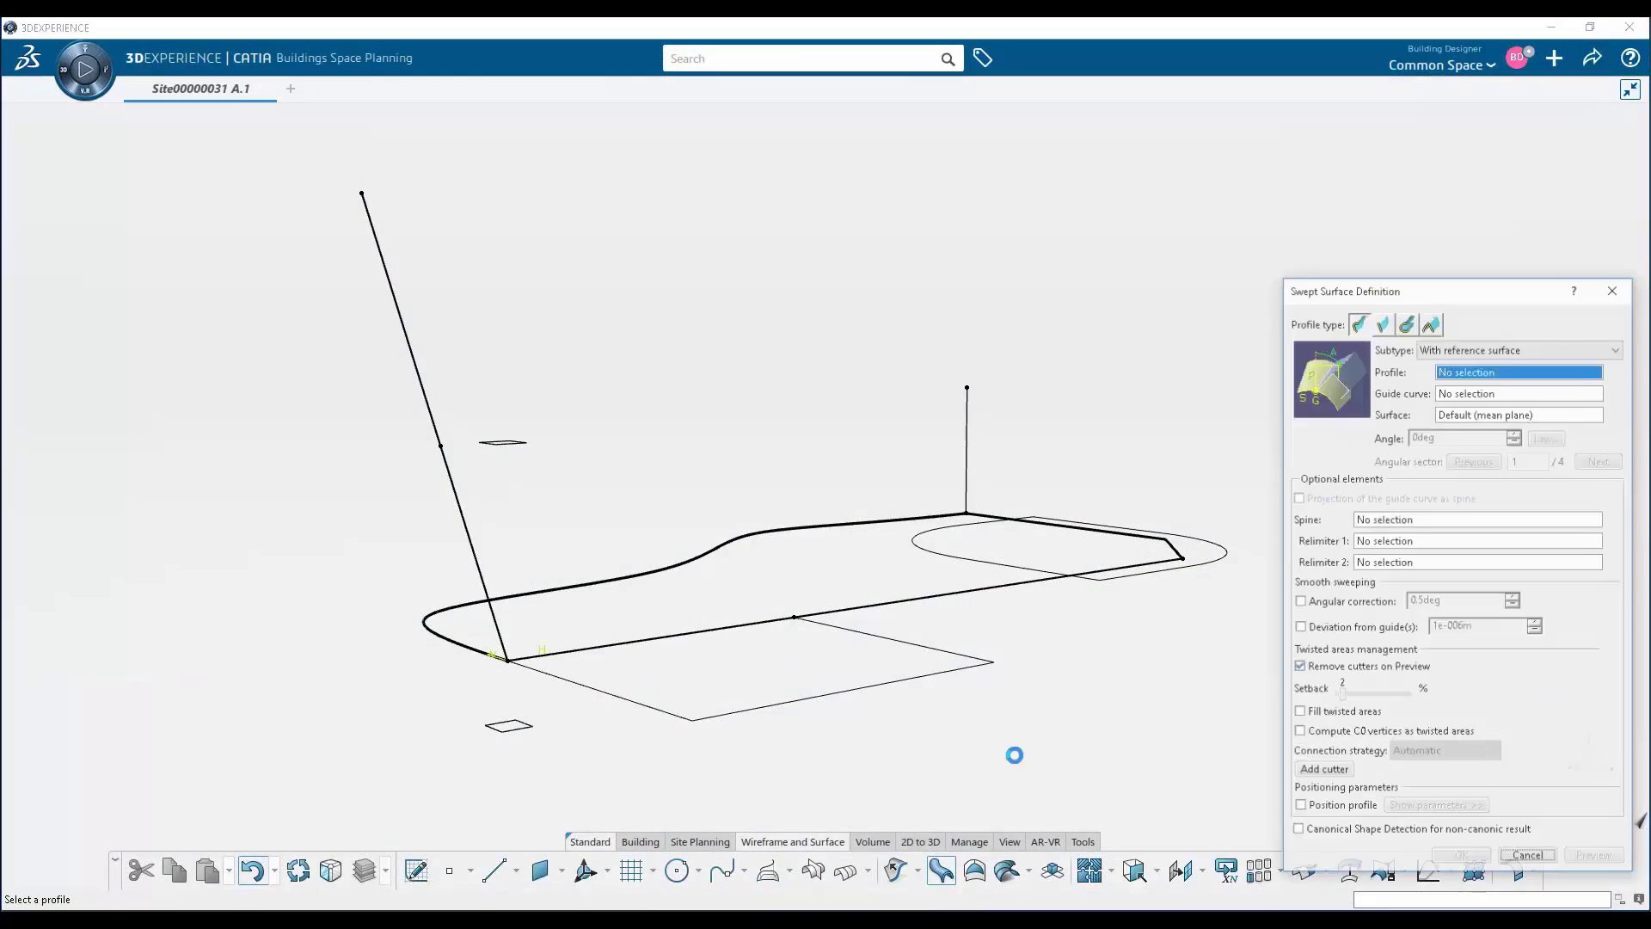
Create a swept surface with two guide curves, using Spline.1 as profile and Line.8 and Line.12 as guides
click(1513, 350)
click(1453, 373)
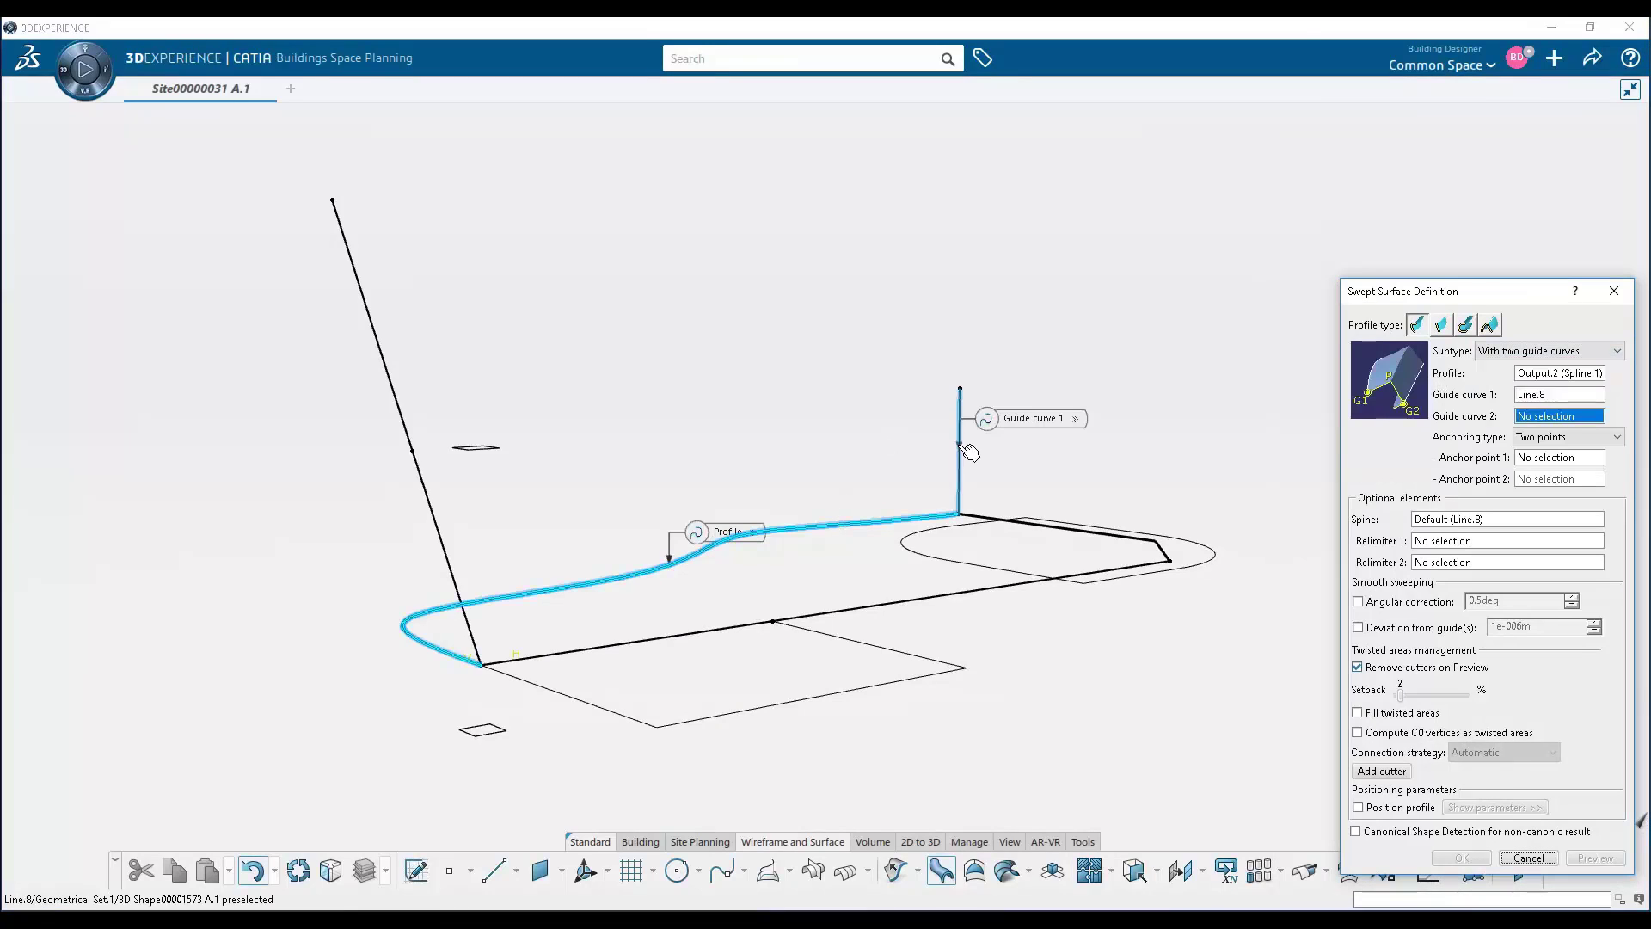
click(441, 526)
click(1596, 857)
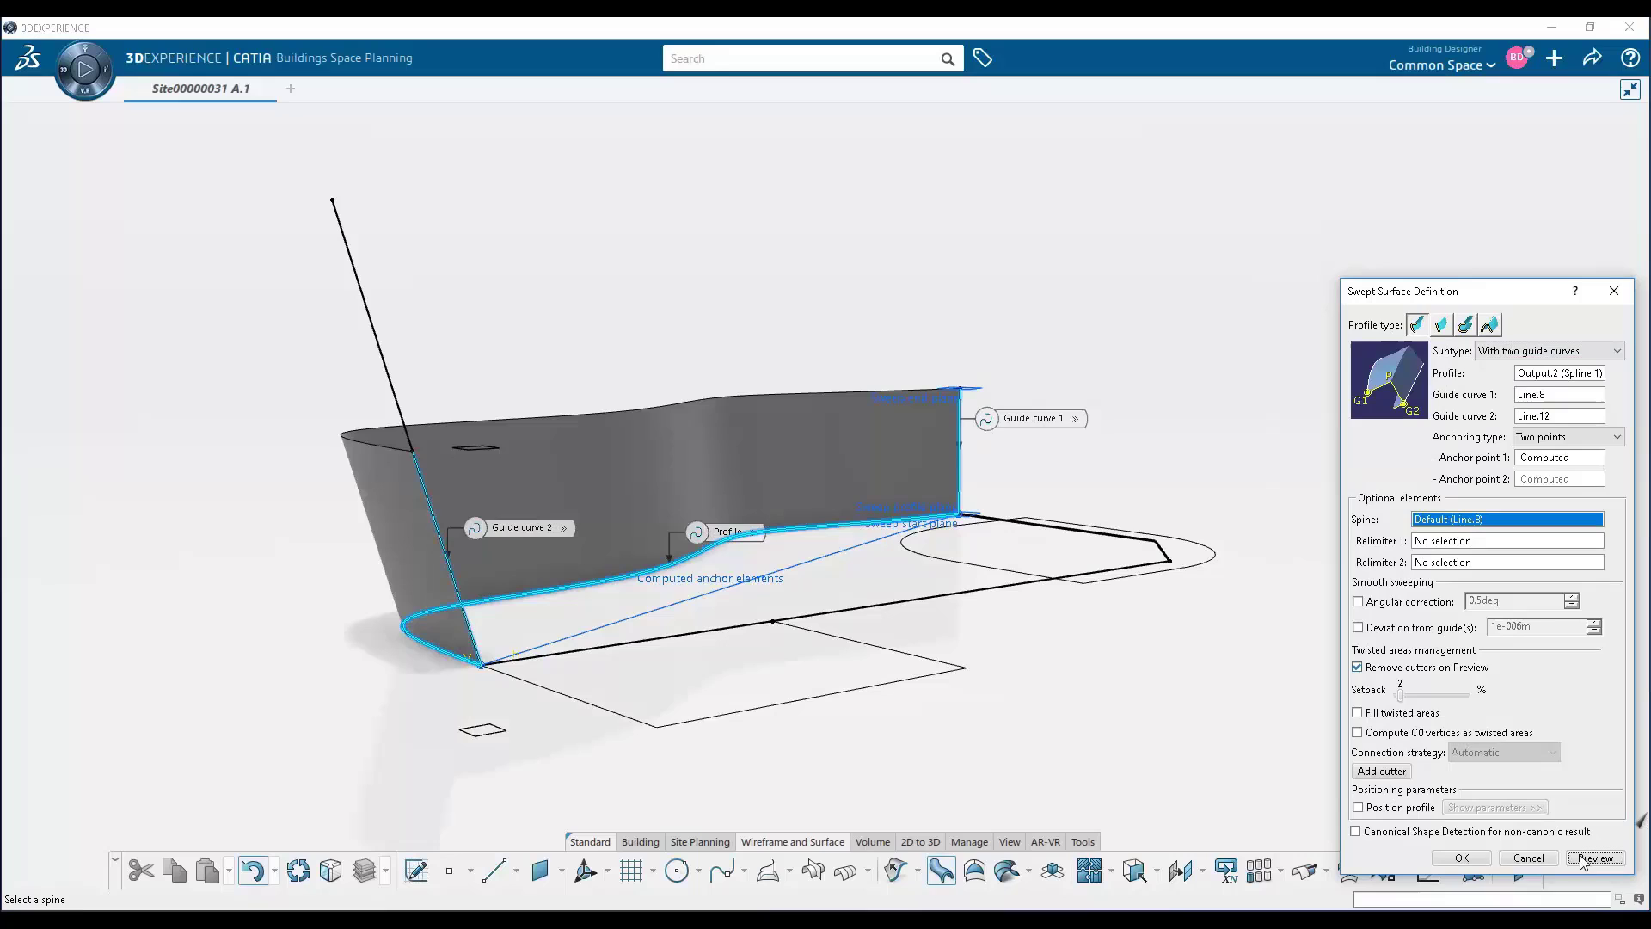
click(1462, 858)
Extrude Profile.1 as a surface along the Z component up to the offset plane above the base
middle_drag(682, 571, 750, 837)
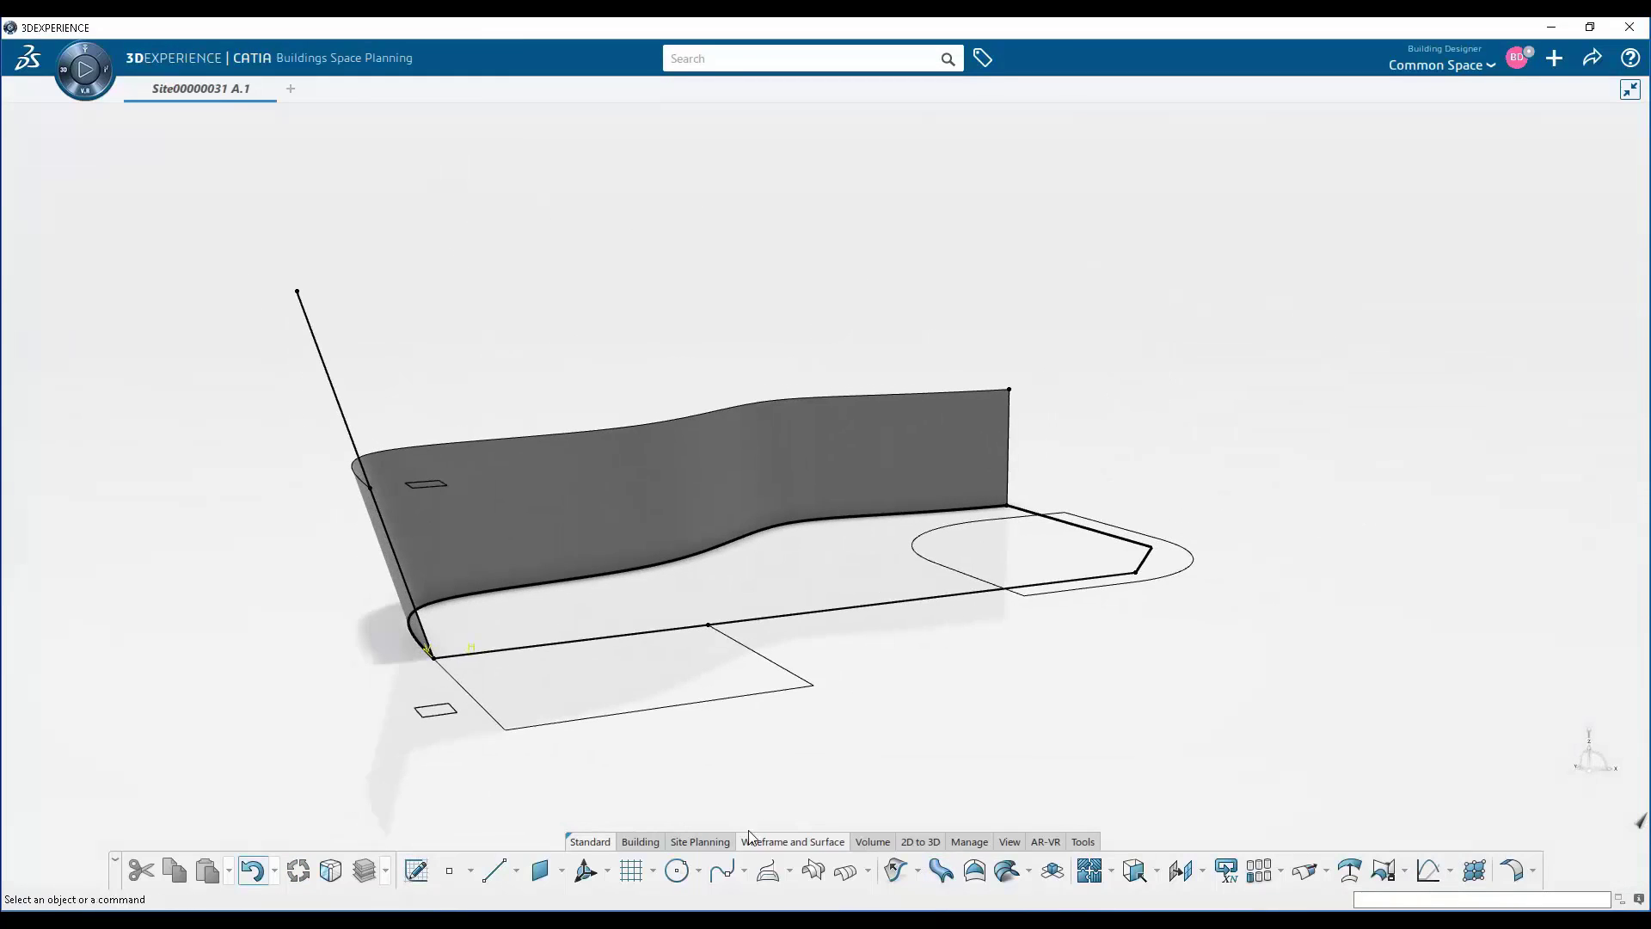
click(896, 871)
right_click(1516, 659)
click(1534, 759)
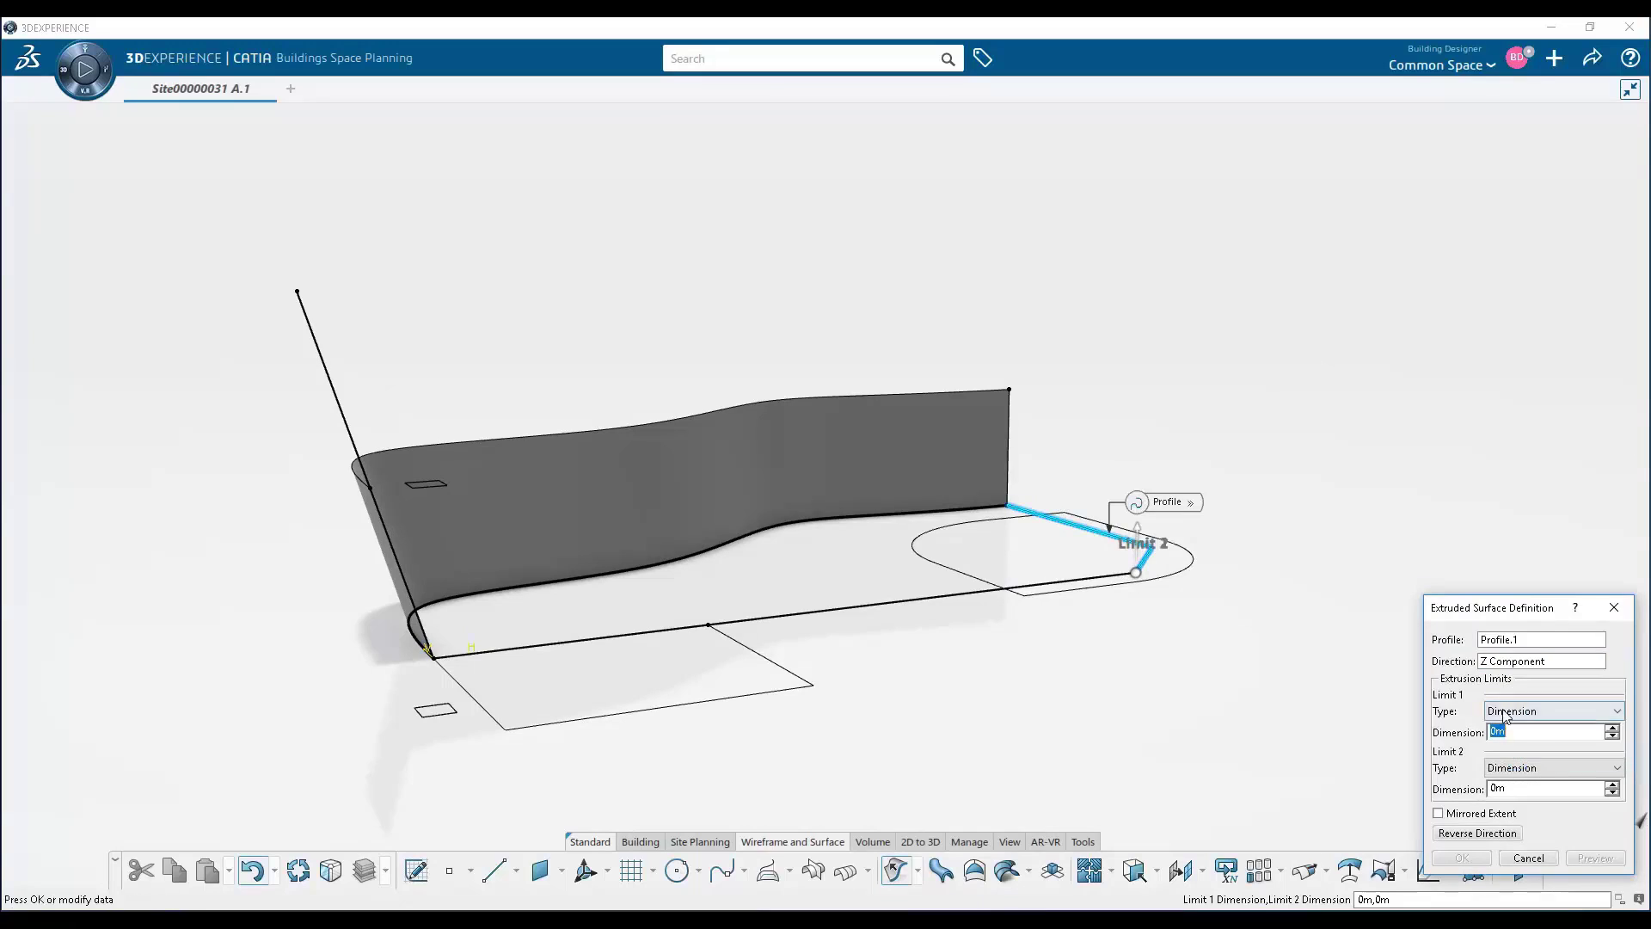
click(1571, 710)
click(1565, 741)
click(448, 497)
click(1461, 858)
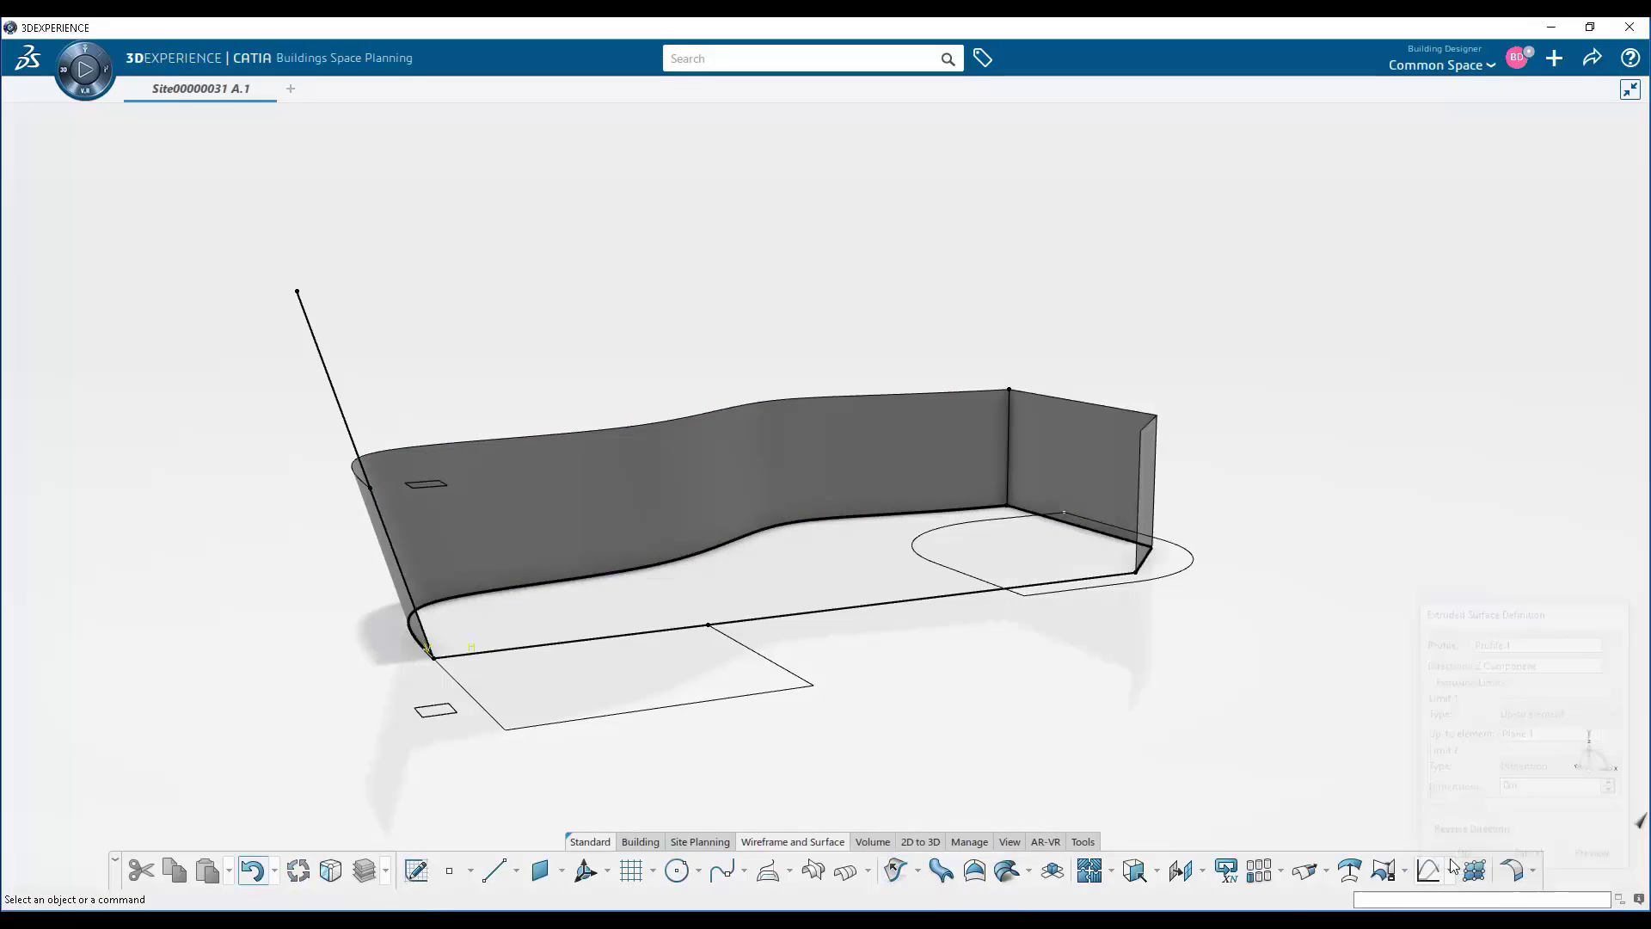
Create a point-to-point line joining the upper end of Line.12 to the extruded surface's open upper corner
click(494, 870)
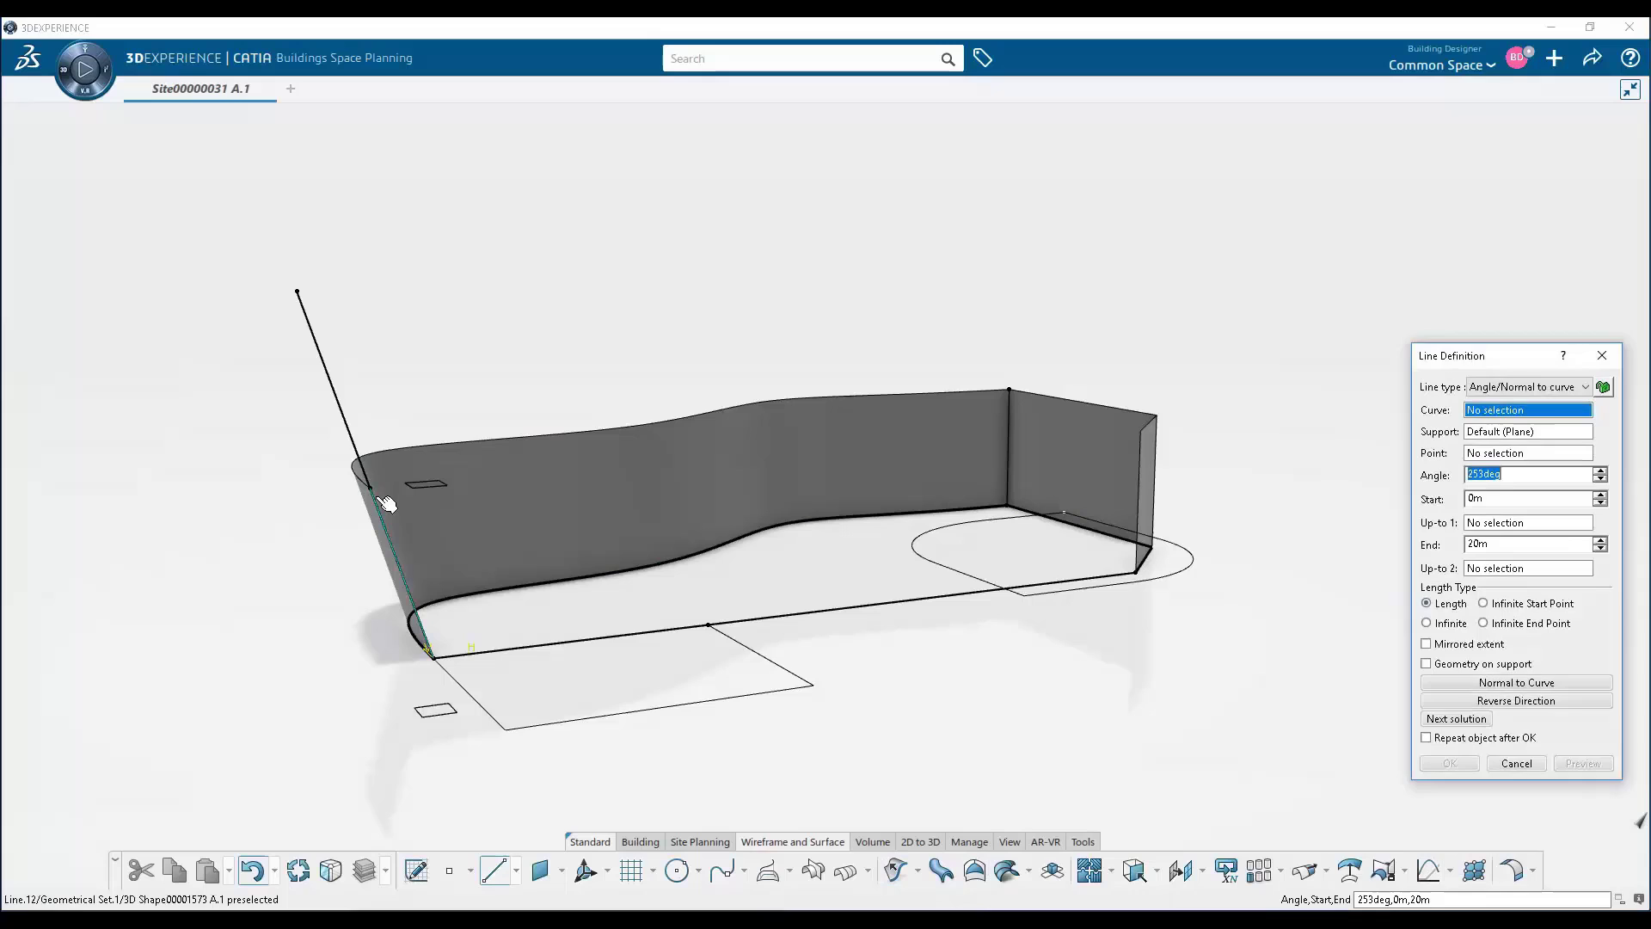
click(371, 488)
click(1456, 645)
Fill the open long side using Sketch.1, Line.12, the new upper line and the extruded surface's vertical edge as boundaries
middle_drag(1308, 663, 730, 585)
click(973, 871)
click(642, 581)
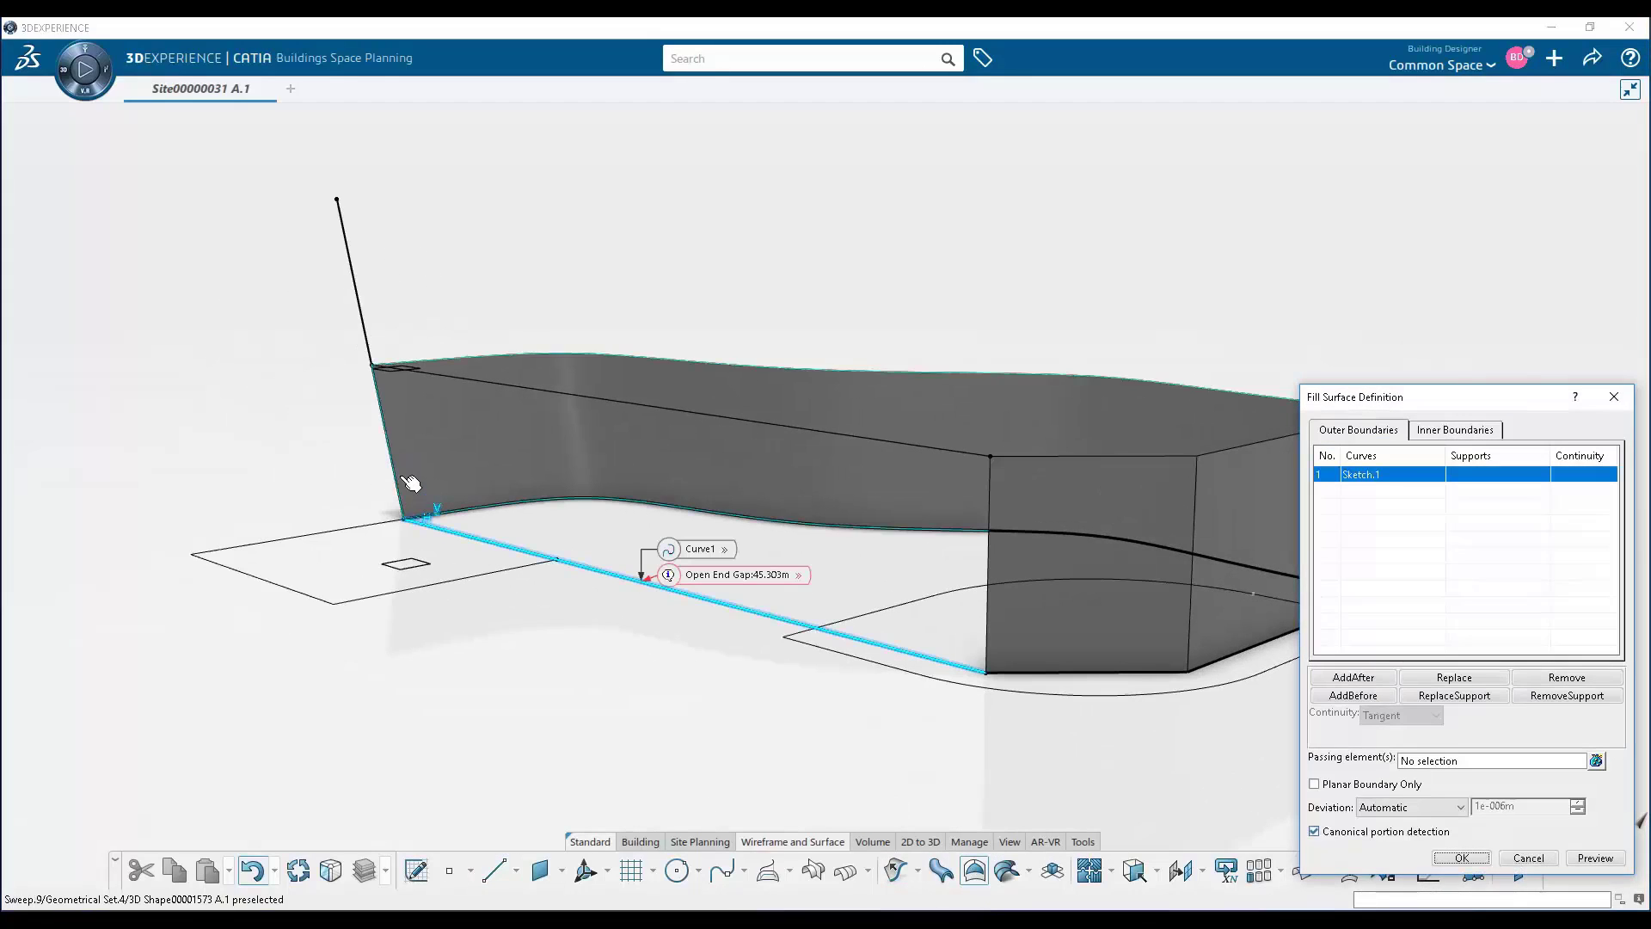
click(387, 434)
click(619, 402)
click(998, 633)
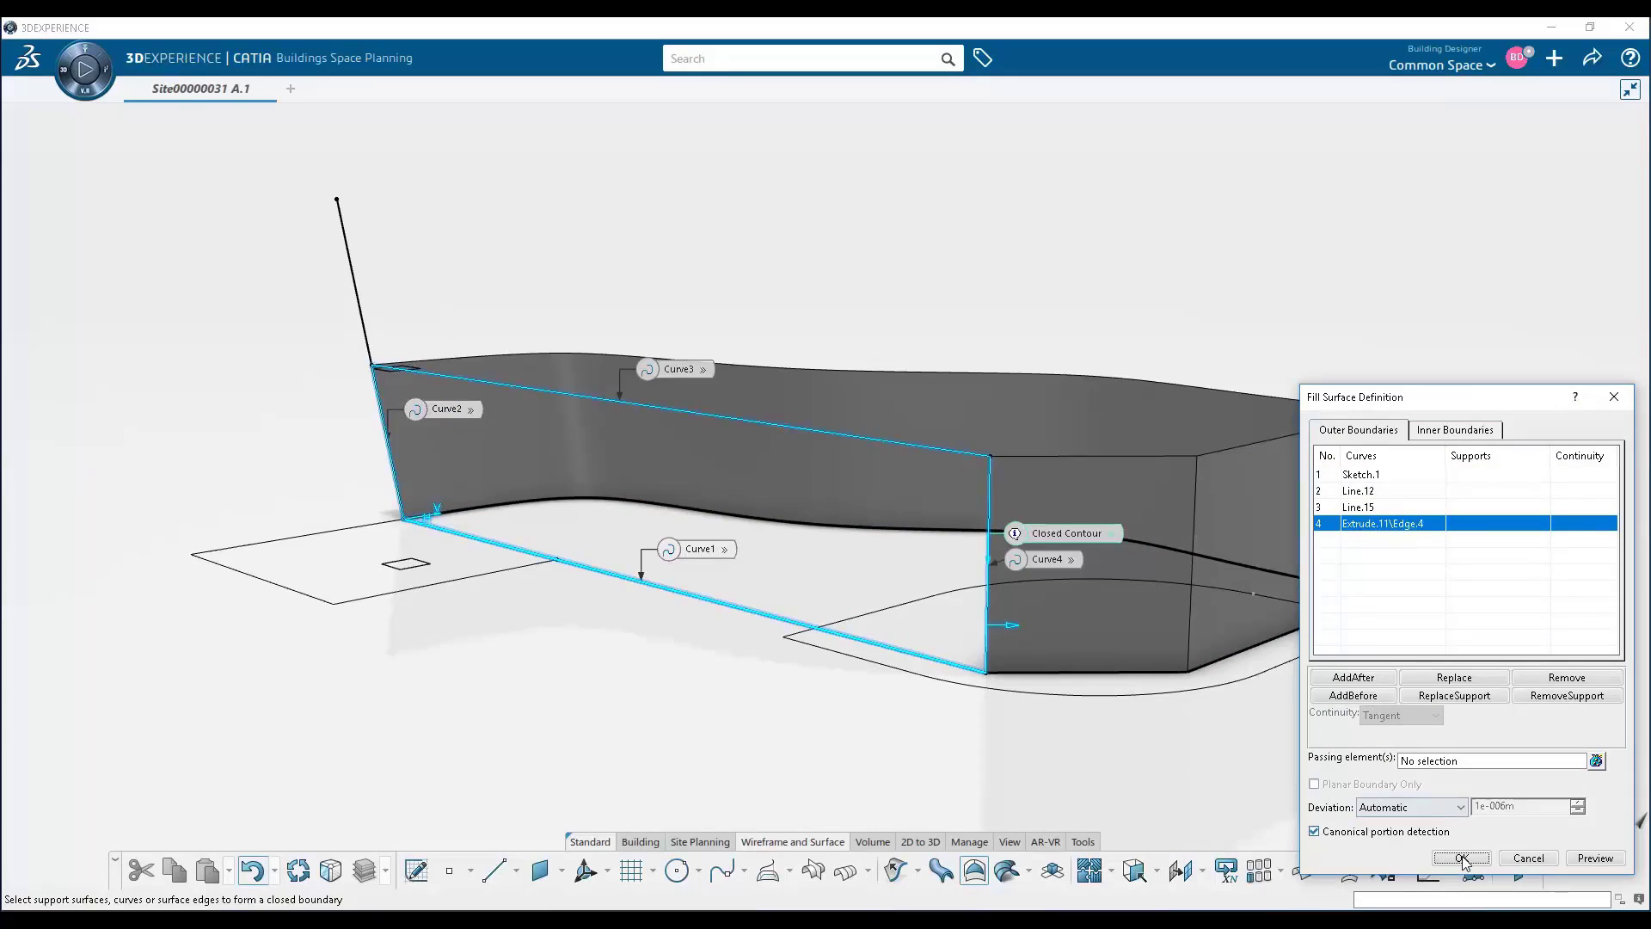
click(1462, 858)
Join the filled side, the curved swept surface and the extruded surface into one surface
middle_drag(1198, 626, 876, 706)
click(1090, 872)
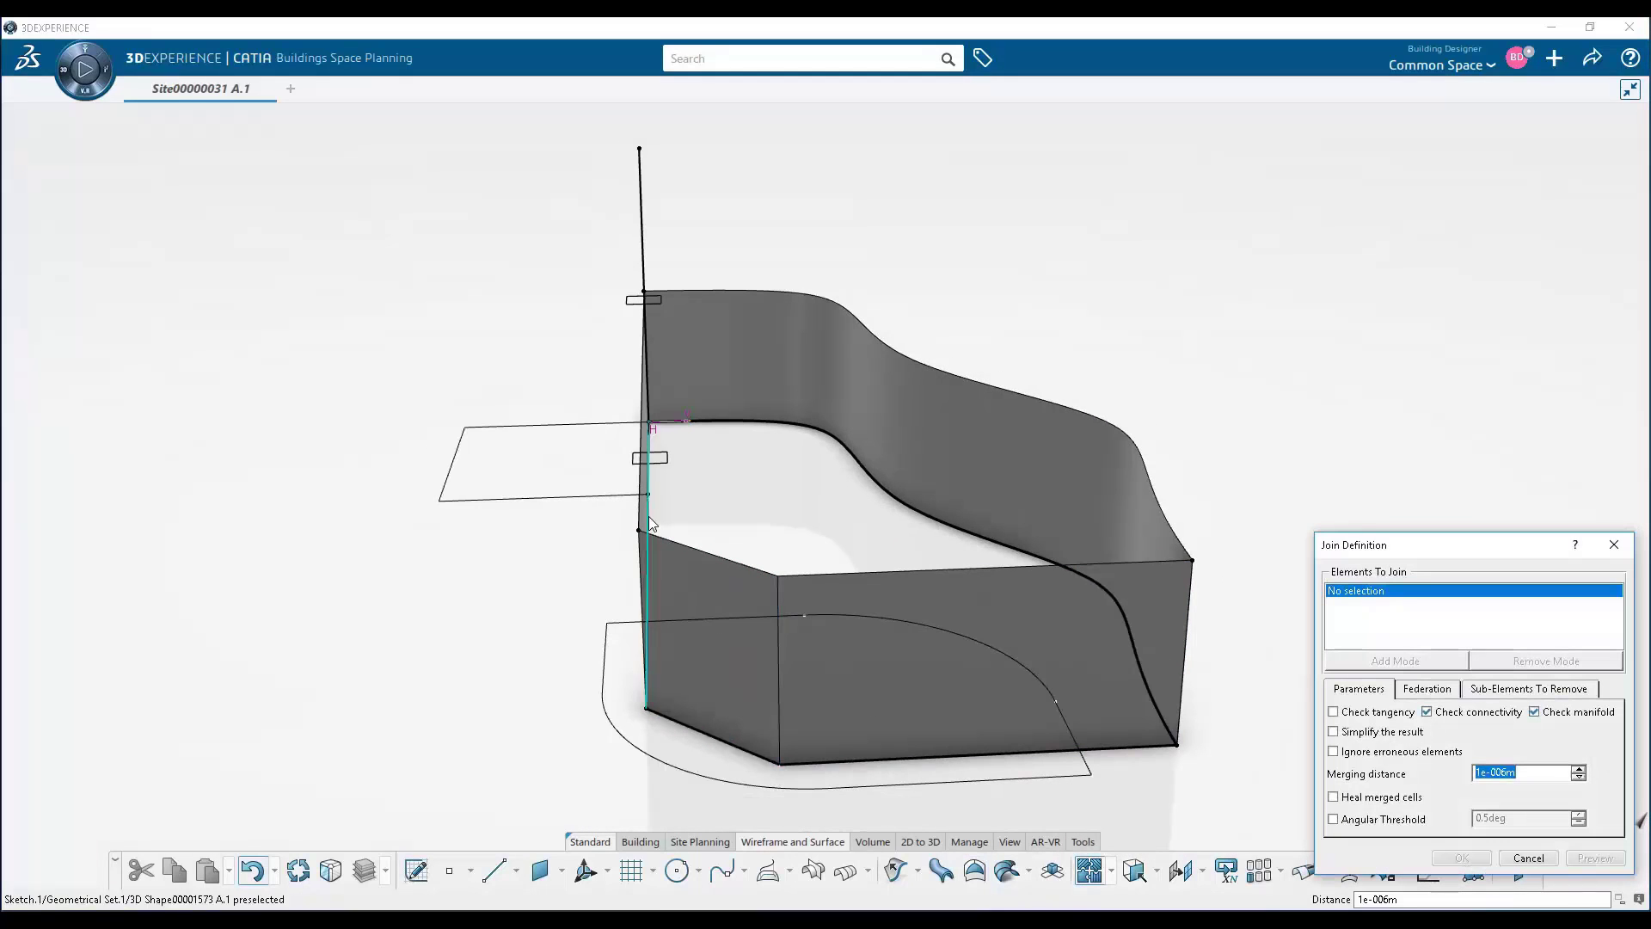
click(651, 526)
click(844, 430)
click(915, 603)
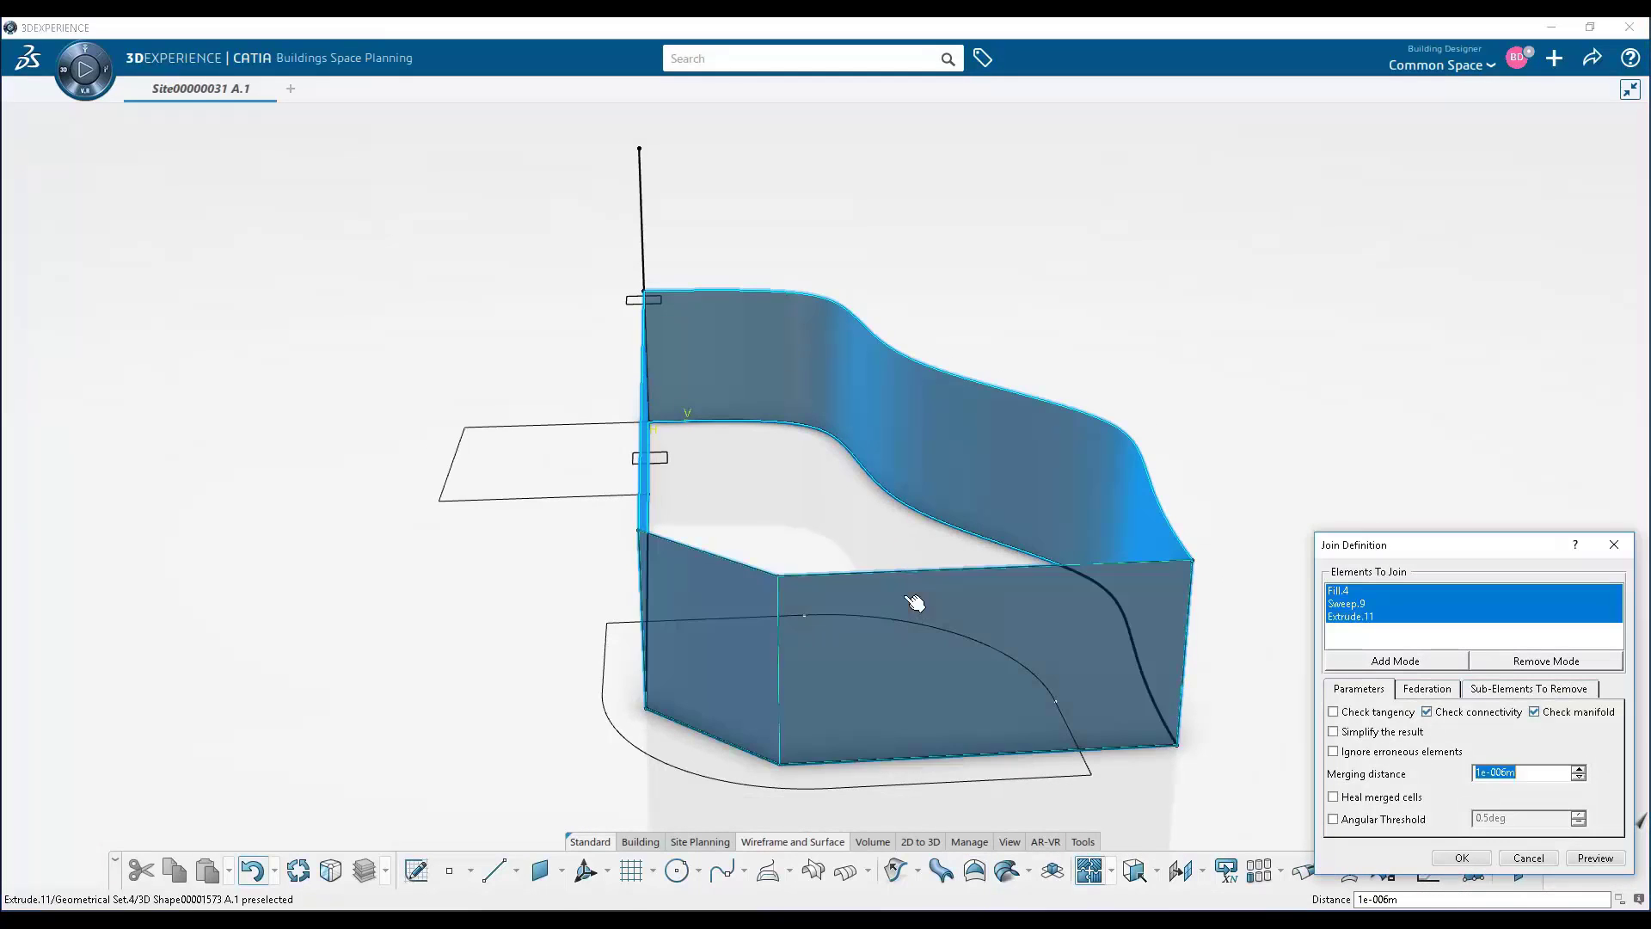
click(1473, 859)
Create a closed volume from the joined podium surfaces
click(878, 843)
click(985, 871)
click(895, 700)
click(1534, 857)
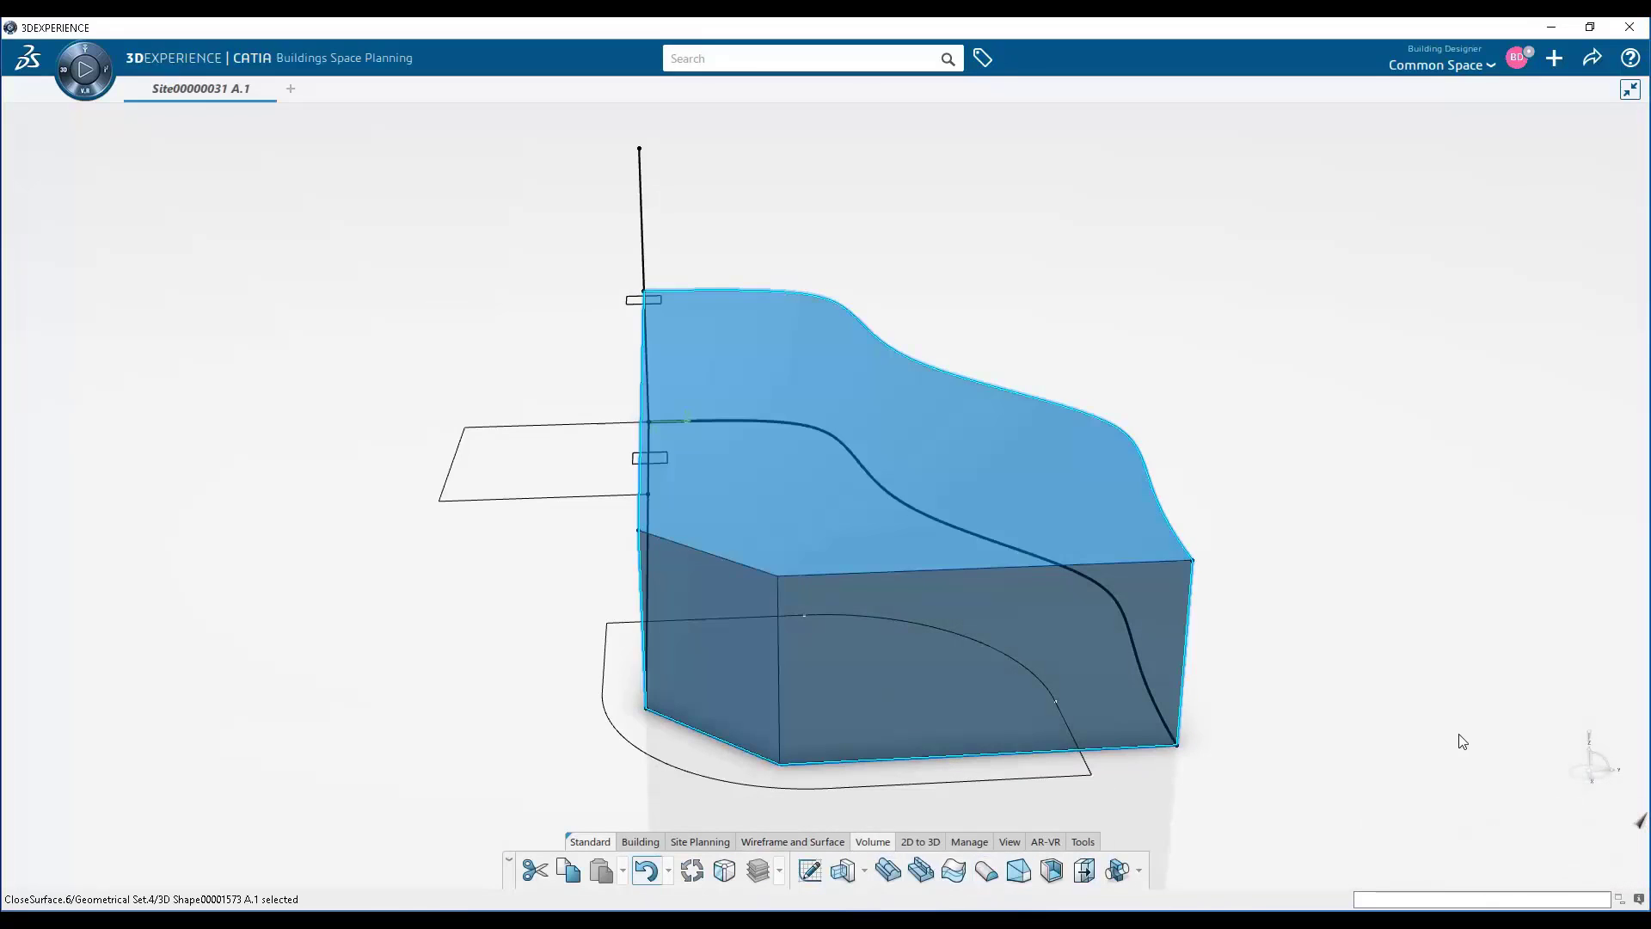
click(1458, 742)
Sweep Line.11 along the Sketch.4 guide curve with a reference surface, keeping the default mean plane
middle_drag(620, 688, 888, 654)
click(791, 842)
click(941, 870)
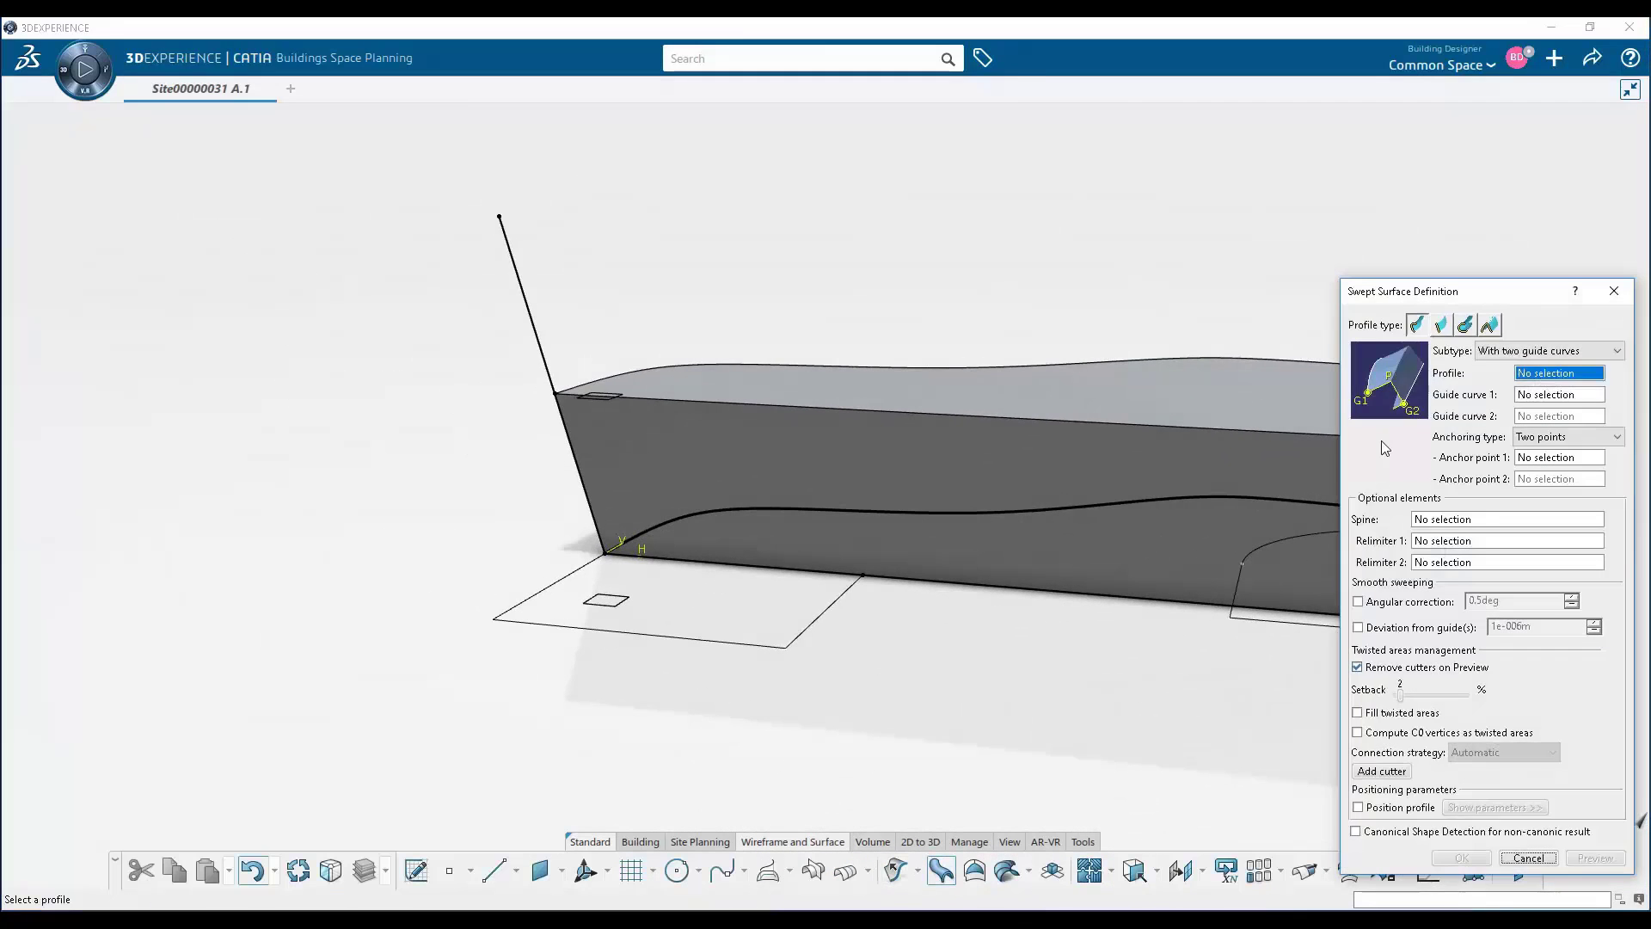
click(1522, 368)
click(529, 303)
click(538, 592)
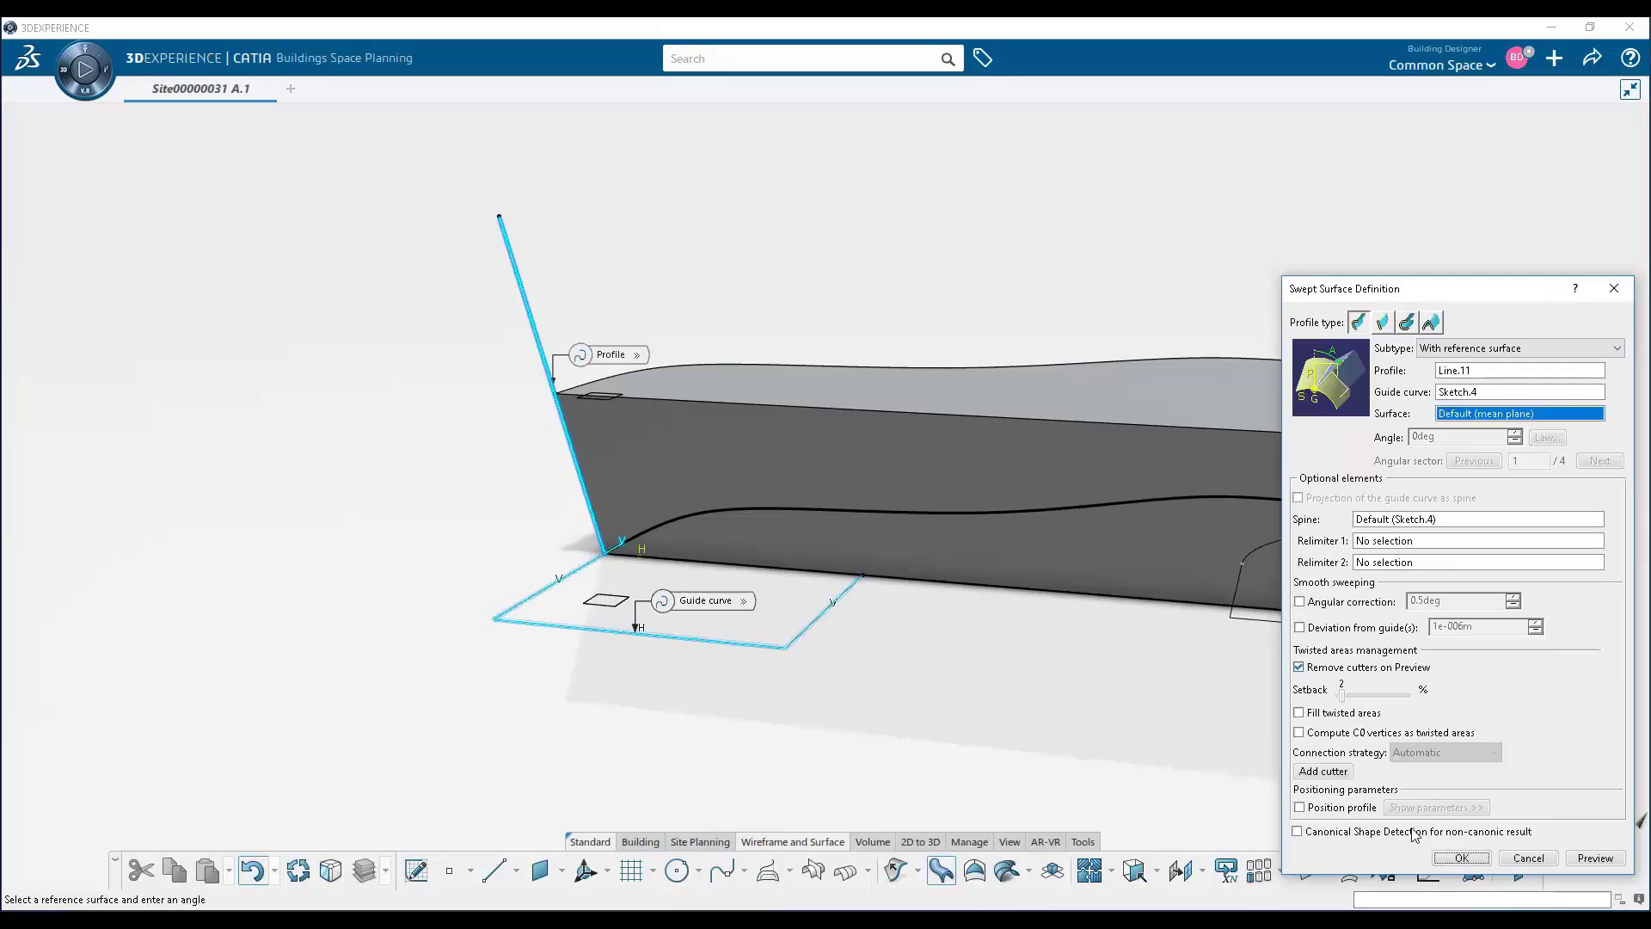
click(1461, 857)
Create a point-to-point line between the two upper corners on the open side of the tapered sweep
middle_drag(913, 610, 908, 737)
click(488, 872)
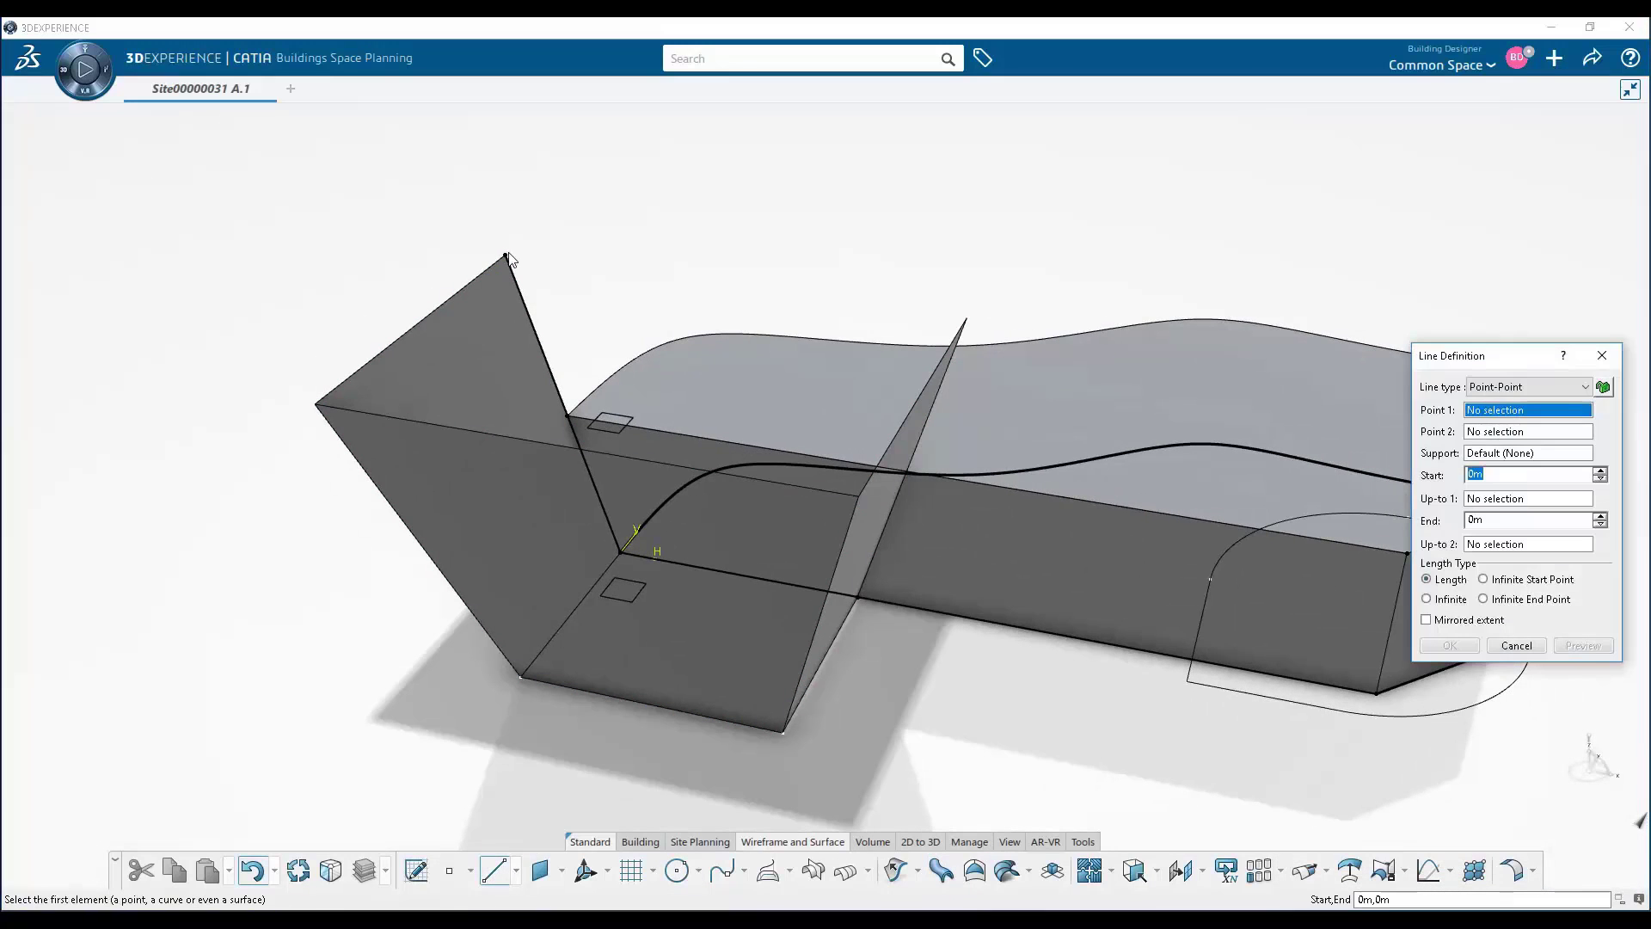
click(1462, 644)
Fill the open side of the tapered block, bounded by the base line, inclined edges and new upper line
click(976, 874)
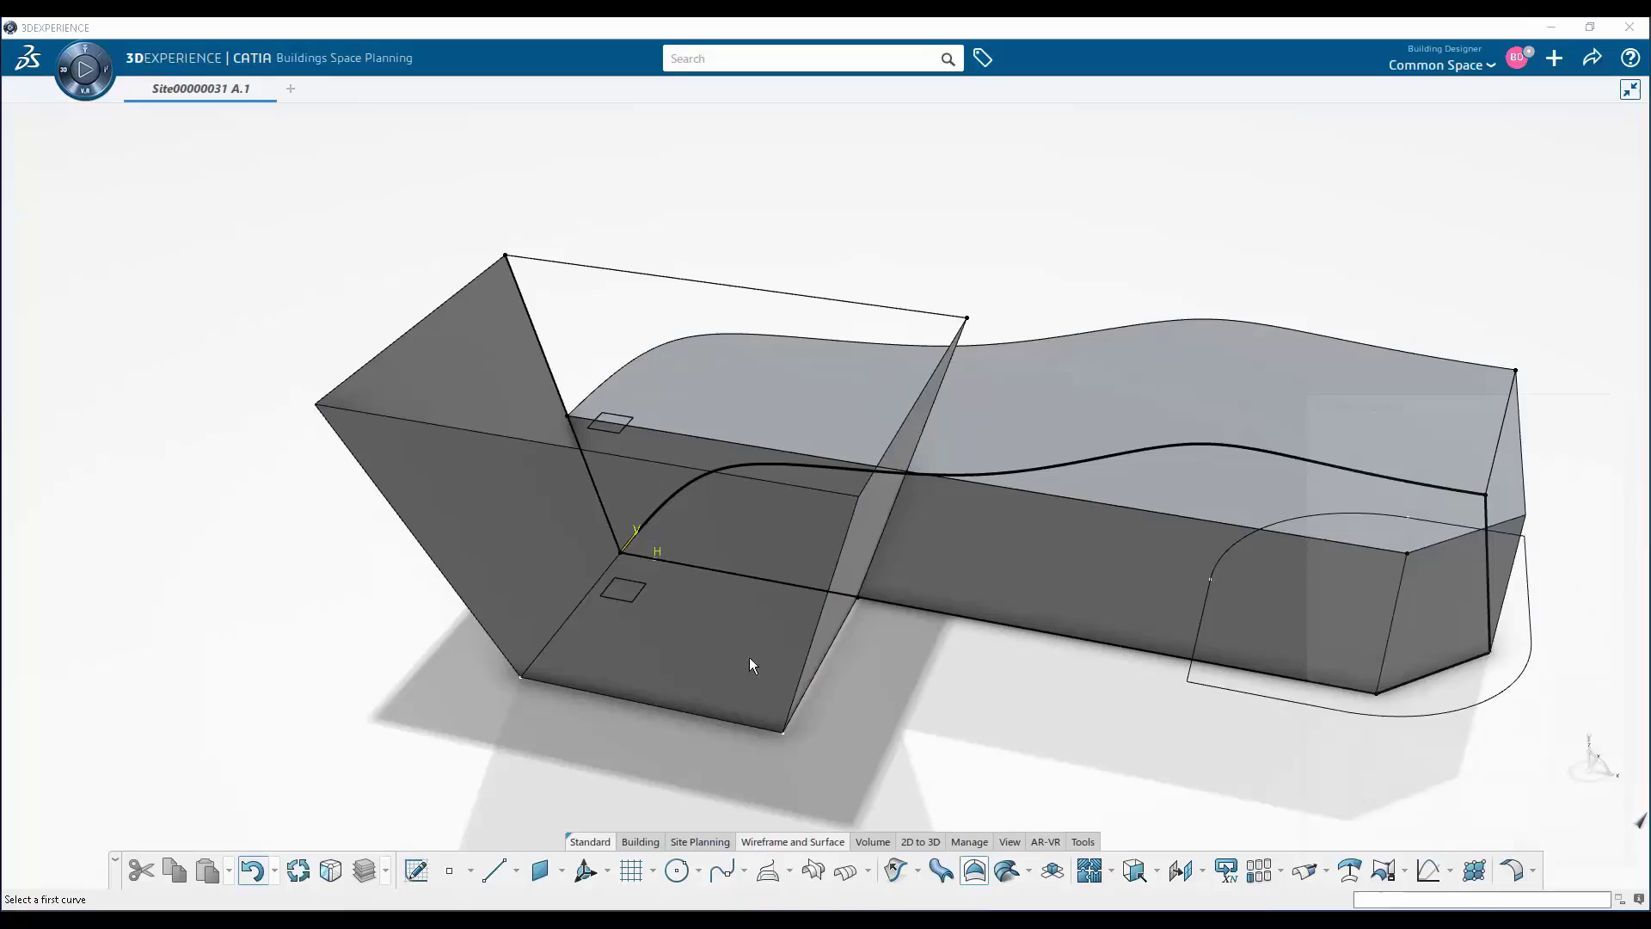
click(695, 566)
click(547, 362)
click(860, 304)
click(921, 434)
click(1435, 859)
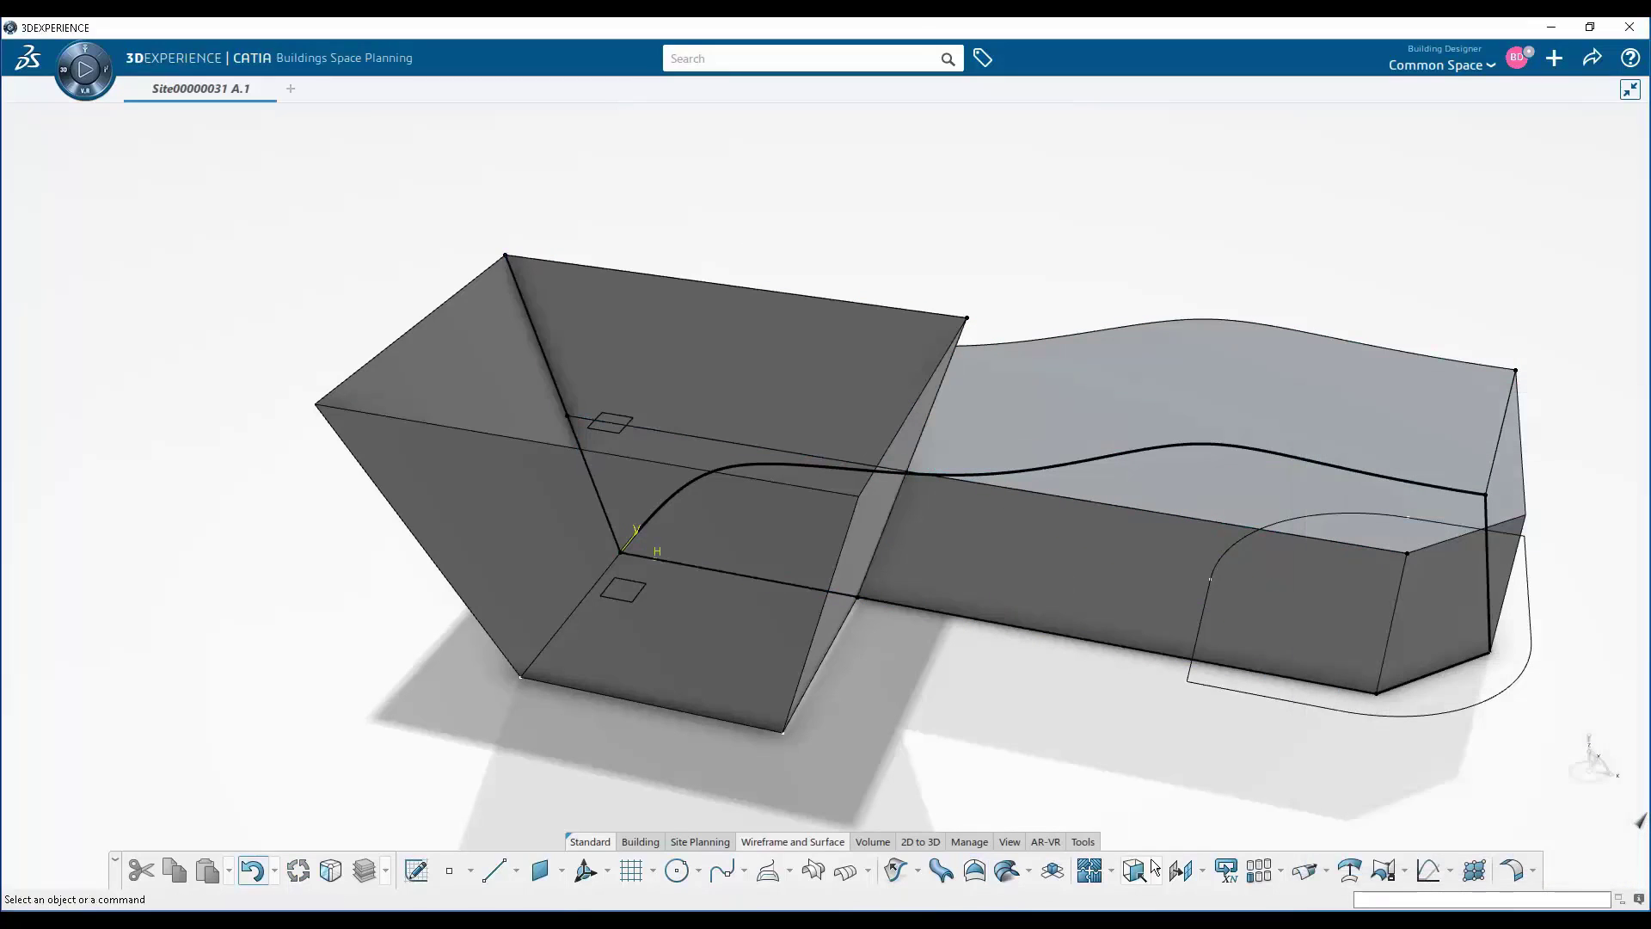
Join the tapered sweep with its filled side and create a closed volume from the joined surface
click(1090, 871)
click(865, 534)
click(746, 353)
click(1459, 859)
click(872, 842)
click(986, 870)
click(737, 623)
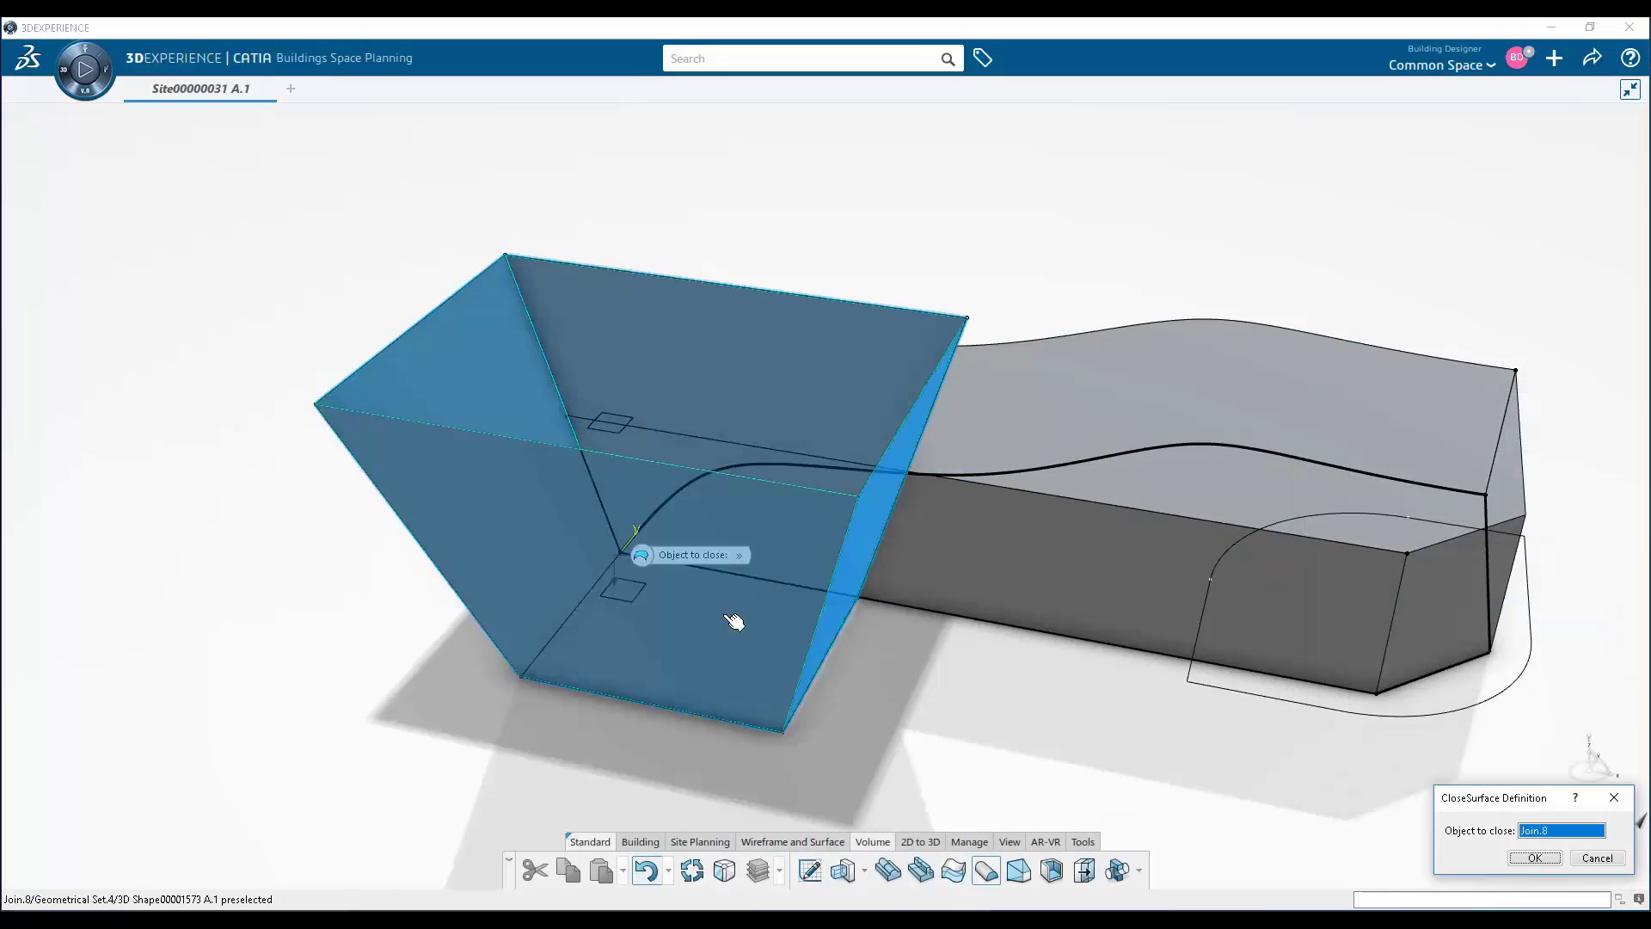
click(1534, 858)
Extrude Sketch.3 as a volume up to the highest offset plane to form the tower
mouse_move(903, 705)
middle_down()
mouse_move(889, 656)
mouse_move(774, 711)
mouse_move(771, 731)
middle_up()
click(842, 870)
text(18m,0m)
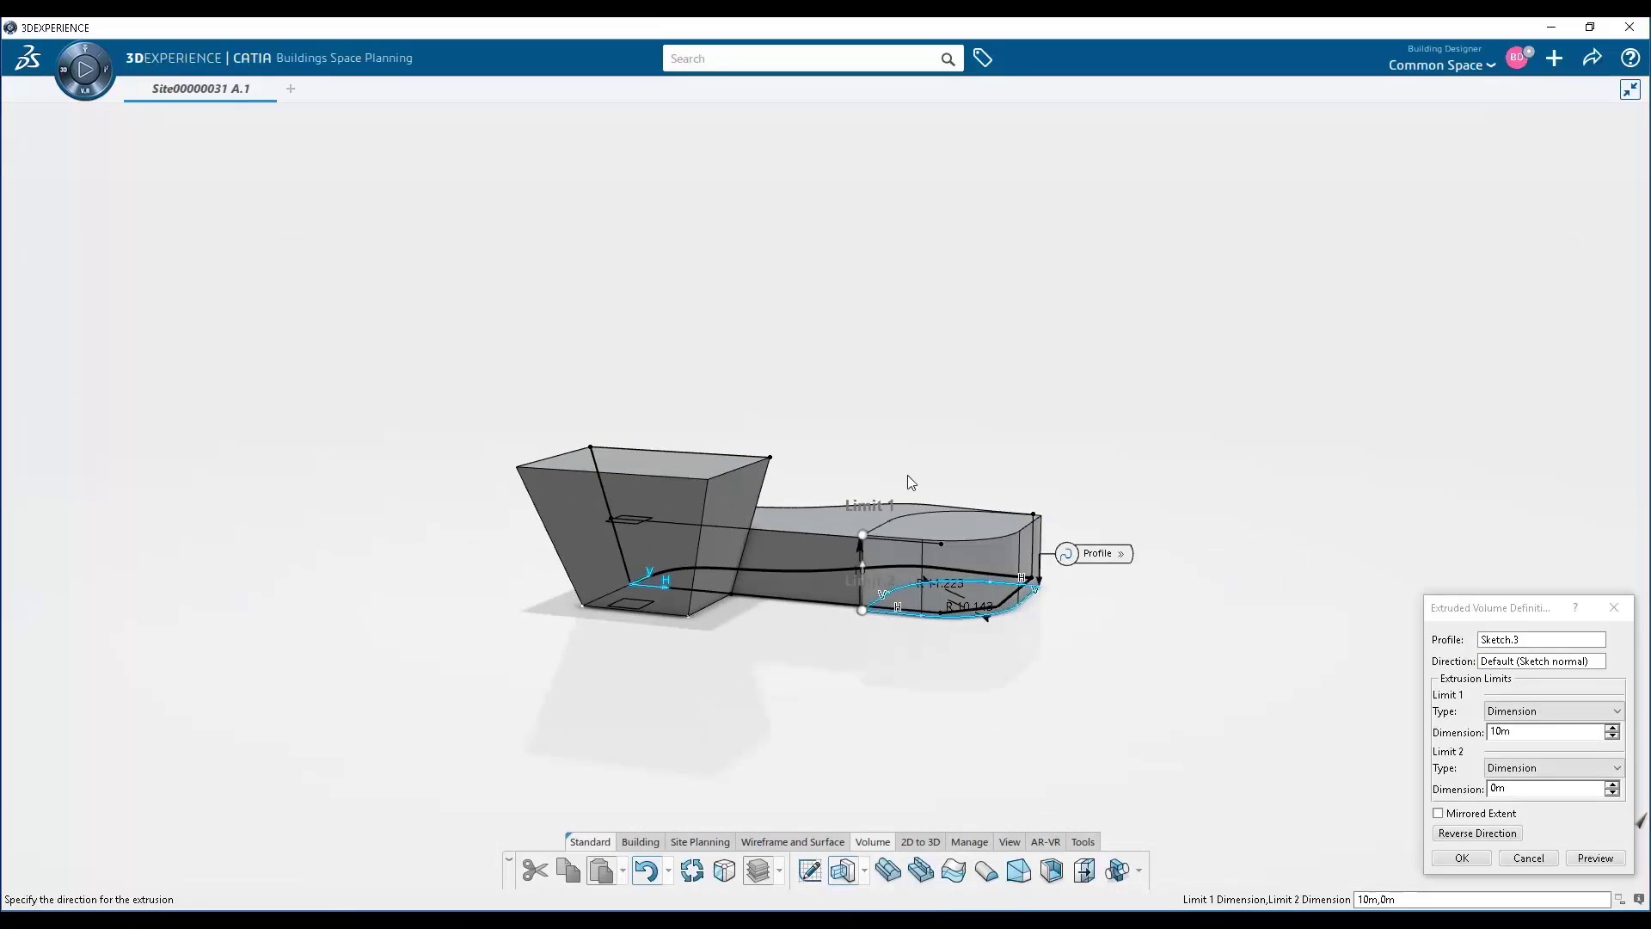
drag(862, 534, 867, 226)
middle_drag(747, 318, 737, 468)
click(1531, 711)
click(1519, 735)
click(722, 272)
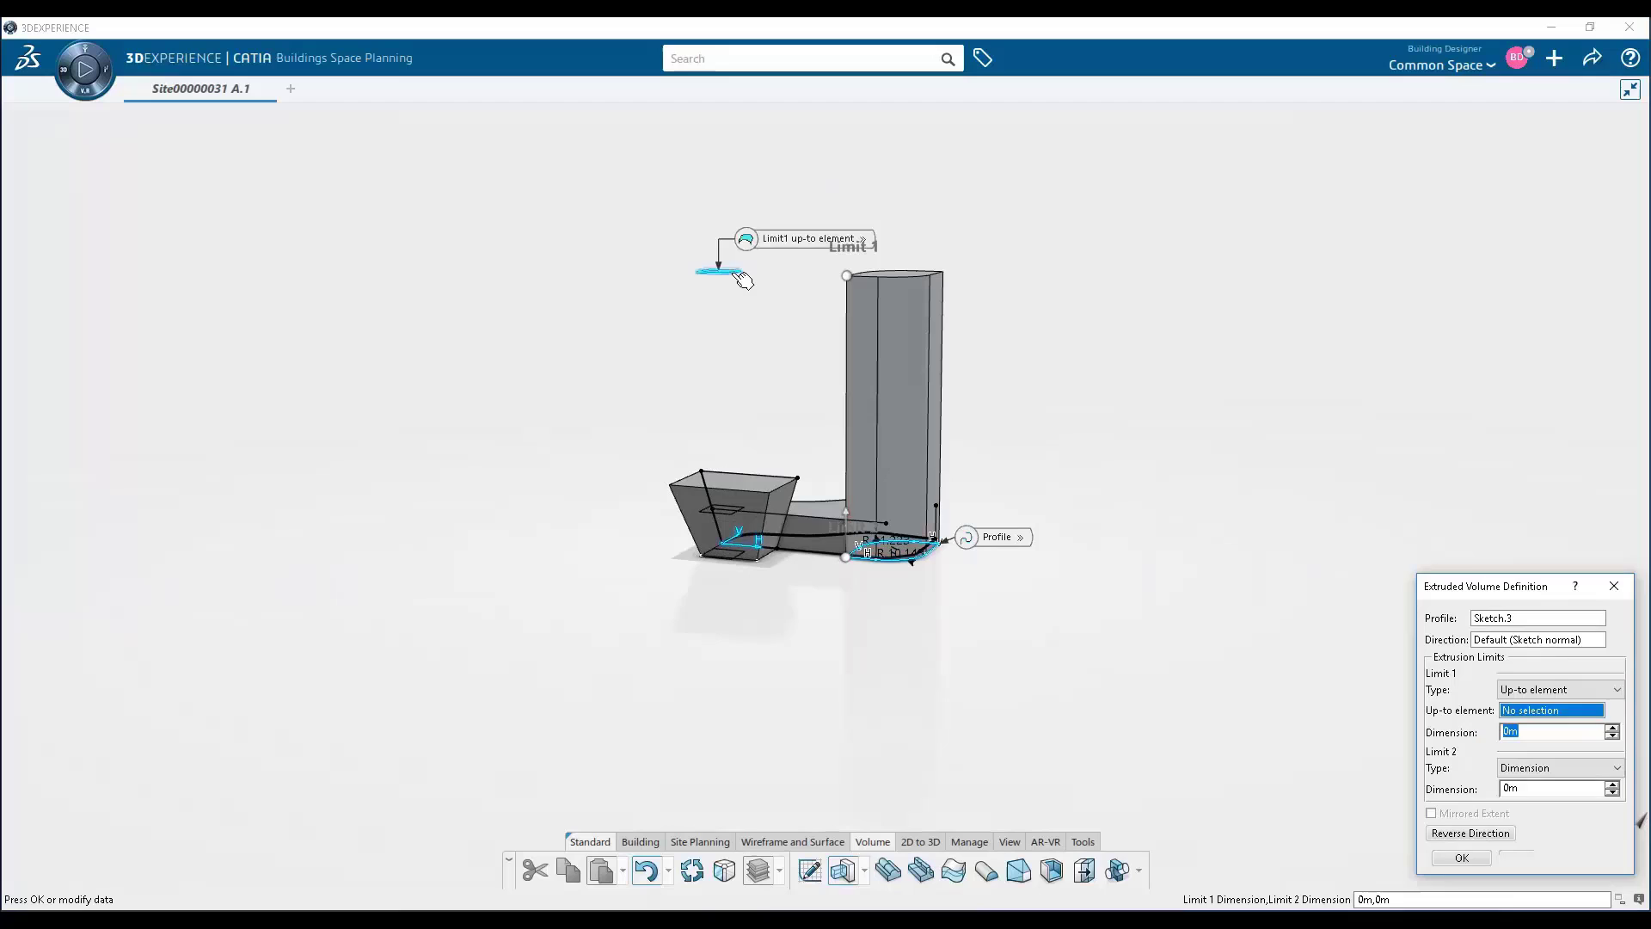
click(1460, 857)
Raise the tower's upper limit plane by increasing its offset from the xy plane
middle_drag(1065, 700, 989, 516)
double_click(630, 222)
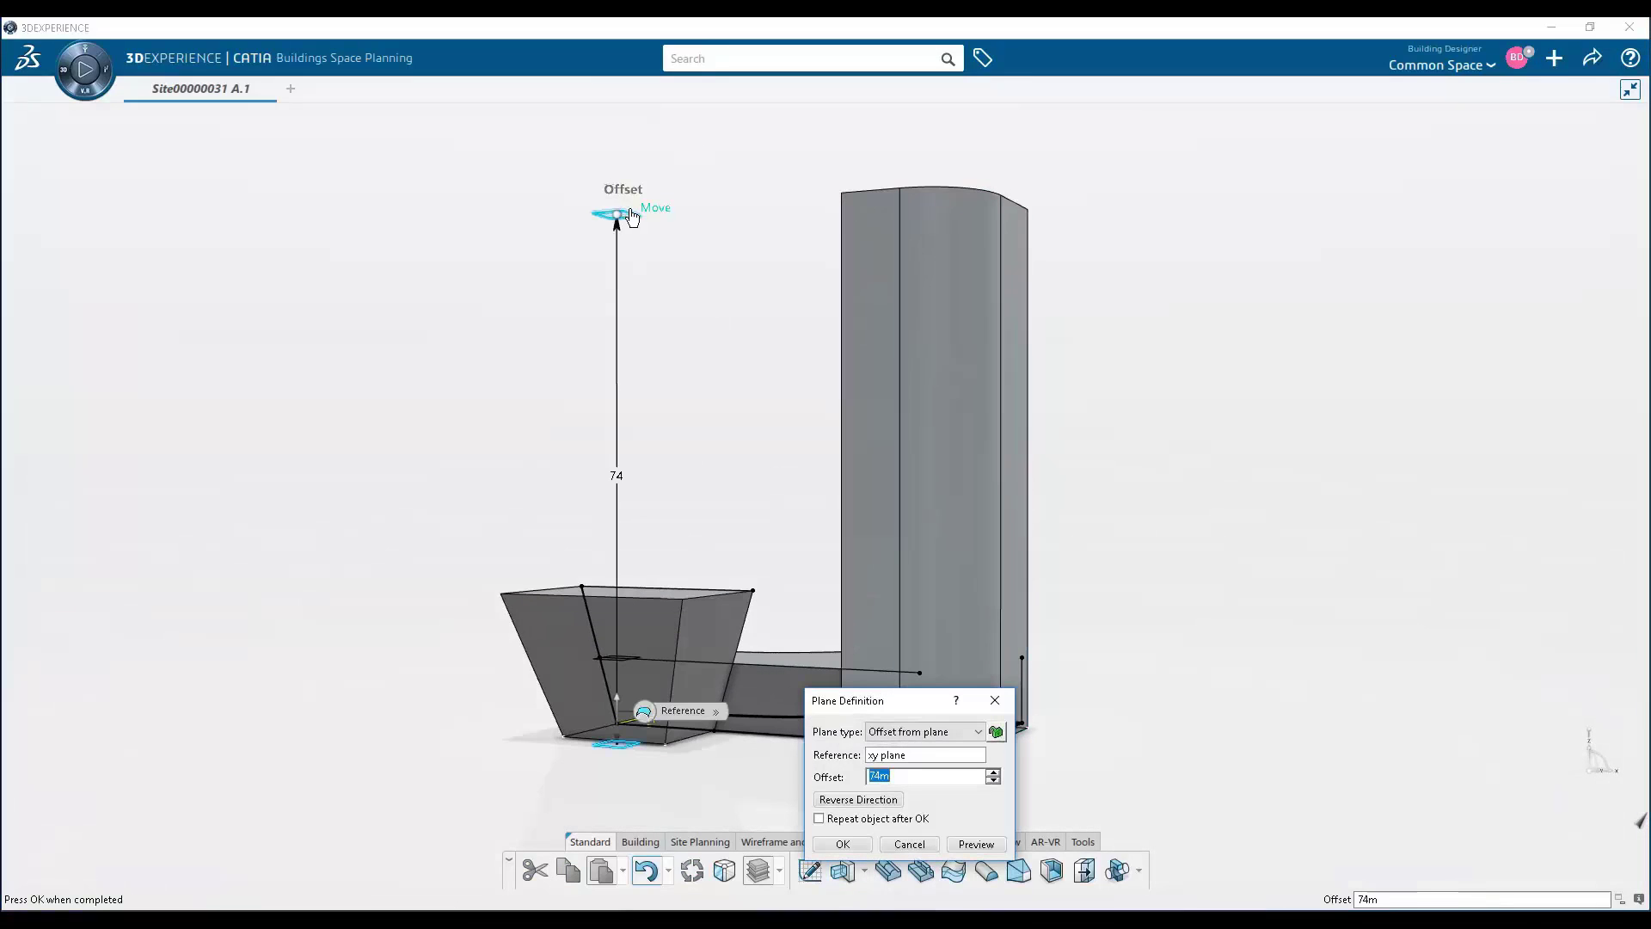
drag(619, 213, 616, 174)
click(843, 845)
Examine the features inside Geometrical Set.4 in the specification tree
middle_drag(795, 721, 906, 740)
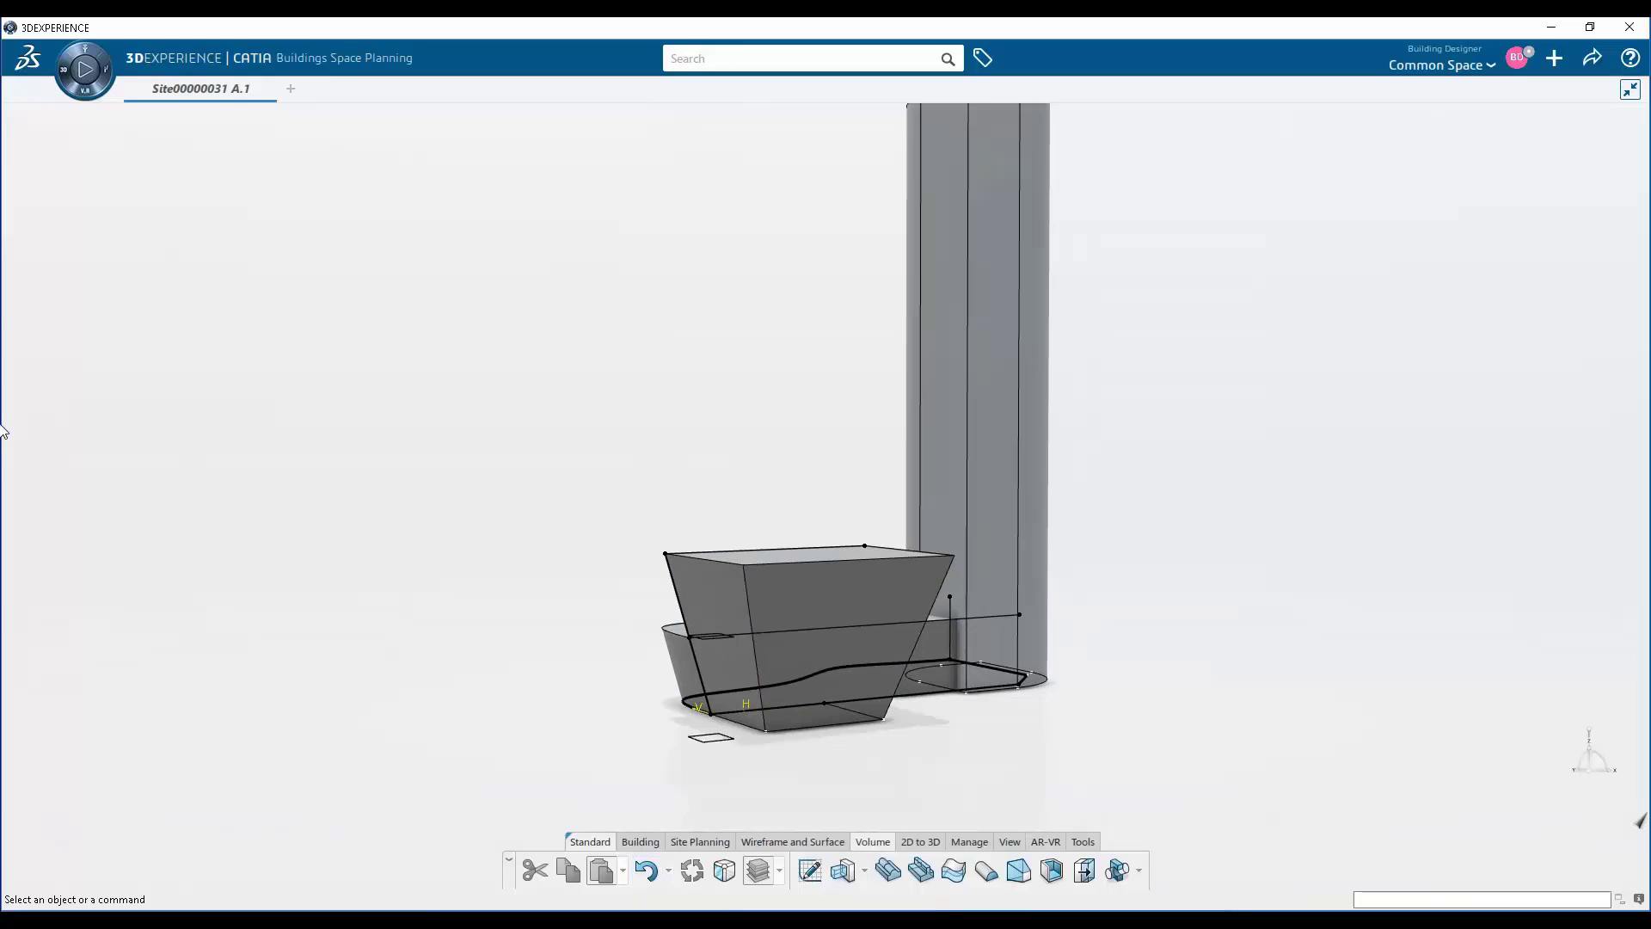
key(F3)
click(31, 318)
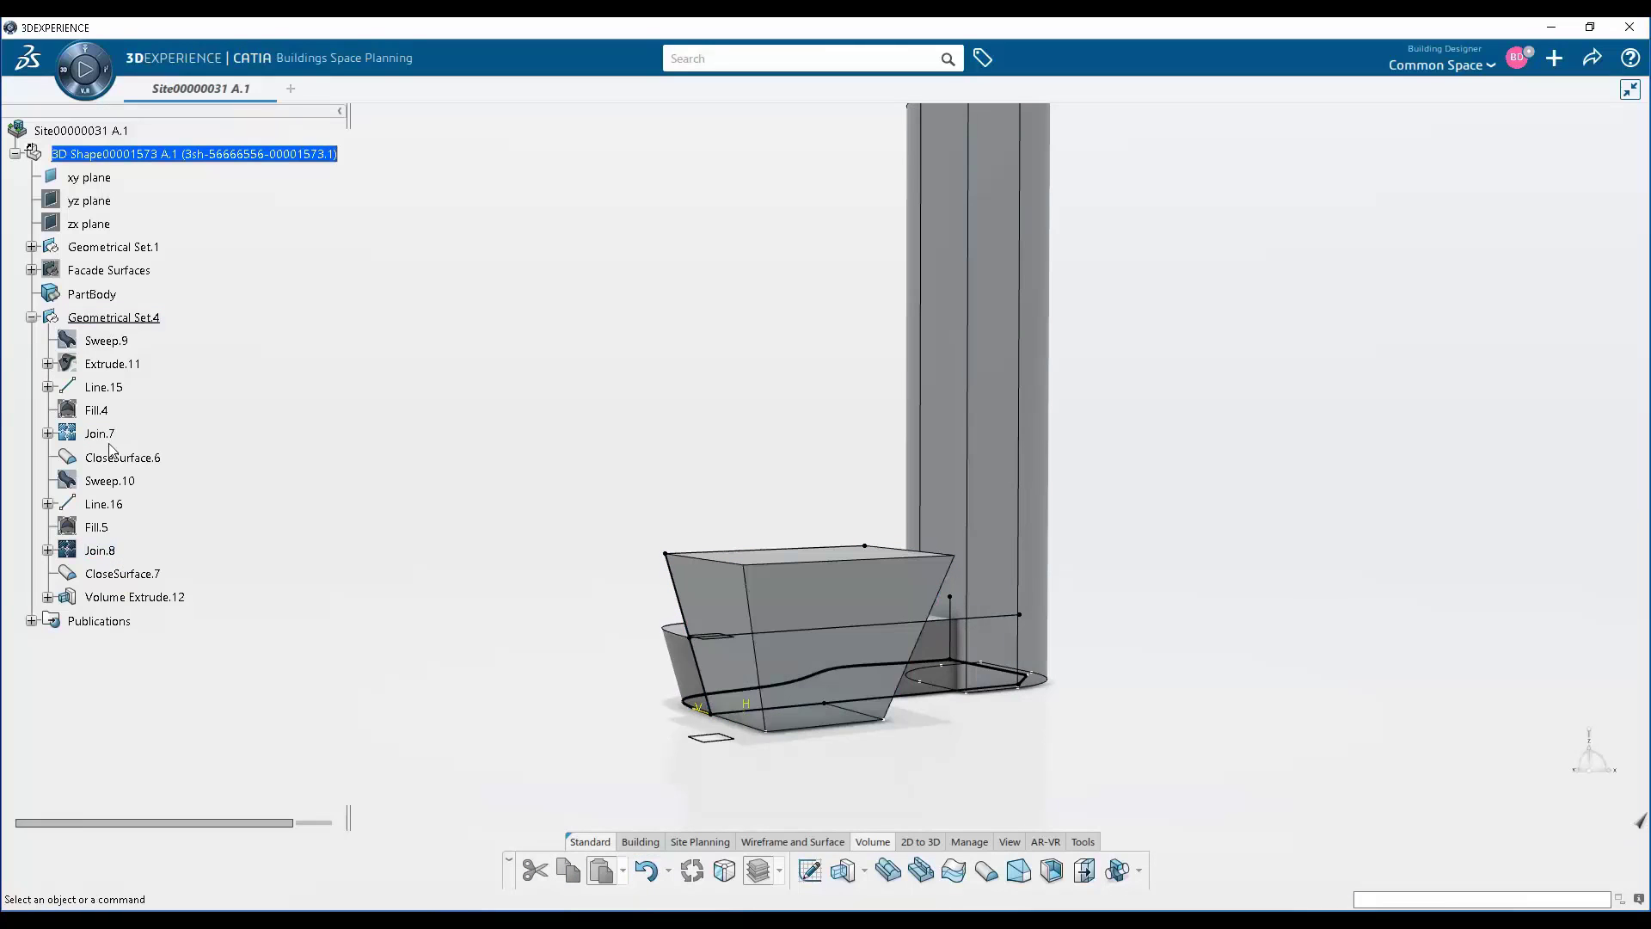
key(F3)
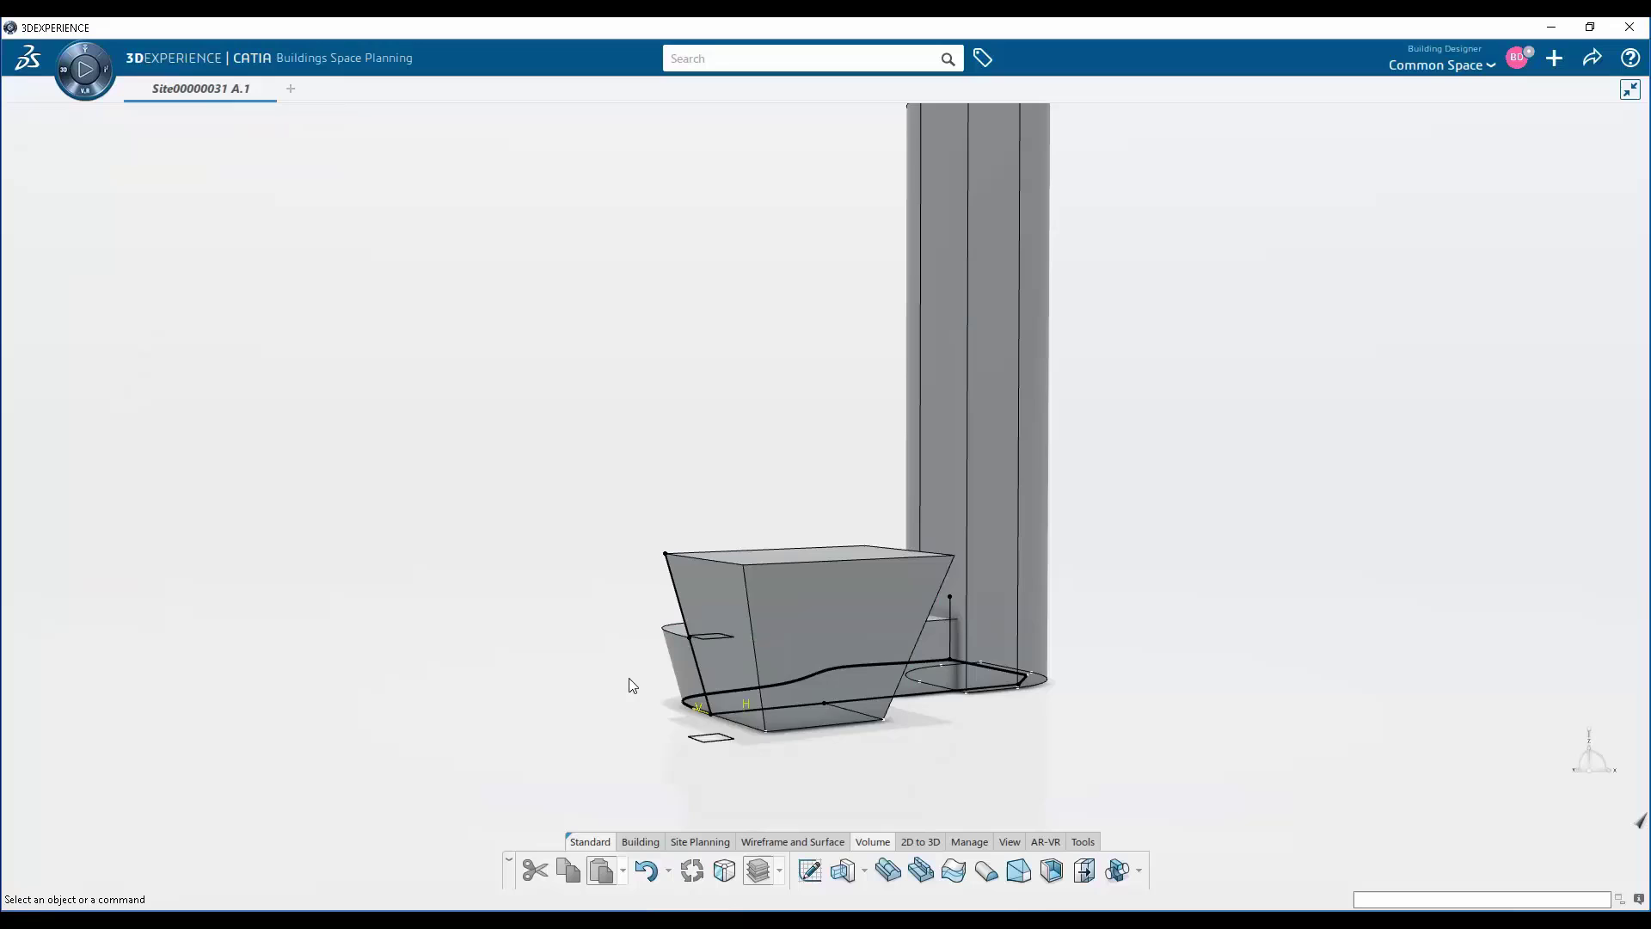
Trim the straight base line with the tapered block's footprint, and join the result with Spline.1 and Profile.1
middle_drag(632, 686, 858, 645)
middle_drag(1095, 683, 479, 516)
click(818, 840)
click(1396, 873)
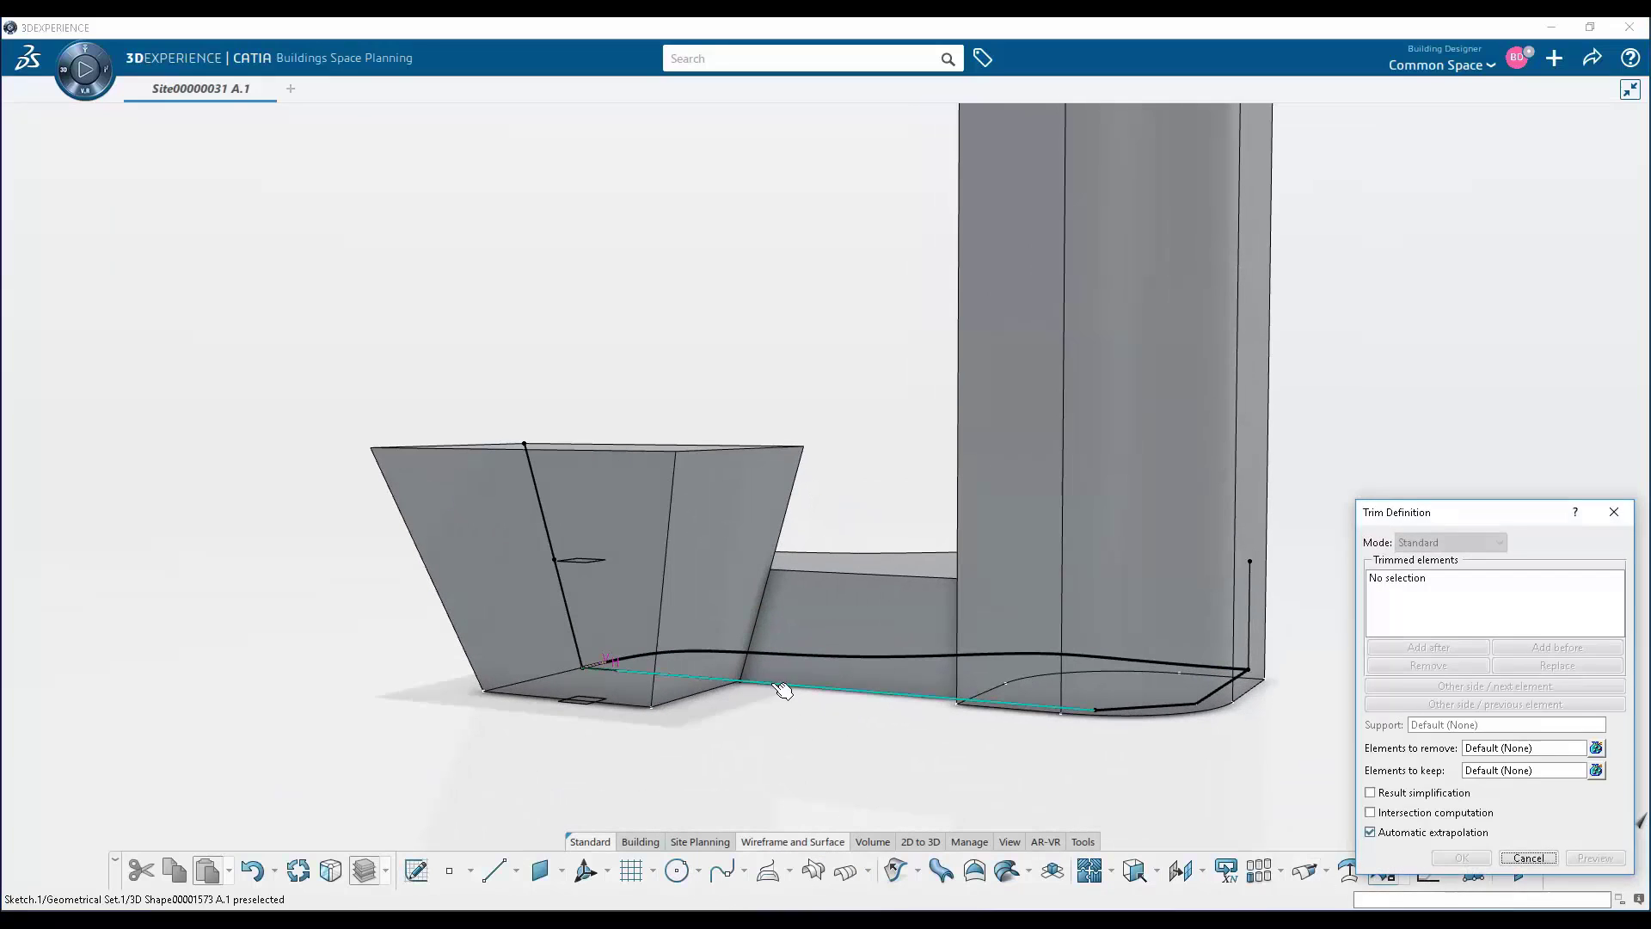
click(1461, 857)
click(1090, 870)
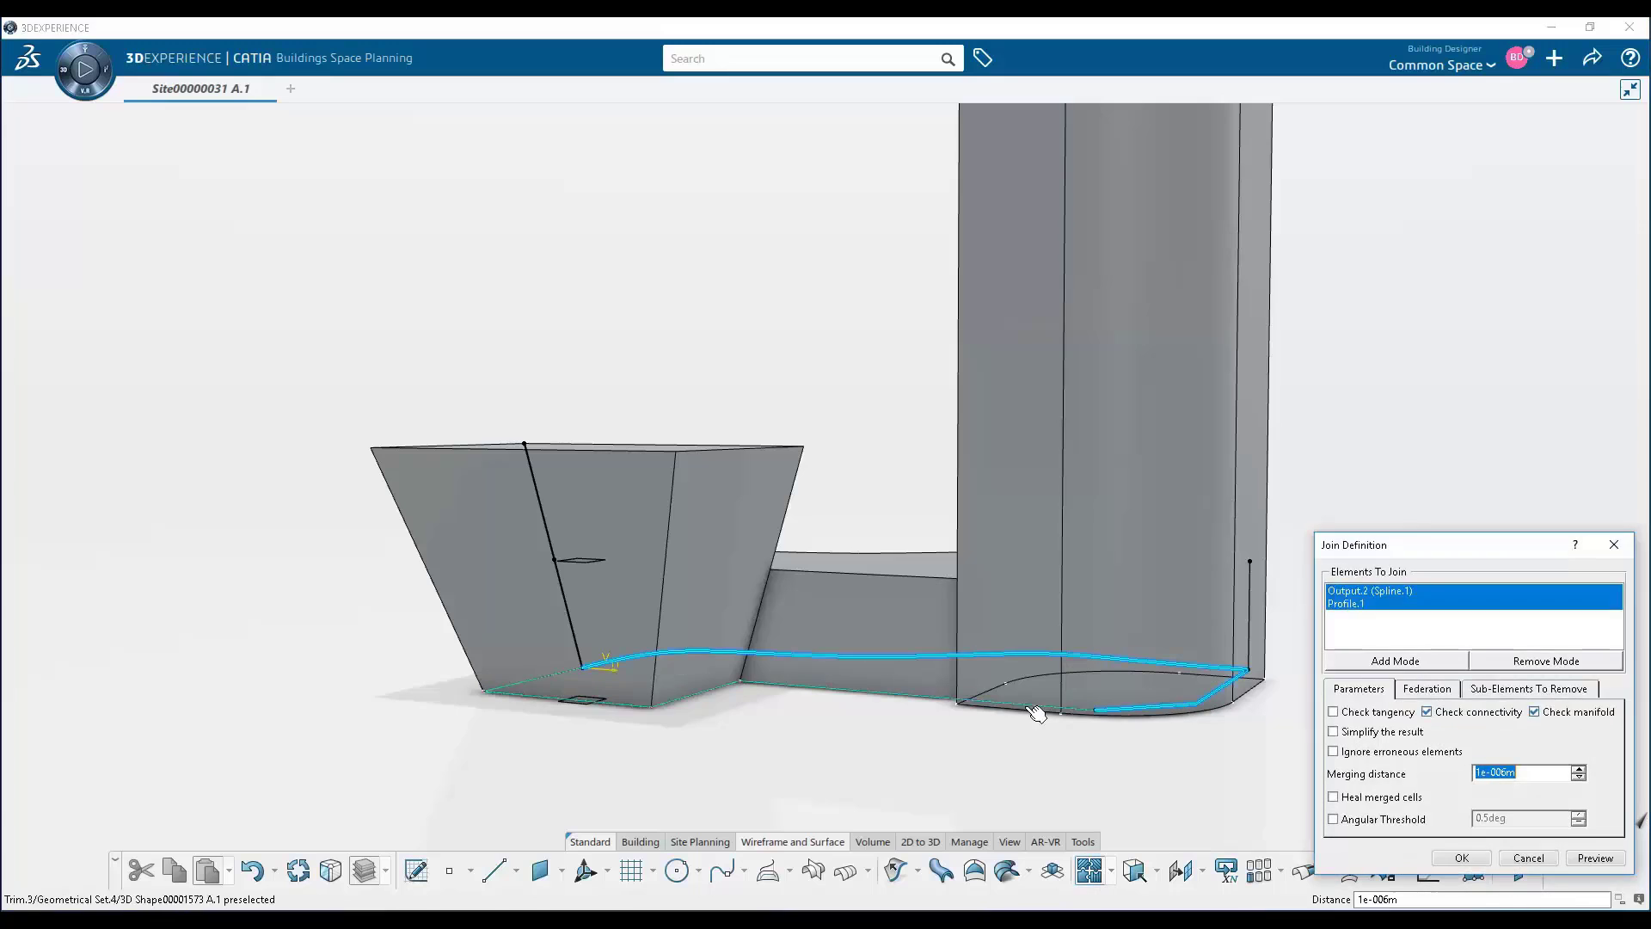
click(1461, 857)
Create a parallel curve offset outward from the joined building outline
click(845, 870)
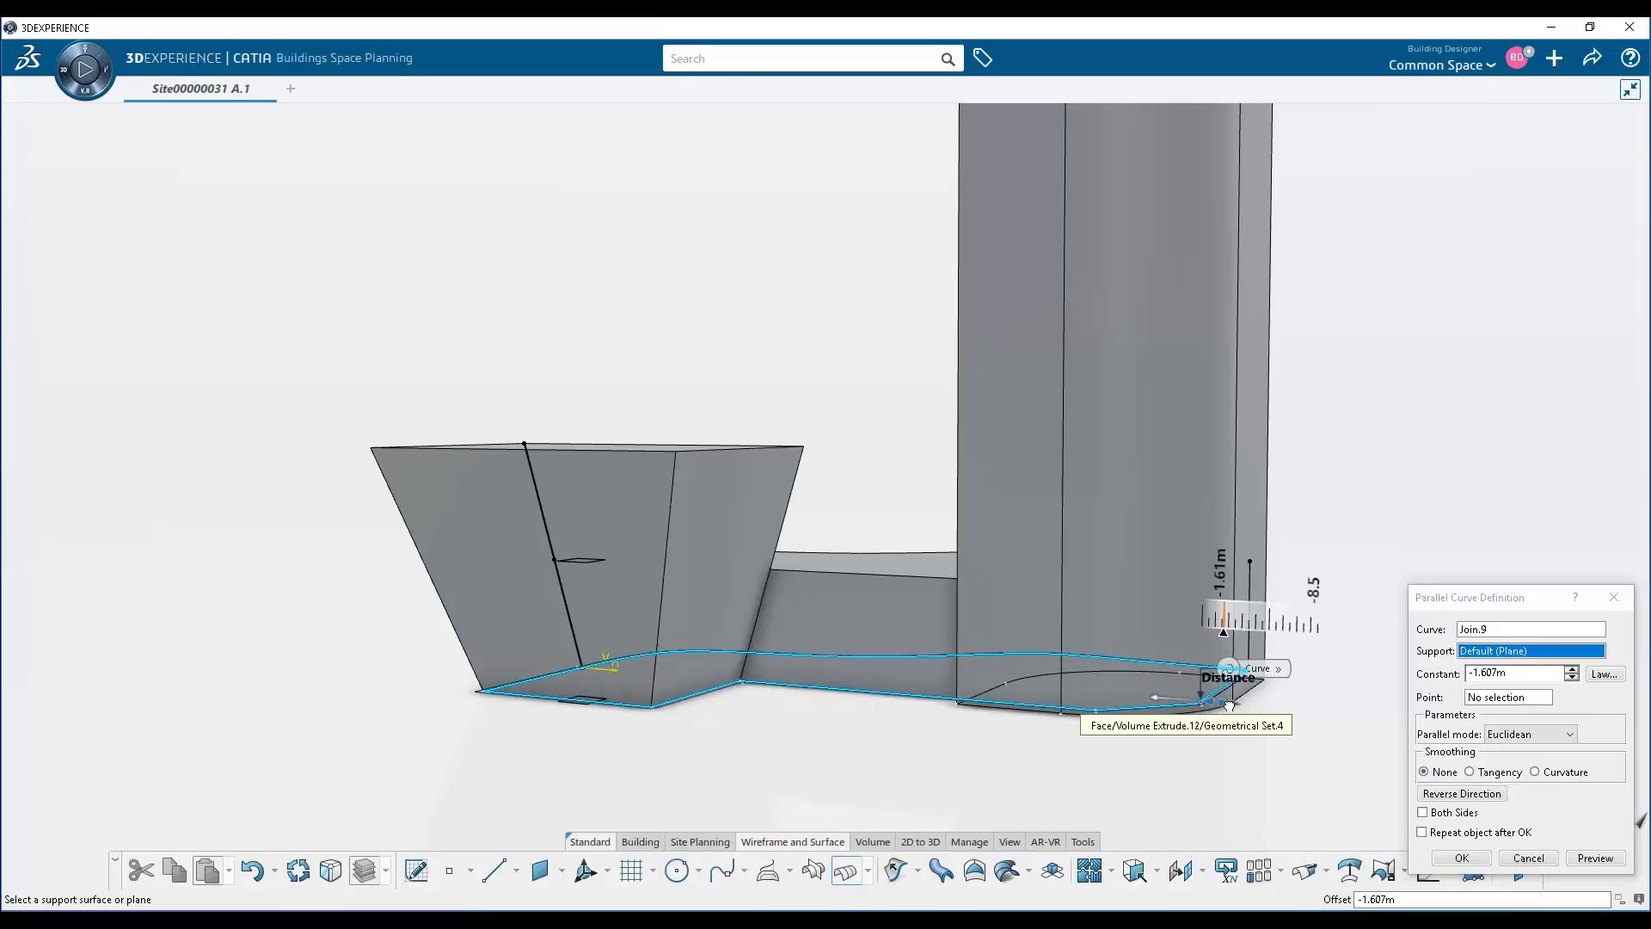
middle_drag(1346, 718, 1323, 602)
click(1462, 858)
Extrude the parallel curve as a volume down to the lower offset plane to form the building's base
click(872, 841)
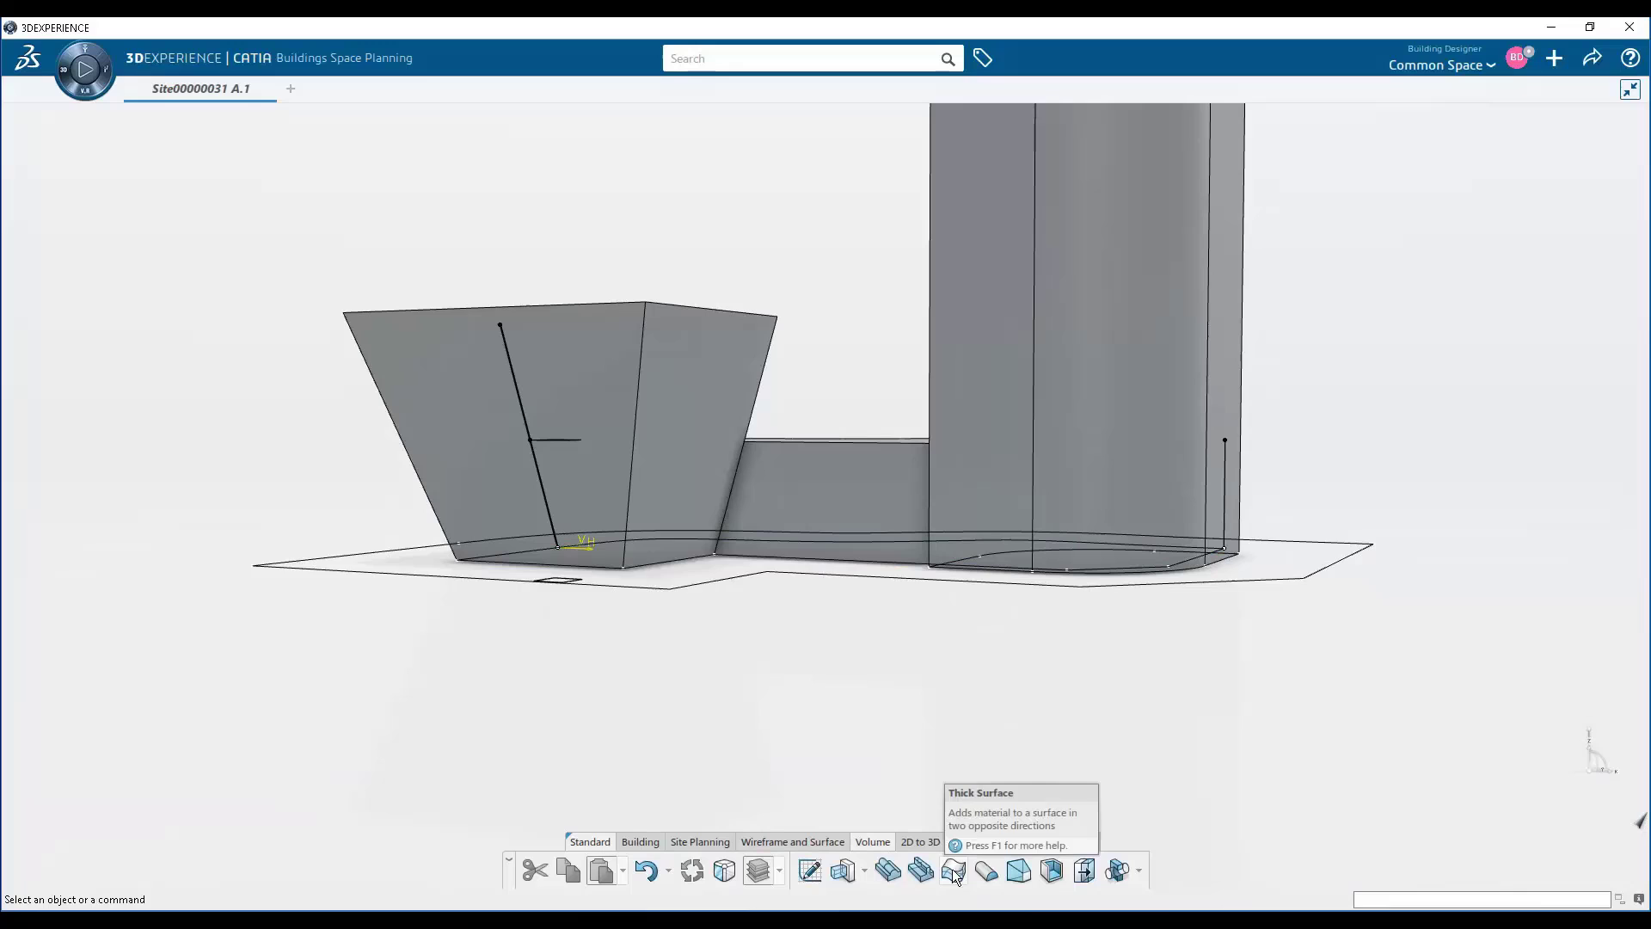
click(842, 870)
click(684, 585)
click(1518, 741)
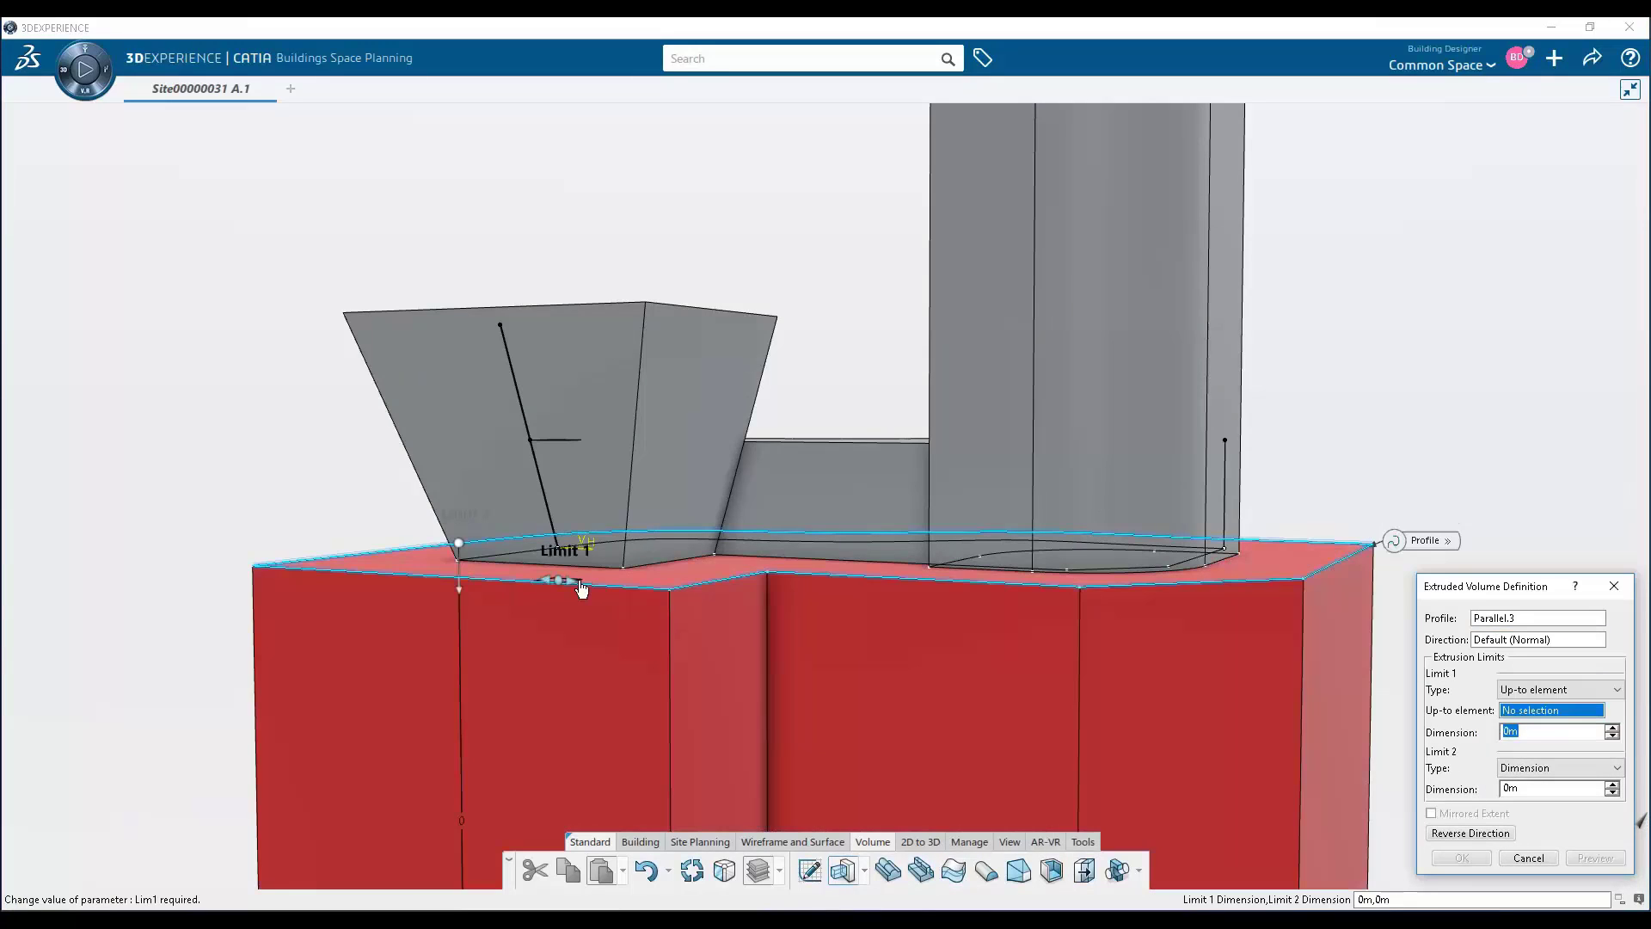
click(578, 581)
click(1474, 858)
click(955, 535)
Change the parallel curve's offset so the base is recessed inside the building outline
middle_drag(888, 684, 595, 683)
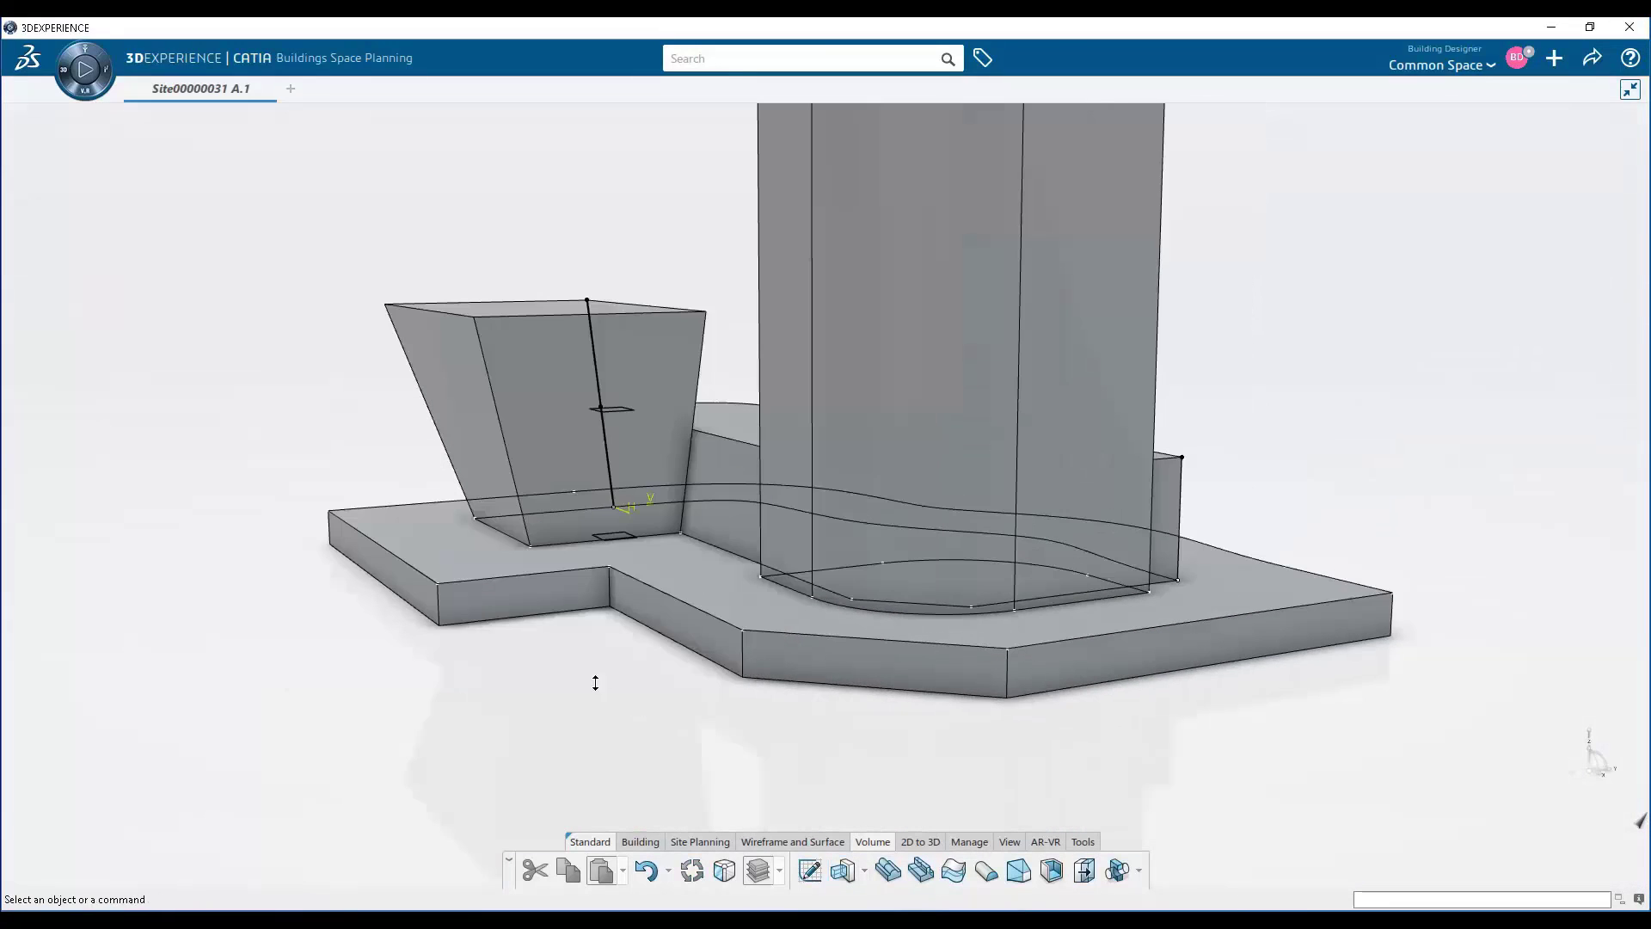
double_click(662, 591)
drag(1290, 572, 1148, 594)
click(1460, 857)
Adjust the tapered block's inclined line to an angle of 245deg and an end length of 26 m
middle_drag(811, 590, 822, 351)
middle_drag(901, 479, 1062, 681)
middle_drag(880, 516, 1205, 435)
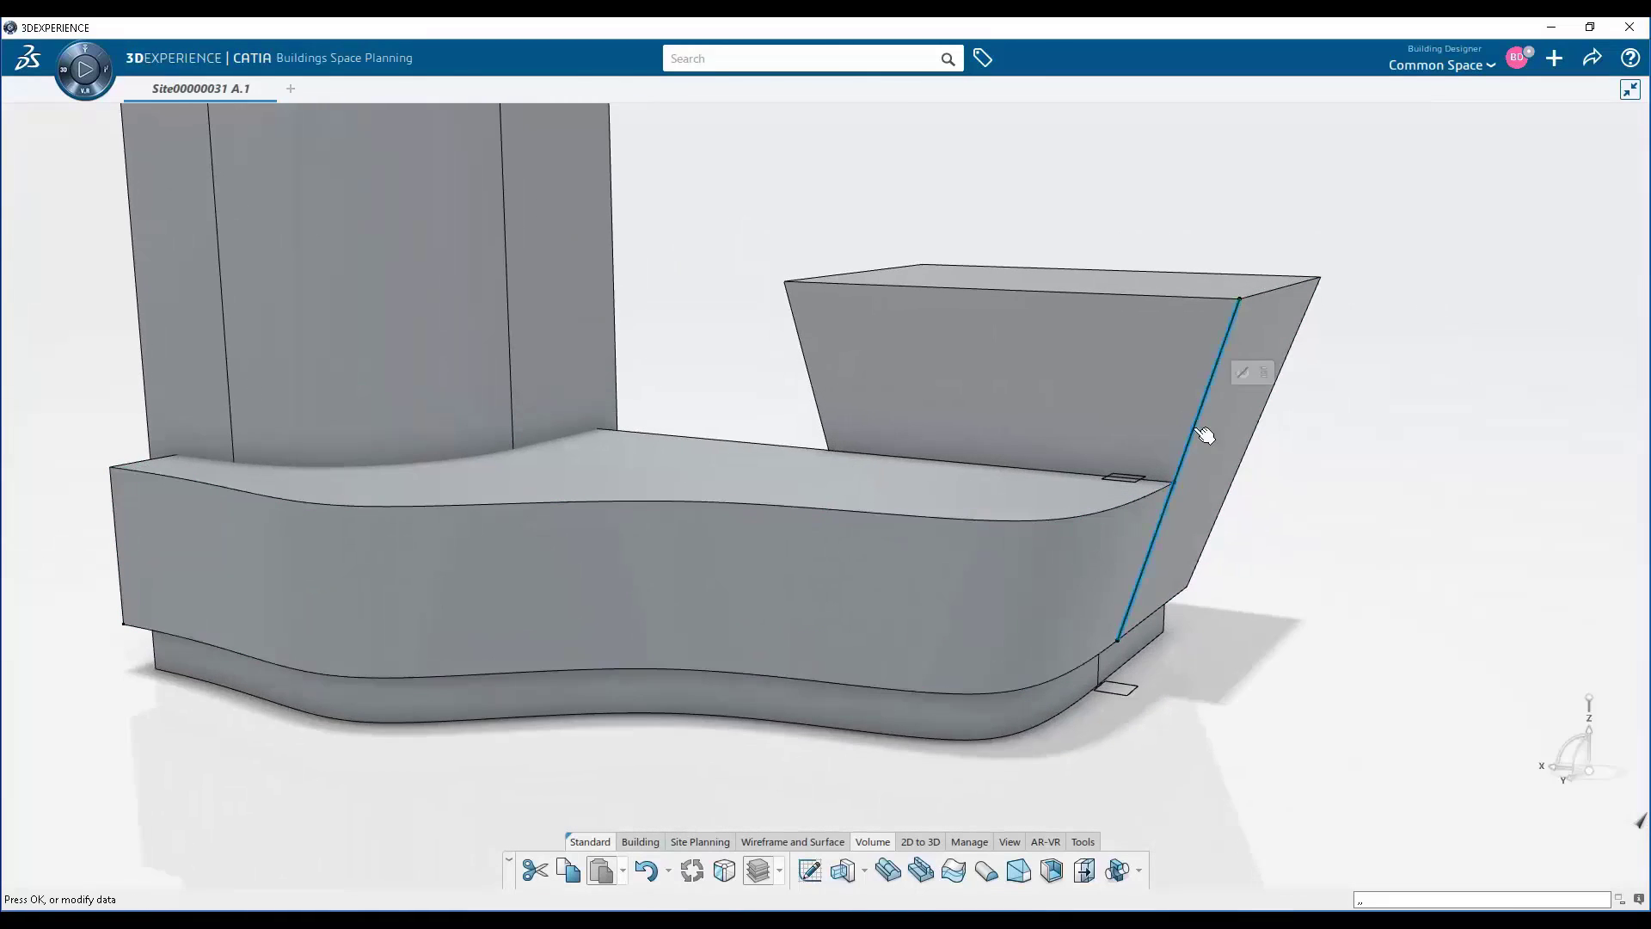
drag(1195, 494, 1245, 522)
middle_drag(1142, 645, 1171, 647)
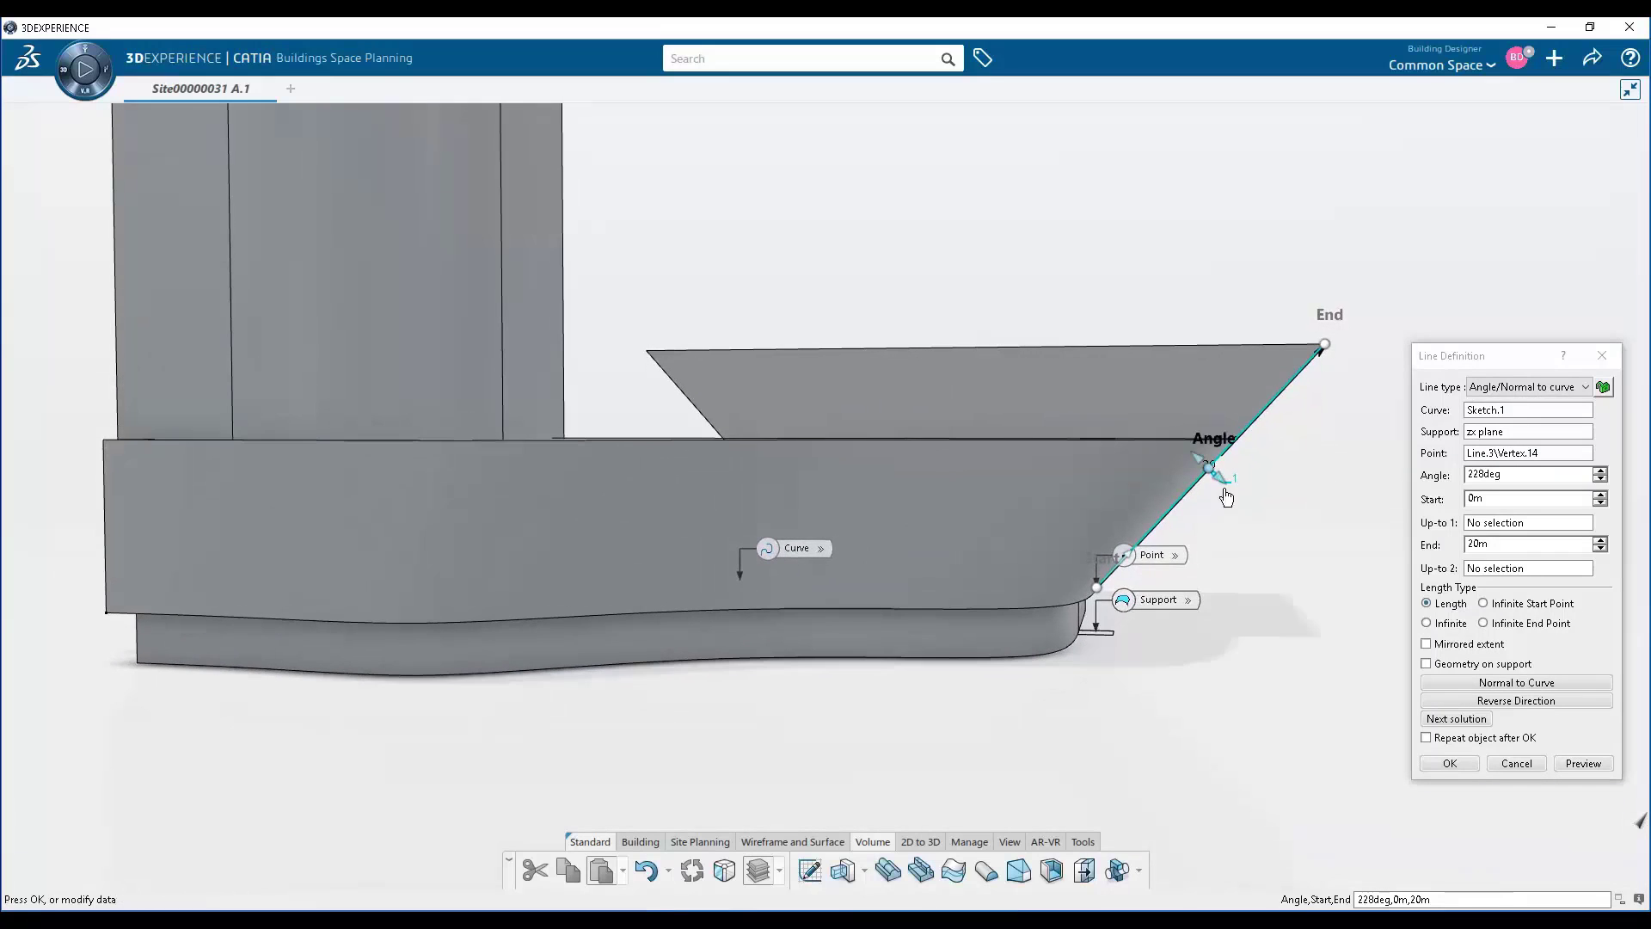
drag(1192, 461, 1166, 457)
middle_drag(1221, 435, 1165, 423)
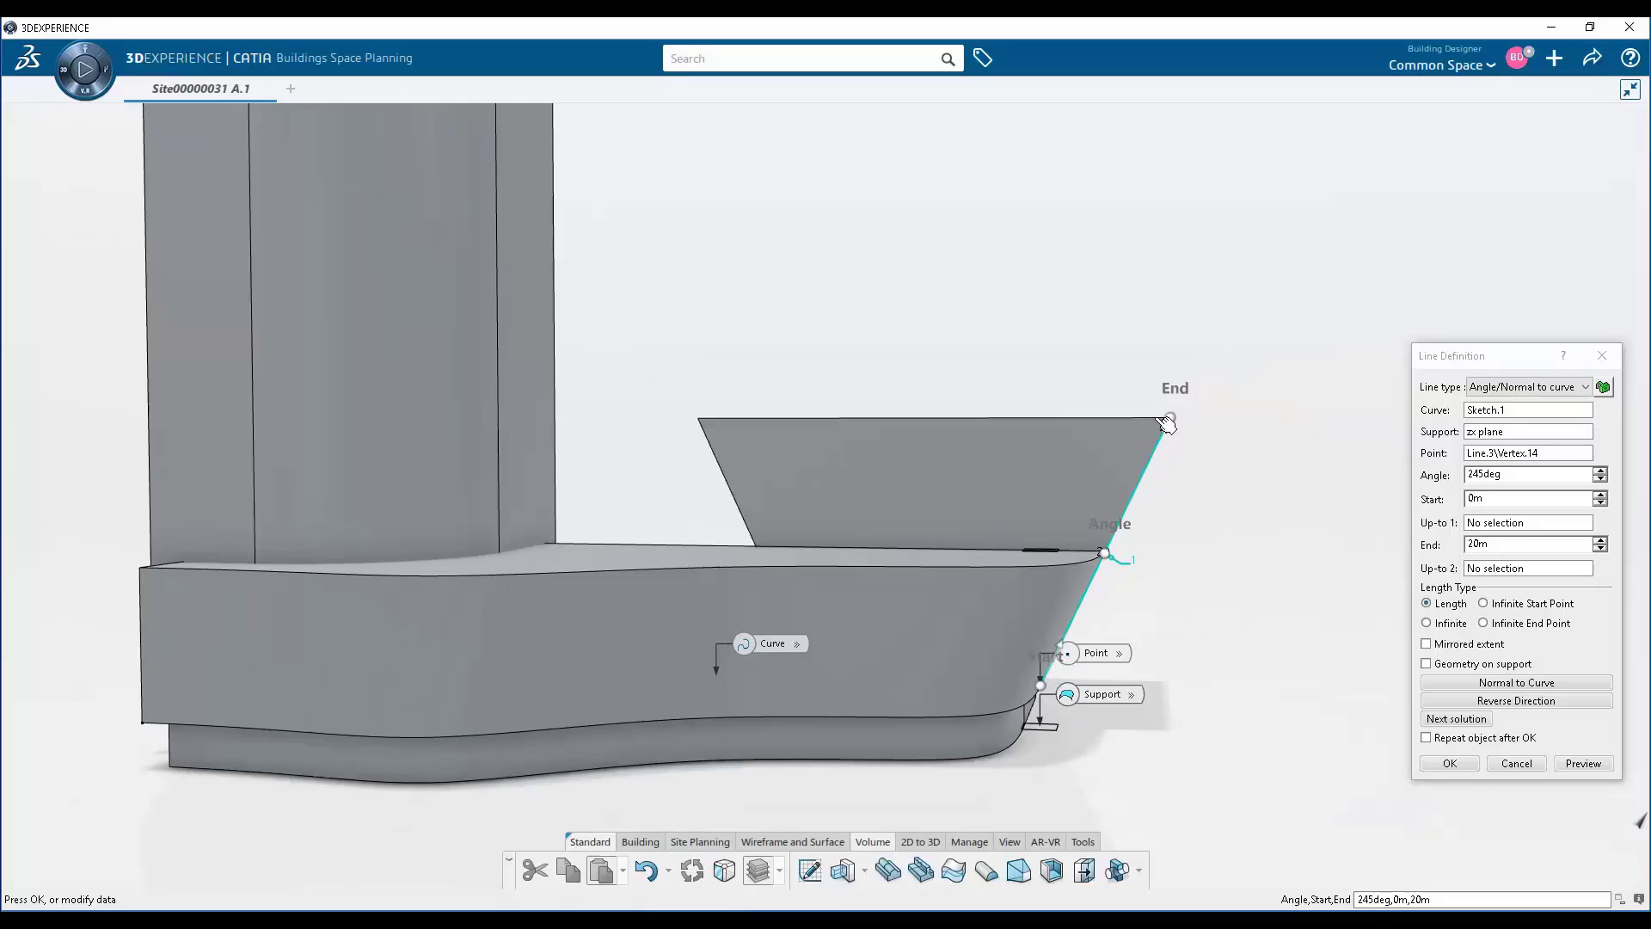
drag(1204, 355, 1202, 343)
Set the inclined line's angle to 249deg and apply the line definition
middle_drag(1144, 564, 789, 559)
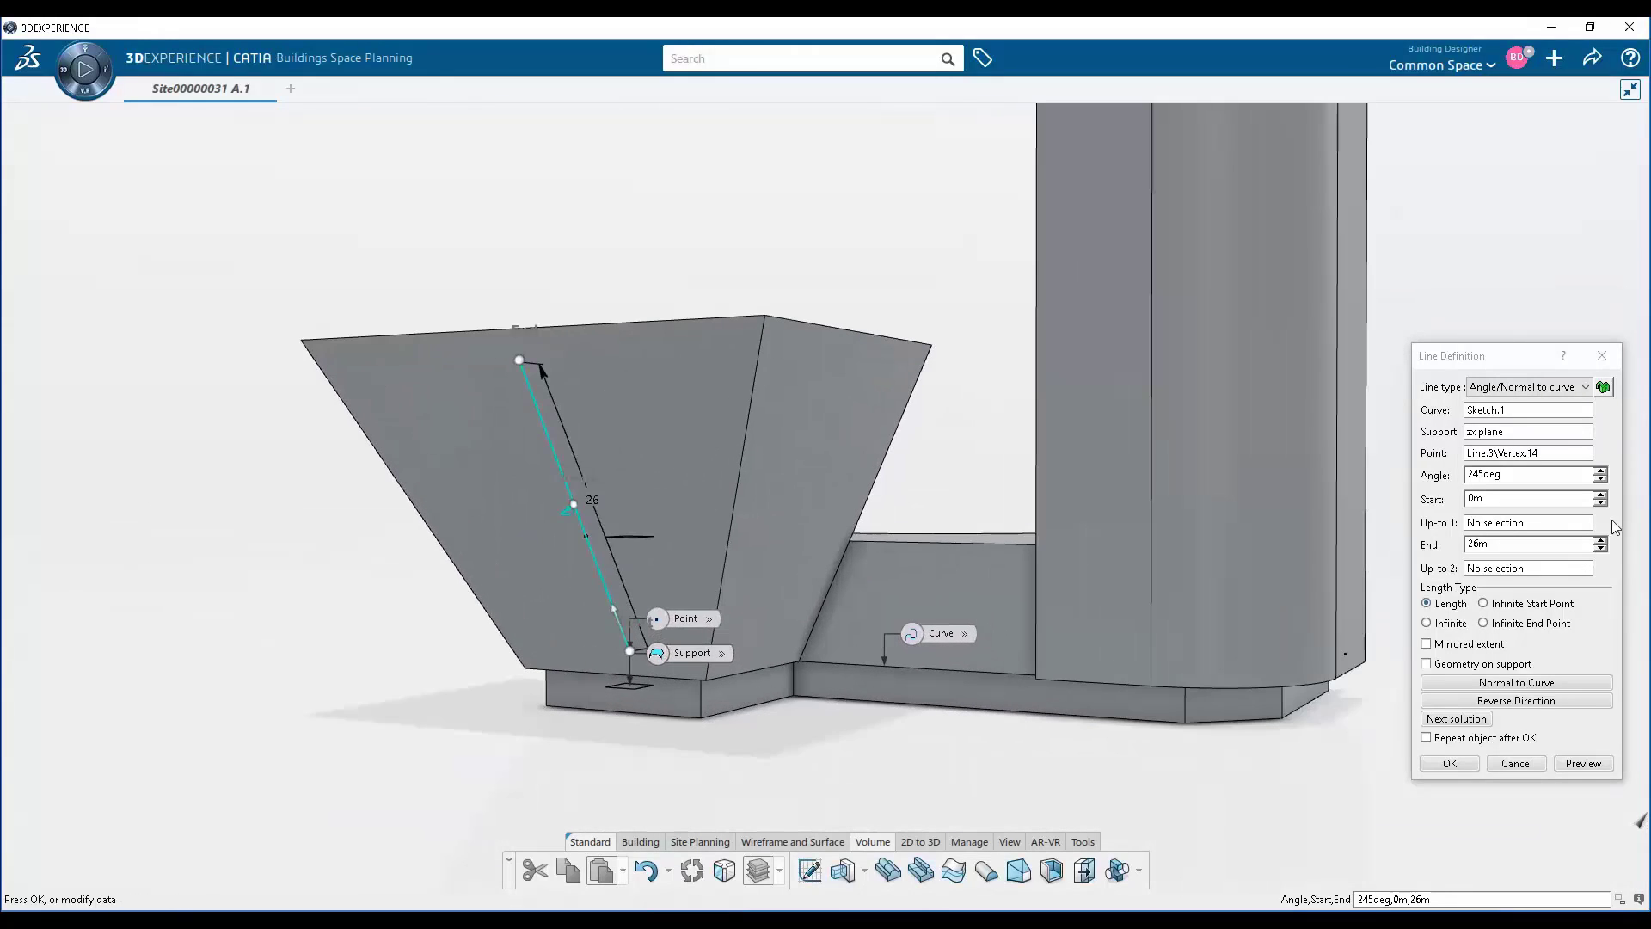
click(1599, 470)
click(1599, 469)
click(1598, 469)
click(1599, 469)
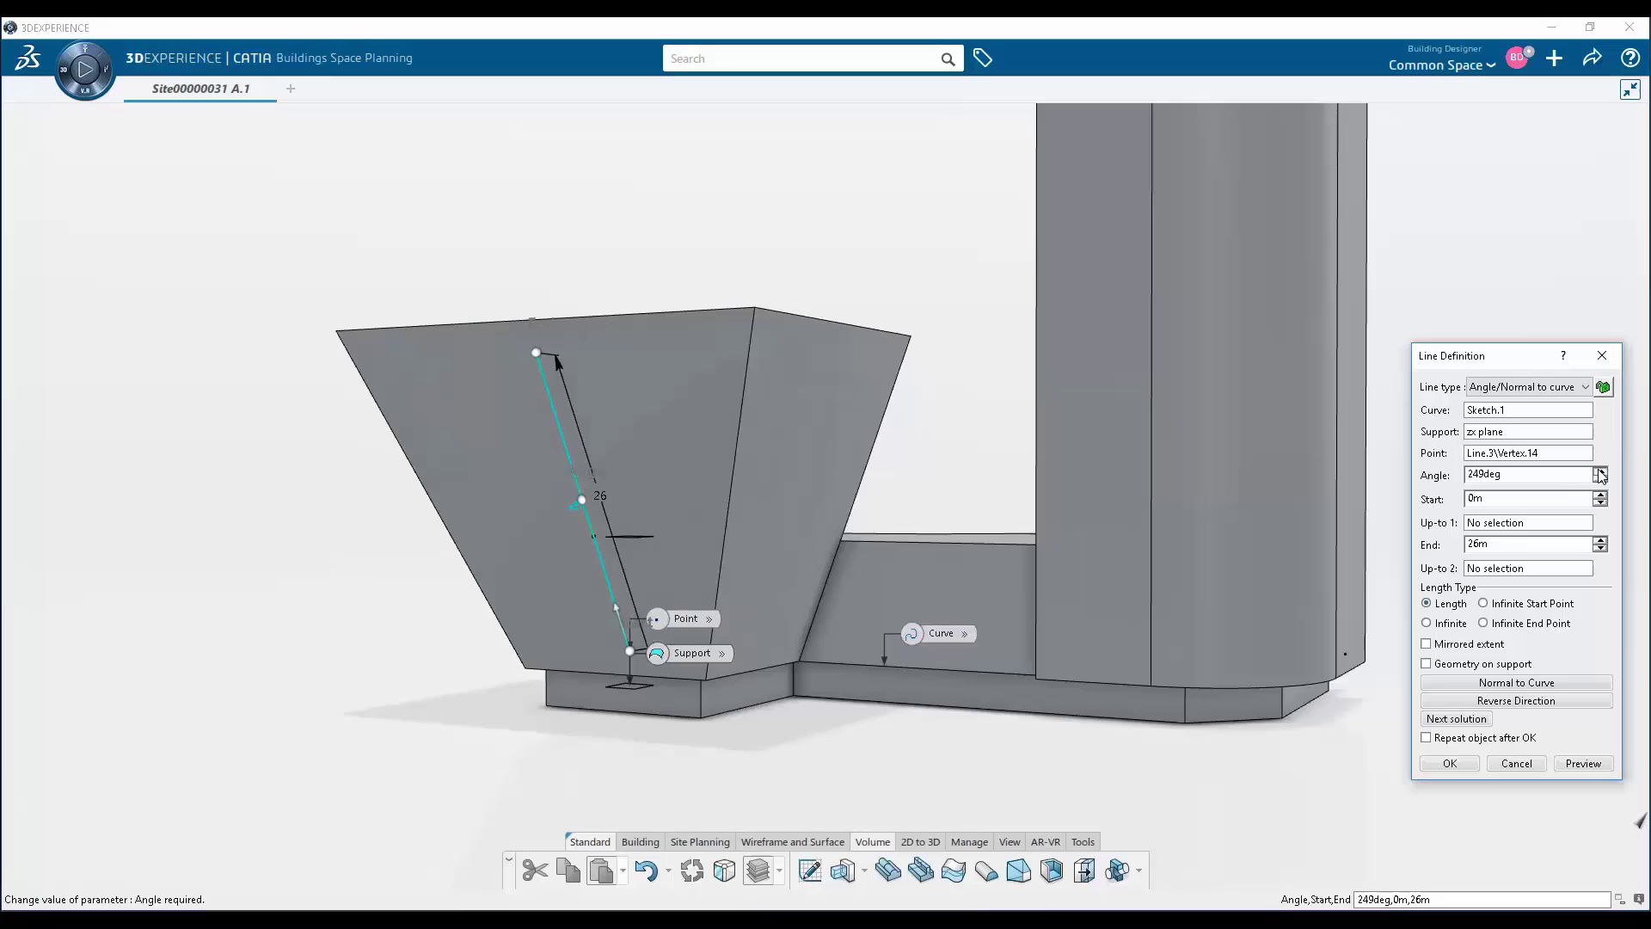
click(1462, 764)
middle_drag(1057, 670, 1024, 785)
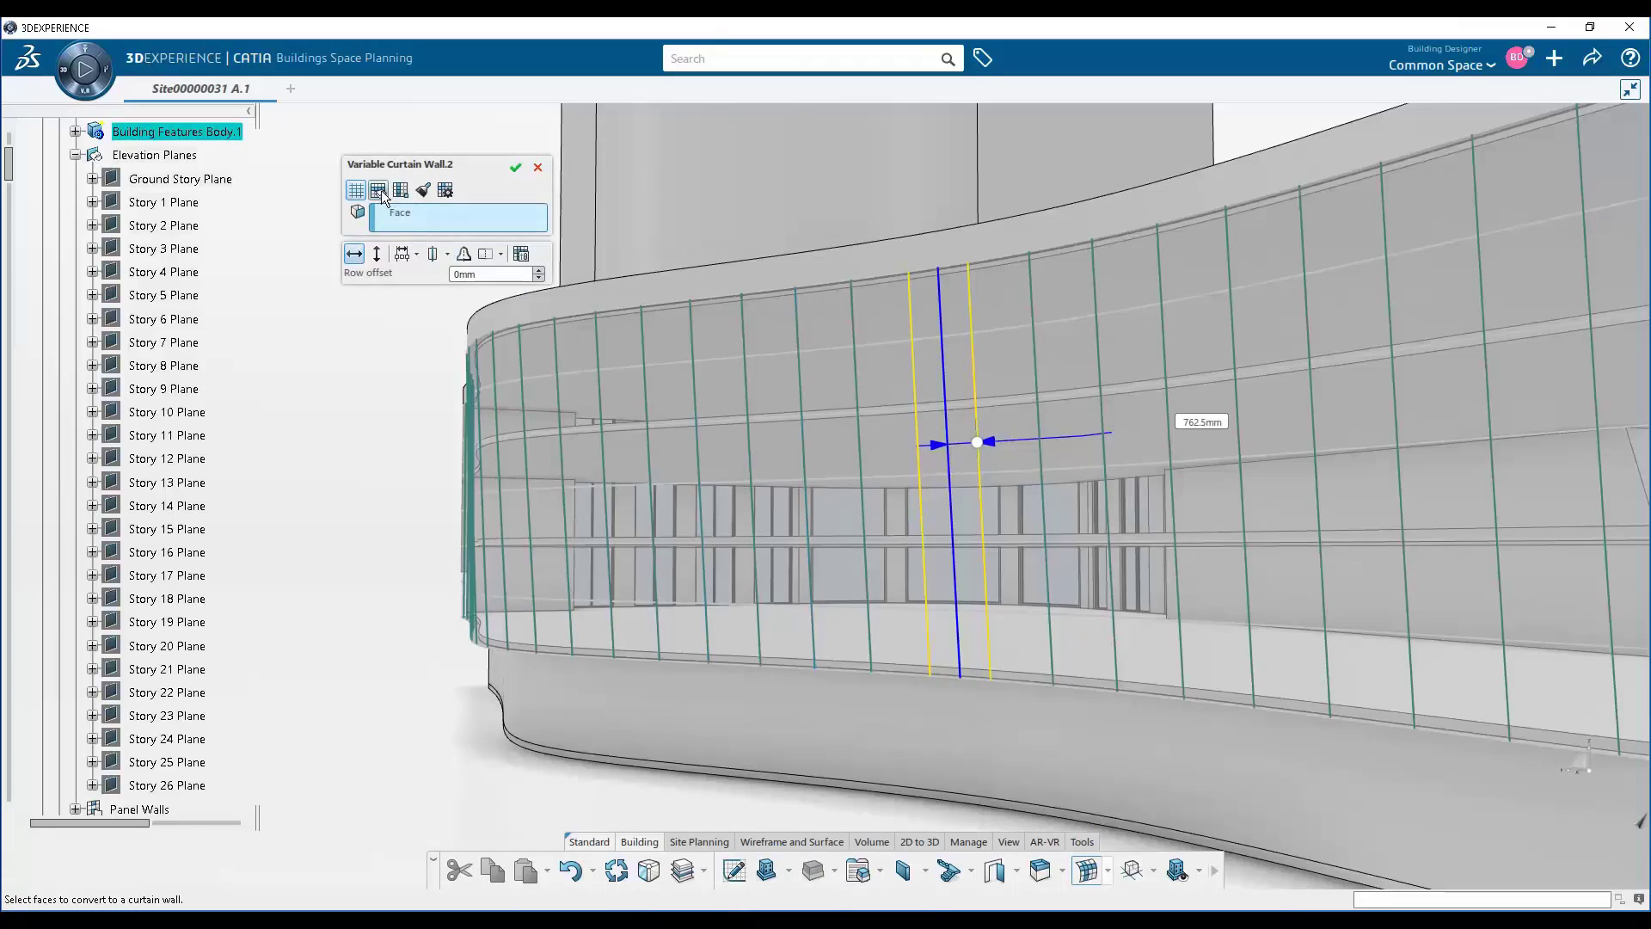
Position the podium curtain wall's horizontal panel rows using the Story 1, 2, 3 and 4 planes as references
click(380, 191)
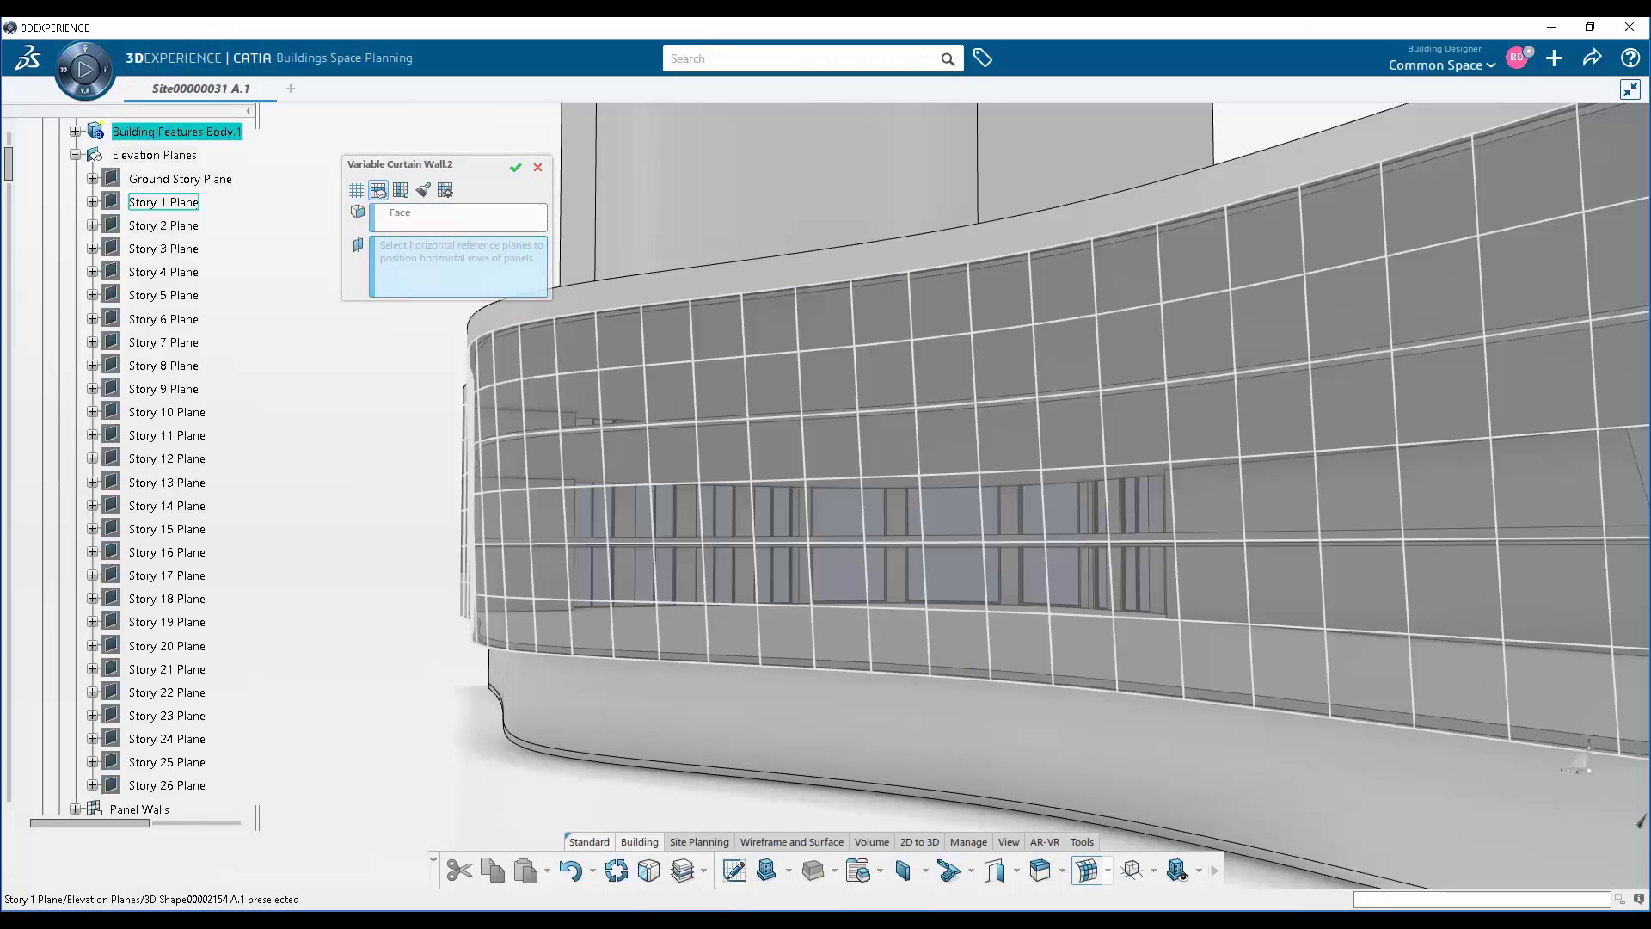
click(192, 207)
click(182, 227)
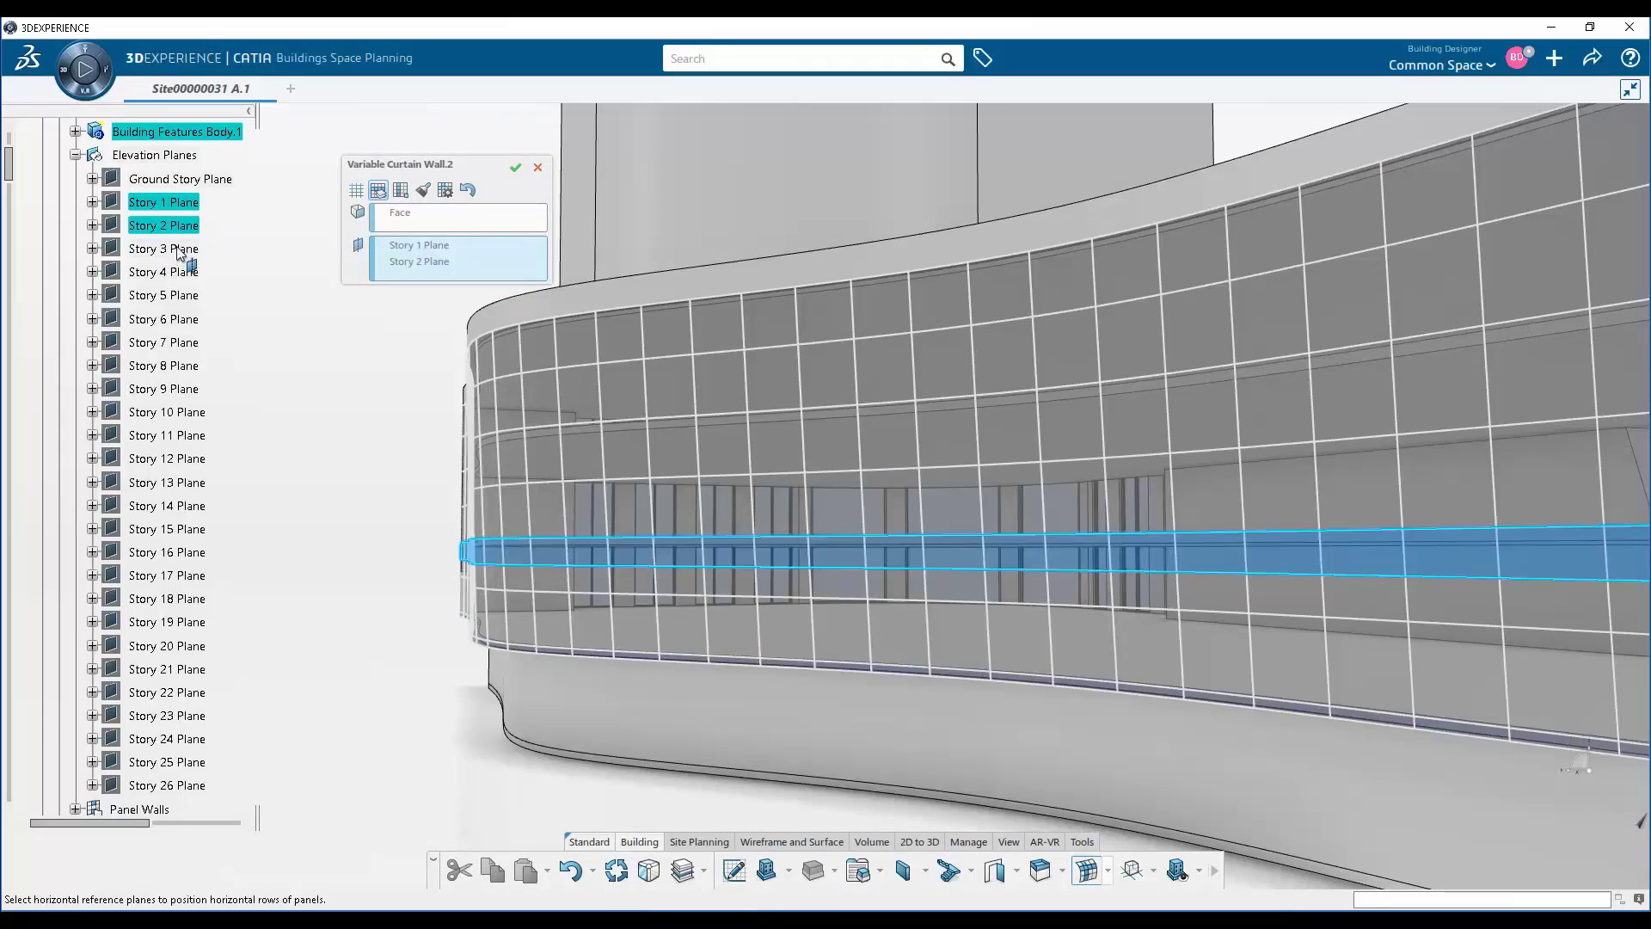
click(181, 251)
click(182, 273)
Center the curtain wall's middle spandrel row on its story line and set its half-height to 400 mm
click(355, 194)
middle_drag(711, 627, 748, 529)
click(792, 522)
click(378, 255)
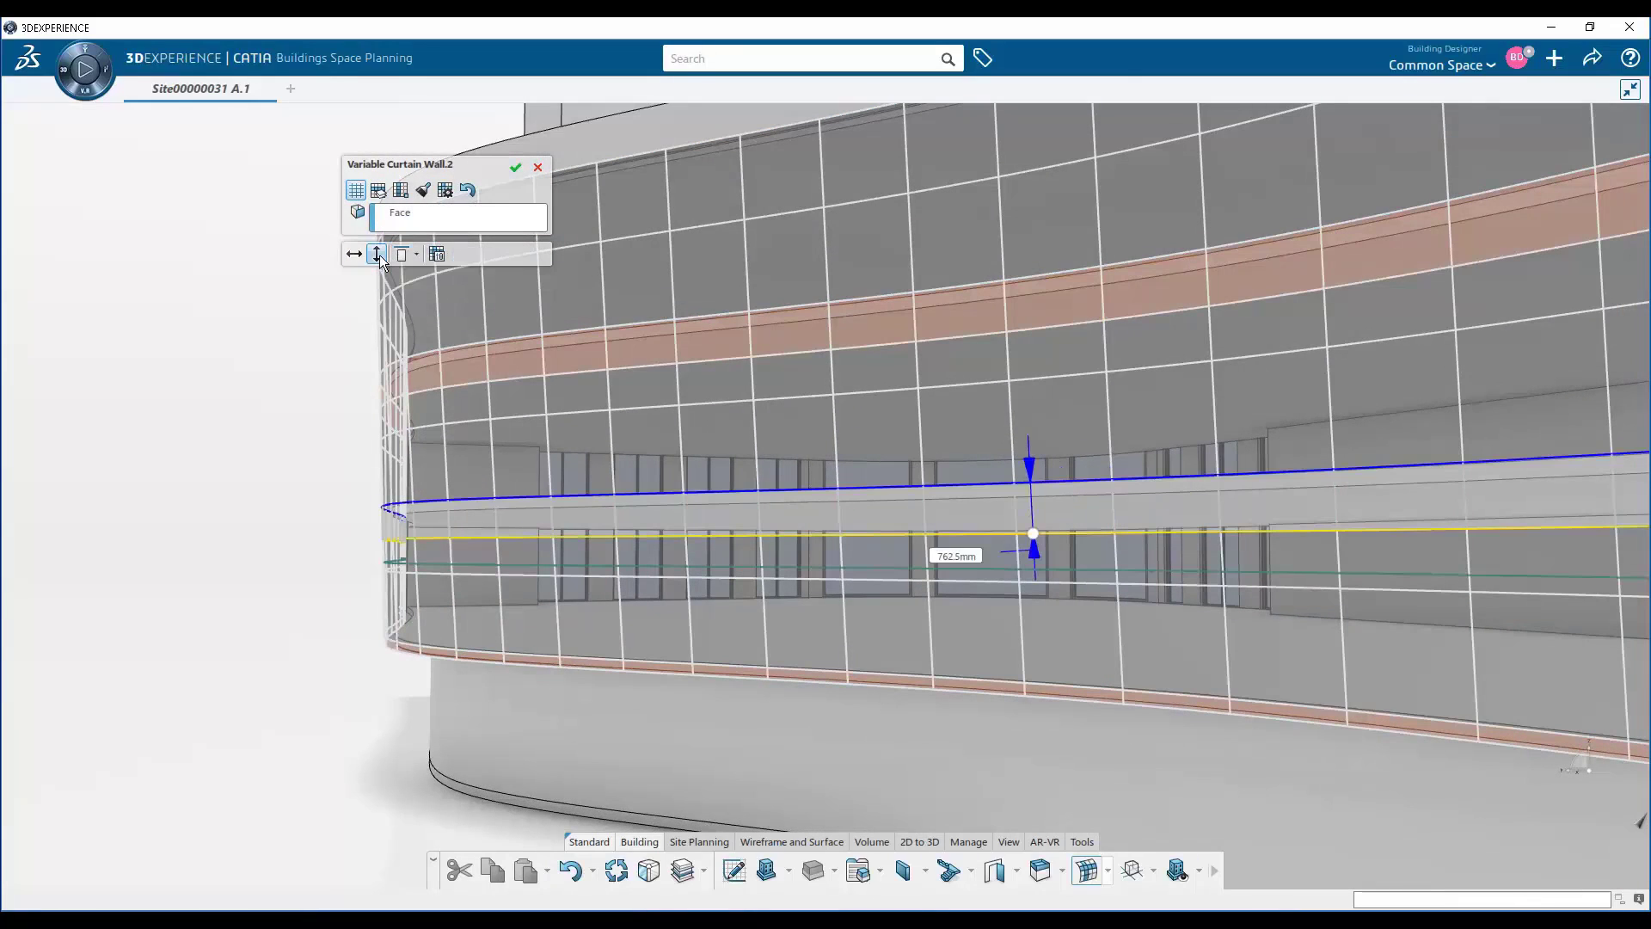
click(421, 303)
click(1102, 428)
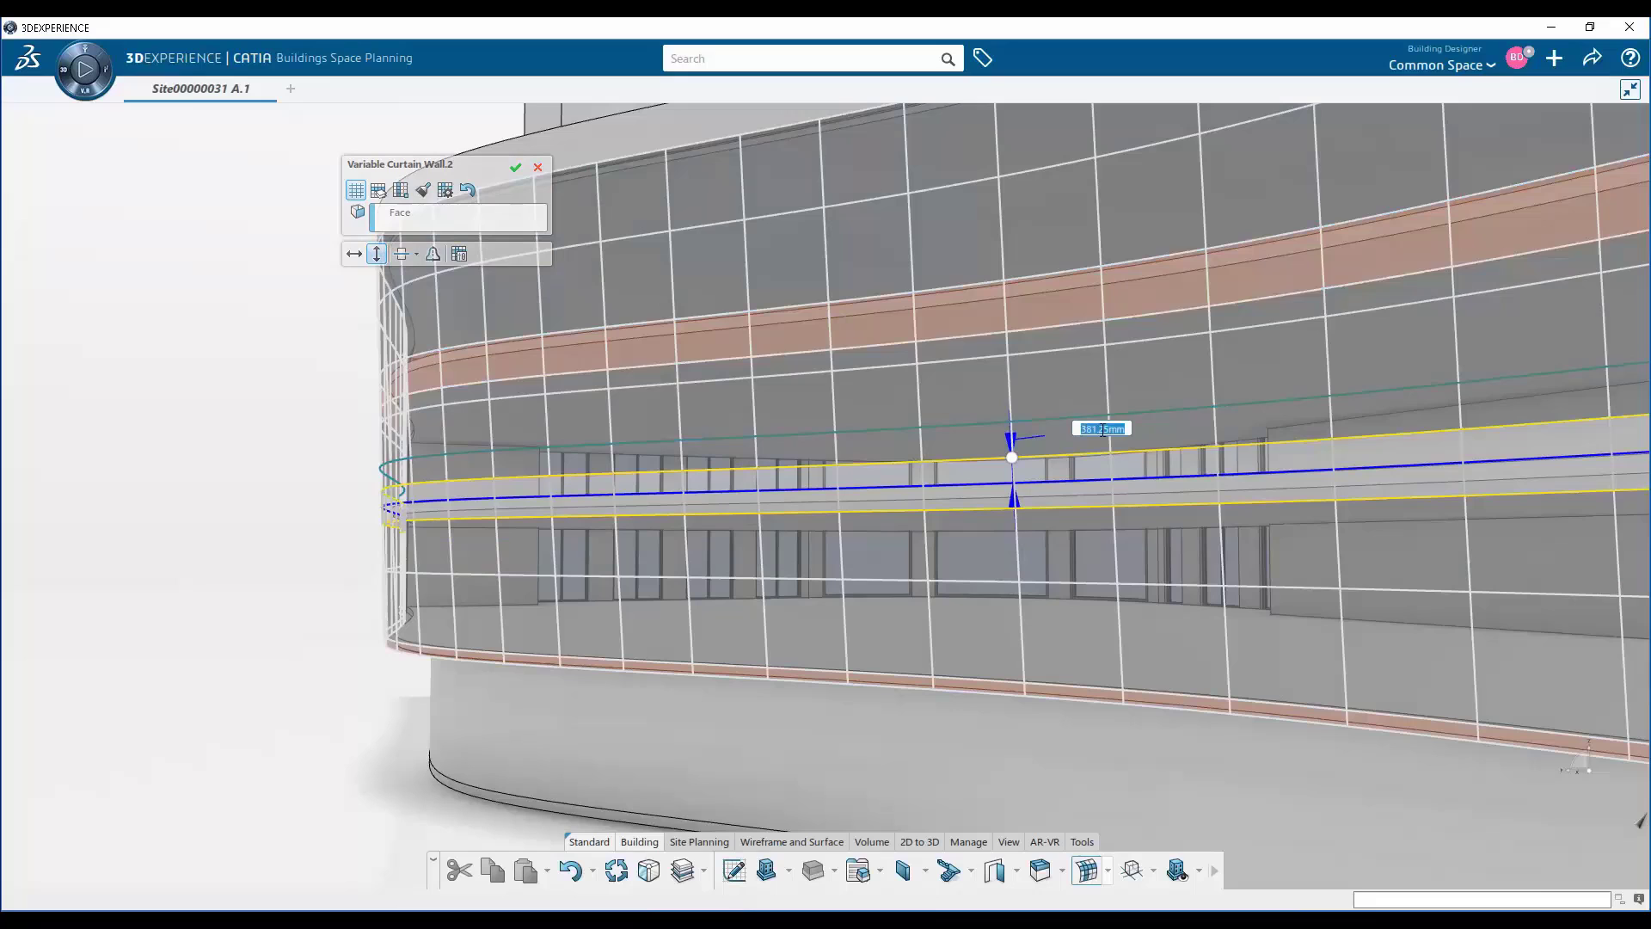
key(Return)
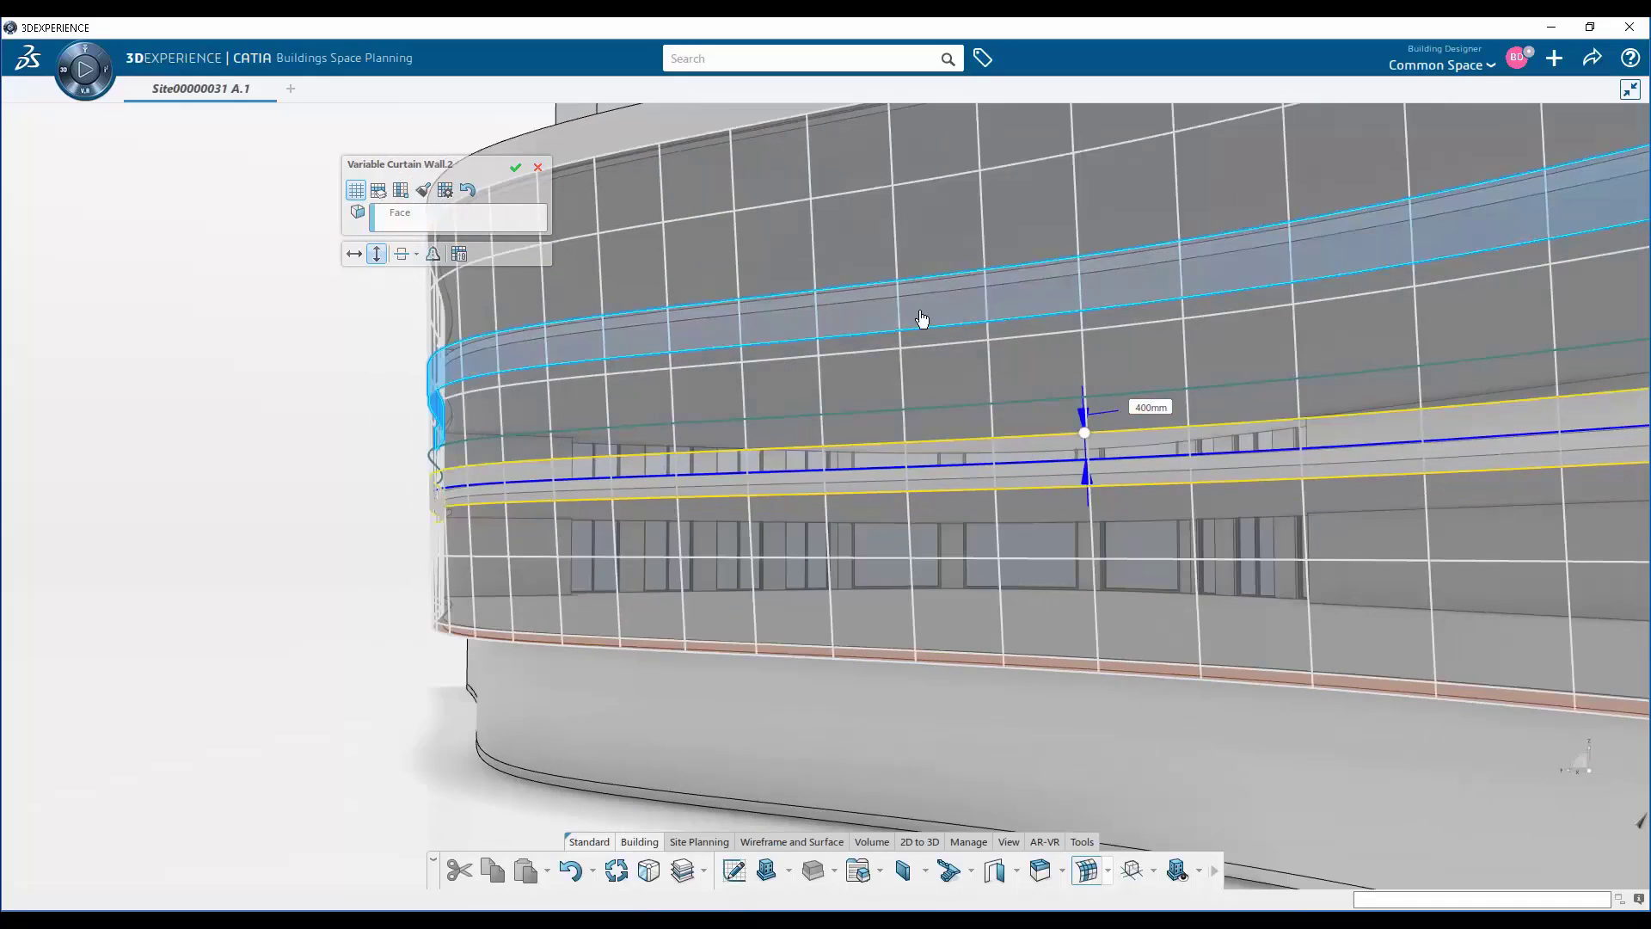
Center the upper and lowest spandrel rows on their story lines
click(921, 321)
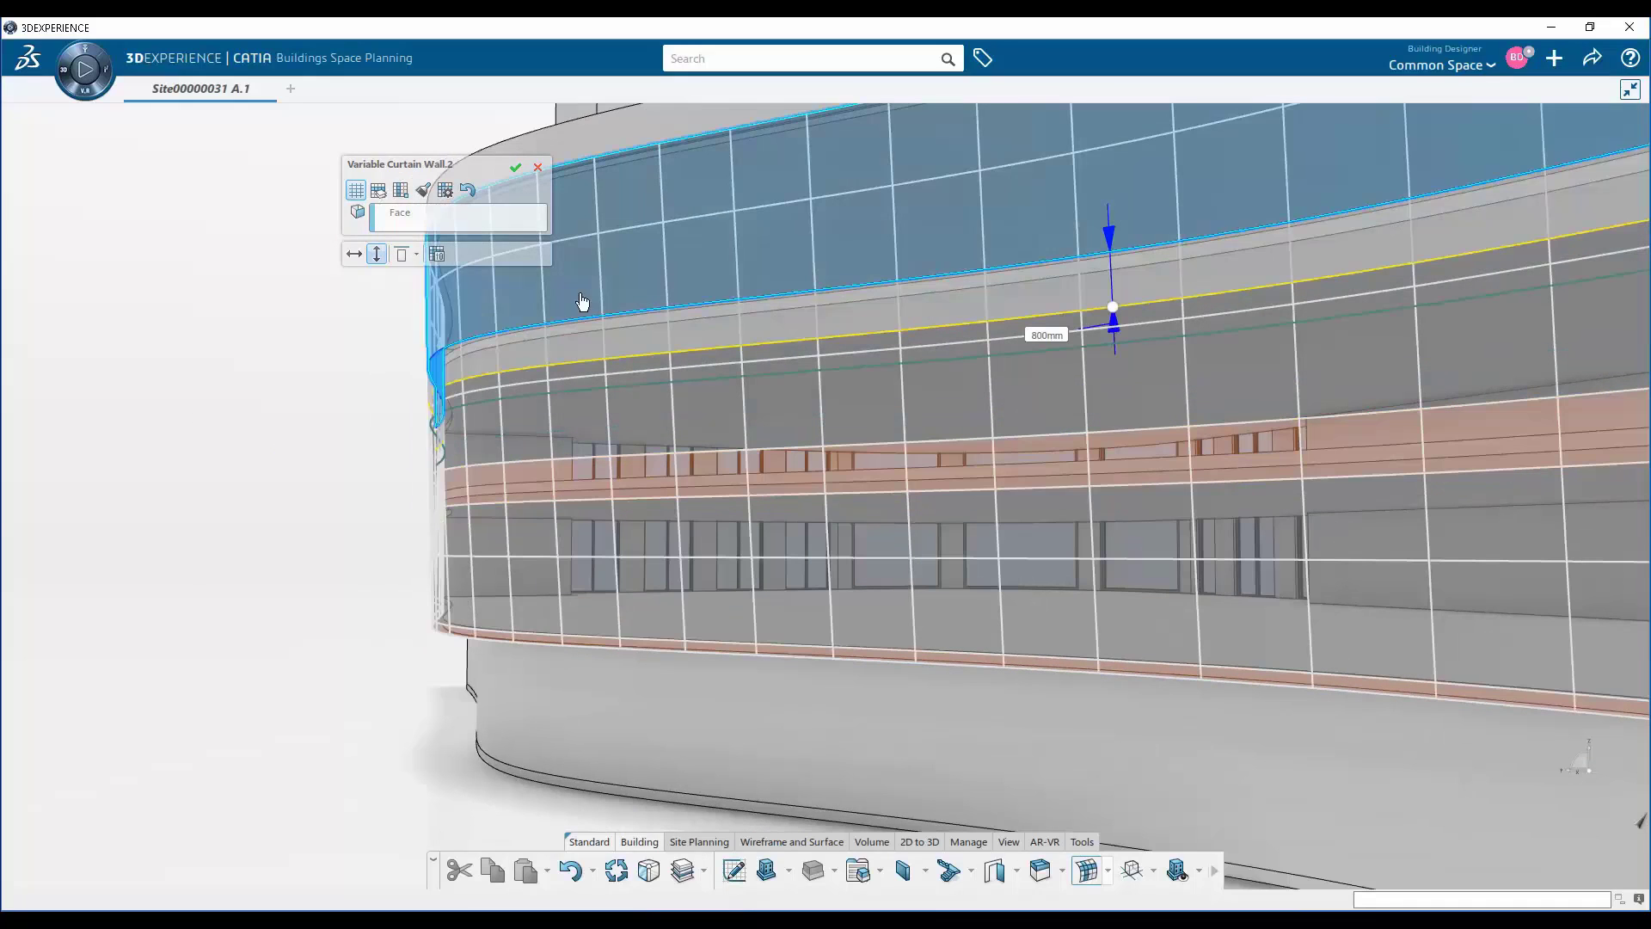
click(413, 255)
click(430, 325)
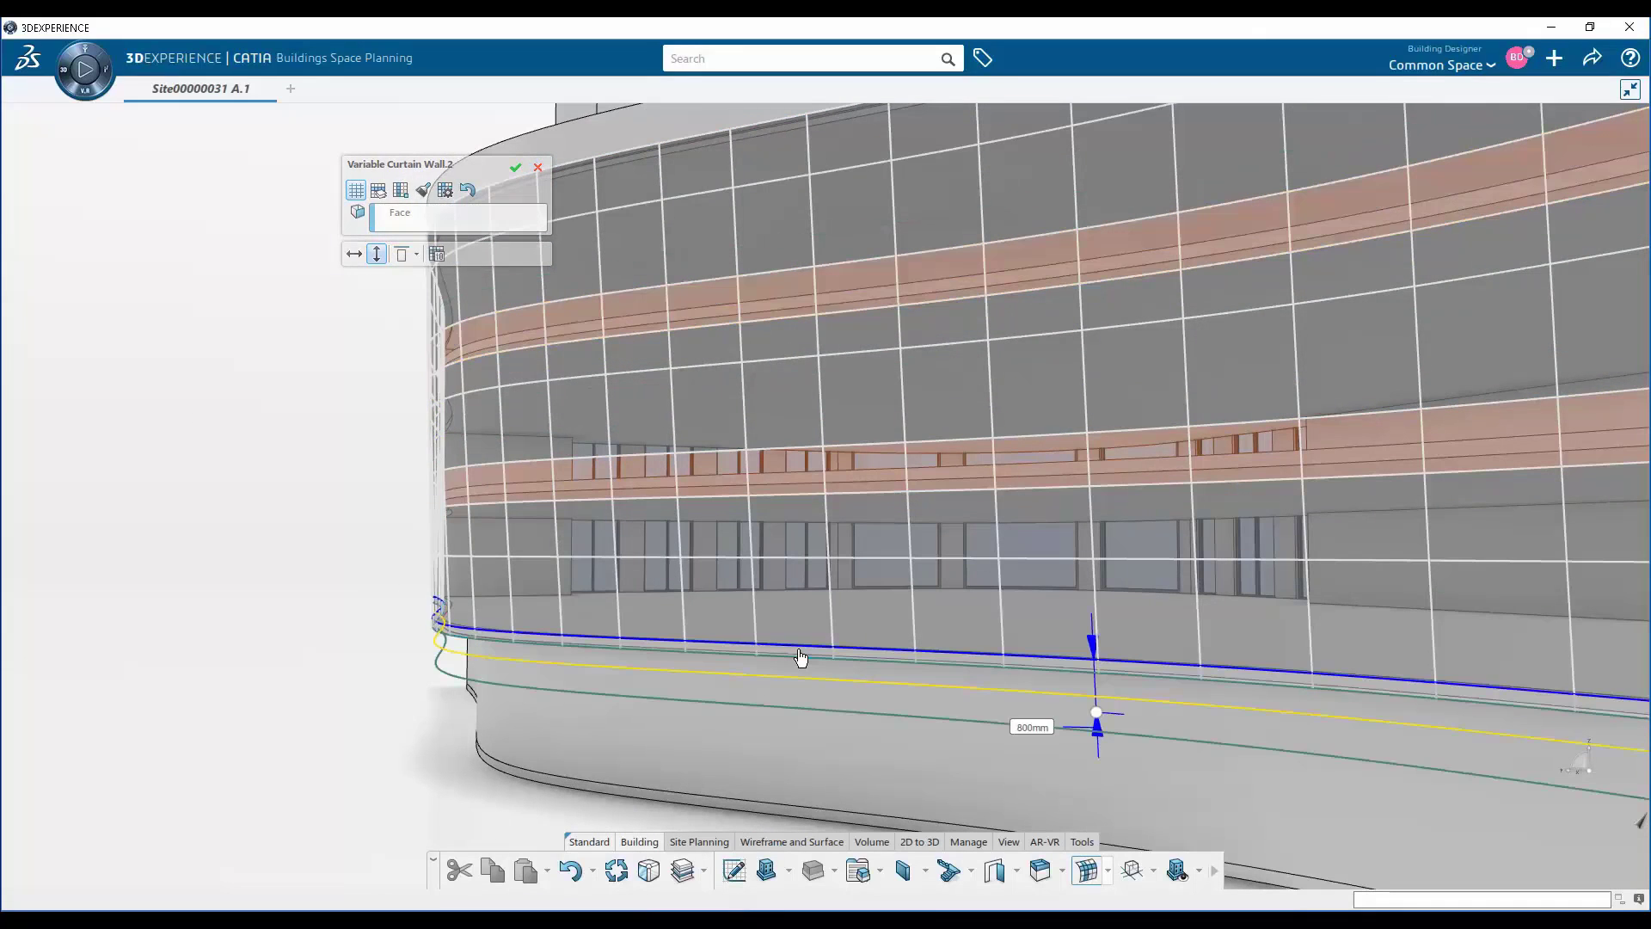
click(413, 254)
click(413, 299)
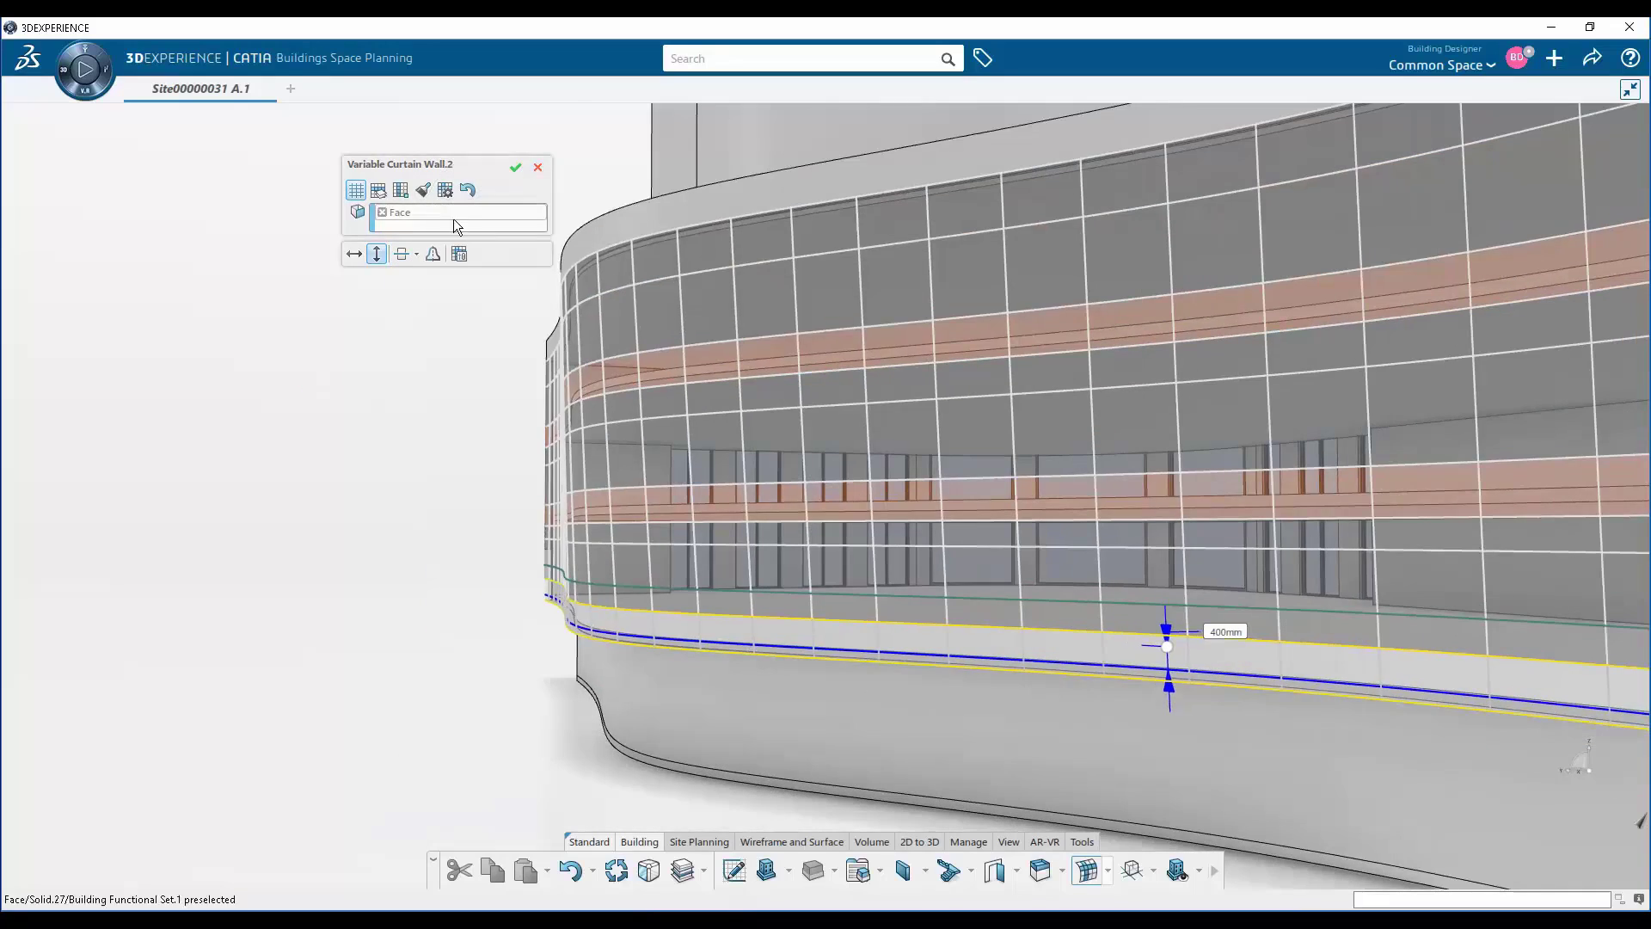
Give the spandrel panels a violet-blue color and make them fully opaque
click(457, 254)
click(516, 561)
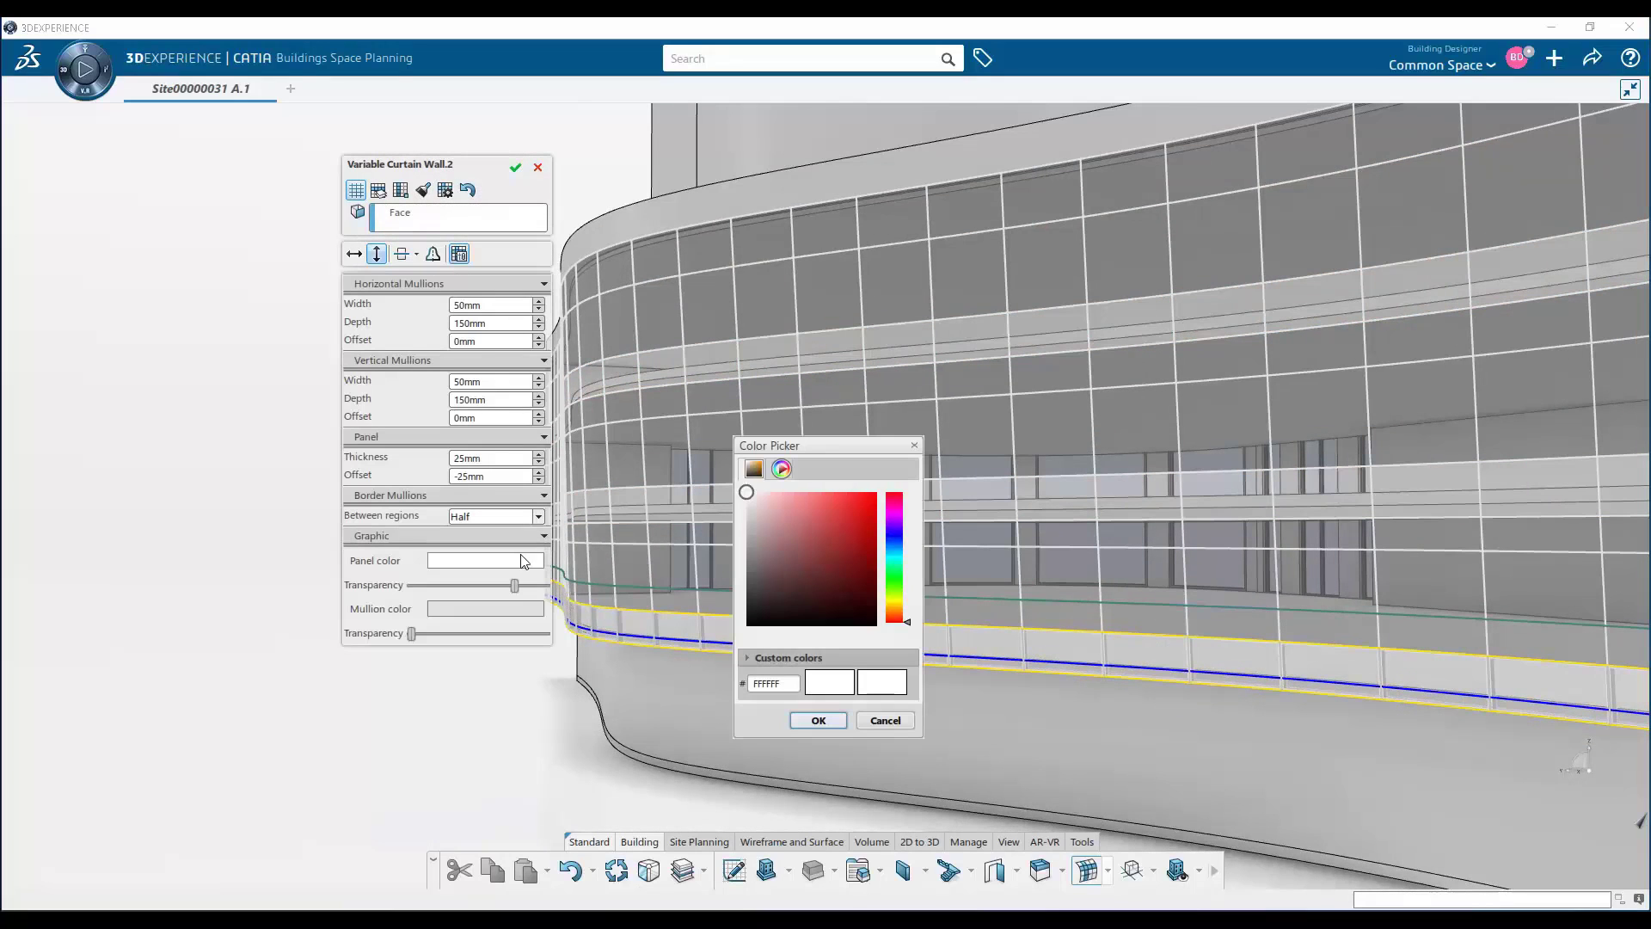
click(819, 720)
drag(514, 585, 276, 579)
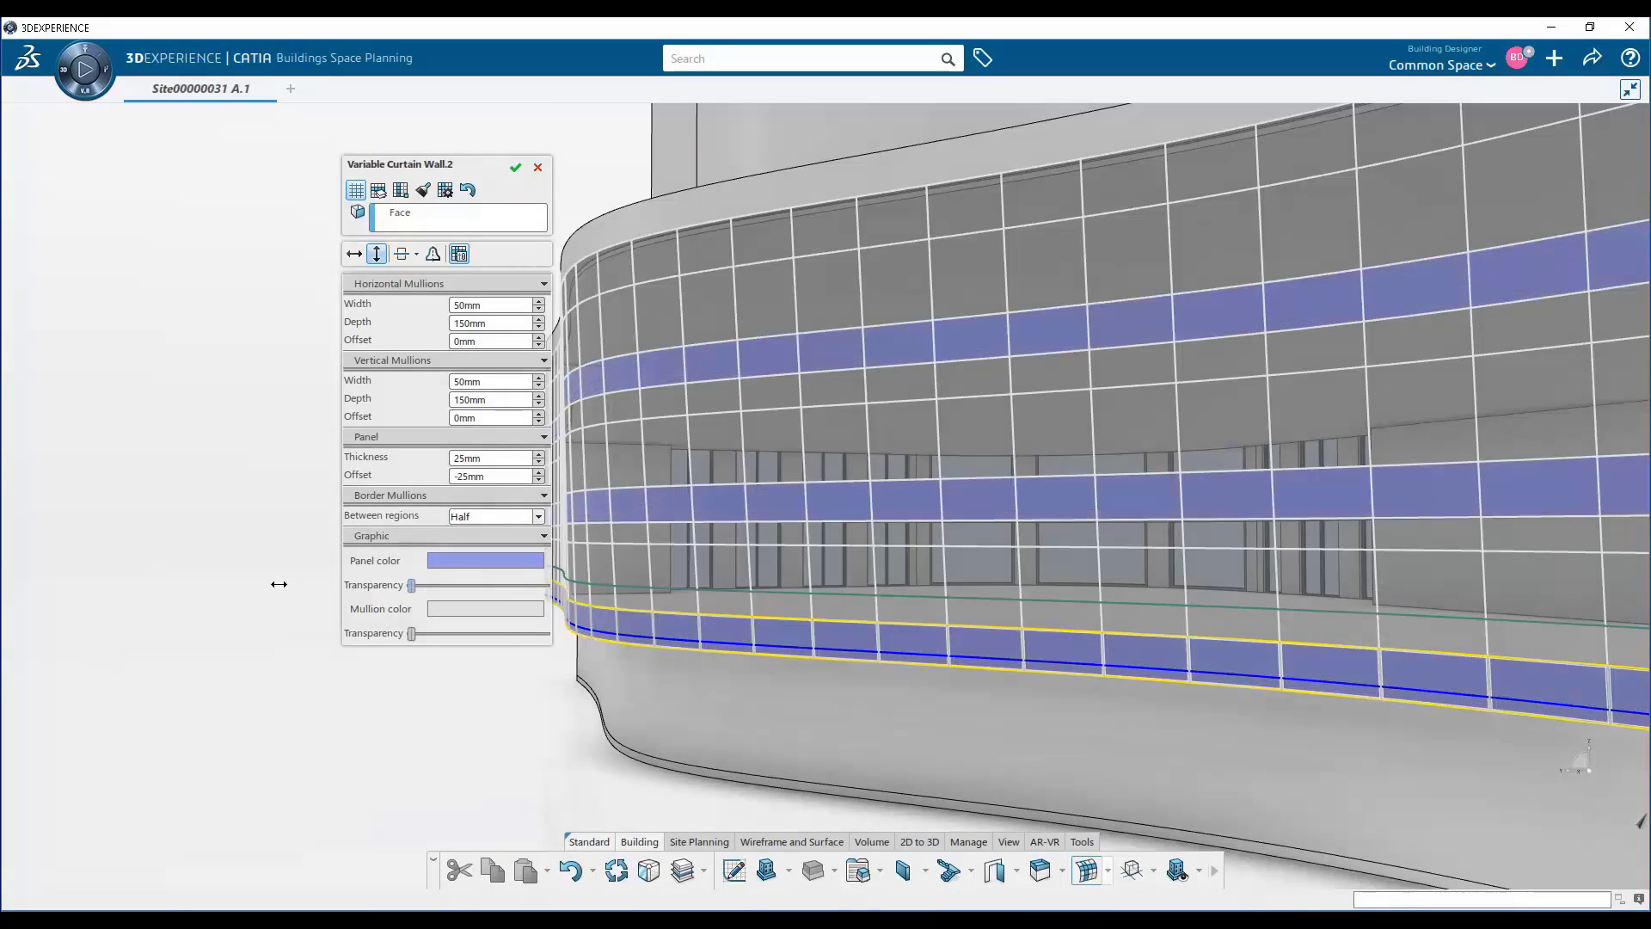
Set the glazing columns' half-width to 1000 mm and match the spandrel rows' column spacing to it
click(646, 592)
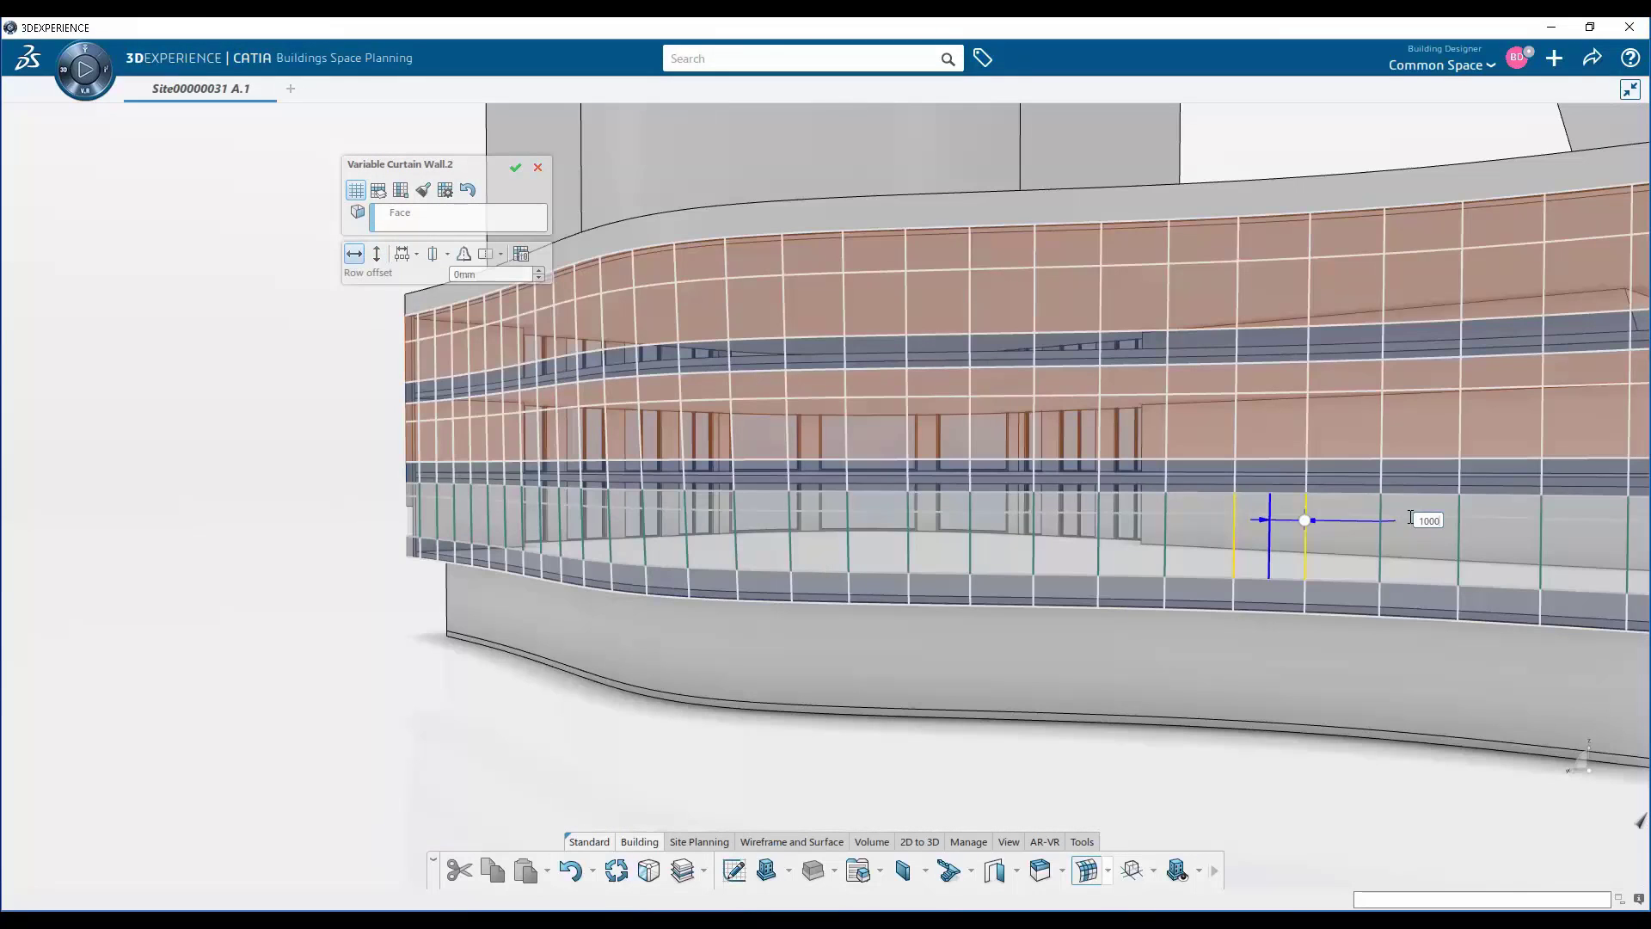
key(Return)
click(1198, 606)
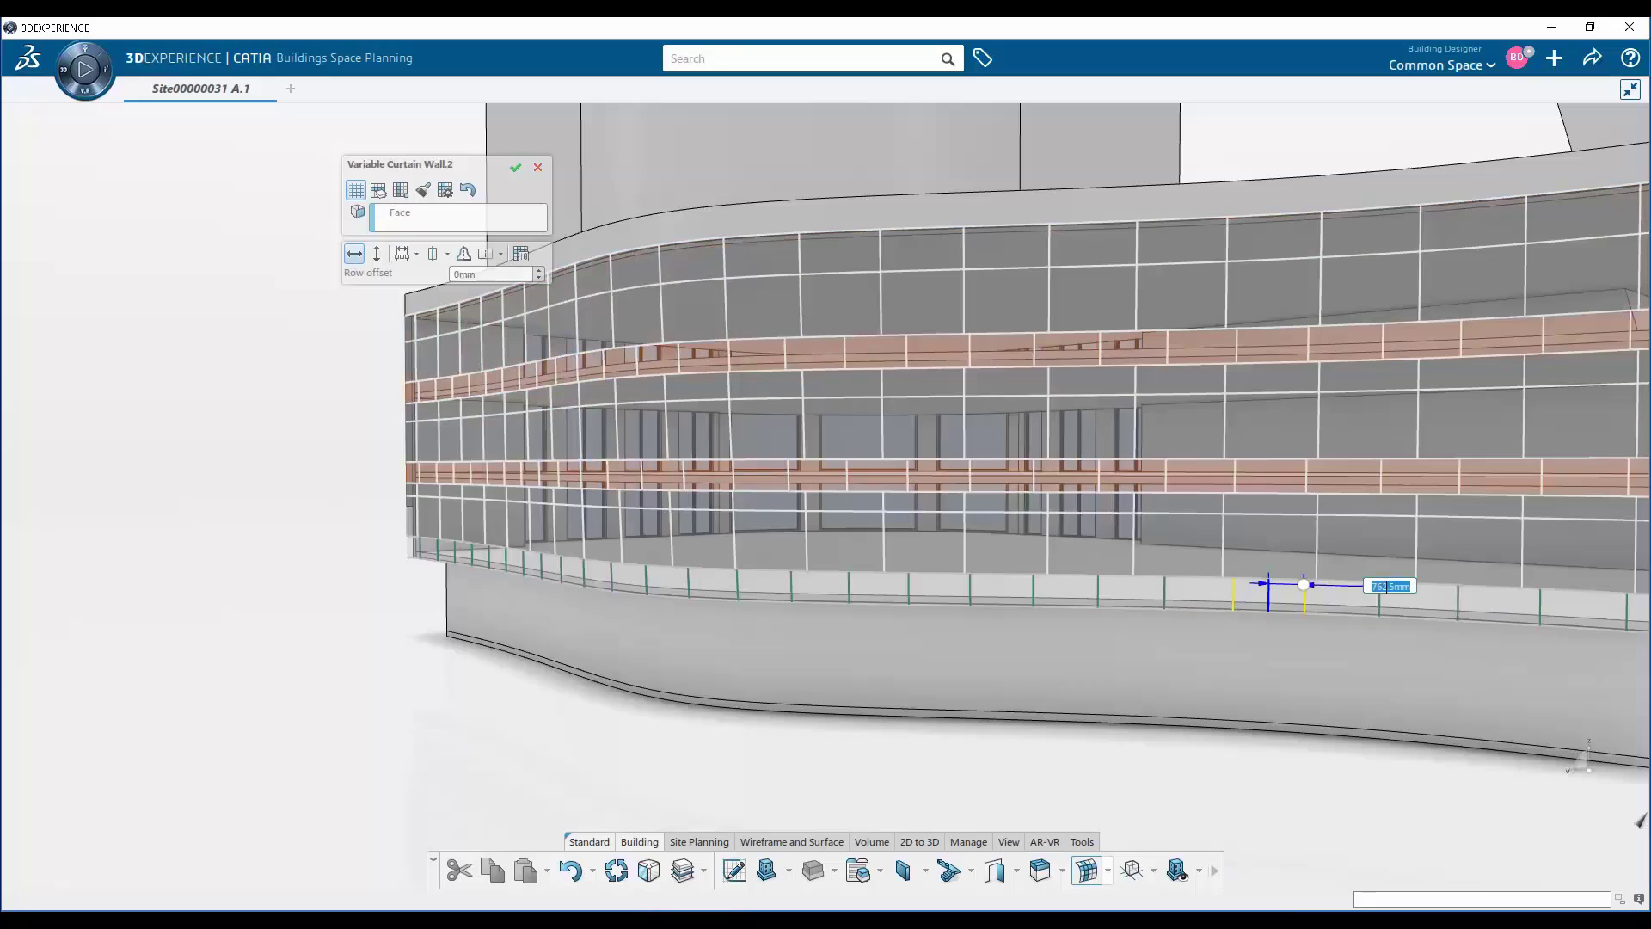
key(Return)
Set the row height within the glazing bands to 1500 mm
click(1251, 553)
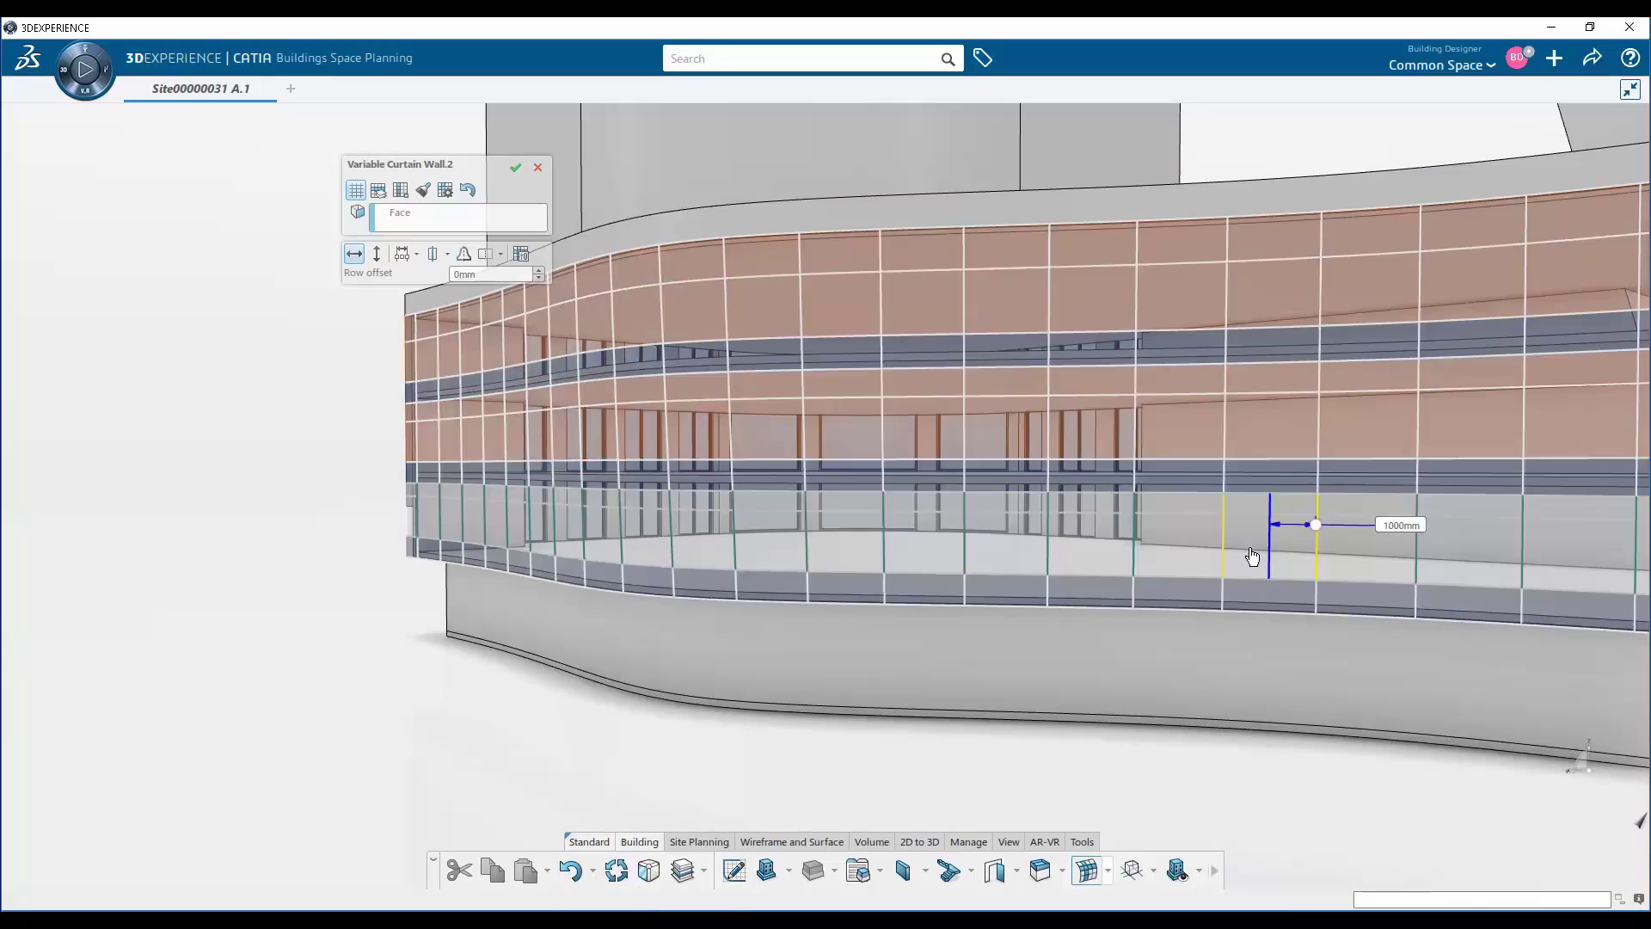
click(376, 254)
click(1163, 553)
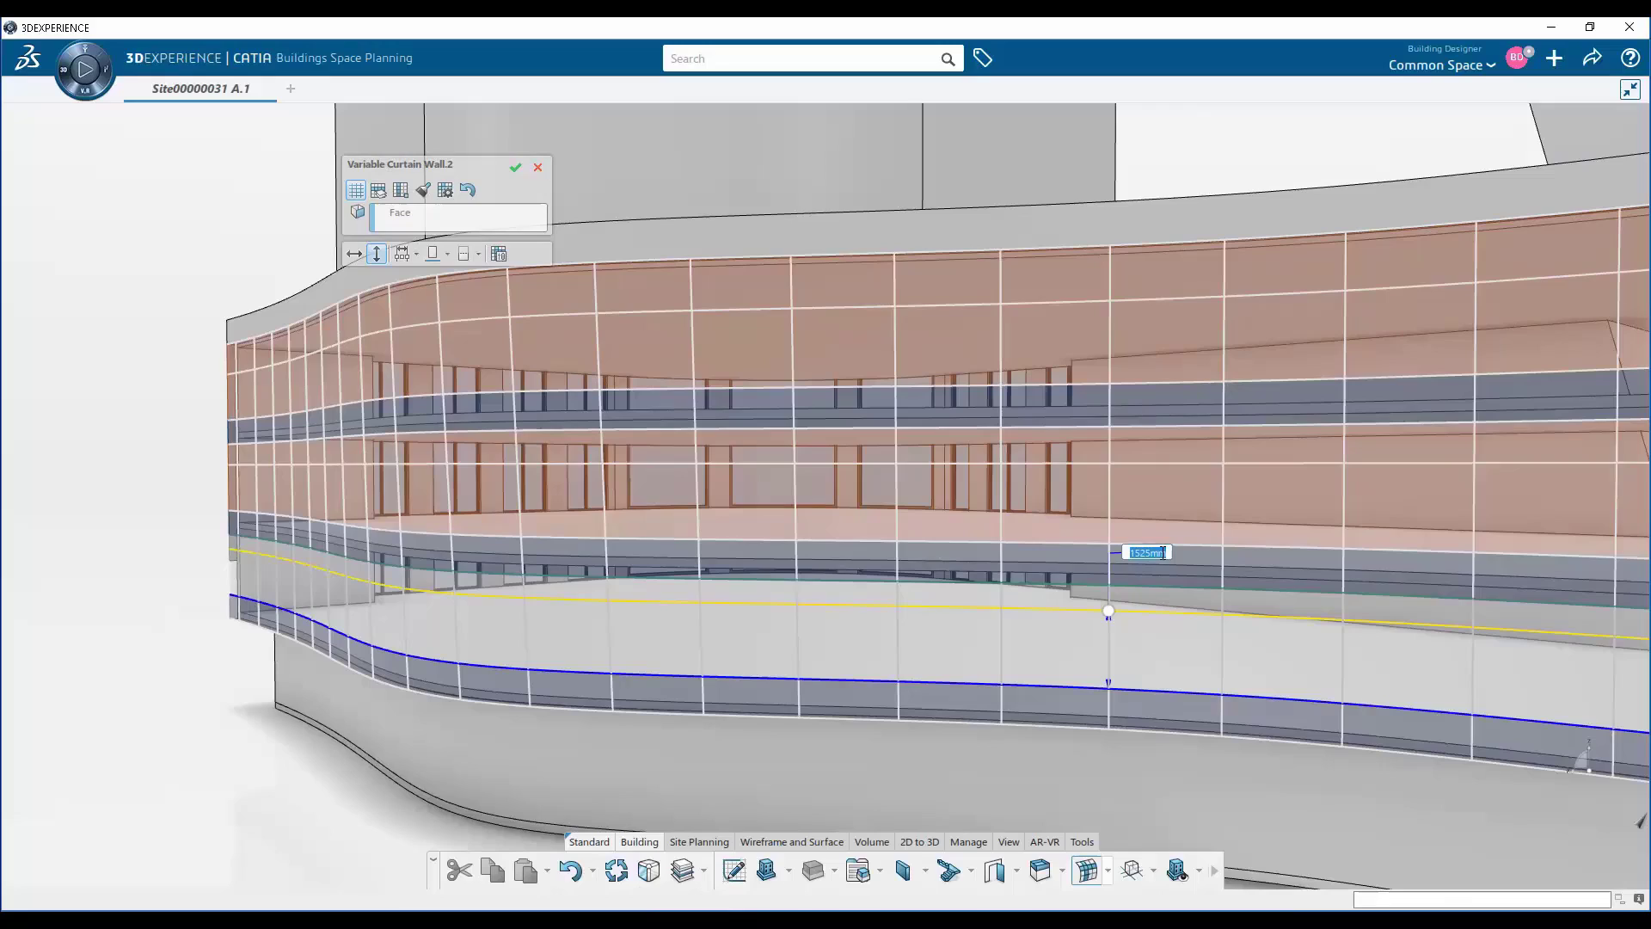
text(1500)
key(Return)
Set the spandrel rows' horizontal mullions to a 300 mm offset and a 300 mm depth
middle_drag(1021, 446, 450, 372)
click(498, 254)
click(776, 563)
drag(483, 342, 403, 340)
text(300)
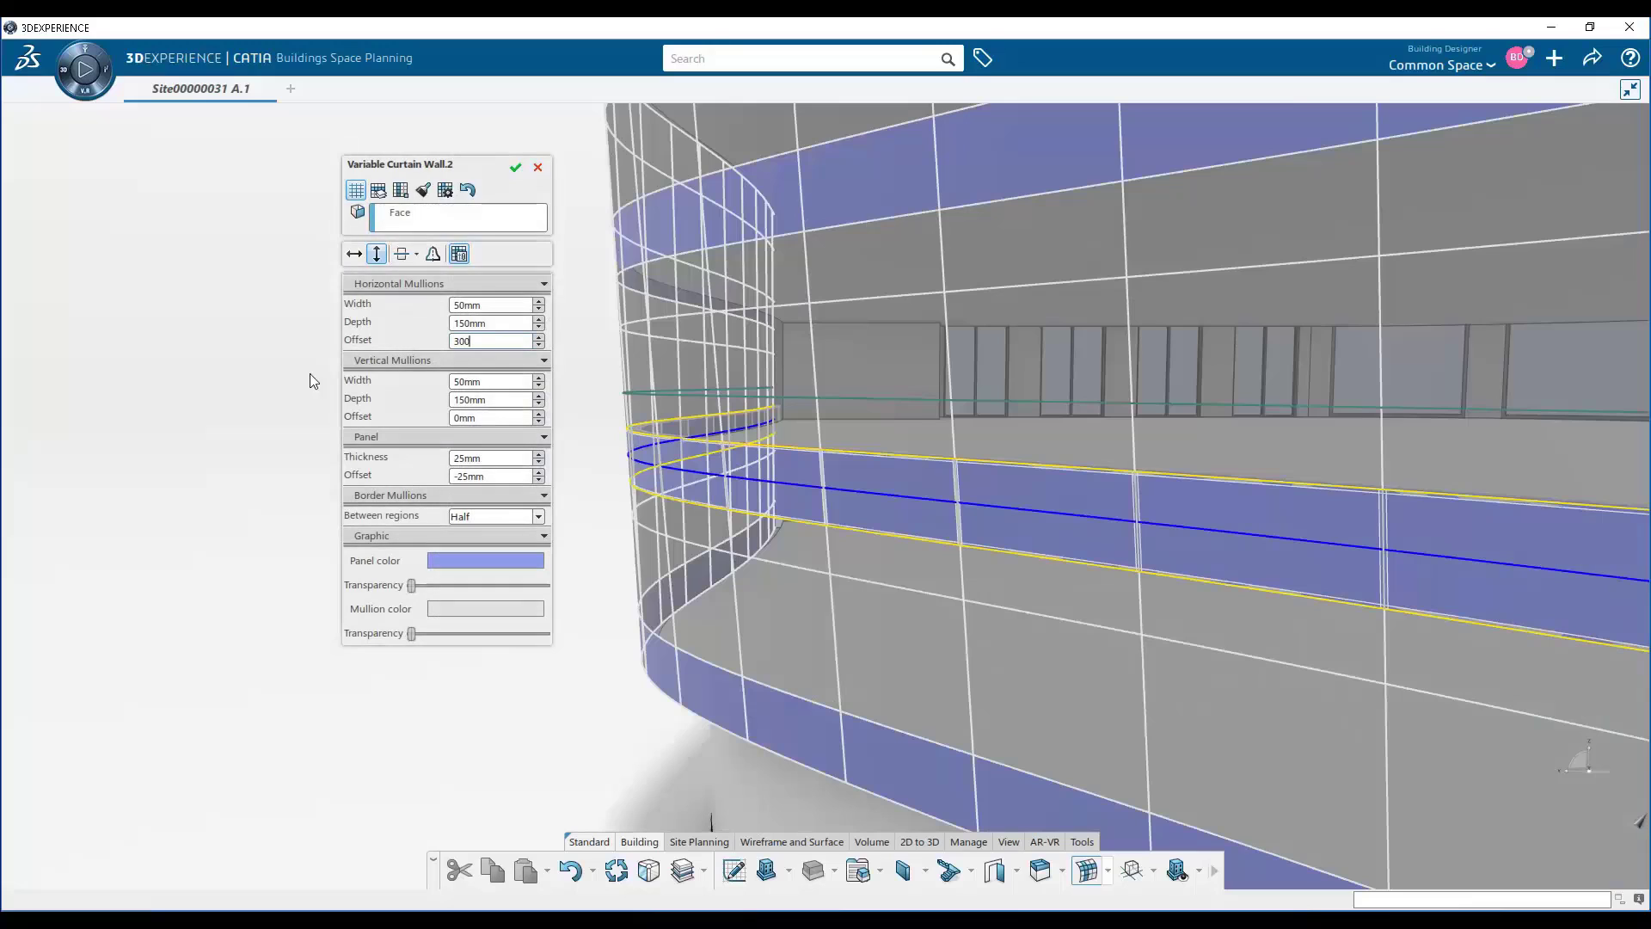
key(Return)
middle_drag(781, 479, 688, 413)
drag(487, 323, 333, 320)
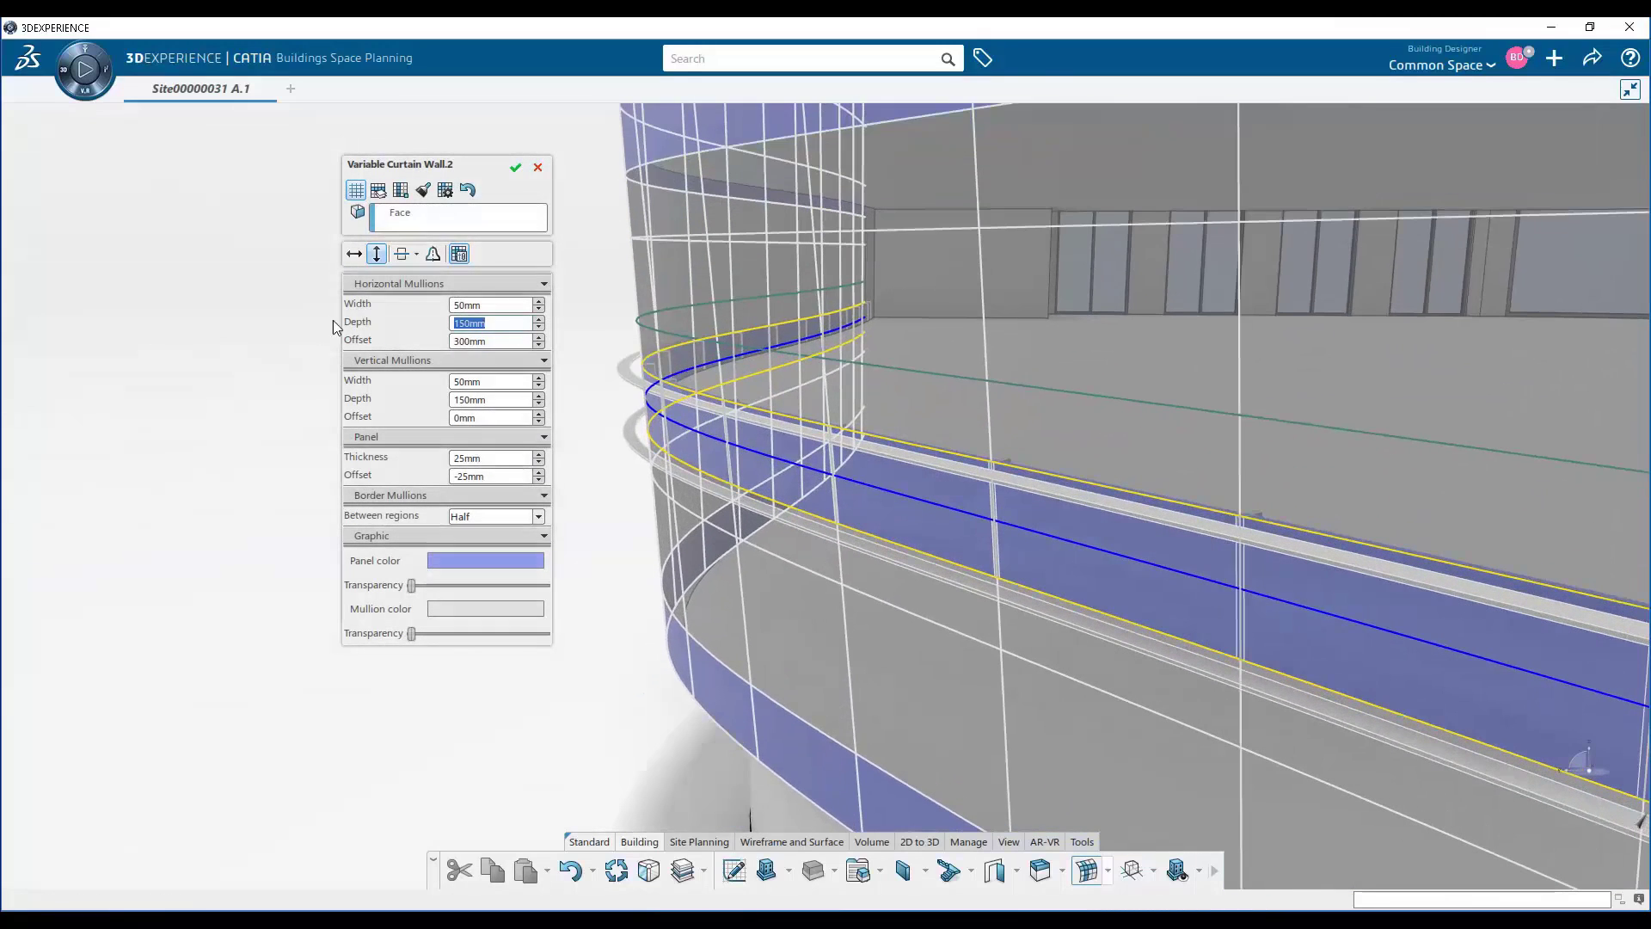
text(300)
key(Return)
Change the glazing panels' color to light blue and apply the variable curtain wall
middle_drag(826, 627, 845, 540)
click(844, 540)
click(493, 563)
drag(890, 539, 891, 568)
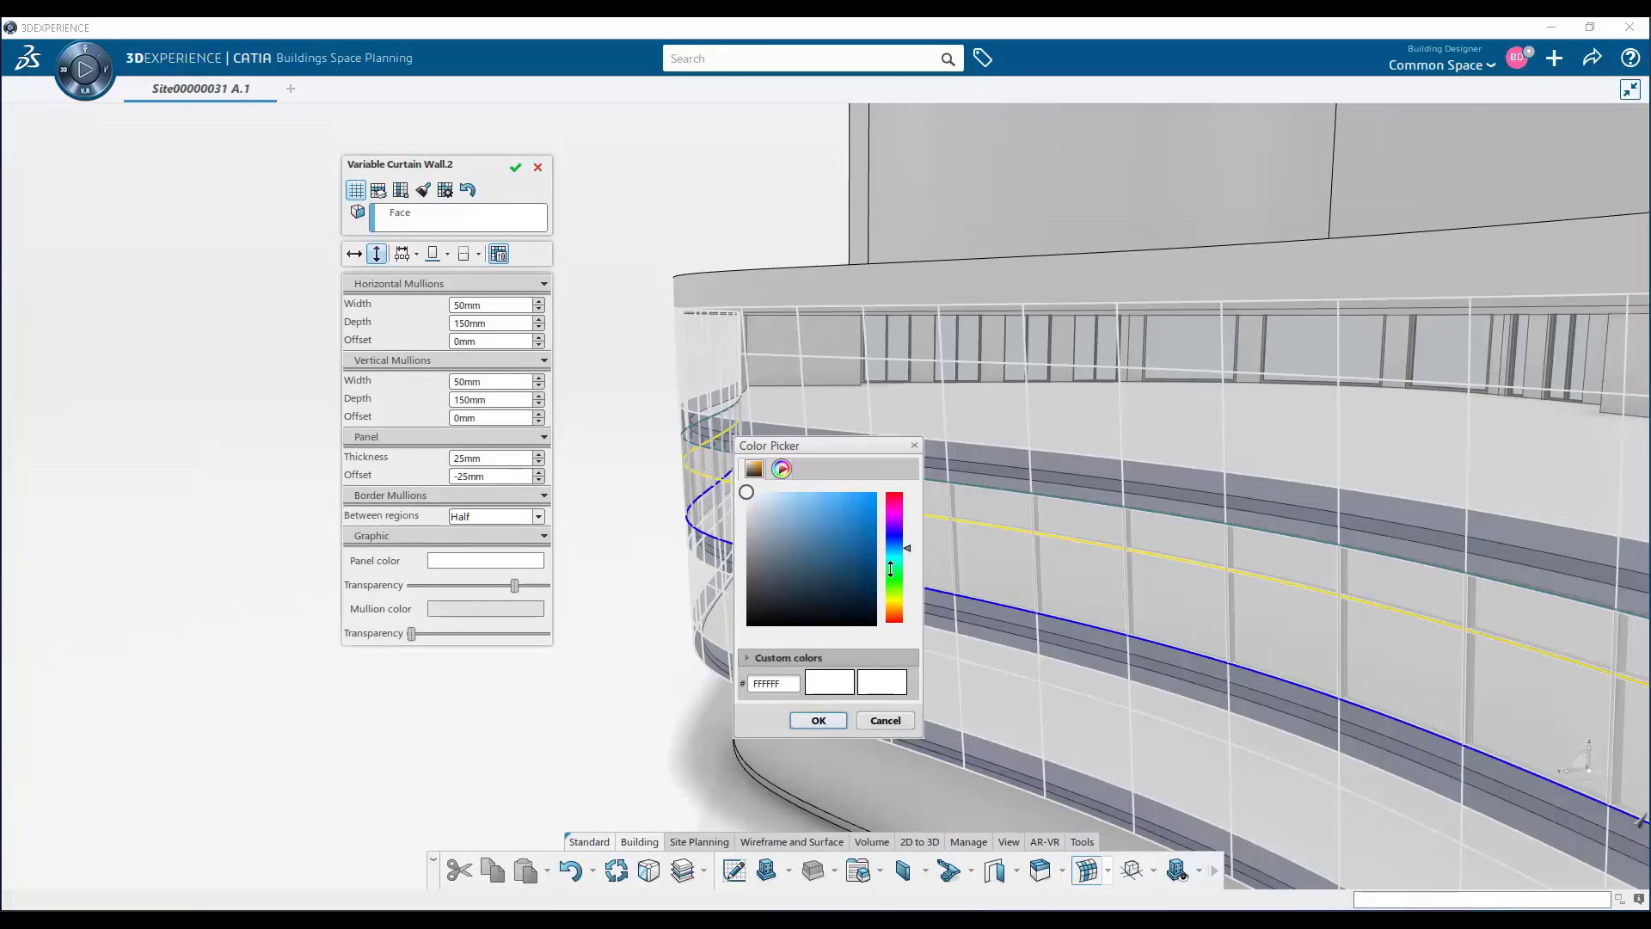
click(818, 720)
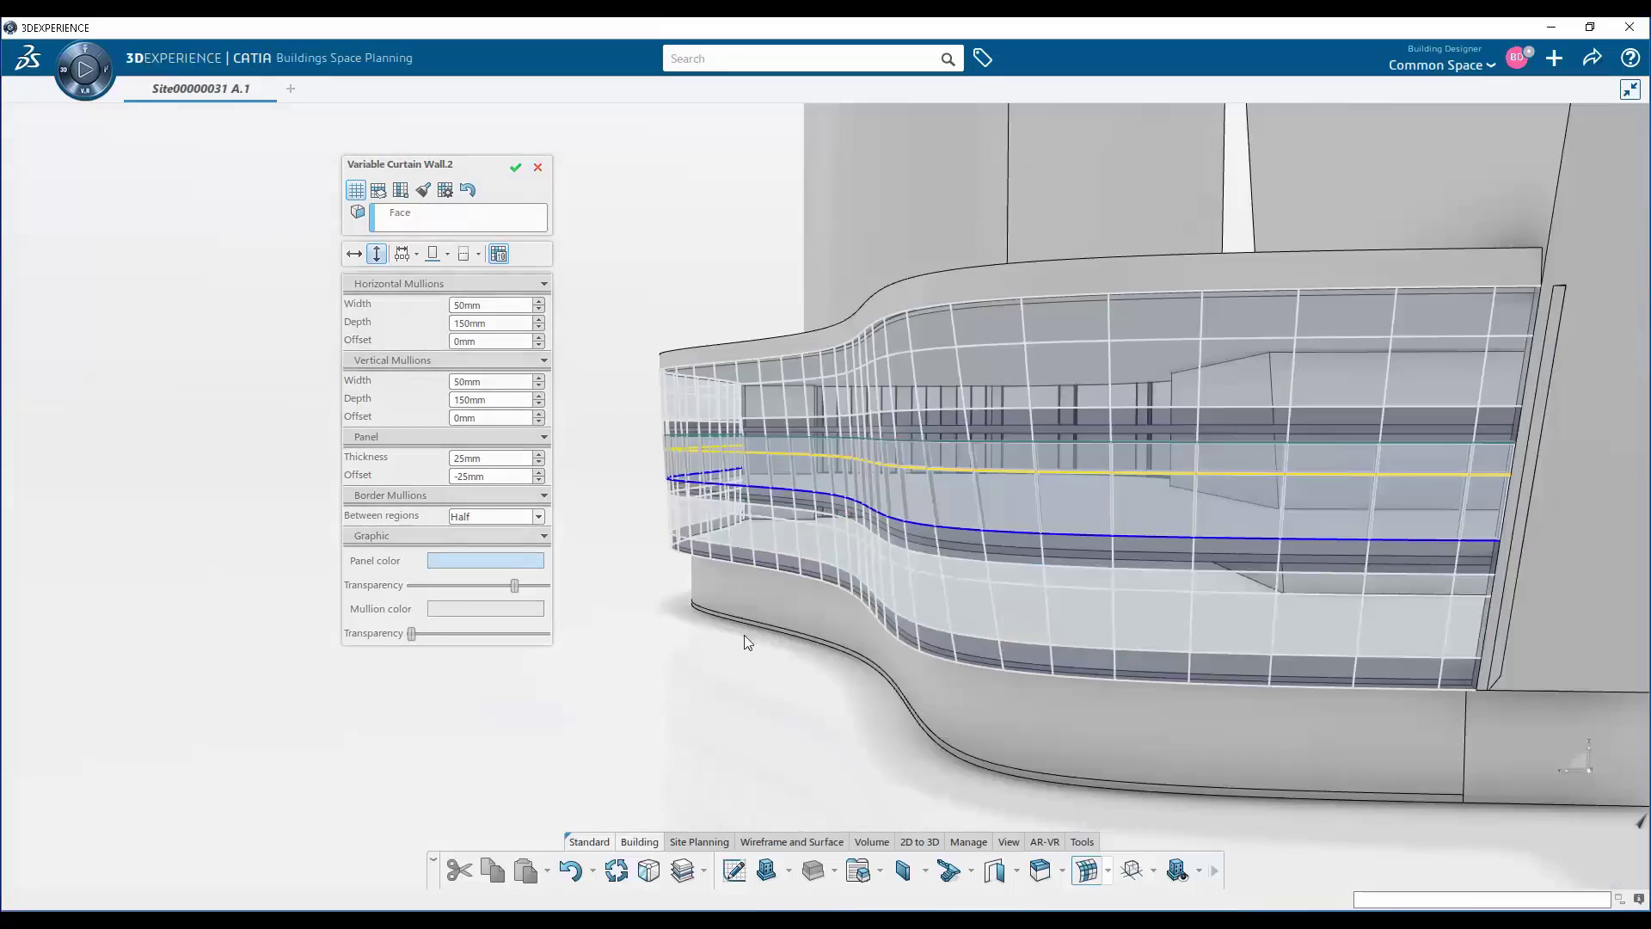
click(512, 170)
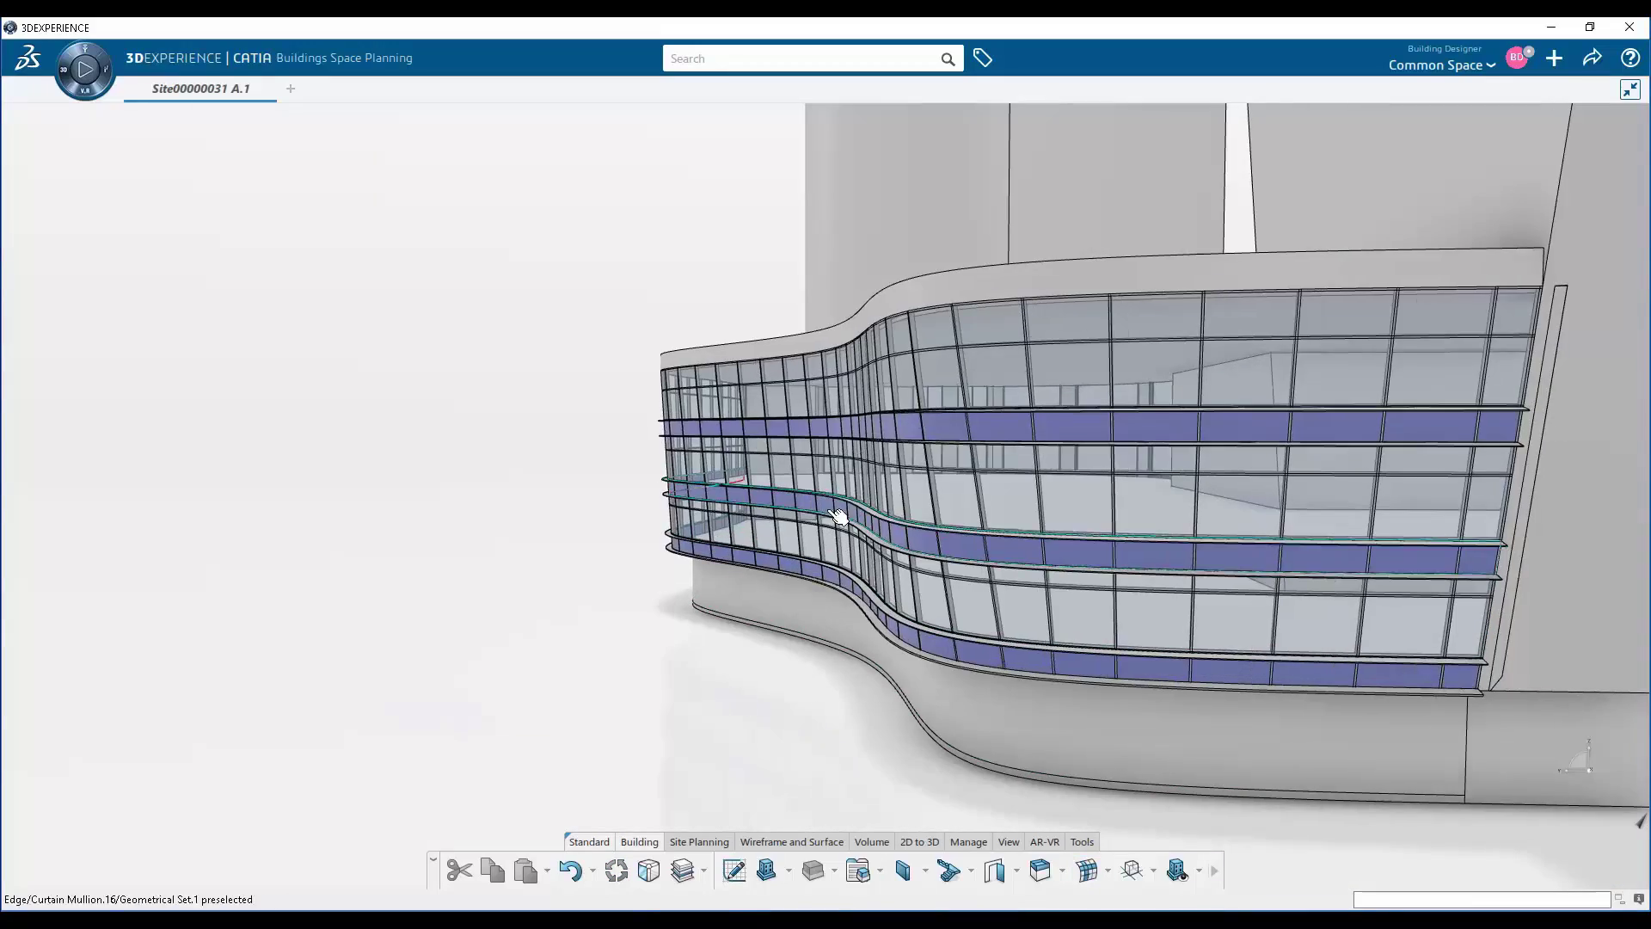
Lay out a panel wall of surface-driven G-Simple-Surface panels, 5000 mm wide, on the tower's curved face
middle_drag(840, 516, 313, 467)
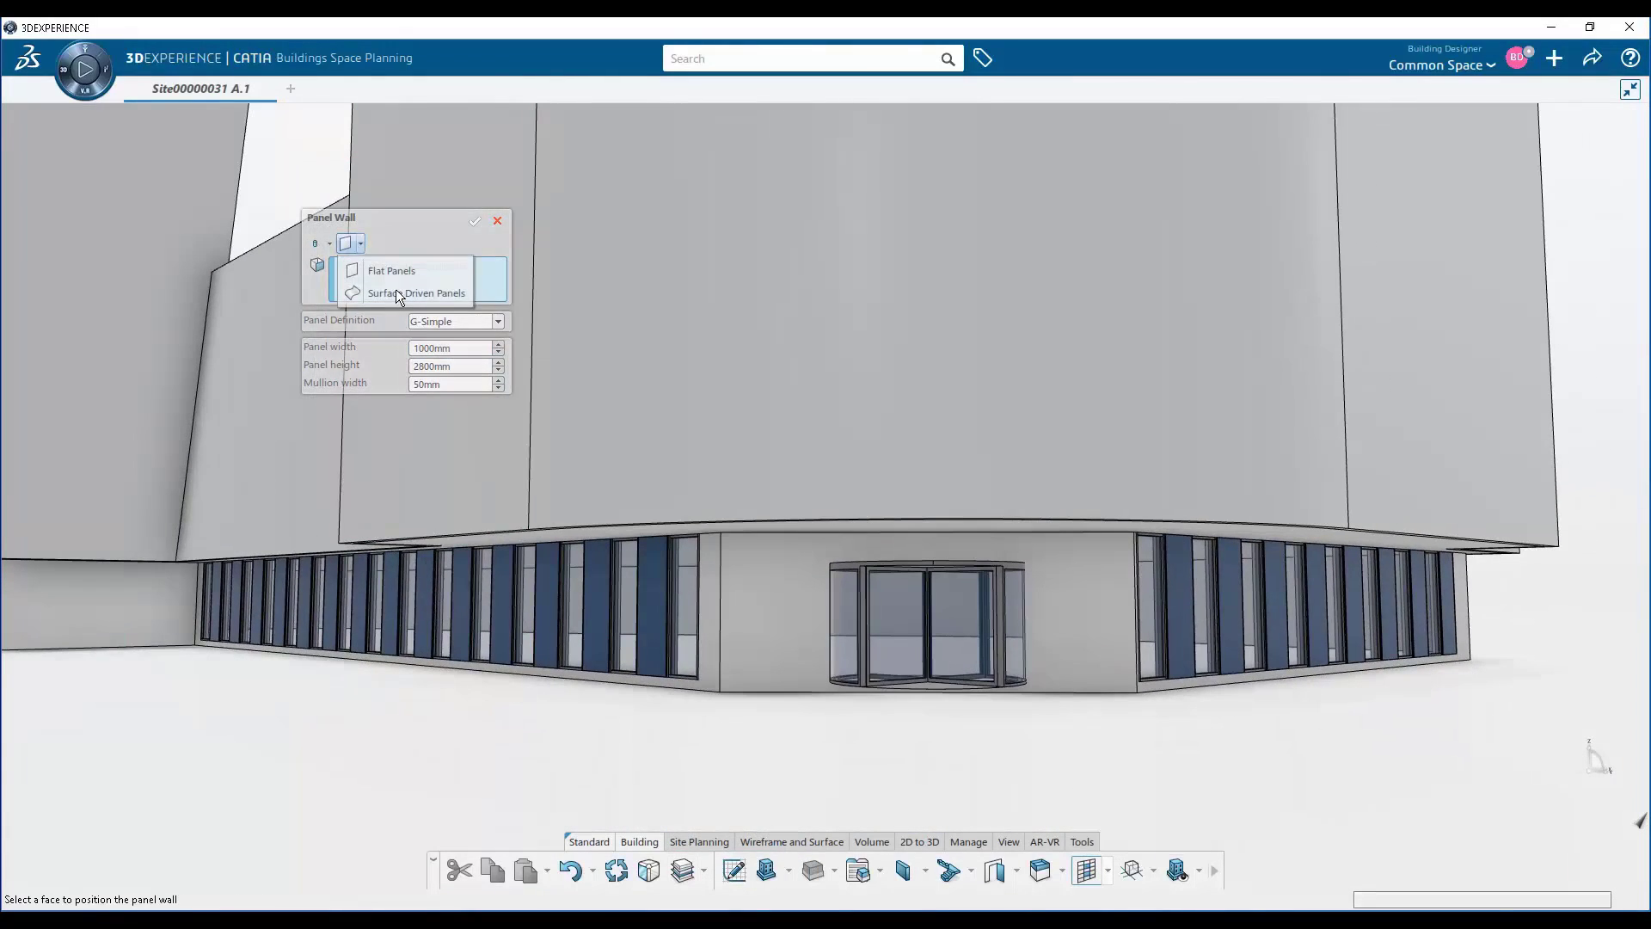
click(395, 291)
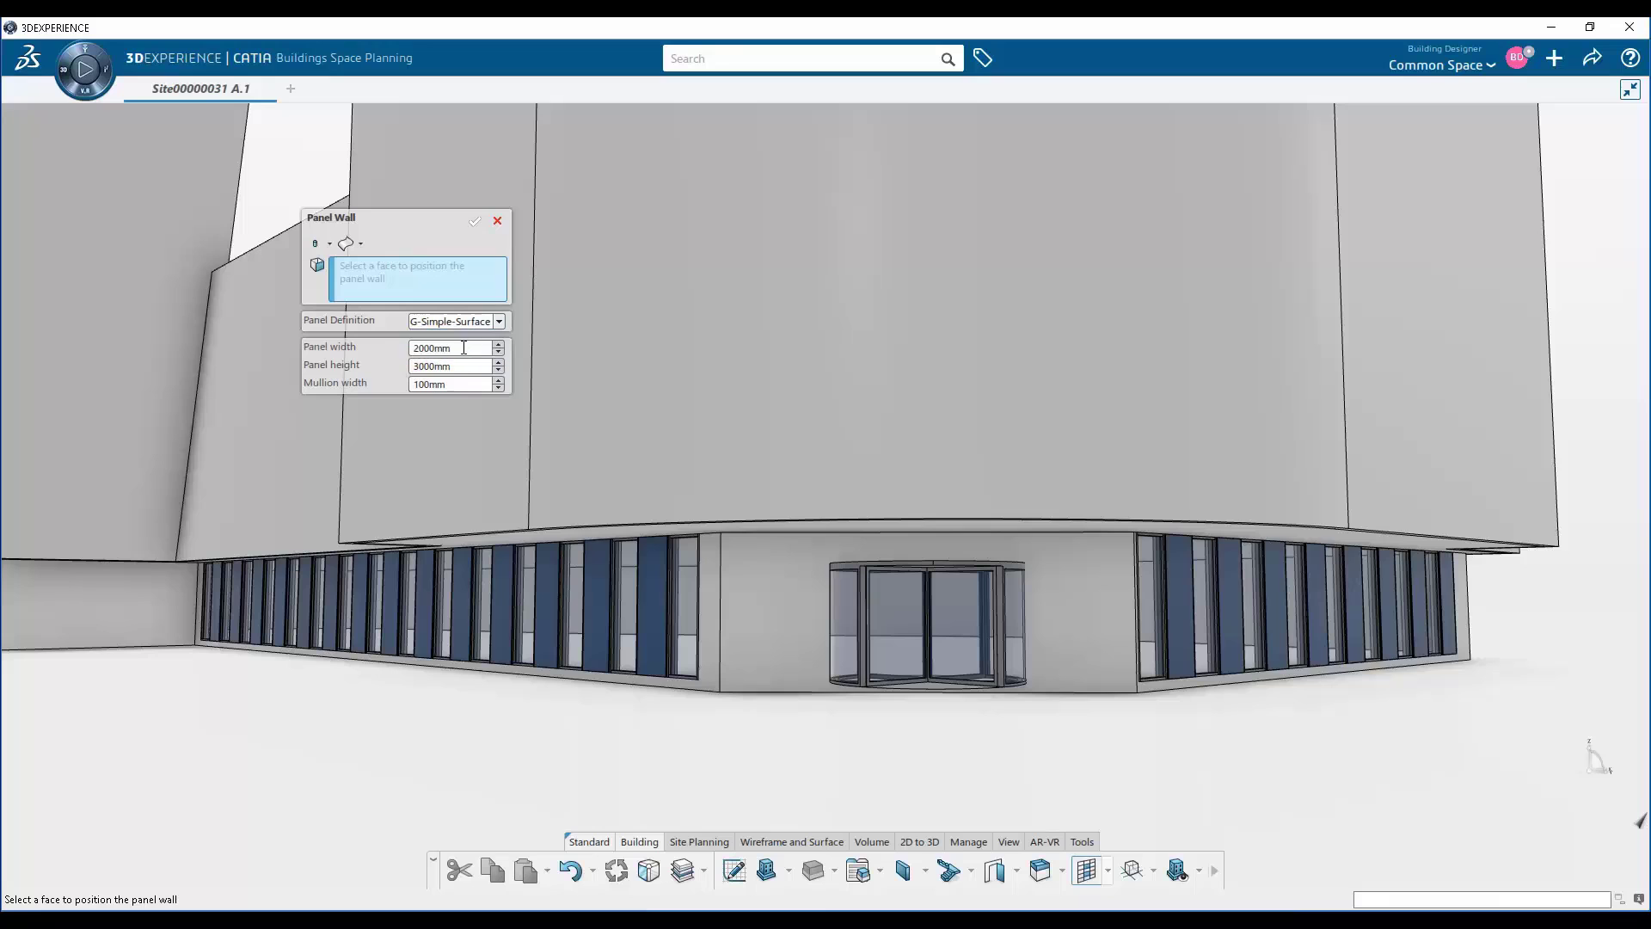
double_click(464, 347)
text(5)
middle_drag(937, 435, 972, 441)
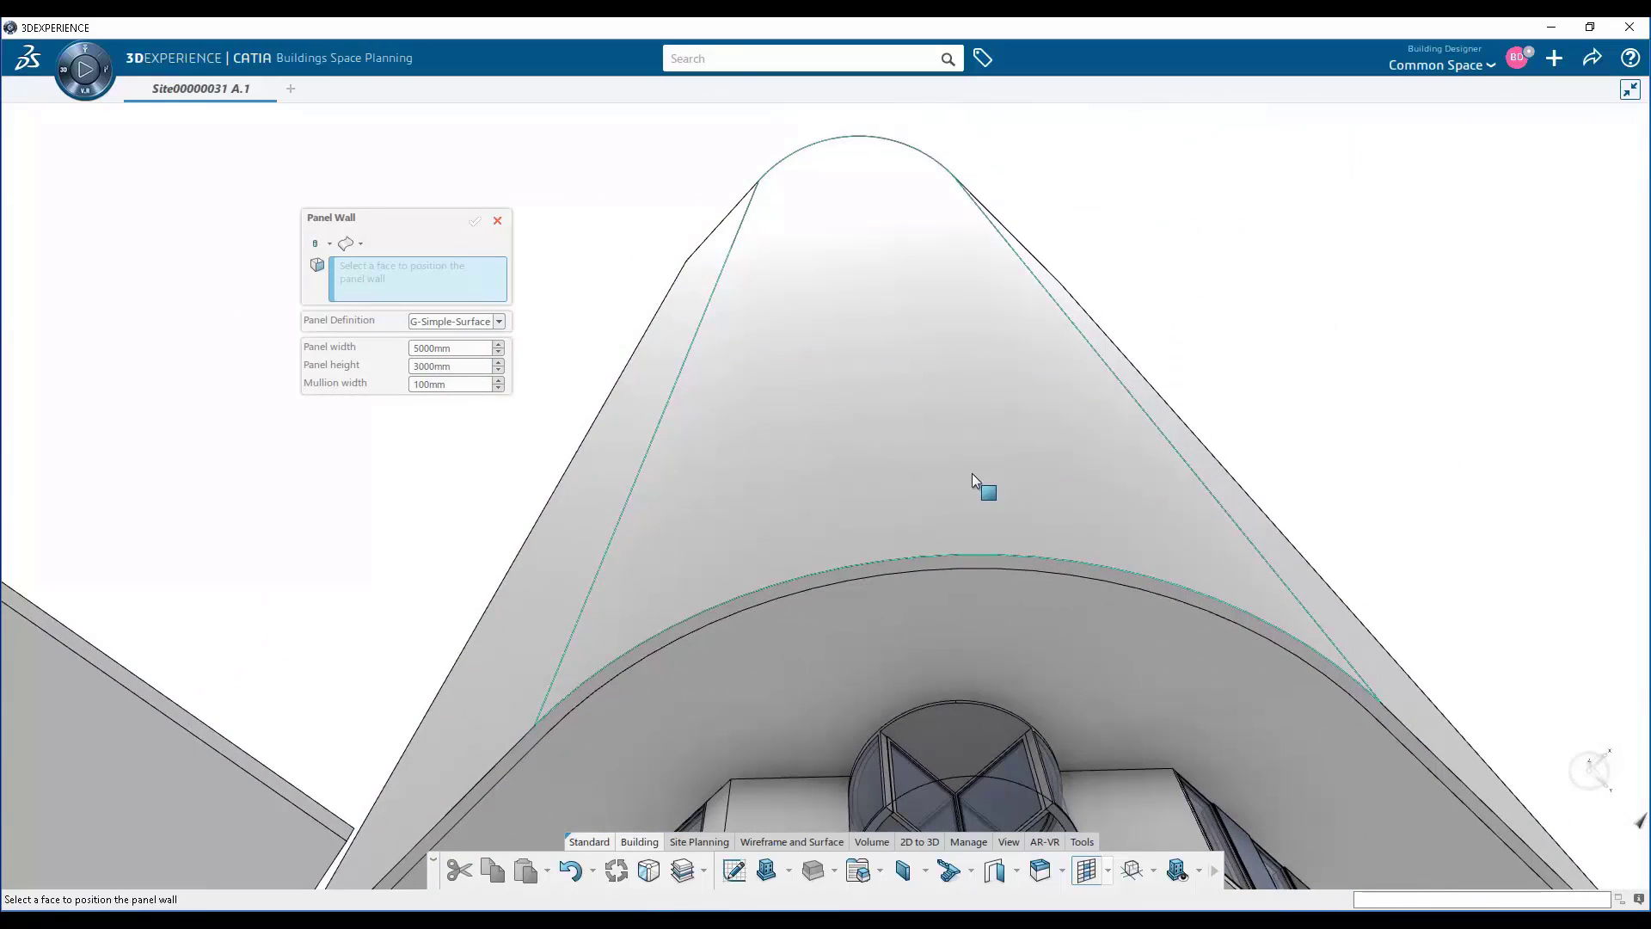
click(972, 477)
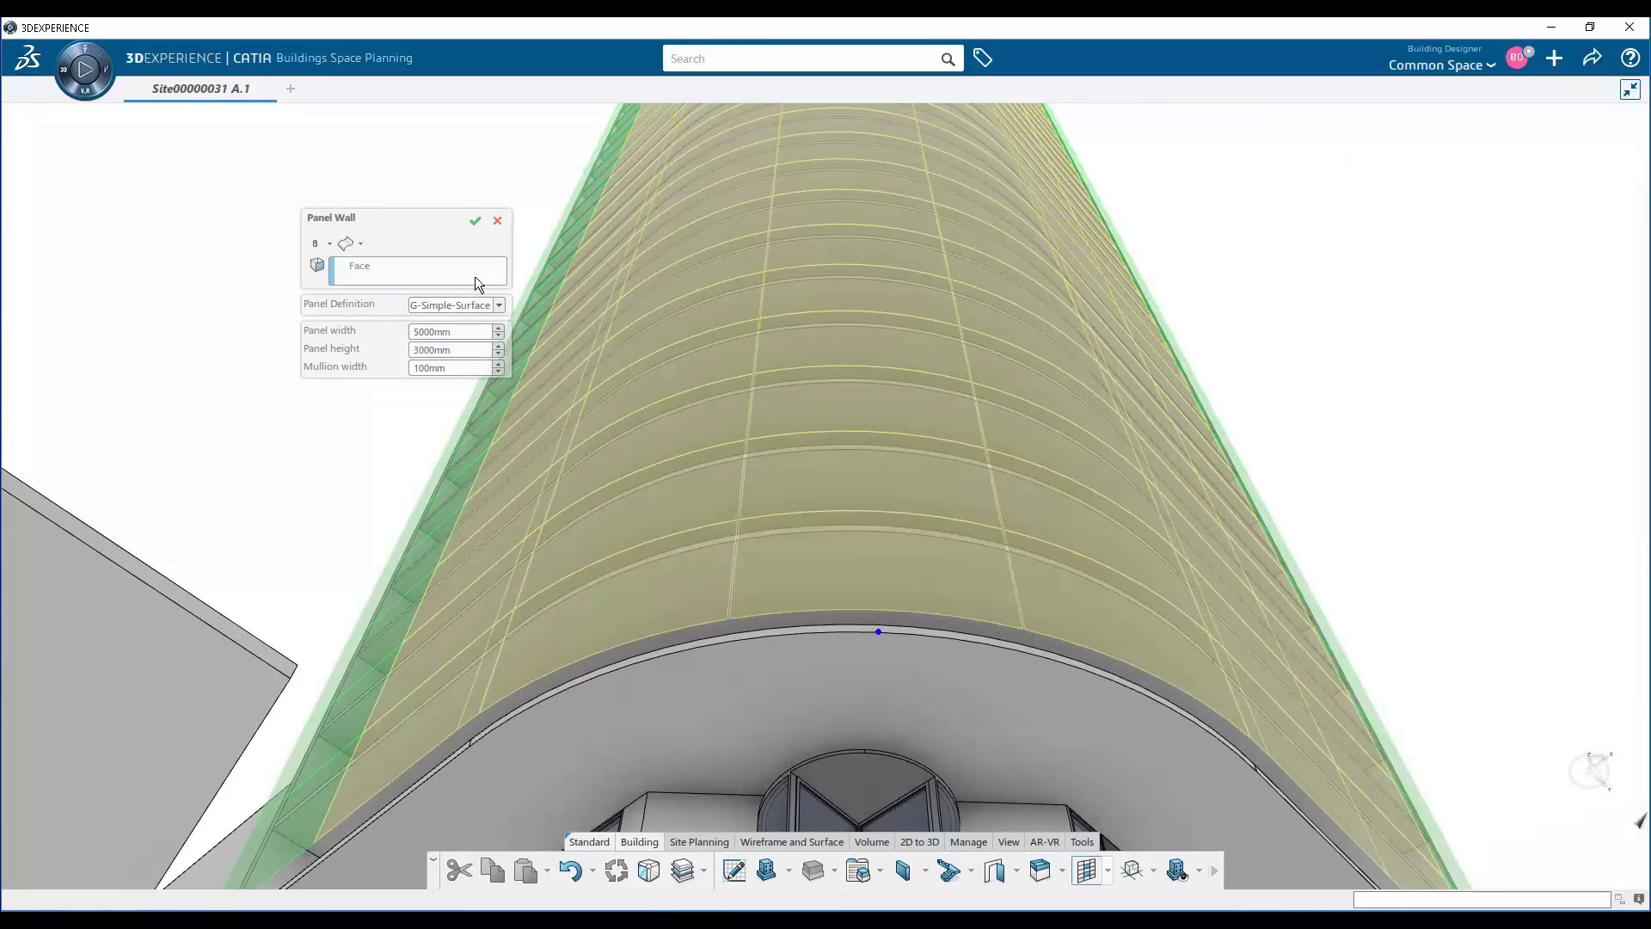
Select whole vertical stacks of cells with Above and Below and create the panels in them
click(329, 244)
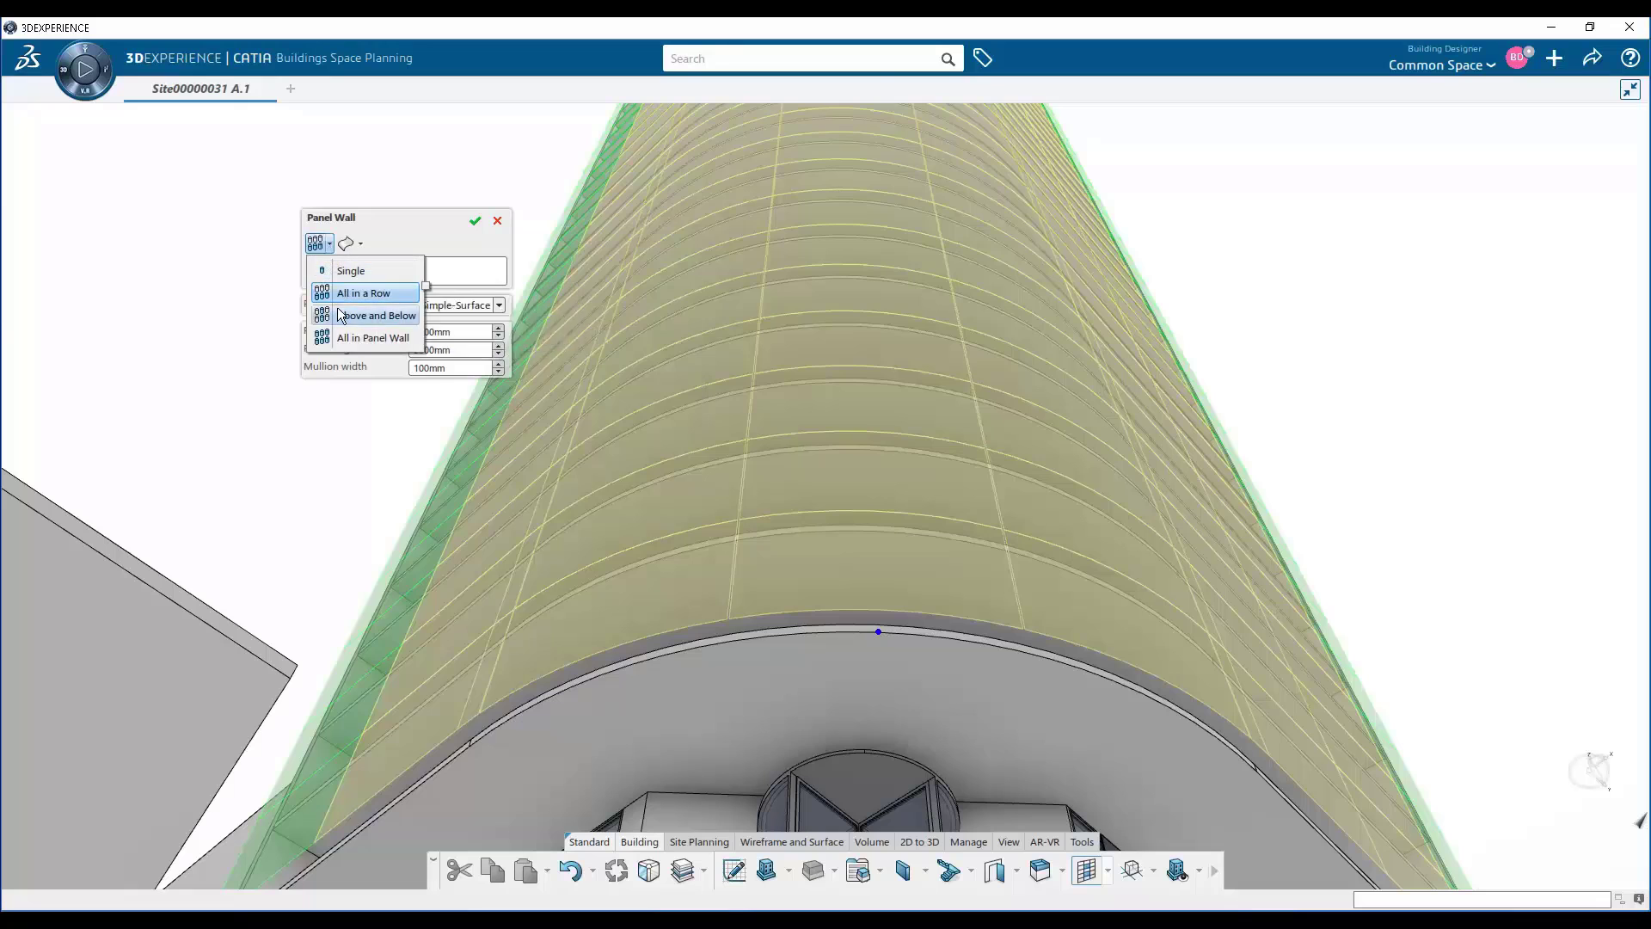
middle_drag(829, 557, 870, 449)
click(852, 567)
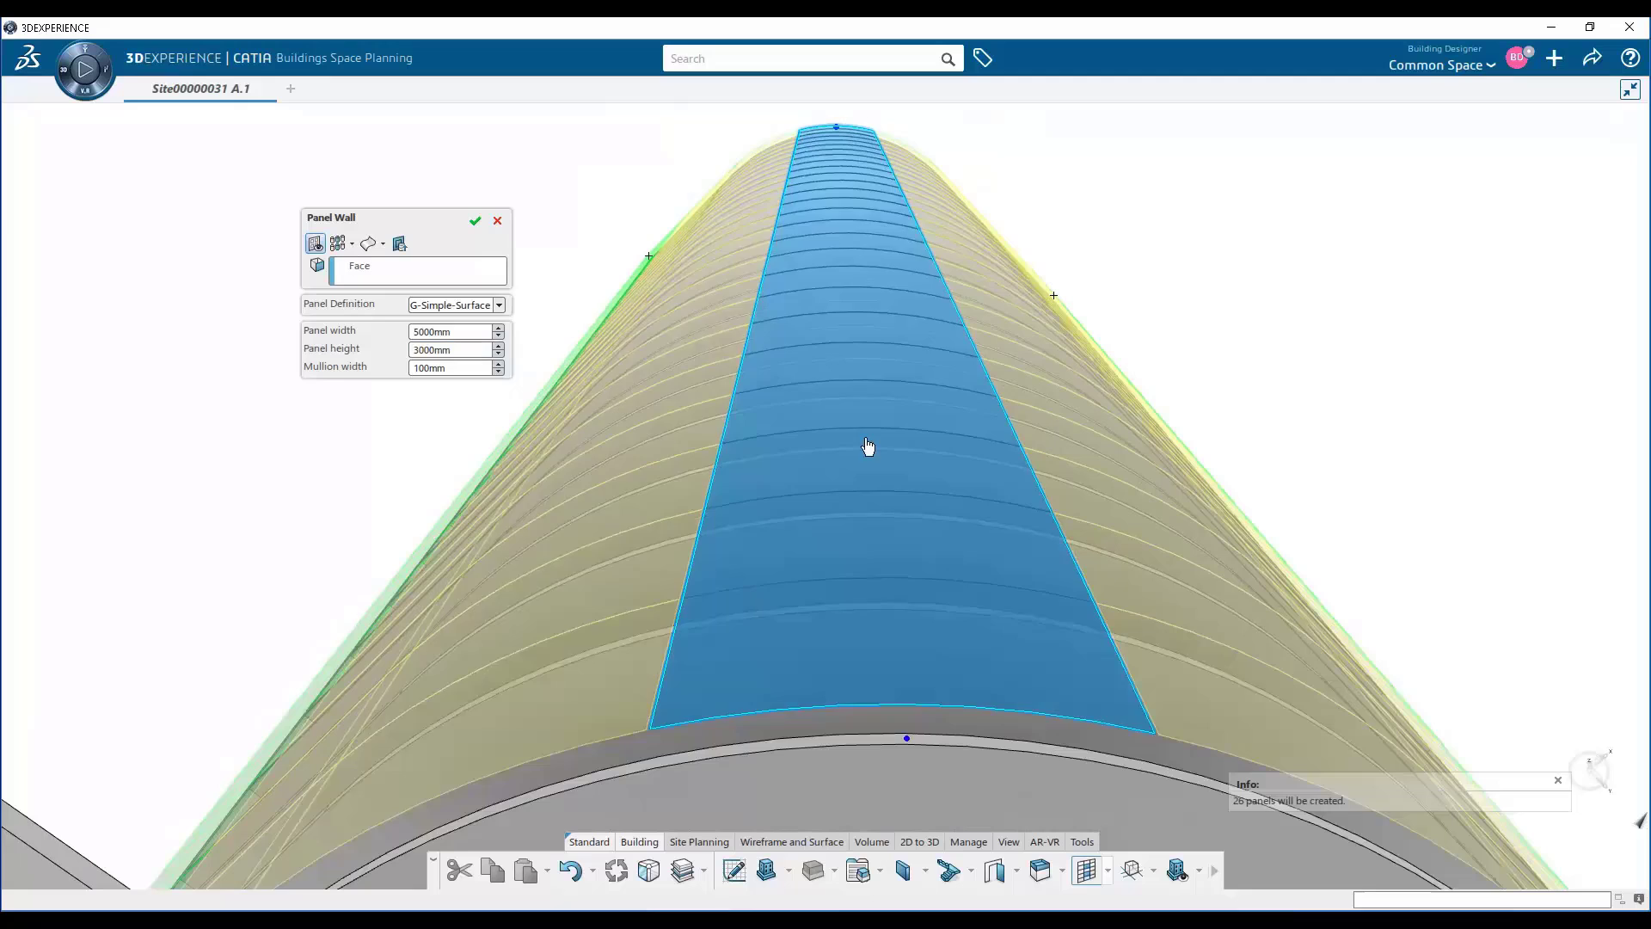
click(397, 244)
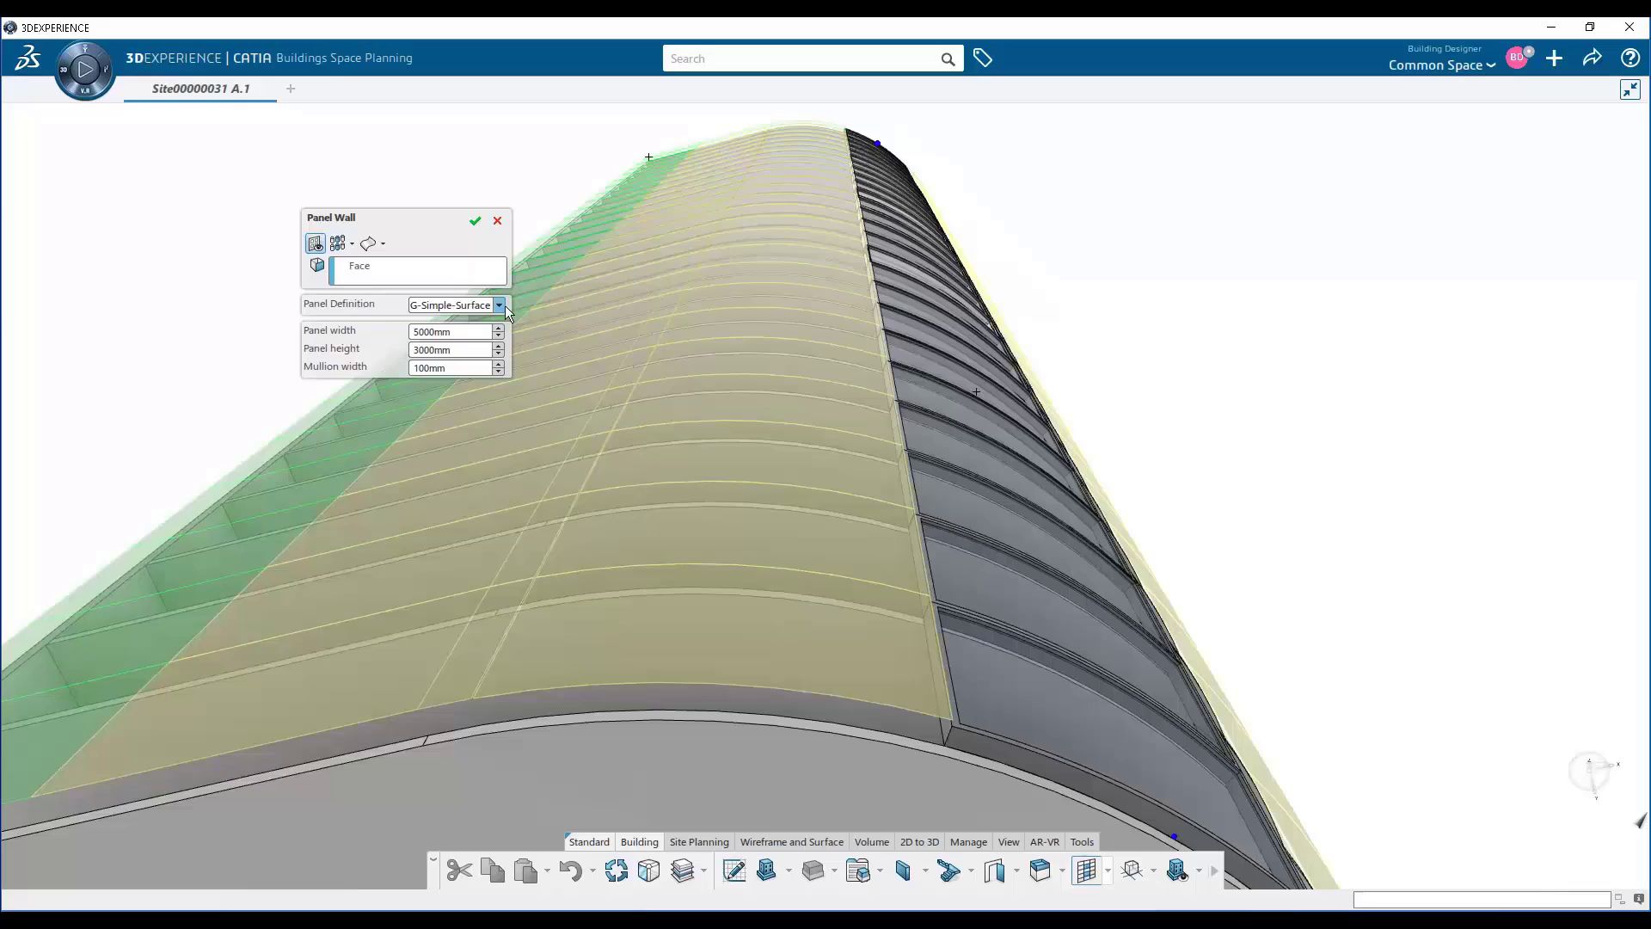
Create 1000 mm wide S-Simple-Surface panels in spaced vertical strips up the tower face
click(499, 305)
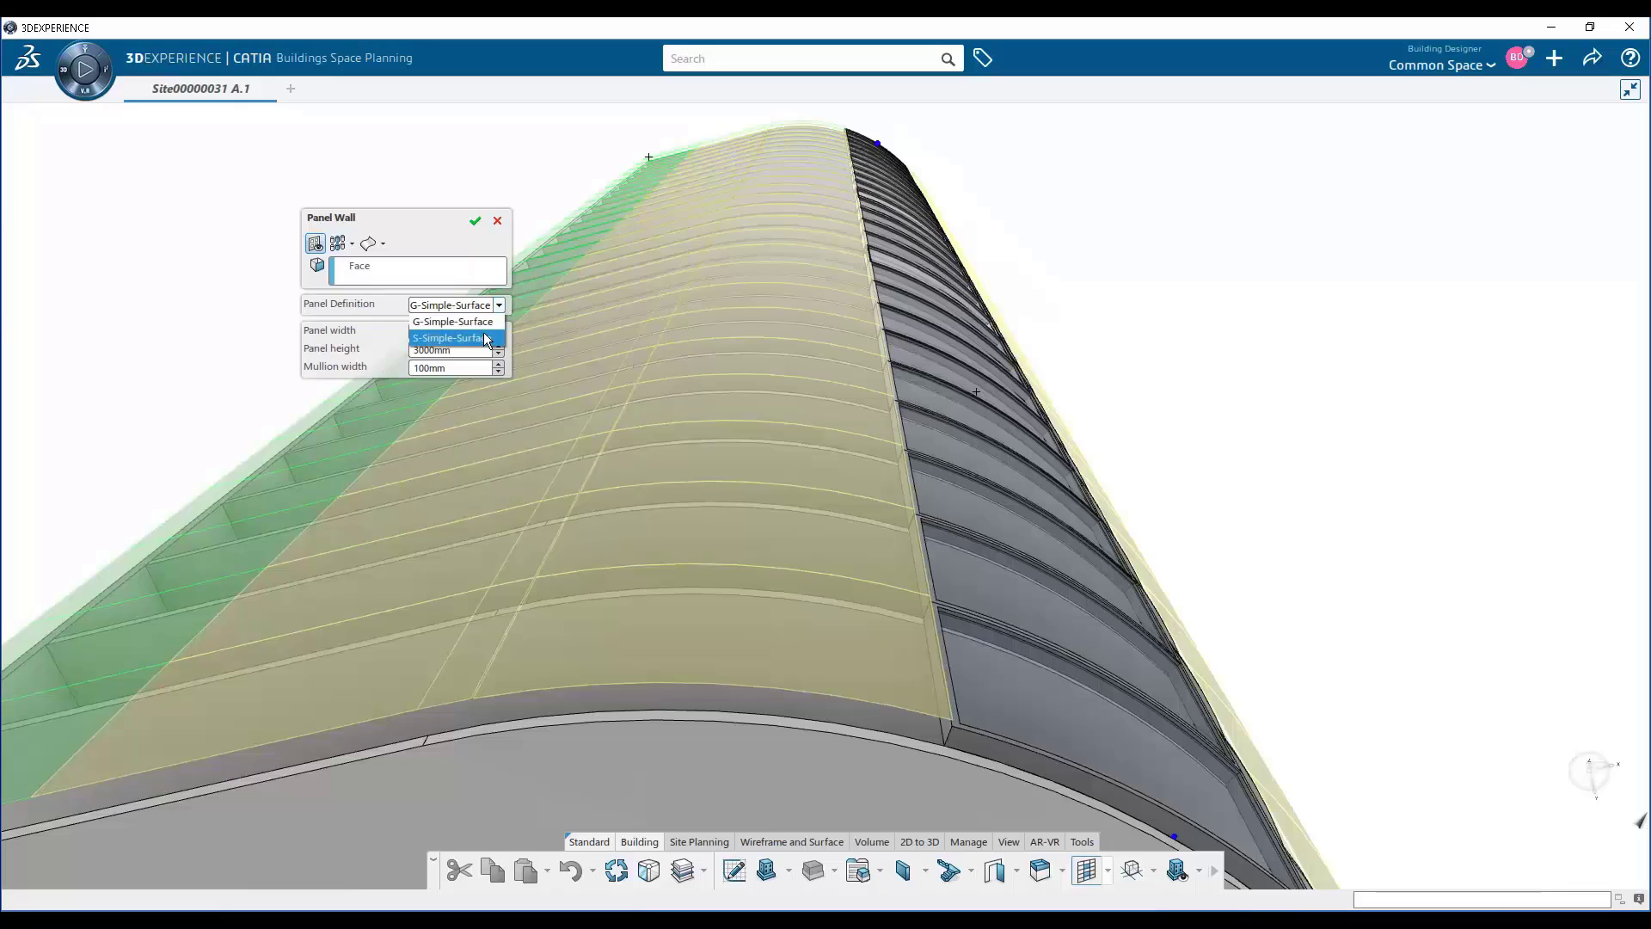
click(483, 338)
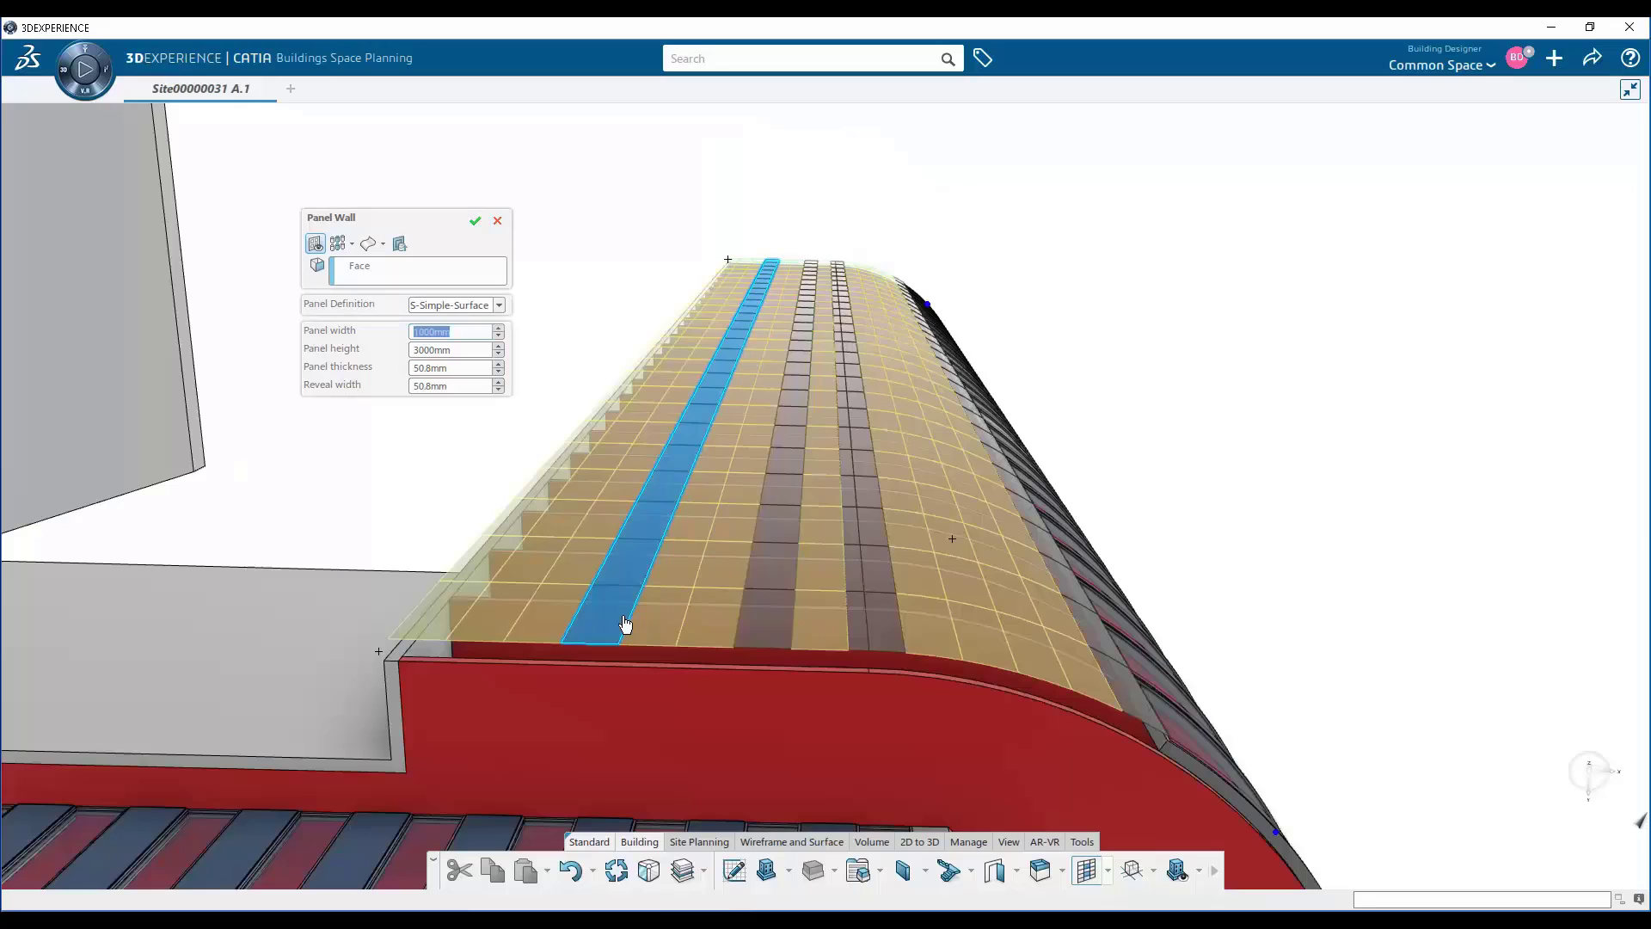
click(791, 574)
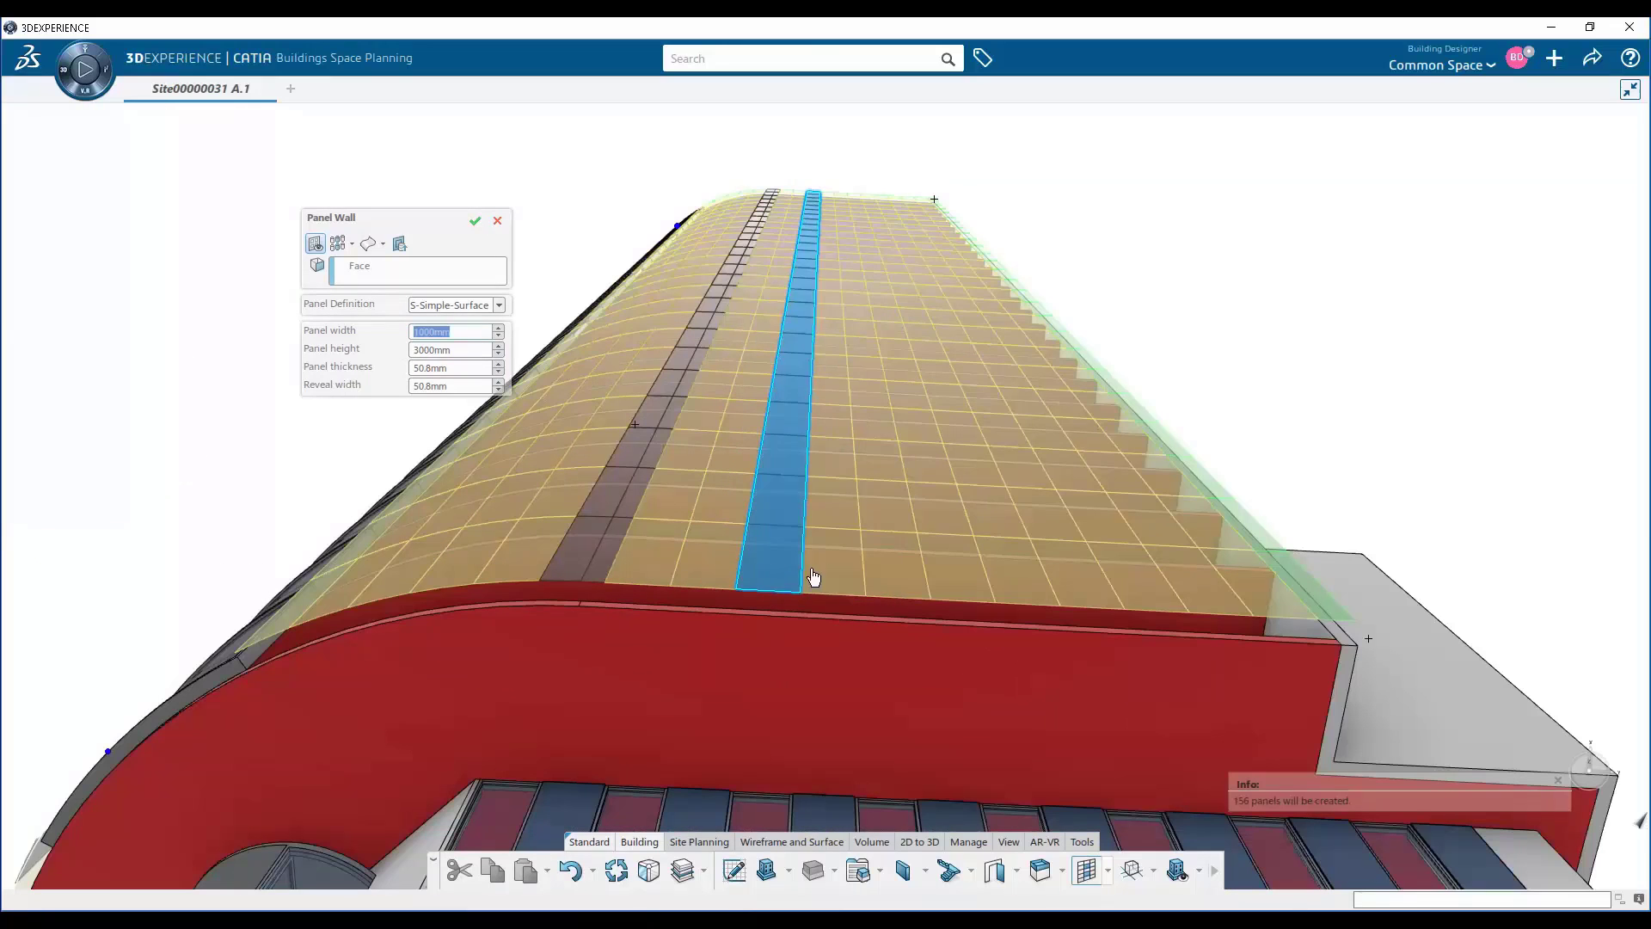
click(951, 574)
click(1139, 574)
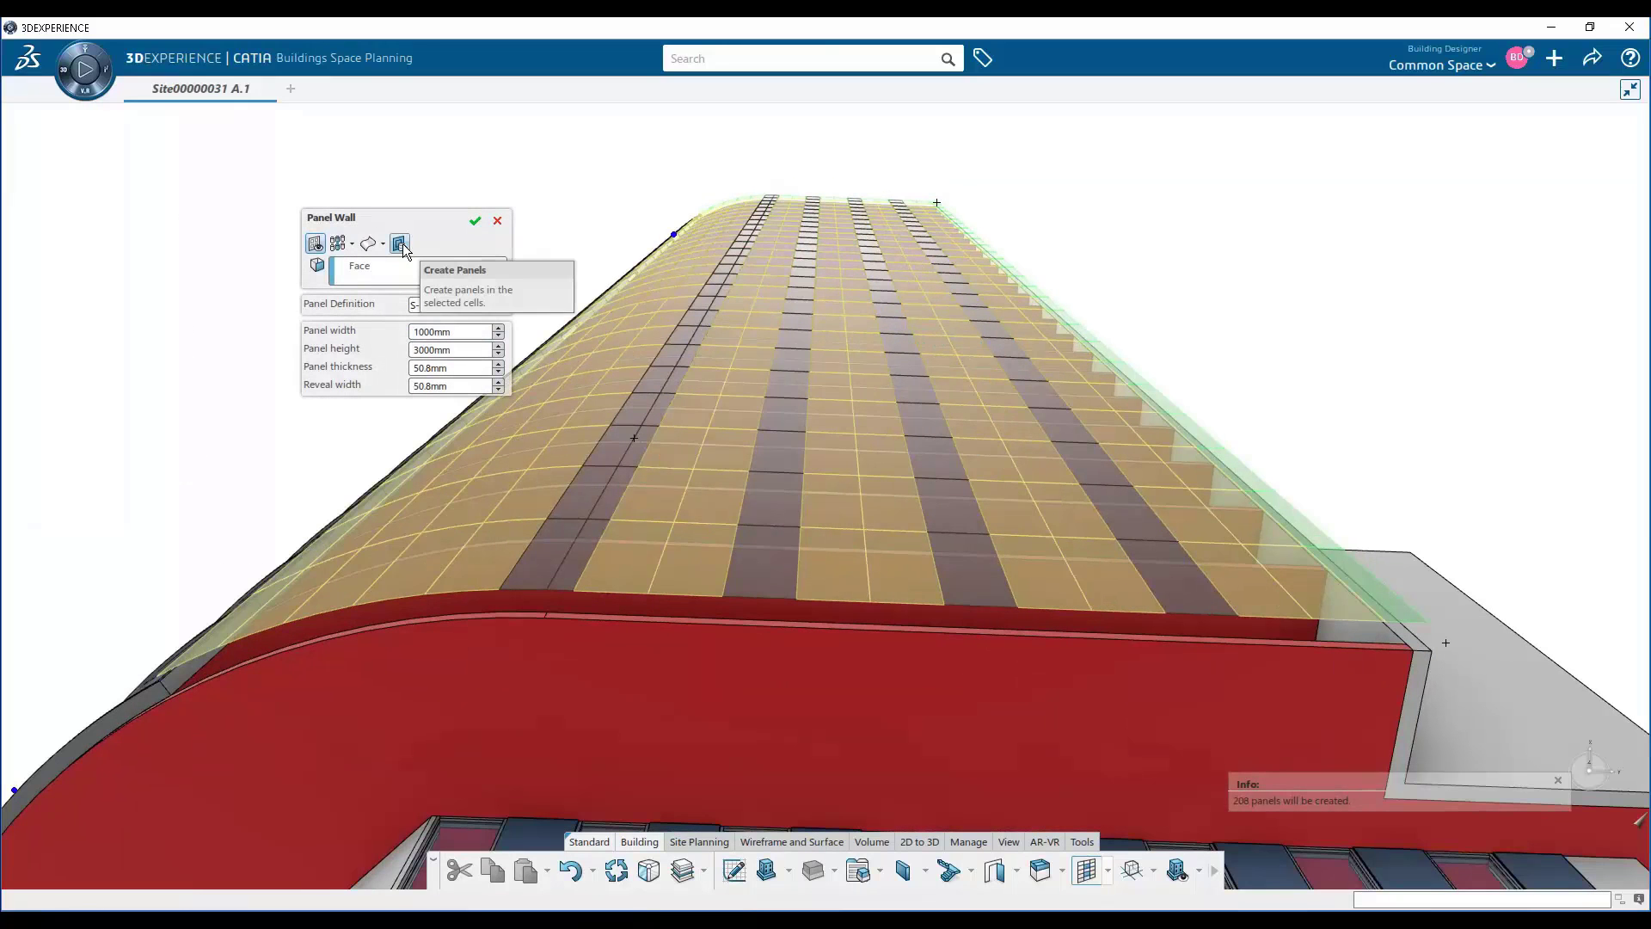
click(401, 245)
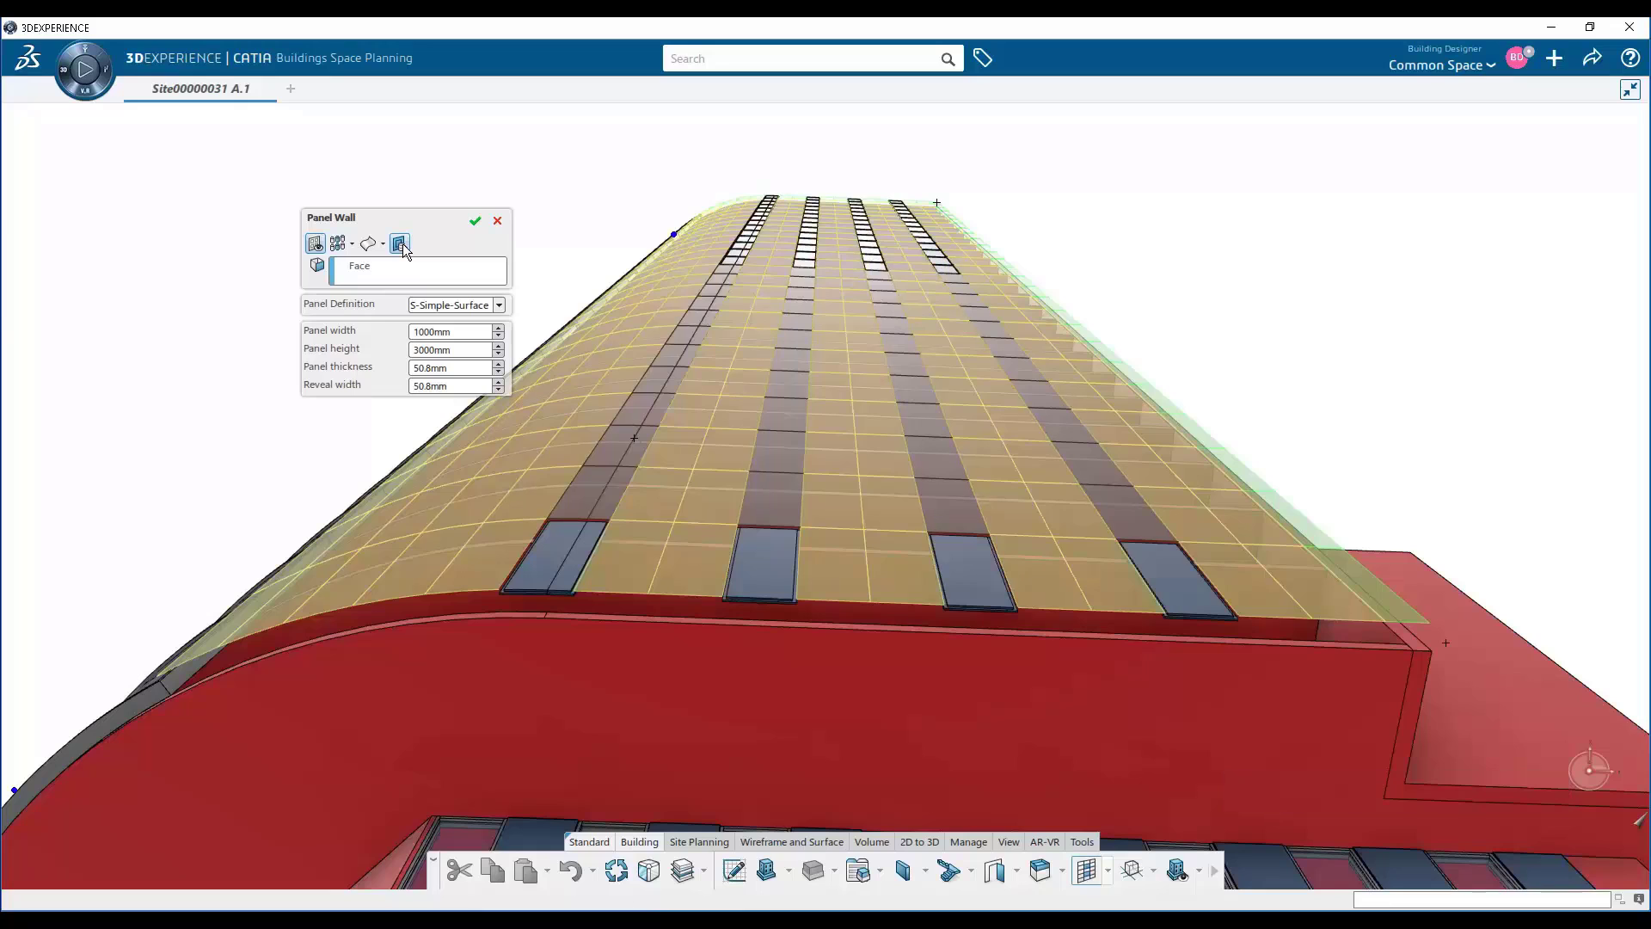
Fill the gaps between the vertical strips with G-Simple-Surface panels set to a width of 3950 mm
click(498, 306)
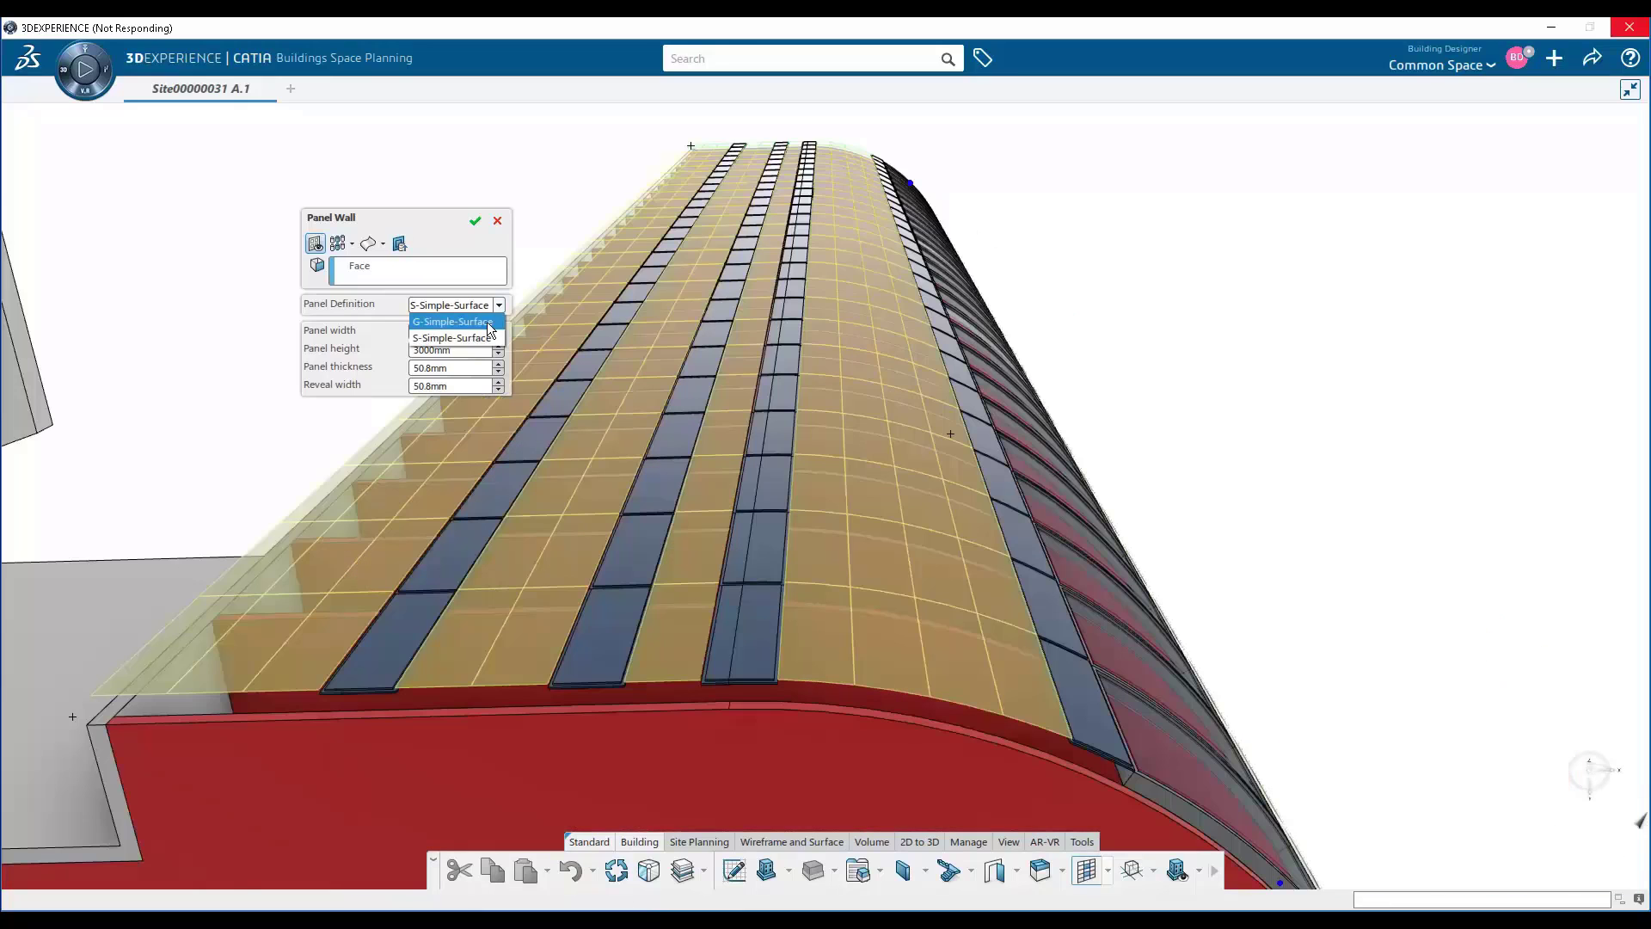
click(487, 323)
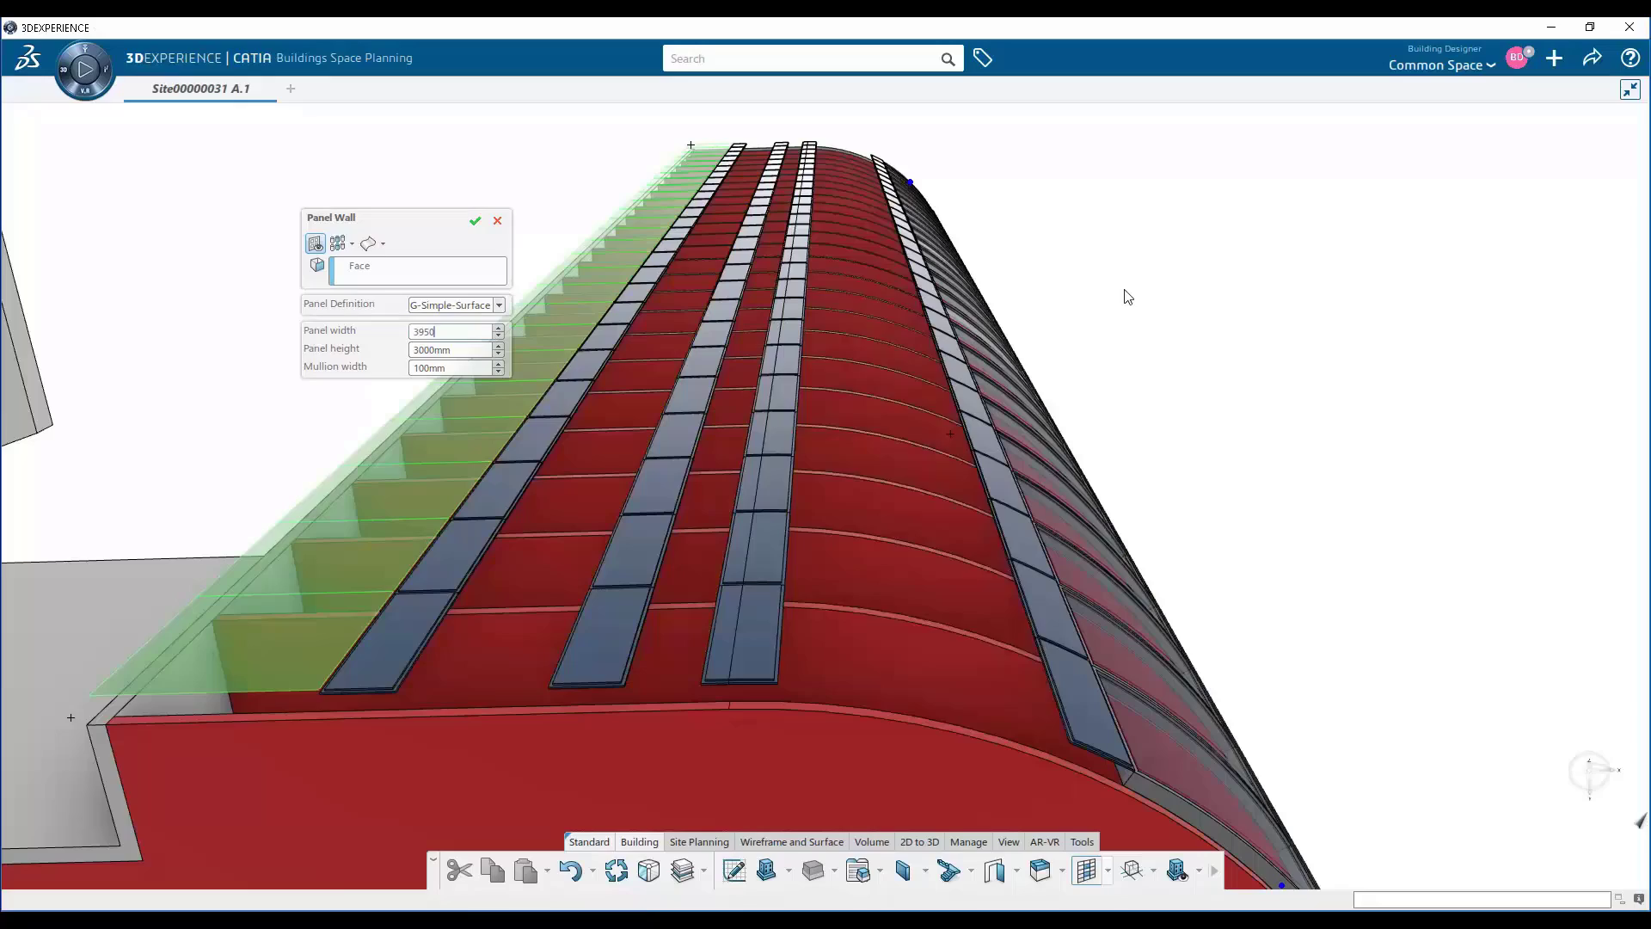
text(3950)
key(Return)
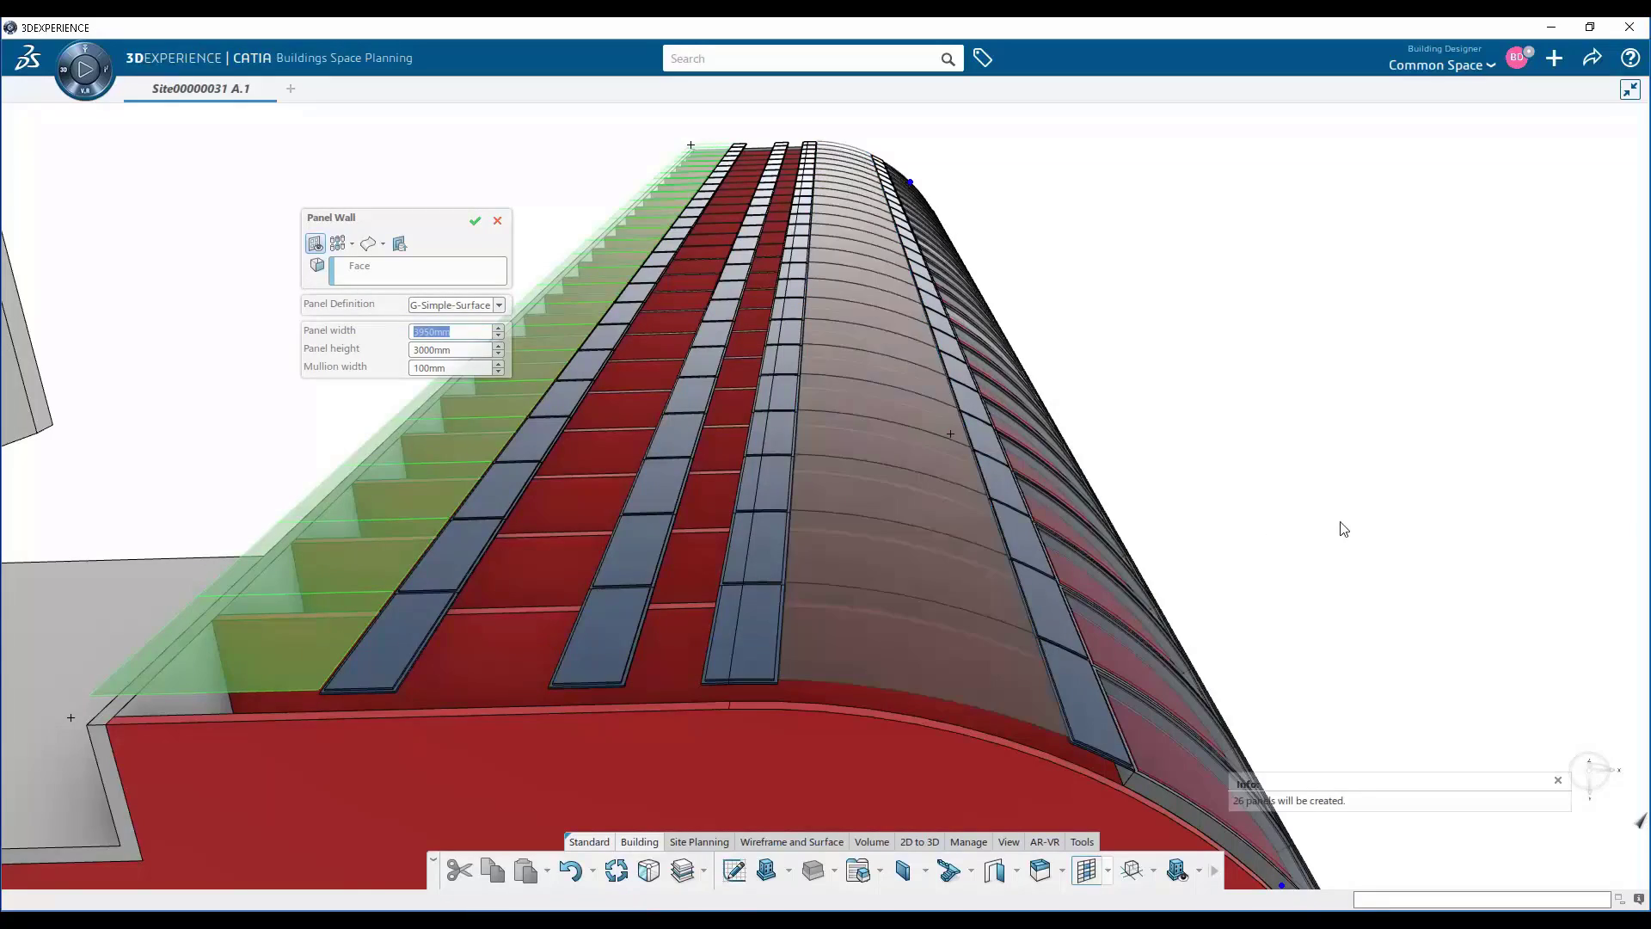
middle_drag(1345, 528, 1194, 404)
click(846, 593)
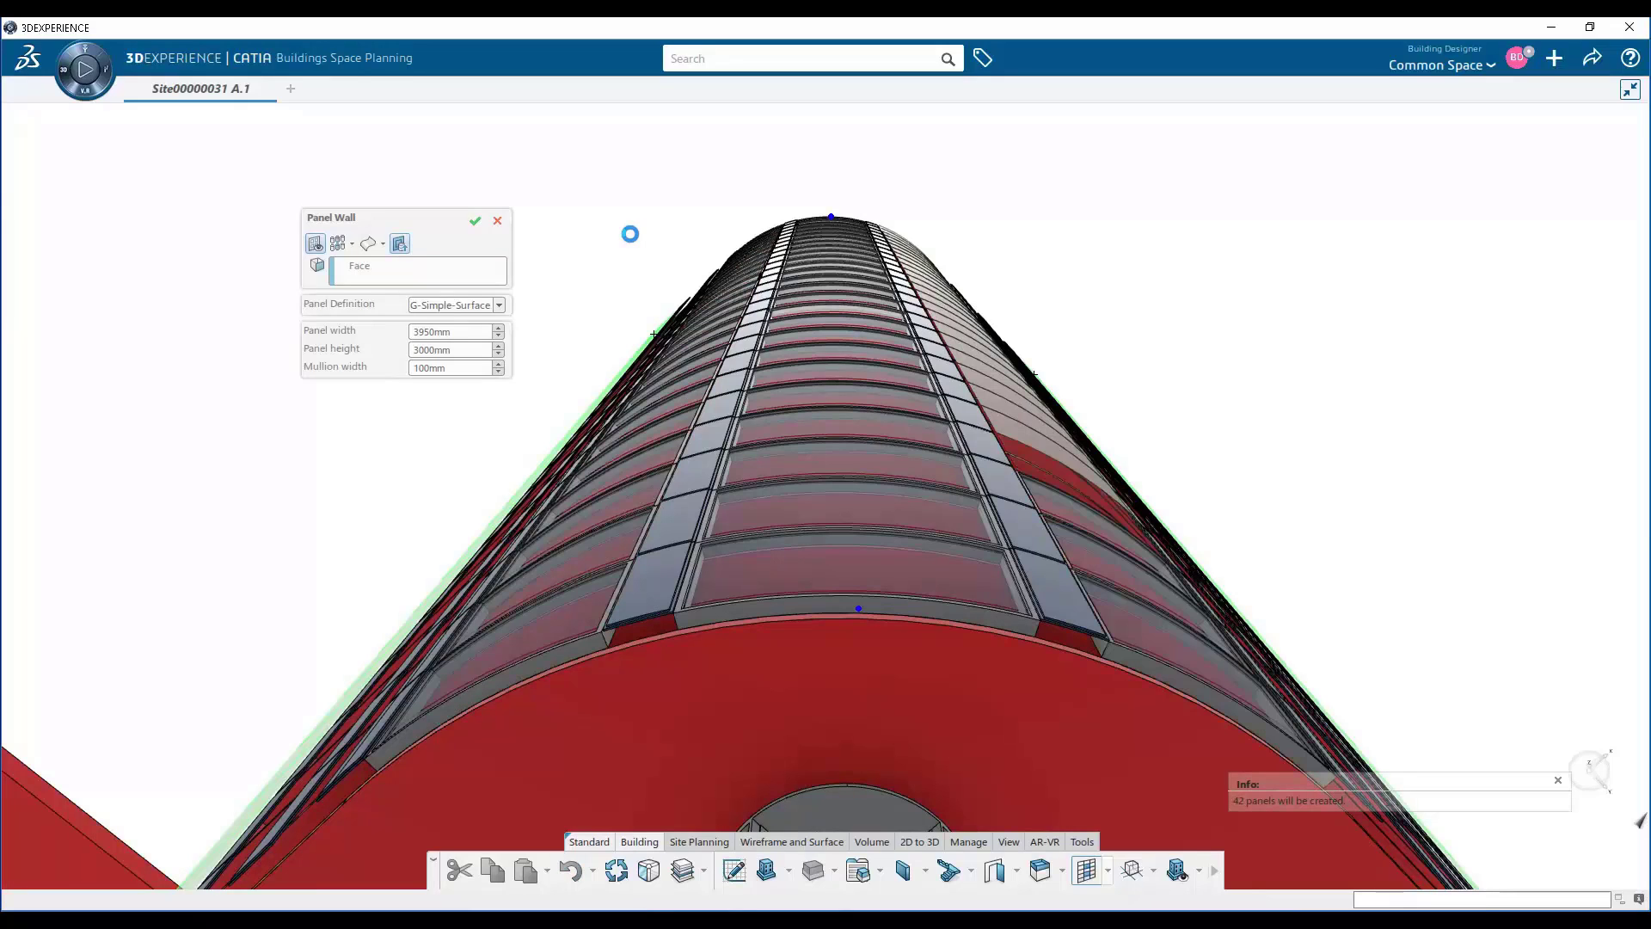
Create the gap panels and clad the tower's flat faces with 2000 mm wide, two-column G-XV_XH panels between the vertical strips
click(399, 244)
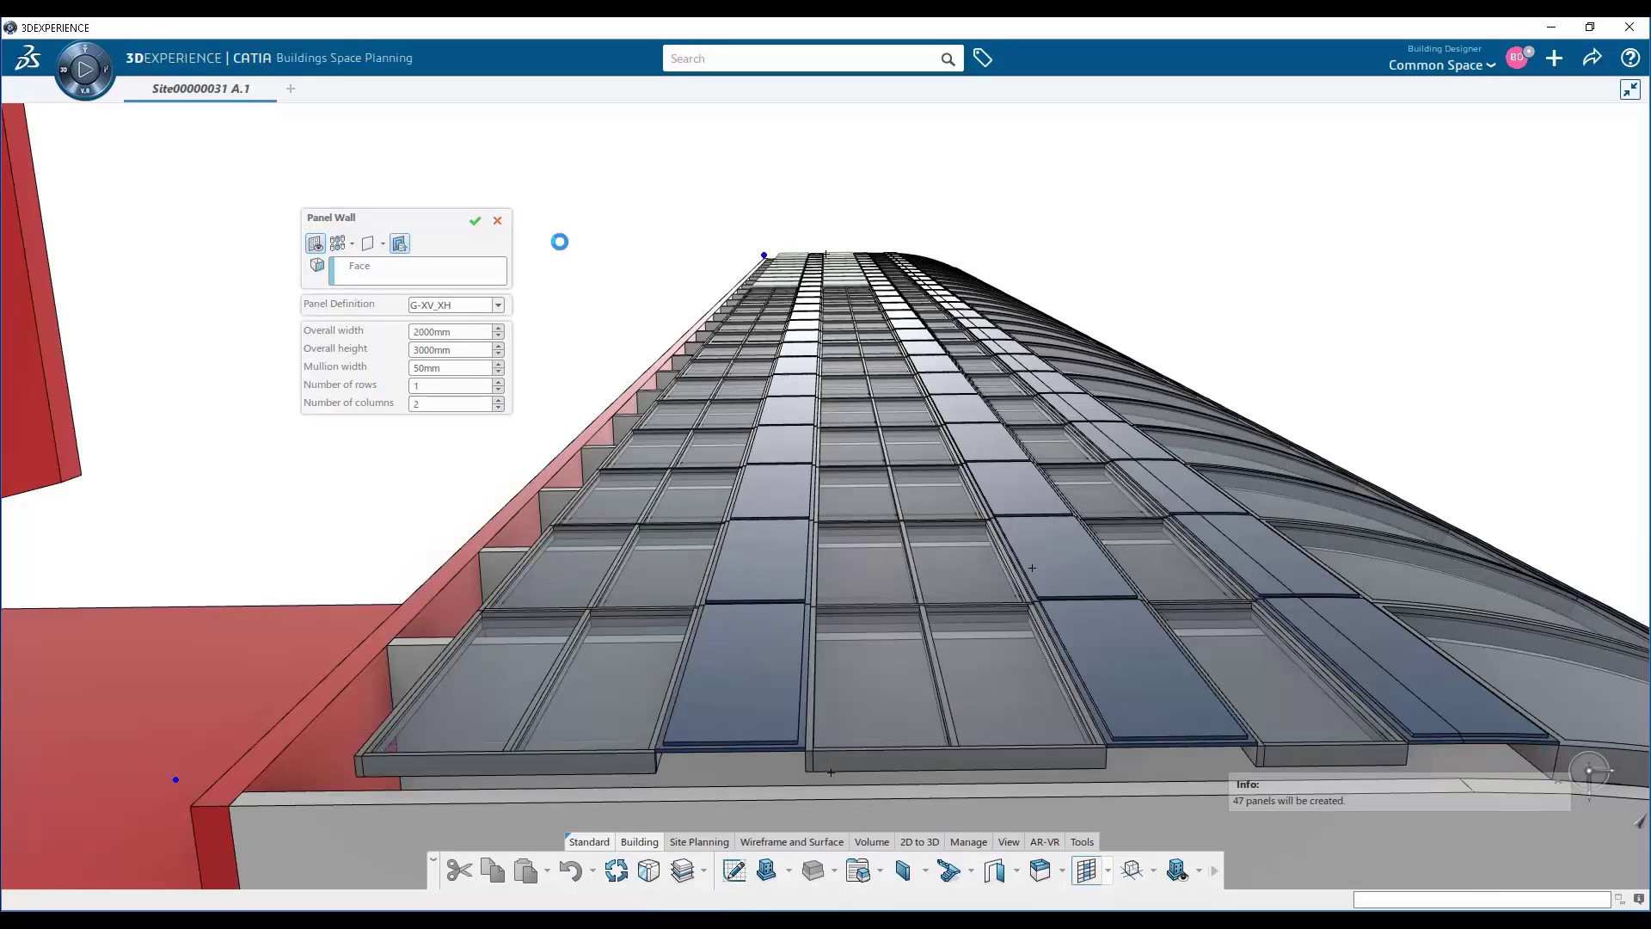
middle_drag(560, 242, 620, 311)
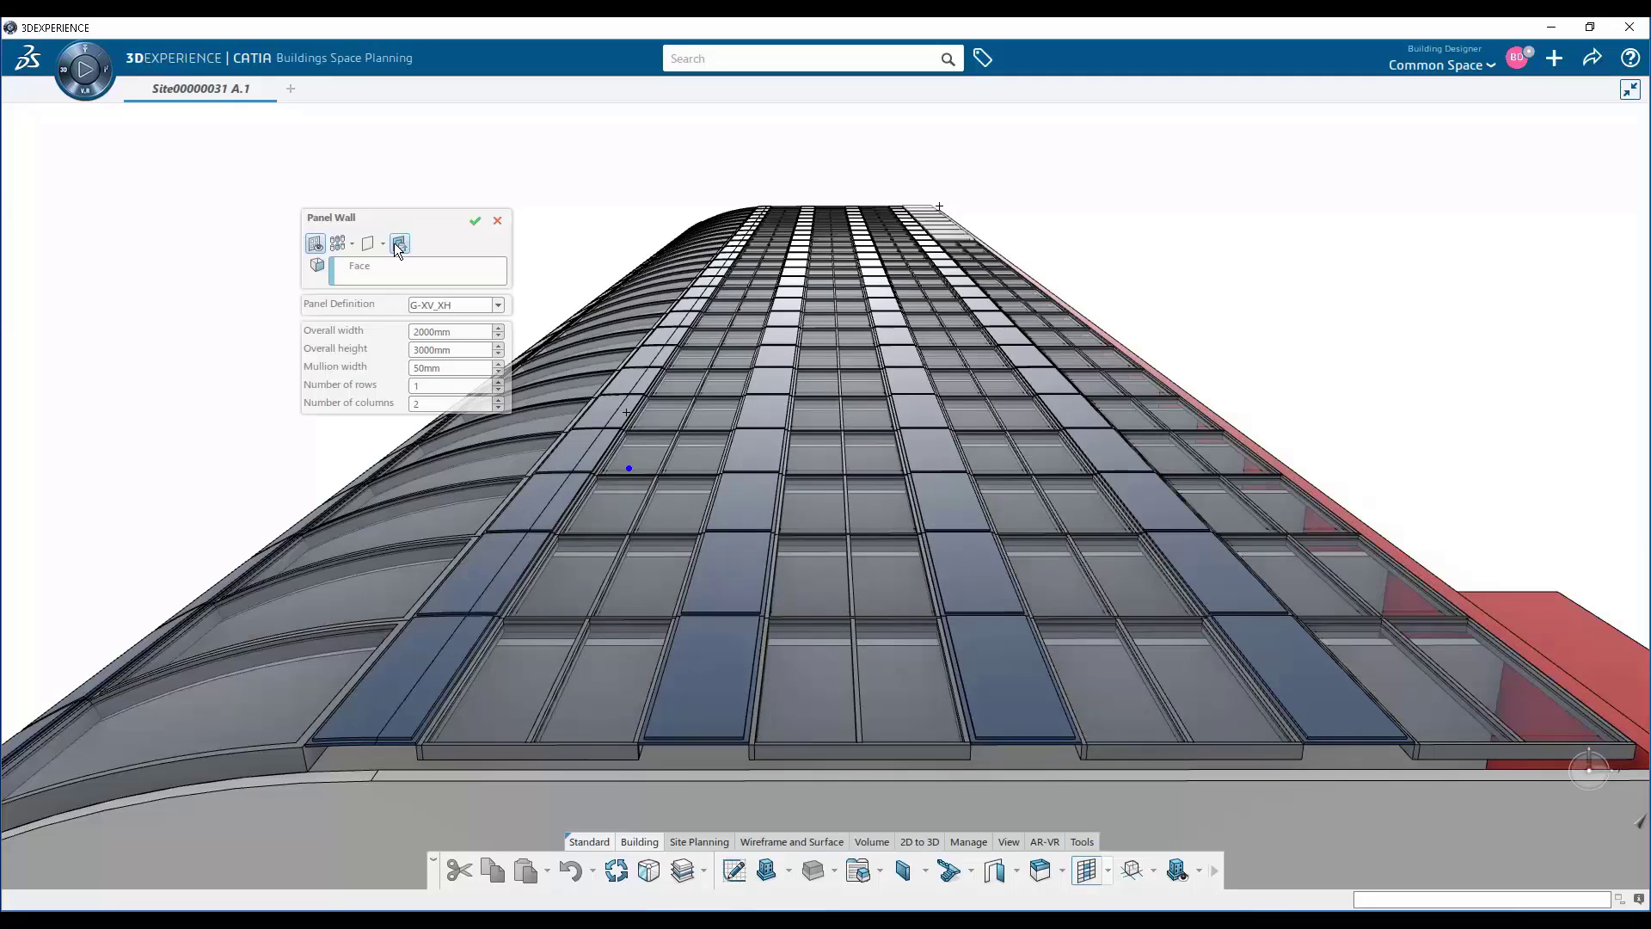
click(477, 222)
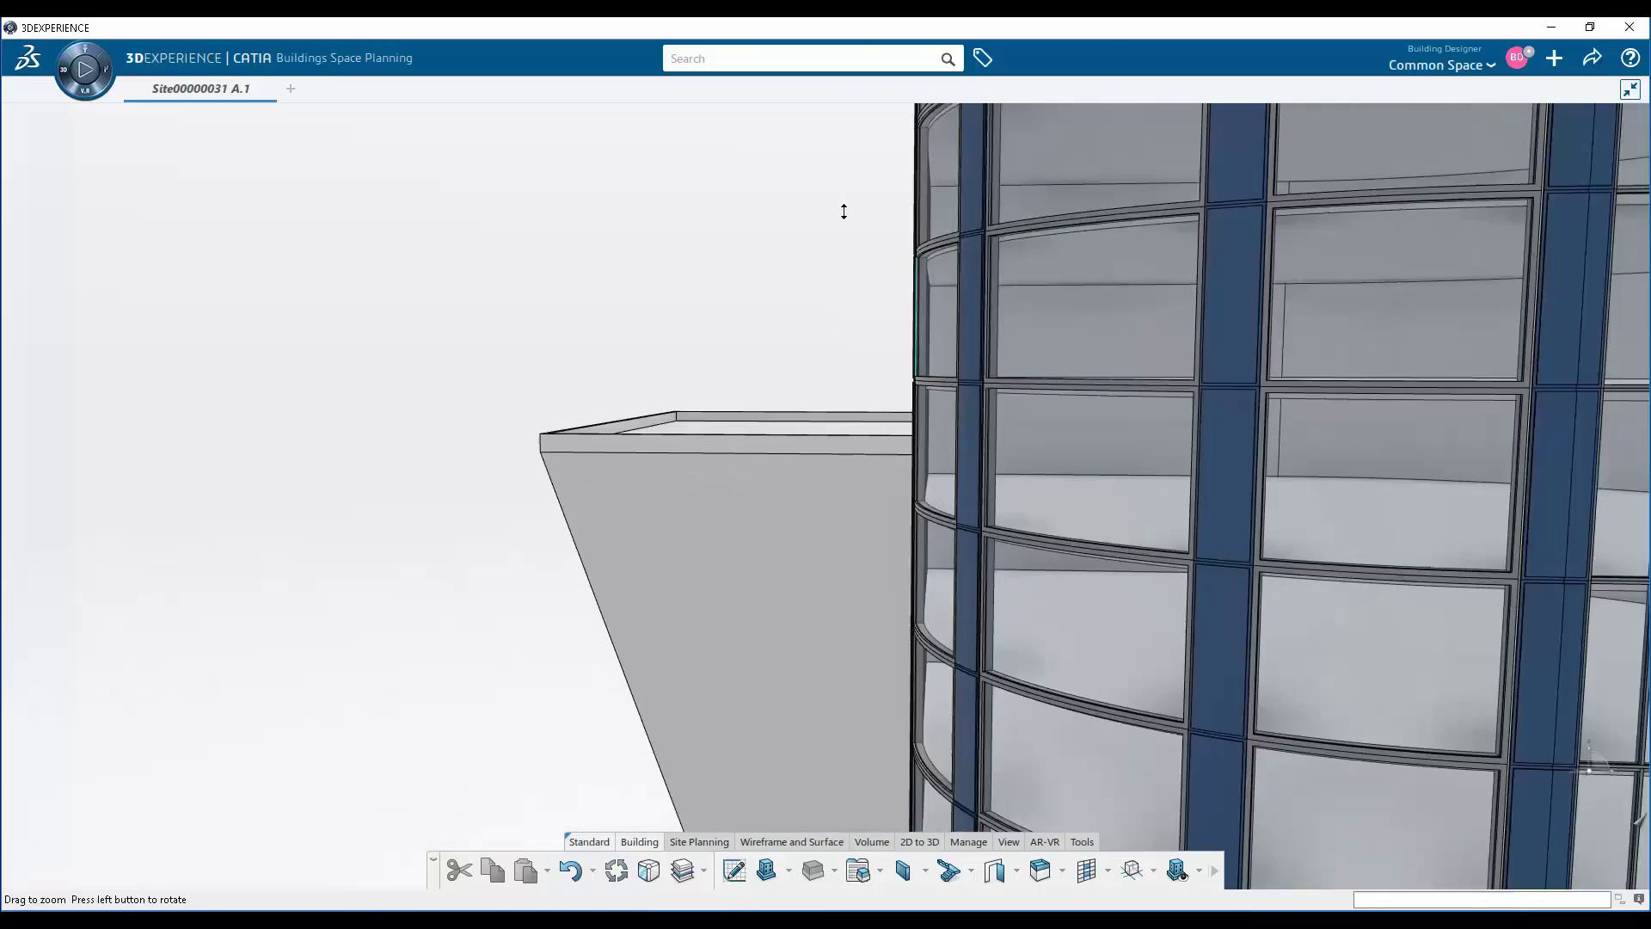
Open the new curtain wall's skeleton representation for wireframe and surface work on the inclined block's facade
middle_drag(844, 210, 963, 787)
click(43, 336)
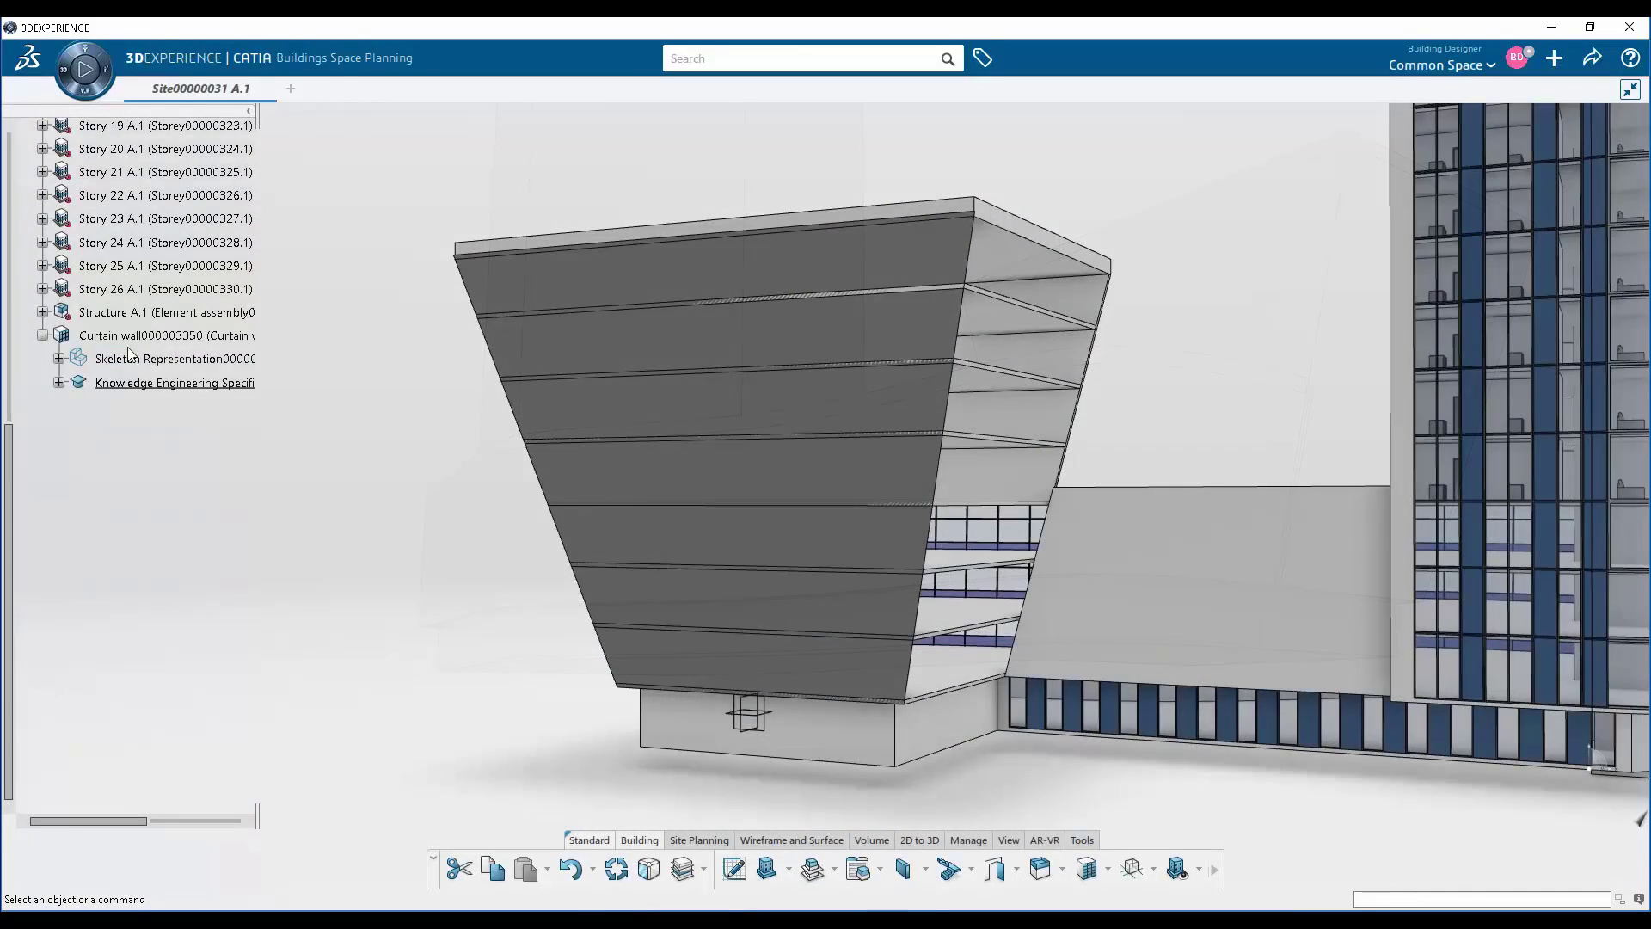
click(805, 843)
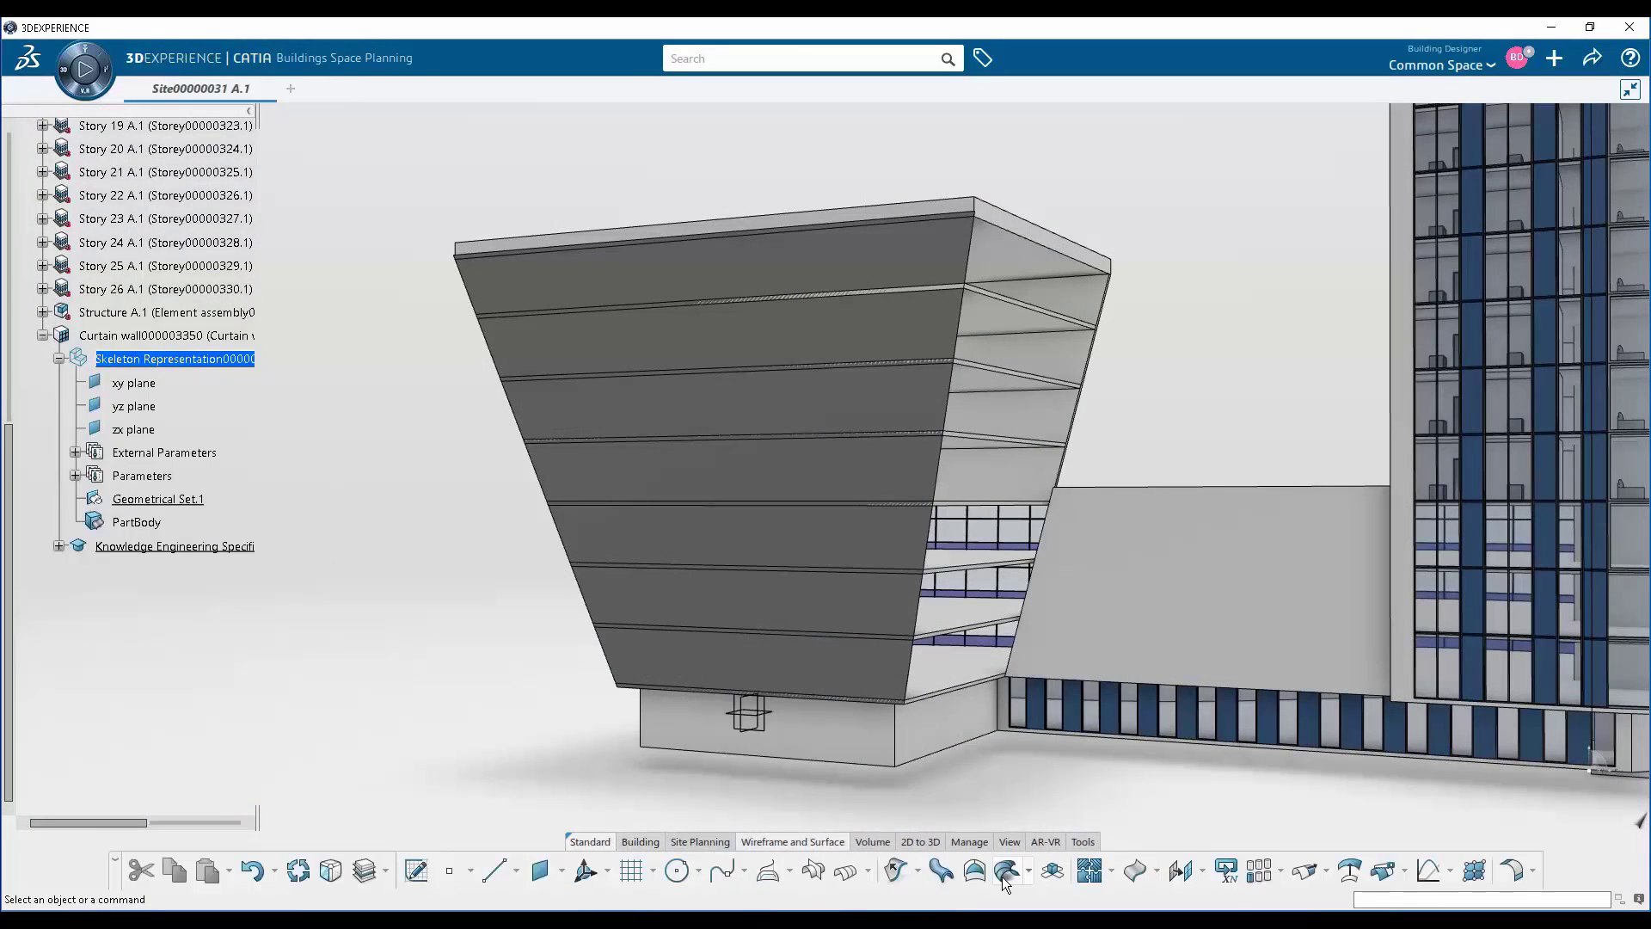
click(1176, 873)
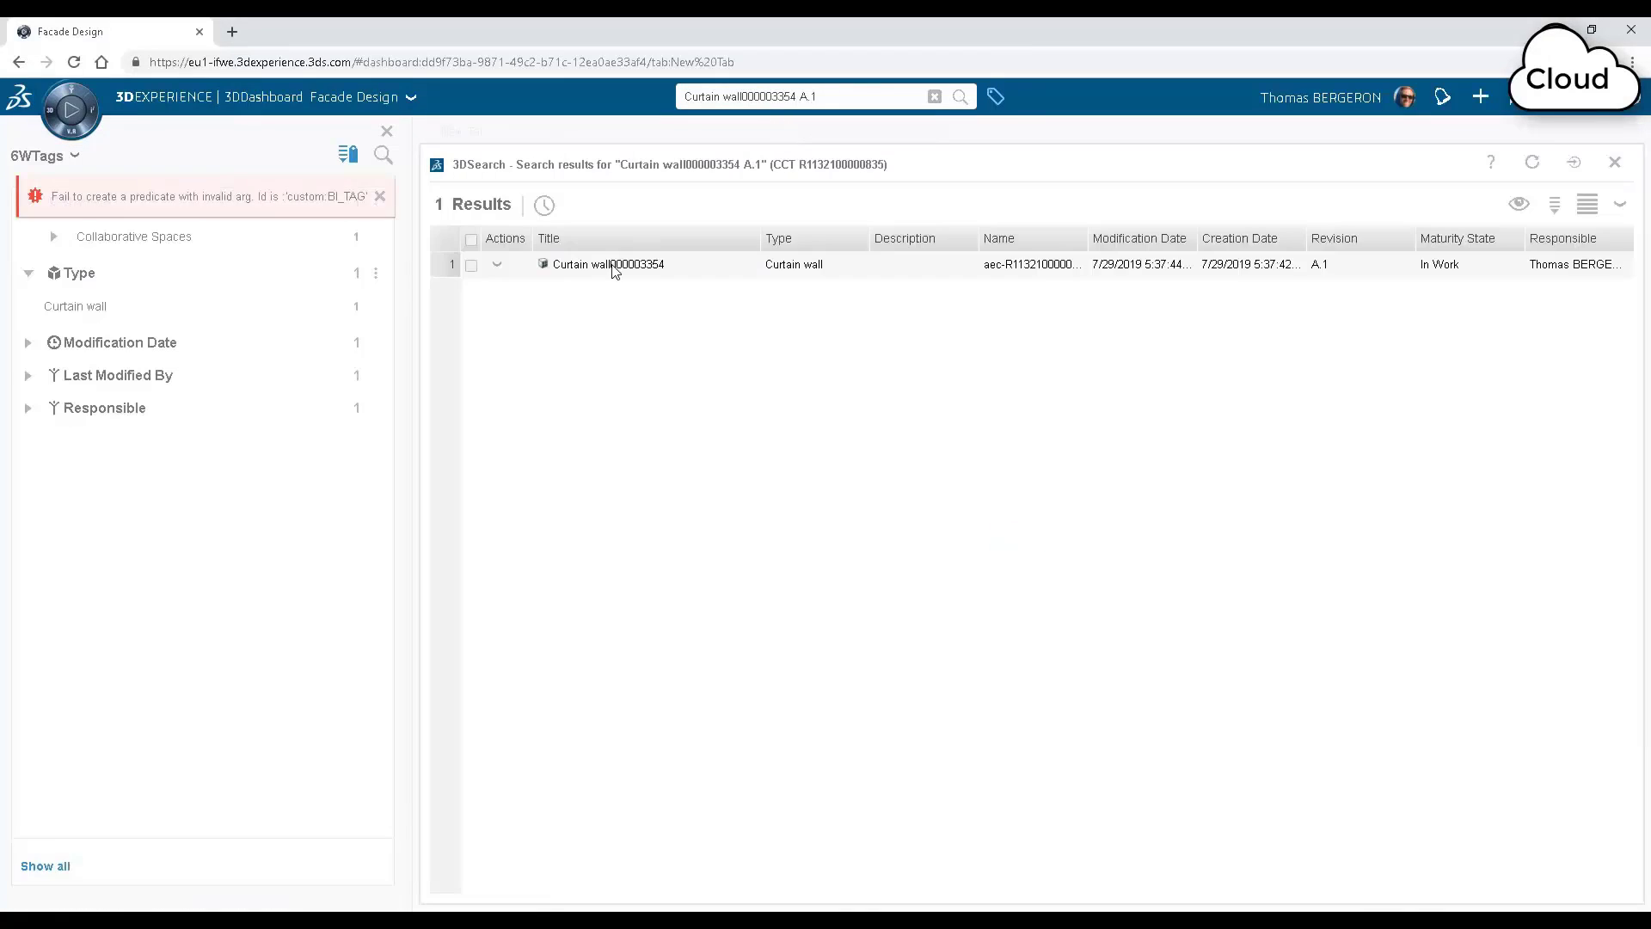
Load the curtain wall into xGenerative Design and construct a vertical line from the origin, using the xy plane as direction
drag(614, 270, 712, 467)
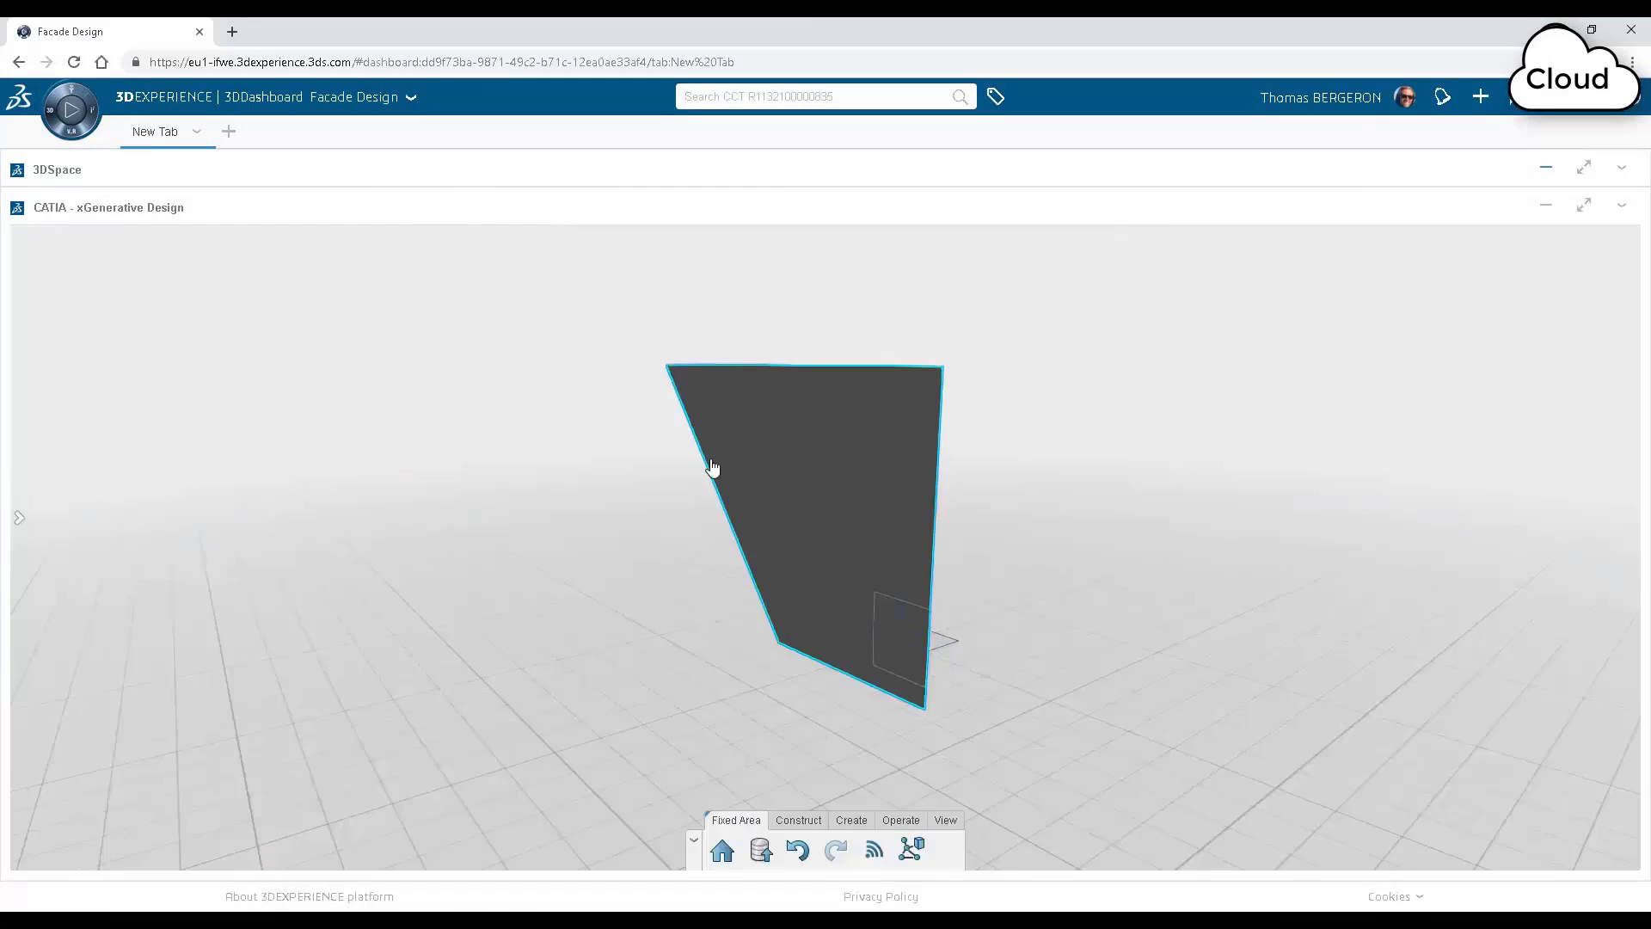
middle_drag(711, 471, 1221, 602)
click(797, 819)
click(655, 849)
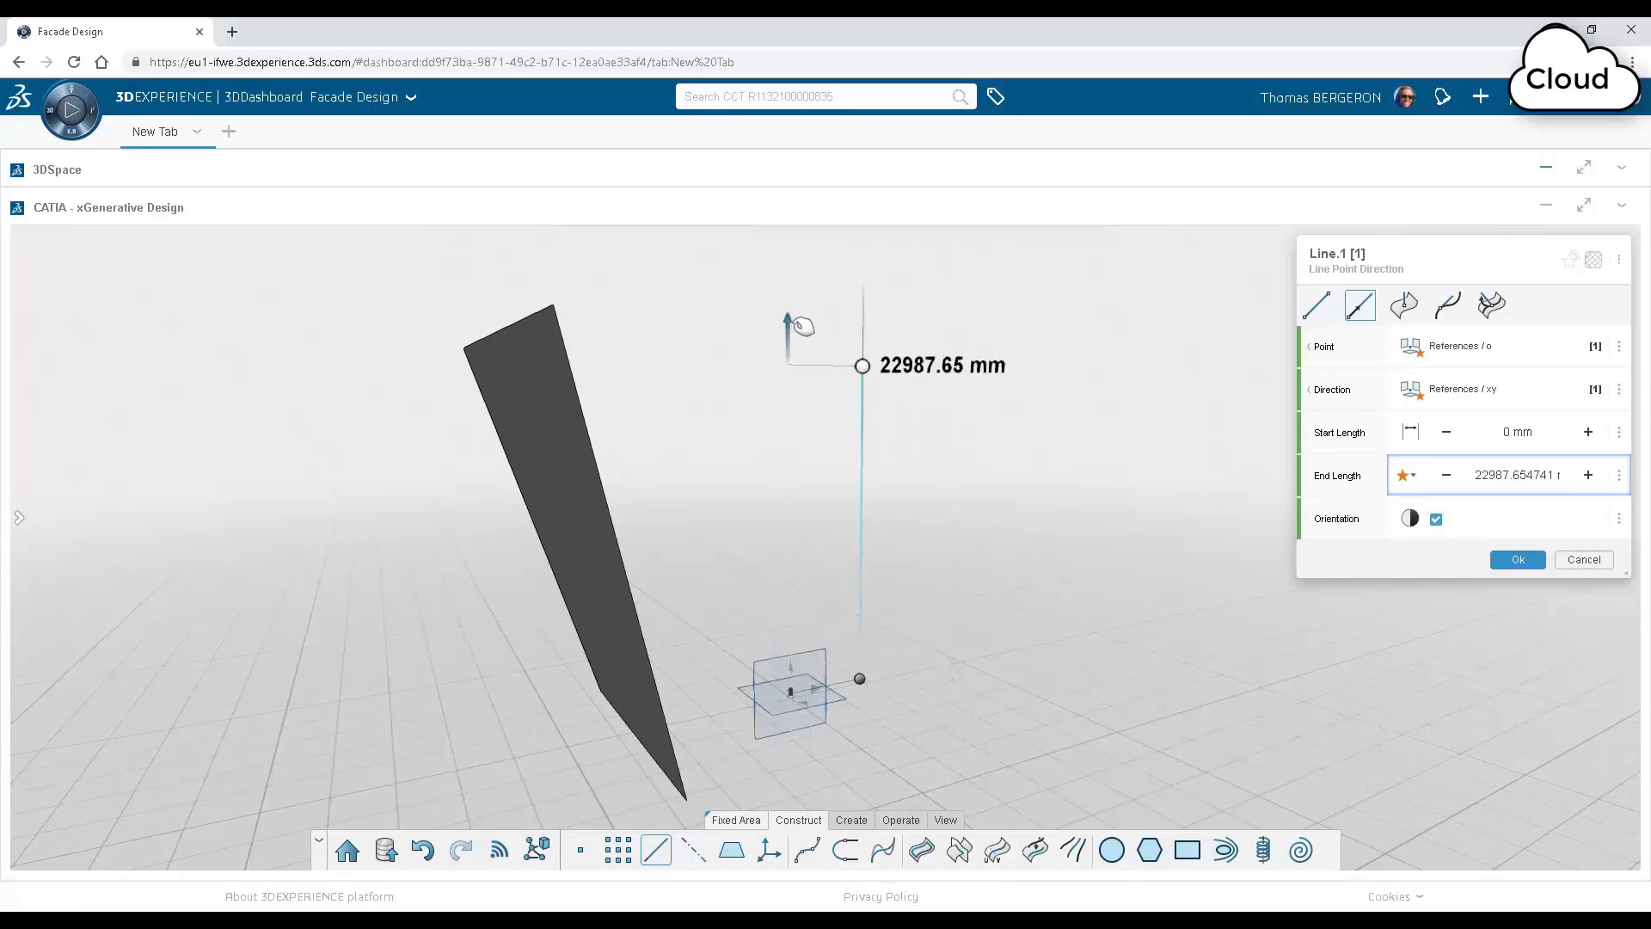
middle_drag(803, 325, 726, 464)
click(1518, 560)
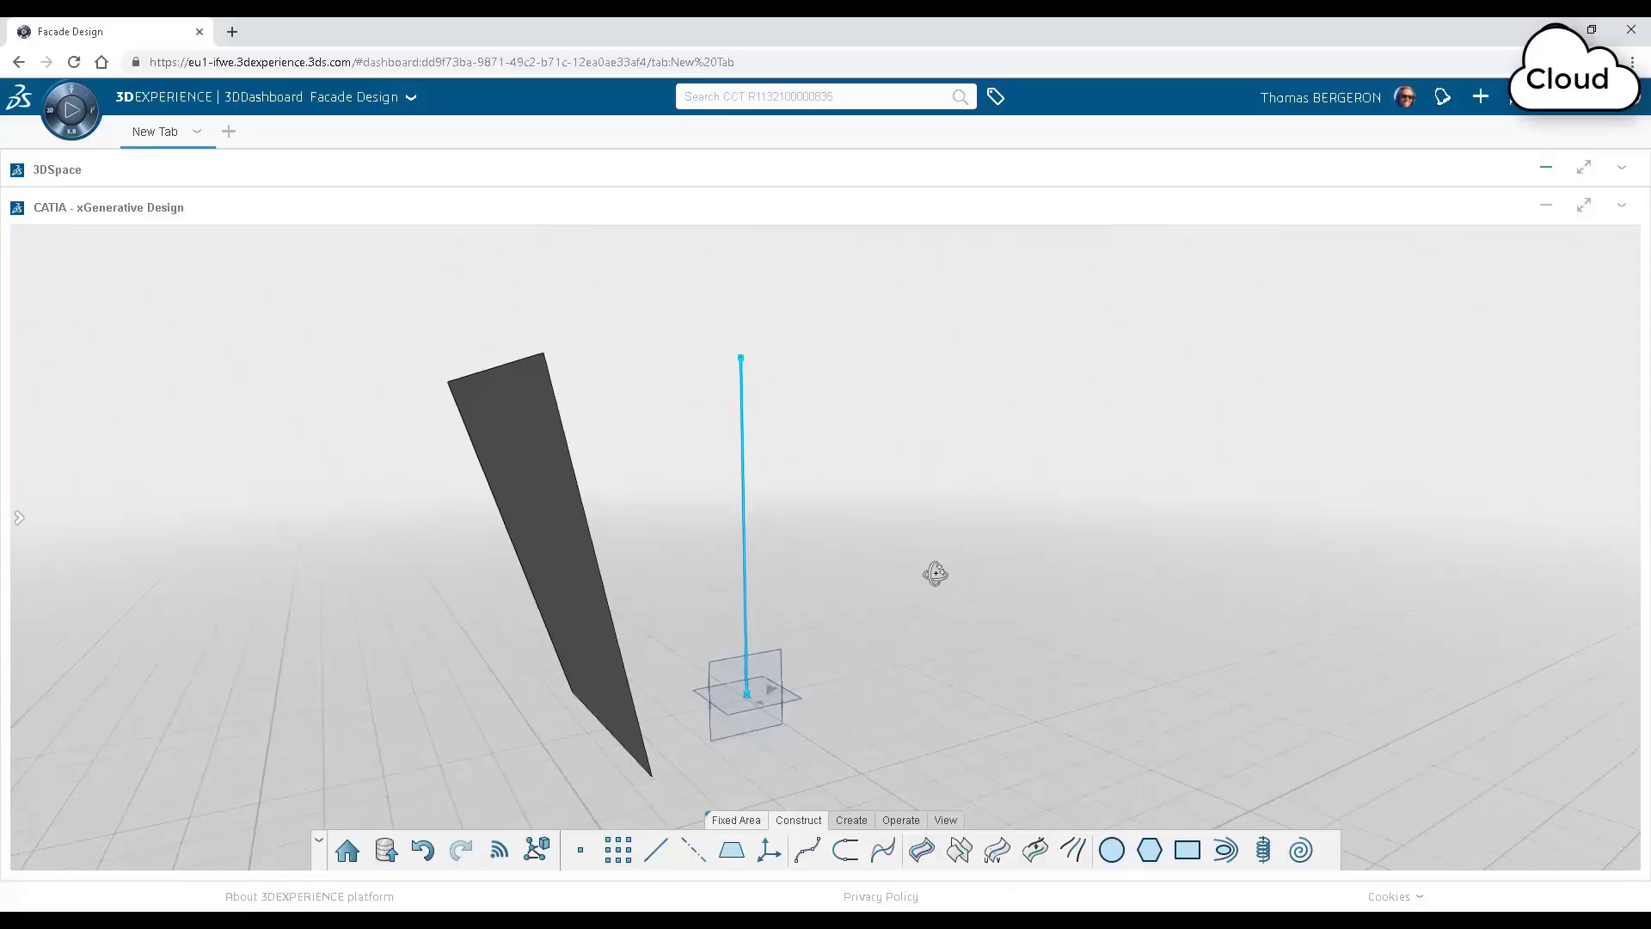
Divide the vertical line by length at an exact spacing of 3000 mm
middle_drag(935, 574, 894, 559)
click(833, 376)
click(1399, 313)
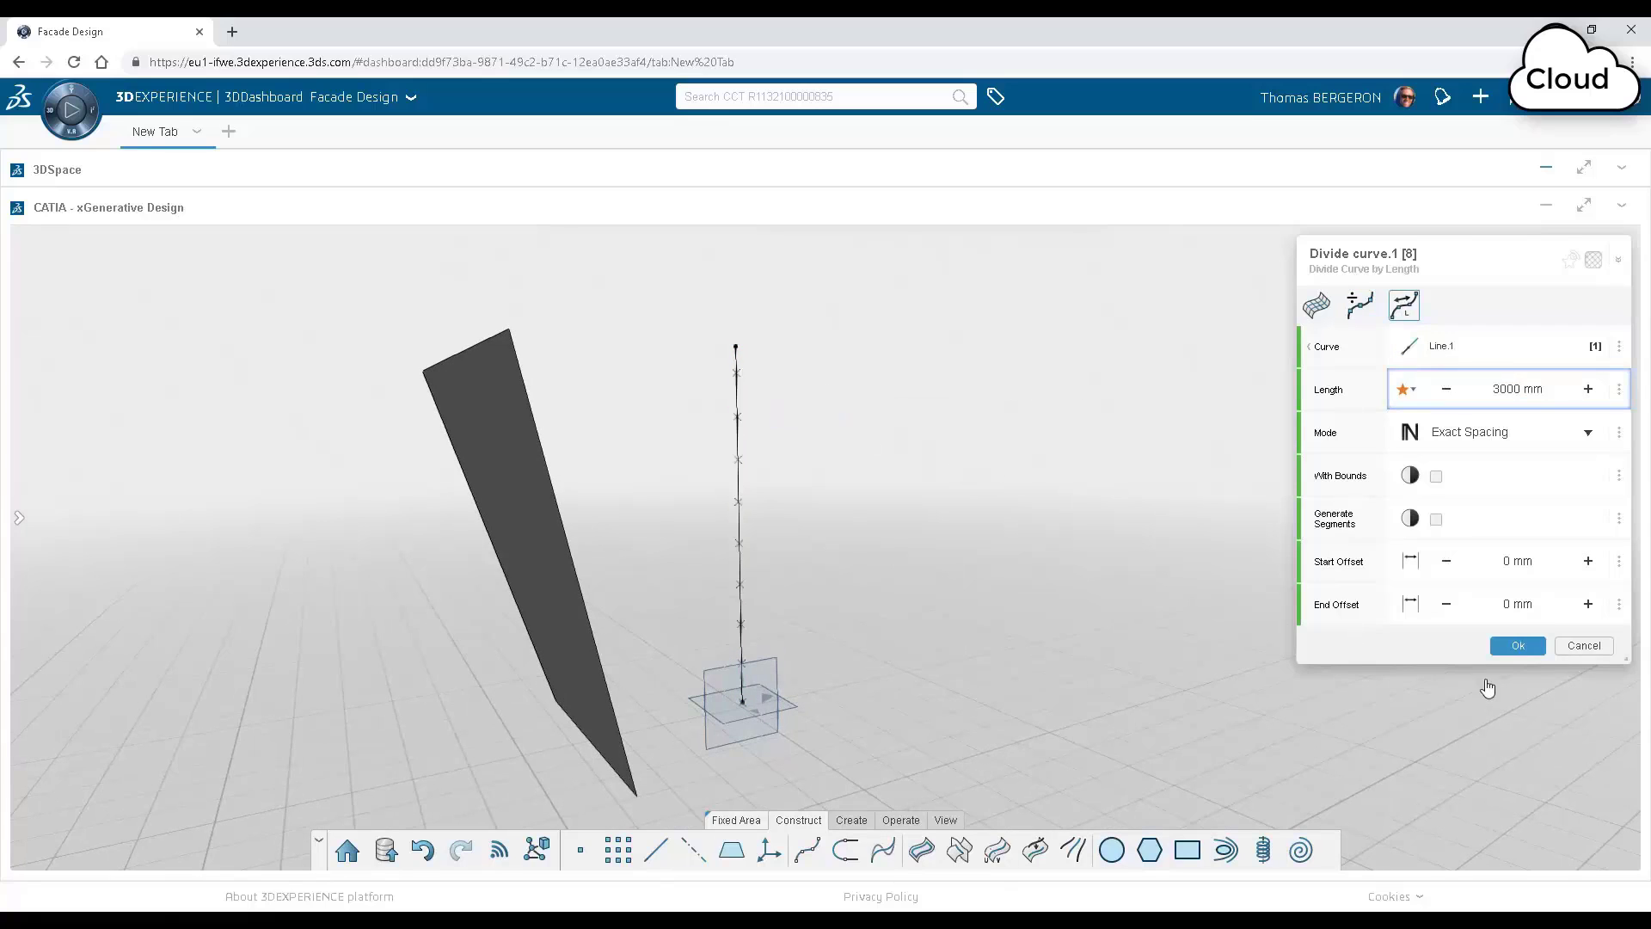
click(1518, 645)
Create planes normal to the vertical line at all of its division points
middle_drag(989, 640, 860, 688)
click(732, 850)
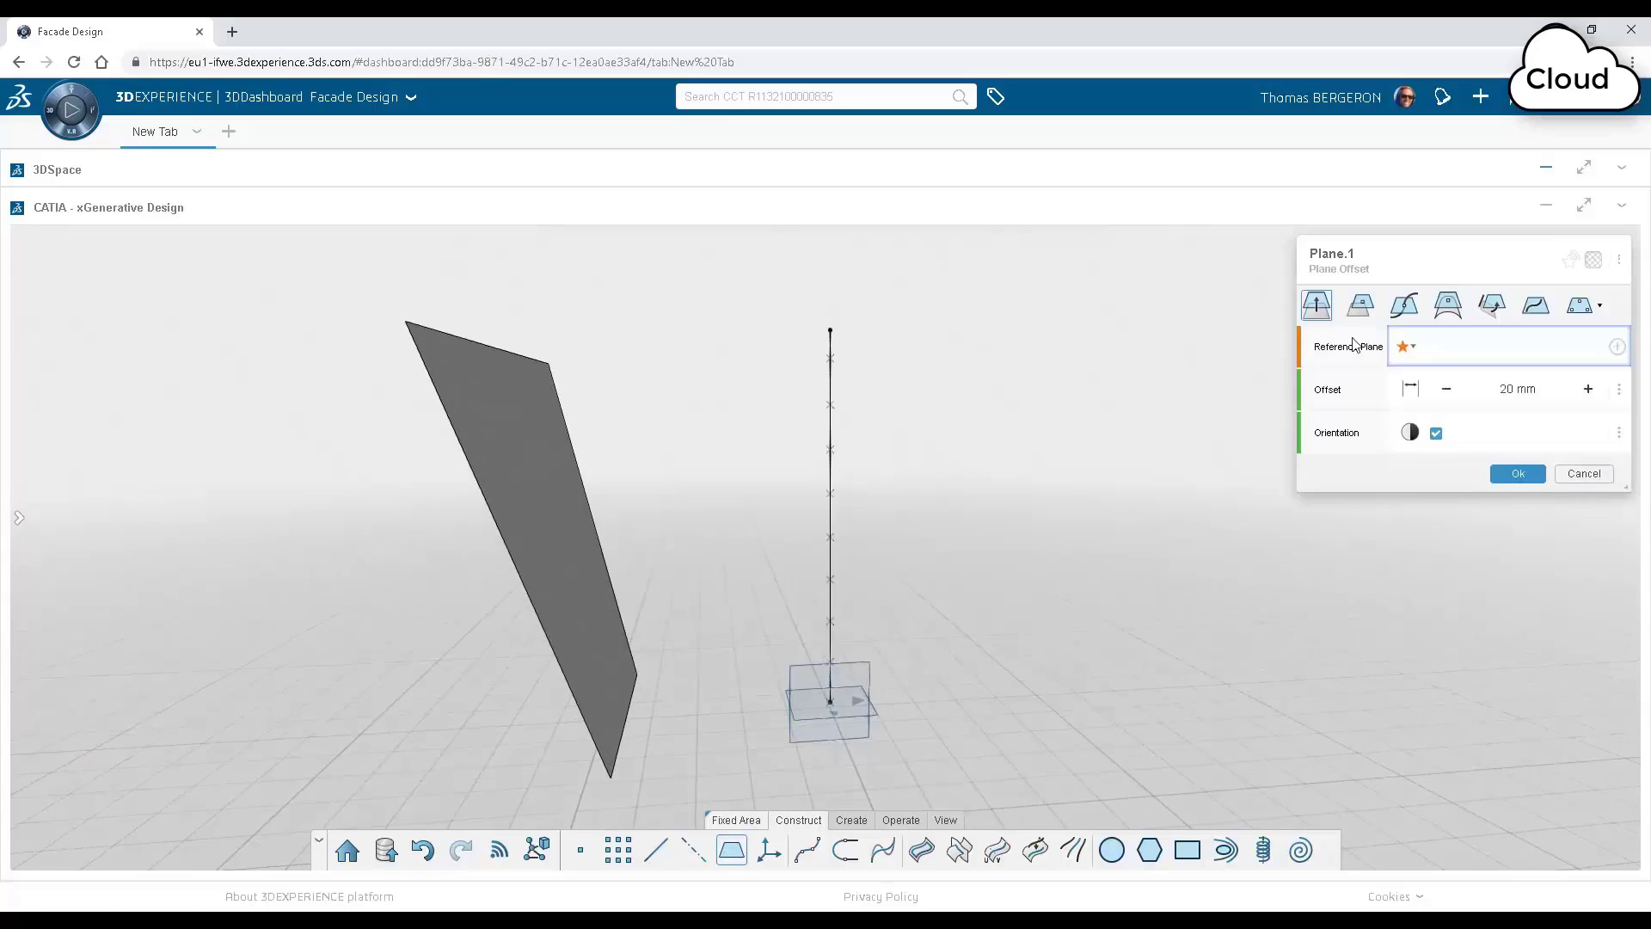
click(1404, 306)
middle_drag(1083, 457, 894, 507)
click(737, 428)
click(1518, 435)
middle_drag(1519, 444, 897, 593)
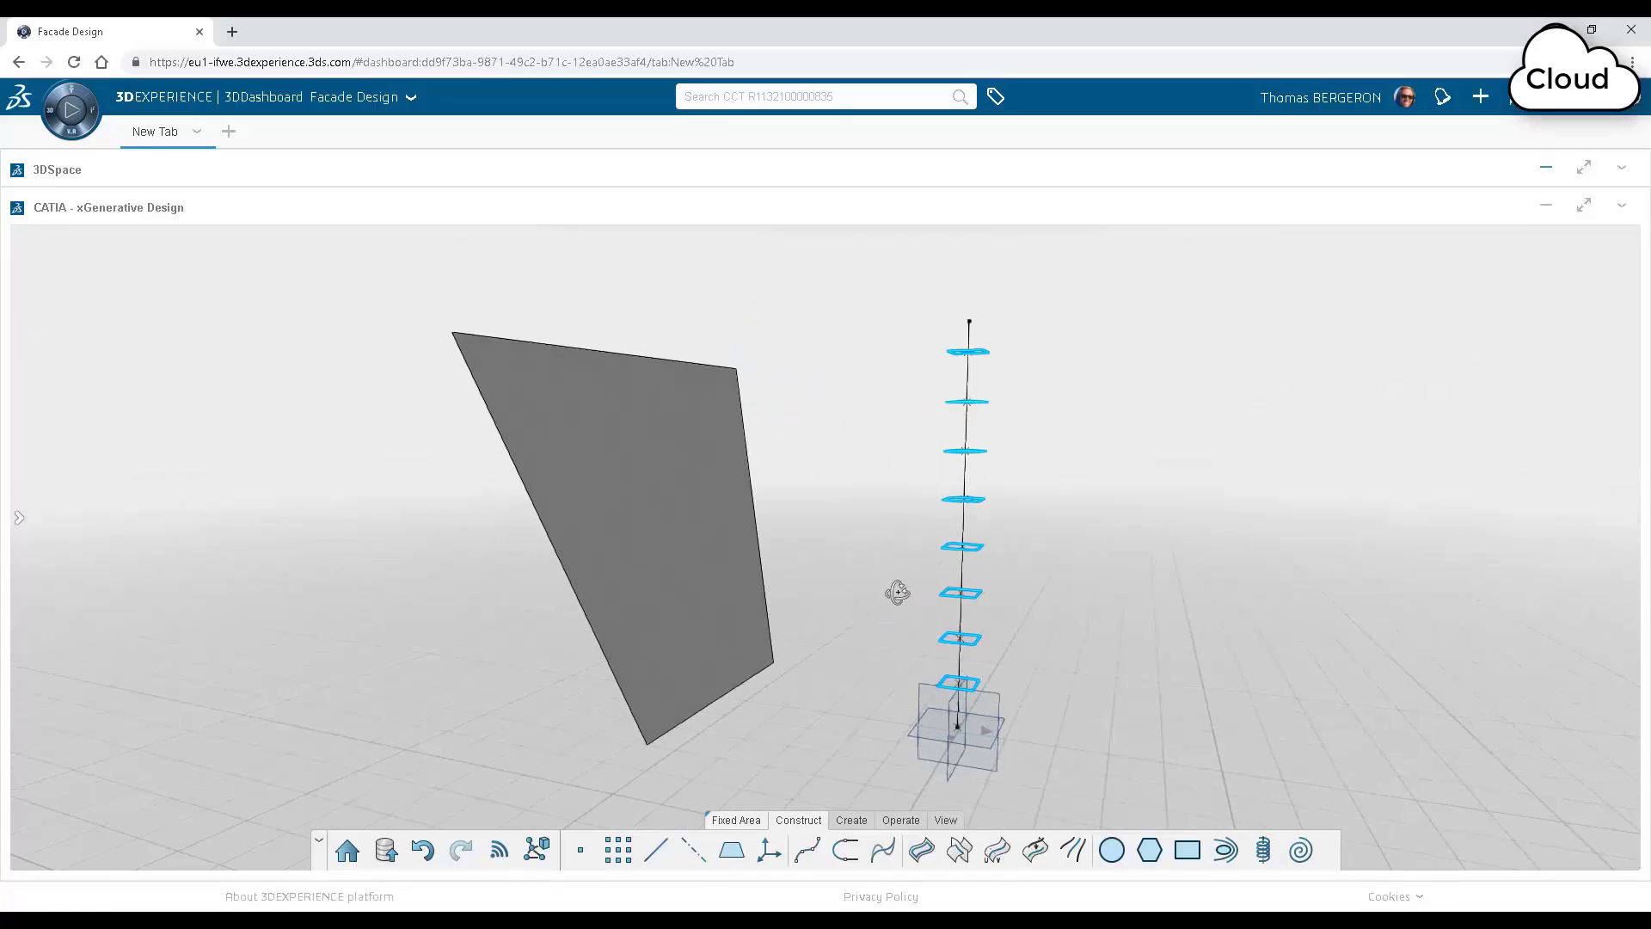
Intersect the translated inclined facade surface with the horizontal planes to get the floor lines
click(958, 850)
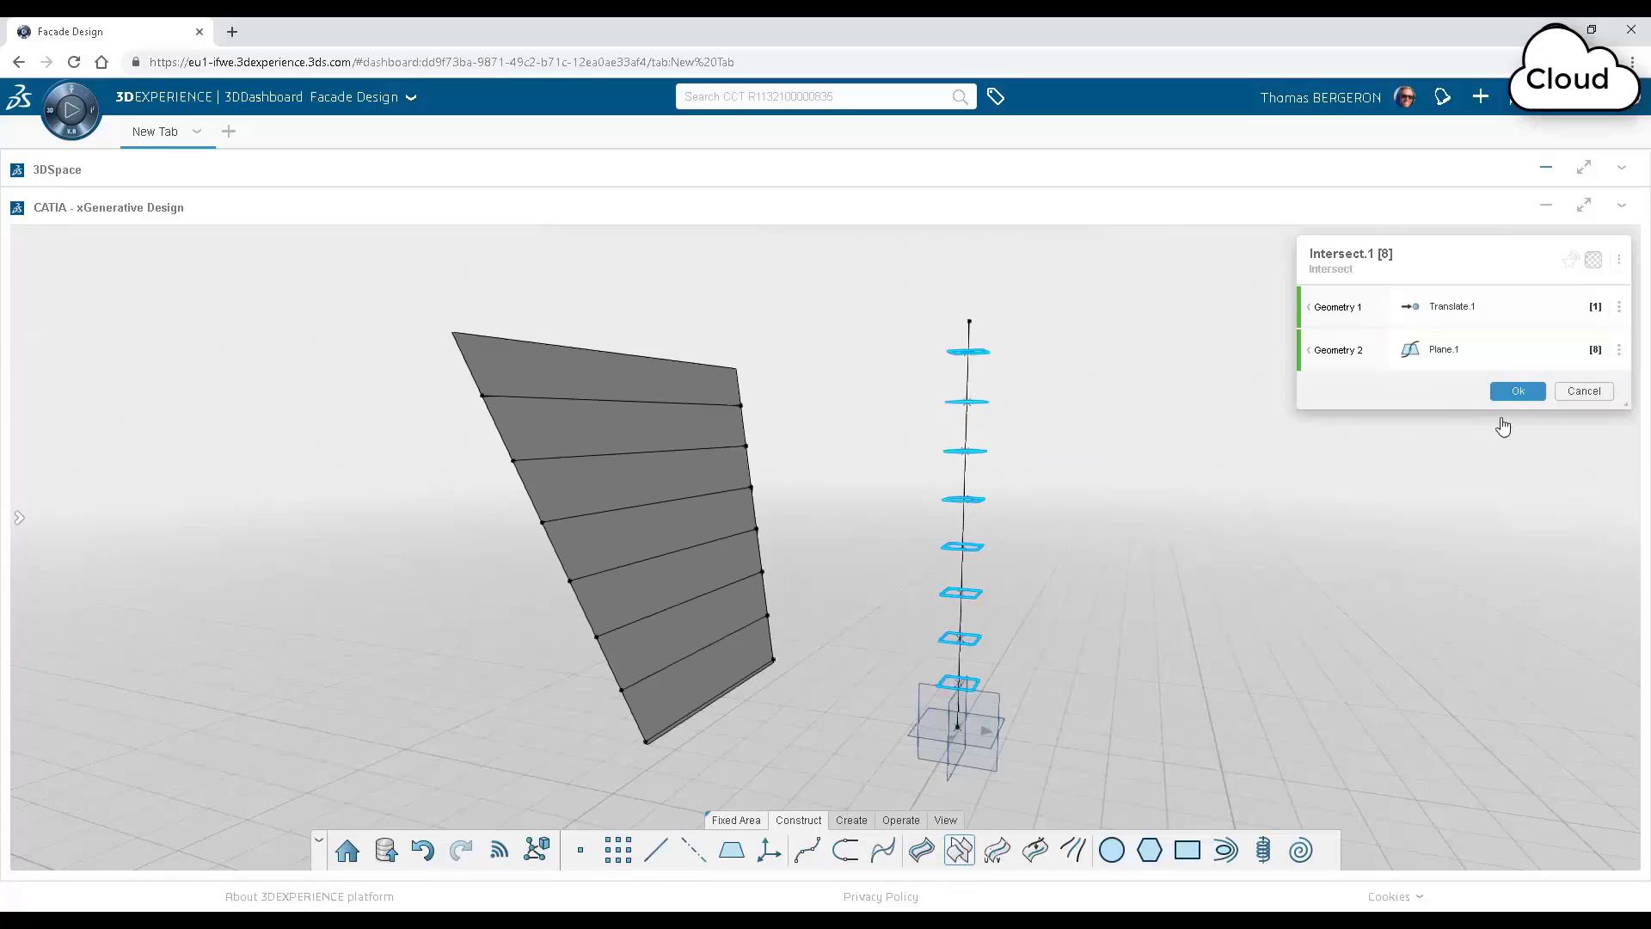
click(1515, 392)
middle_drag(984, 611, 848, 723)
Create a segment sweep from the floor lines with the planes as support, lengths 0 and 3000 mm and angle 0 deg
click(894, 821)
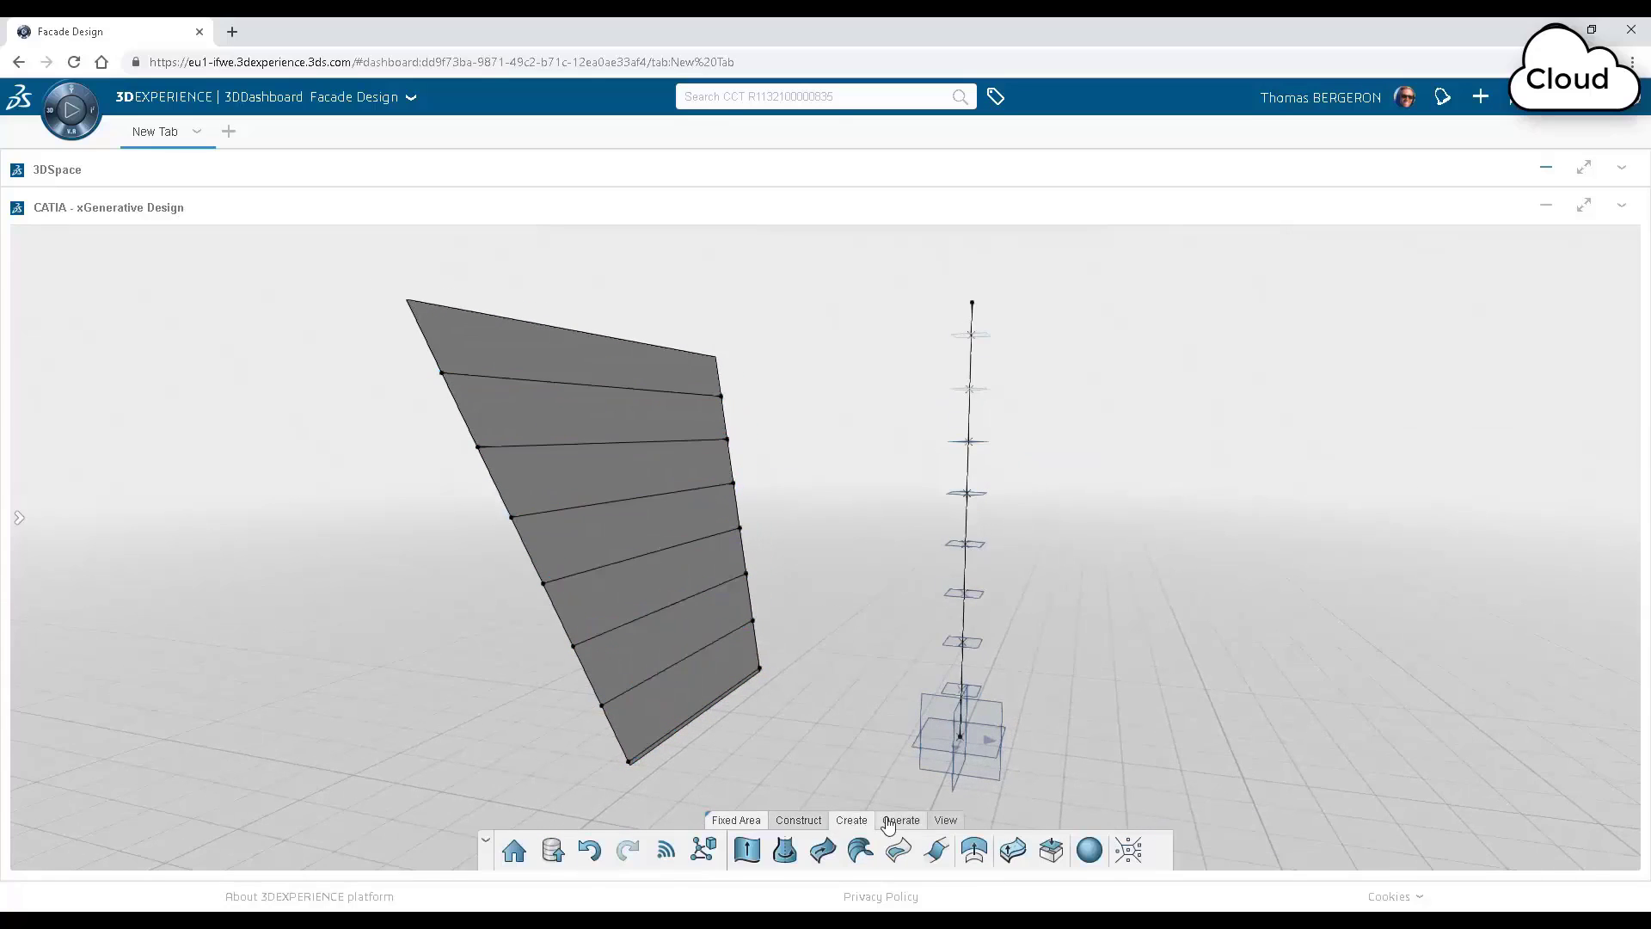
click(823, 850)
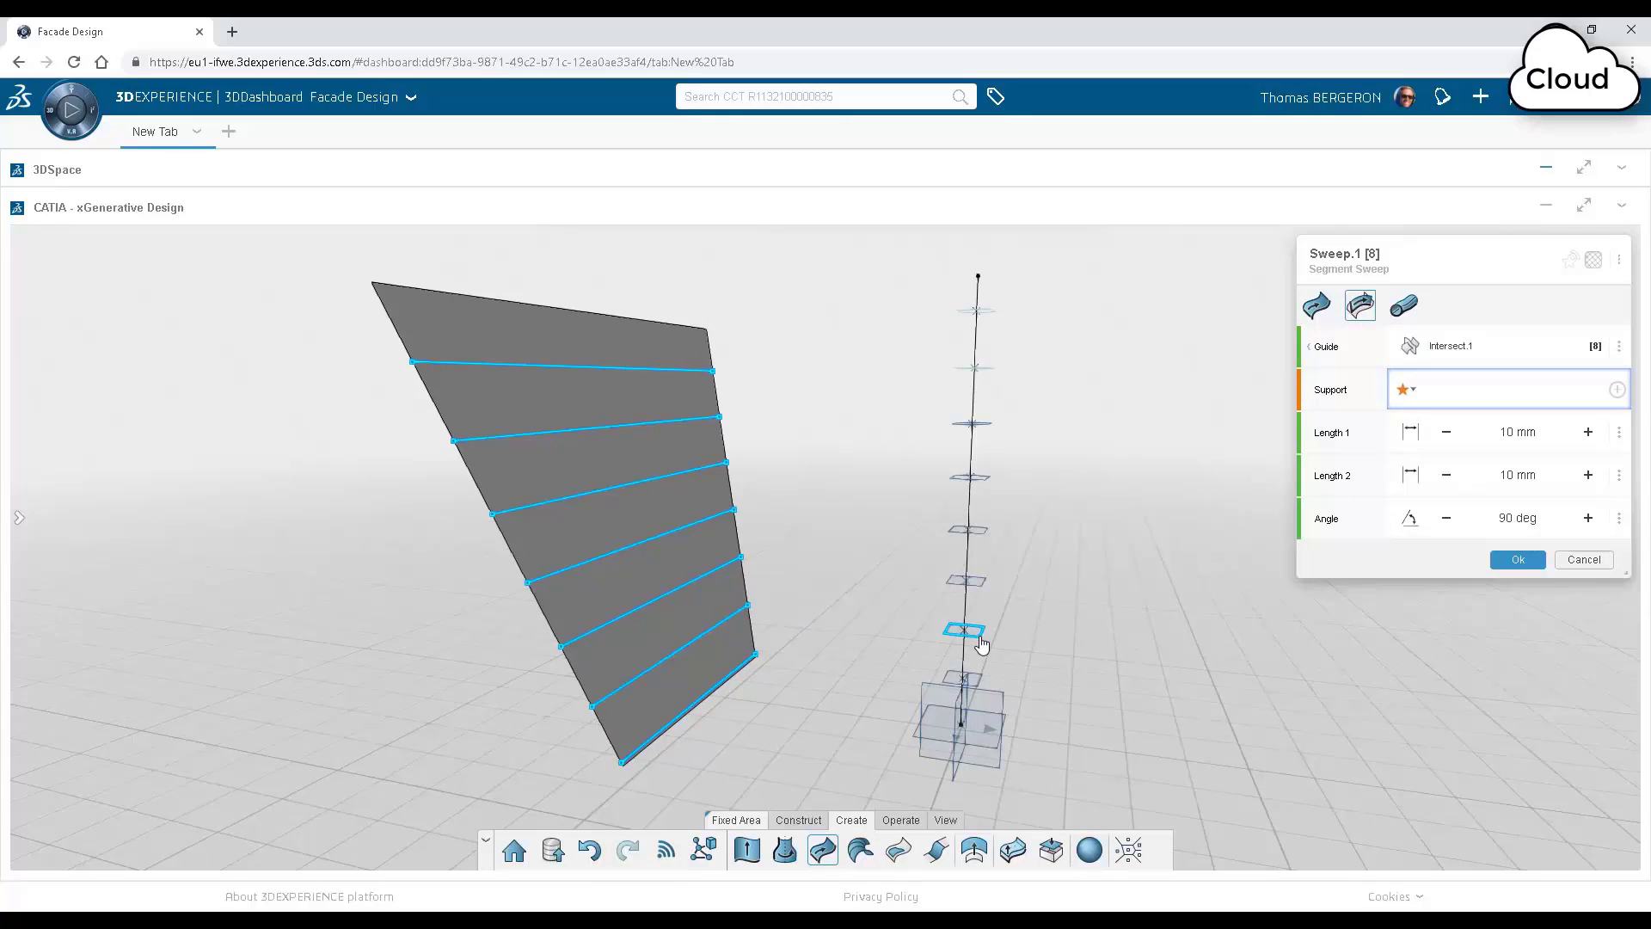
click(980, 641)
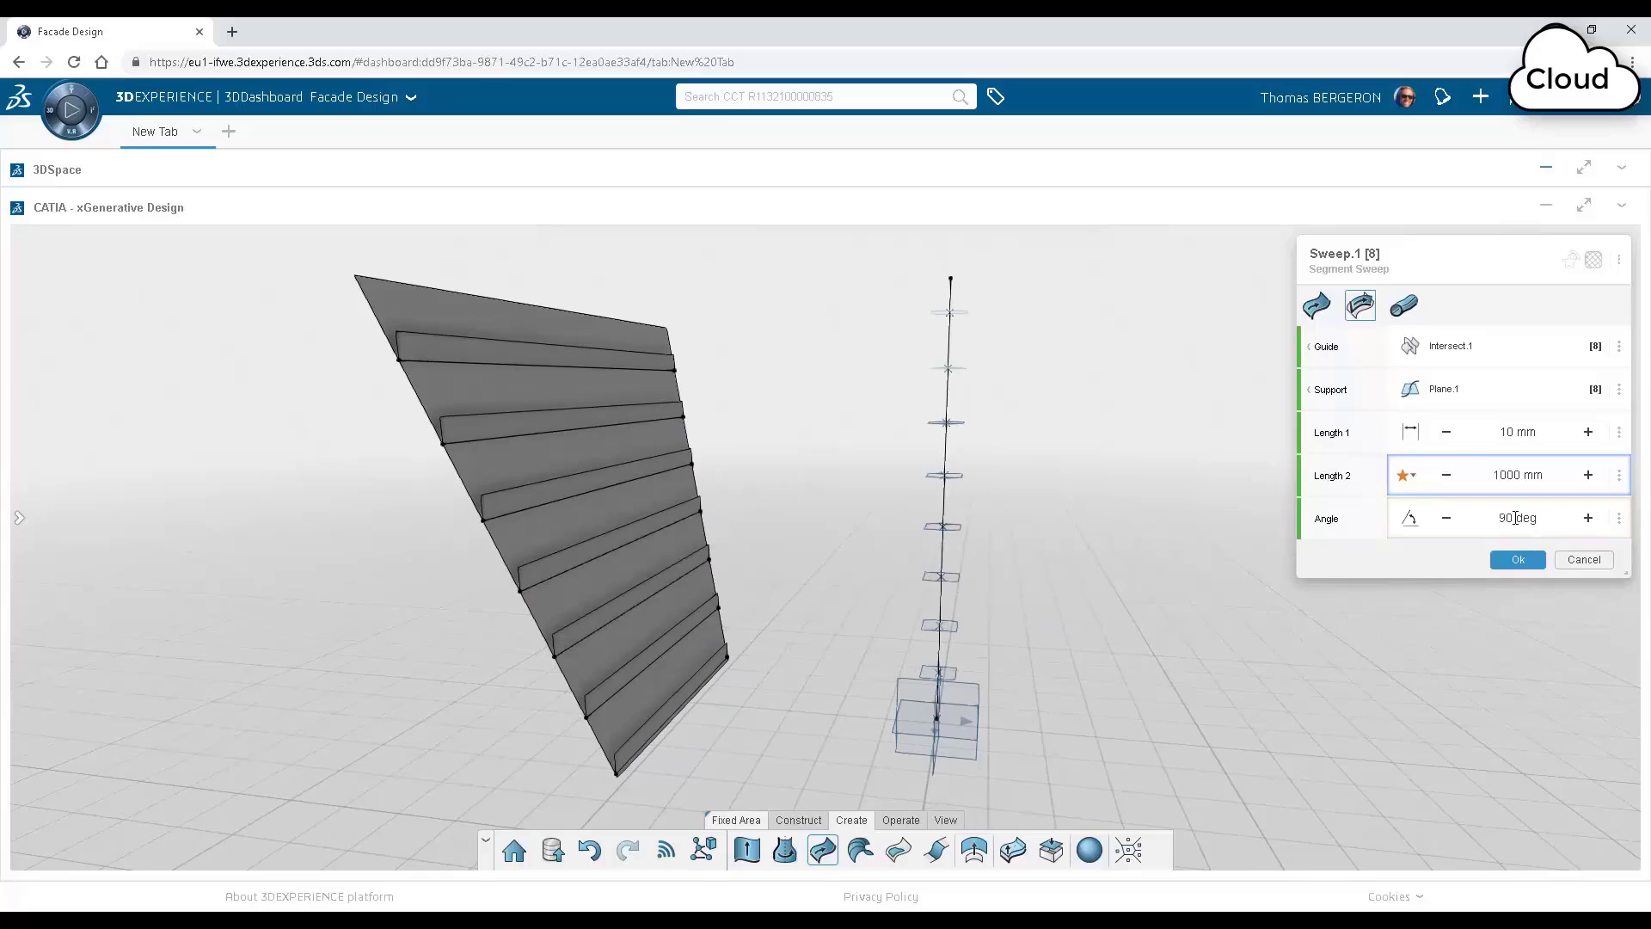
middle_drag(1194, 536, 1036, 527)
click(1530, 431)
key(Return)
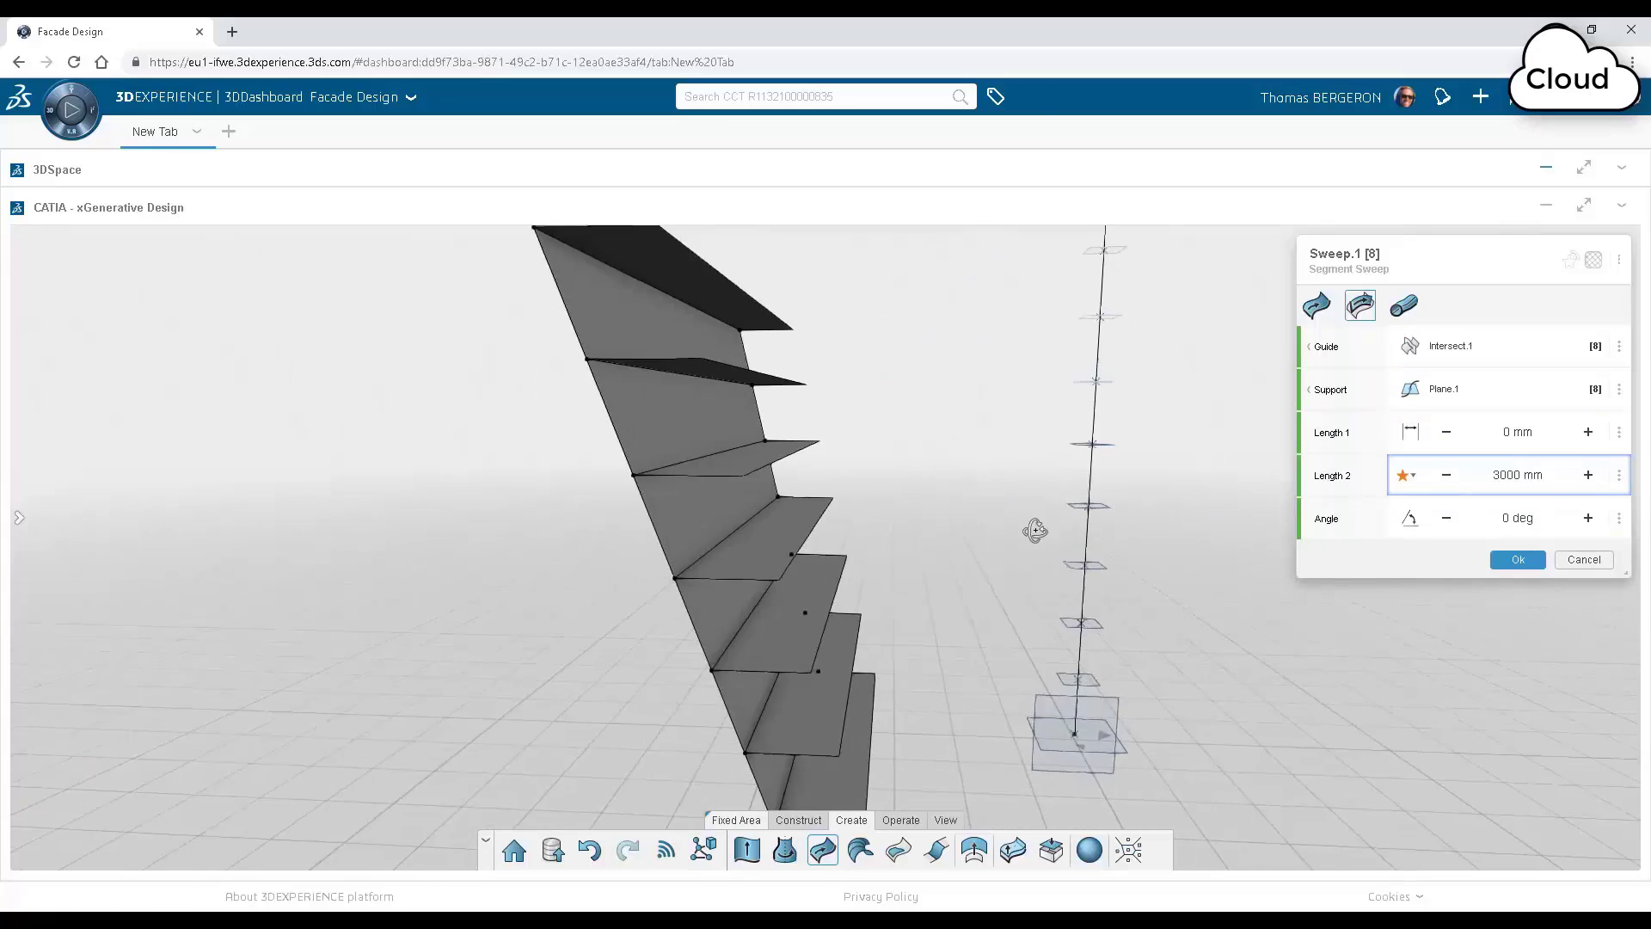
click(1518, 559)
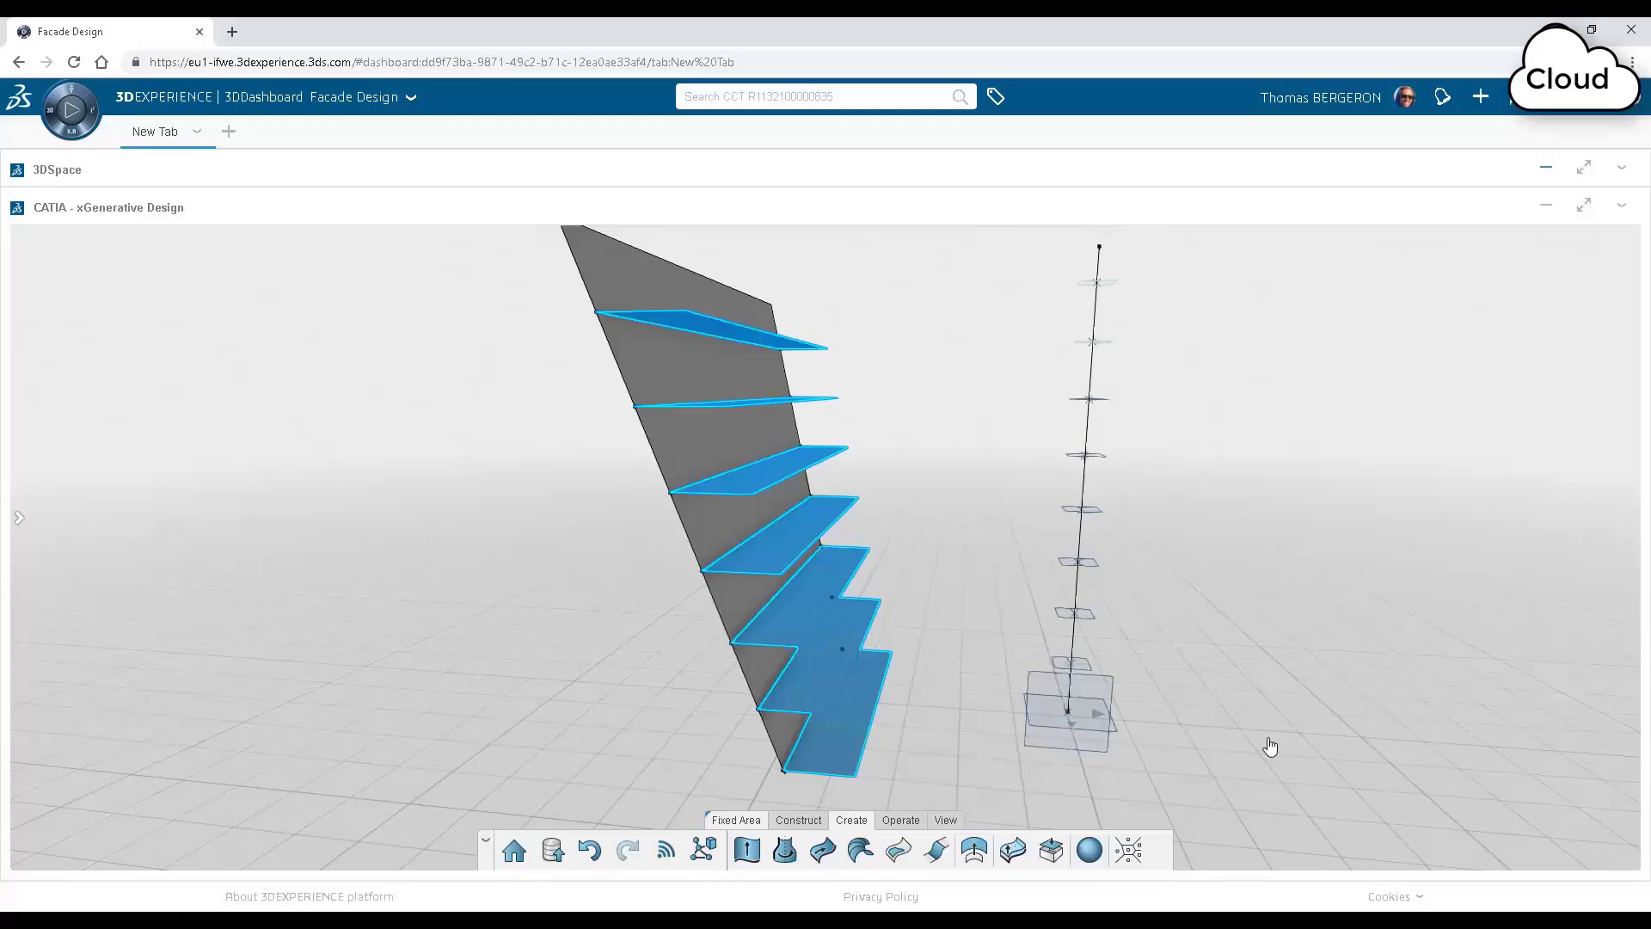
Thicken the swept floor surfaces into slabs with Thick Surface
click(1020, 857)
middle_drag(869, 637, 748, 495)
click(748, 487)
middle_drag(989, 550, 1118, 615)
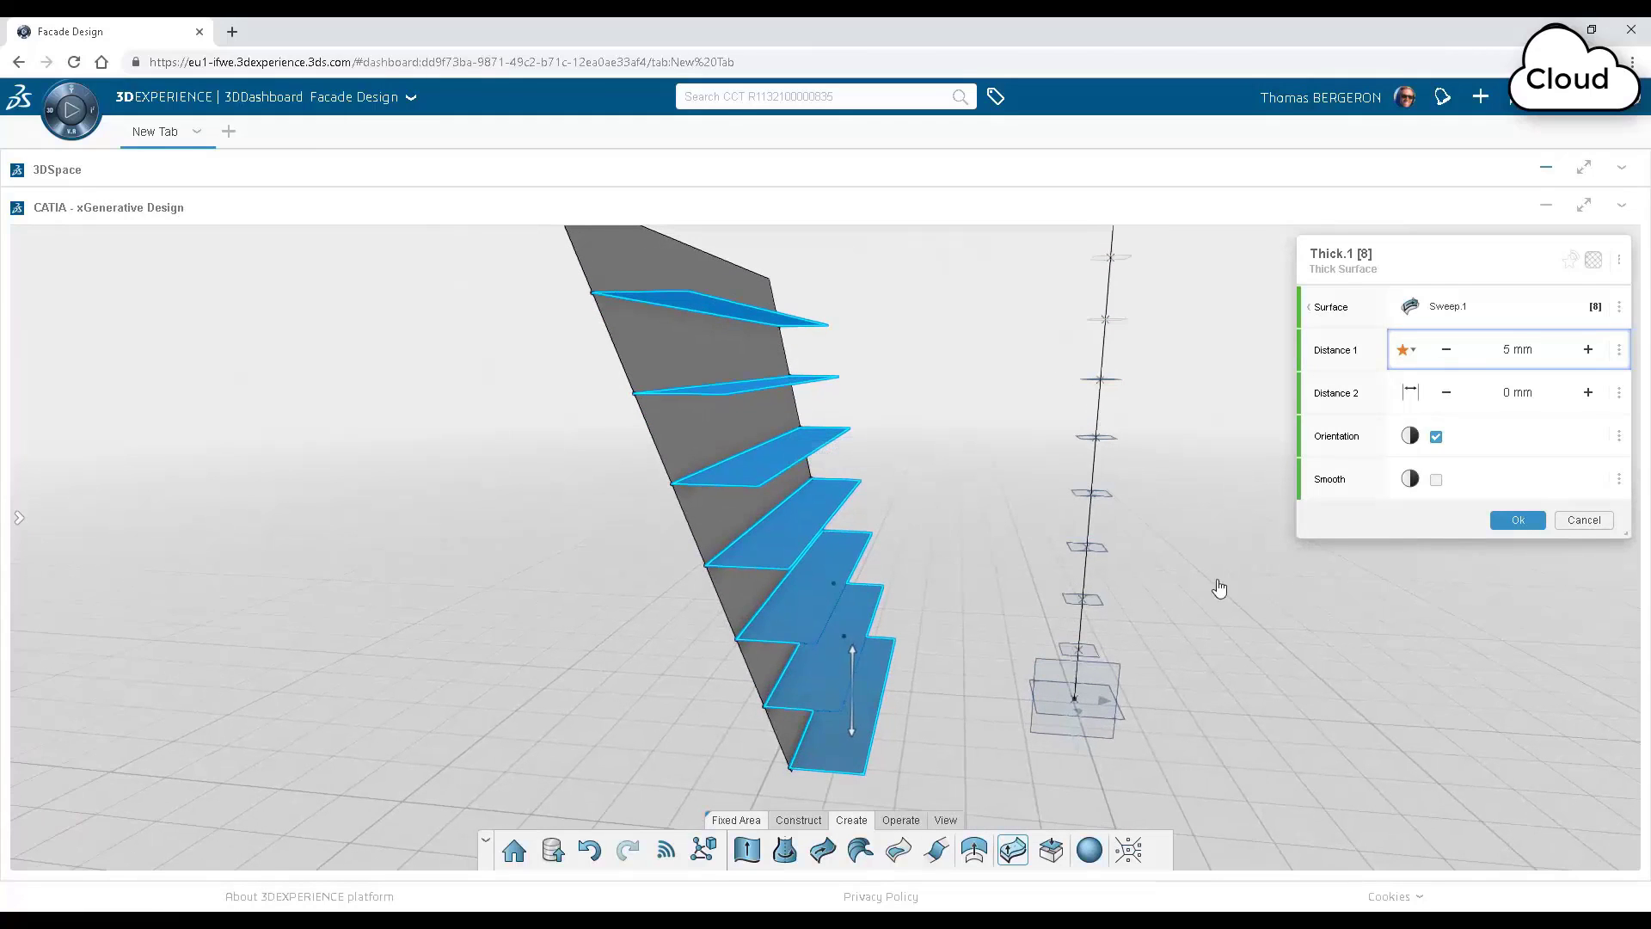
middle_drag(985, 369, 1224, 450)
click(1518, 519)
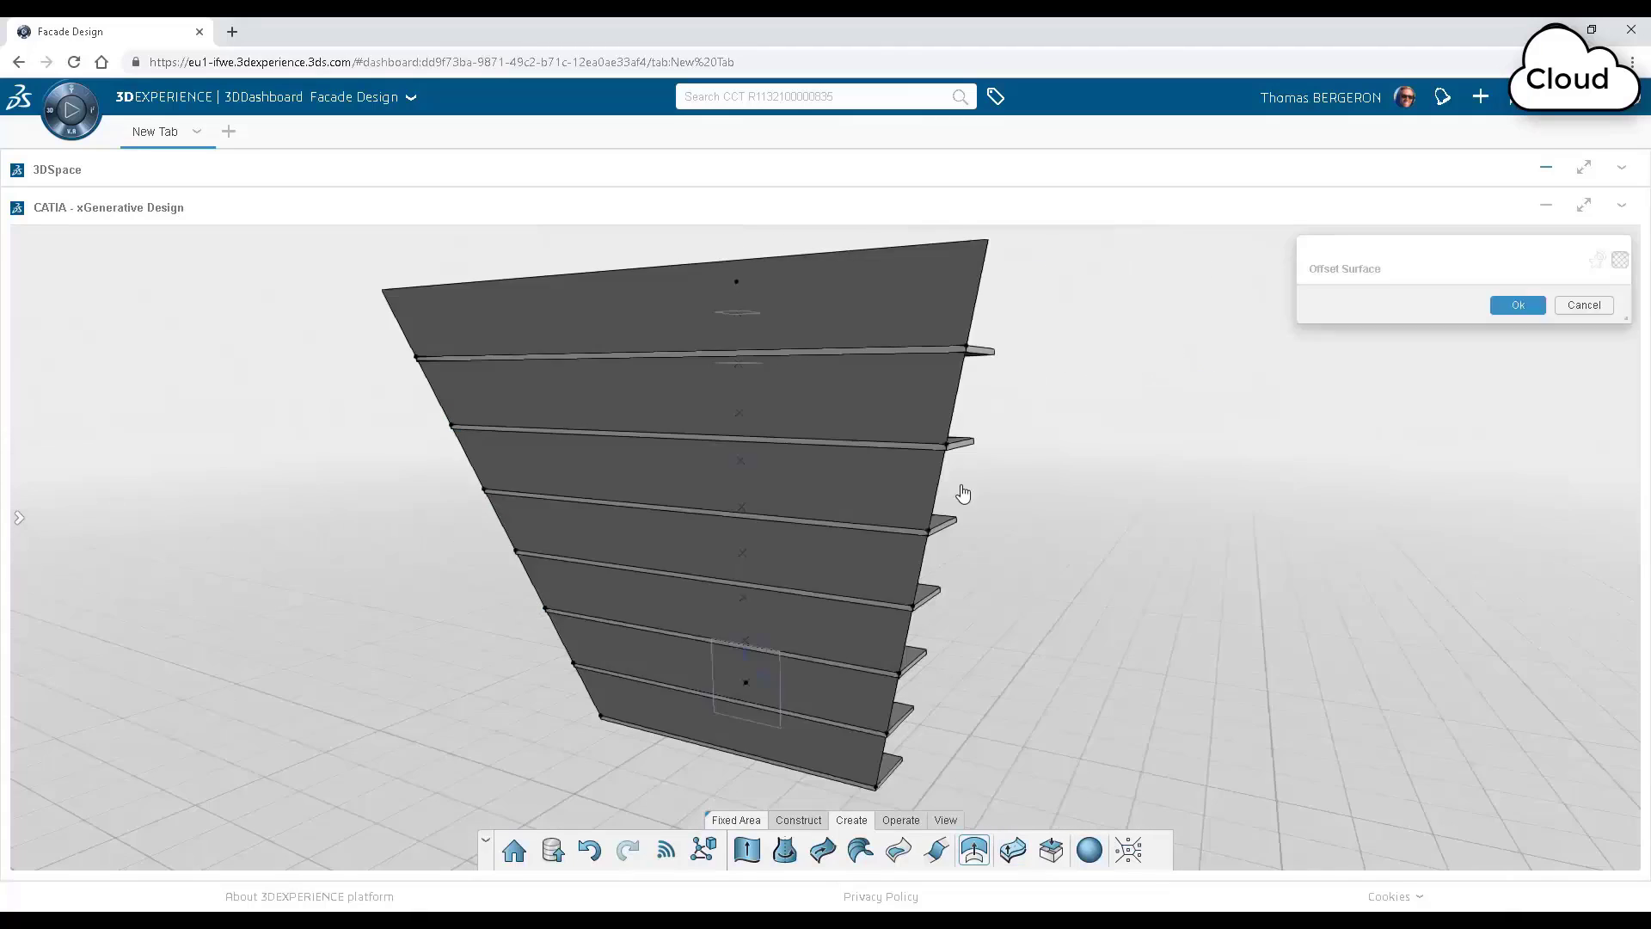
Offset the inclined facade surface outward from the floor slabs
click(922, 493)
middle_drag(1110, 604, 745, 574)
mouse_move(713, 544)
mouse_down()
mouse_move(629, 559)
mouse_move(714, 542)
mouse_up()
click(1518, 391)
Intersect the offset facade surface with the translated horizontal planes
middle_drag(1238, 578, 1029, 619)
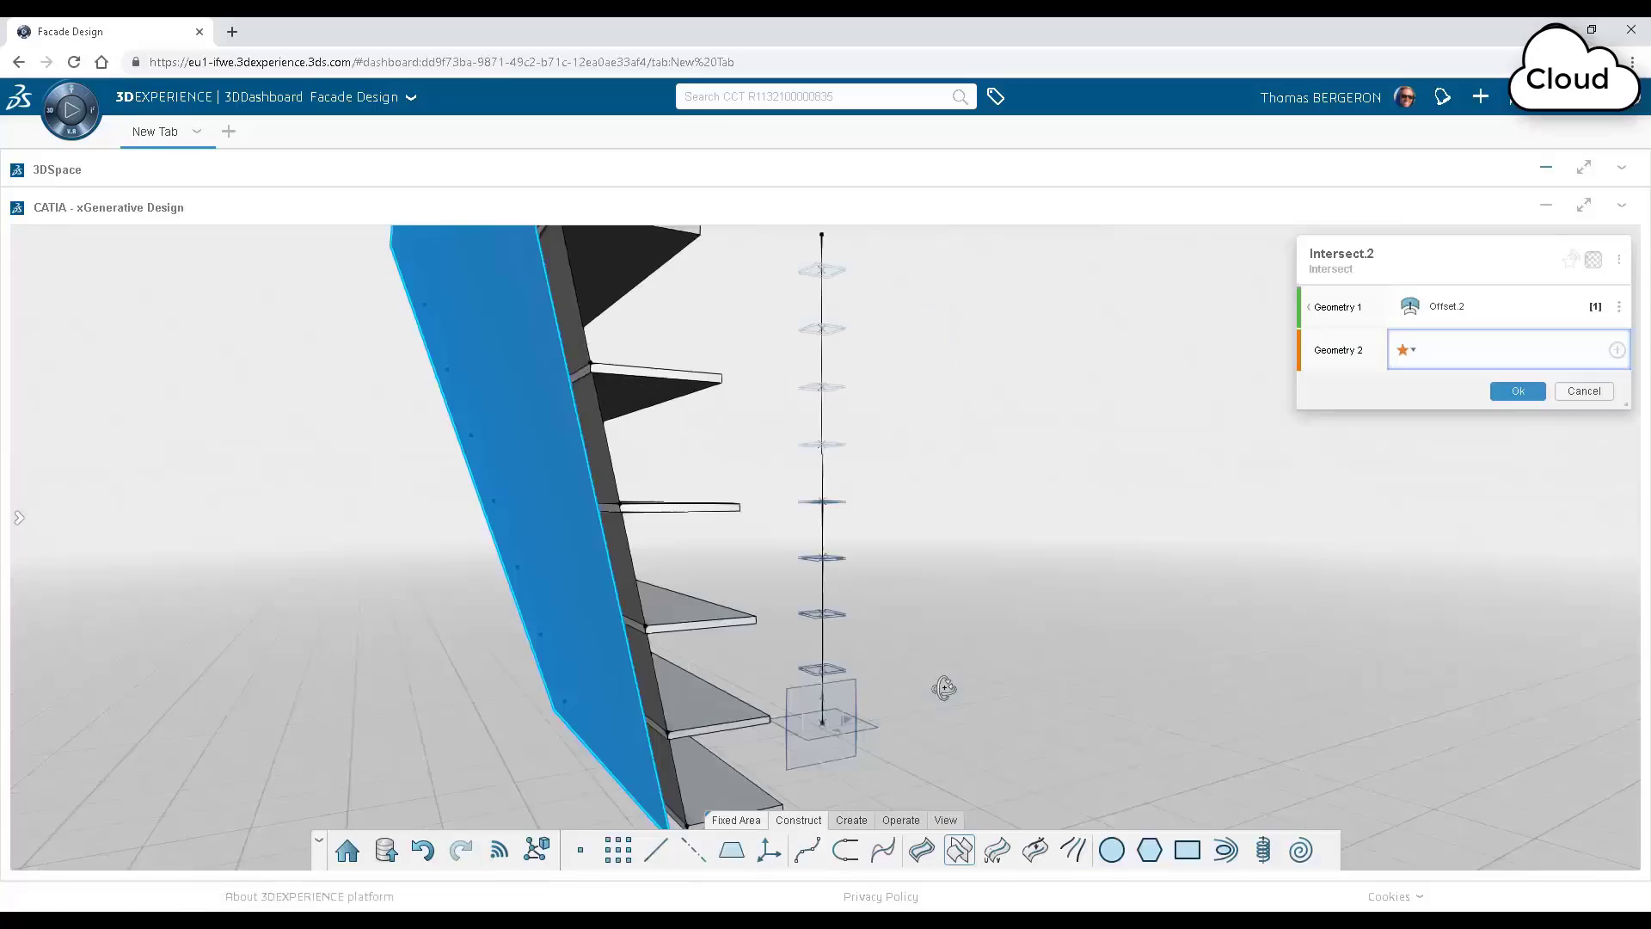
click(840, 571)
middle_drag(977, 619, 1099, 615)
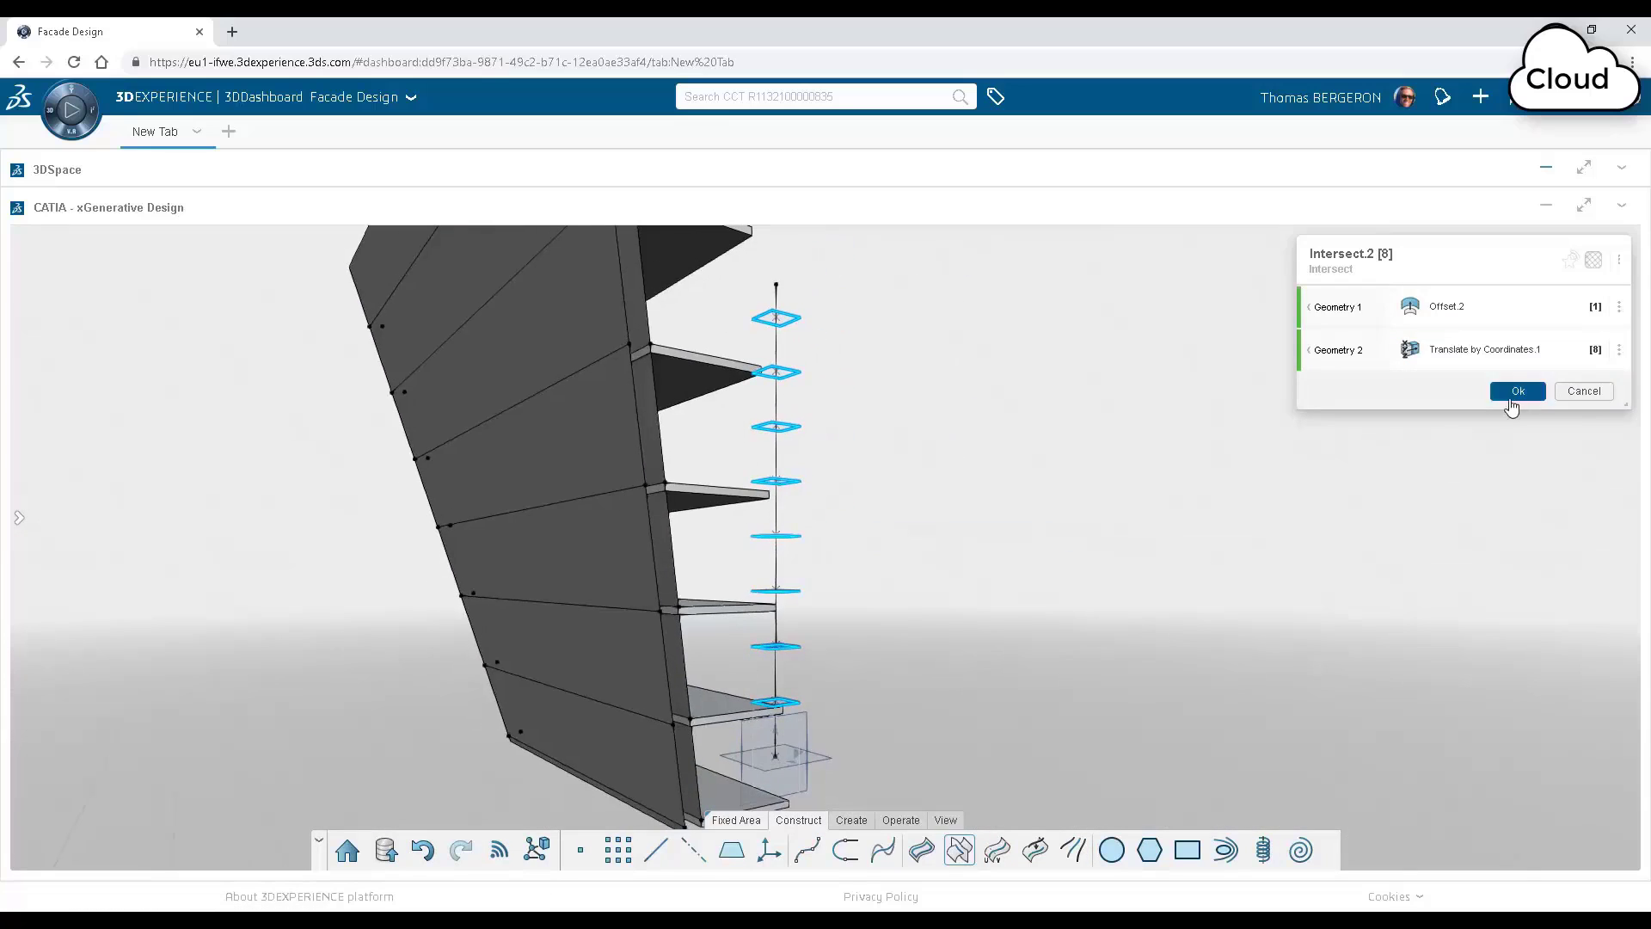
click(1516, 393)
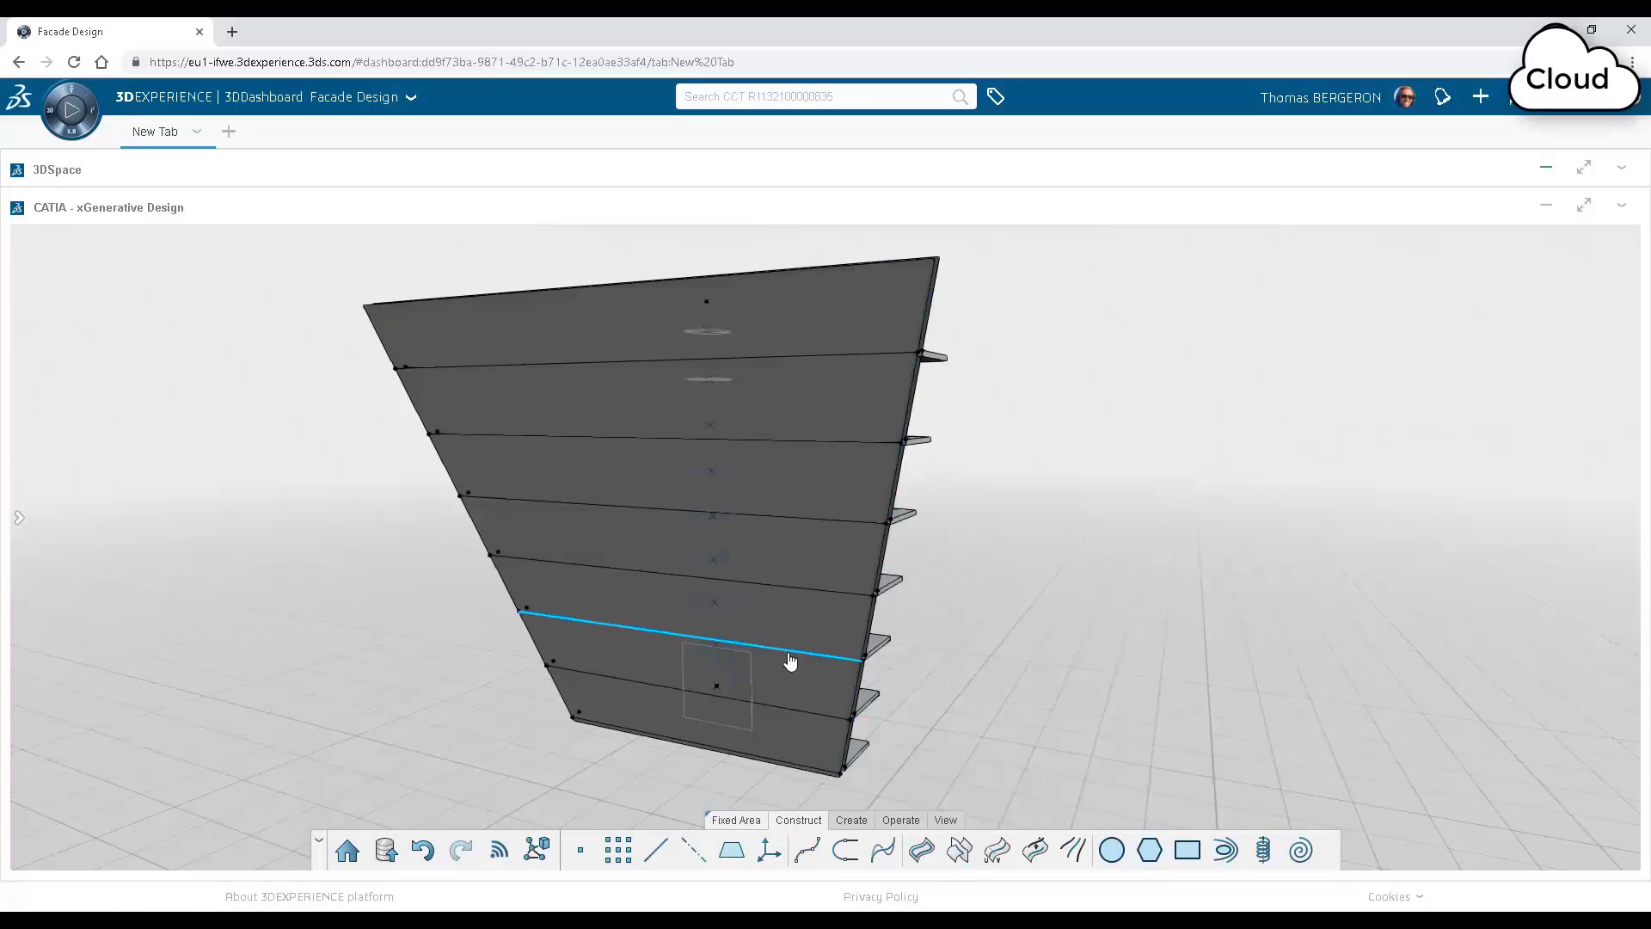
Divide all the intersection lines on the offset facade with a division number of 5
click(791, 659)
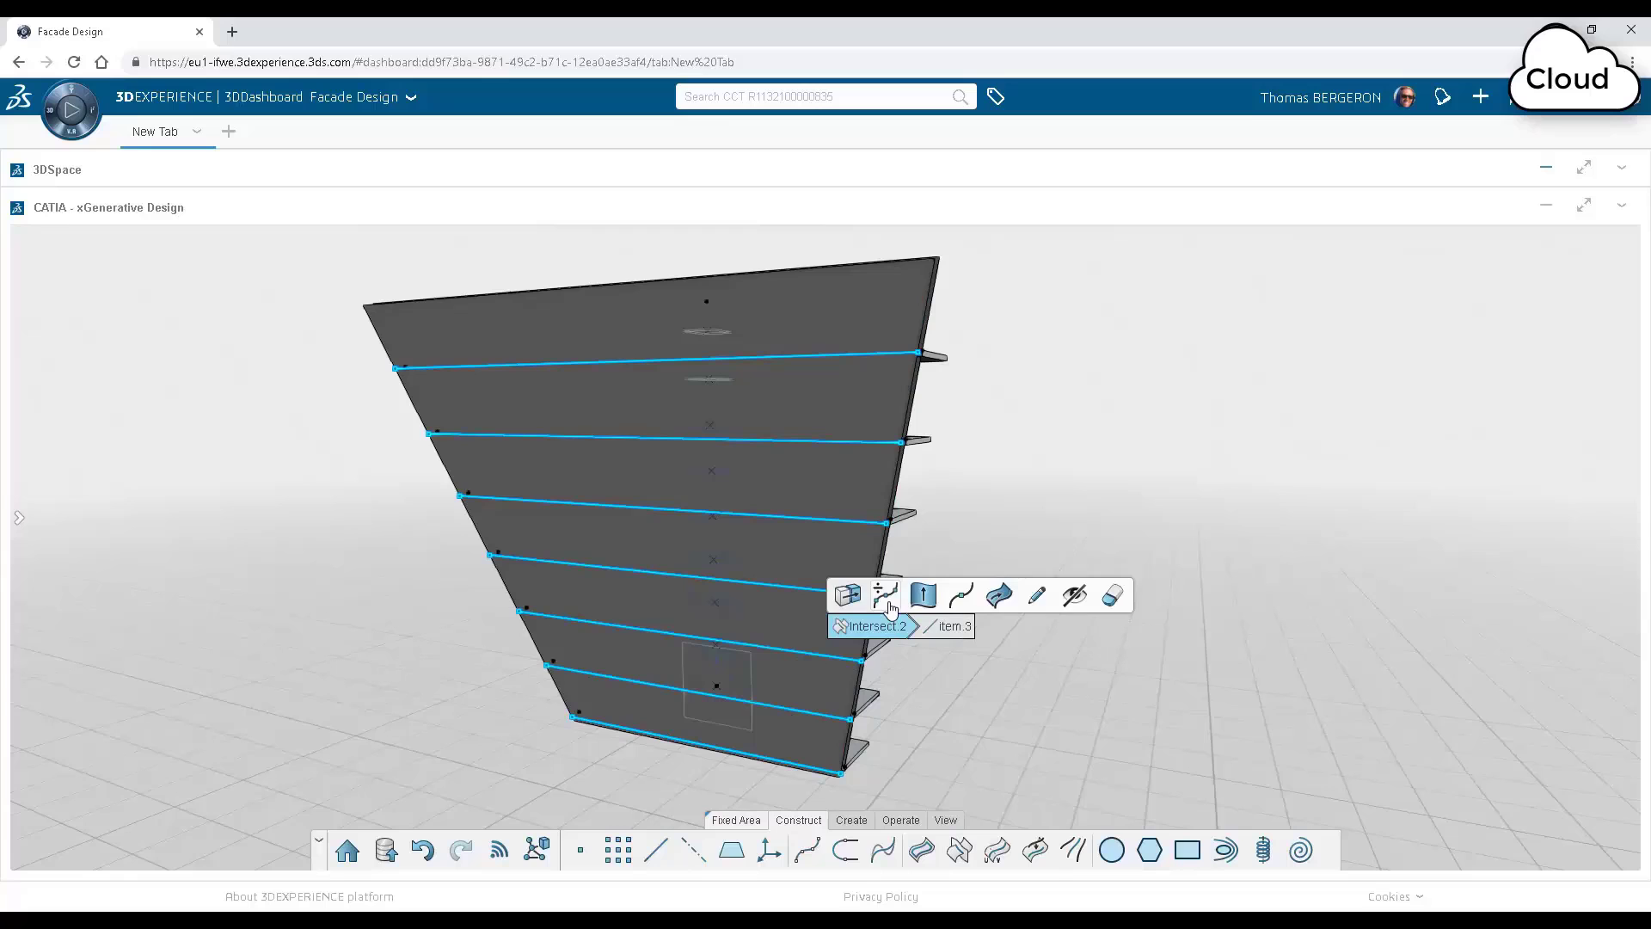
click(887, 596)
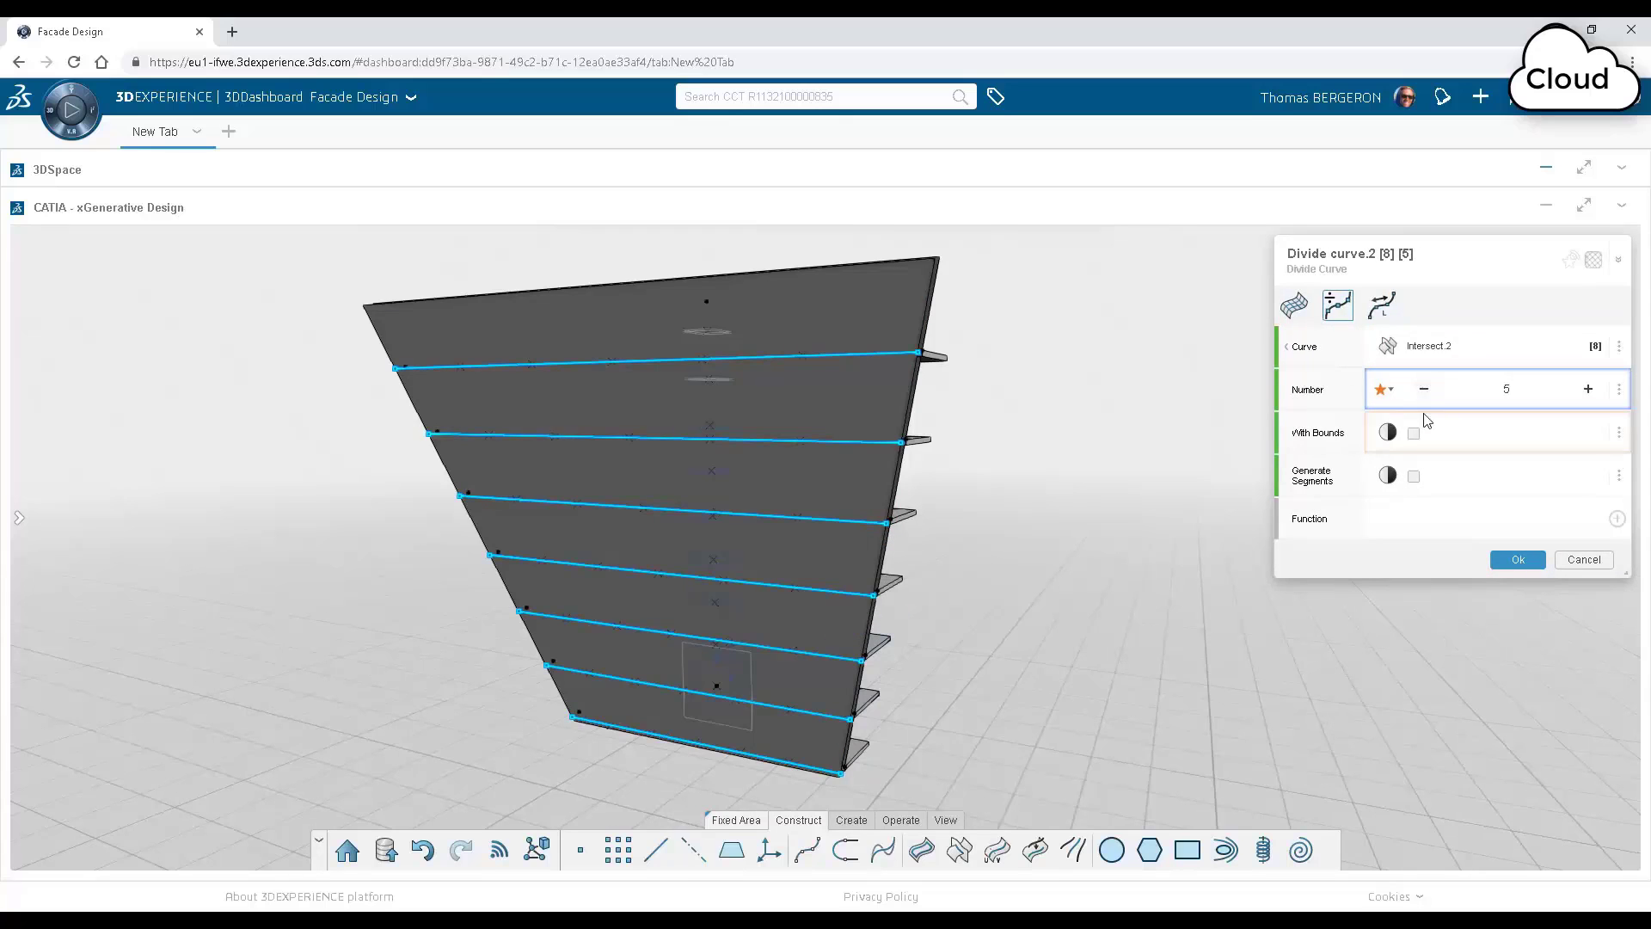
click(1510, 559)
middle_drag(1037, 584, 989, 572)
Open the Graph Editor and split the division points into corner lists with Remove Last and Remove First nodes
click(536, 850)
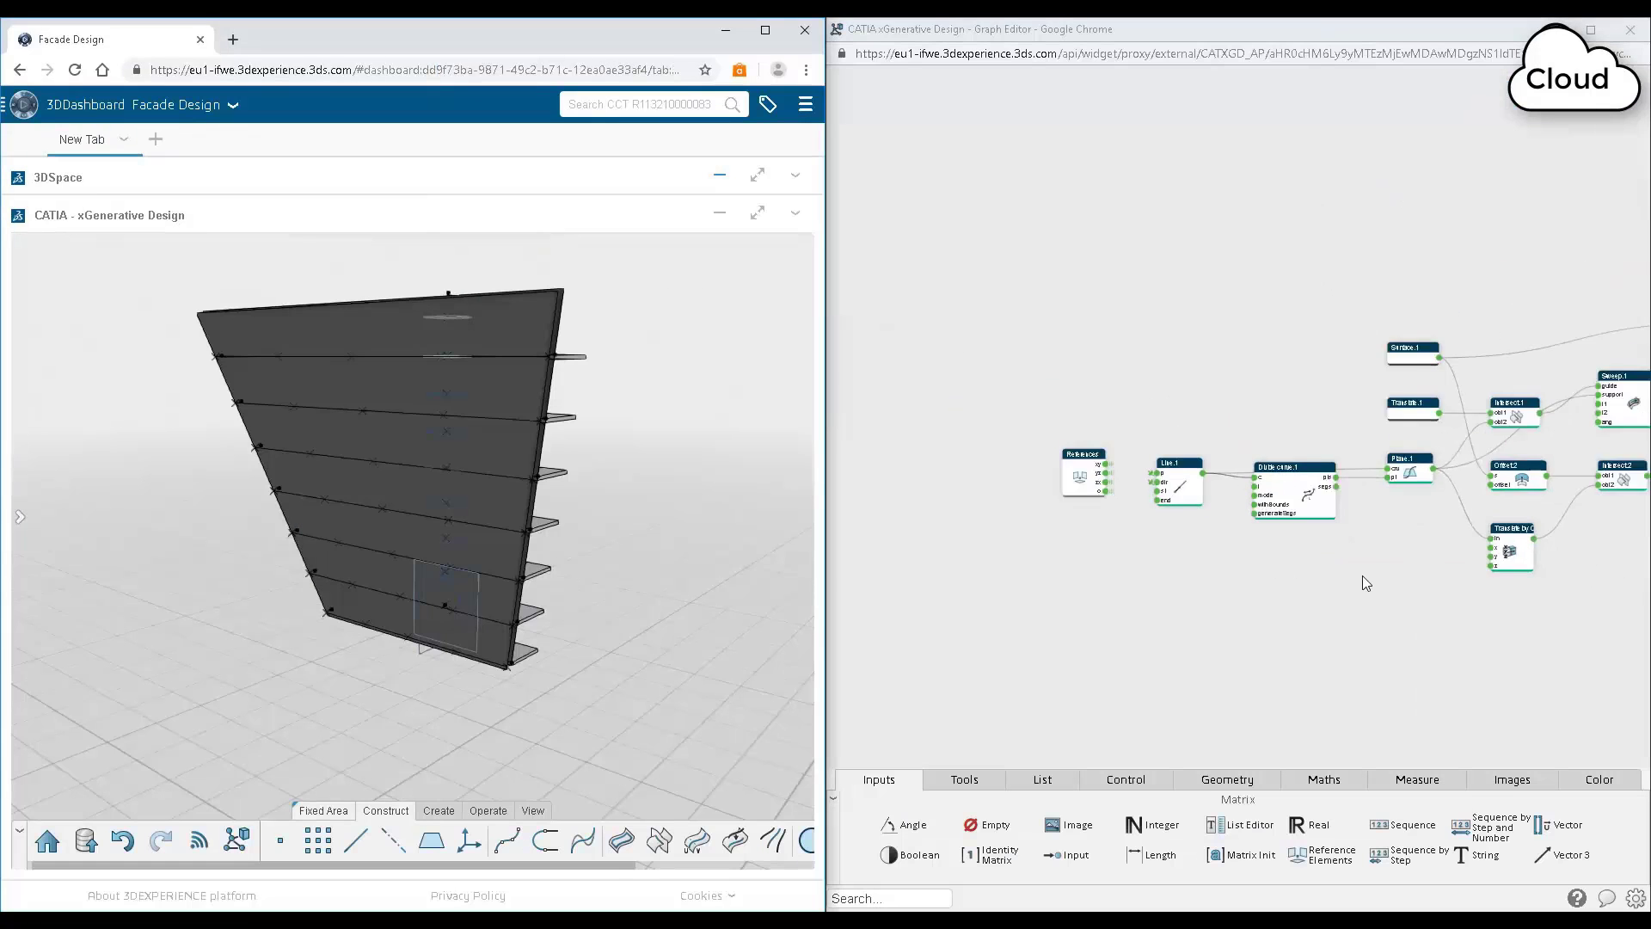
middle_drag(1363, 576, 1192, 595)
scroll(1375, 600, down, 3)
scroll(1374, 600, up, 6)
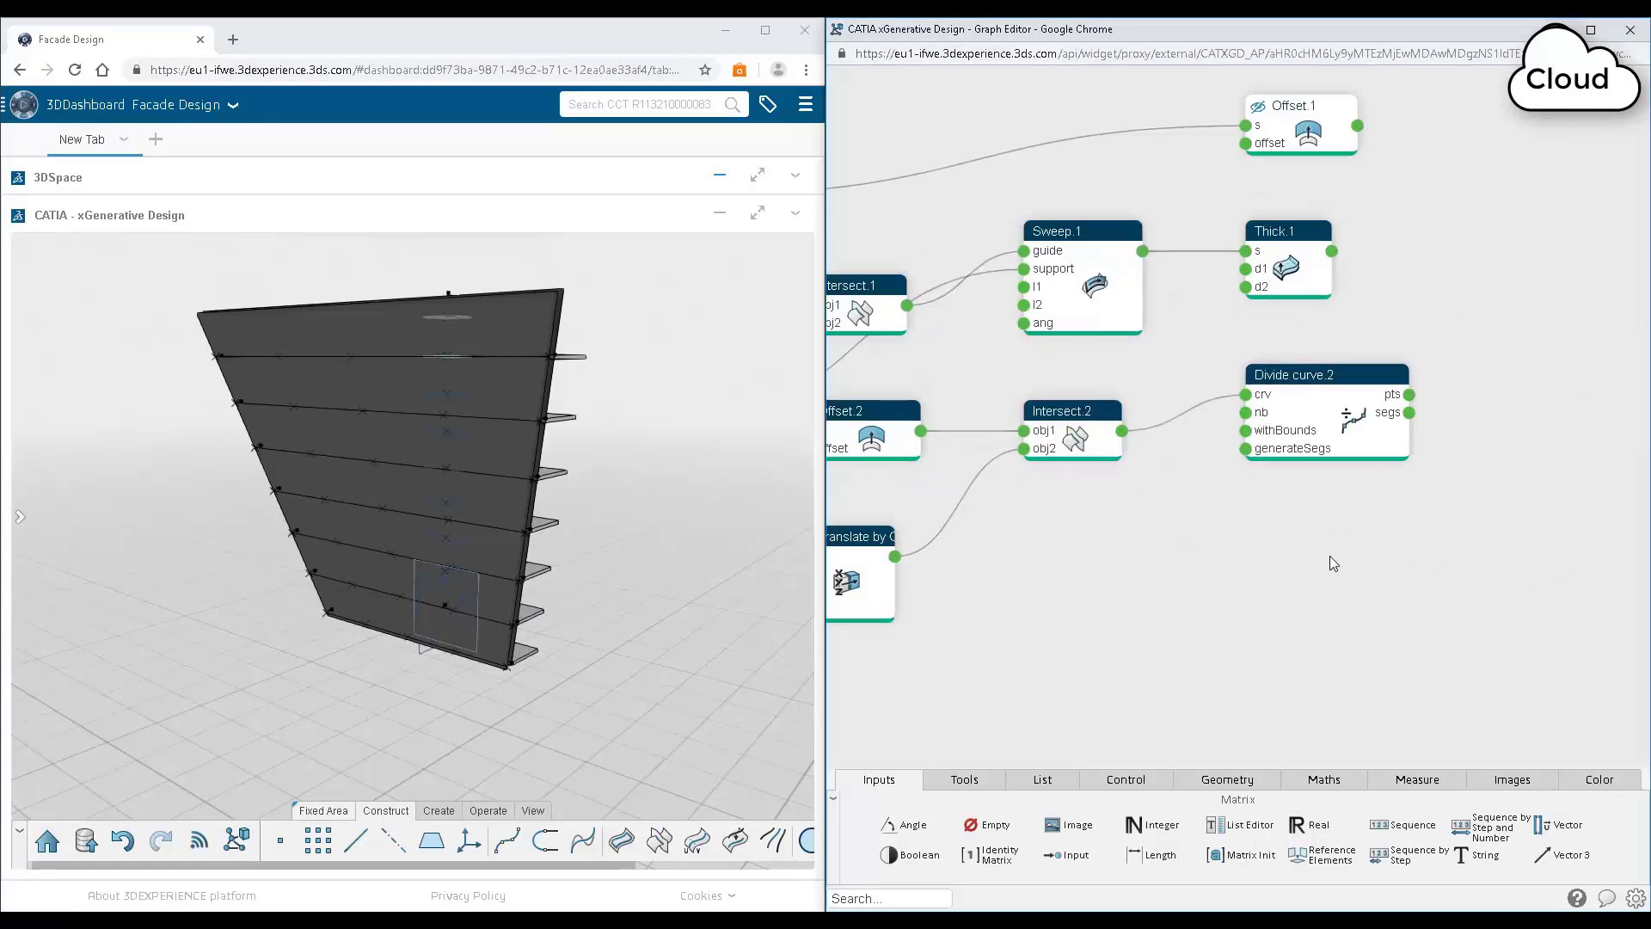
middle_drag(1330, 559, 1198, 663)
middle_drag(482, 597, 581, 512)
scroll(500, 595, down, 3)
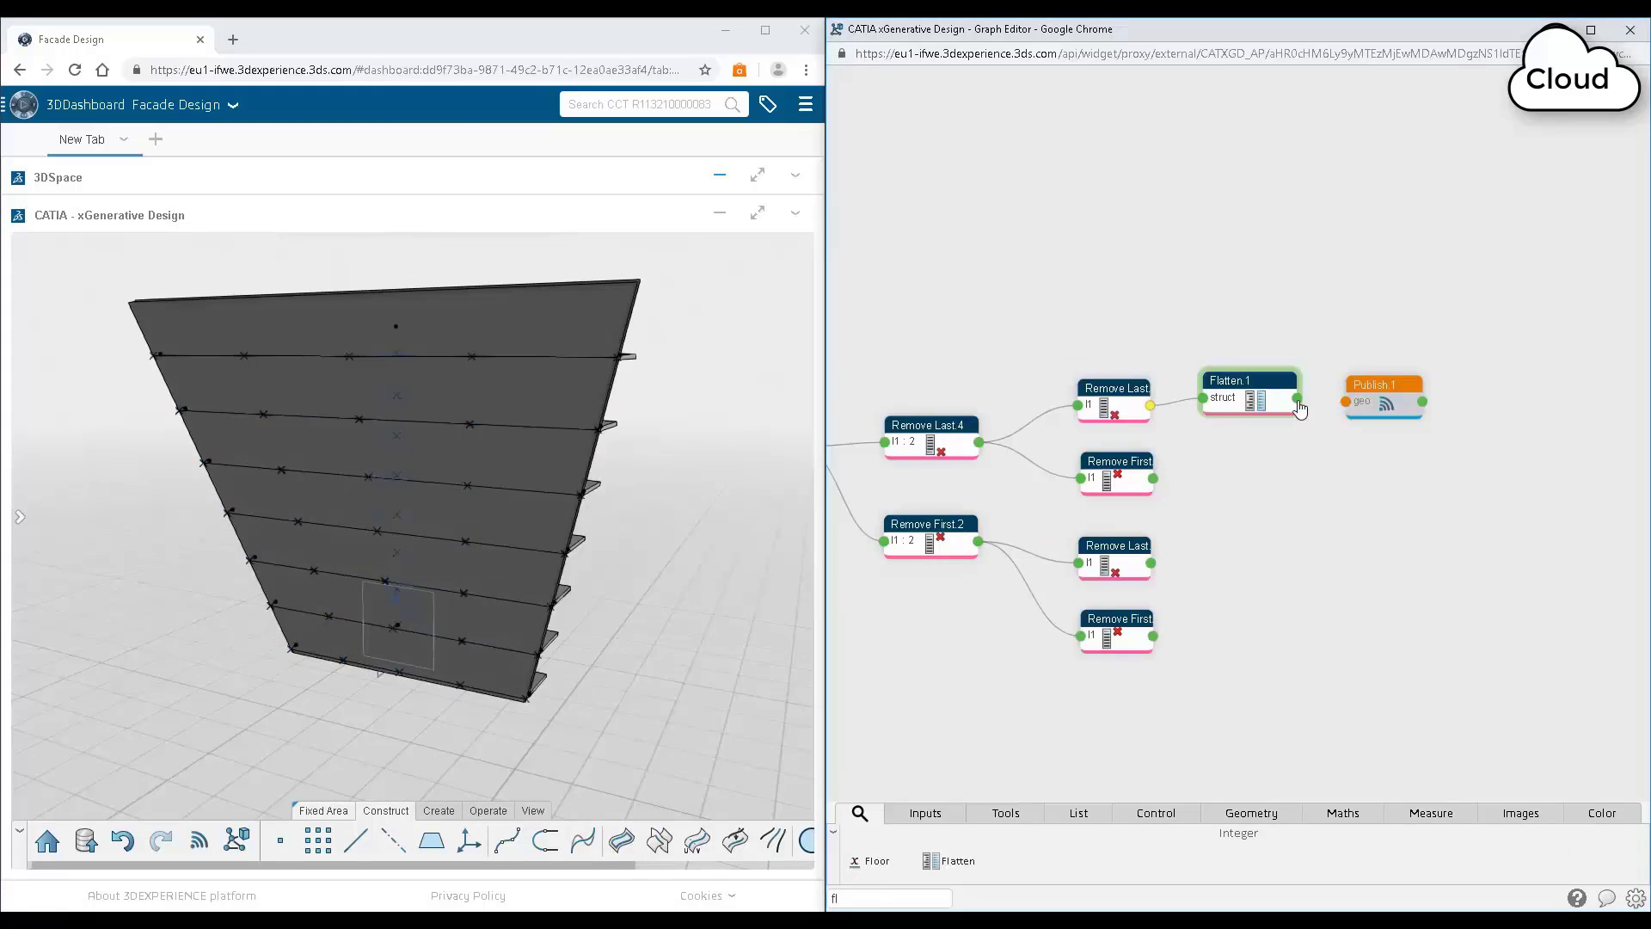
Publish the flattened corner-point lists and combine the four lists in a Build List node
drag(1297, 399, 1346, 402)
drag(1478, 332, 1184, 478)
click(1192, 511)
drag(1322, 442, 1322, 506)
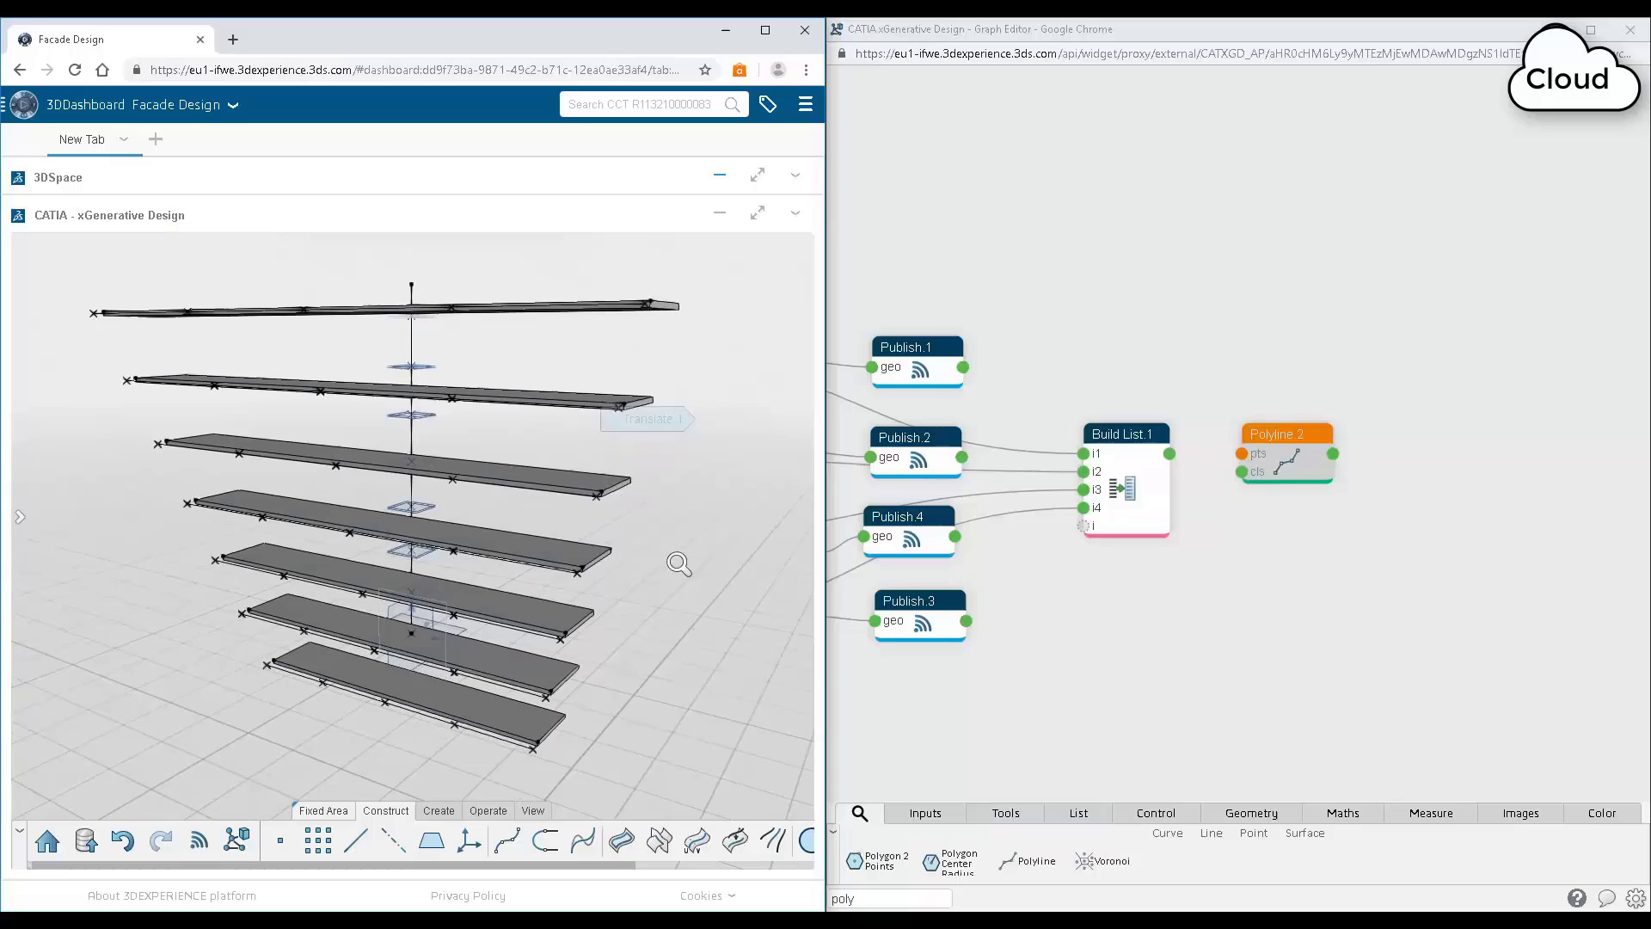
Connect the Build List output to the Polyline node's points and preview individual panel outlines from its values
drag(1169, 453, 1242, 453)
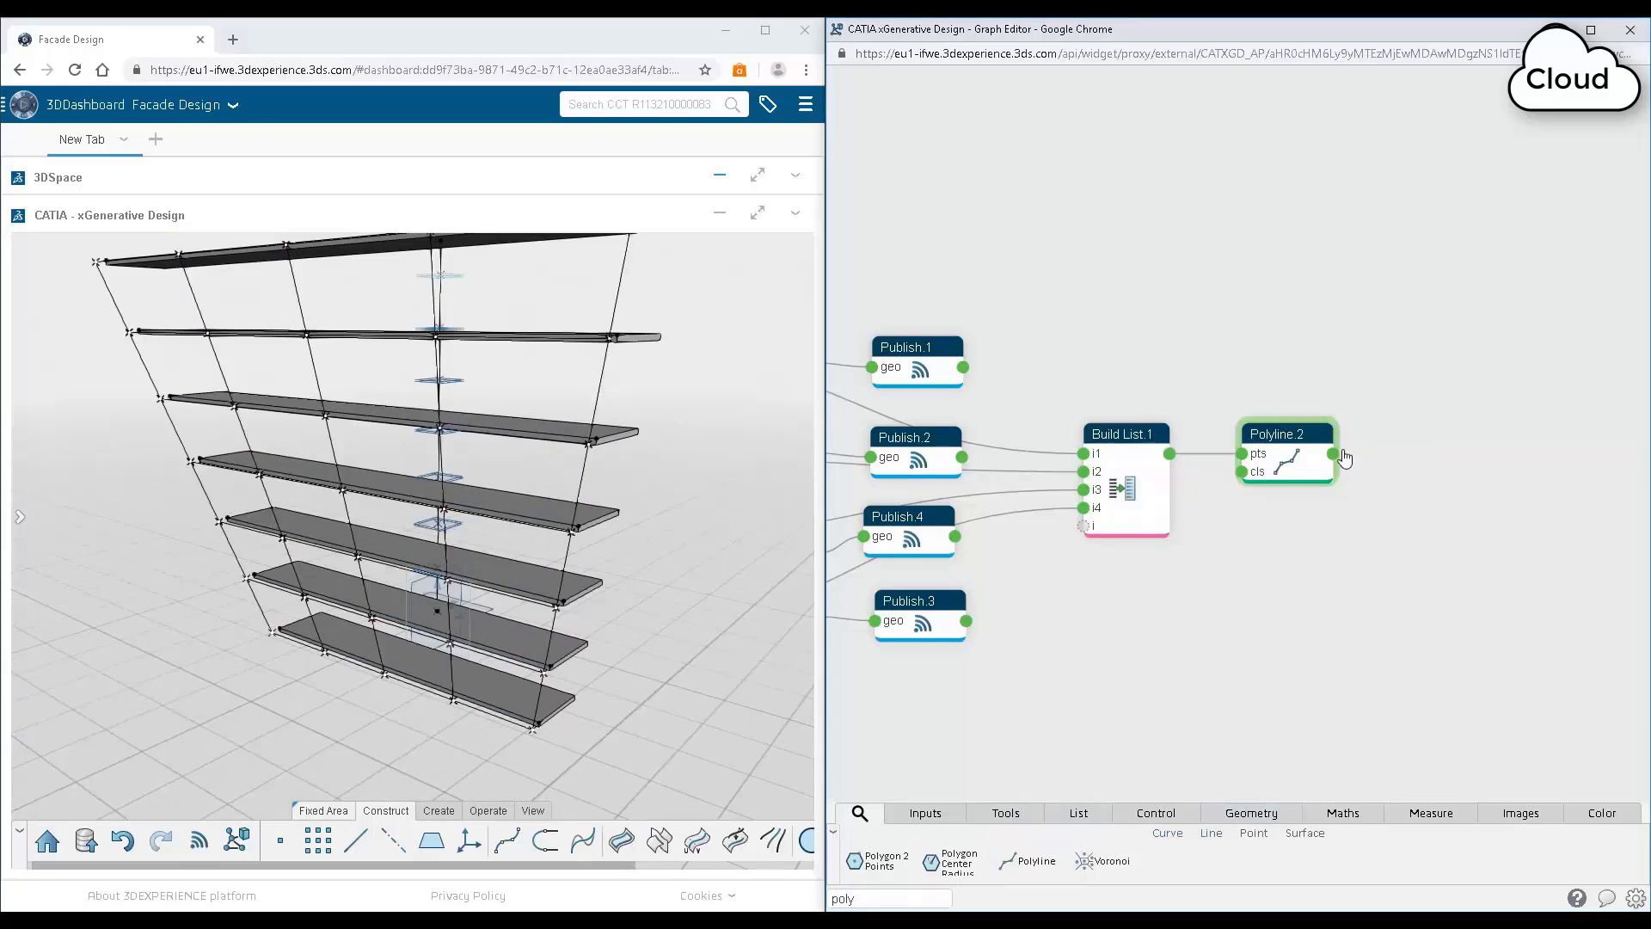
click(1340, 455)
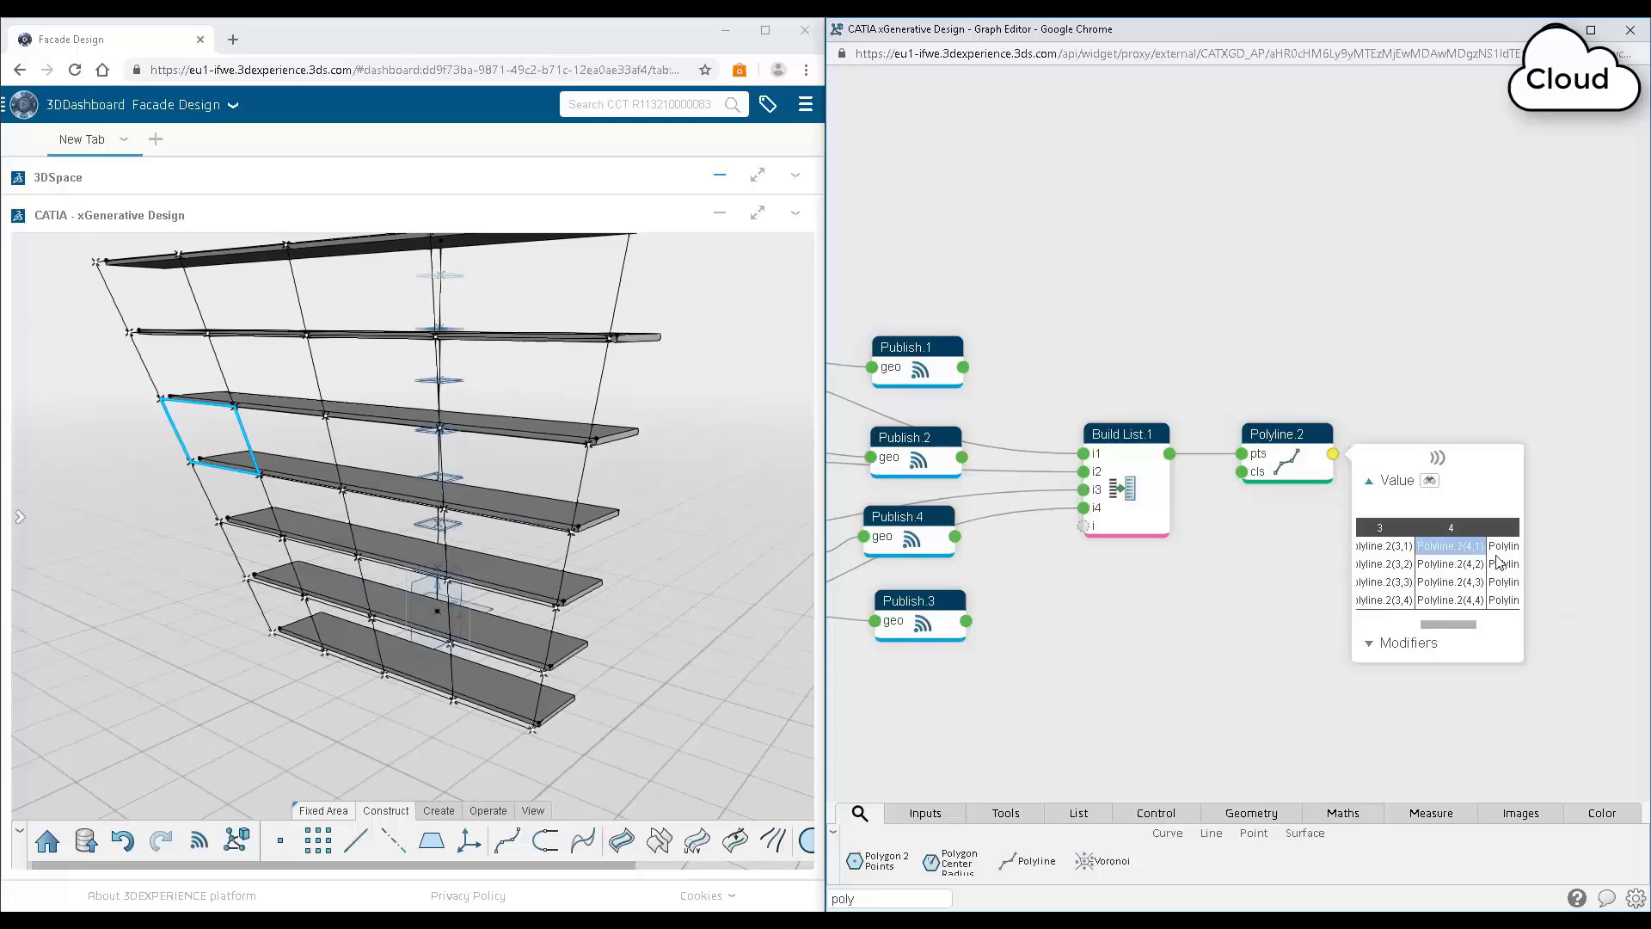
click(1220, 629)
drag(1296, 426, 1283, 430)
Fill the panel outlines with a Fill node and add a Curve Parallel node fed by the polylines and fills
click(903, 898)
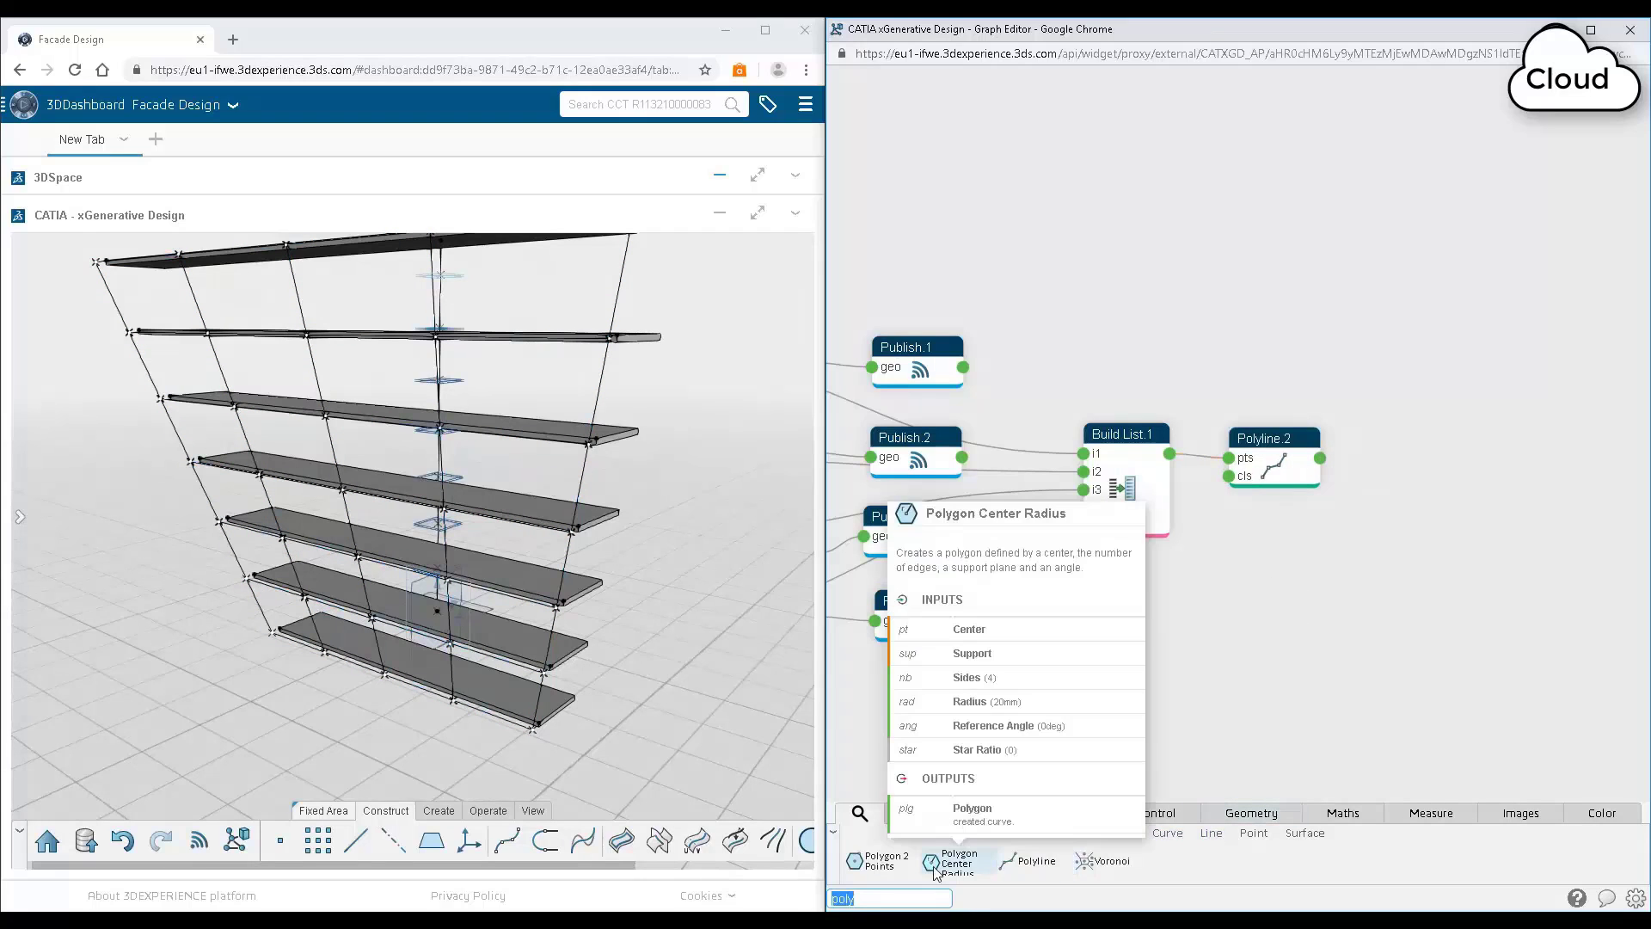
text(fil)
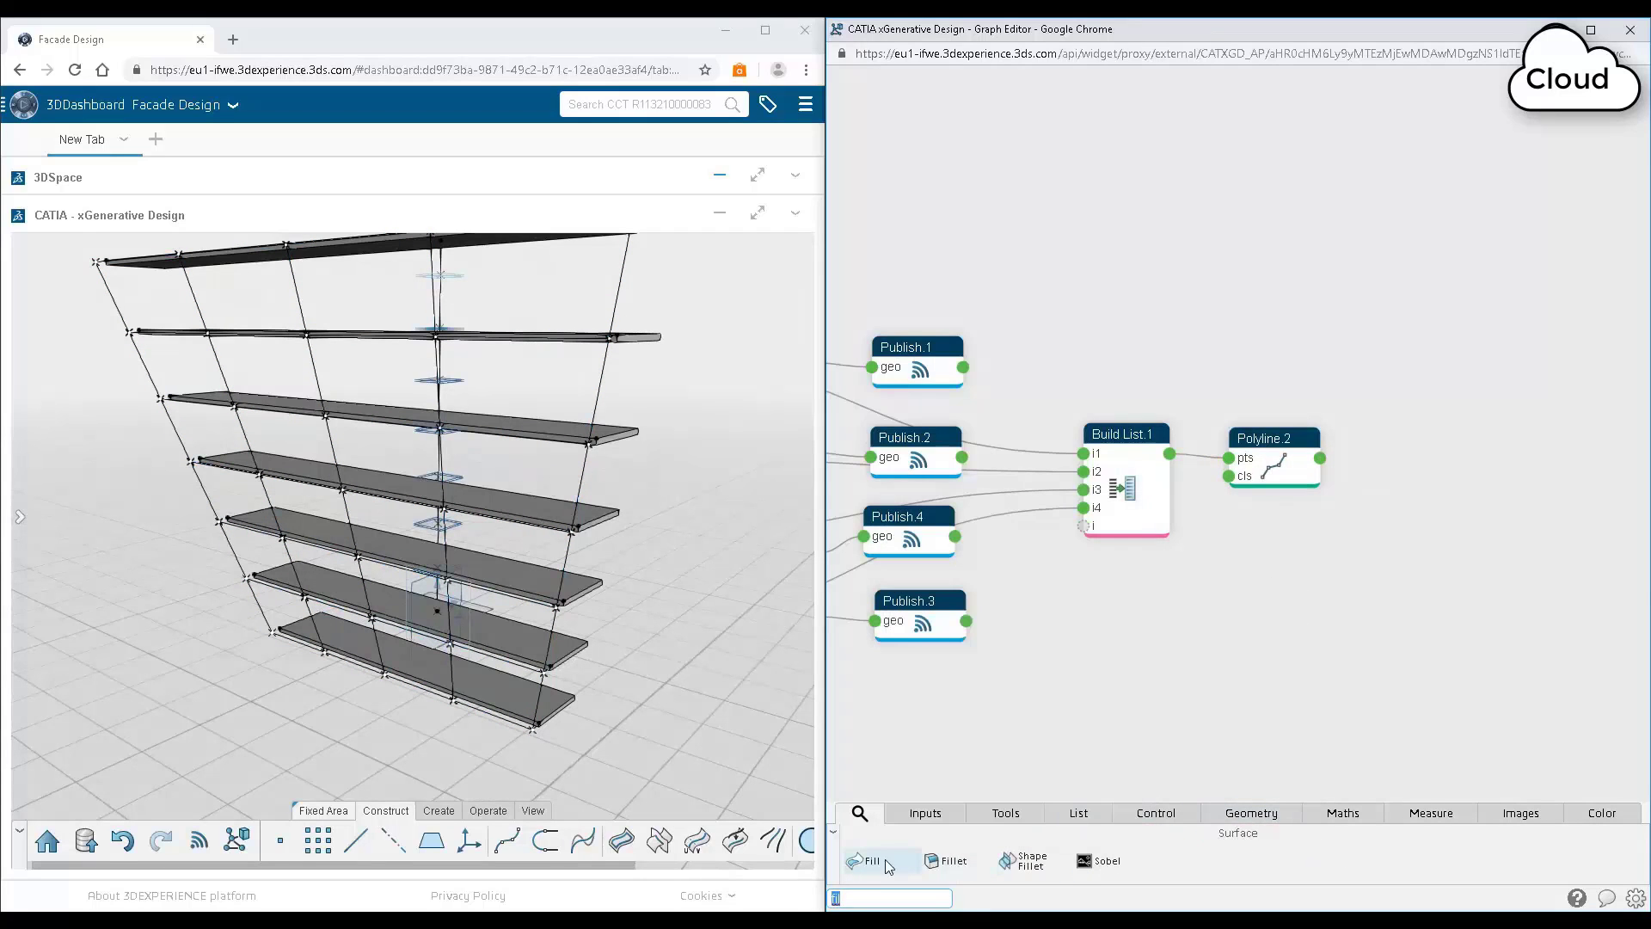
drag(886, 867, 1364, 467)
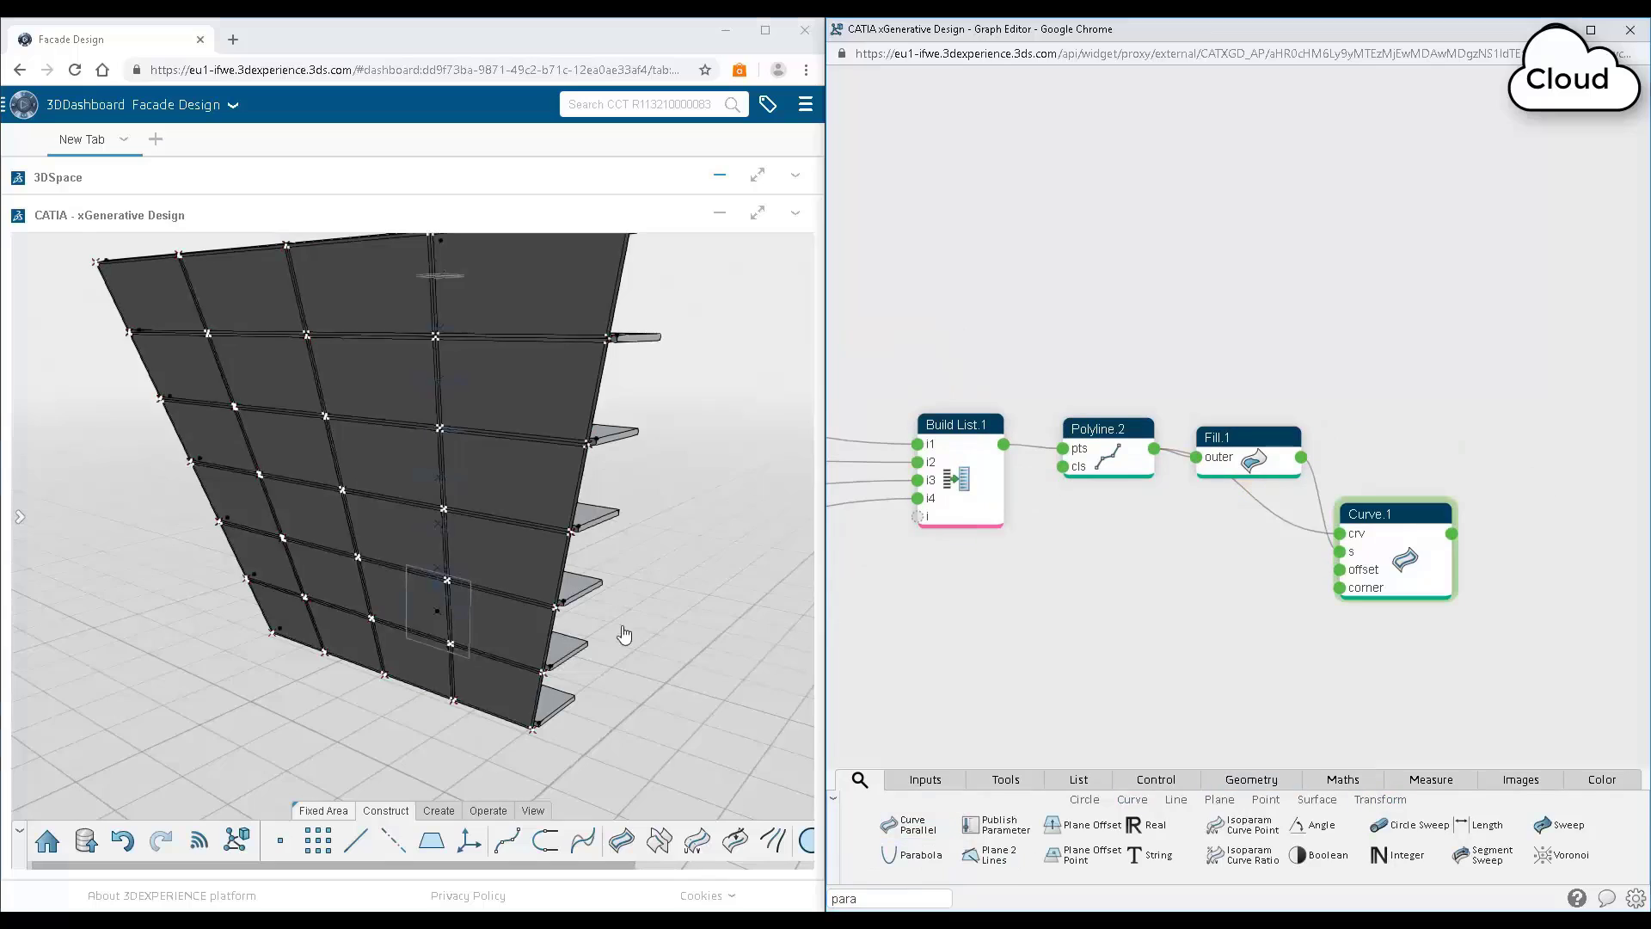
click(626, 634)
scroll(627, 634, up, 3)
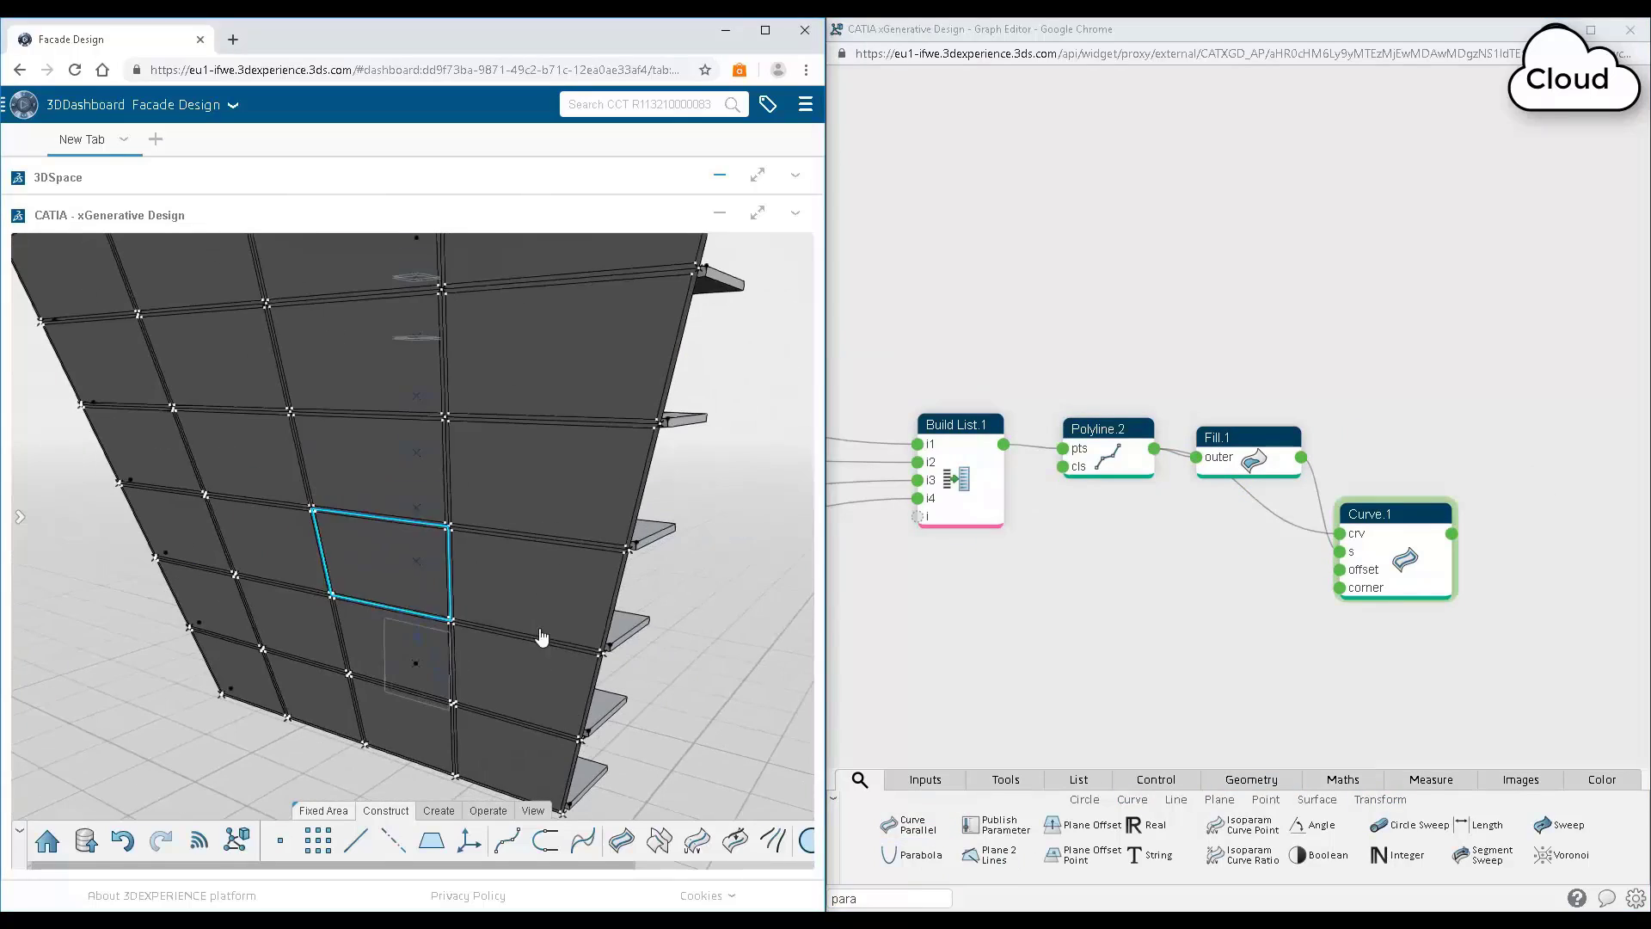
Add a Split node that cuts the Fill surfaces with the parallel curves, and hide the original Fill
click(1060, 707)
drag(867, 860, 1394, 482)
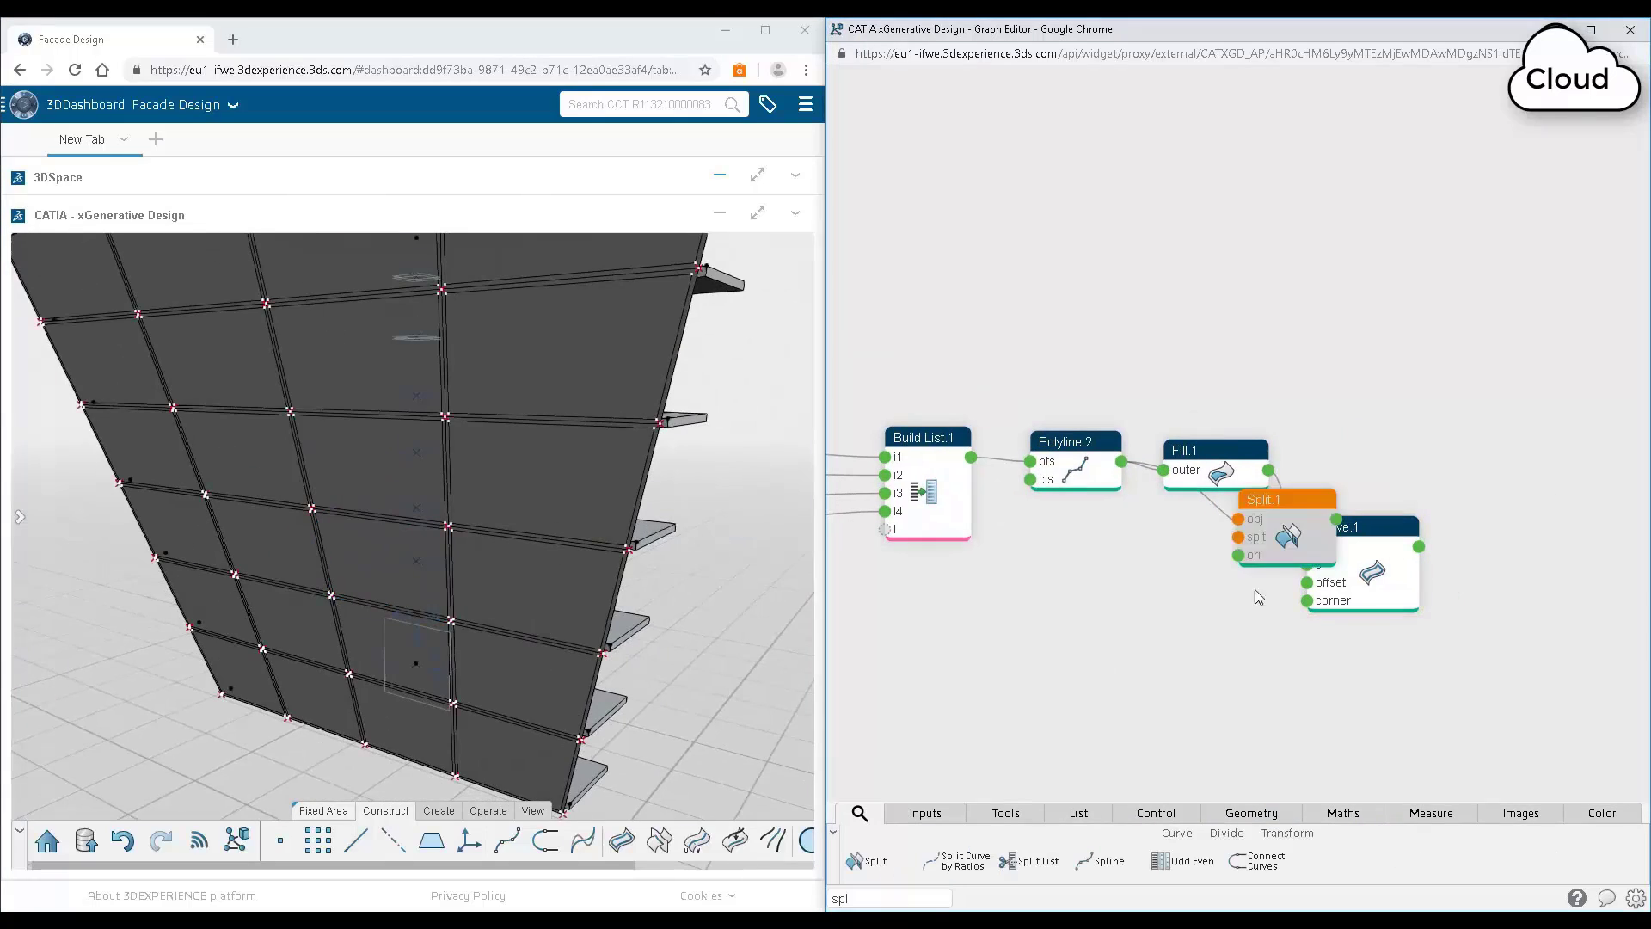
drag(1268, 469, 1376, 417)
drag(1418, 546, 1376, 435)
drag(1418, 392, 1496, 401)
click(1238, 473)
click(1141, 548)
middle_drag(635, 577, 401, 599)
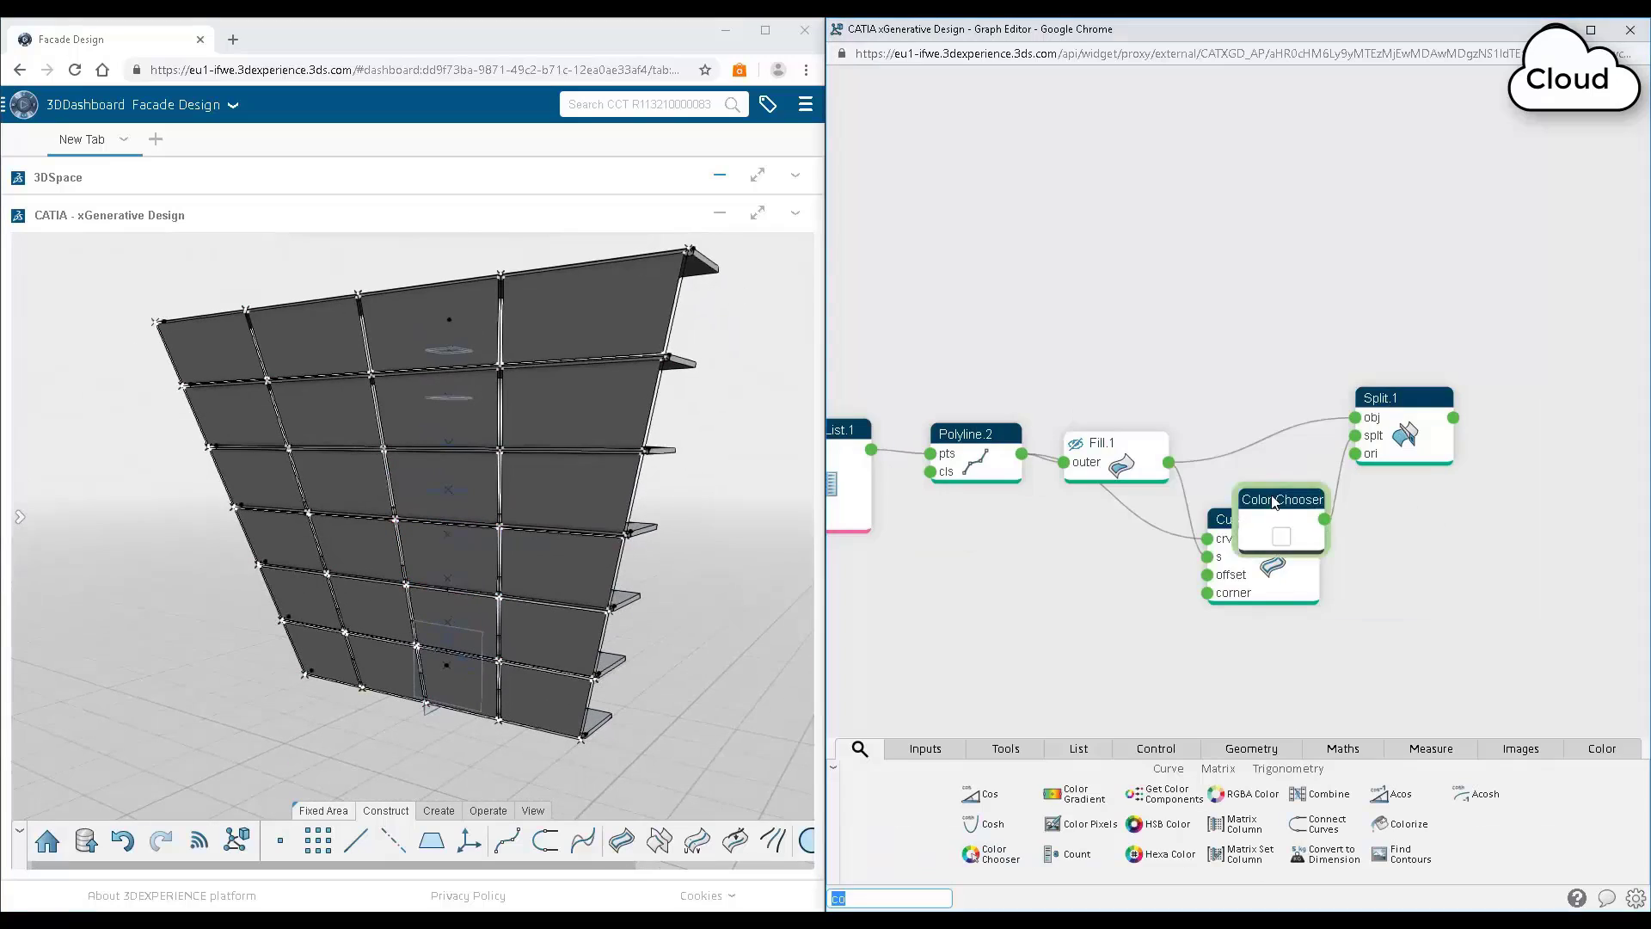
Add a light blue Color Chooser and colorize the Split output with it for the glass panels
drag(980, 854, 1376, 292)
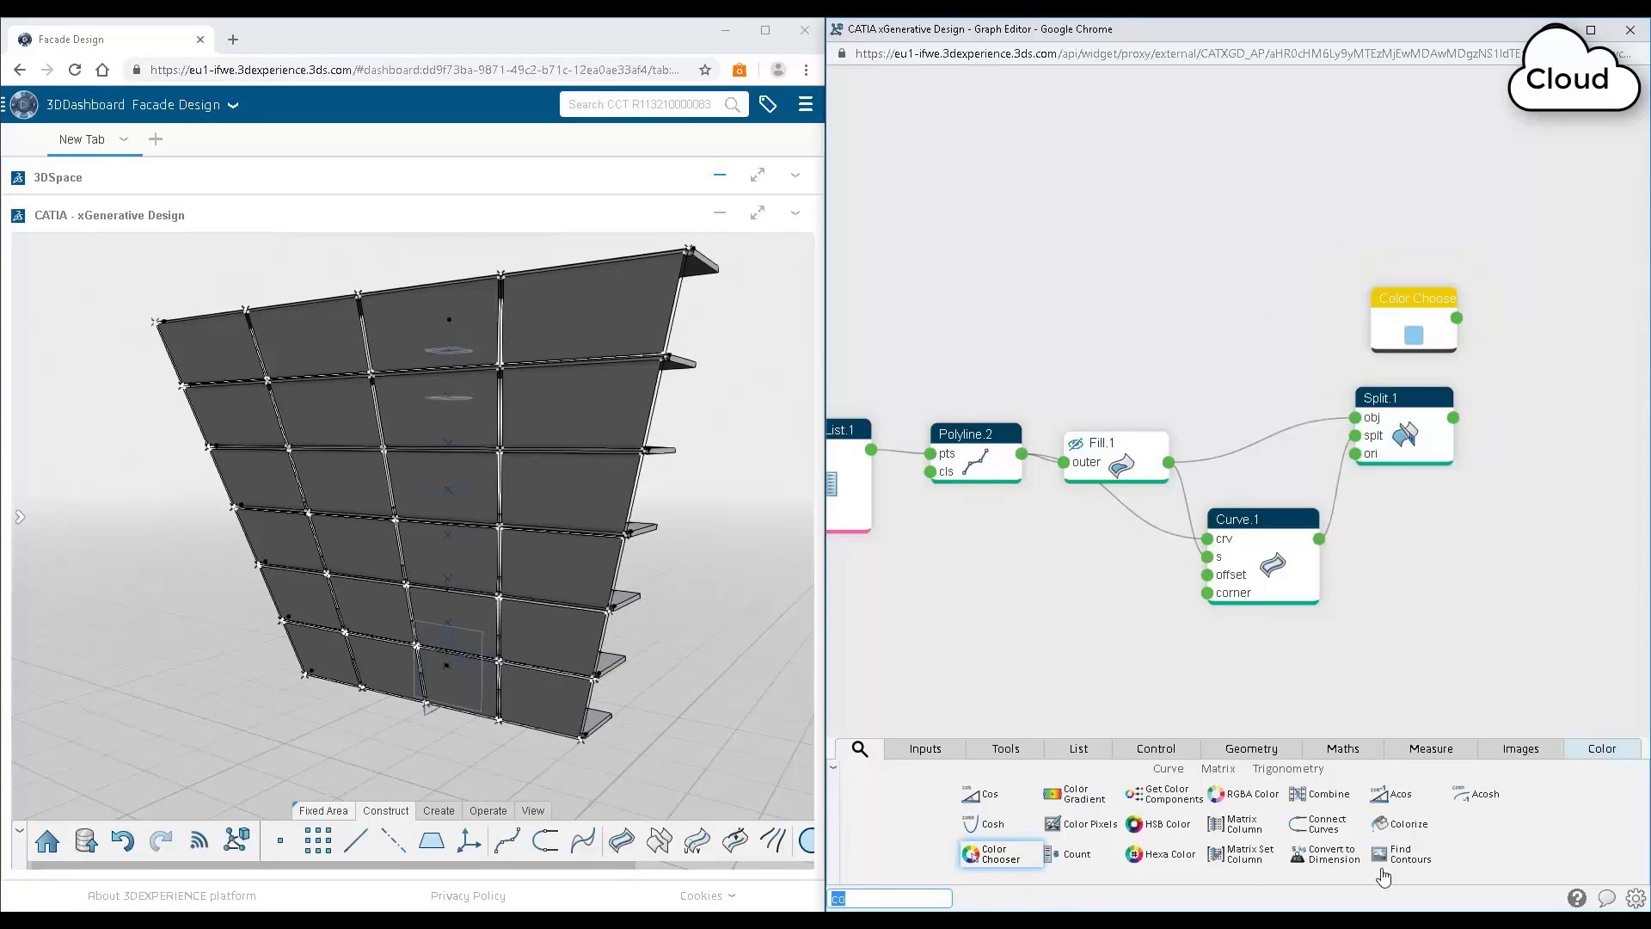
drag(1566, 383, 1567, 379)
drag(1453, 417, 1504, 401)
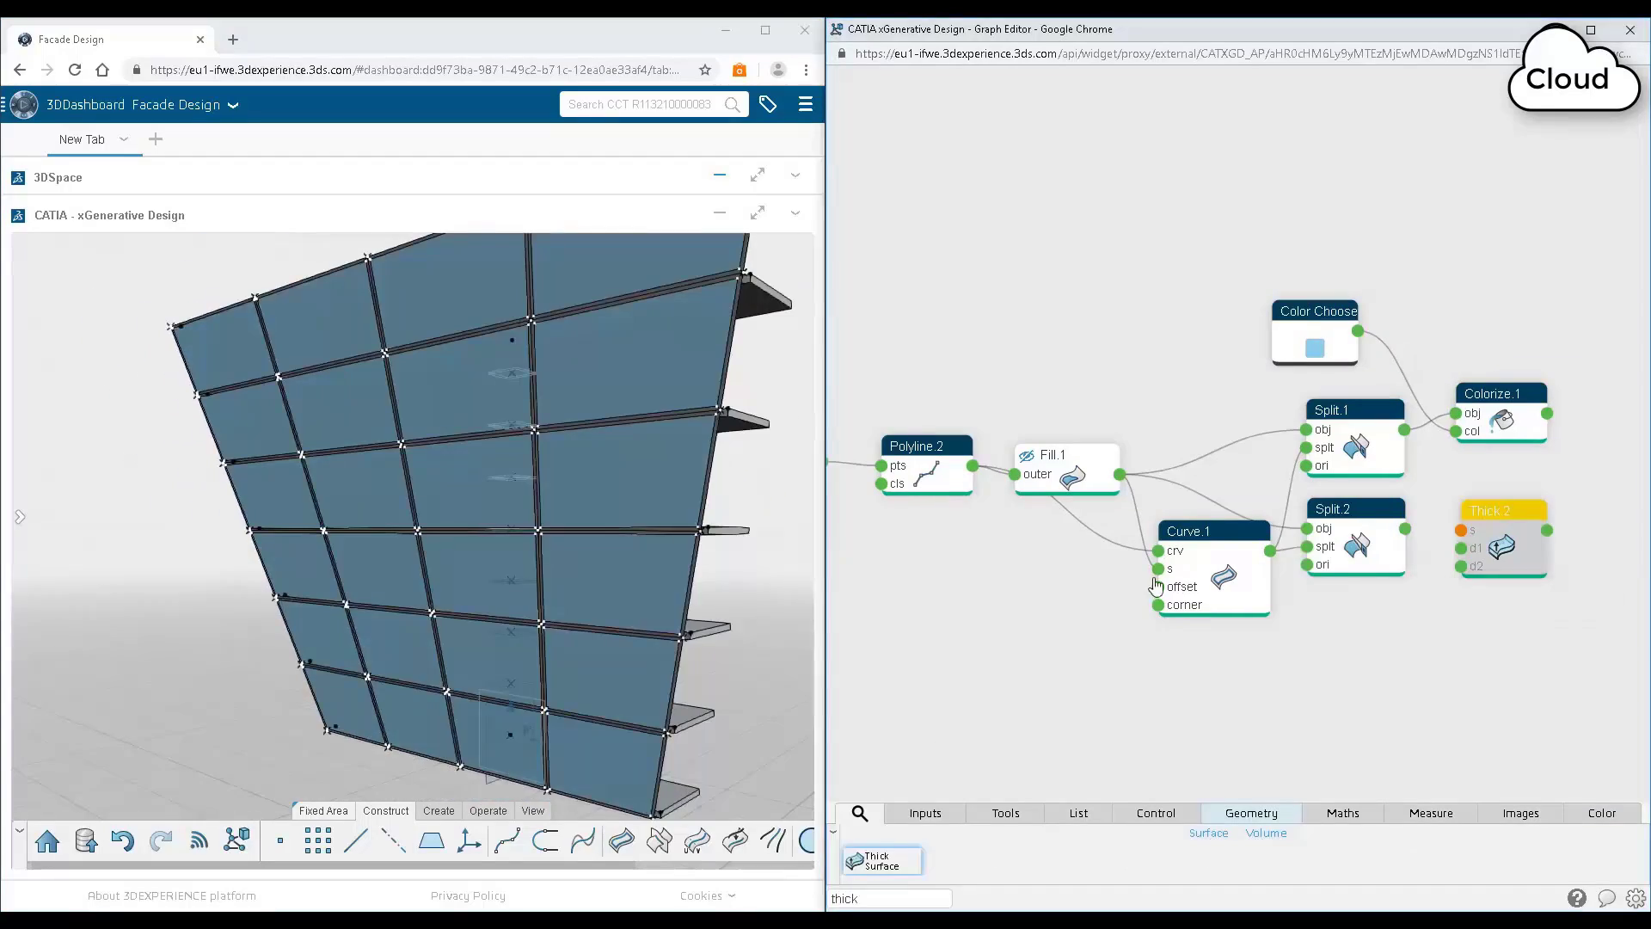
Connect the second Split node's output to a Thick Surface node to give the panel frames thickness
middle_drag(313, 524, 361, 516)
drag(1405, 528, 1460, 530)
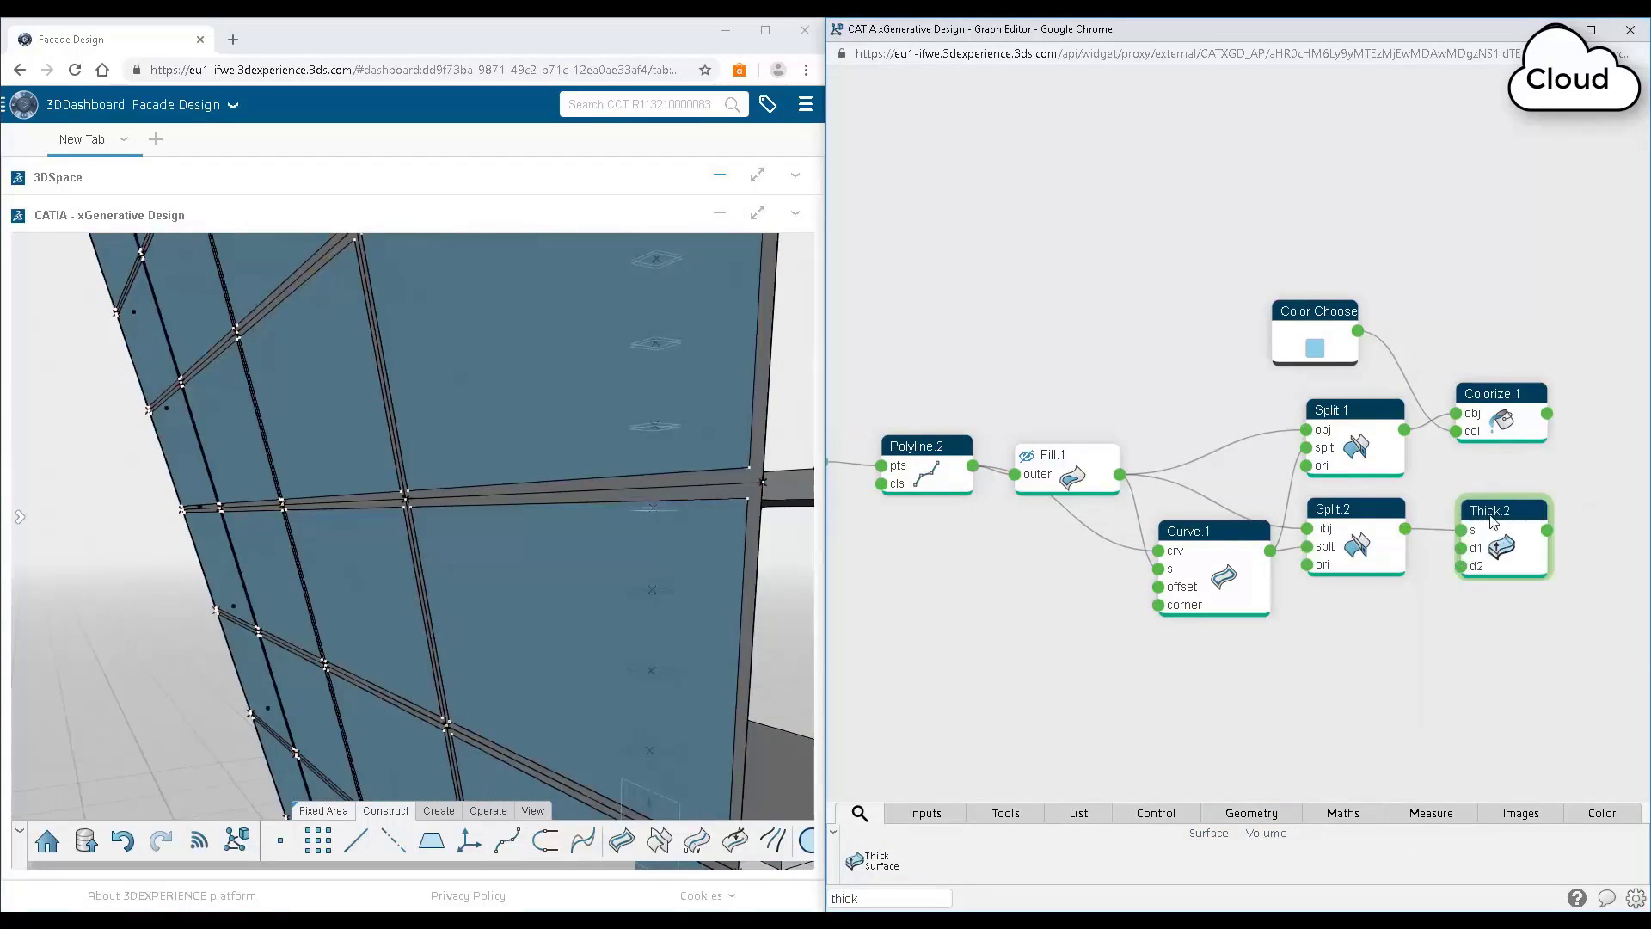
click(1493, 524)
click(1383, 548)
click(1247, 707)
Increase the number input n that feeds the Divide curve node to add more facade columns
middle_drag(654, 551, 514, 329)
scroll(582, 590, down, 5)
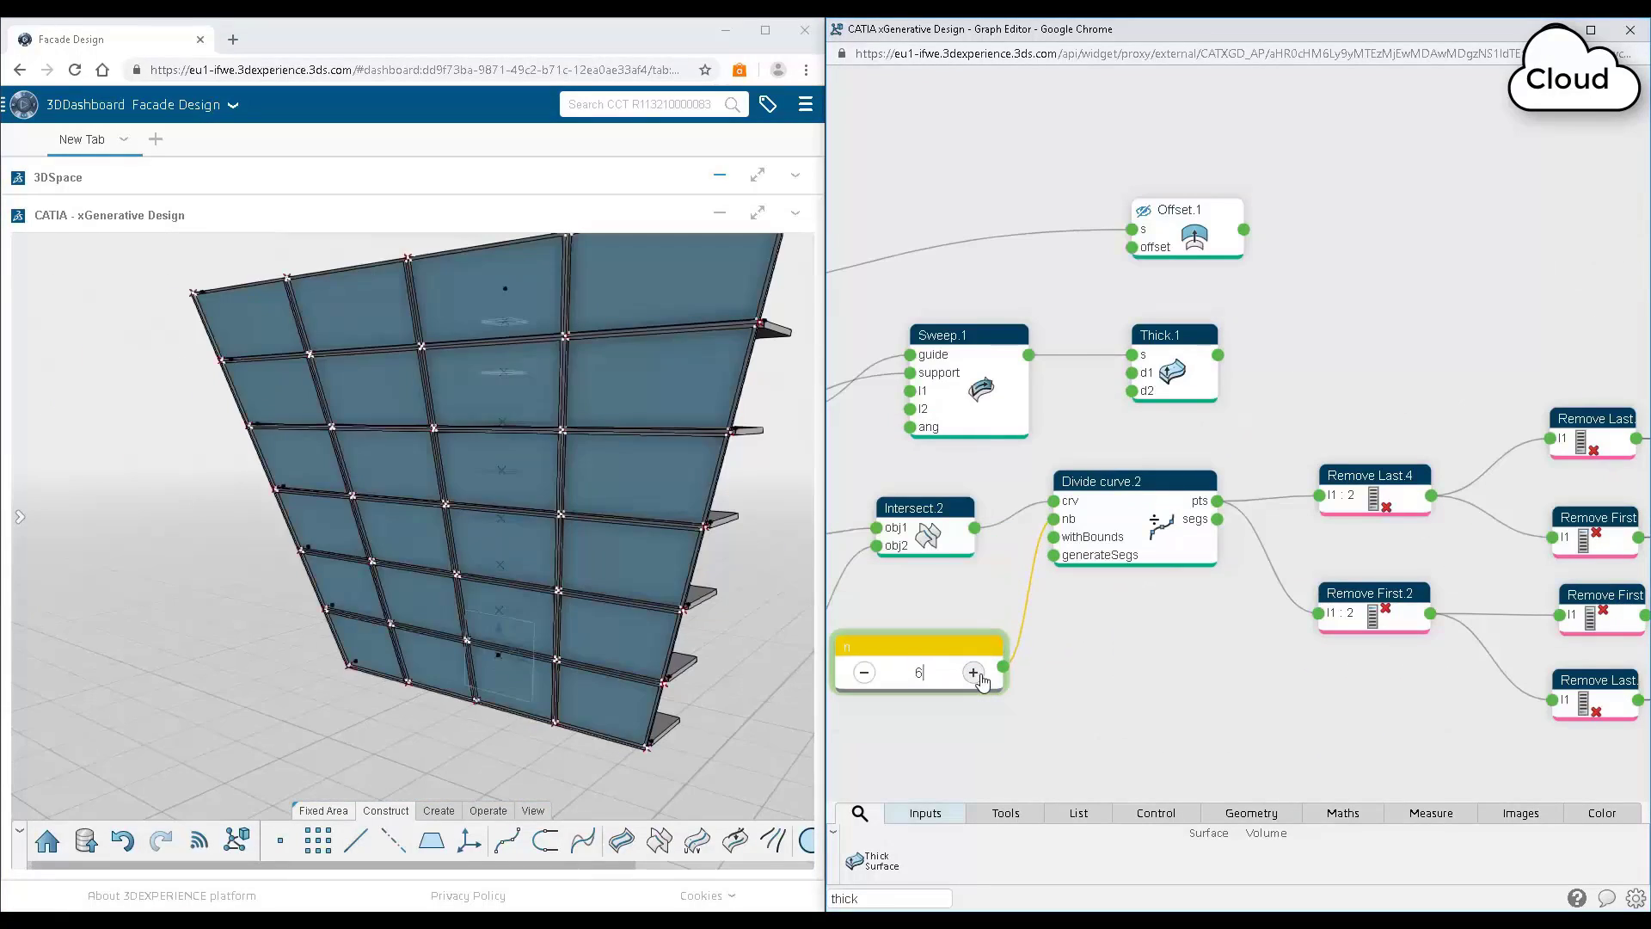
click(975, 673)
click(974, 673)
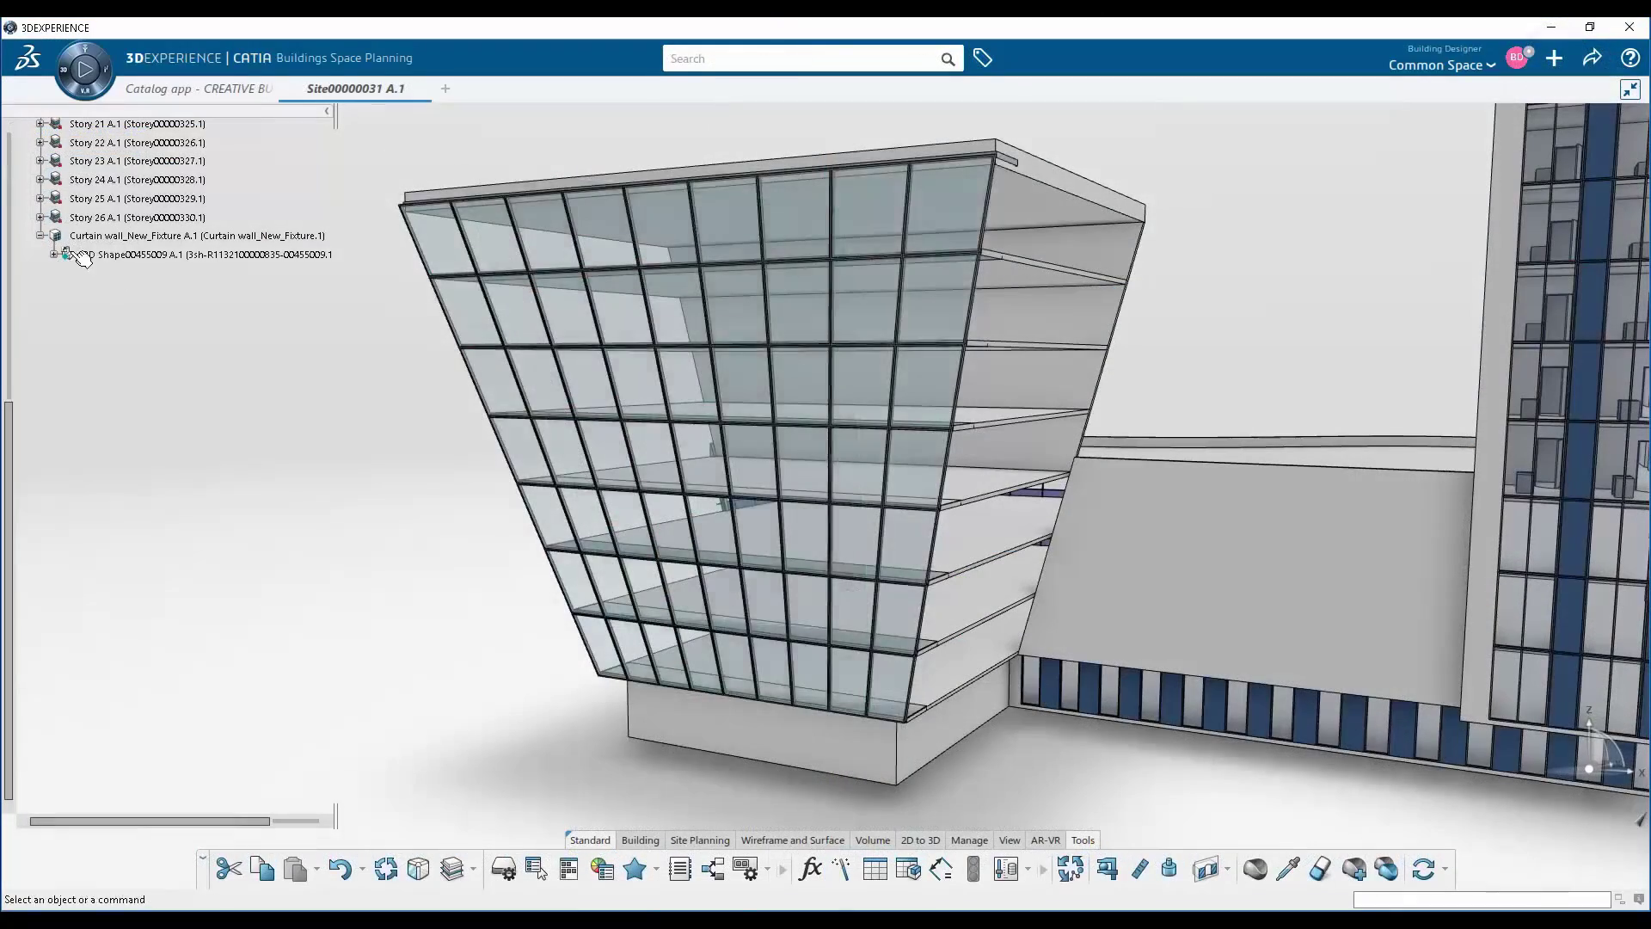
Expand the curtain wall fixture's 3D shape in the tree to view its parameters and published geometries
click(66, 256)
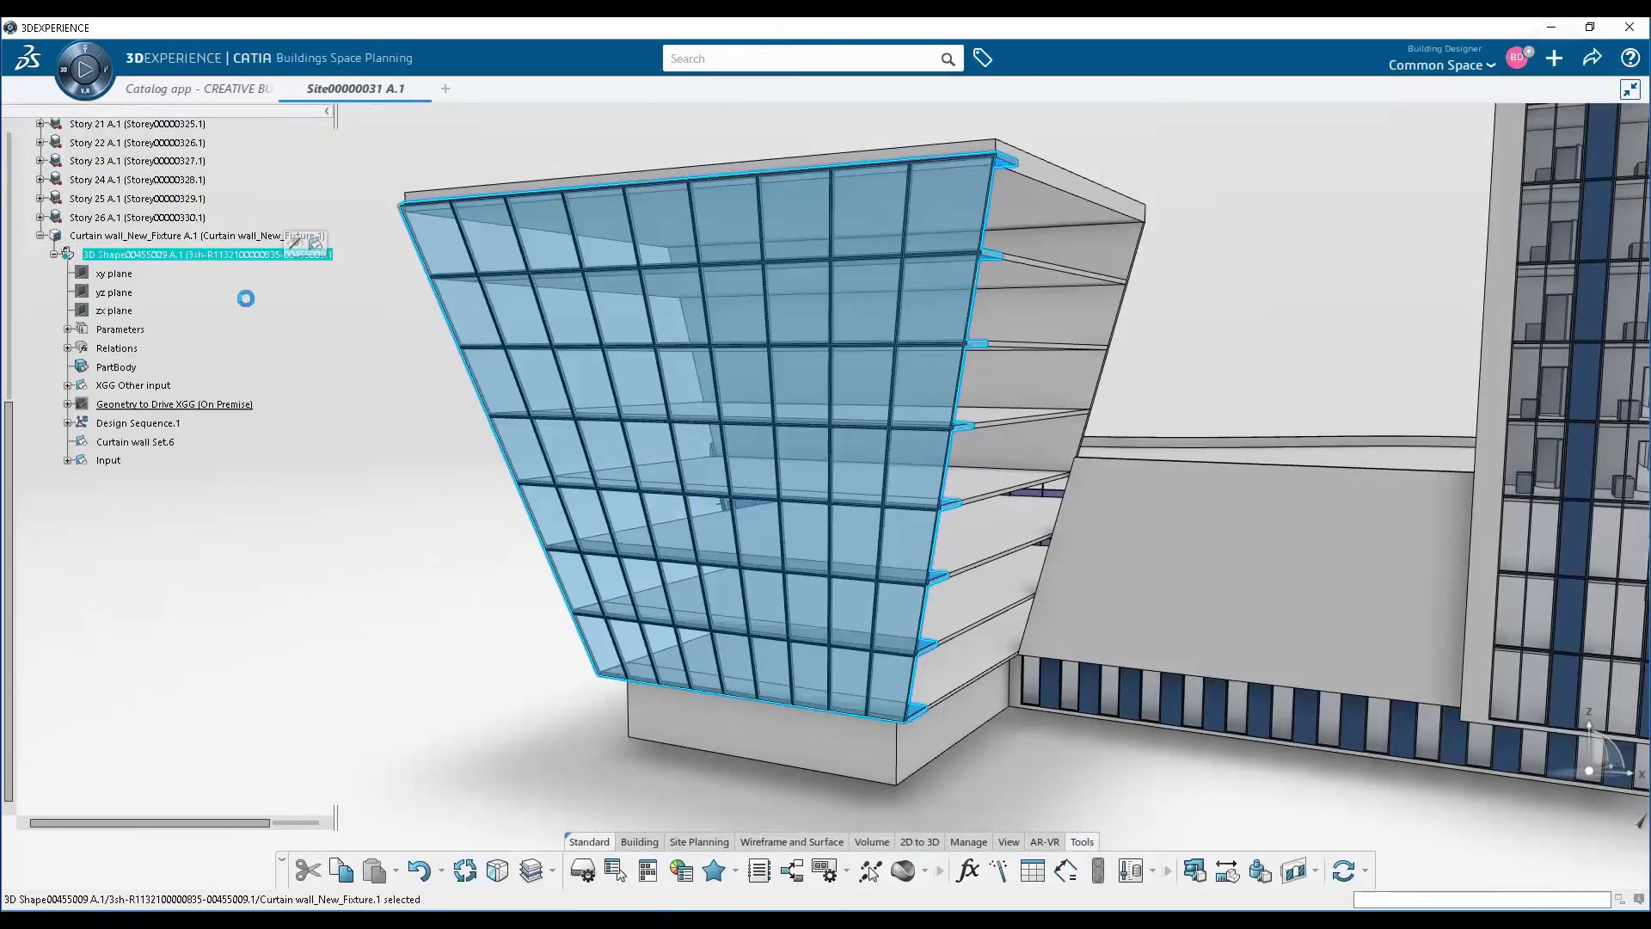
click(68, 331)
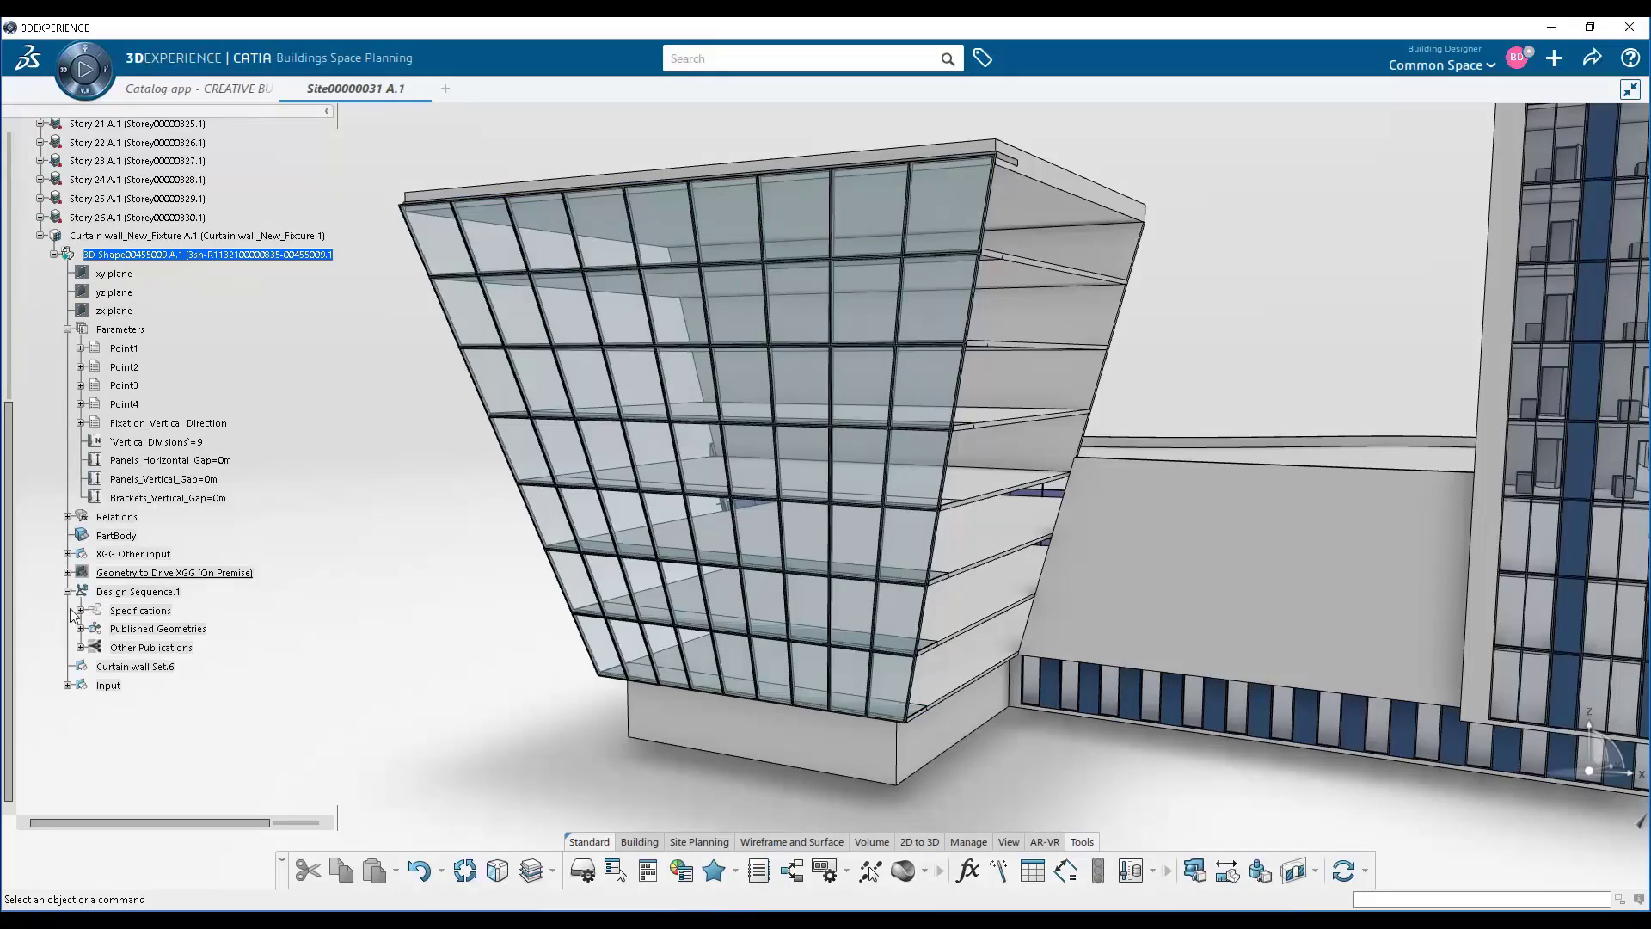
click(80, 629)
scroll(219, 426, down, 3)
middle_drag(645, 571, 660, 506)
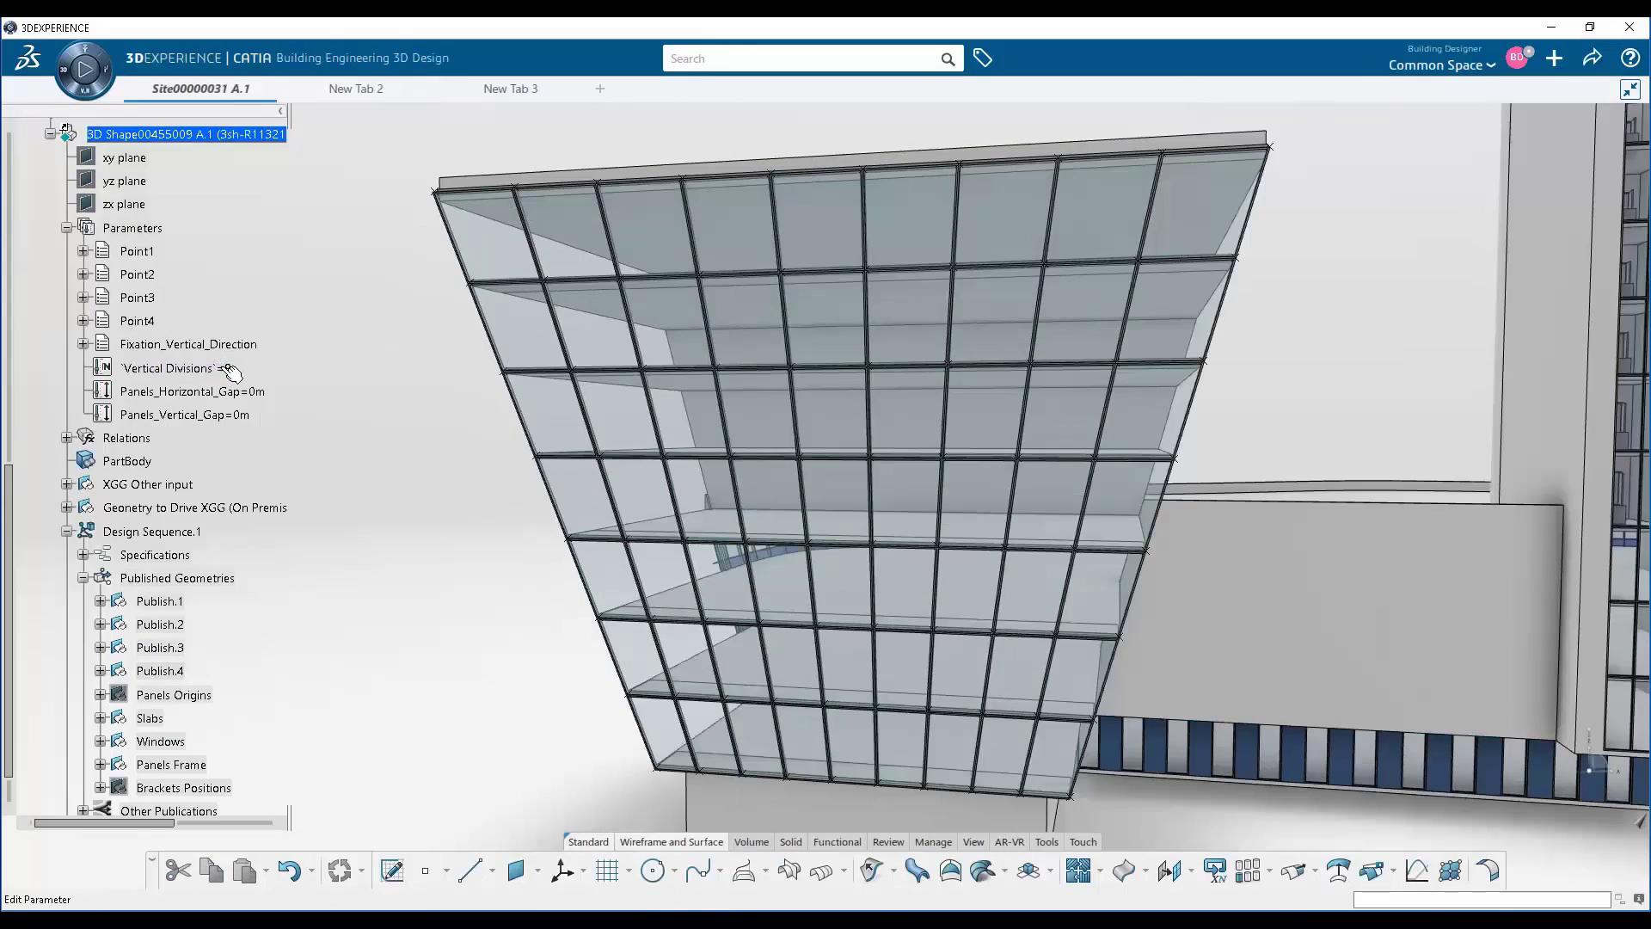
Set the curtain wall's Vertical Divisions parameter to 4
double_click(233, 371)
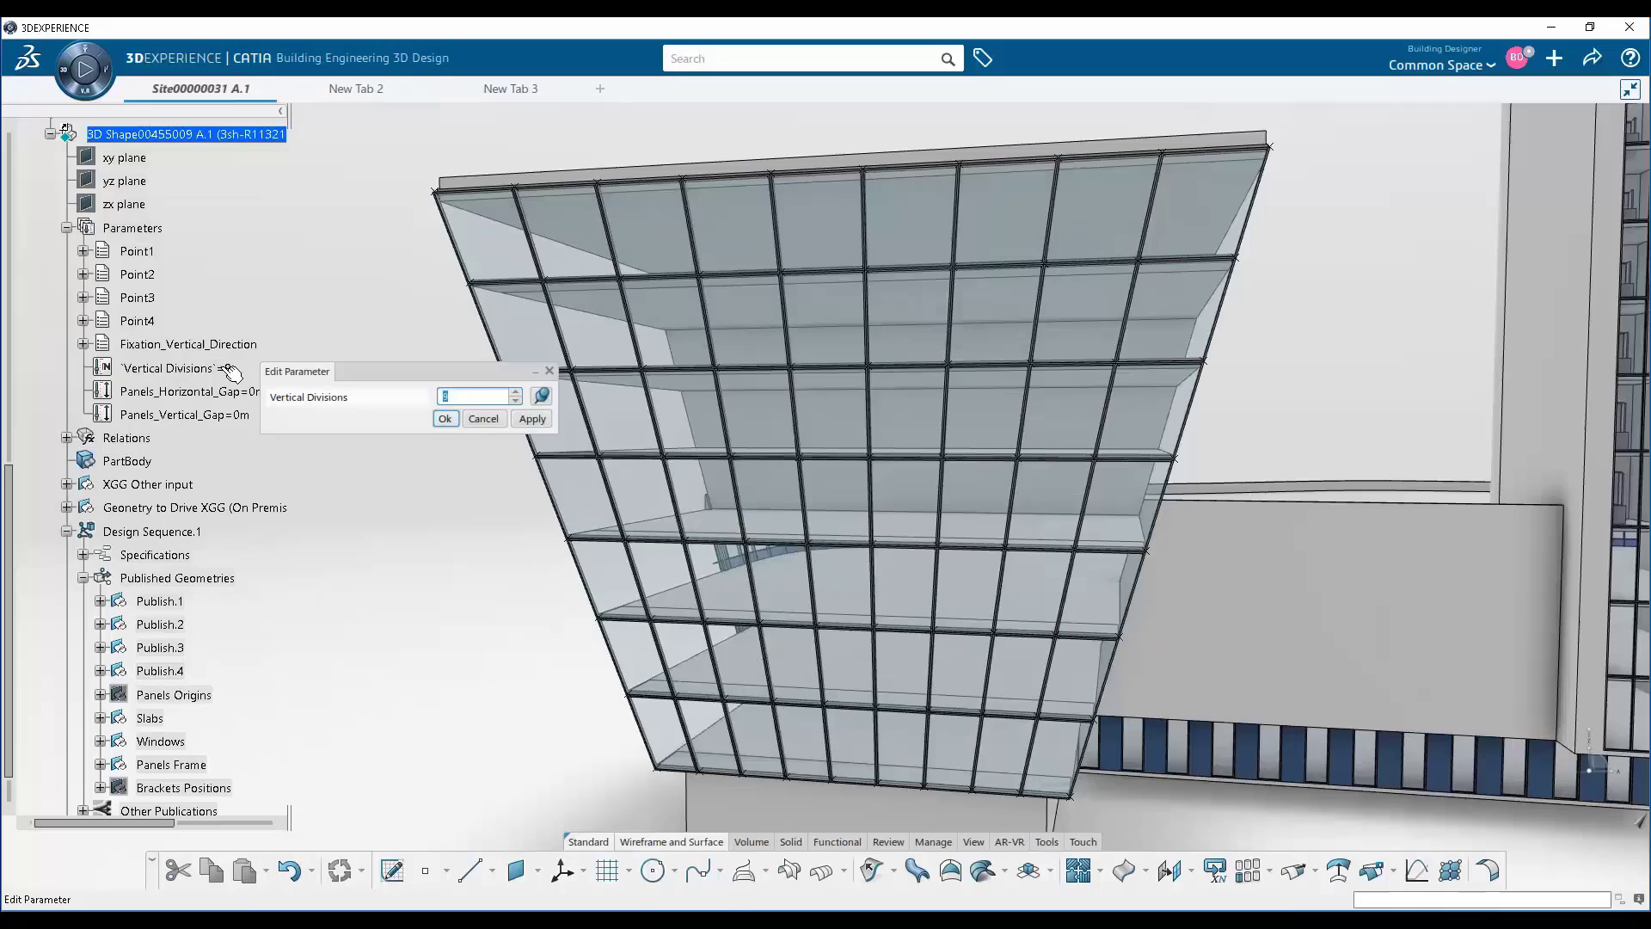
text(4)
key(Return)
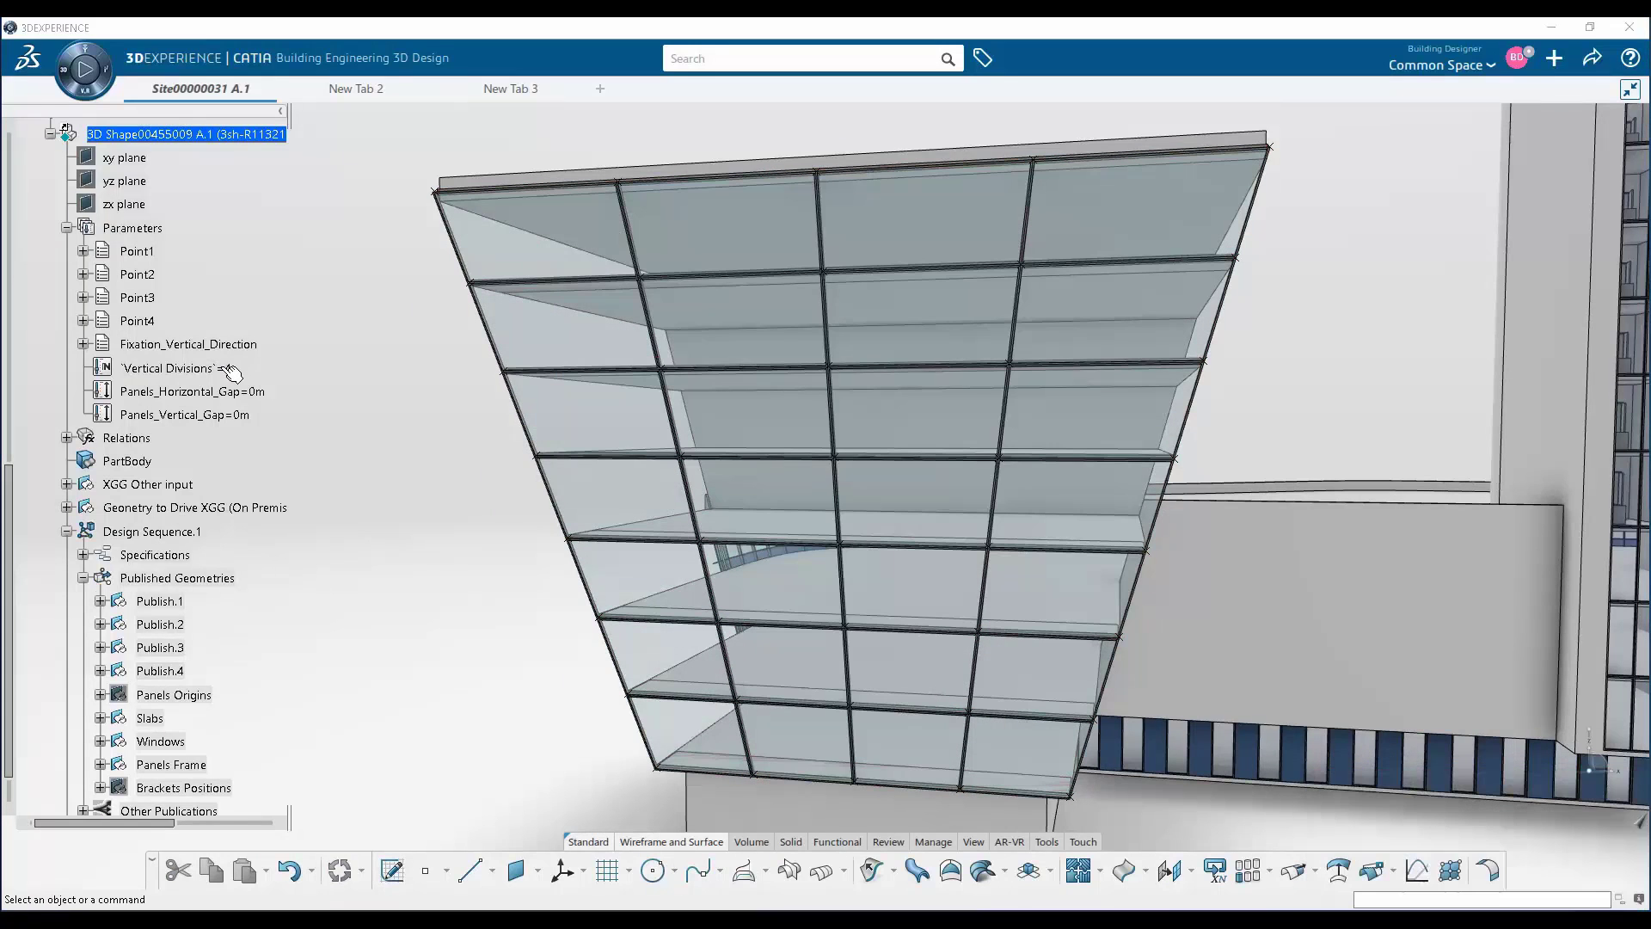
Set Panels_Horizontal_Gap to 0.5 m and Panels_Vertical_Gap to 0.4 m
double_click(243, 395)
text(0.5m)
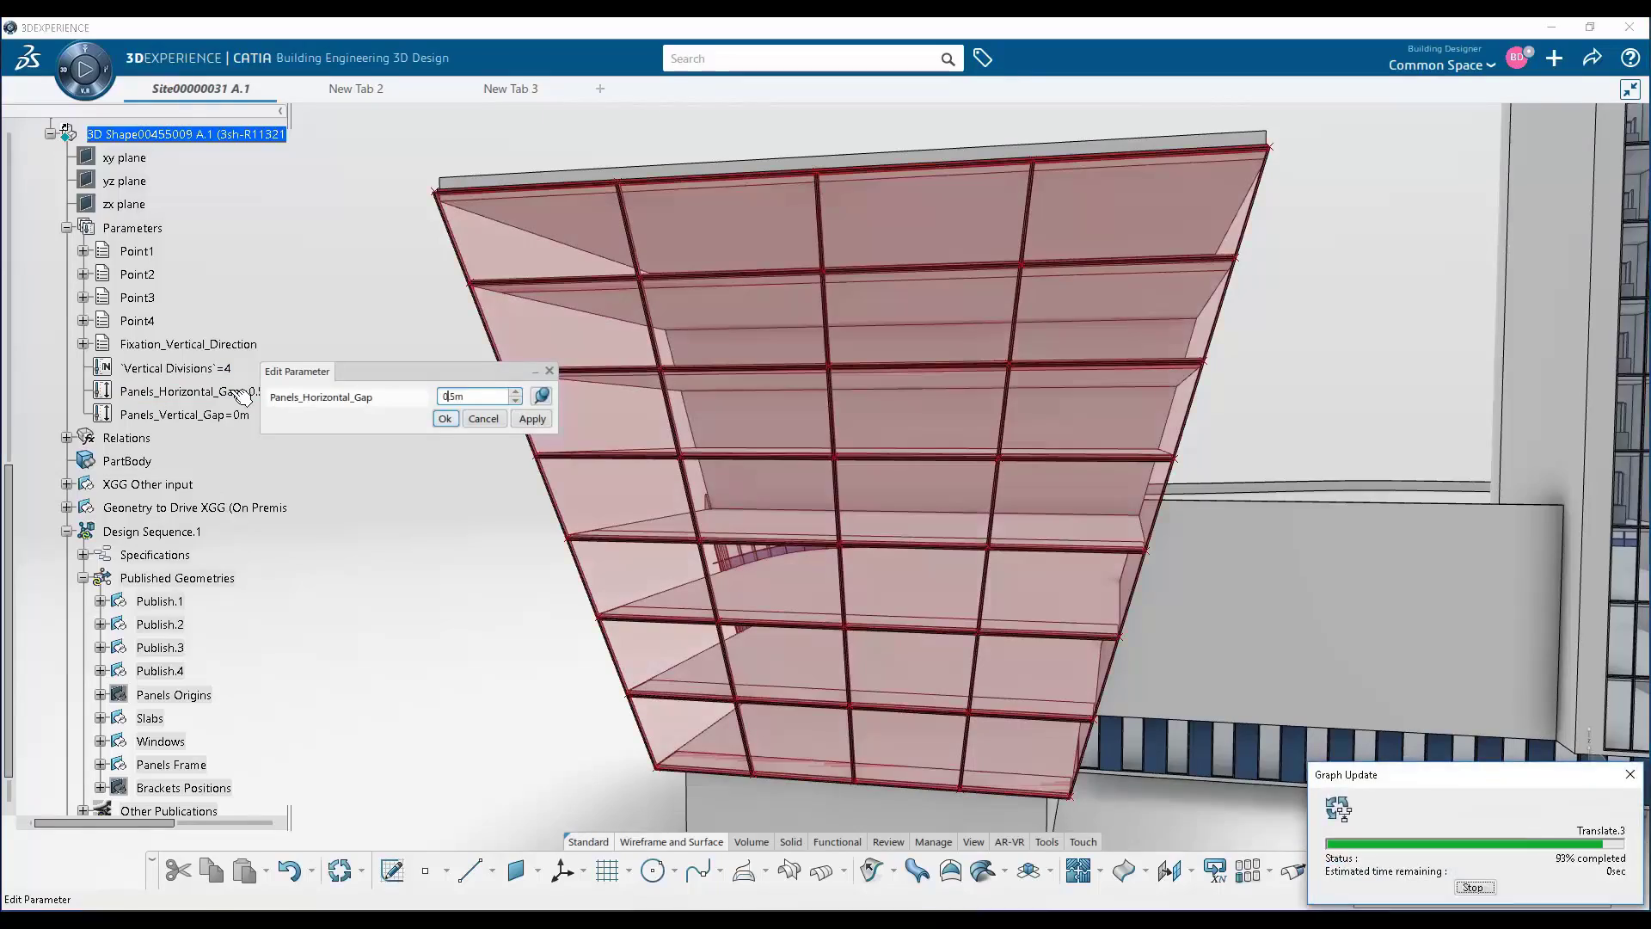
key(Return)
double_click(232, 414)
text(0.4m)
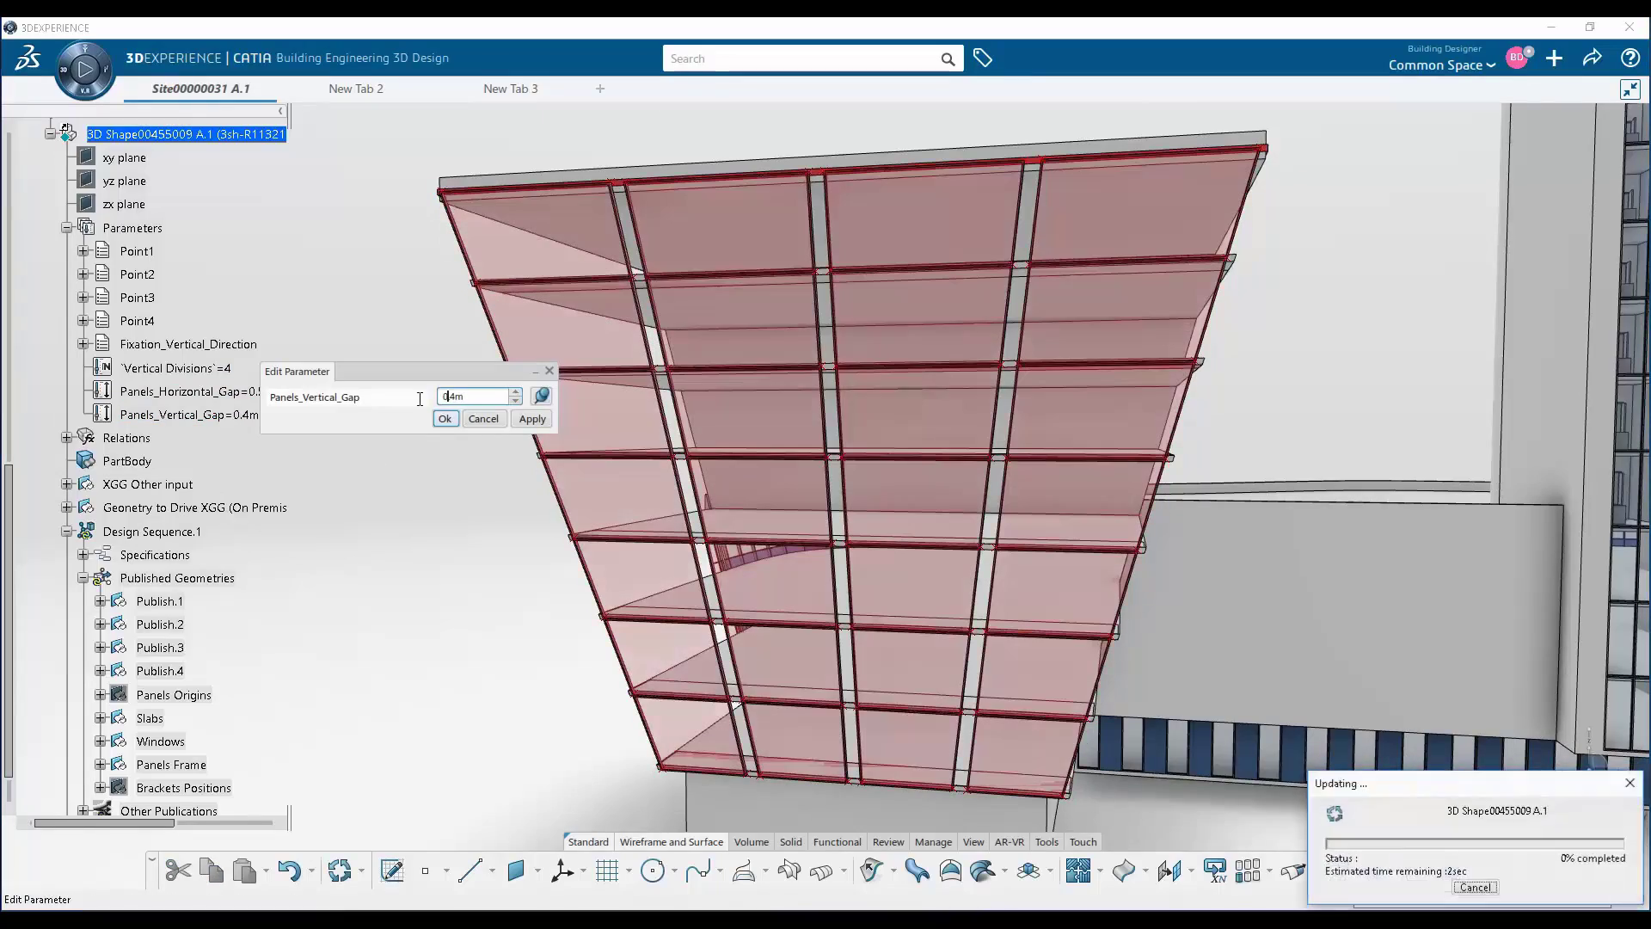
key(Return)
middle_drag(763, 453, 970, 615)
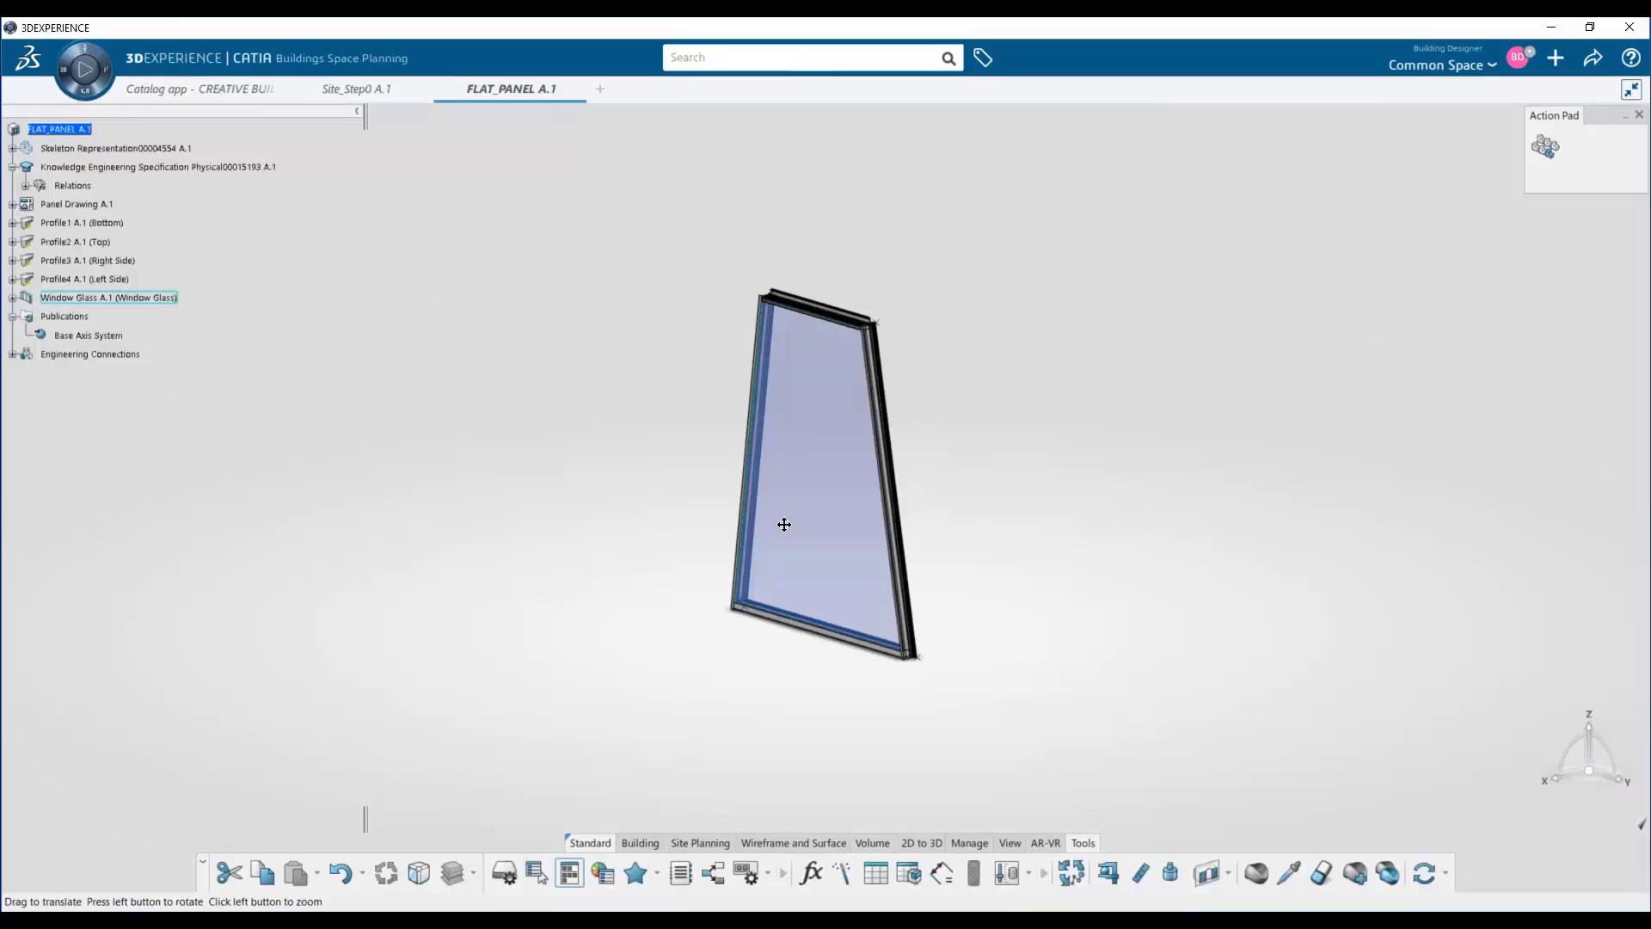
Open the flat panel's Panel Drawing and tile it vertically beside the panel model
scroll(781, 520, up, 3)
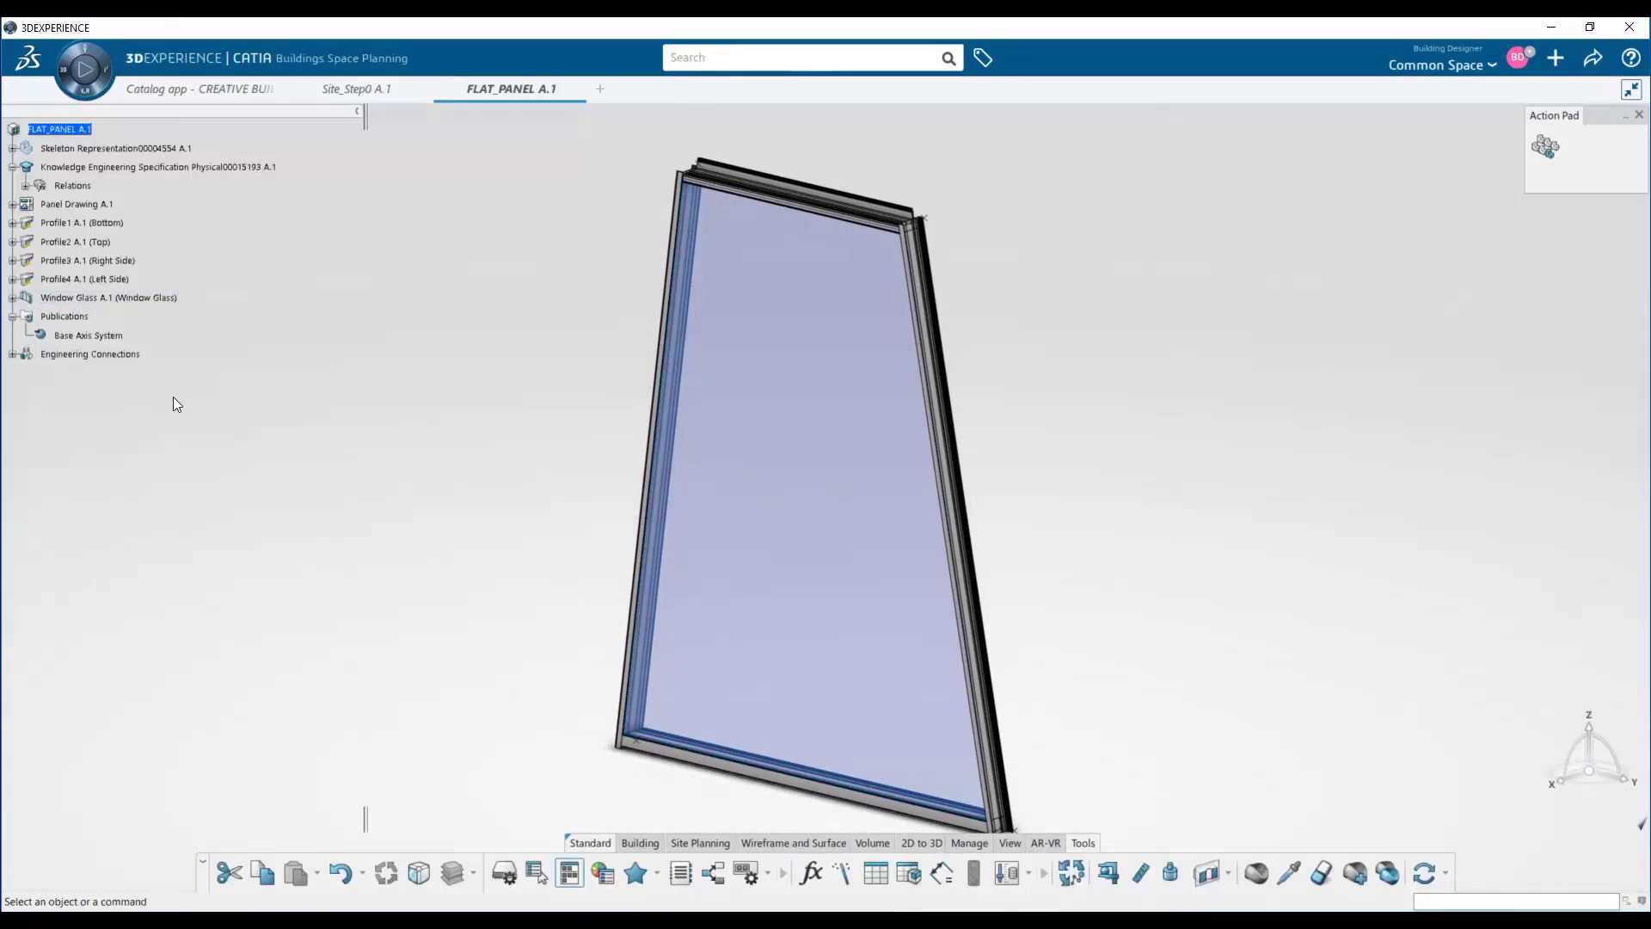
double_click(101, 206)
click(1625, 97)
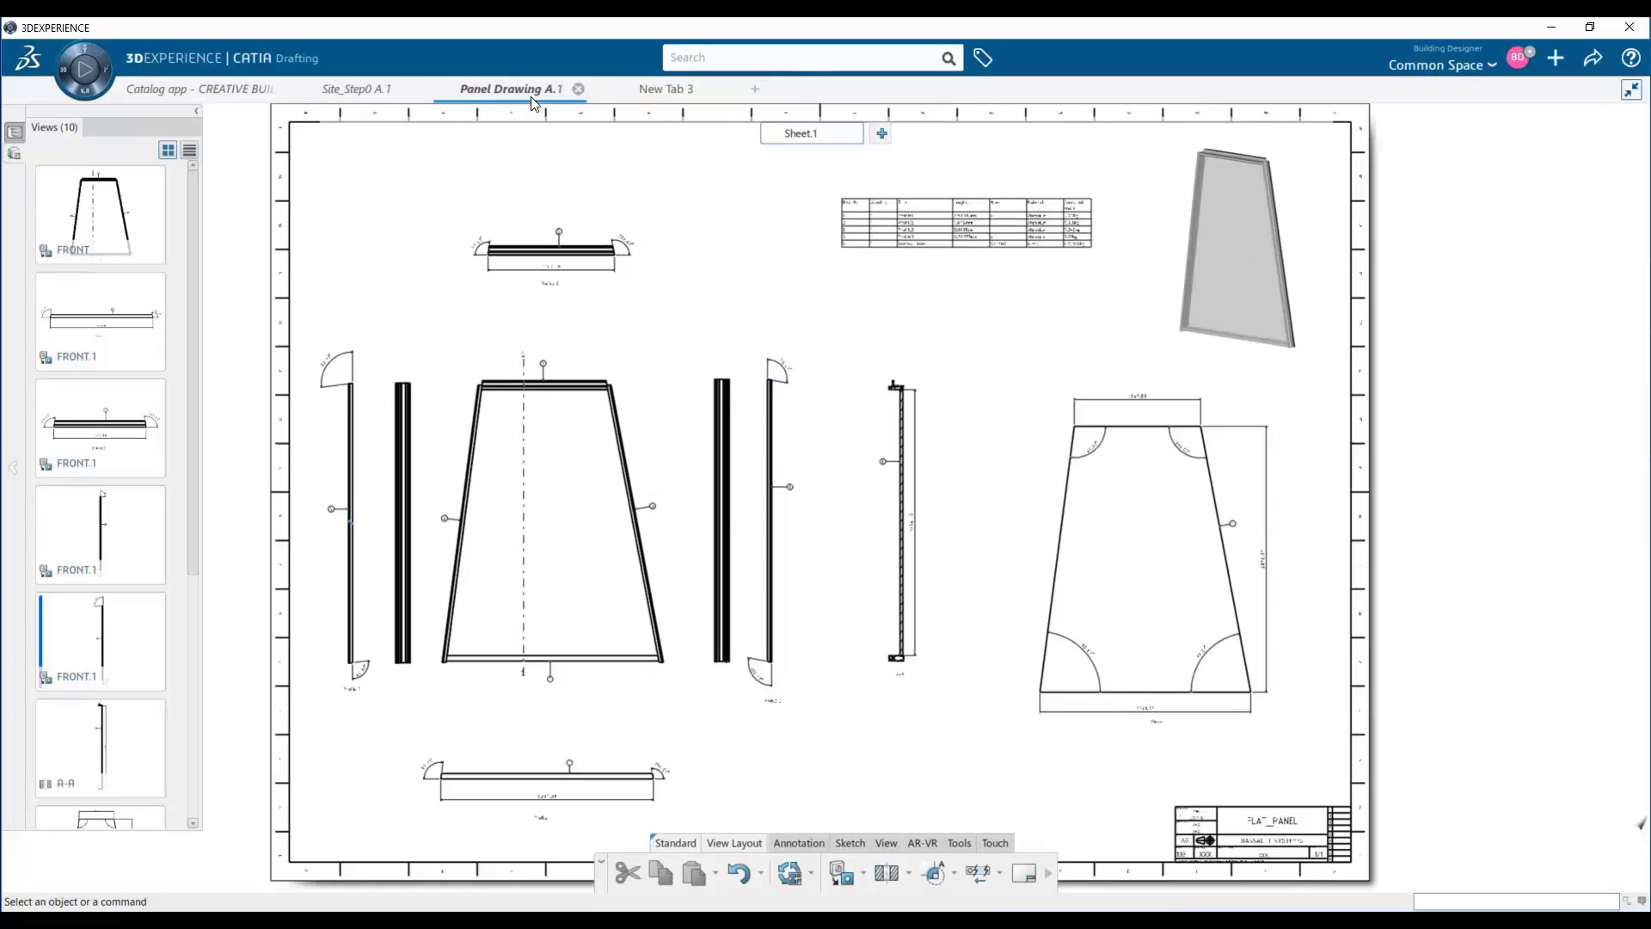
right_click(525, 86)
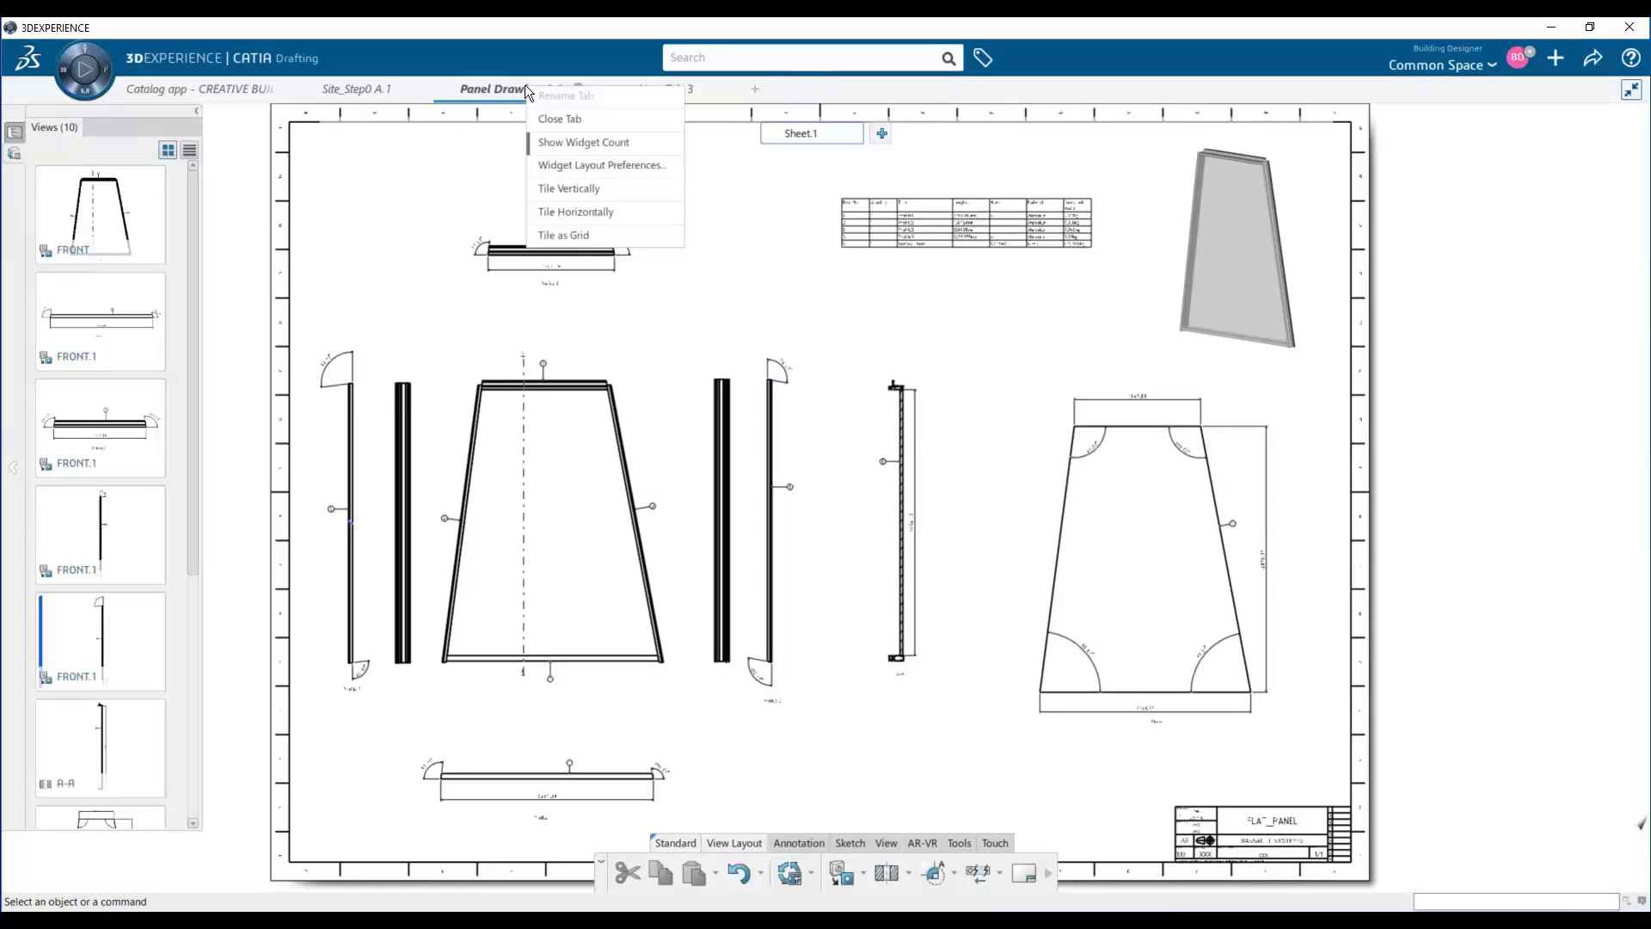
click(580, 188)
middle_click(443, 268)
middle_drag(538, 516, 638, 475)
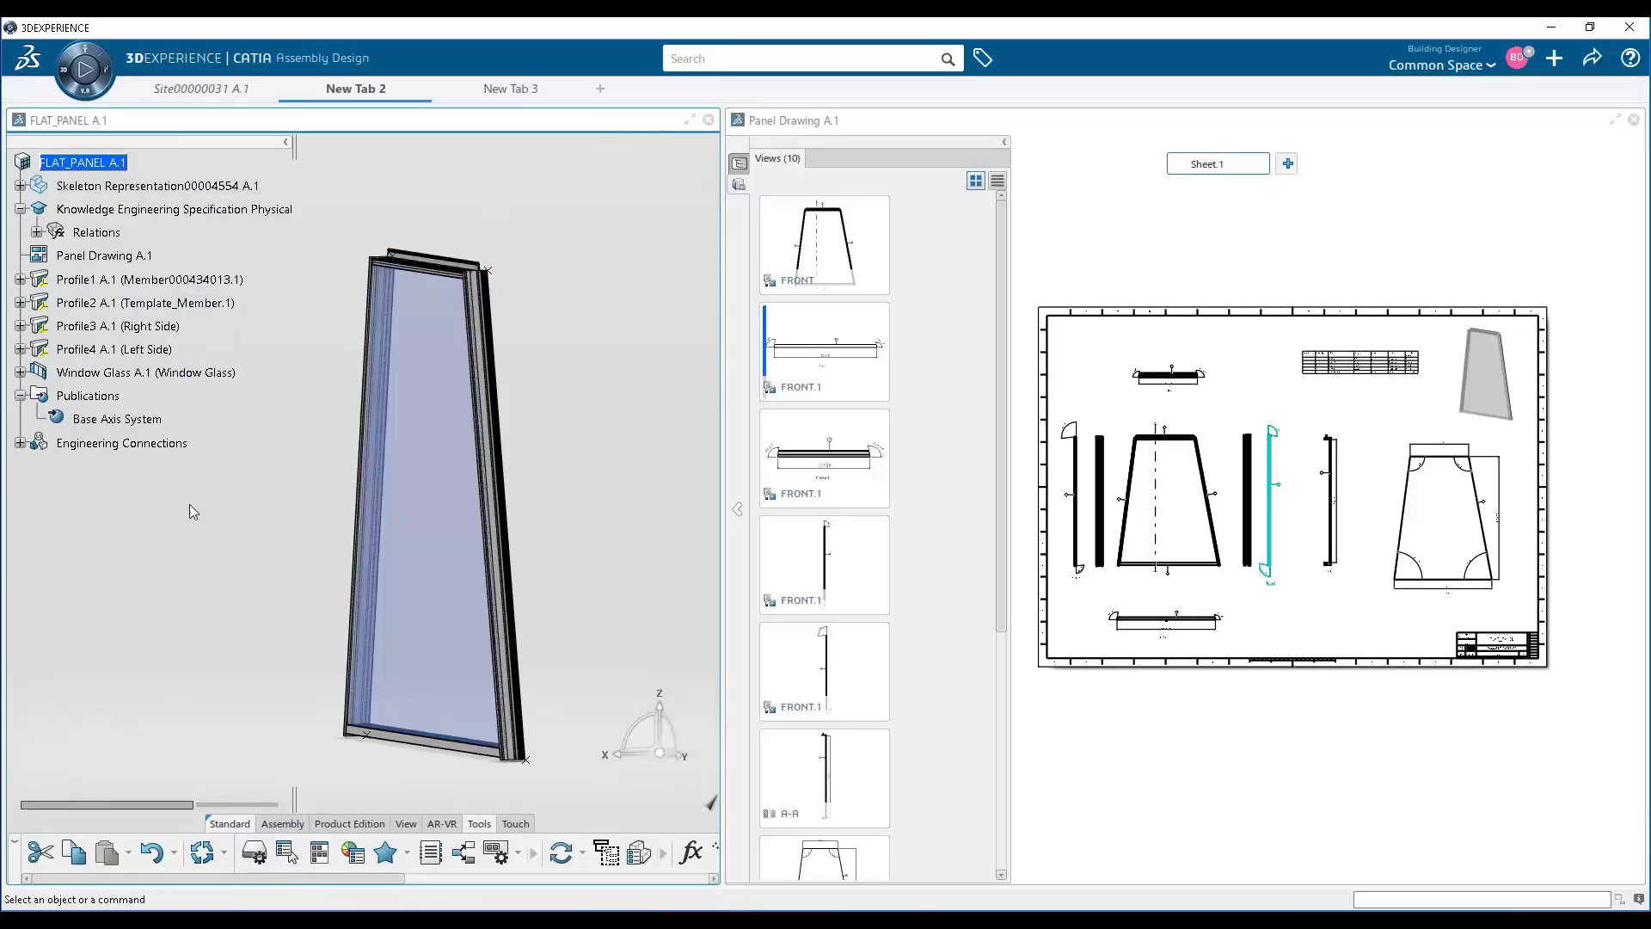
Inspect the flat panel's profile details in its drawing alongside the 3D model
double_click(128, 256)
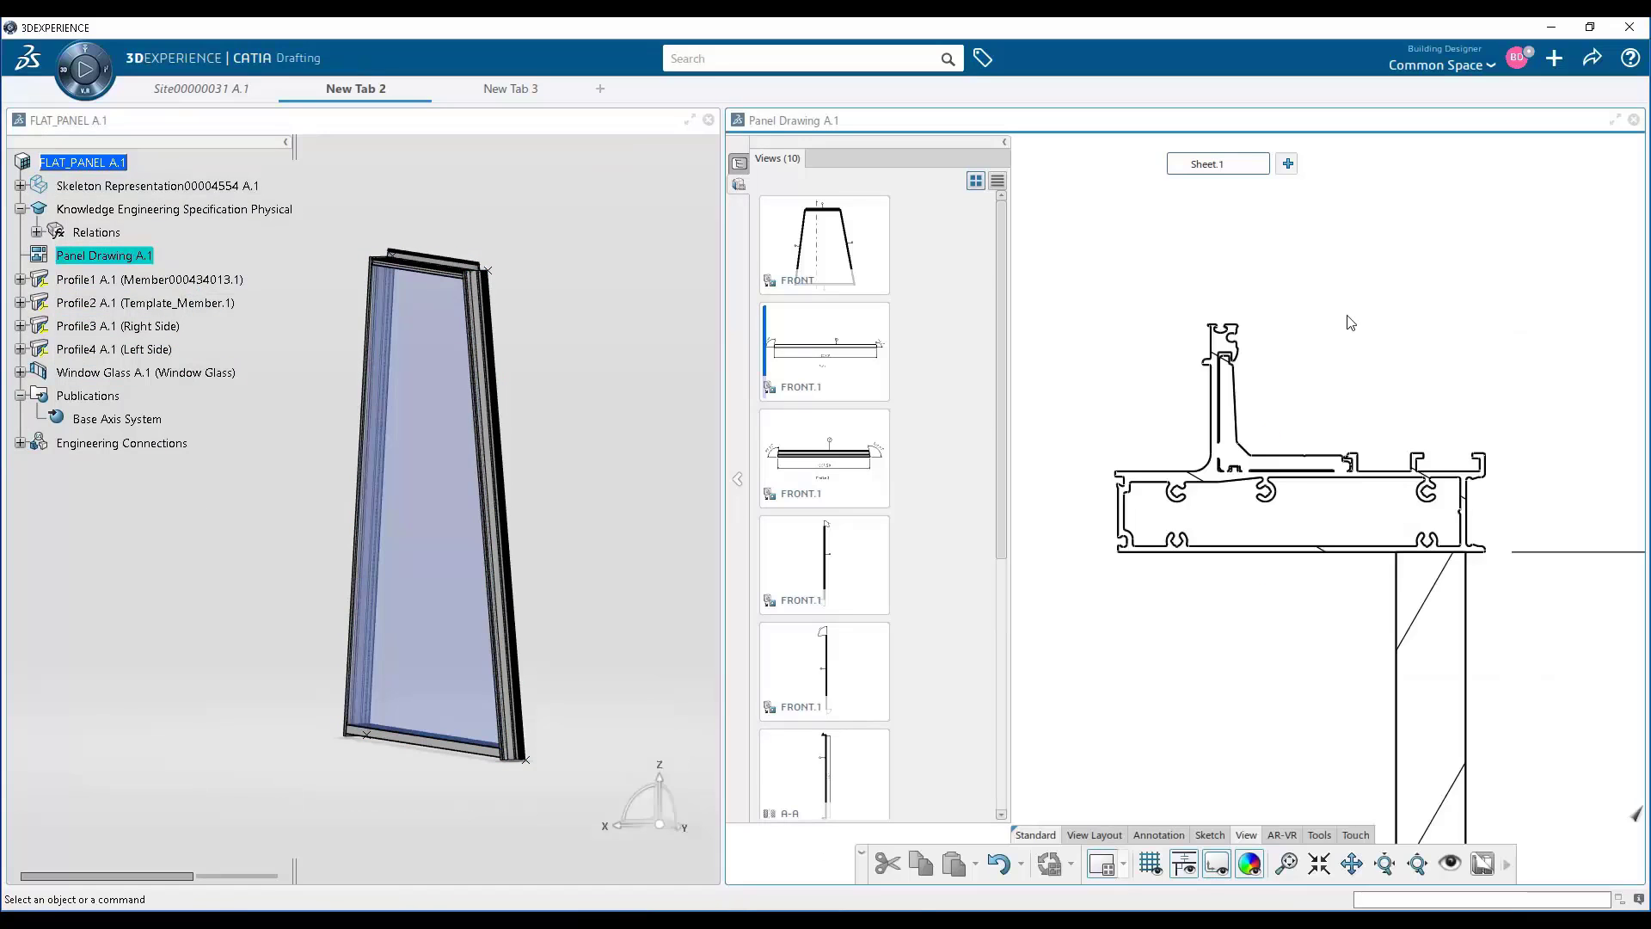
mouse_move(1348, 320)
middle_down()
mouse_move(1351, 693)
mouse_move(1288, 360)
mouse_move(1278, 542)
mouse_move(1279, 447)
mouse_move(1345, 409)
mouse_move(1244, 504)
mouse_move(1244, 602)
mouse_move(1376, 654)
middle_up()
middle_drag(590, 457, 564, 481)
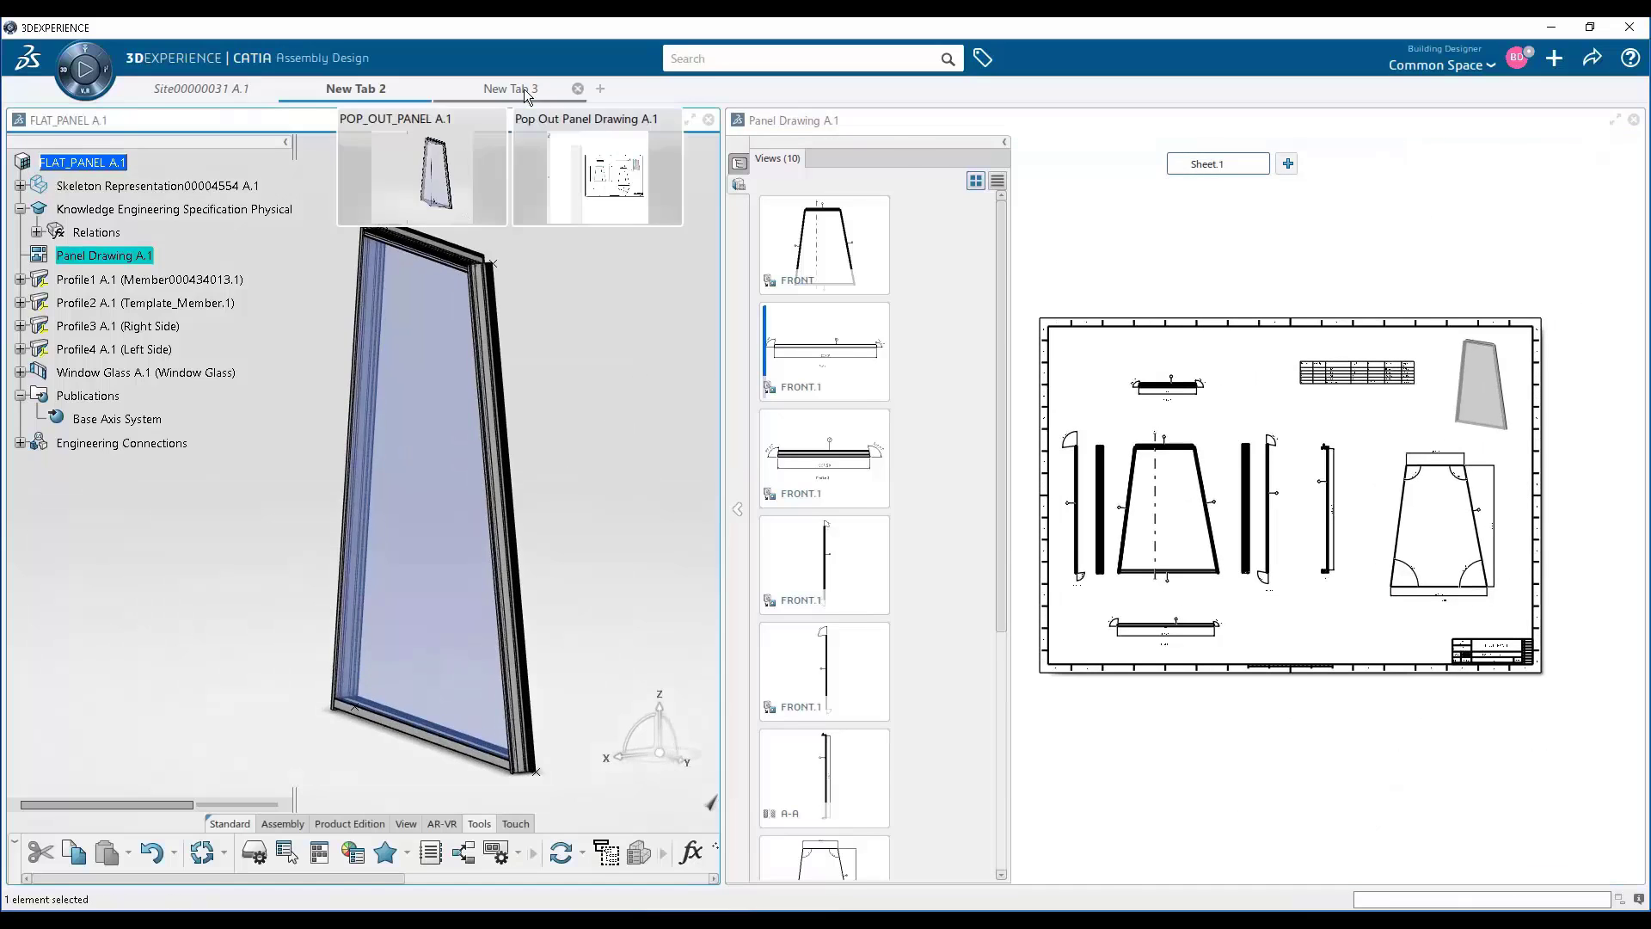
Switch to POP_OUT_PANEL and examine its model and drawing views
click(524, 89)
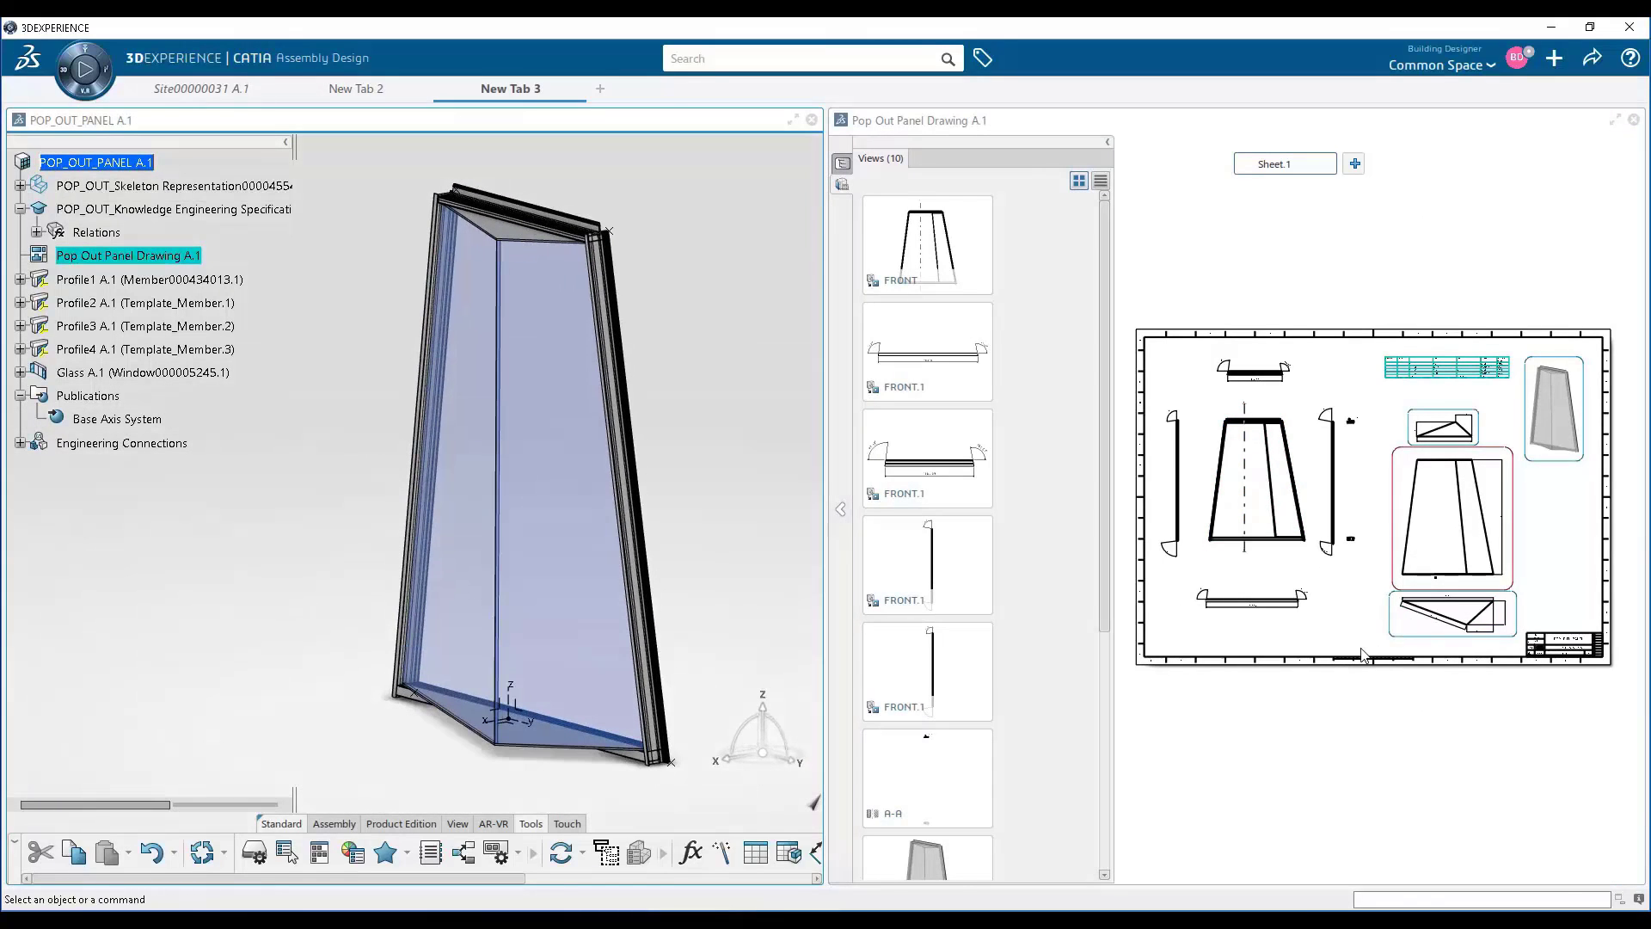
click(1362, 655)
scroll(1361, 655, up, 4)
scroll(1355, 561, down, 4)
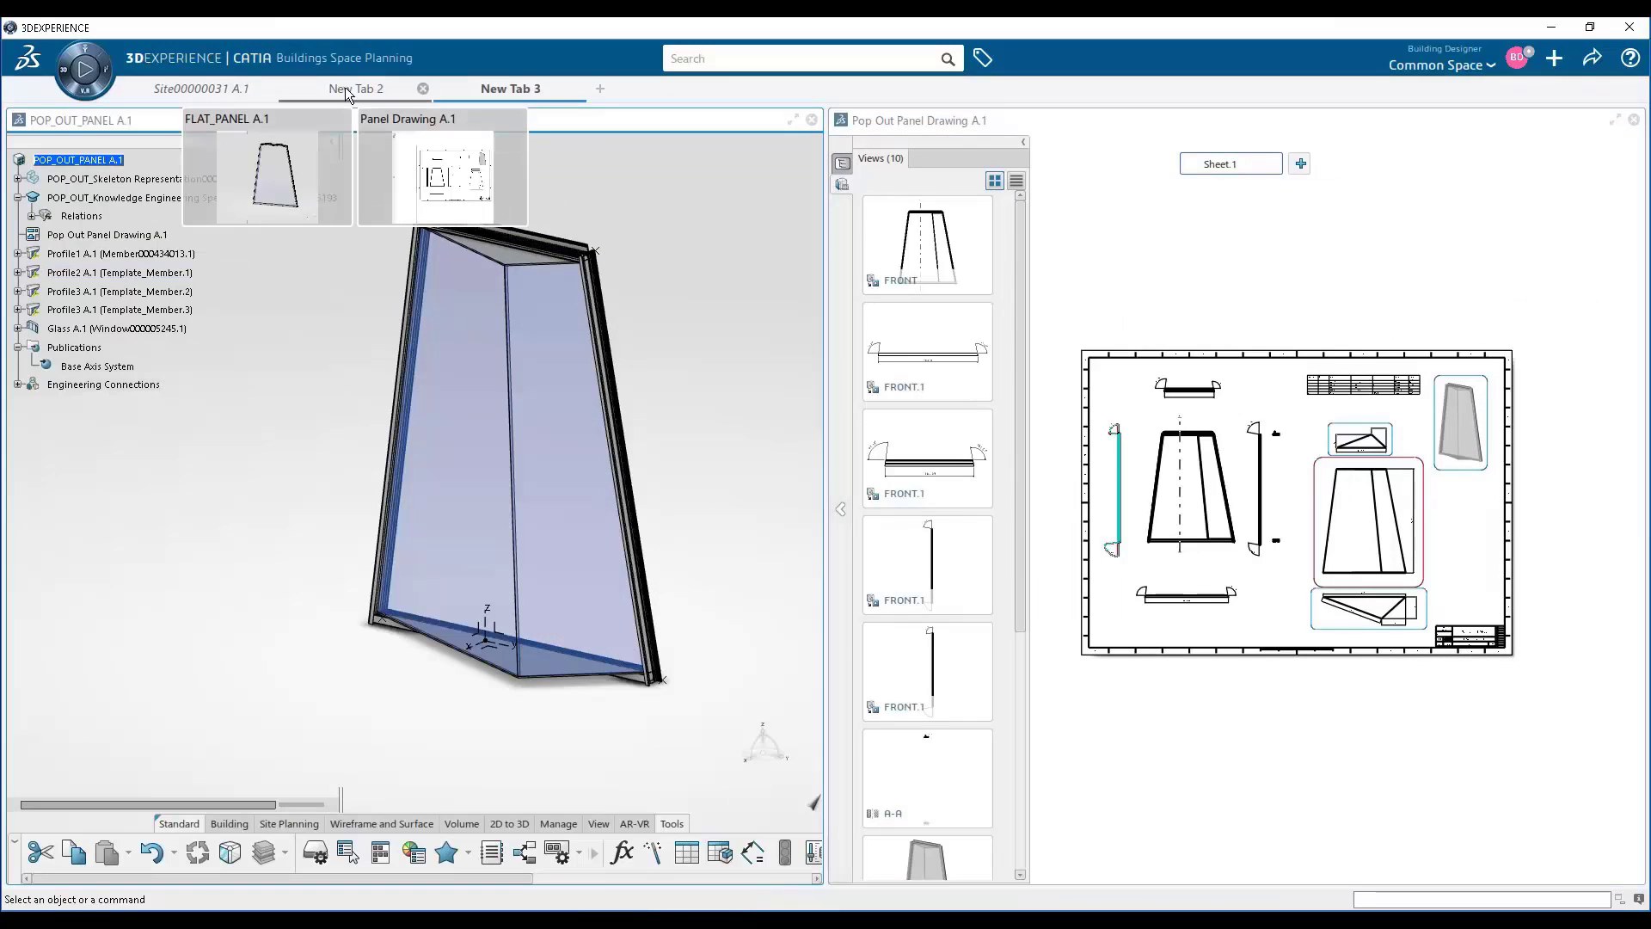
Return to FLAT_PANEL, switch to Engineering Templates and create a template titled PANEL_Template000169
click(344, 87)
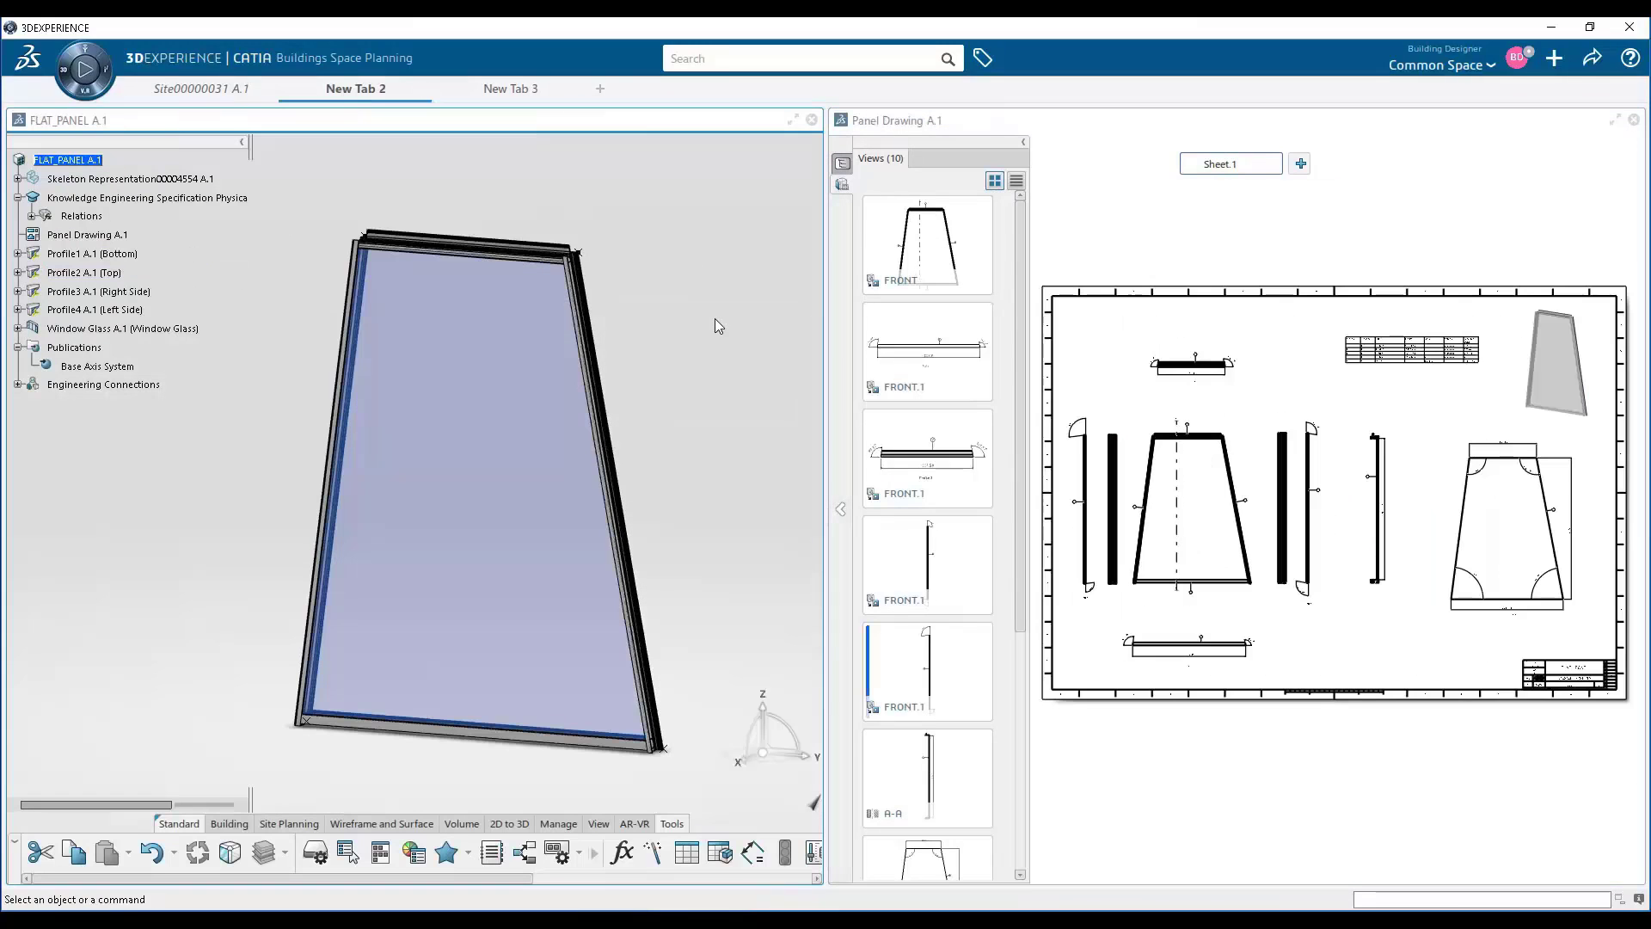
click(85, 51)
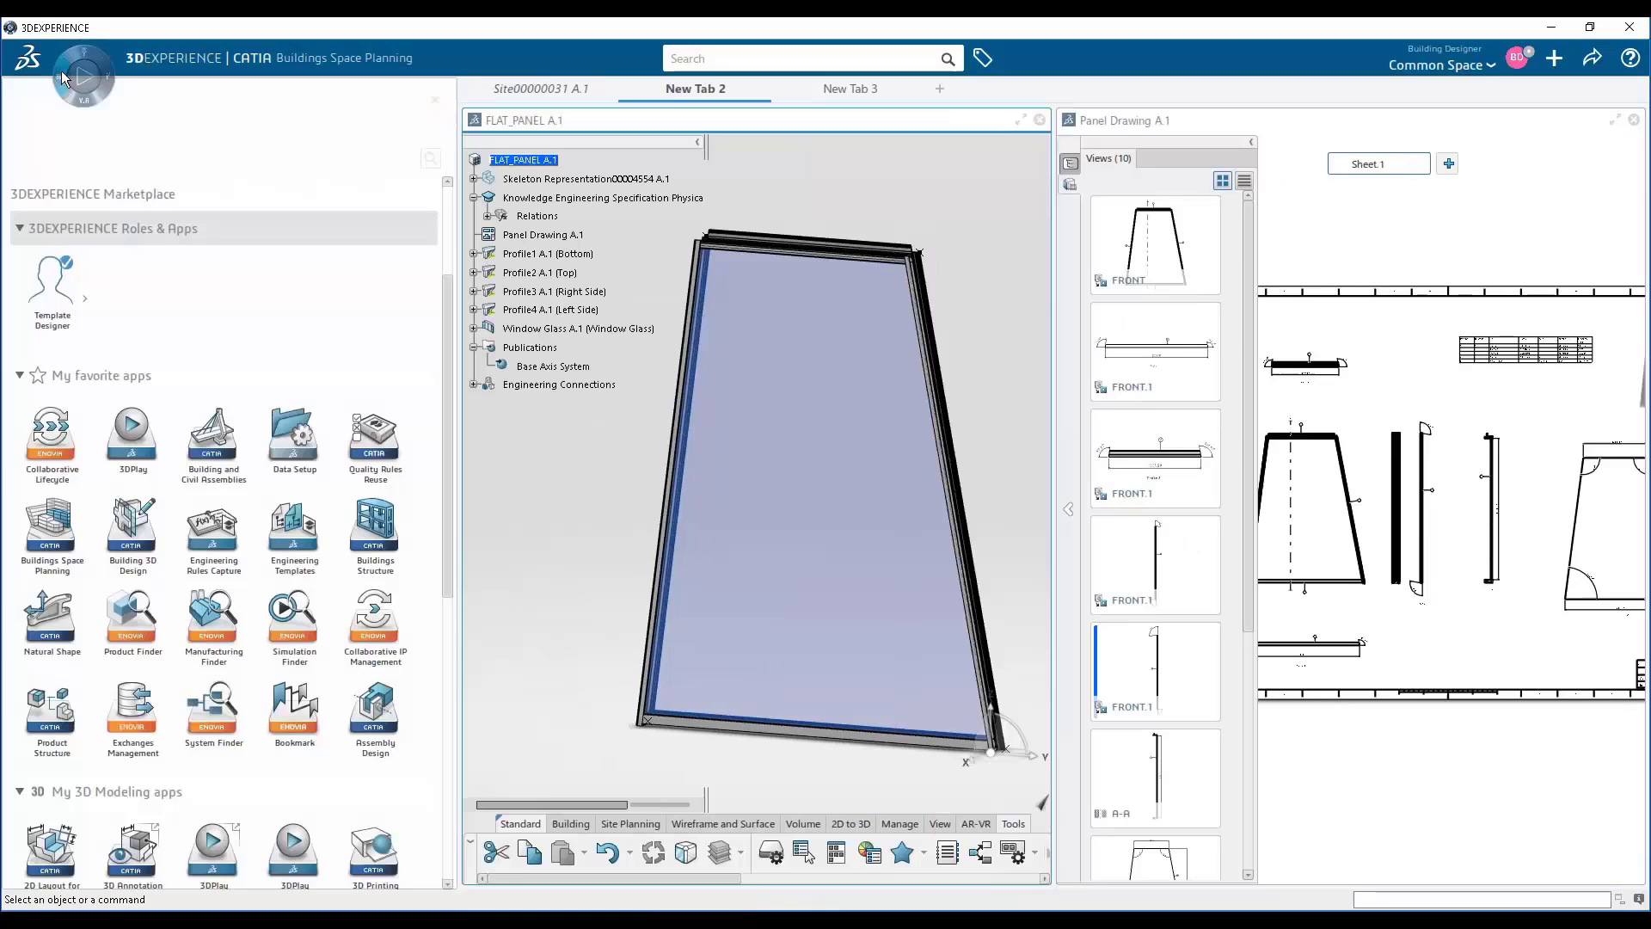
click(289, 540)
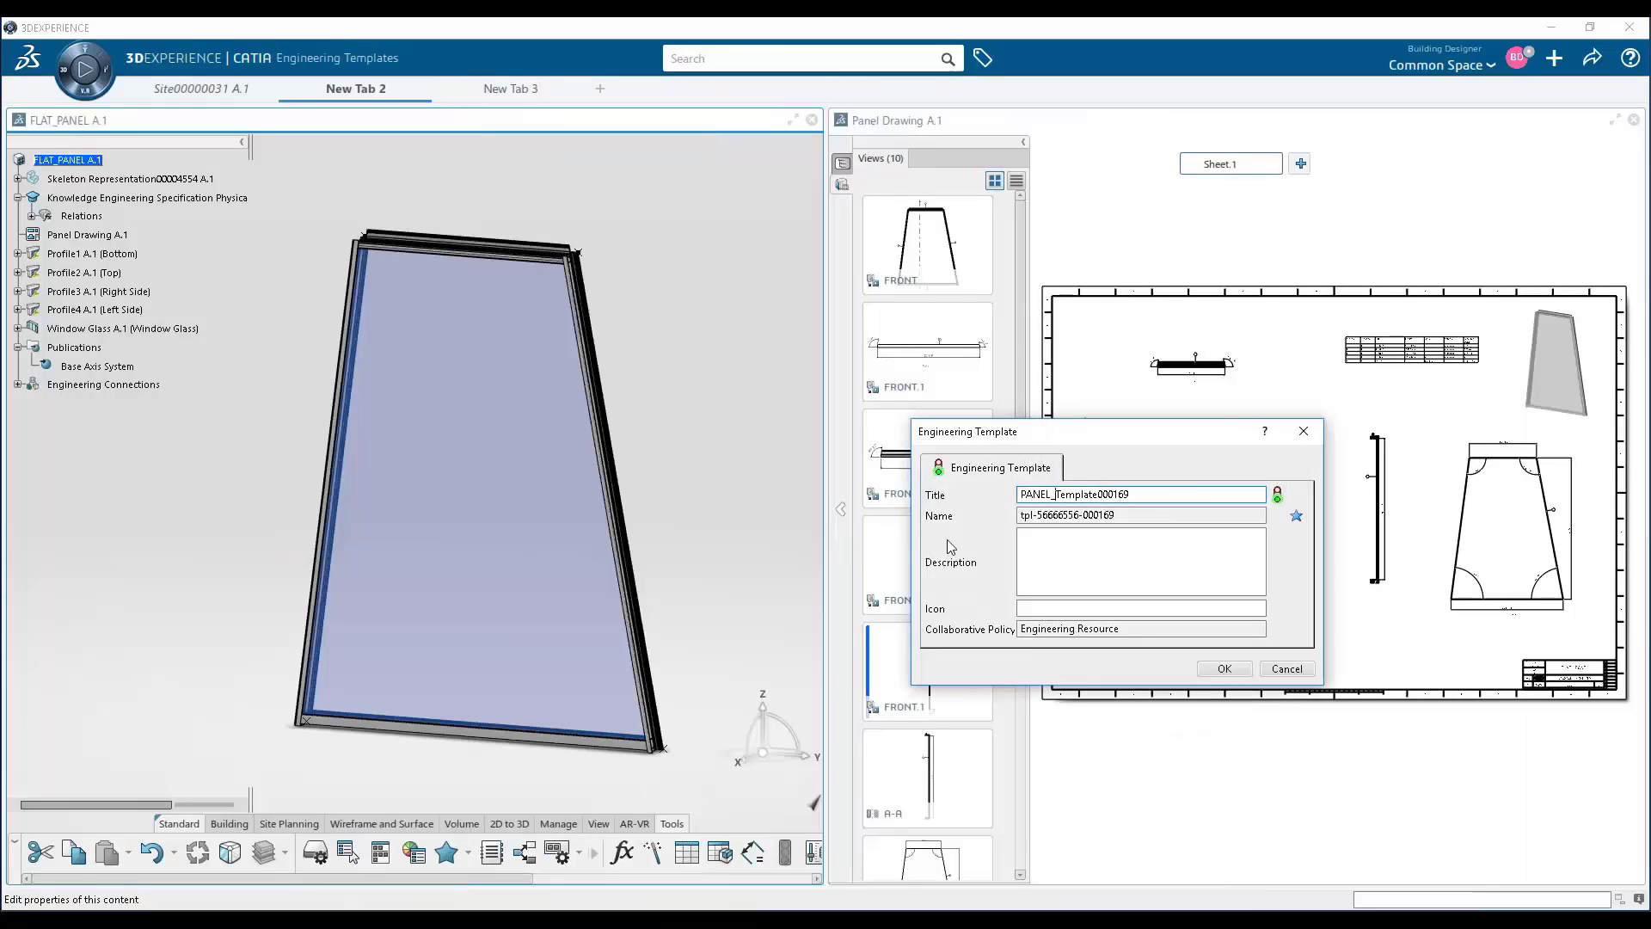
key(Return)
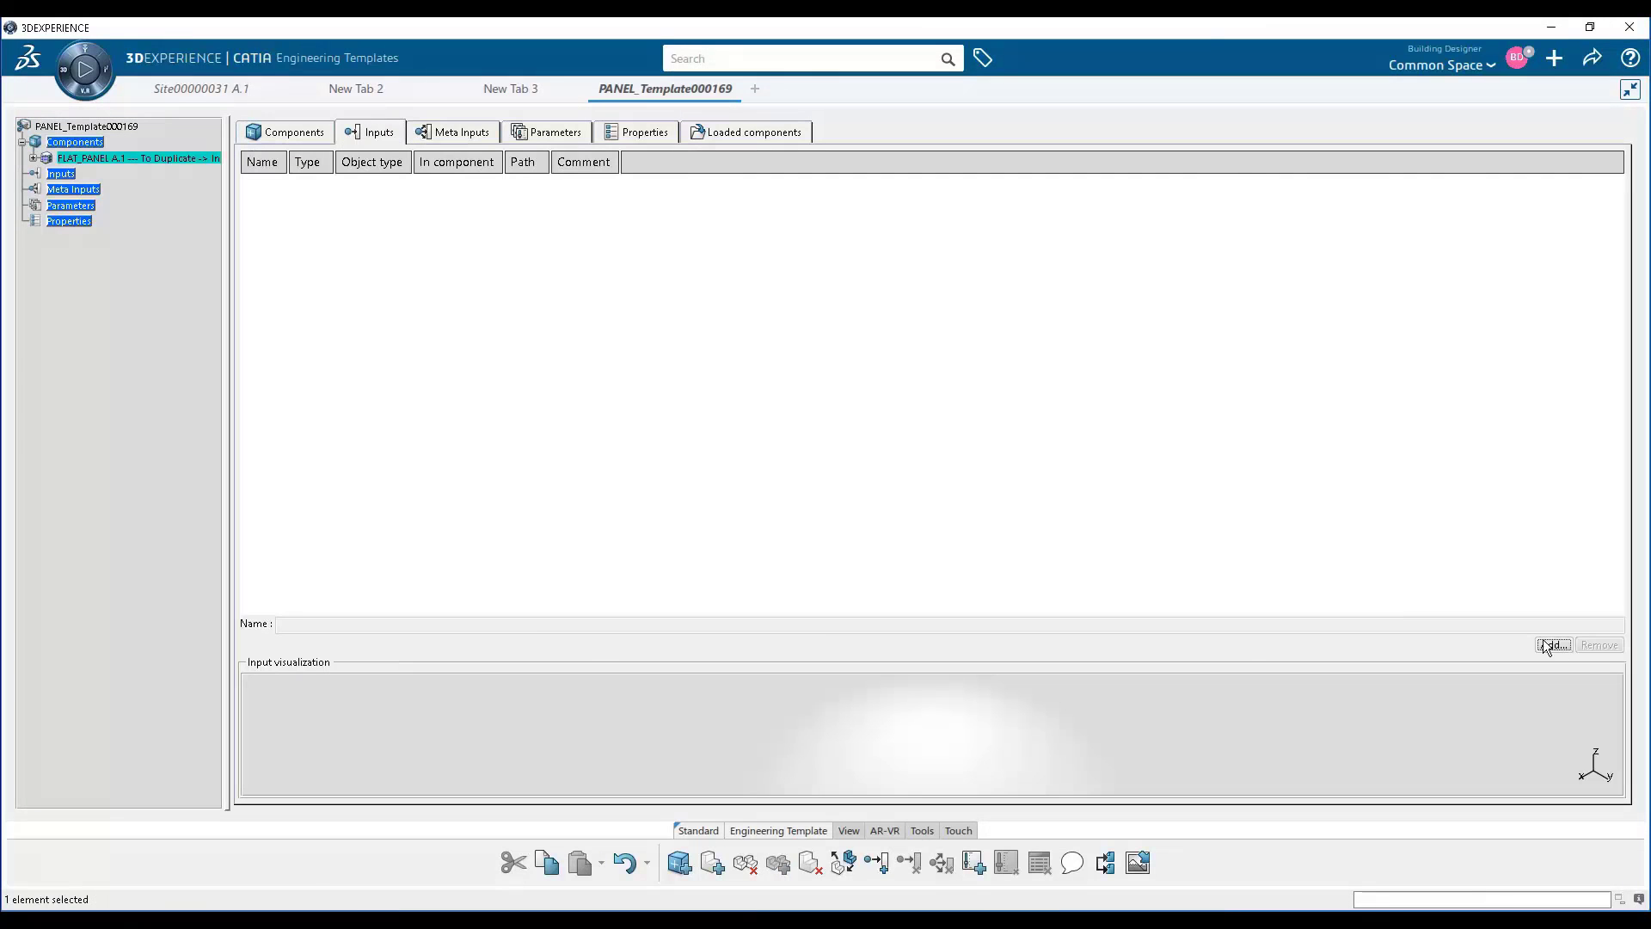
Add Point.1 to Point.4 from the panel skeleton's Inputs set as template inputs and save the template
click(1551, 645)
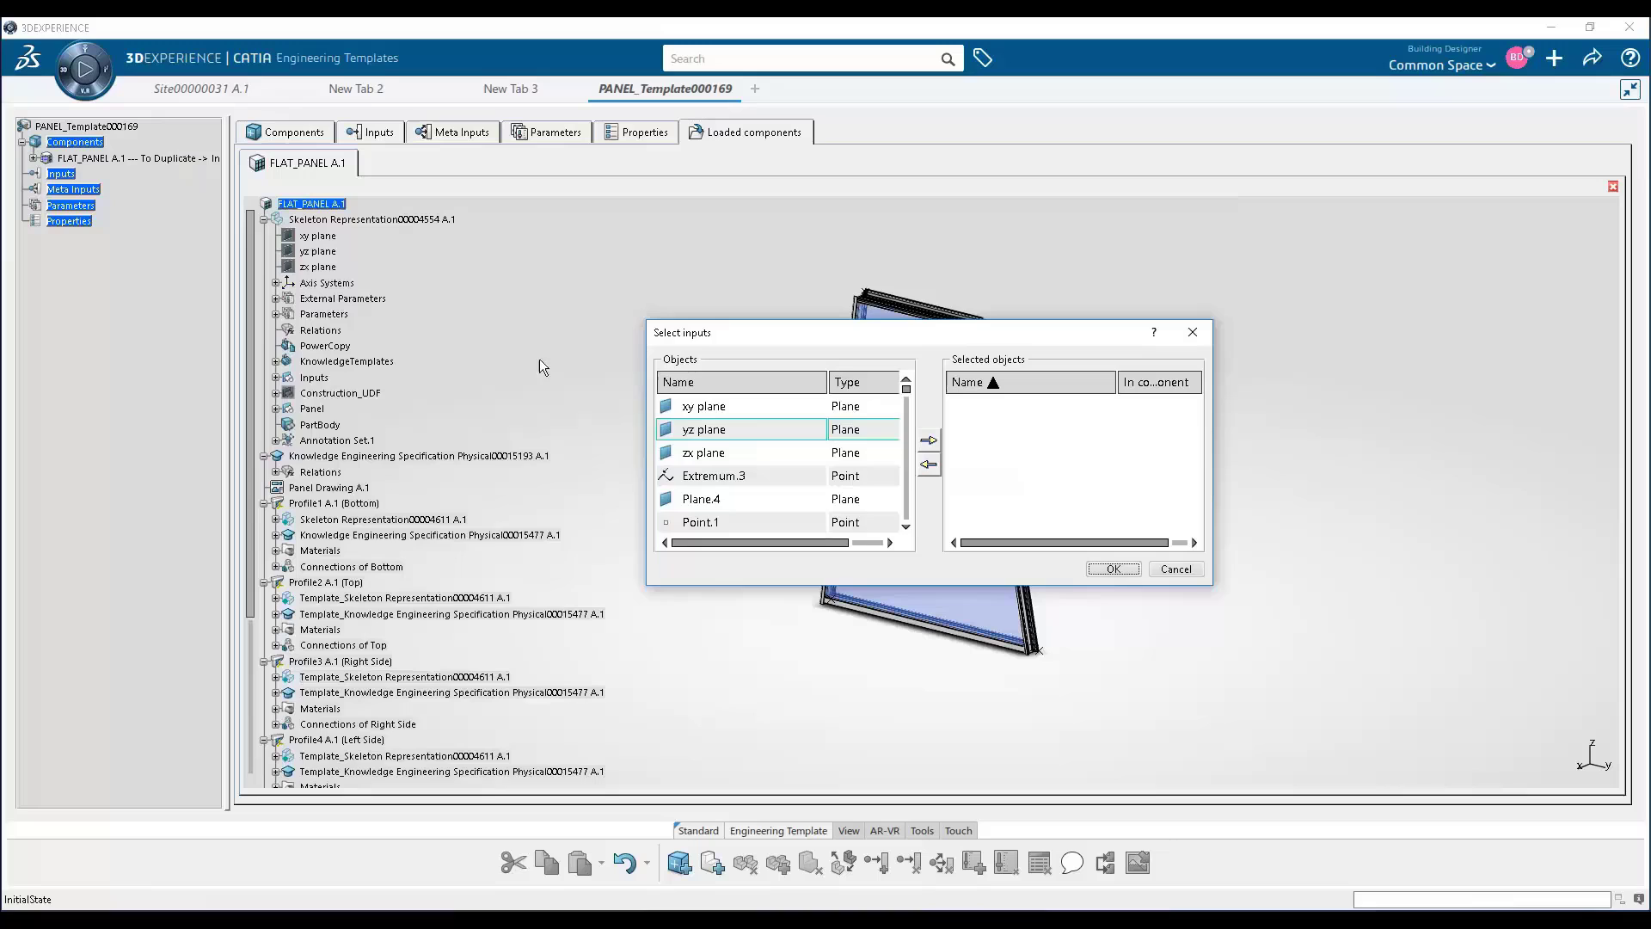
click(314, 379)
click(766, 406)
shift+click(766, 476)
drag(944, 341, 1380, 304)
click(1364, 402)
click(1549, 531)
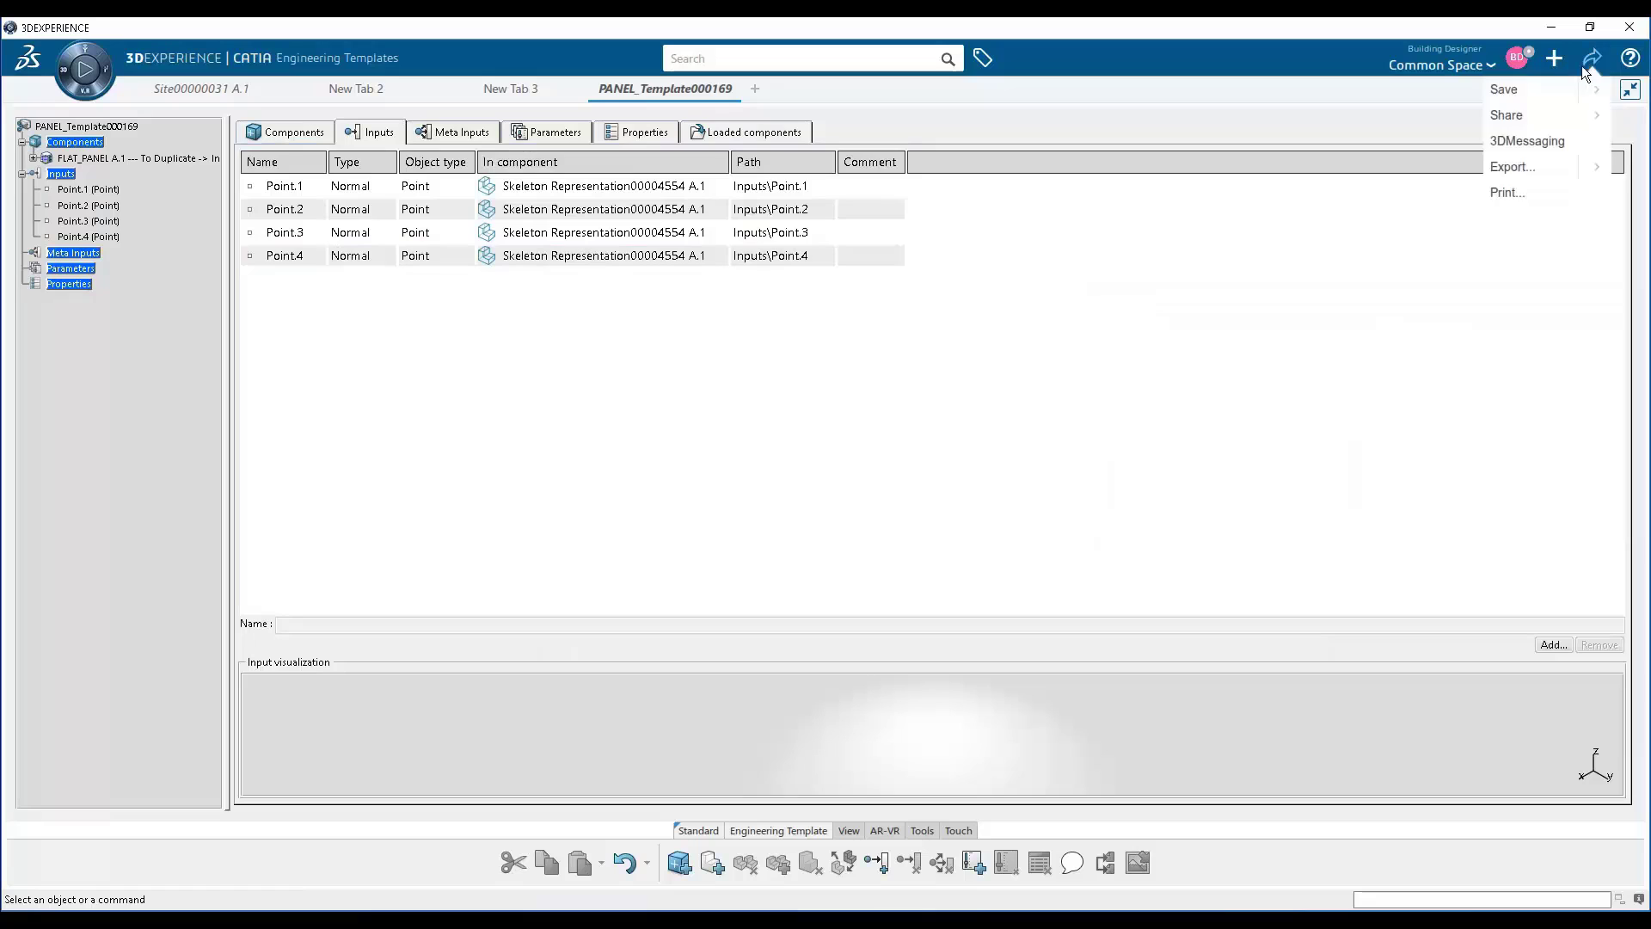
click(1522, 90)
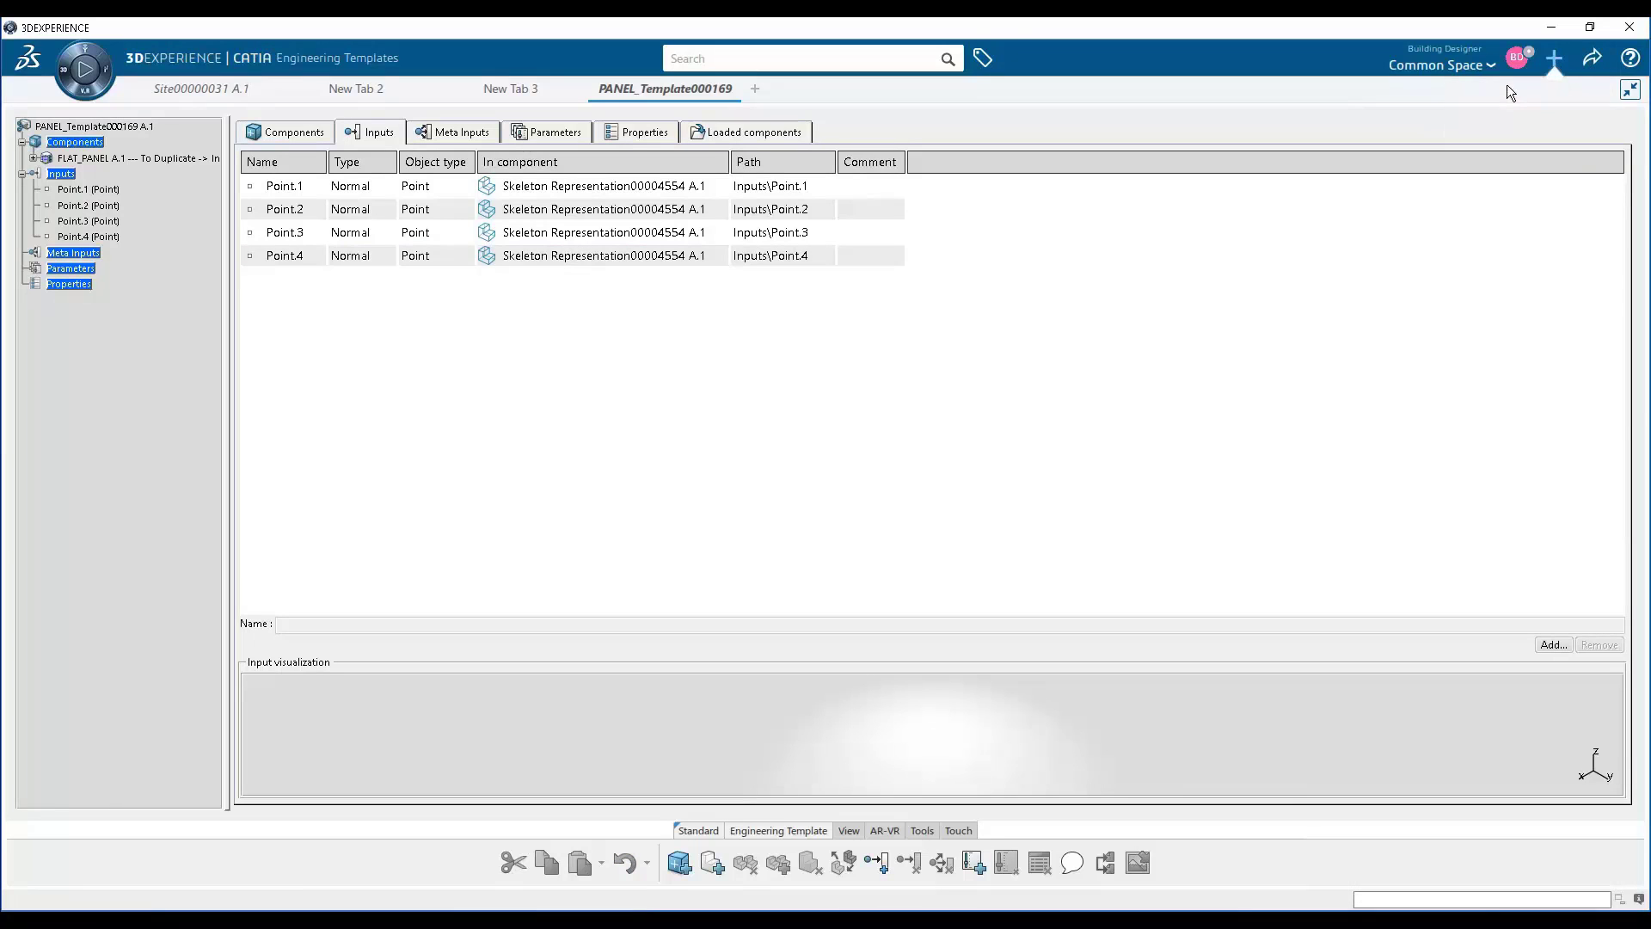
Create a Curtain wall type with the Adaptive product instantiation method and open its resource table
click(1554, 57)
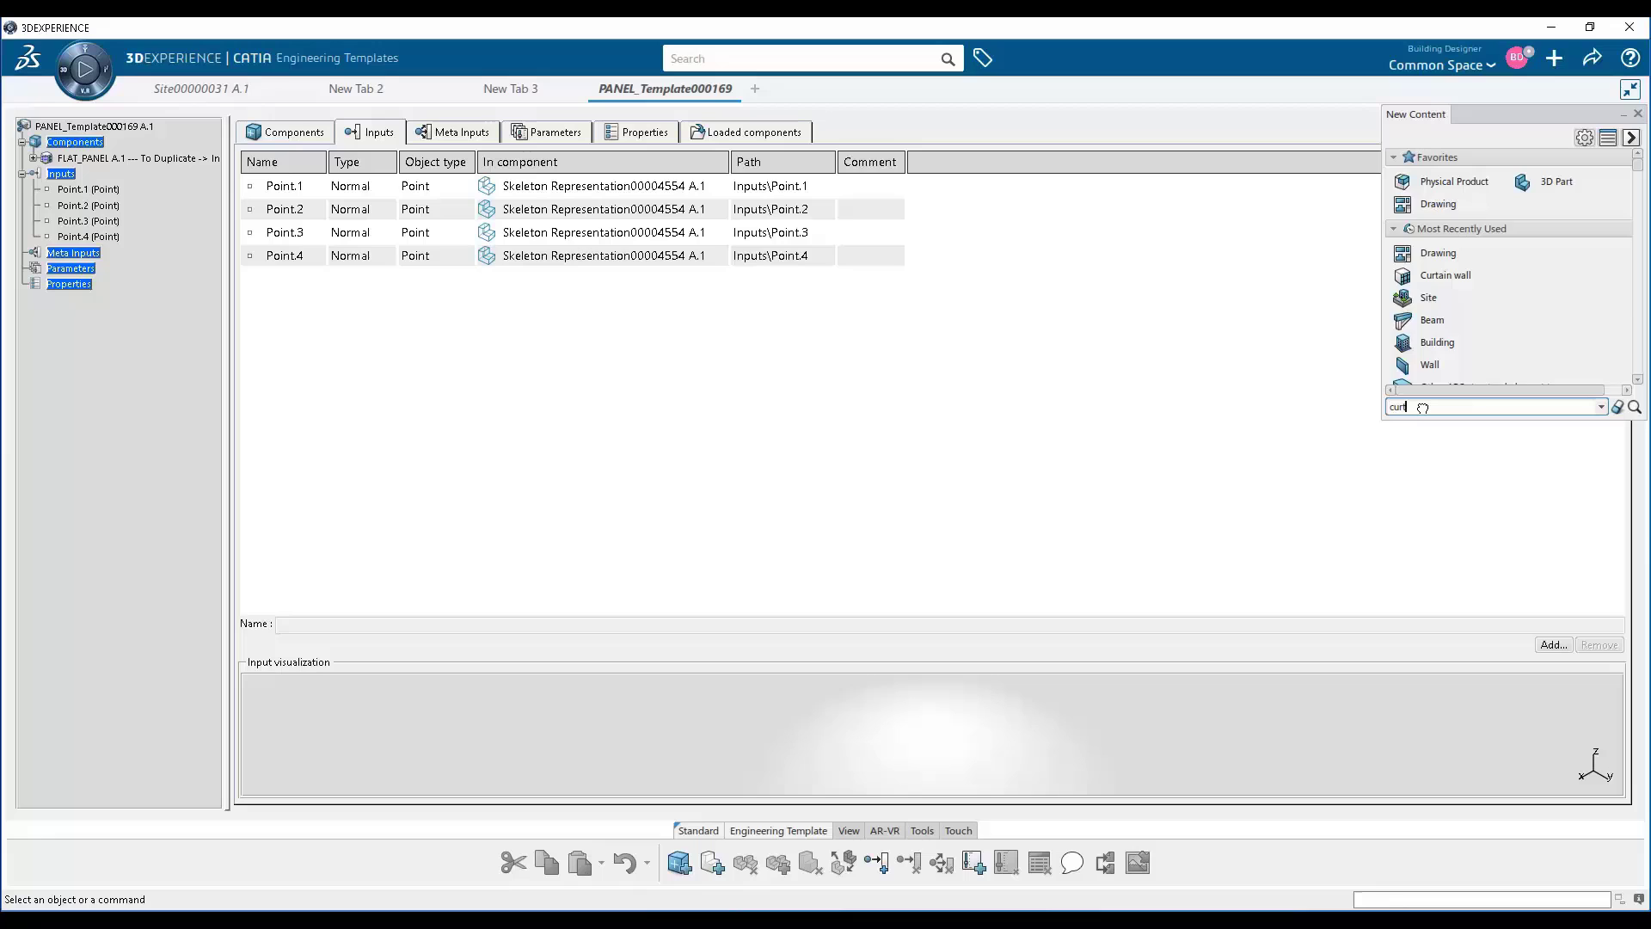
click(1450, 368)
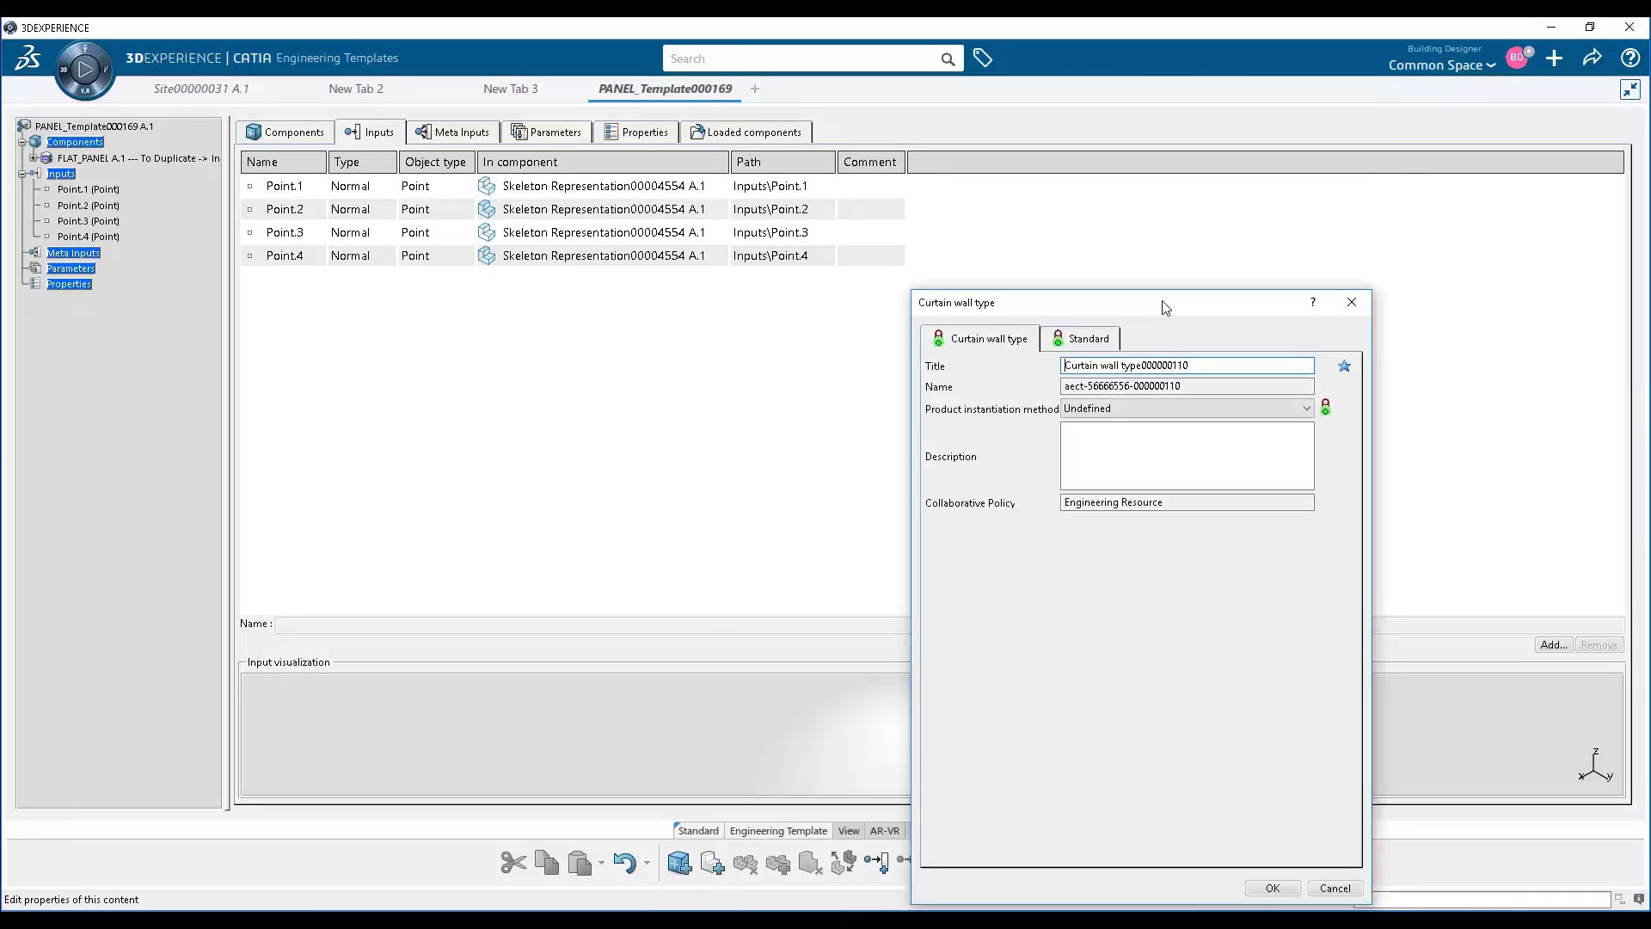
click(874, 324)
click(870, 356)
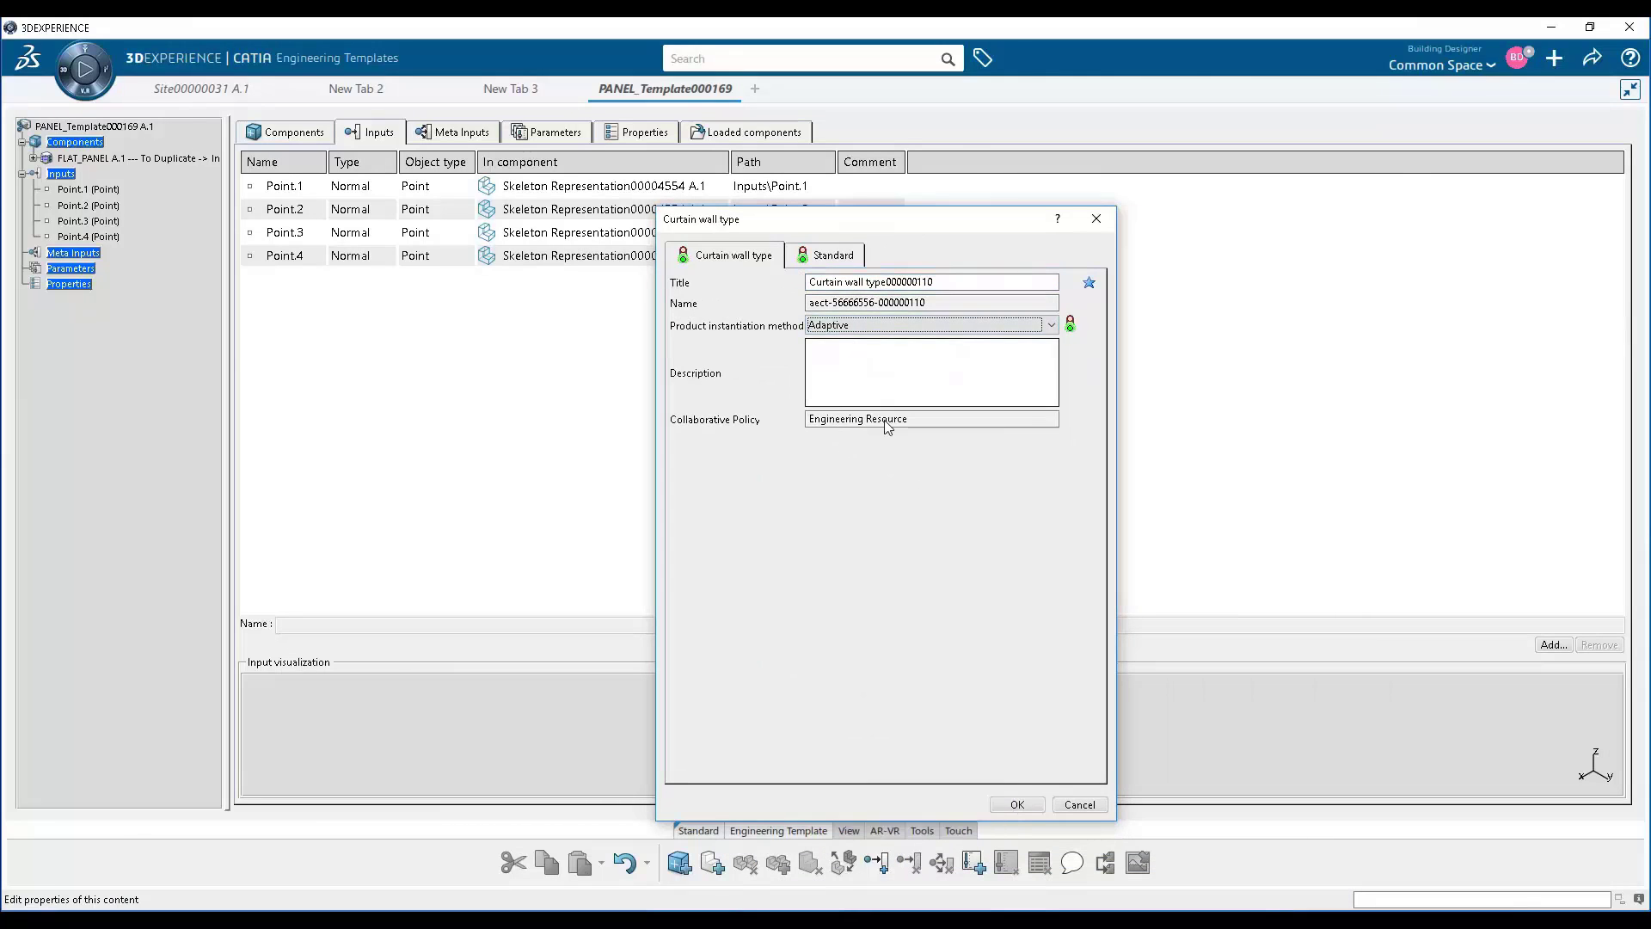
click(1015, 803)
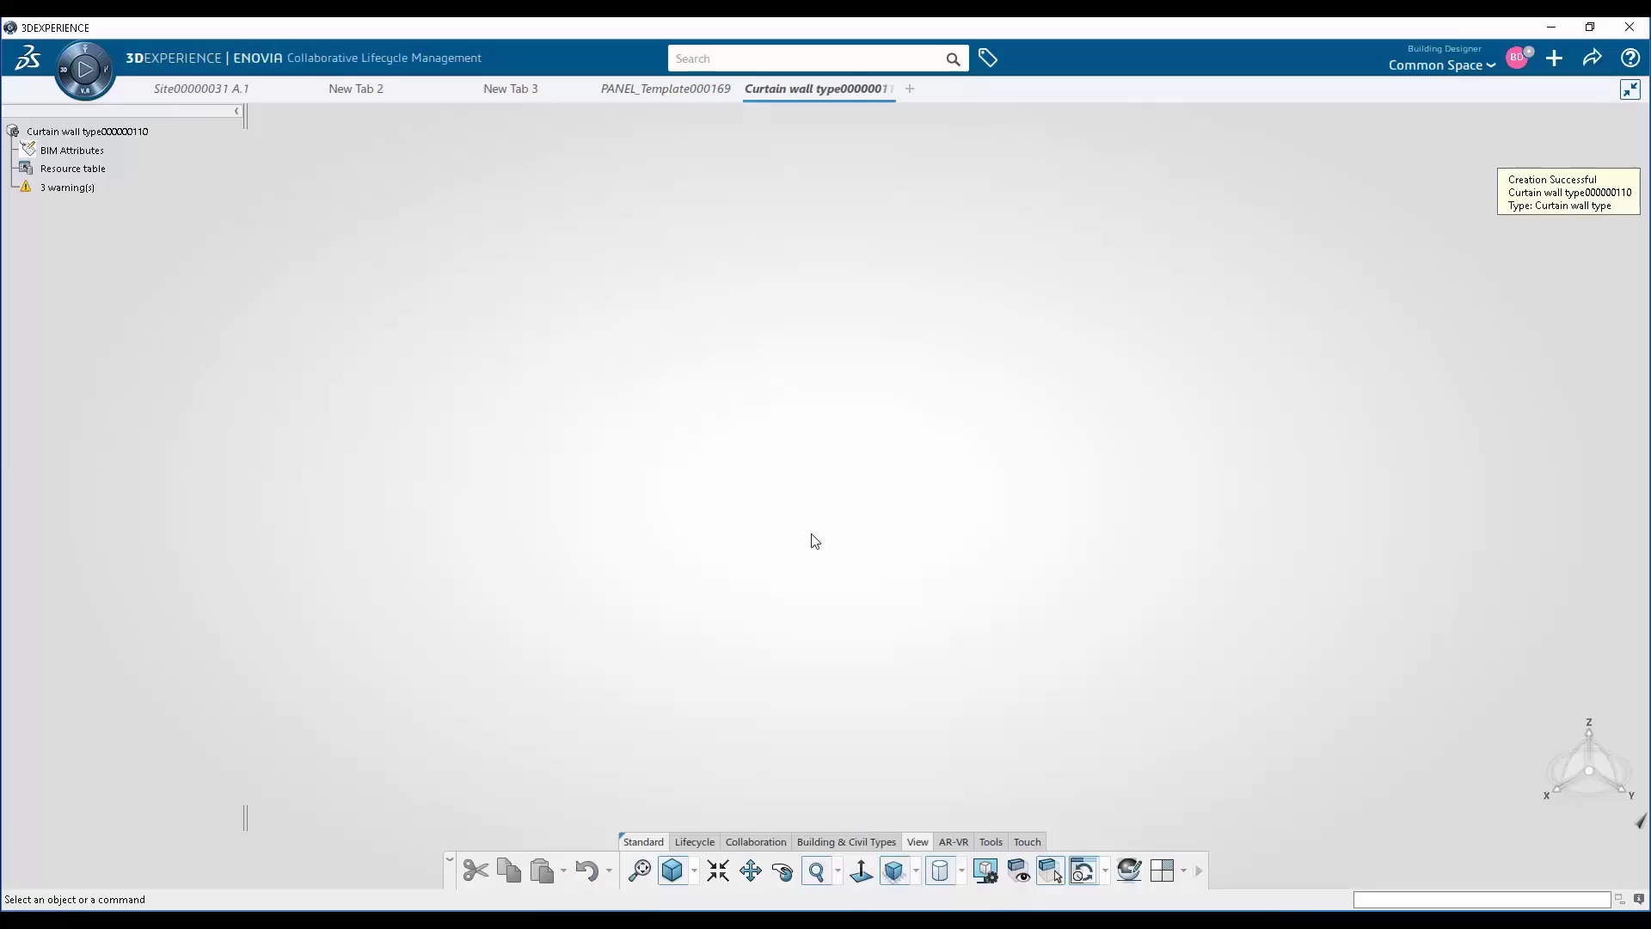
double_click(101, 170)
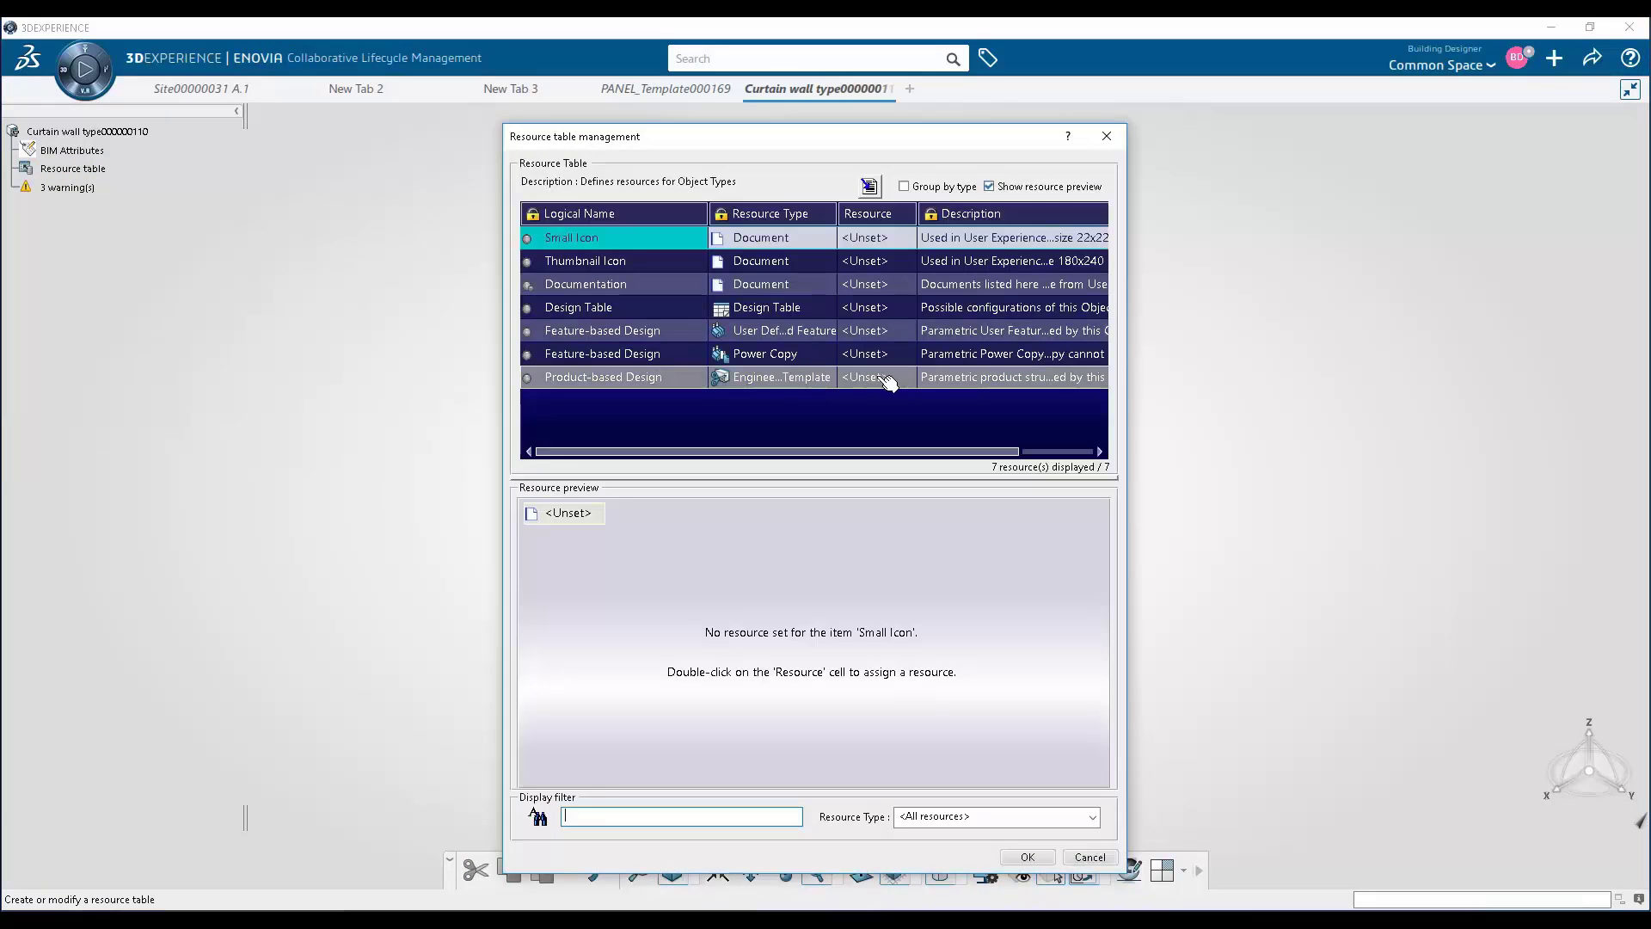
Assign PANEL_Template000169 to the curtain wall type's Product-based Design engineering template resource and save the type
double_click(886, 380)
click(643, 91)
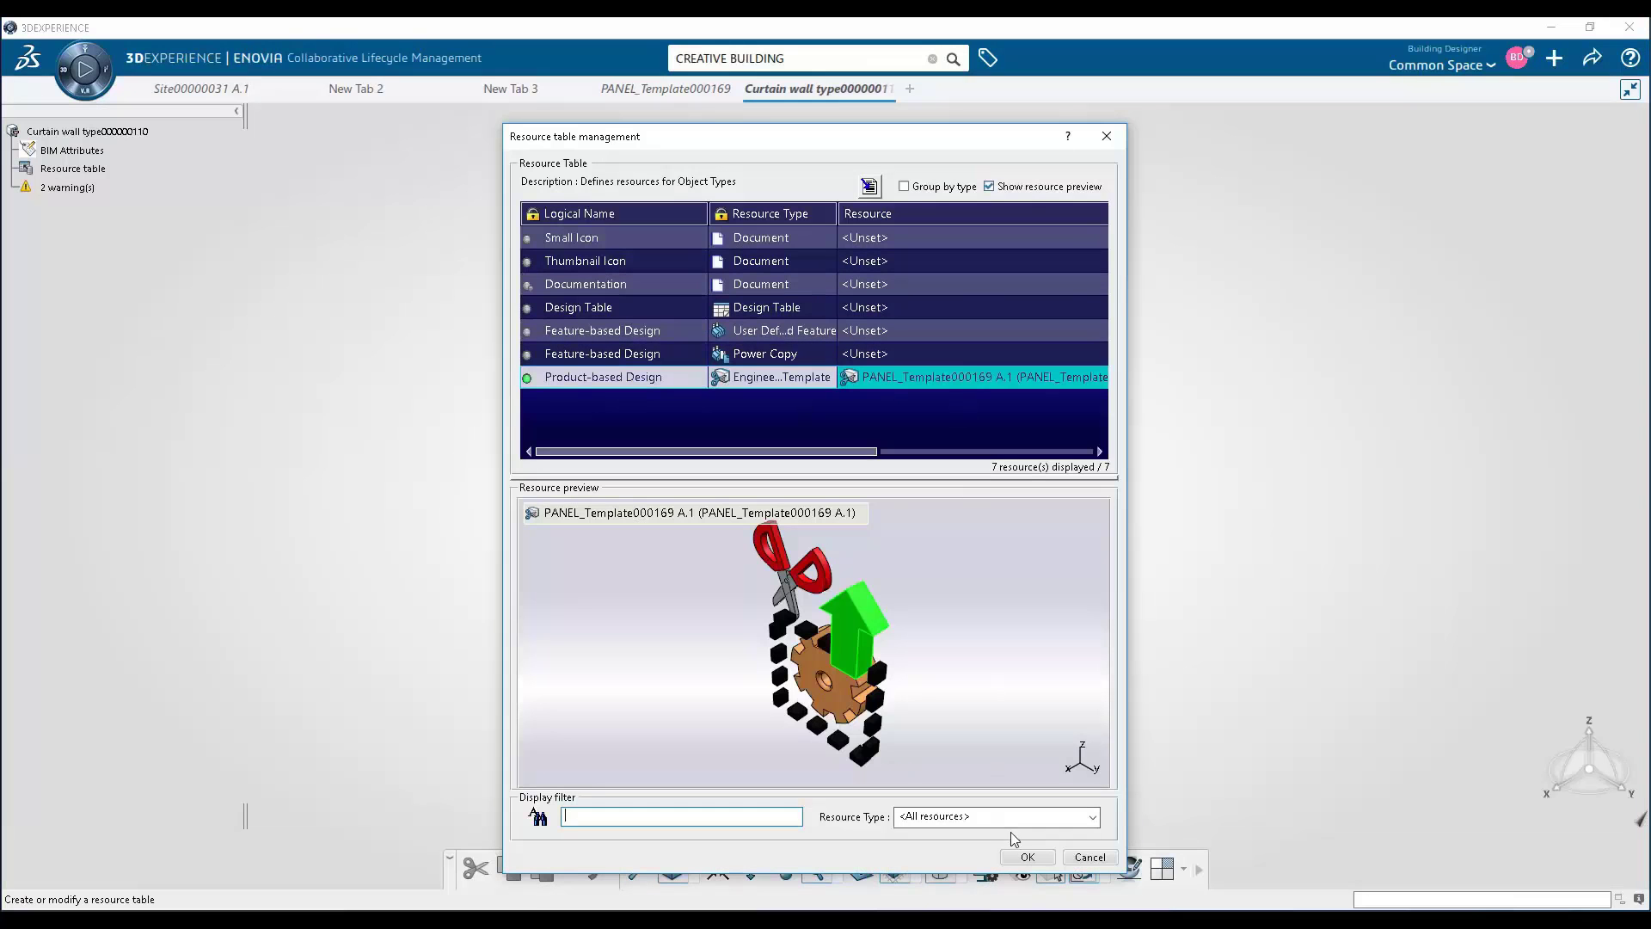
click(1027, 858)
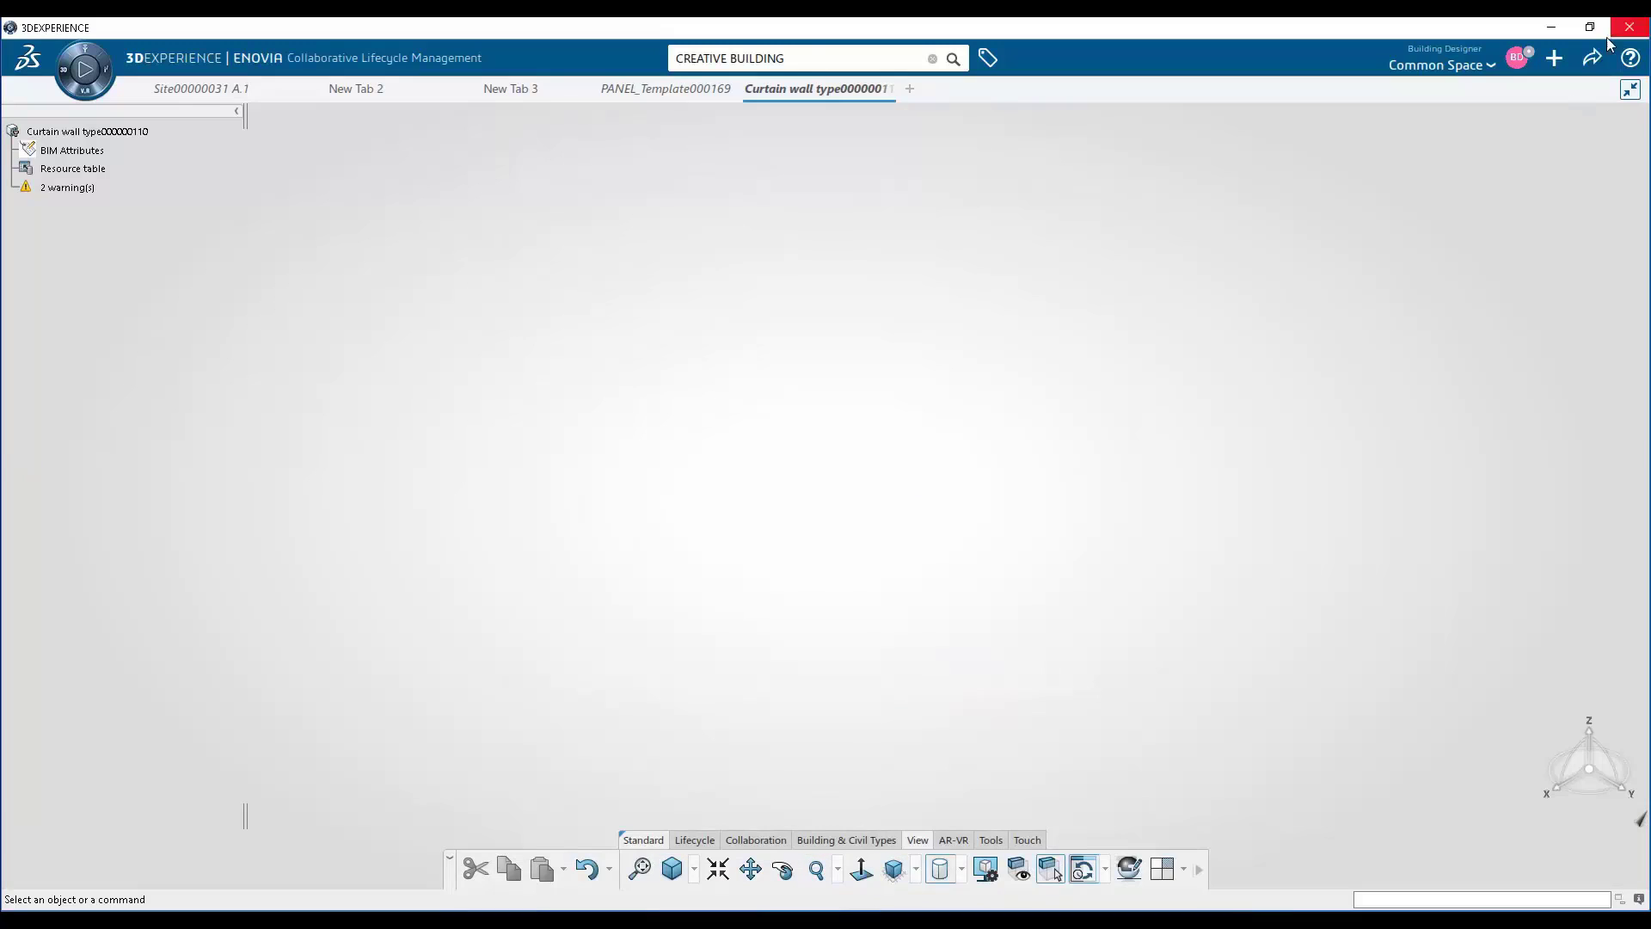
click(1592, 58)
click(1501, 88)
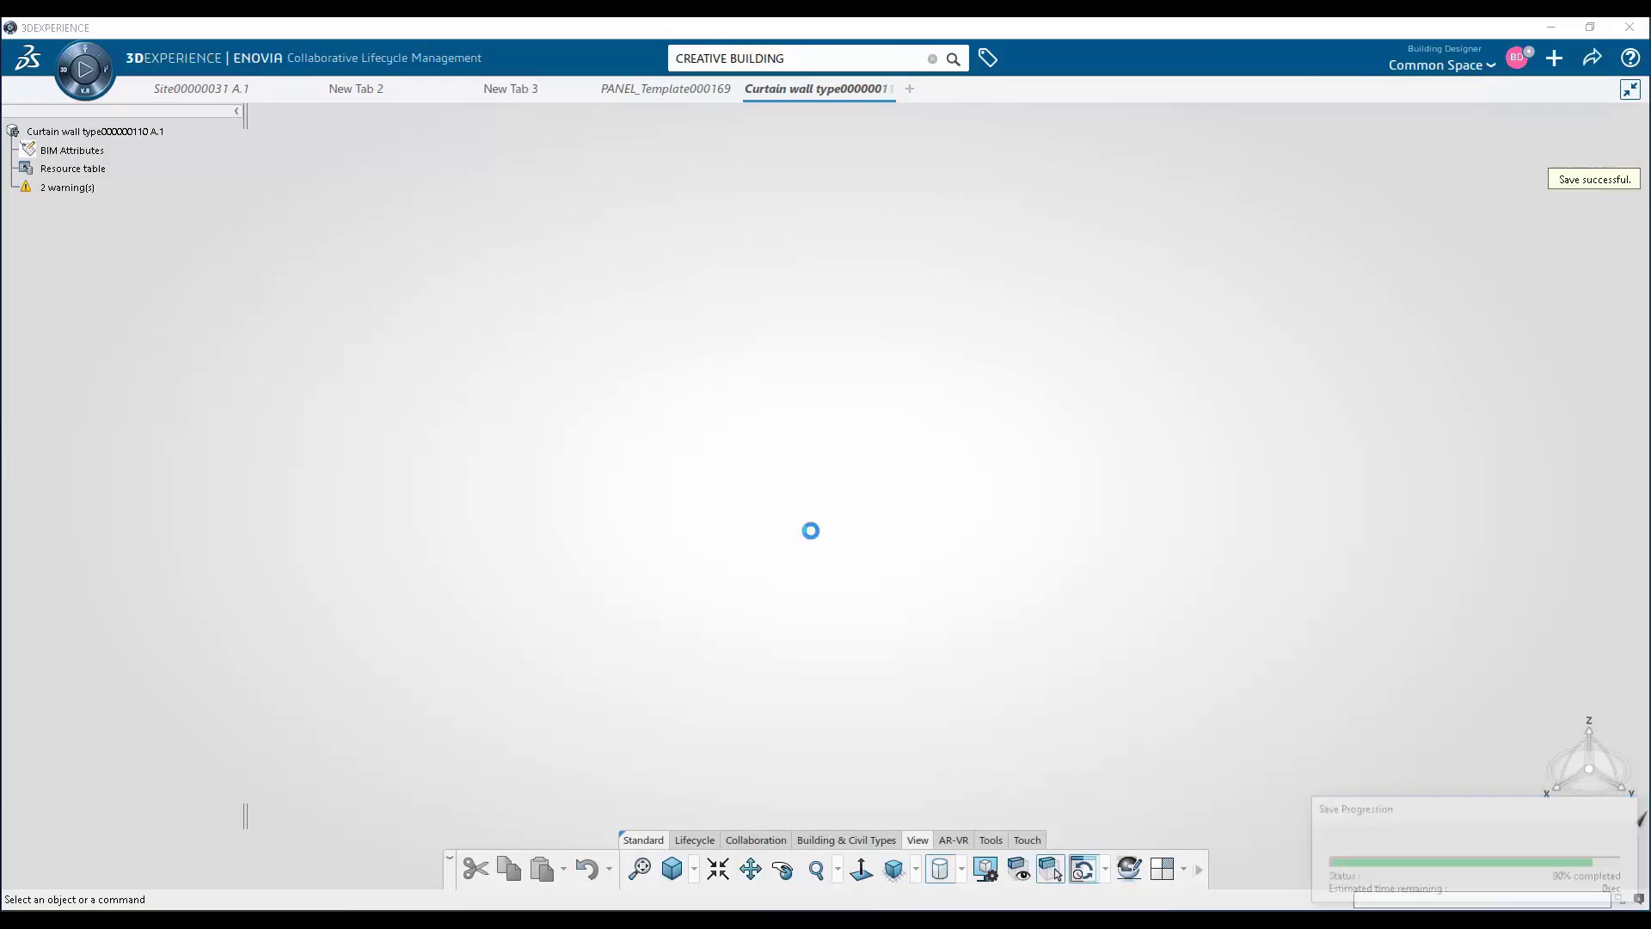
Return to Site00000031 and show the published geometry sets from Publish.1 through Panels Origins
click(182, 87)
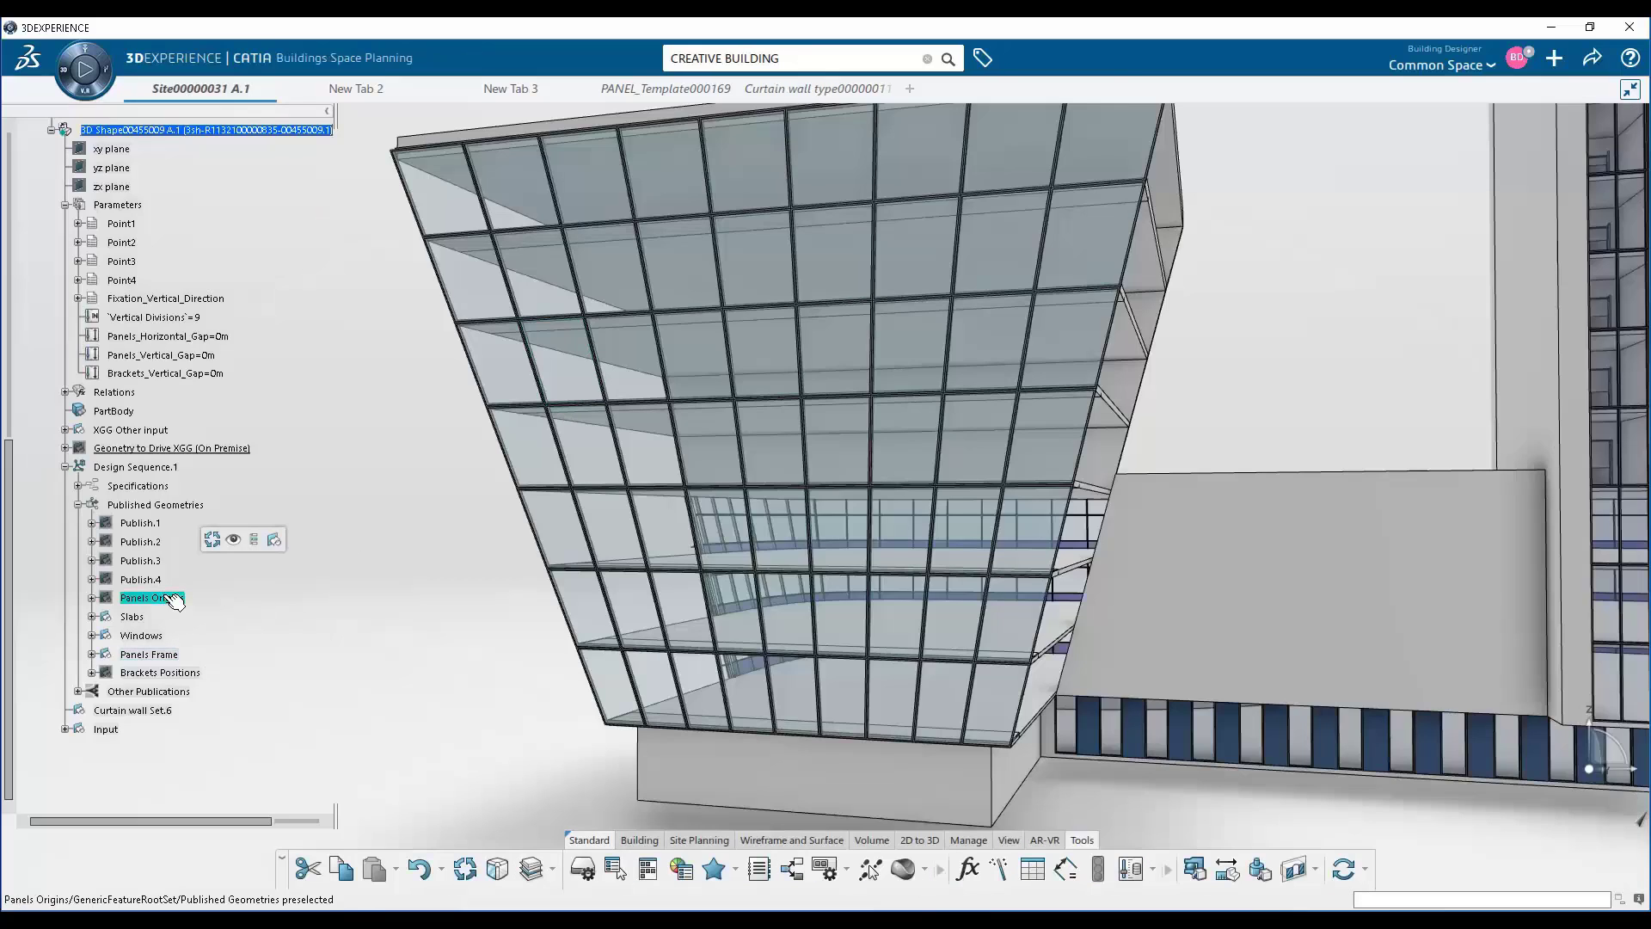
shift+click(150, 522)
right_click(150, 525)
click(215, 158)
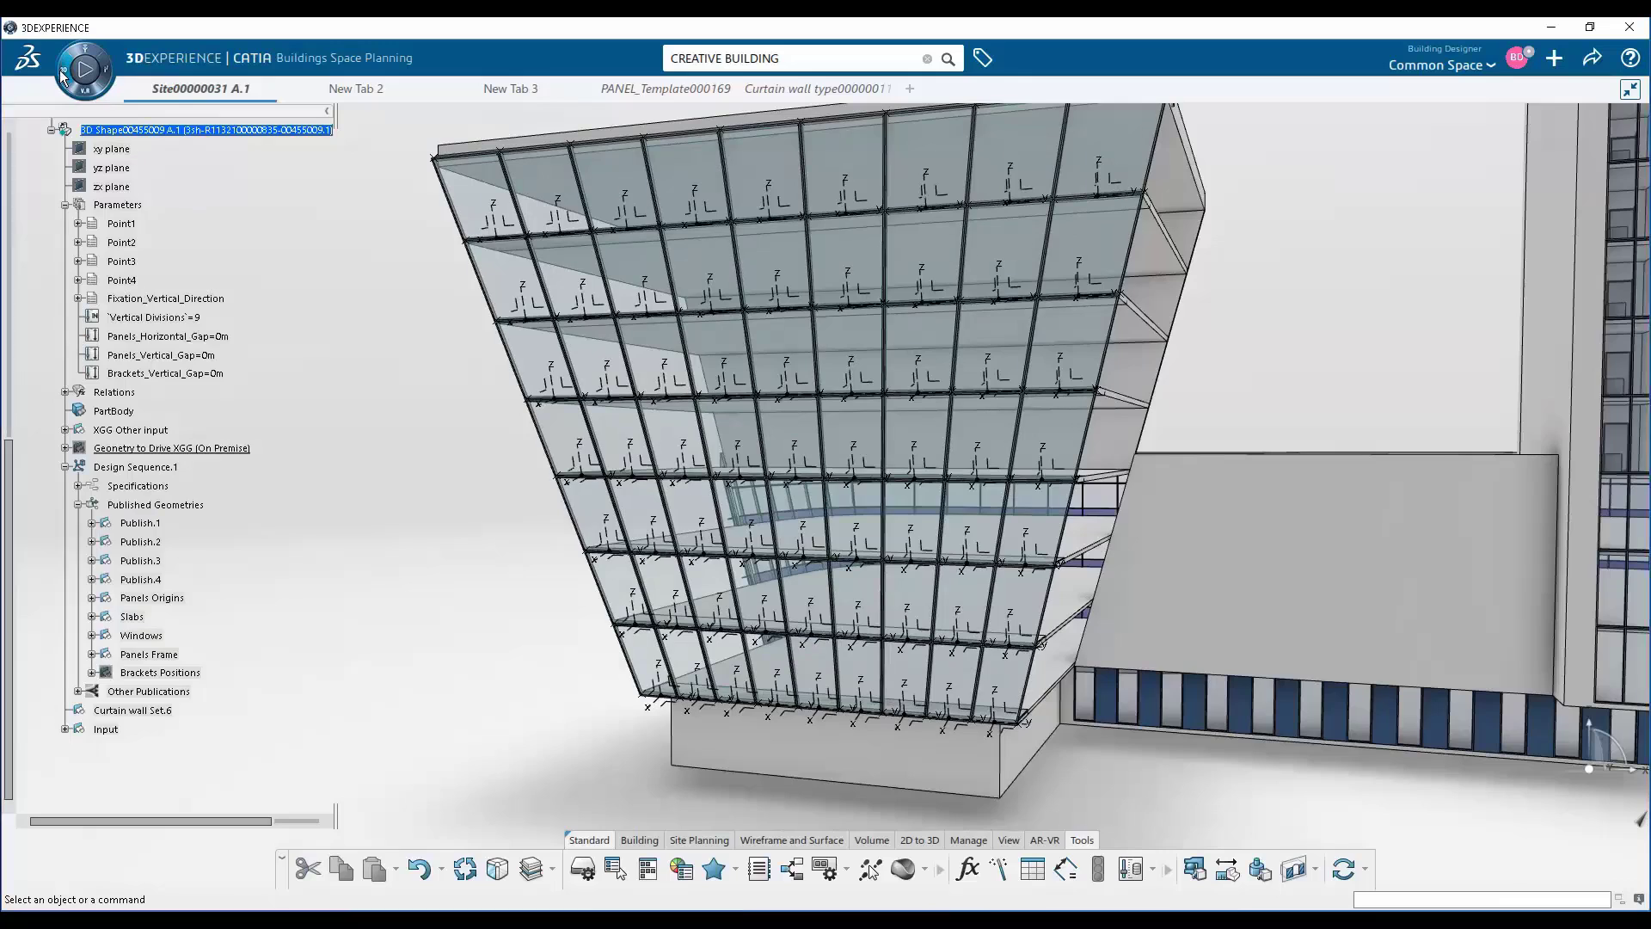
Switch to Building 3D Design and start capturing component specifications with type Curtain wall and object type FLAT_PANEL TYPE
click(84, 71)
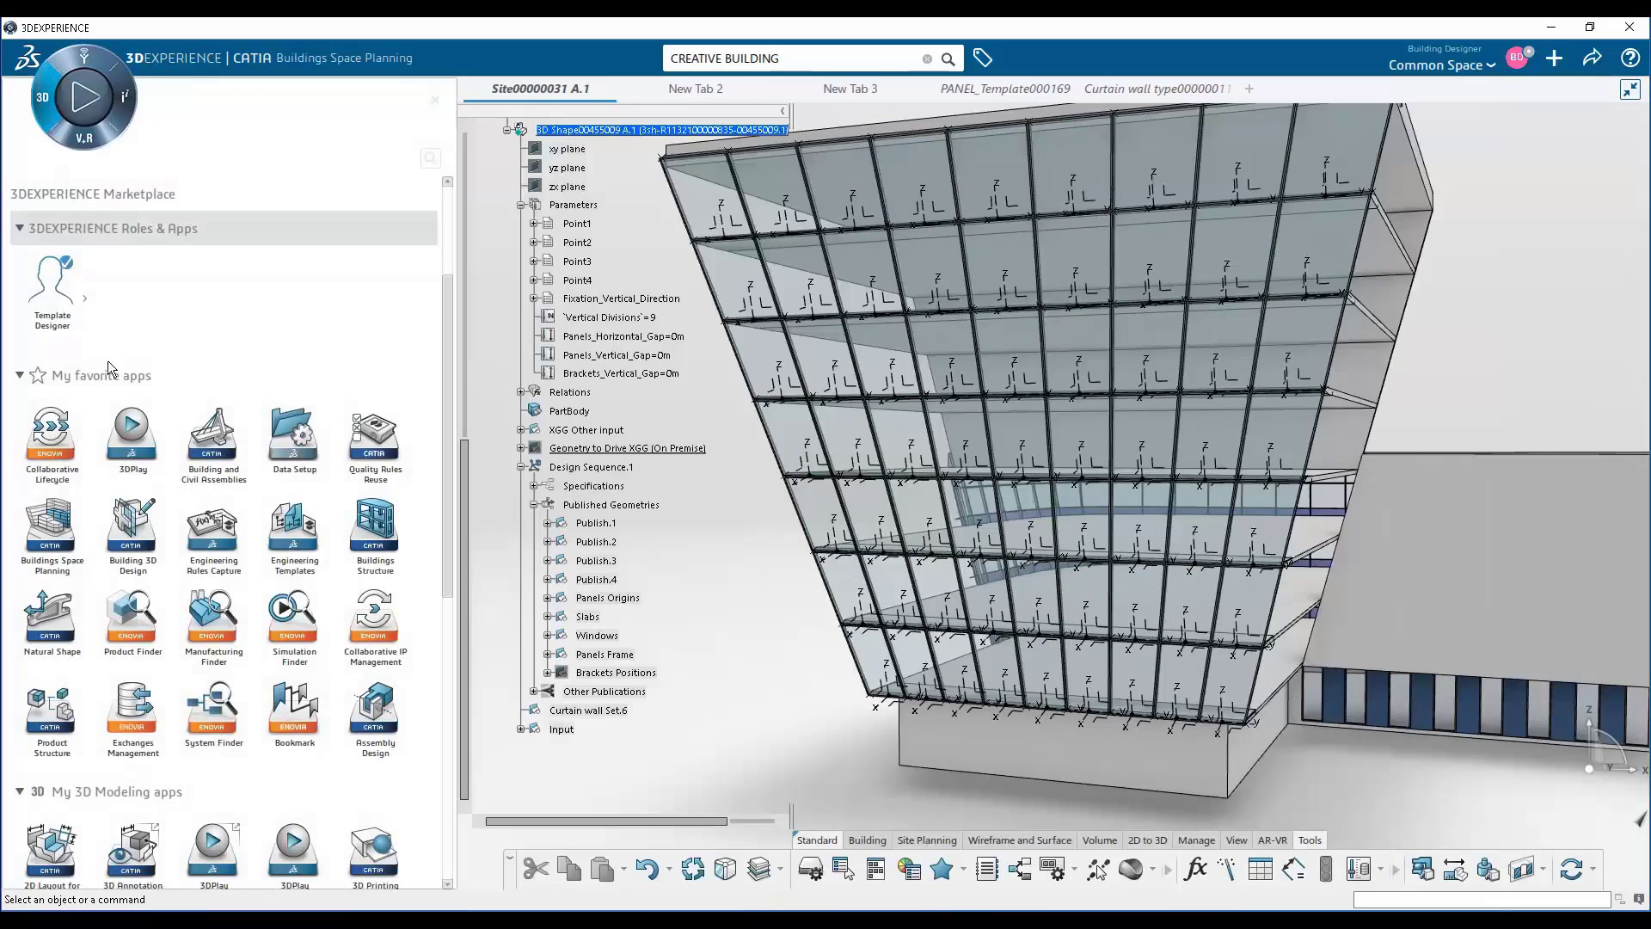
click(131, 527)
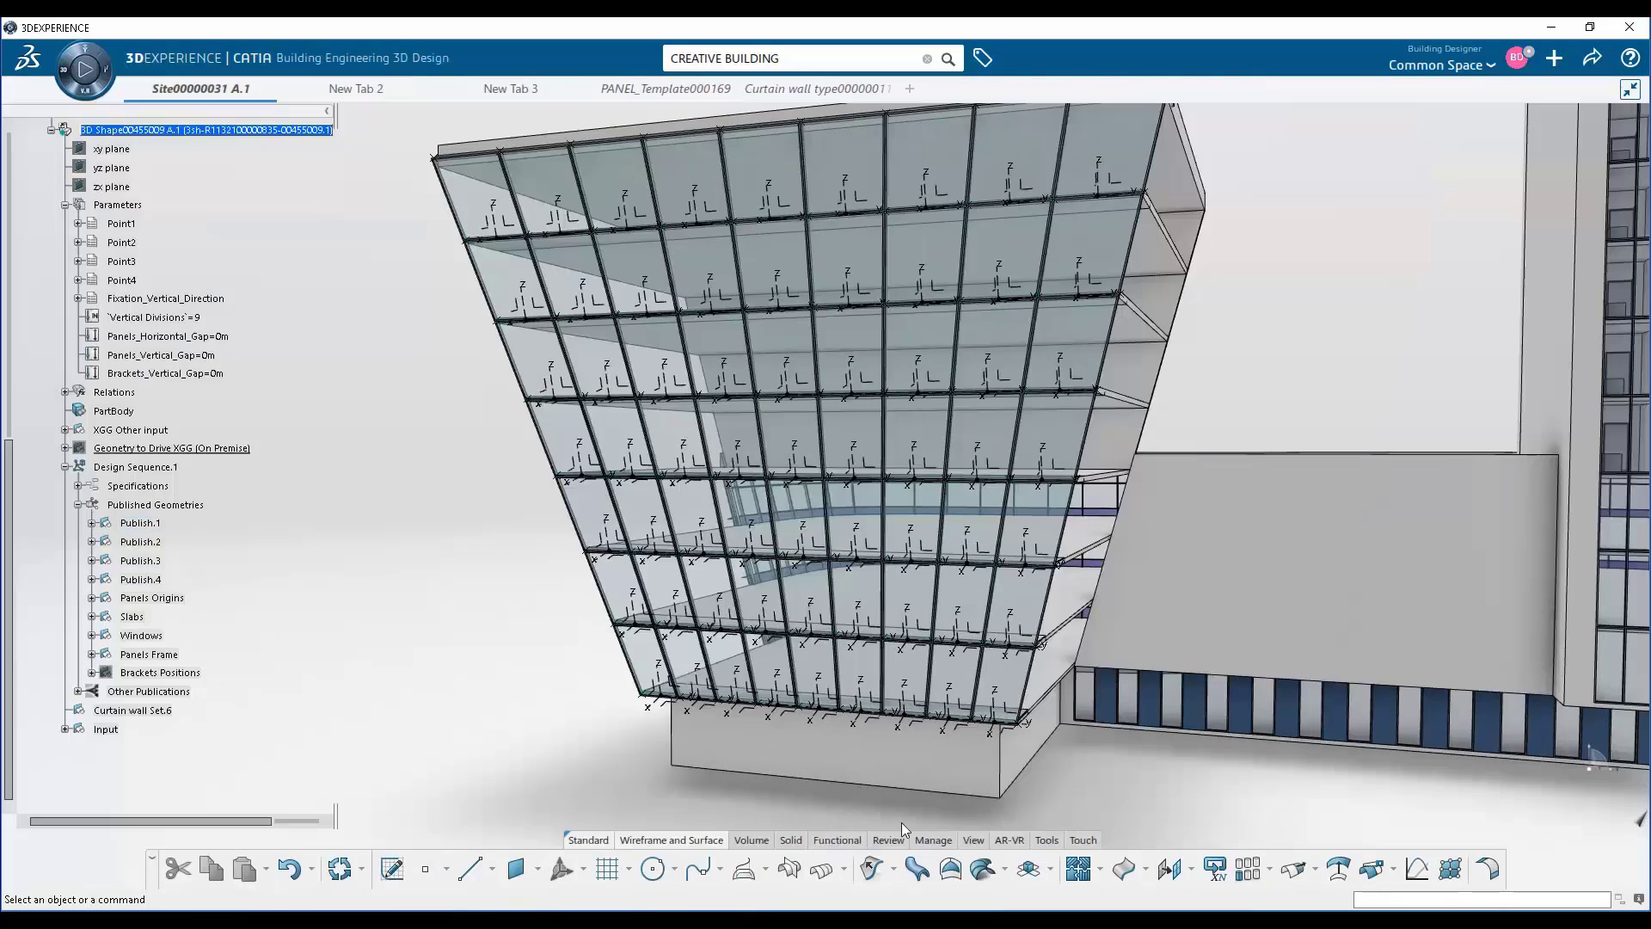
click(1050, 841)
click(1281, 869)
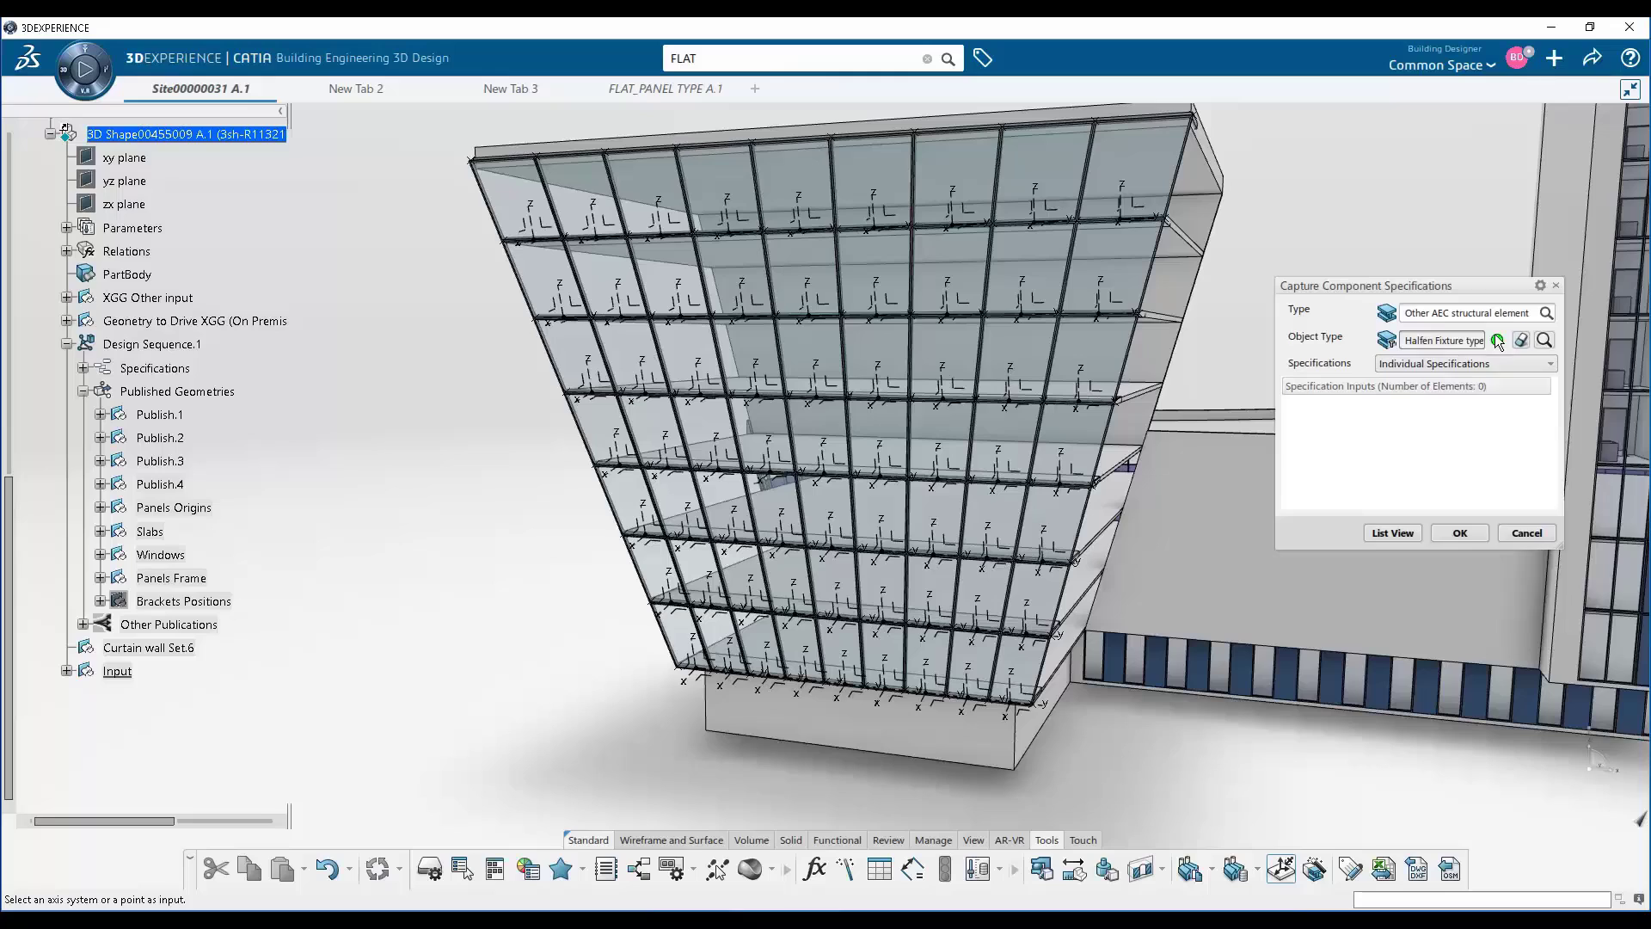
click(1491, 364)
click(1490, 364)
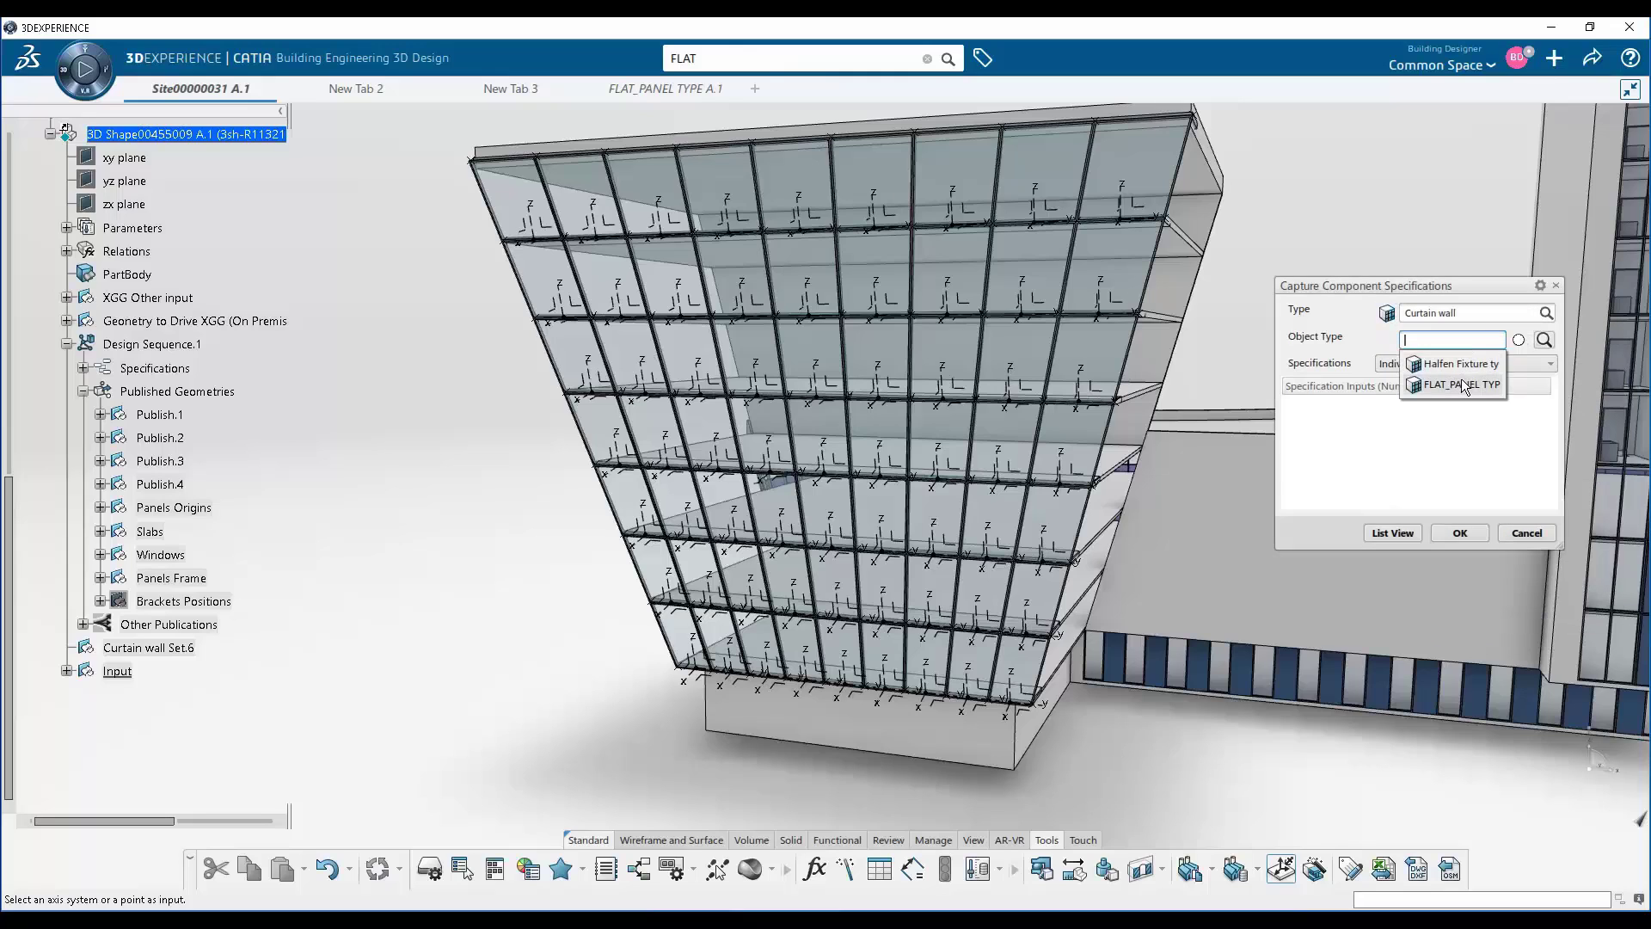
click(1454, 385)
Define the specifications by a selection pattern of axis systems taken from the Panels Origins set
click(1490, 364)
click(1445, 401)
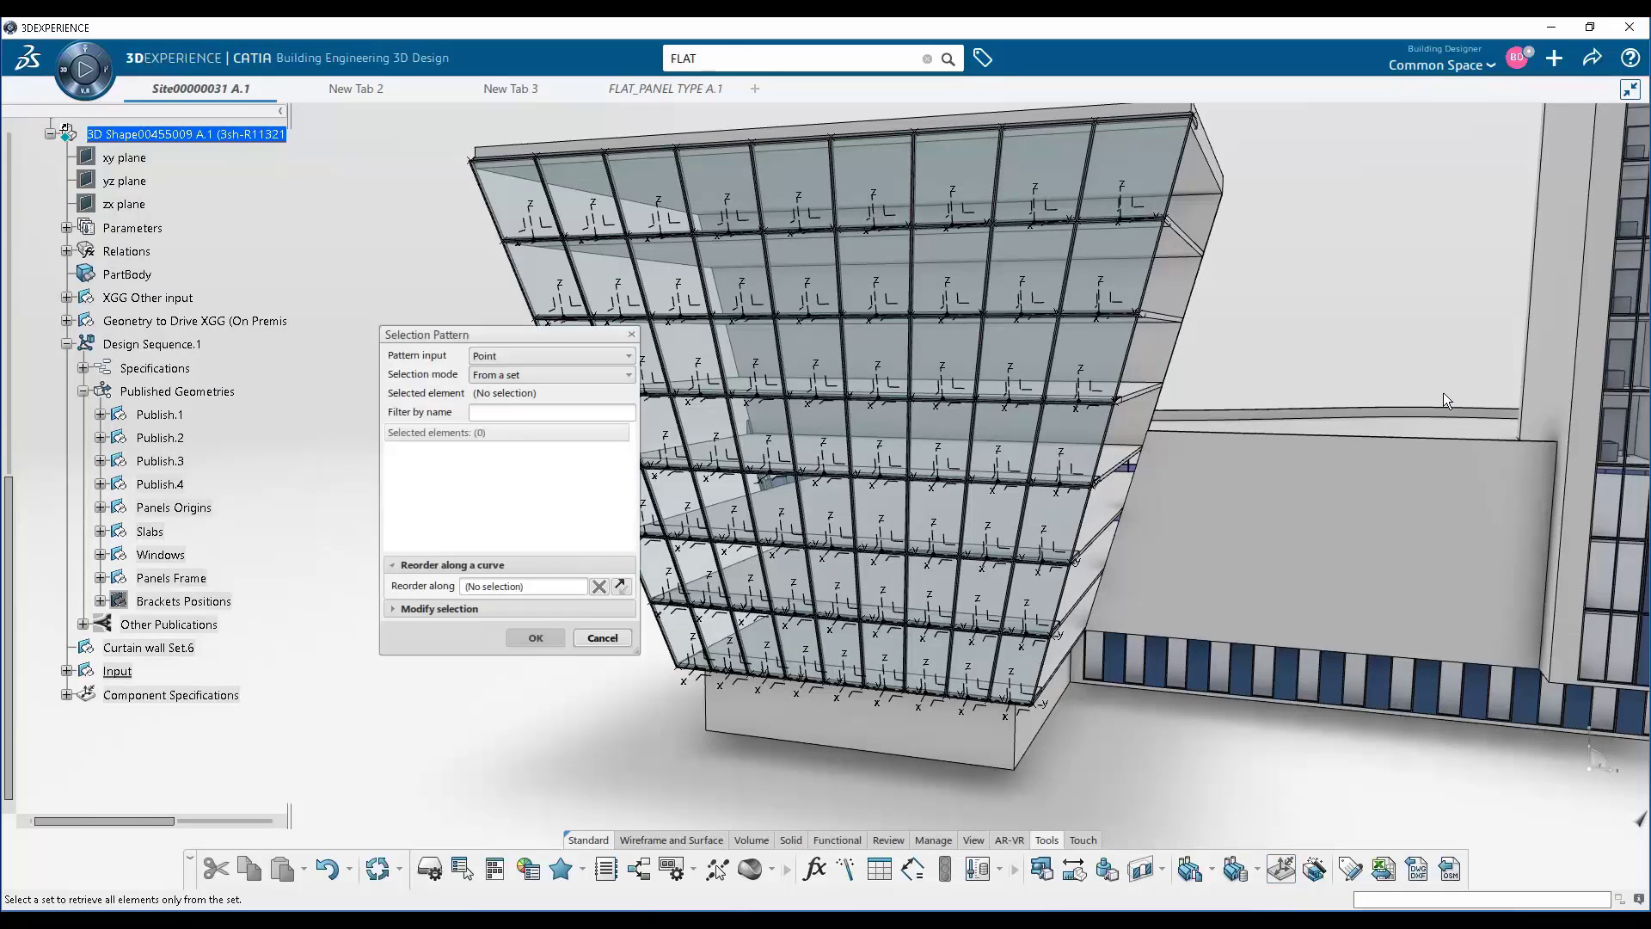
click(478, 359)
click(482, 373)
click(193, 508)
drag(583, 336, 488, 351)
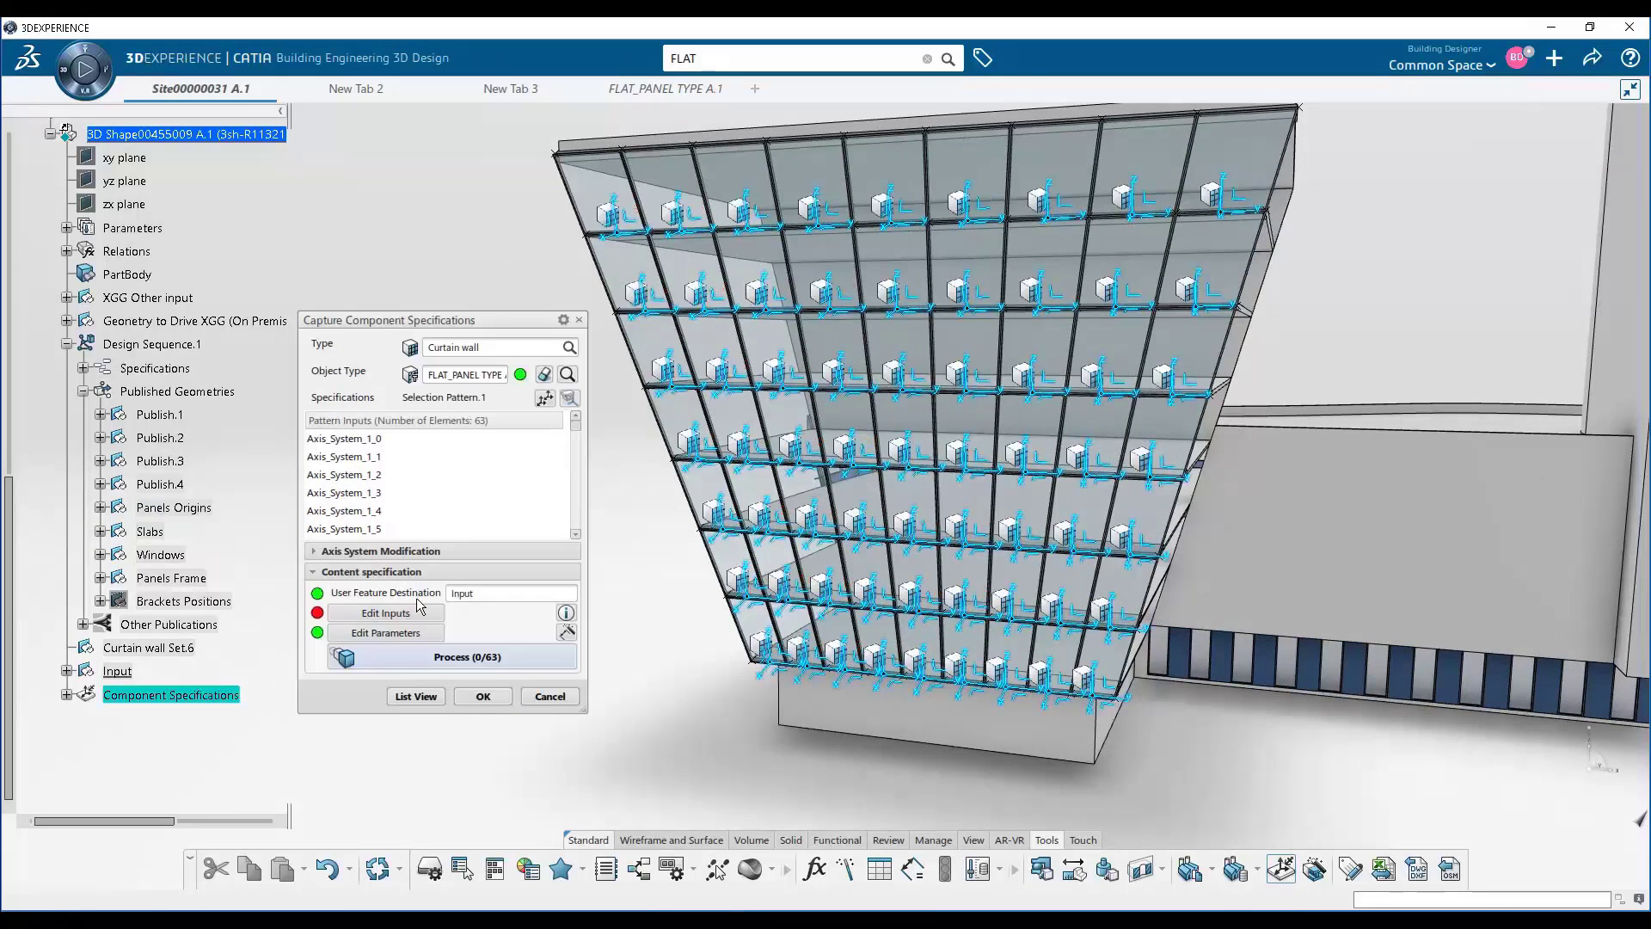
Feed the panel's Point.1 and Point.2 inputs with set-based selection patterns from the Point1 and Point2 parameters
click(66, 228)
click(585, 362)
click(559, 394)
click(137, 251)
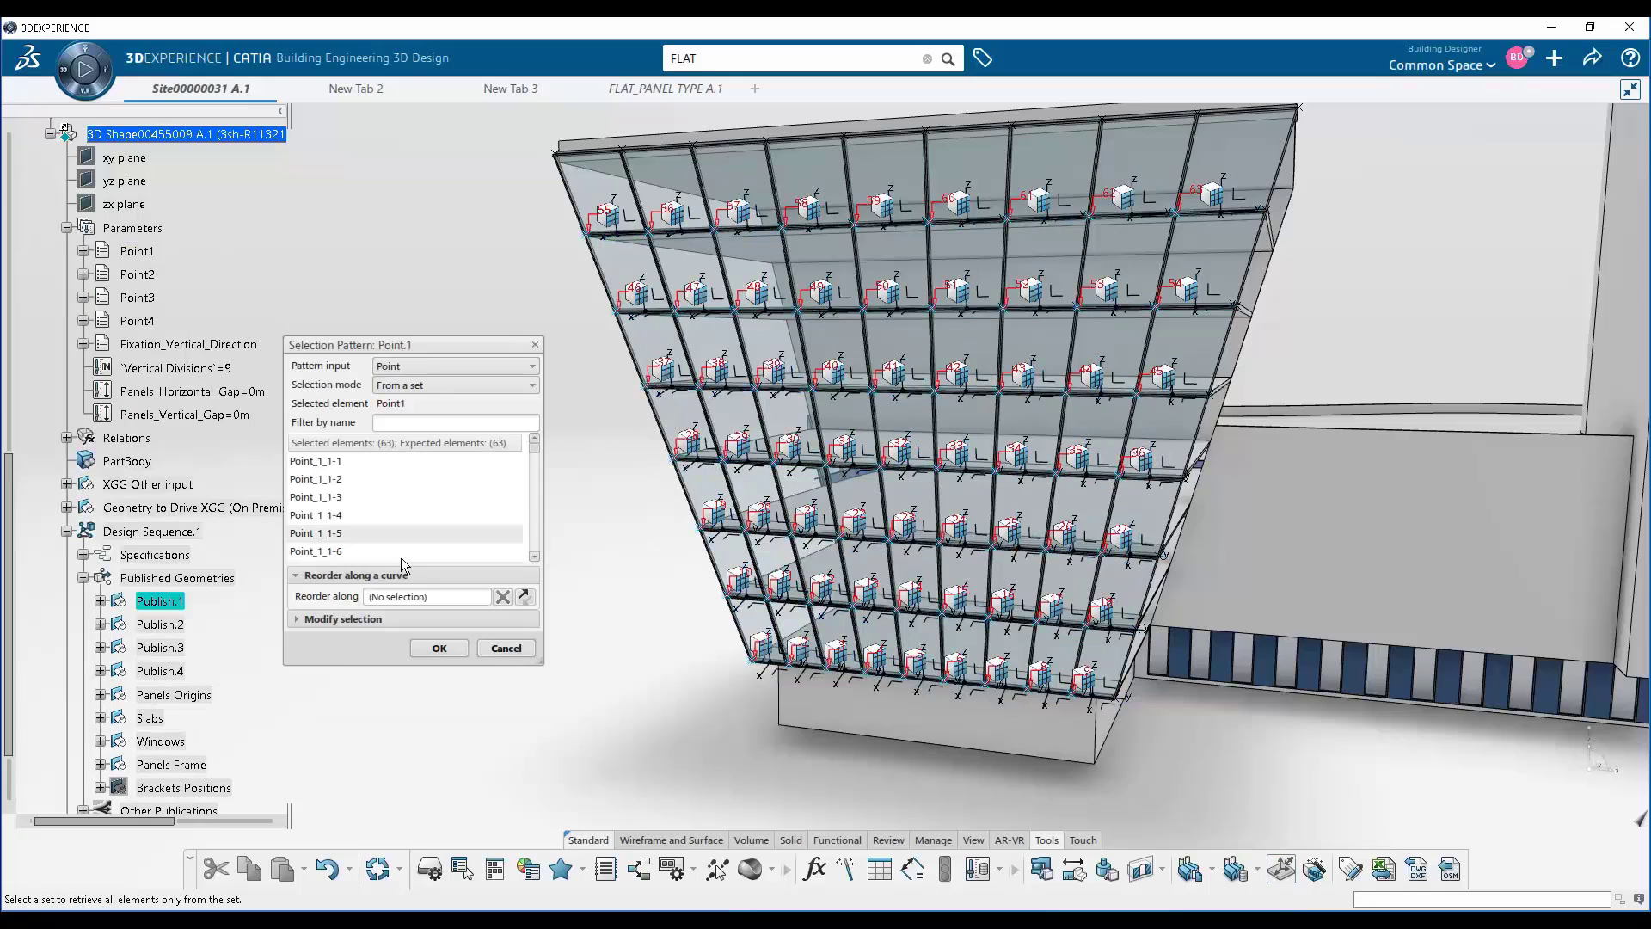
click(439, 647)
click(585, 362)
click(559, 394)
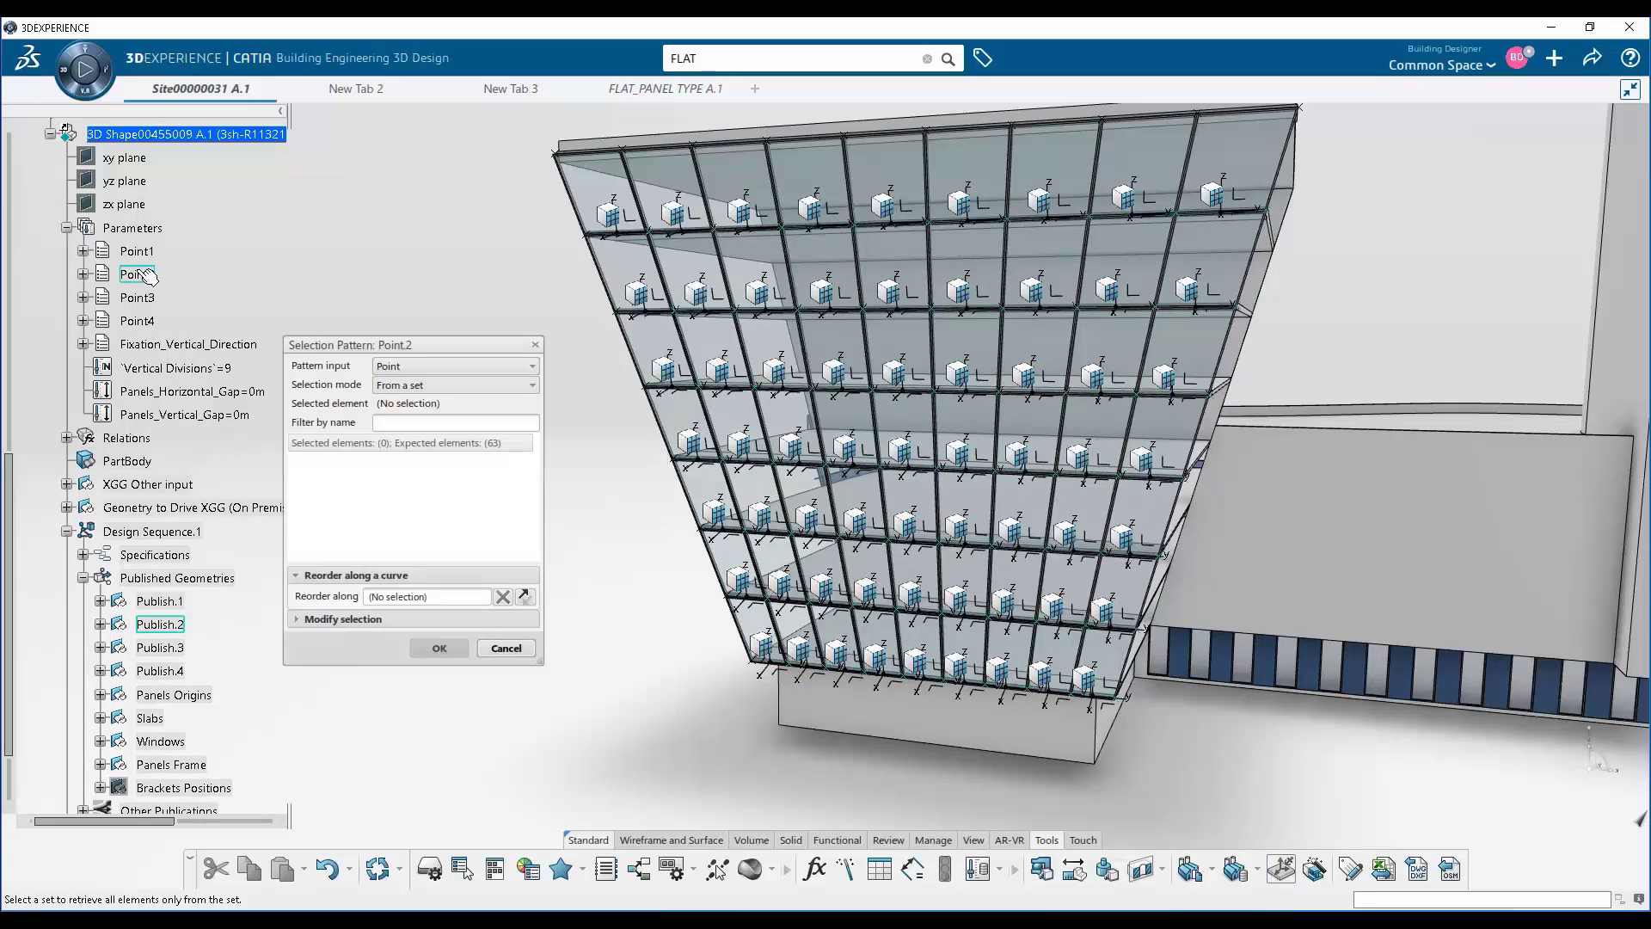
click(148, 275)
click(439, 648)
Feed the Point.3 and Point.4 inputs from the Point3 and Point4 parameters and complete the component specifications
click(584, 362)
click(559, 394)
click(137, 297)
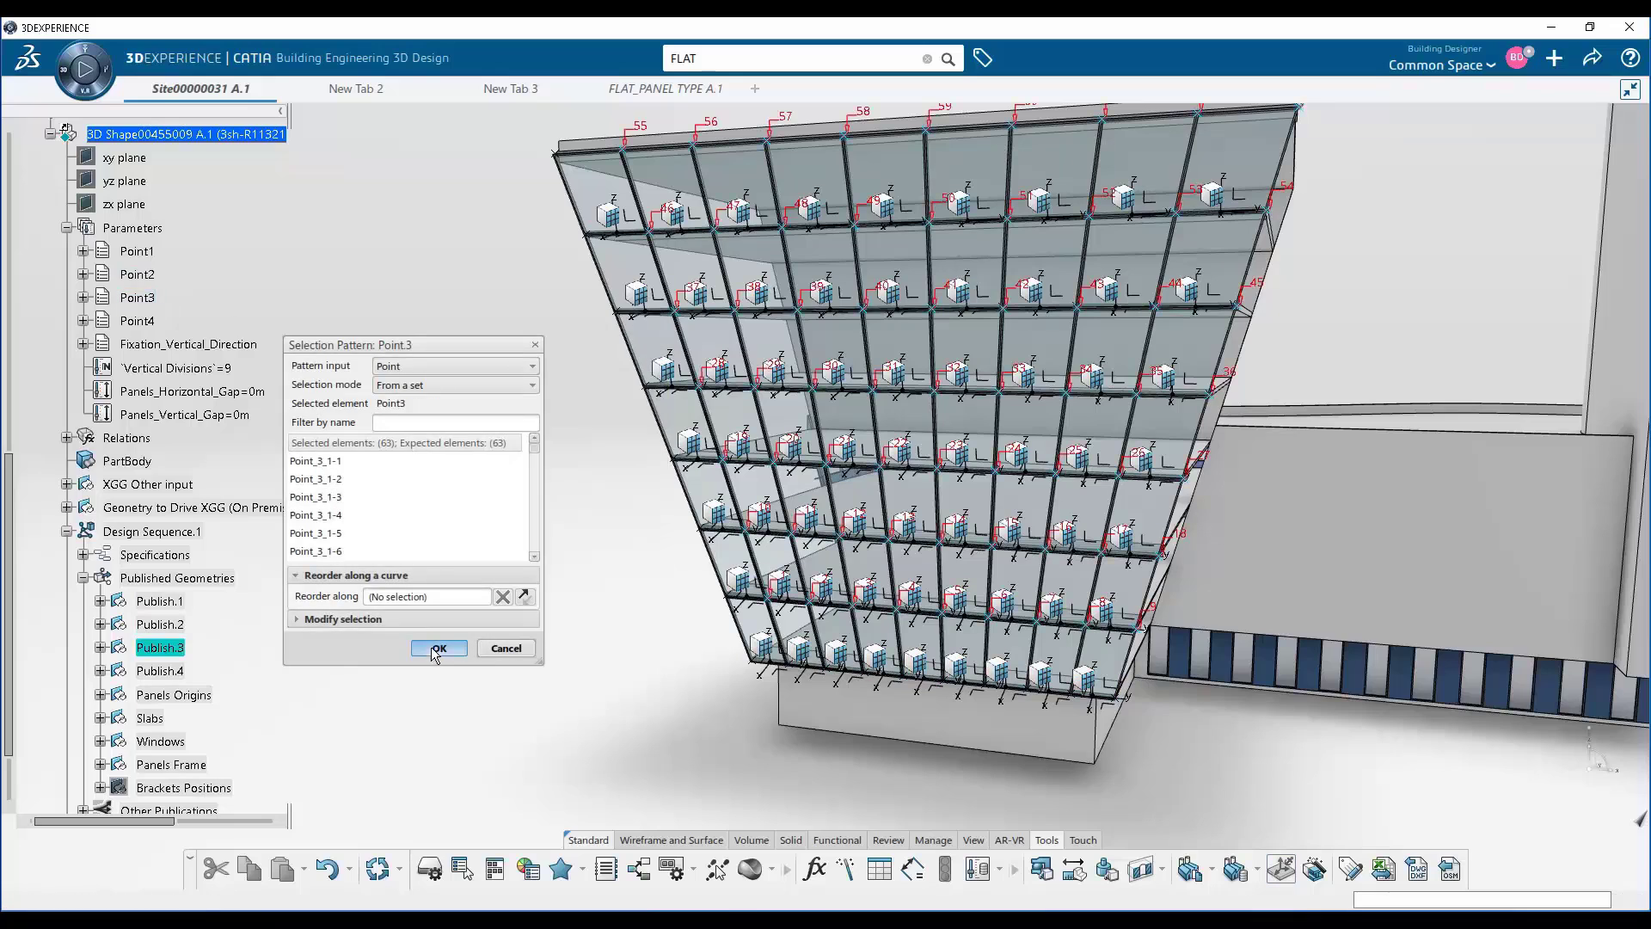
click(439, 648)
click(585, 362)
click(559, 393)
click(136, 320)
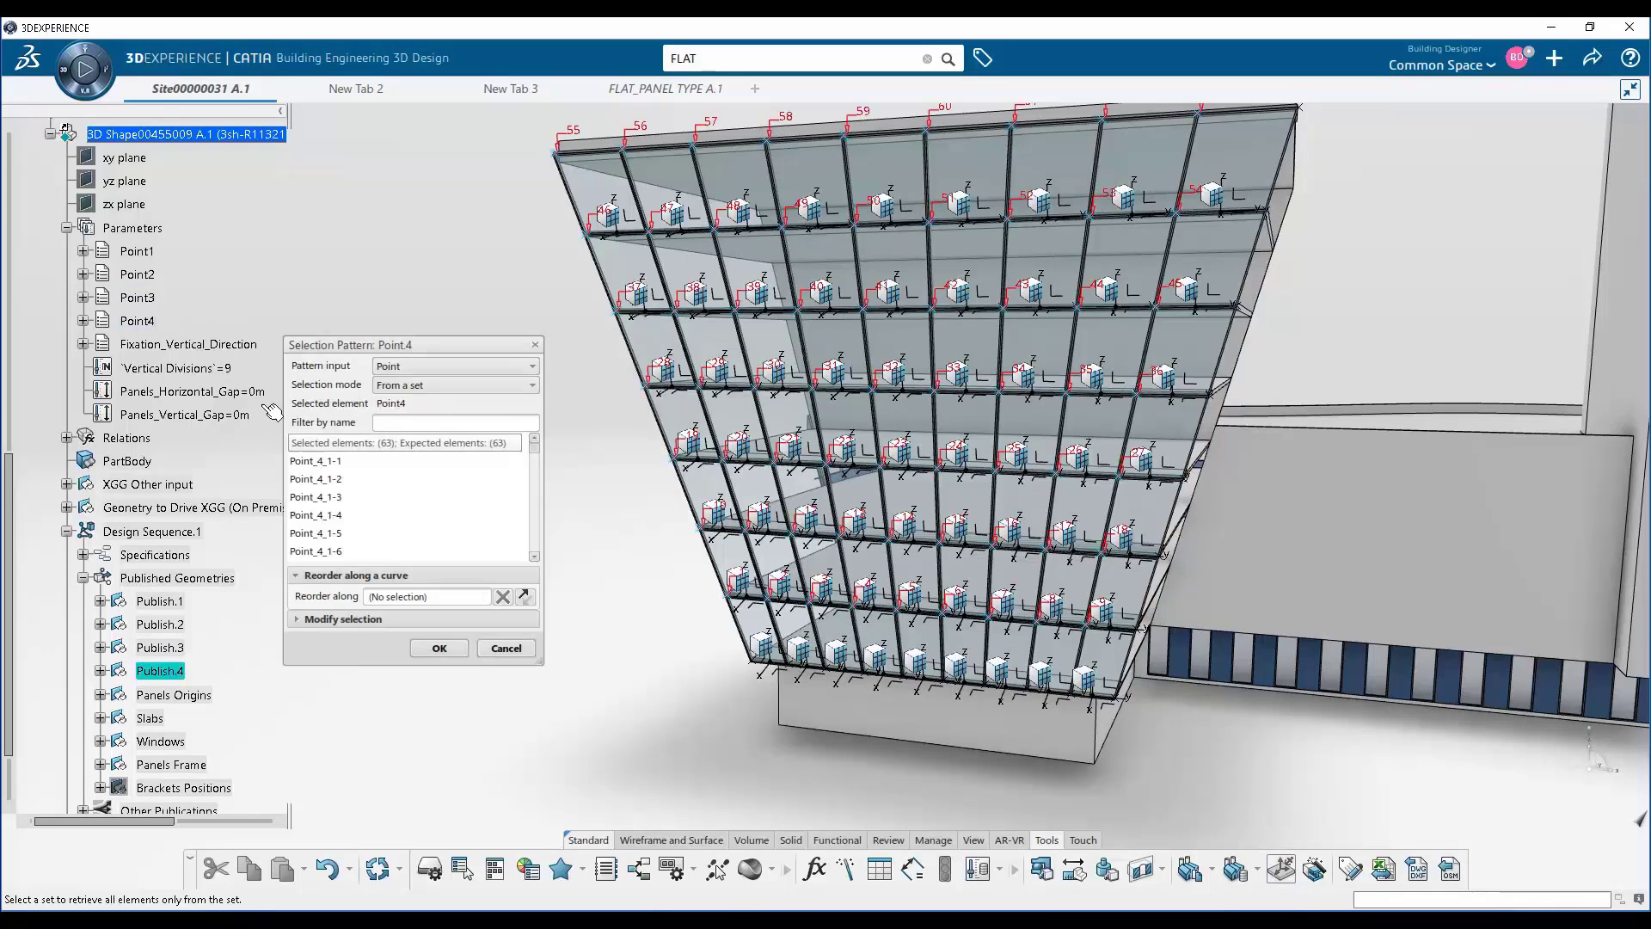
click(442, 651)
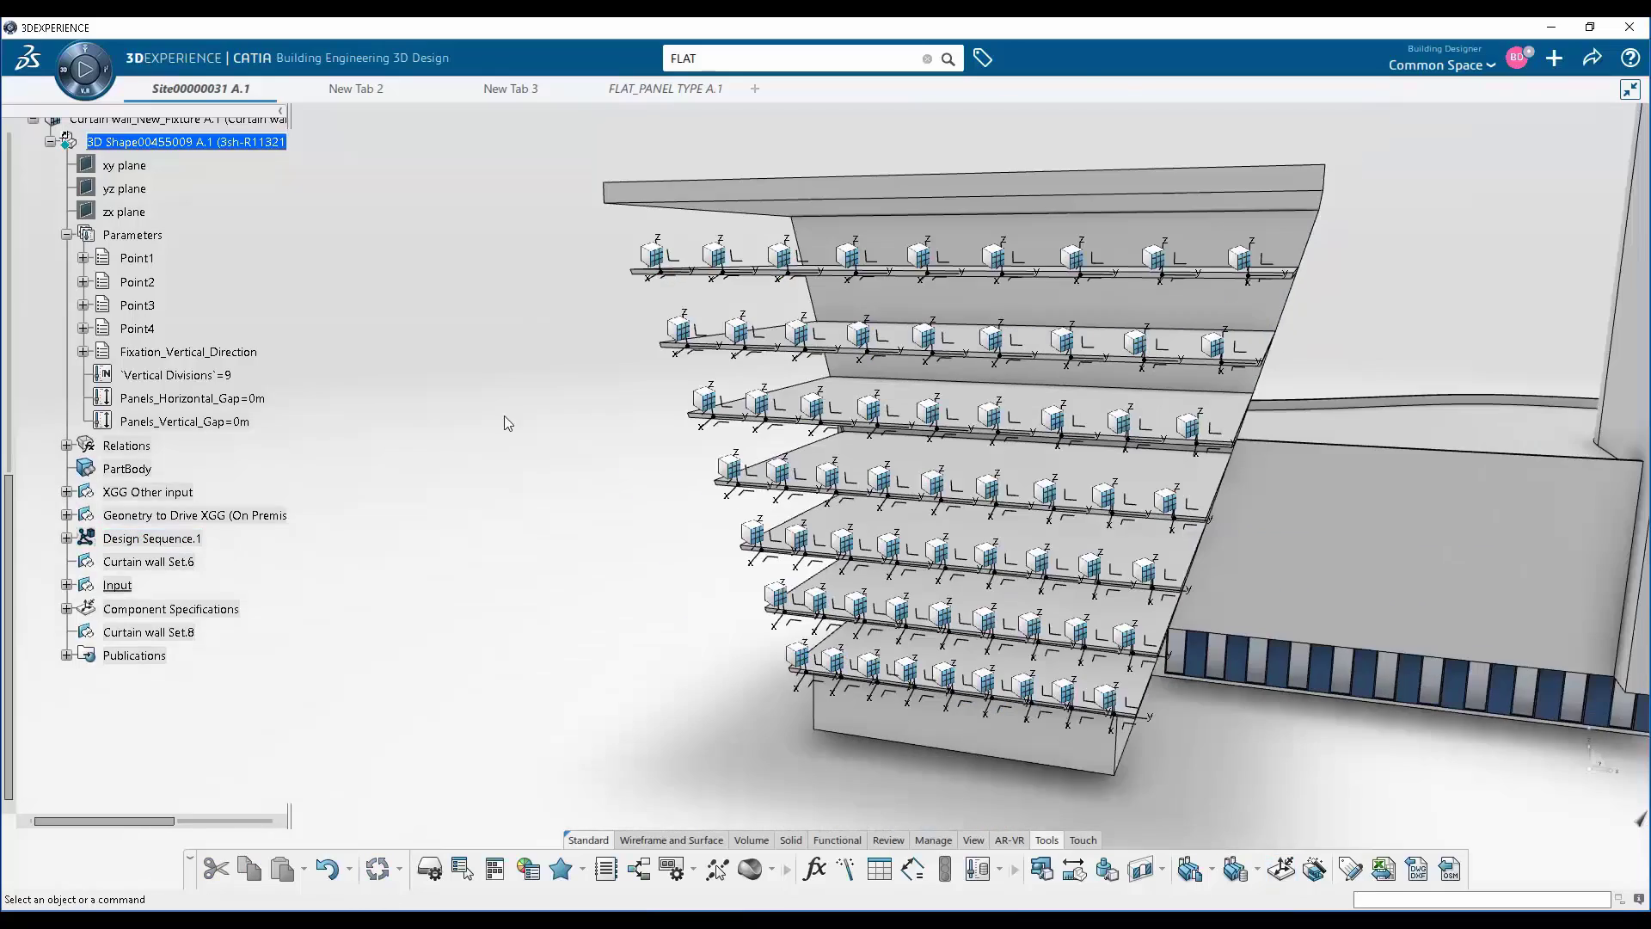
Activate the Curtain wall_New_Fixture product and switch to Building and Civil Assemblies
double_click(258, 120)
scroll(571, 522, up, 2)
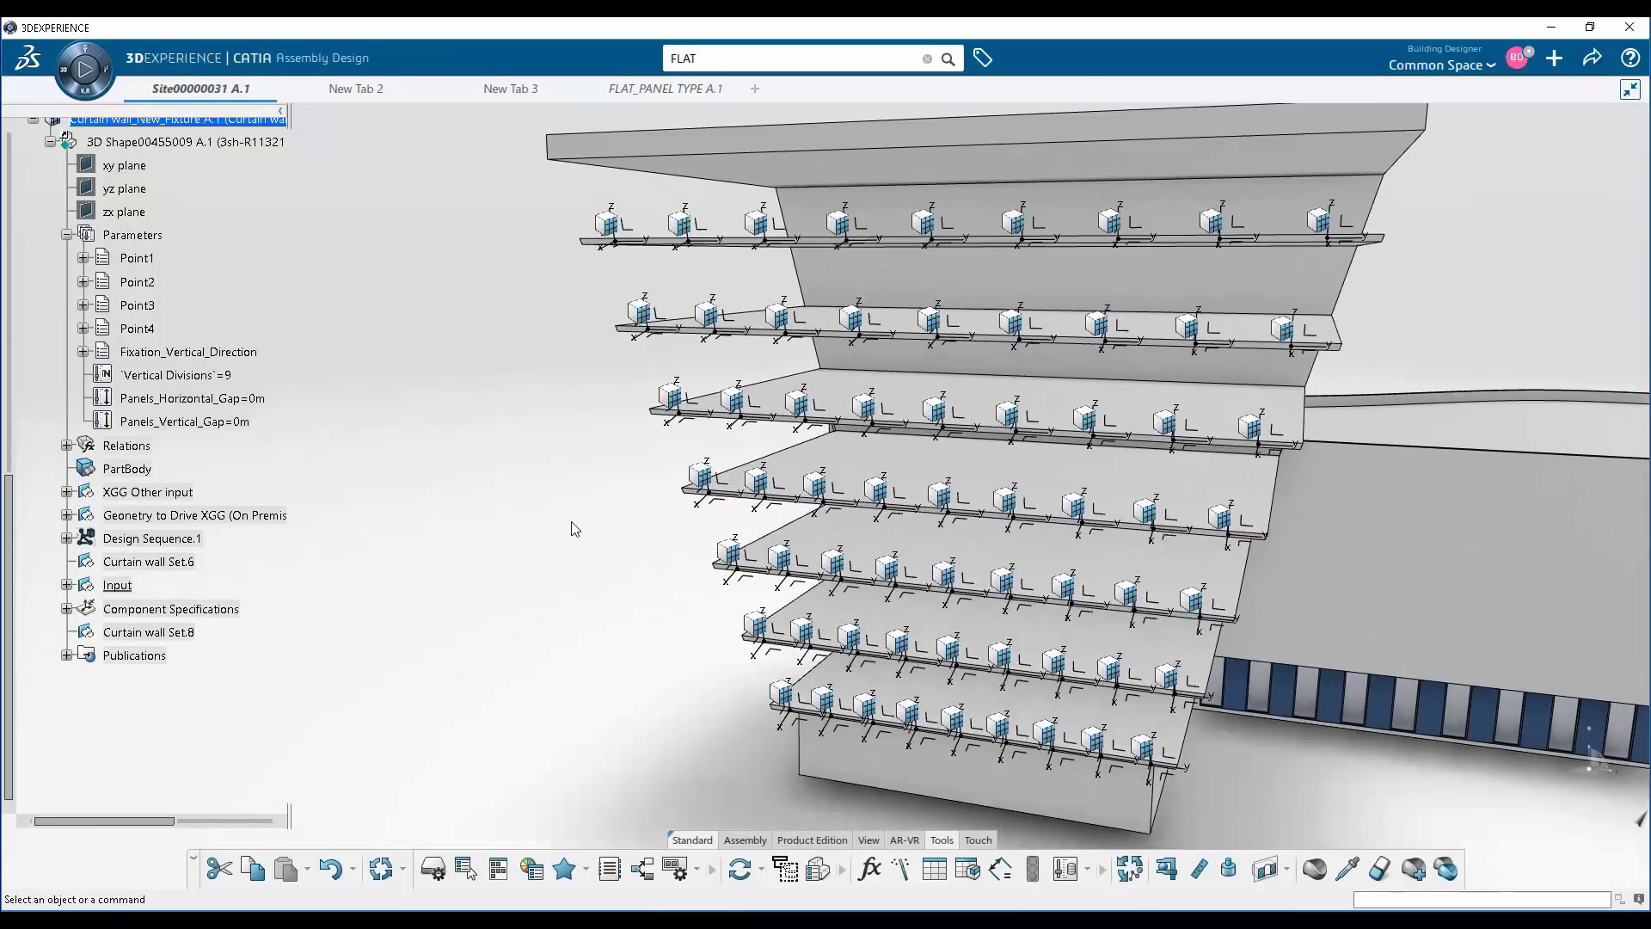
click(60, 74)
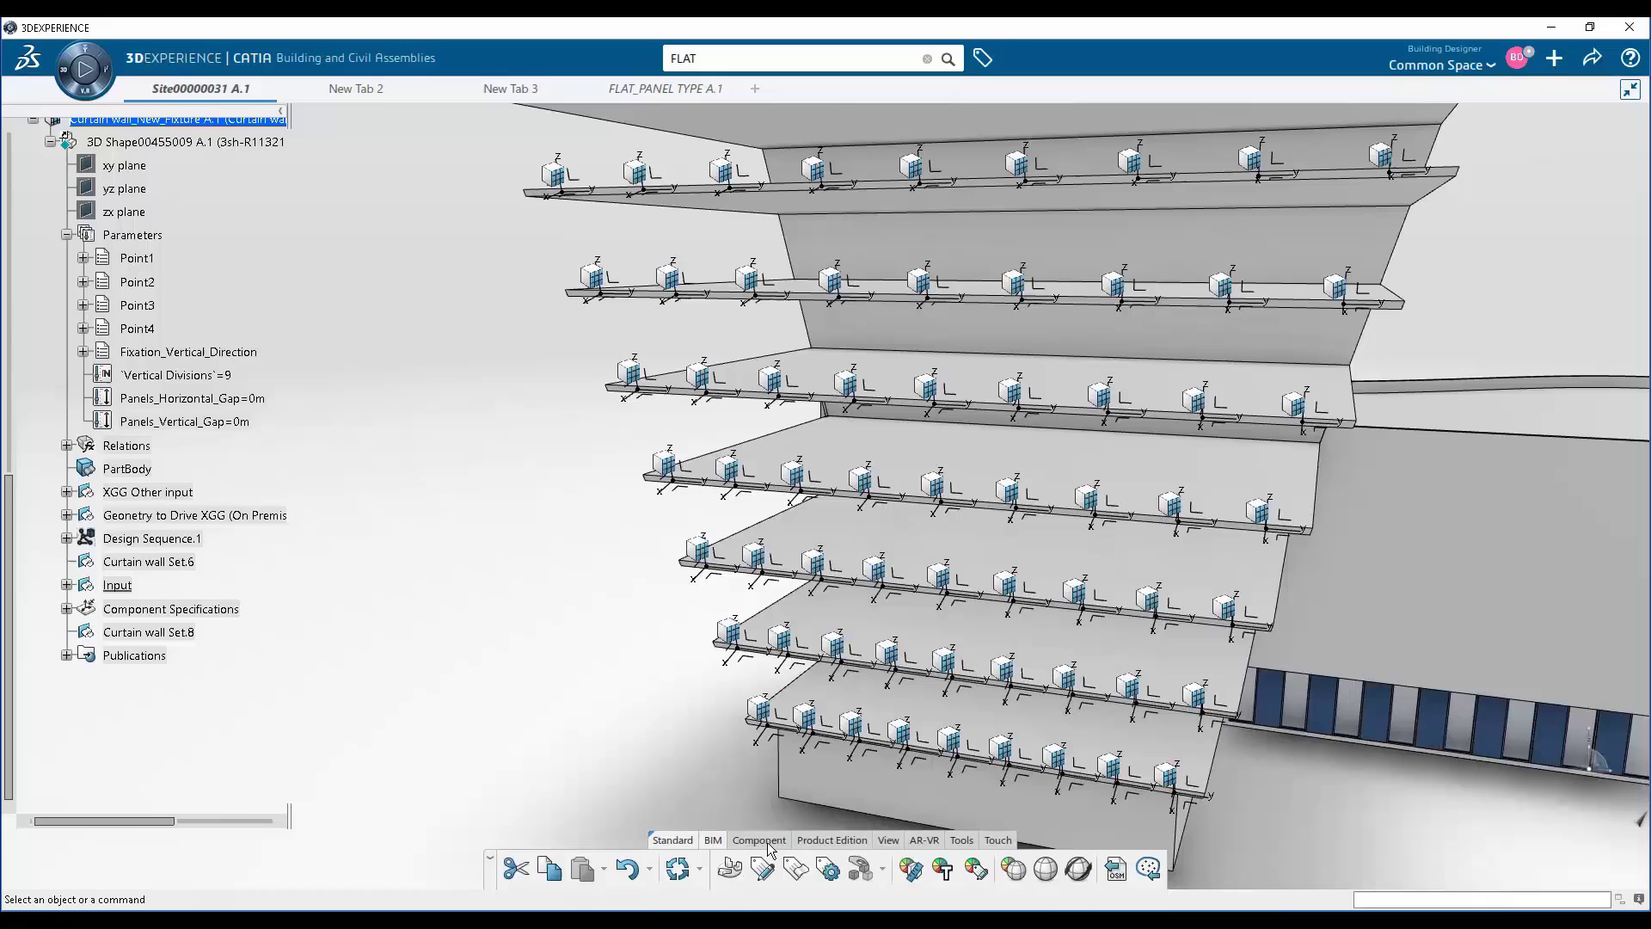
Use Change Level of Development to expose six adjoining FLAT_PANEL TYPE specifications, in two rows of three, as products
click(760, 840)
click(917, 870)
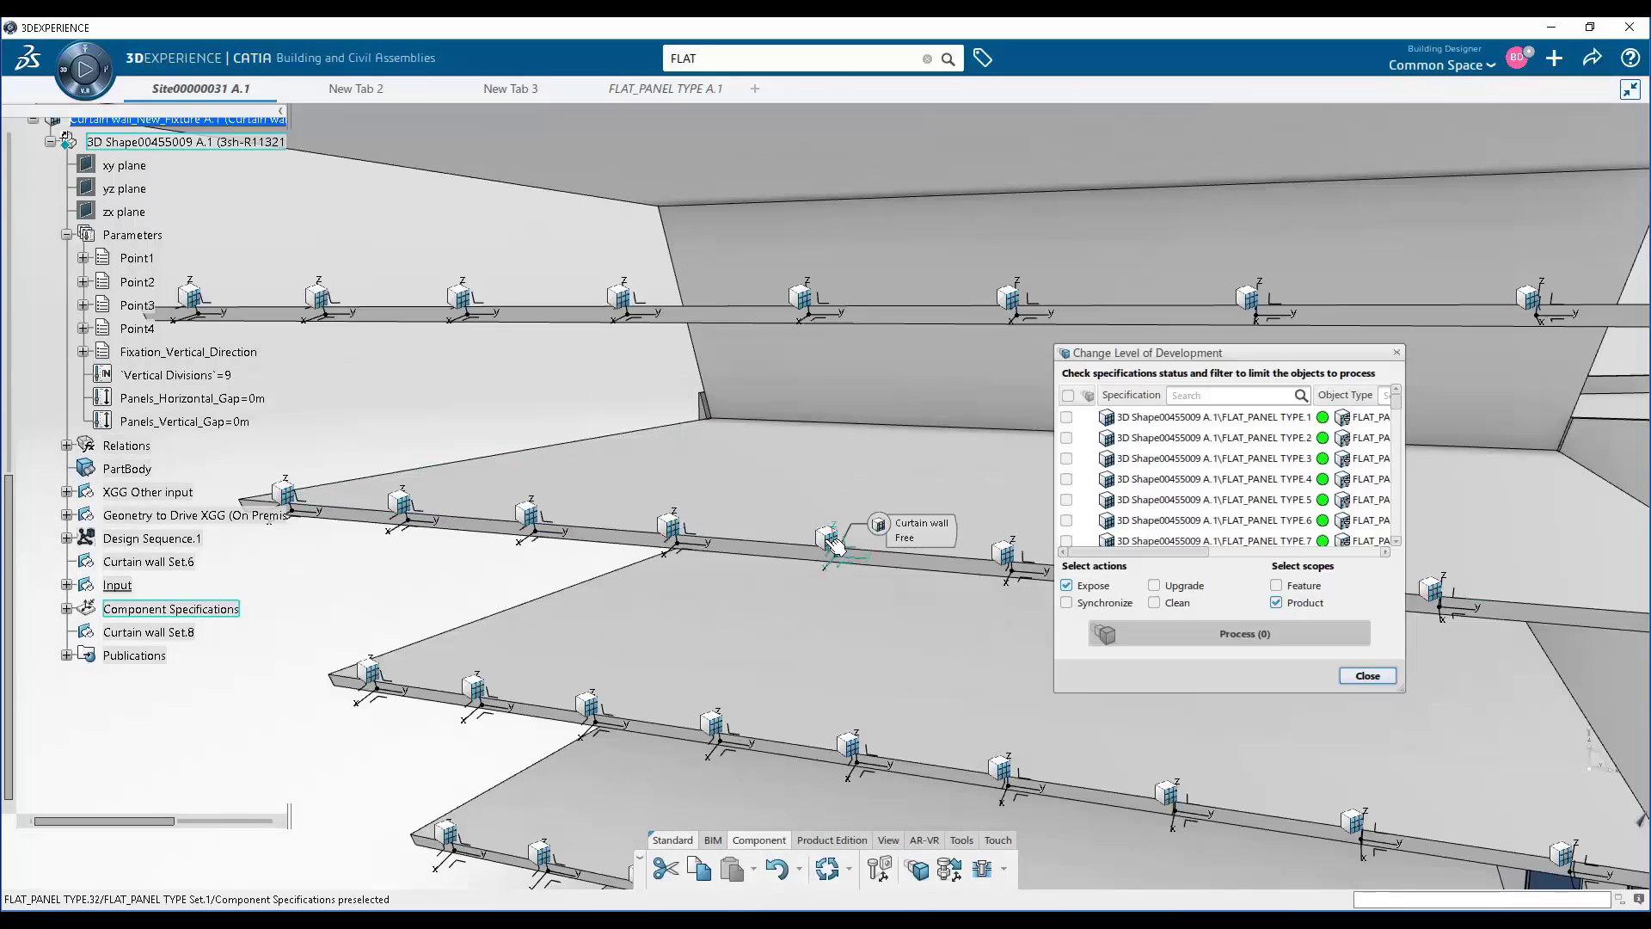
click(833, 544)
click(1066, 478)
click(1067, 499)
middle_drag(774, 523, 720, 550)
click(1067, 520)
click(601, 329)
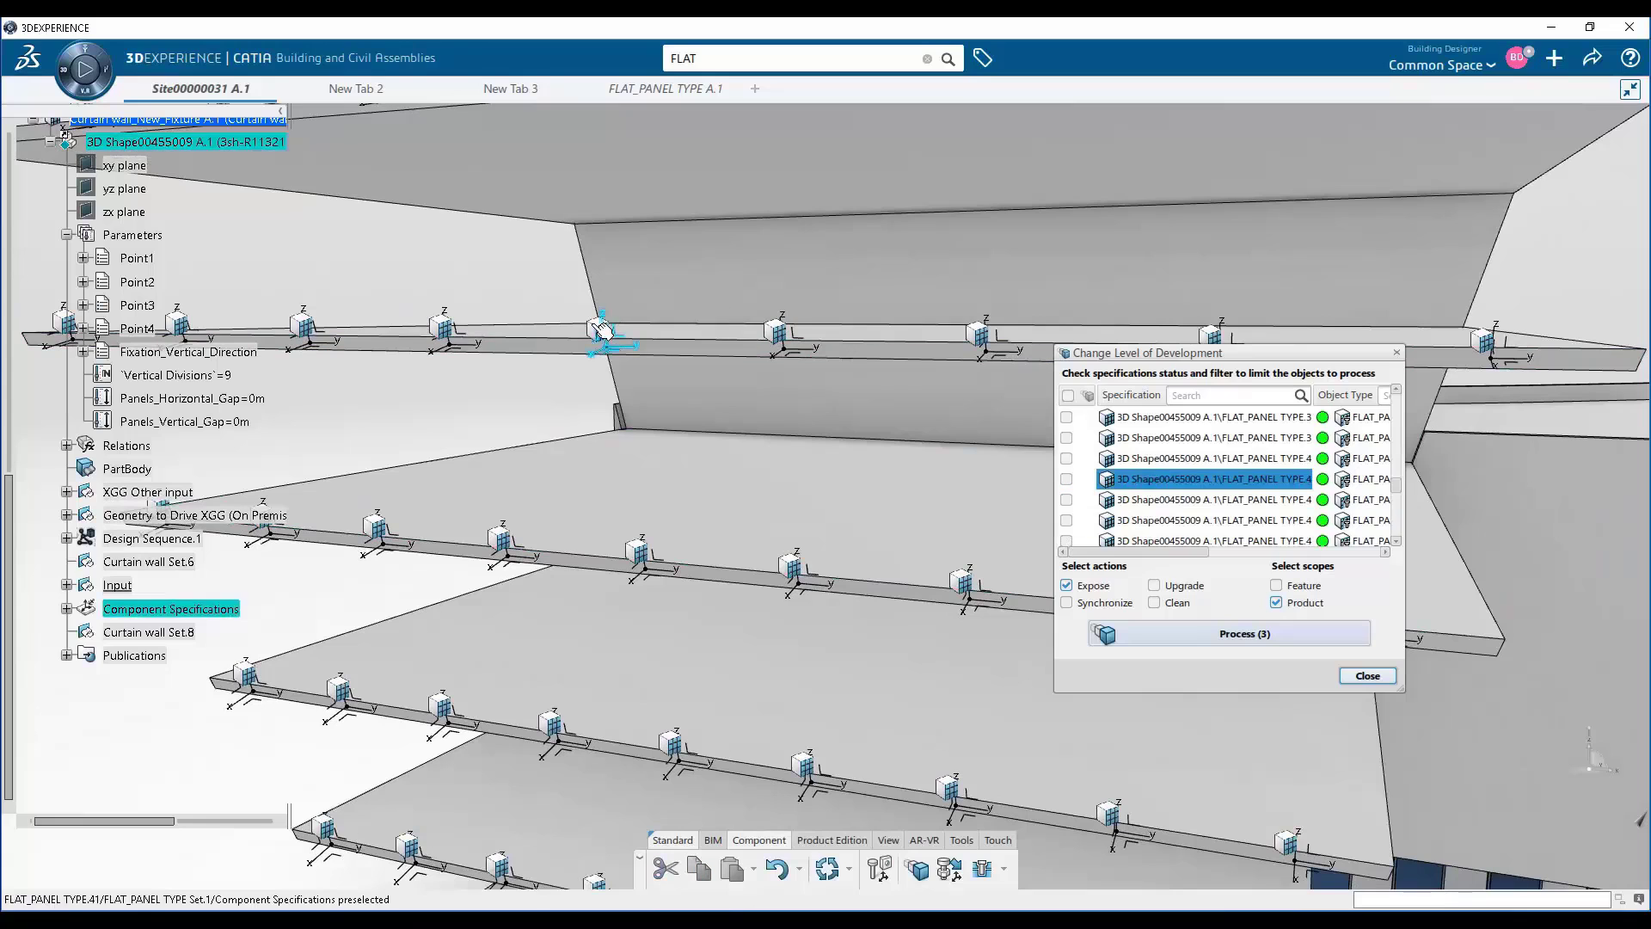
click(1066, 499)
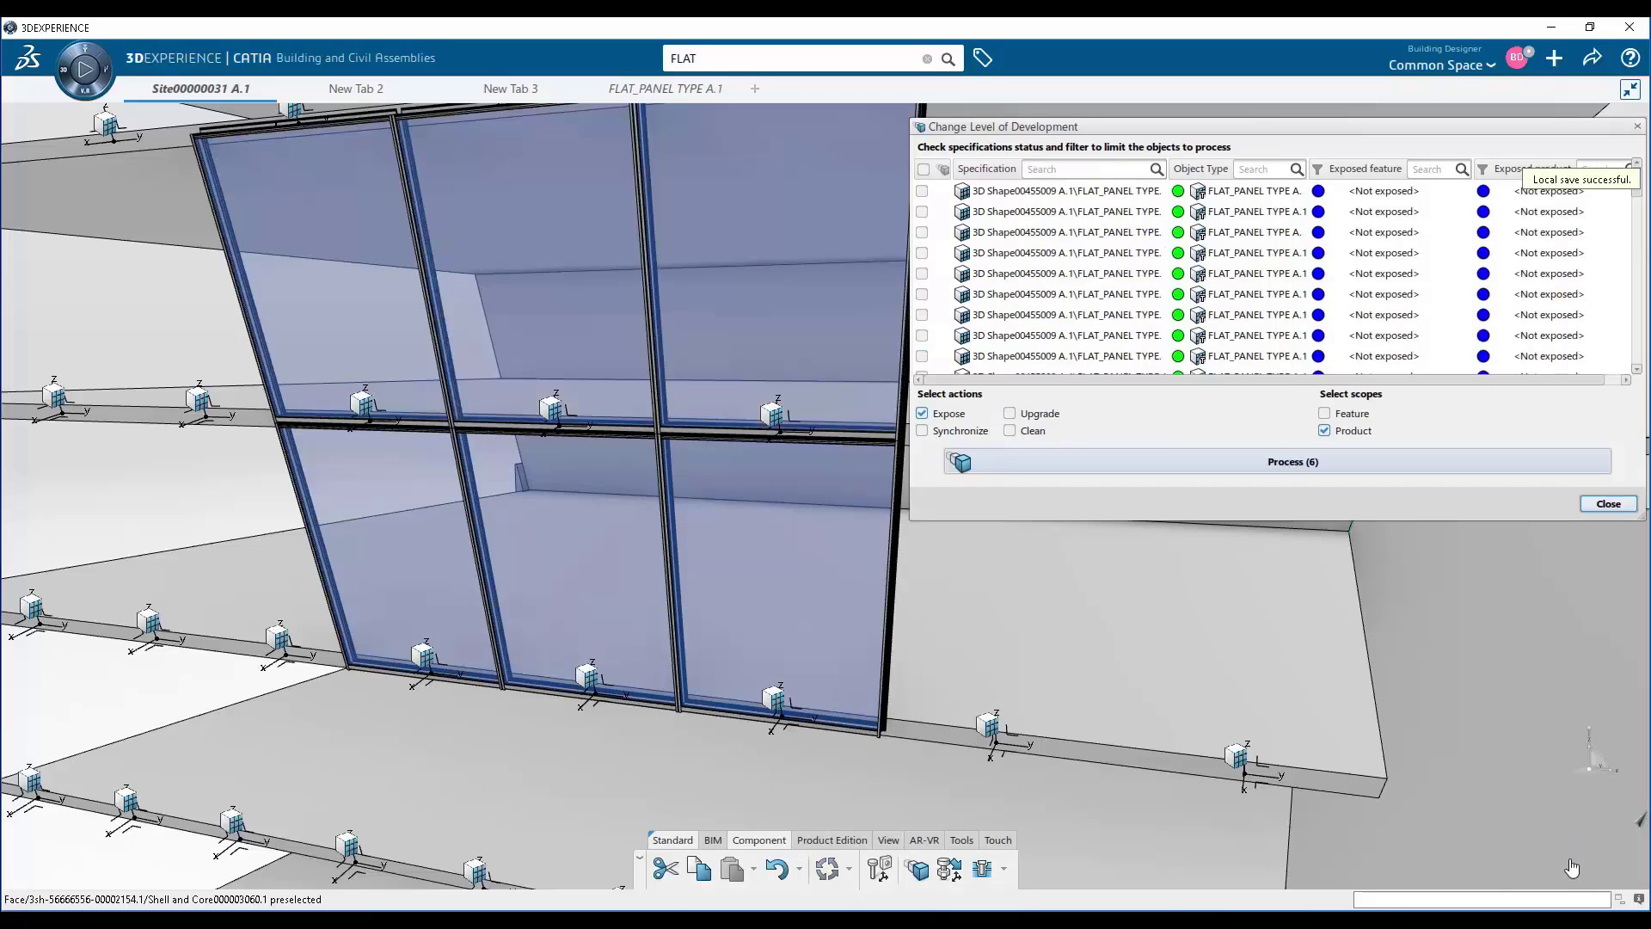
middle_drag(1230, 594, 1208, 647)
drag(1637, 191, 1638, 258)
click(1606, 503)
Expand FLAT_PANEL TYPE.41 in the model structure and open its Panel Drawing A.1
middle_drag(525, 559, 740, 647)
key(F3)
click(49, 142)
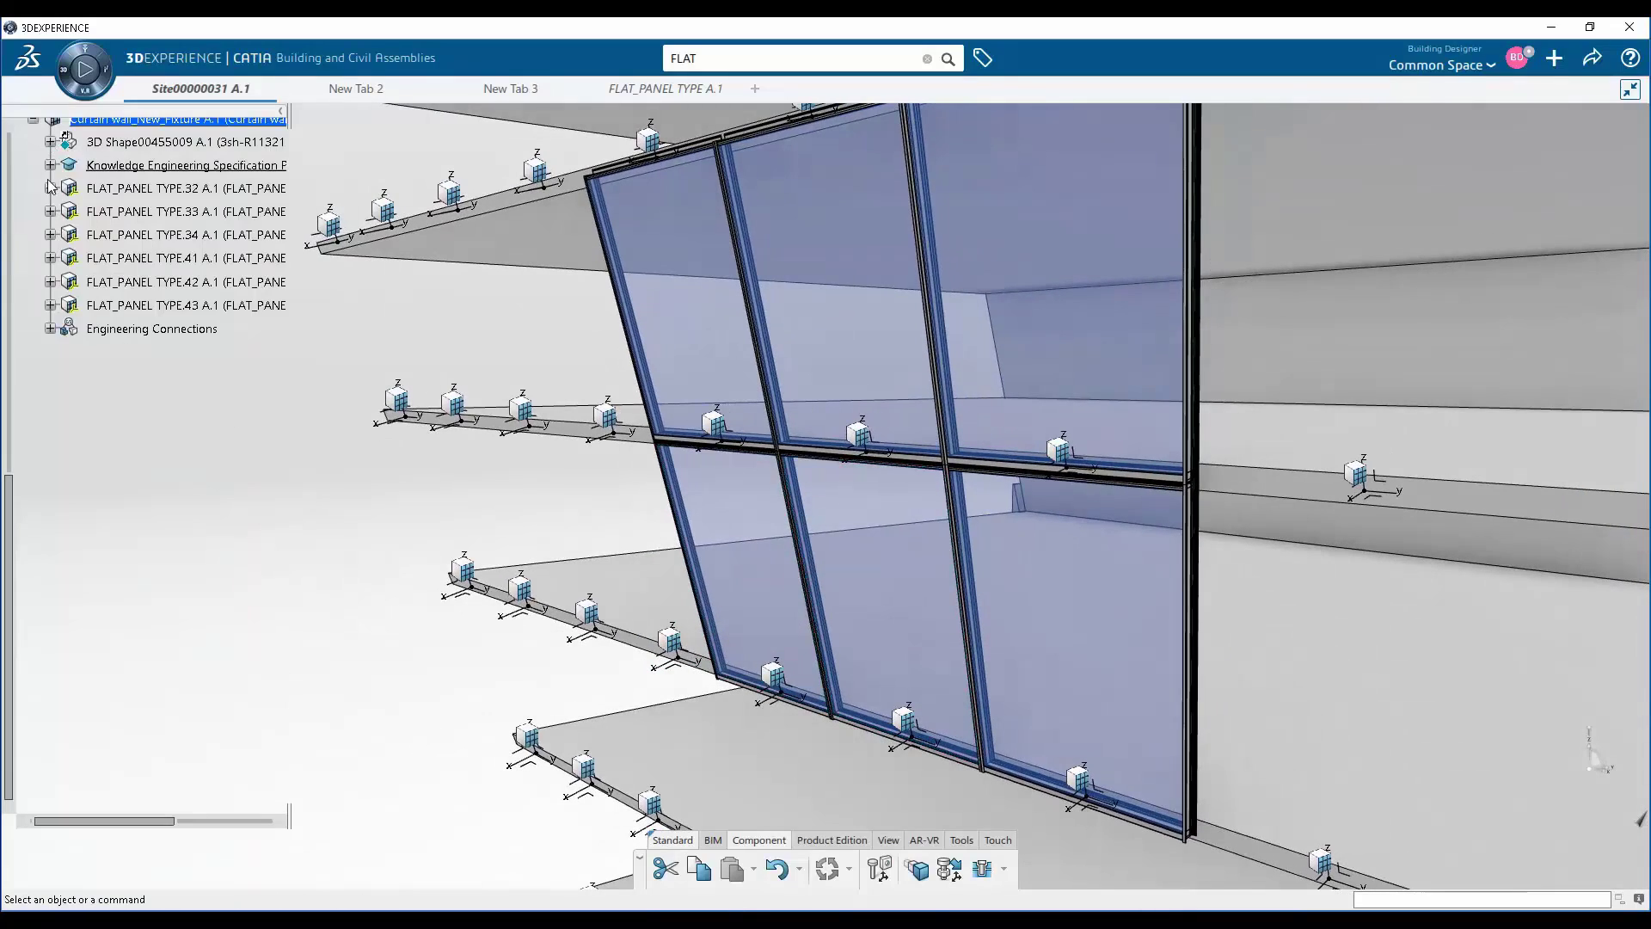
click(51, 258)
click(161, 258)
mouse_move(542, 554)
middle_down()
mouse_move(579, 596)
mouse_move(858, 605)
mouse_move(842, 668)
middle_up()
click(351, 449)
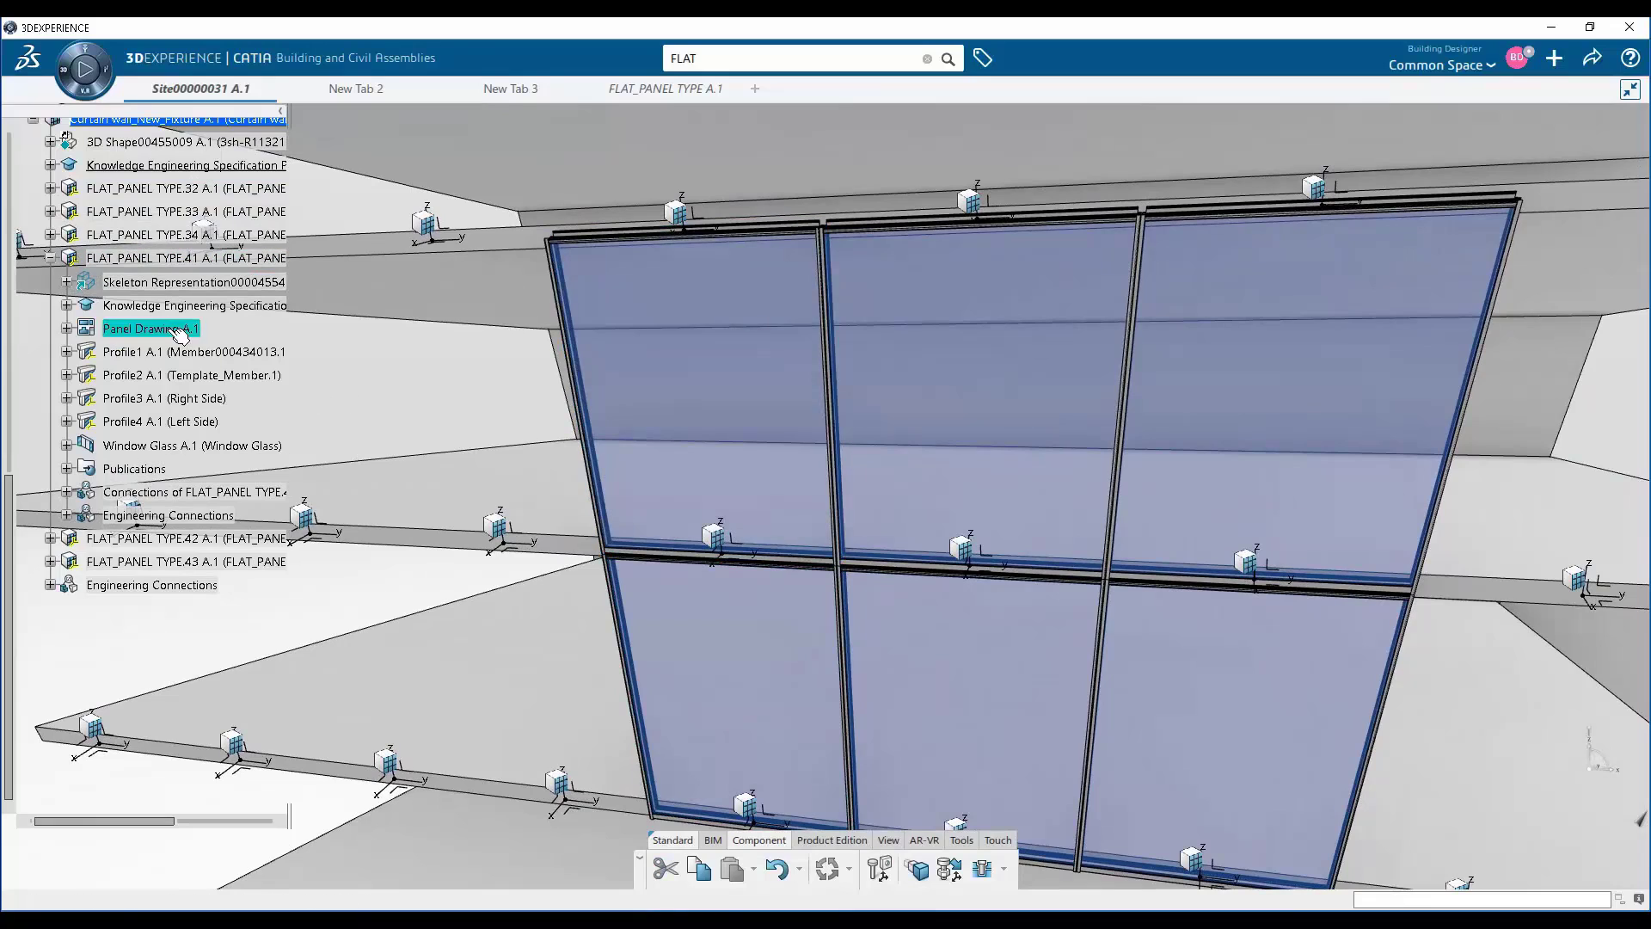
double_click(176, 331)
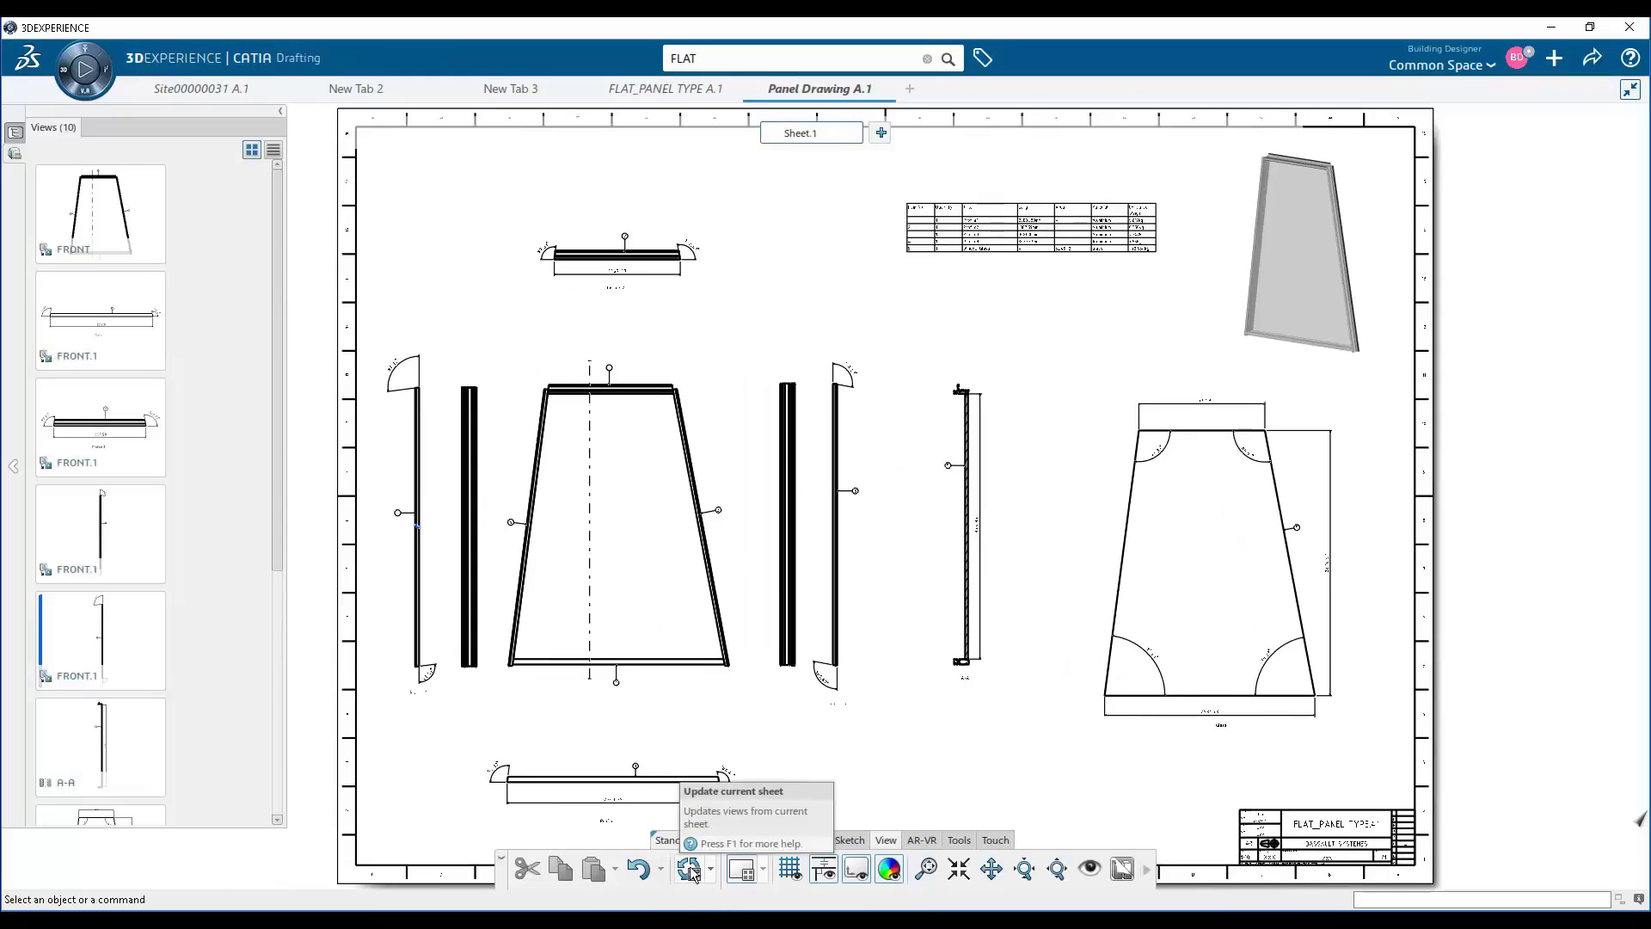
Update the current sheet's views and the bill of material table in the panel drawing
click(689, 868)
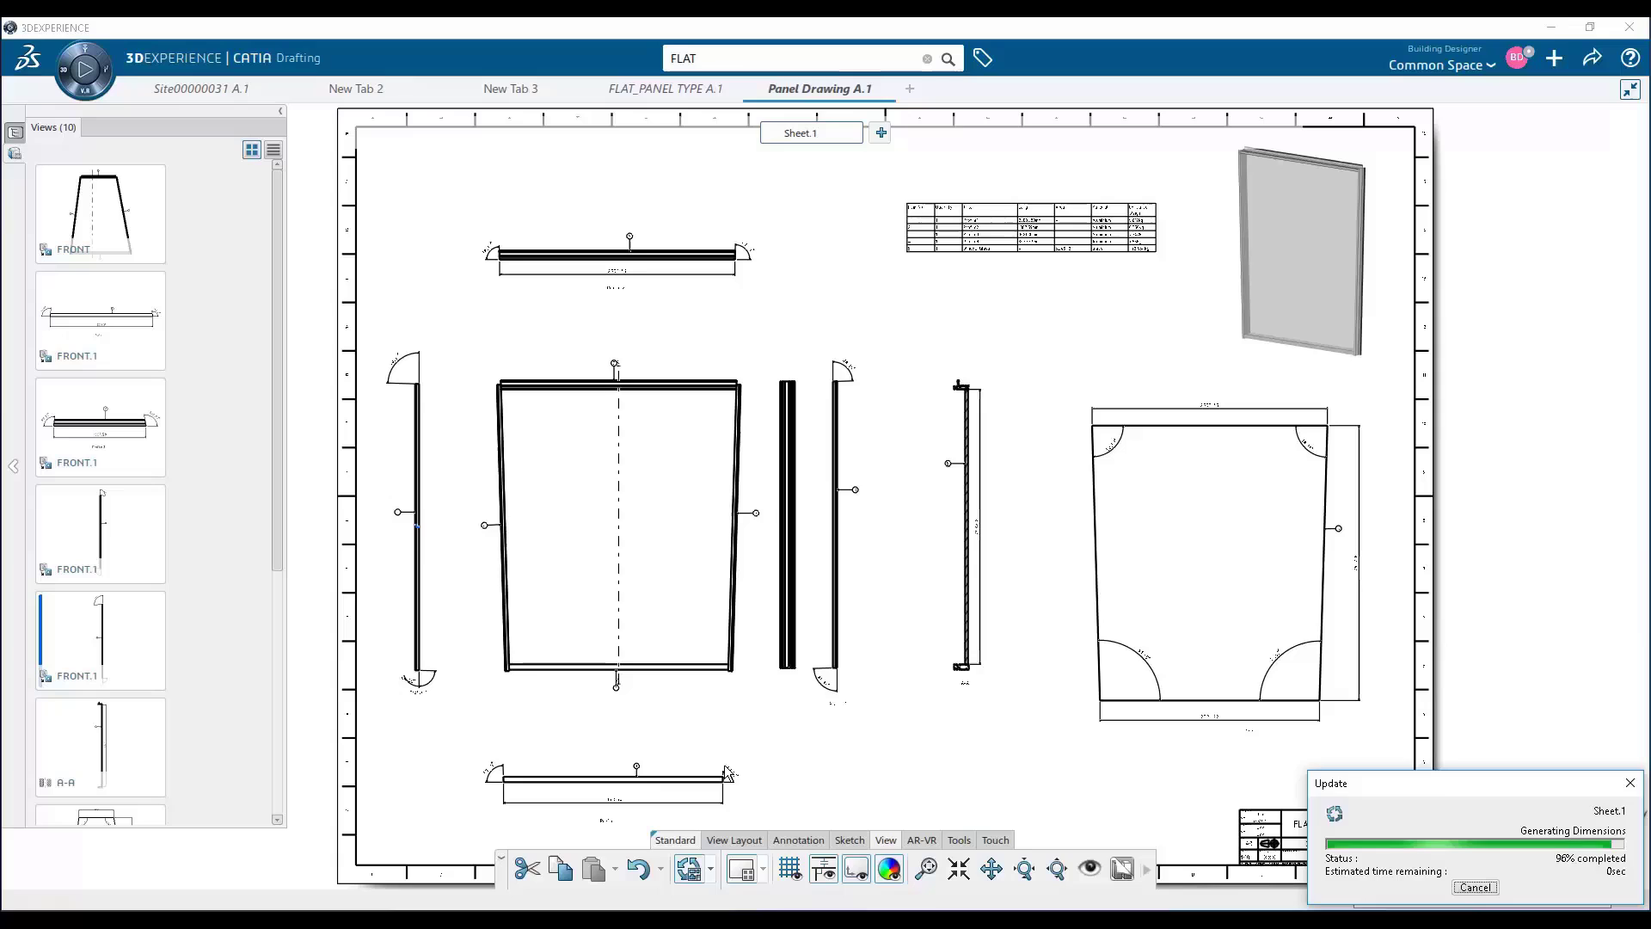
scroll(969, 445, up, 6)
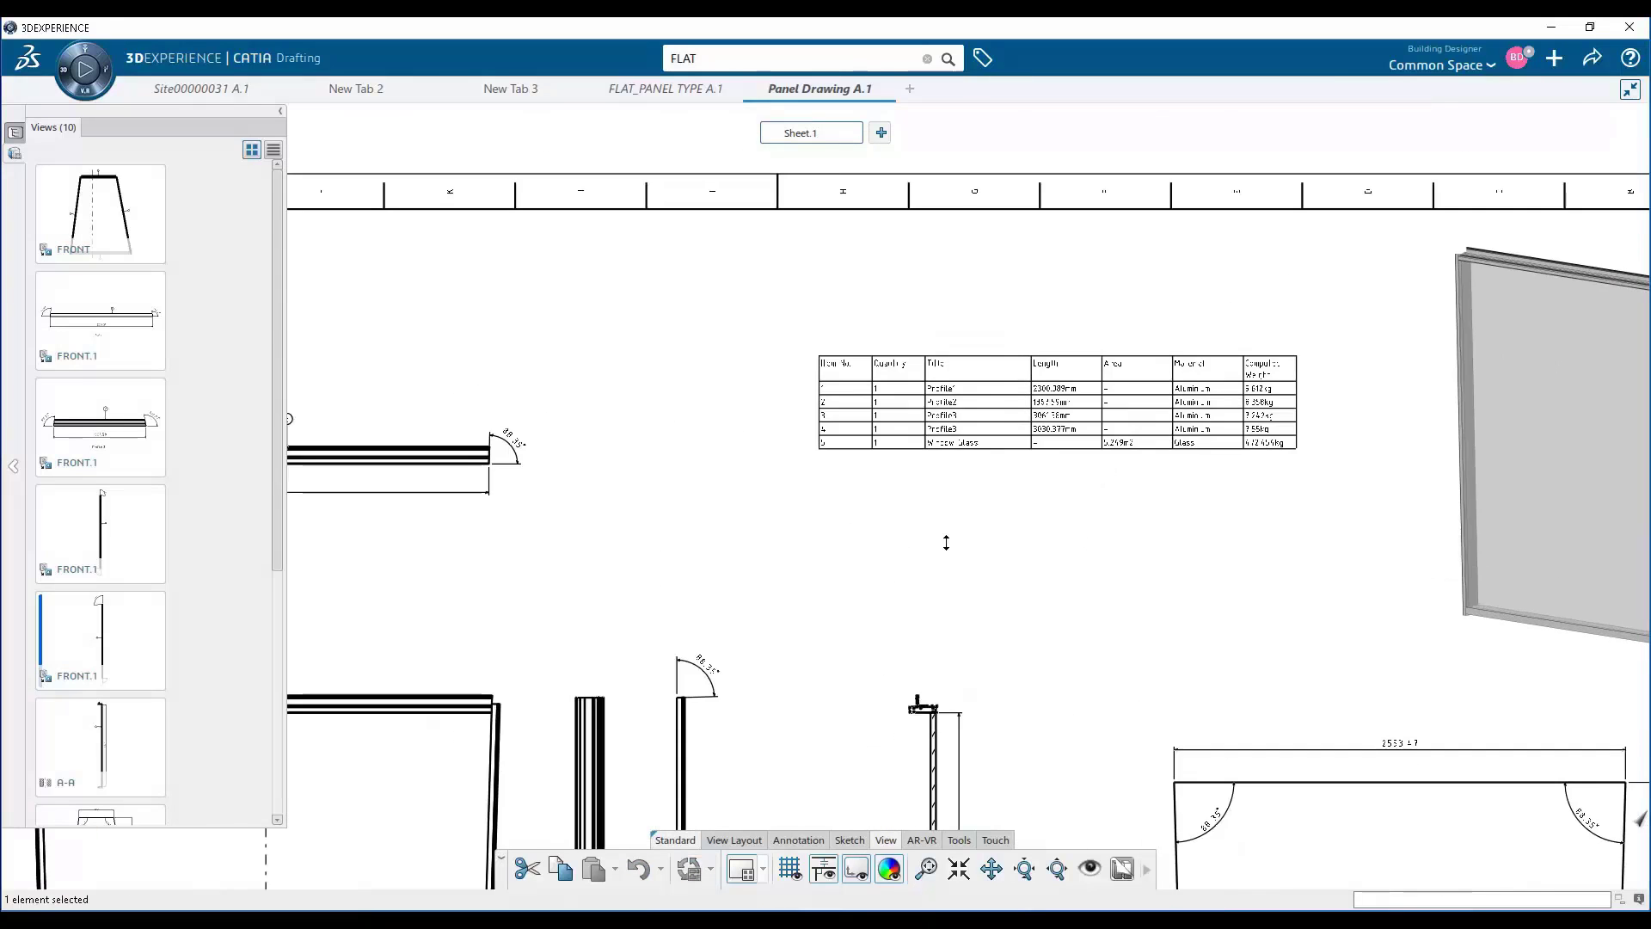
right_click(1010, 351)
click(1066, 684)
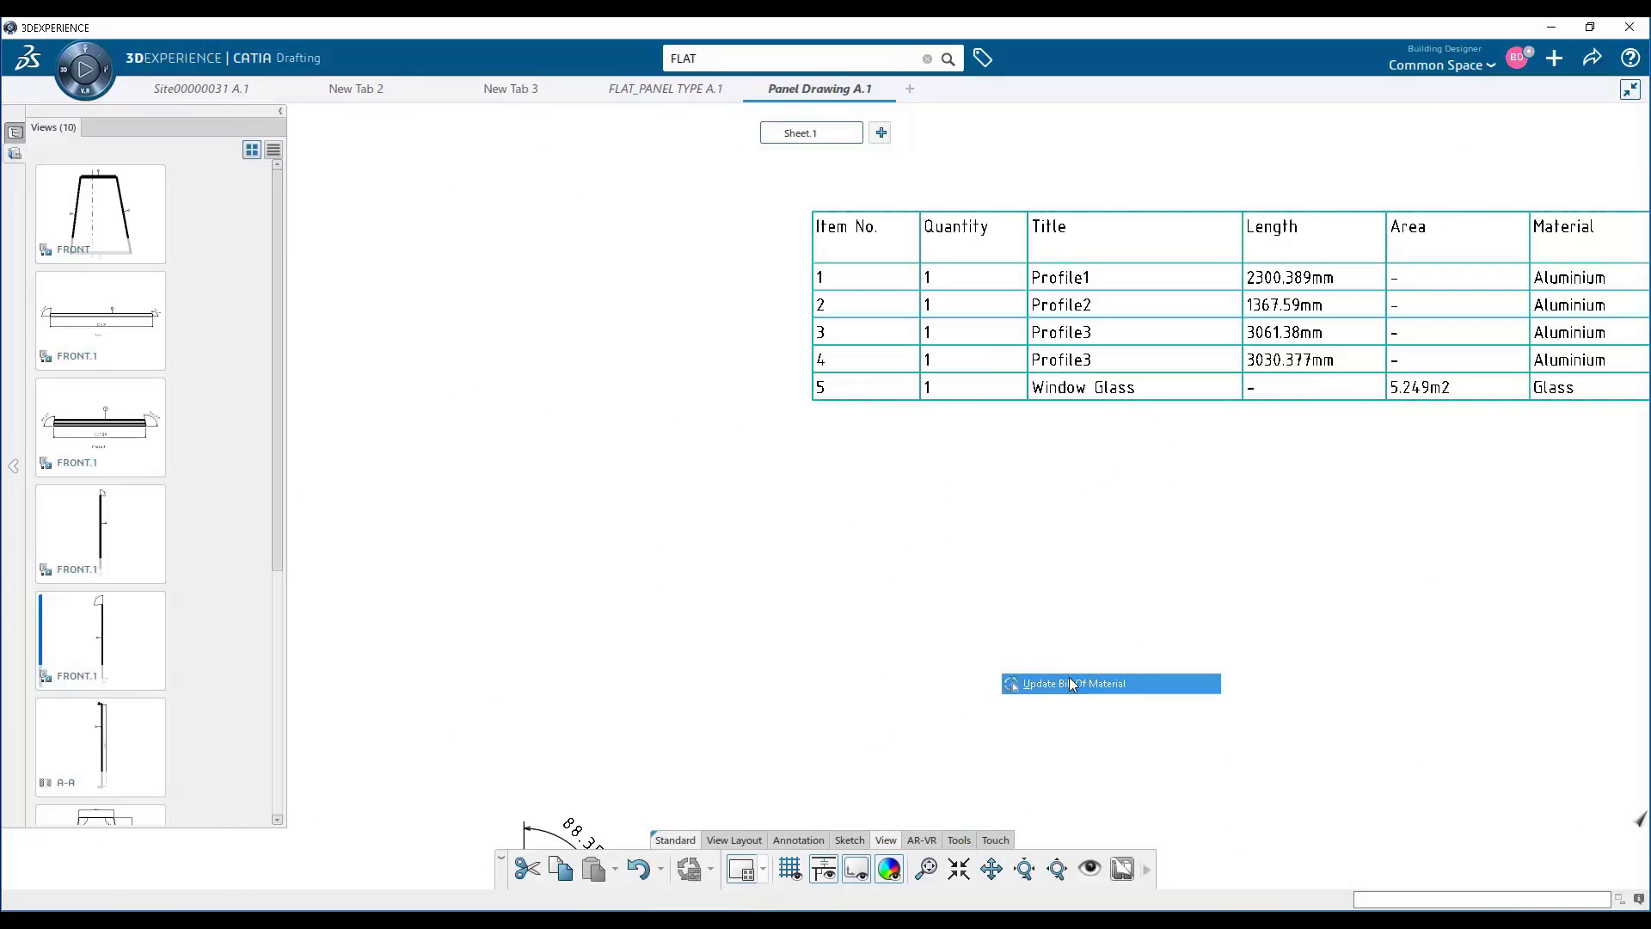
scroll(1311, 474, down, 6)
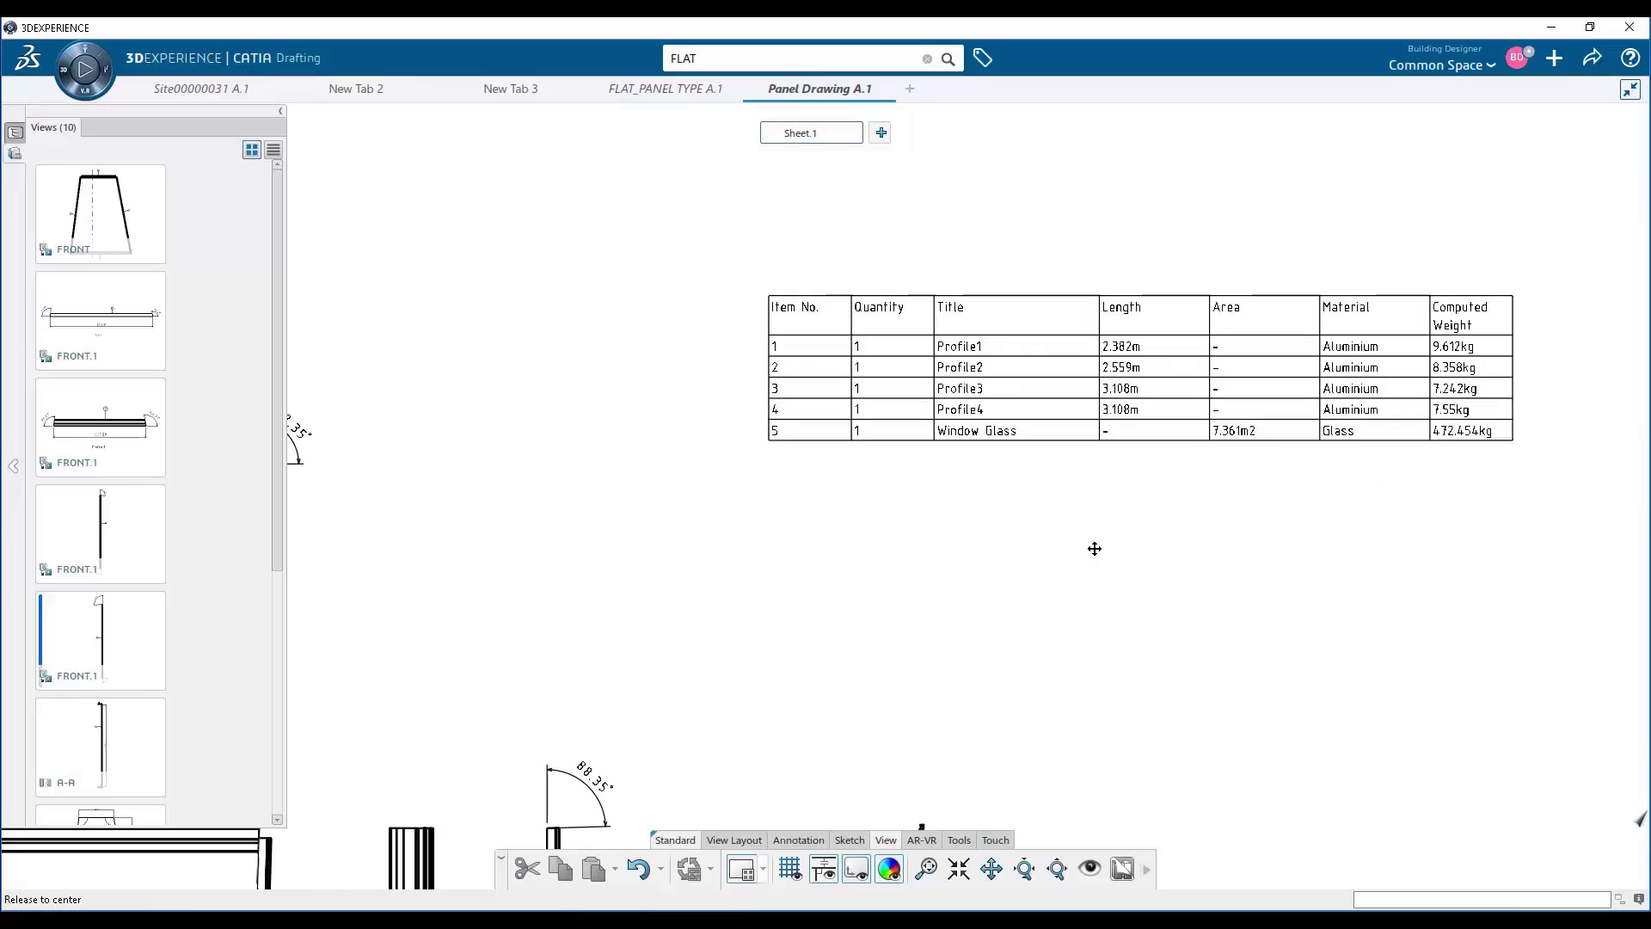
mouse_move(1101, 561)
middle_down()
mouse_move(1098, 597)
mouse_move(1091, 565)
middle_up()
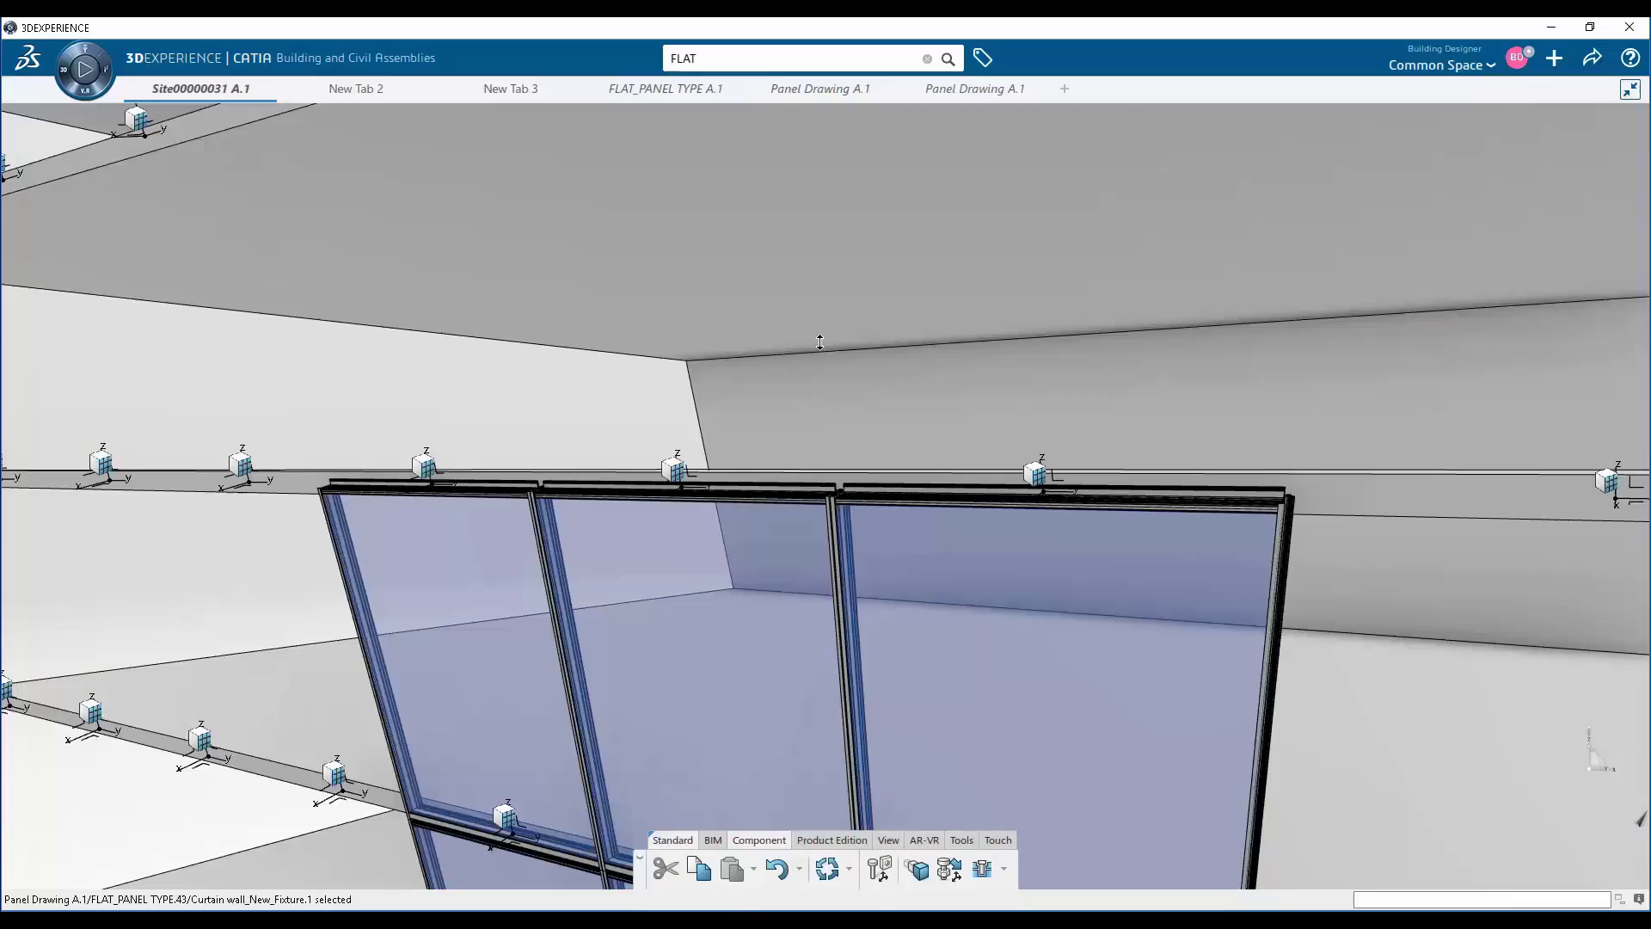
Back in the site model, clean the exposed product of specification FLAT_PANEL TYPE.42 with Change Level of Development
mouse_move(840, 551)
middle_down()
mouse_move(841, 495)
mouse_move(891, 807)
middle_up()
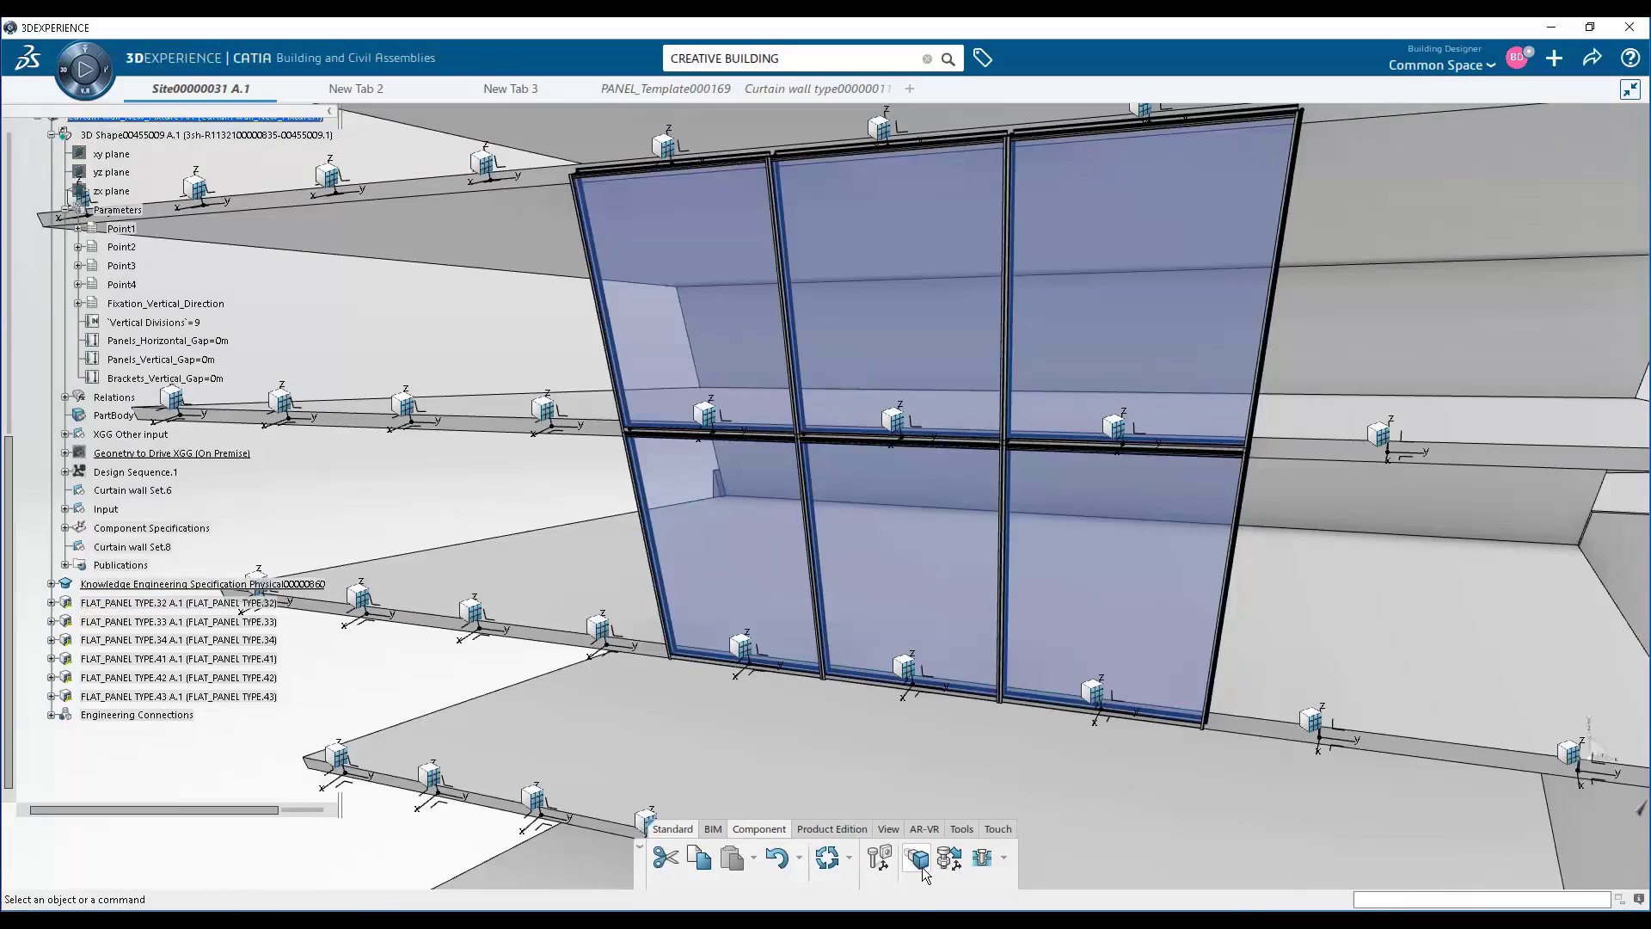
click(922, 868)
middle_drag(940, 612, 796, 559)
click(765, 450)
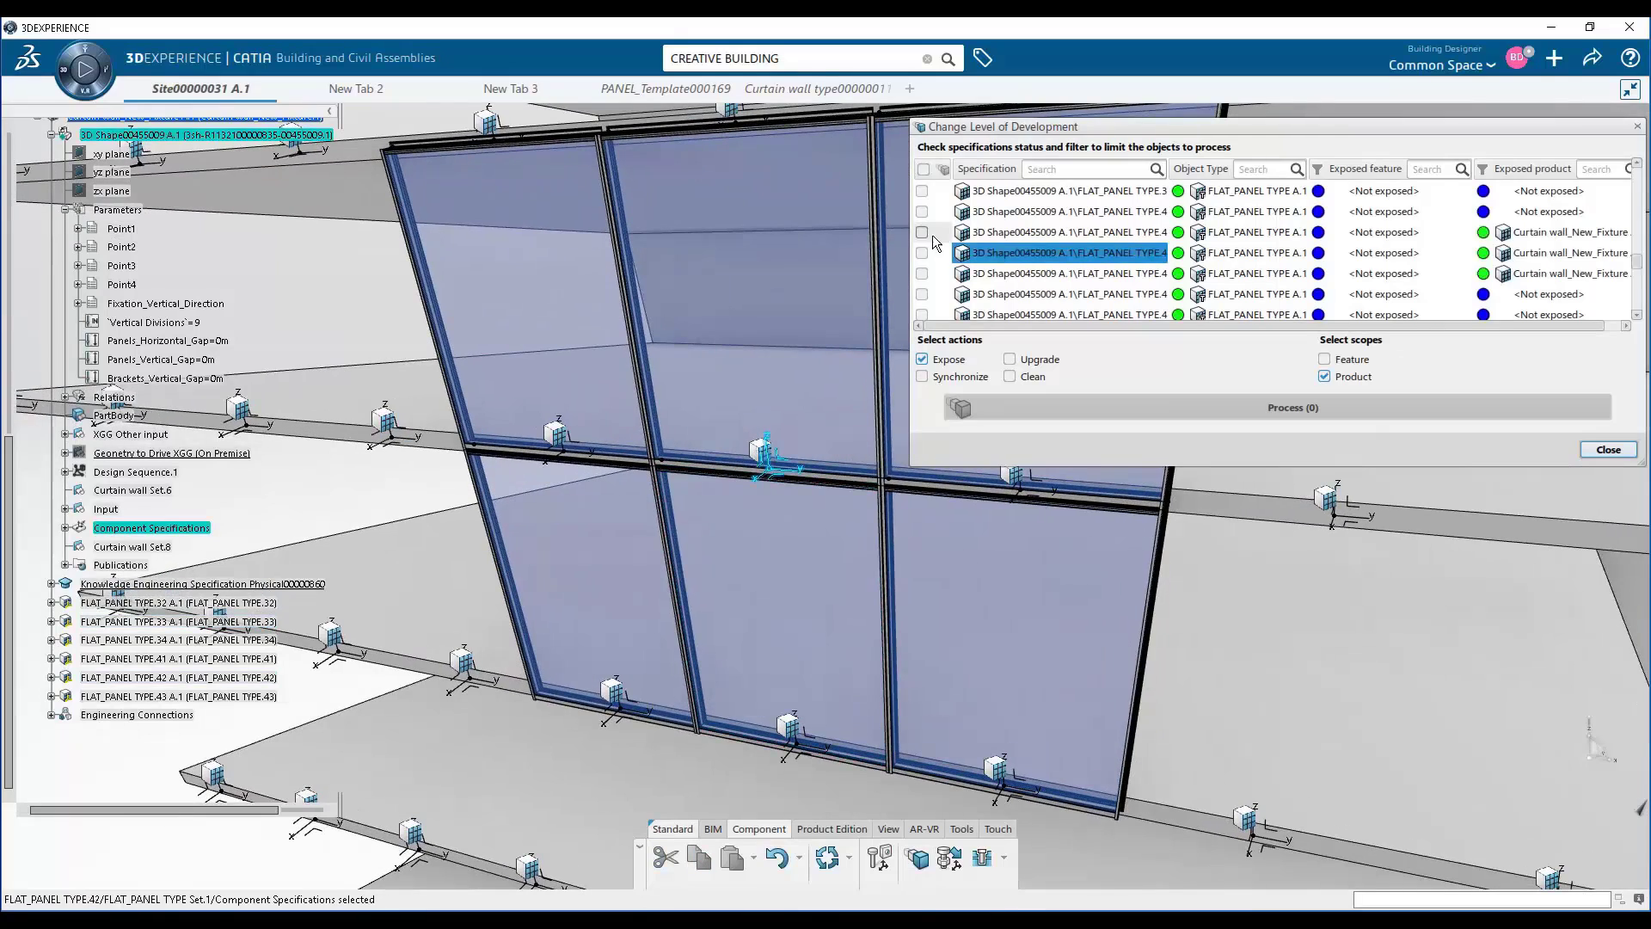
click(922, 253)
click(1091, 417)
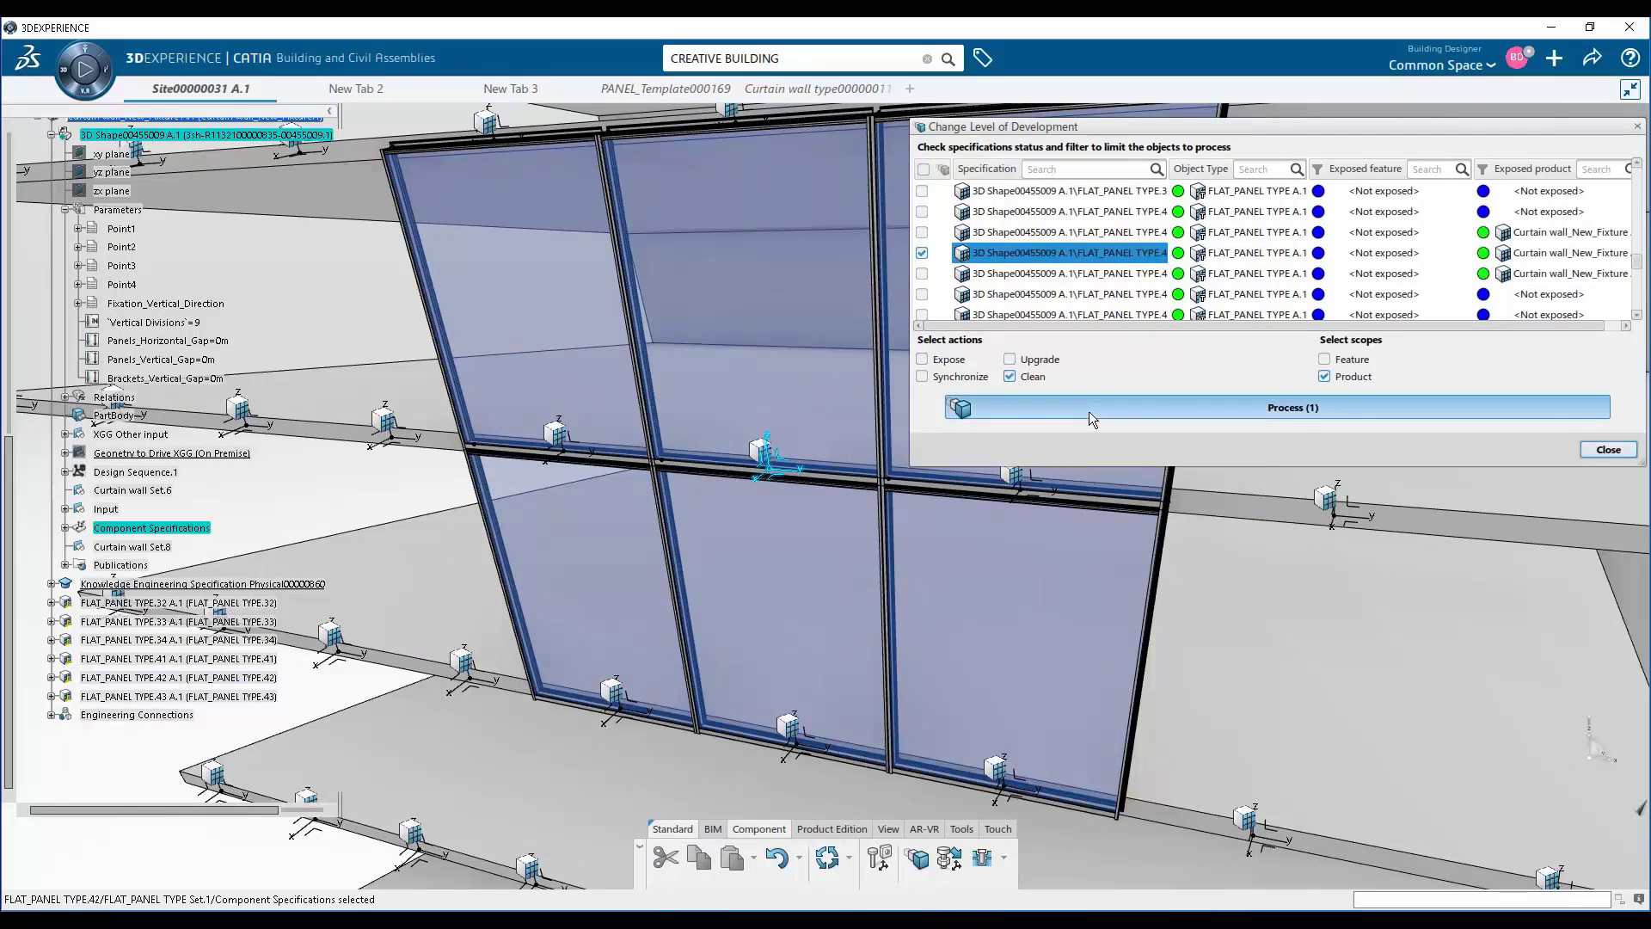
click(1607, 504)
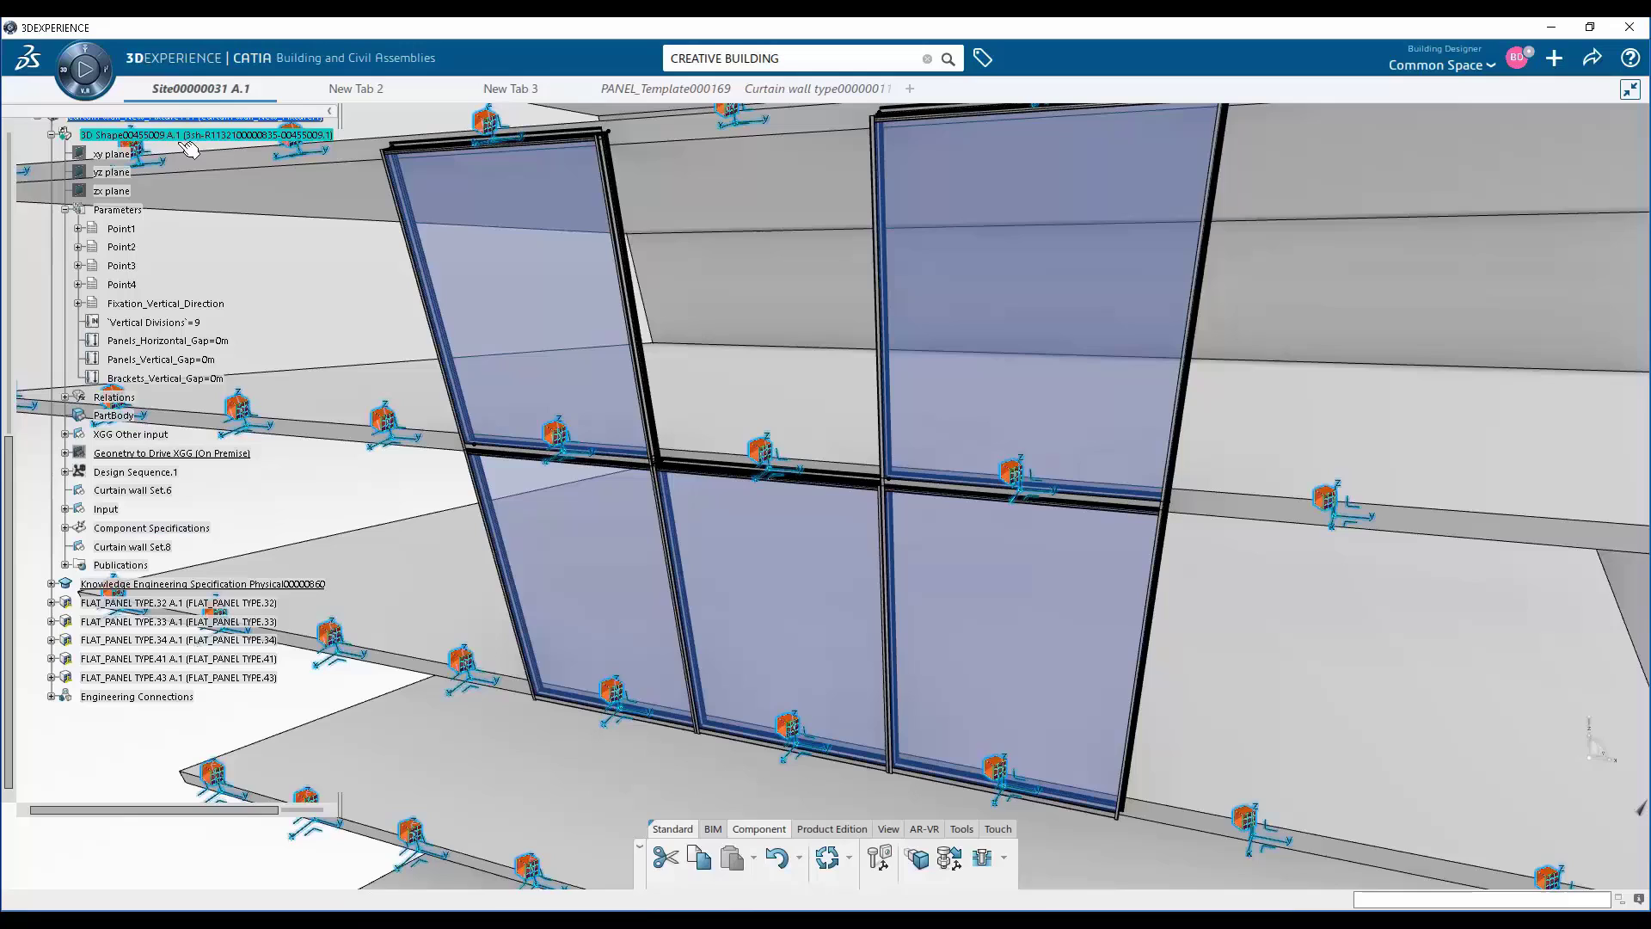
In FLAT_PANEL TYPE Set.1, change the object type of specification FLAT_PANEL TYPE.42 to the POP_OUT_PANEL type
click(65, 527)
double_click(153, 547)
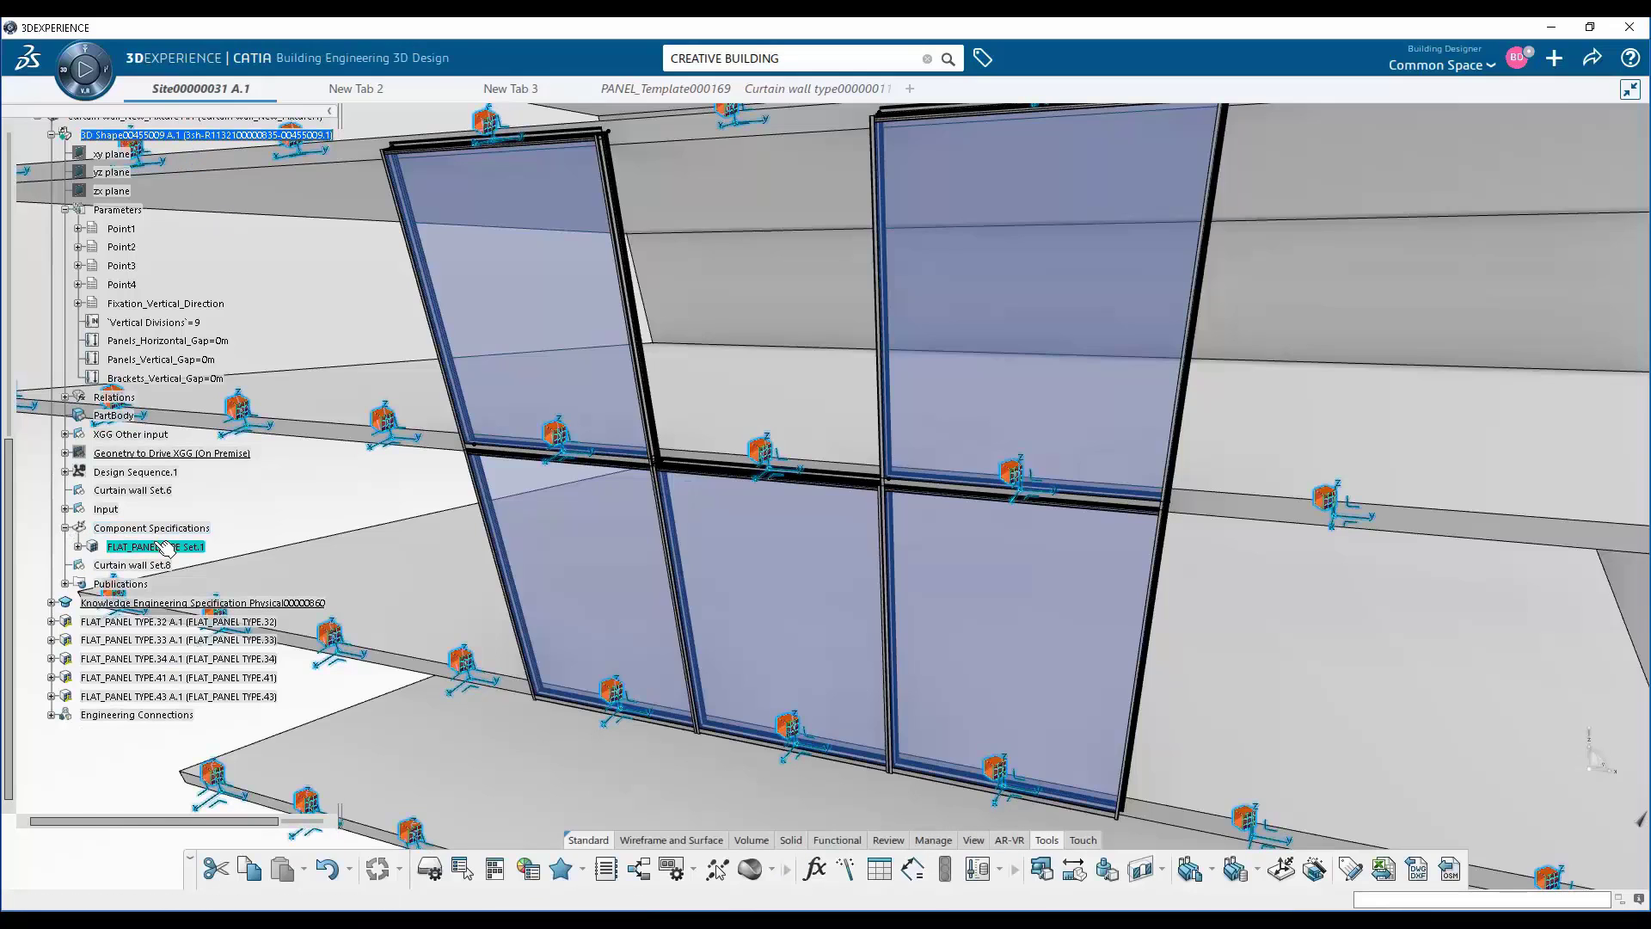
click(1015, 564)
click(1002, 208)
click(963, 244)
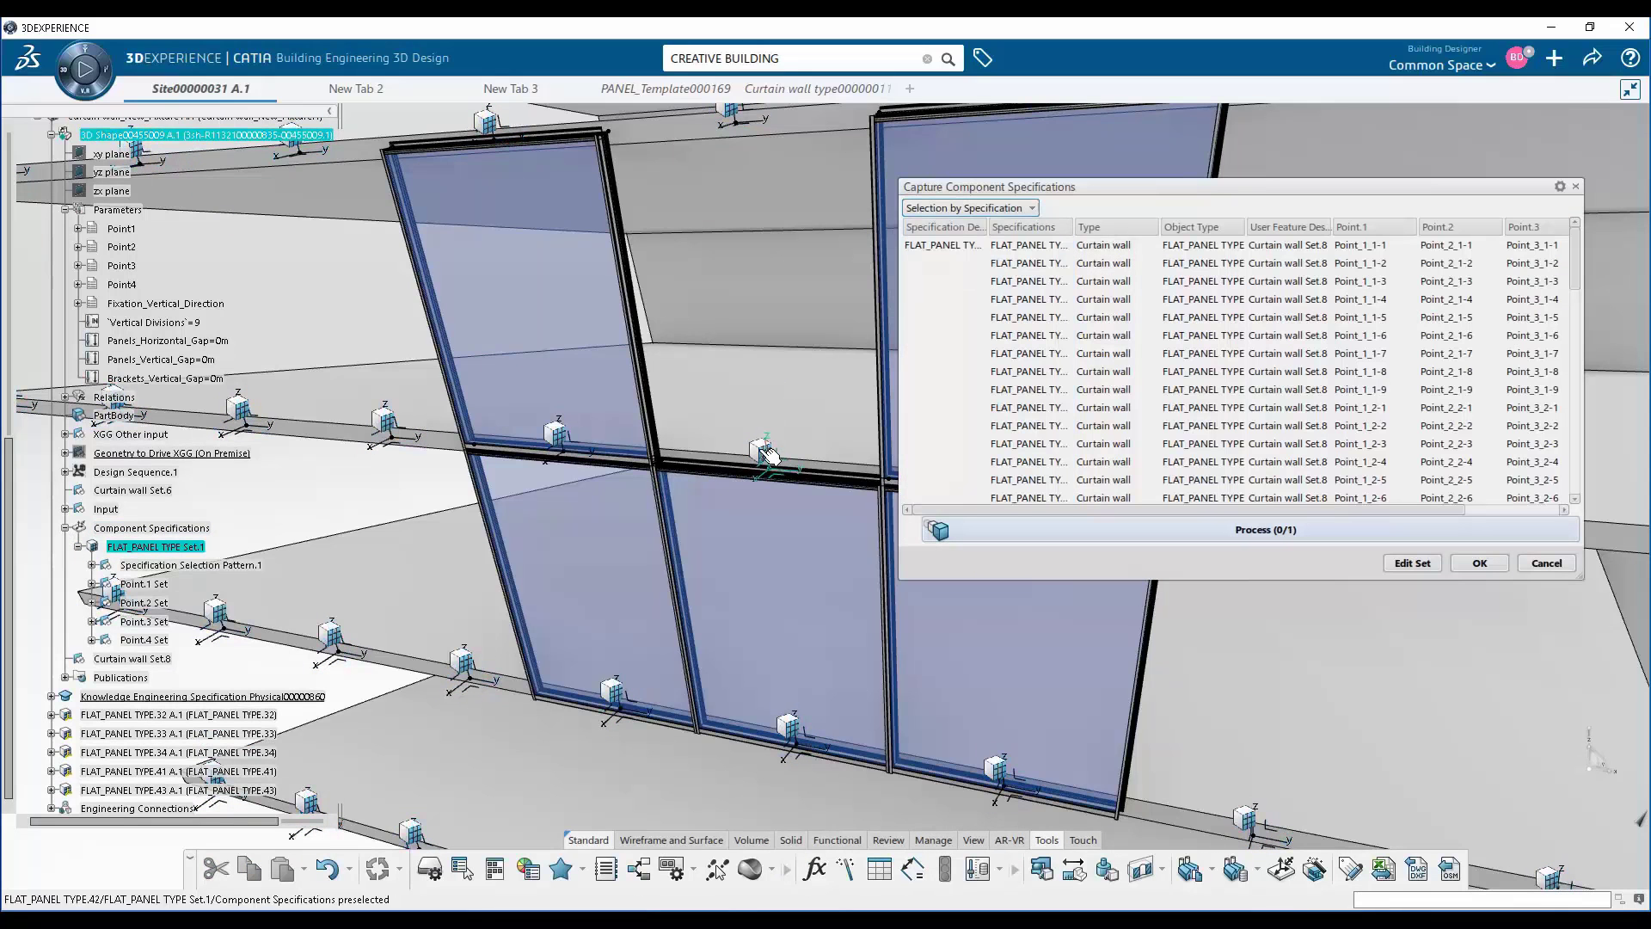
scroll(1288, 342, down, 5)
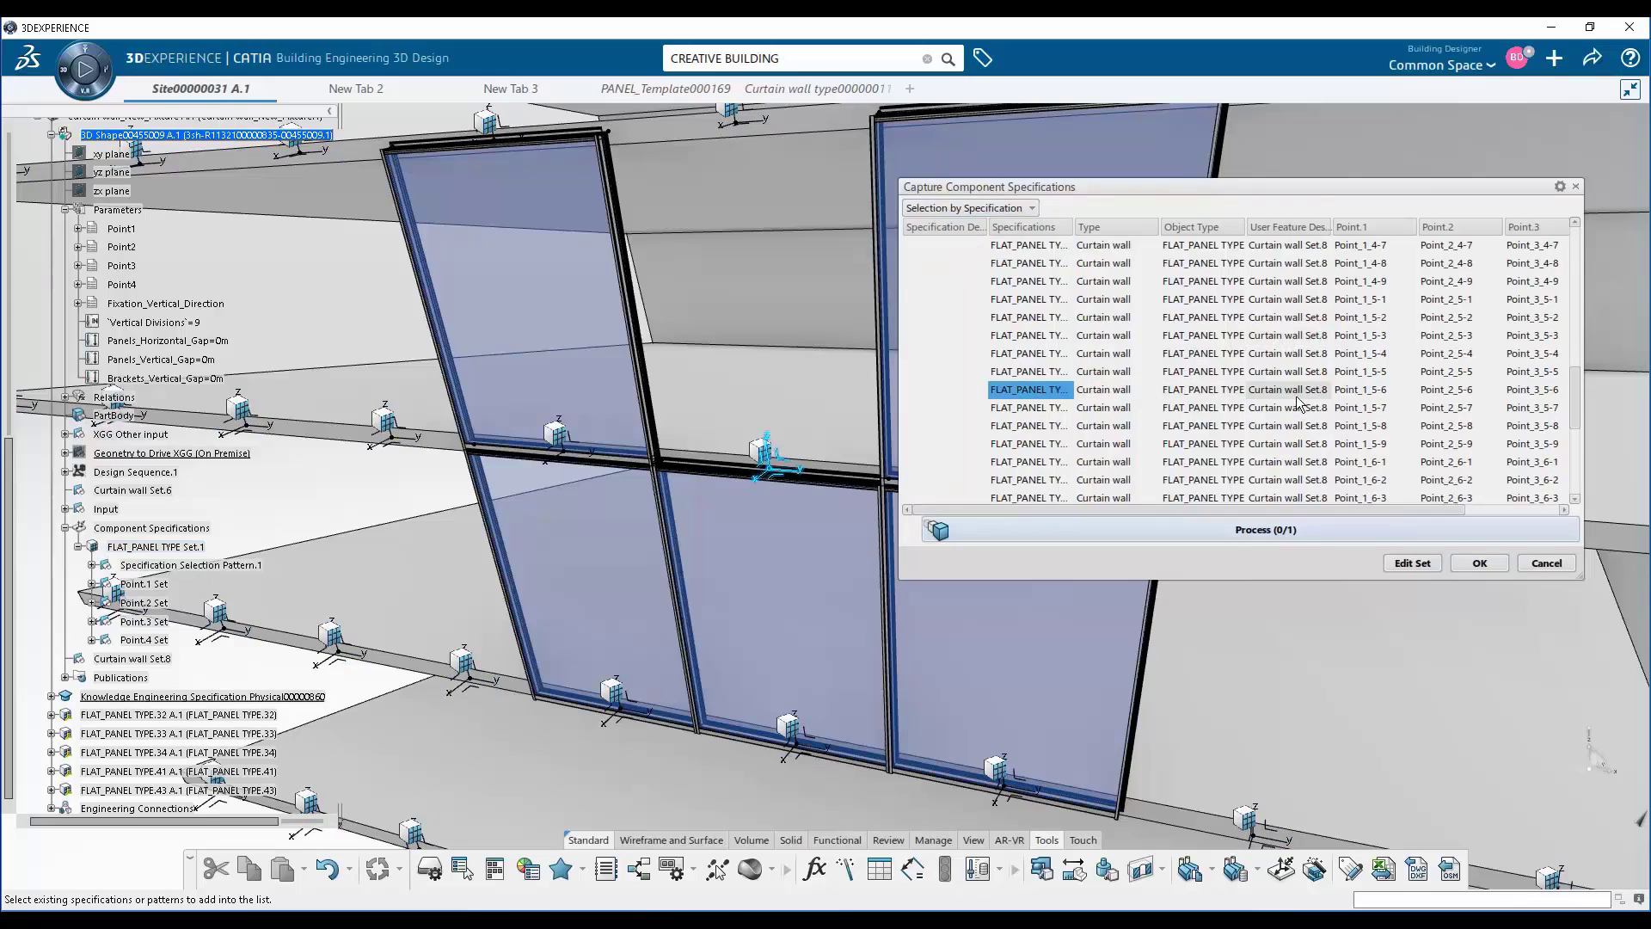
click(1193, 393)
click(1180, 258)
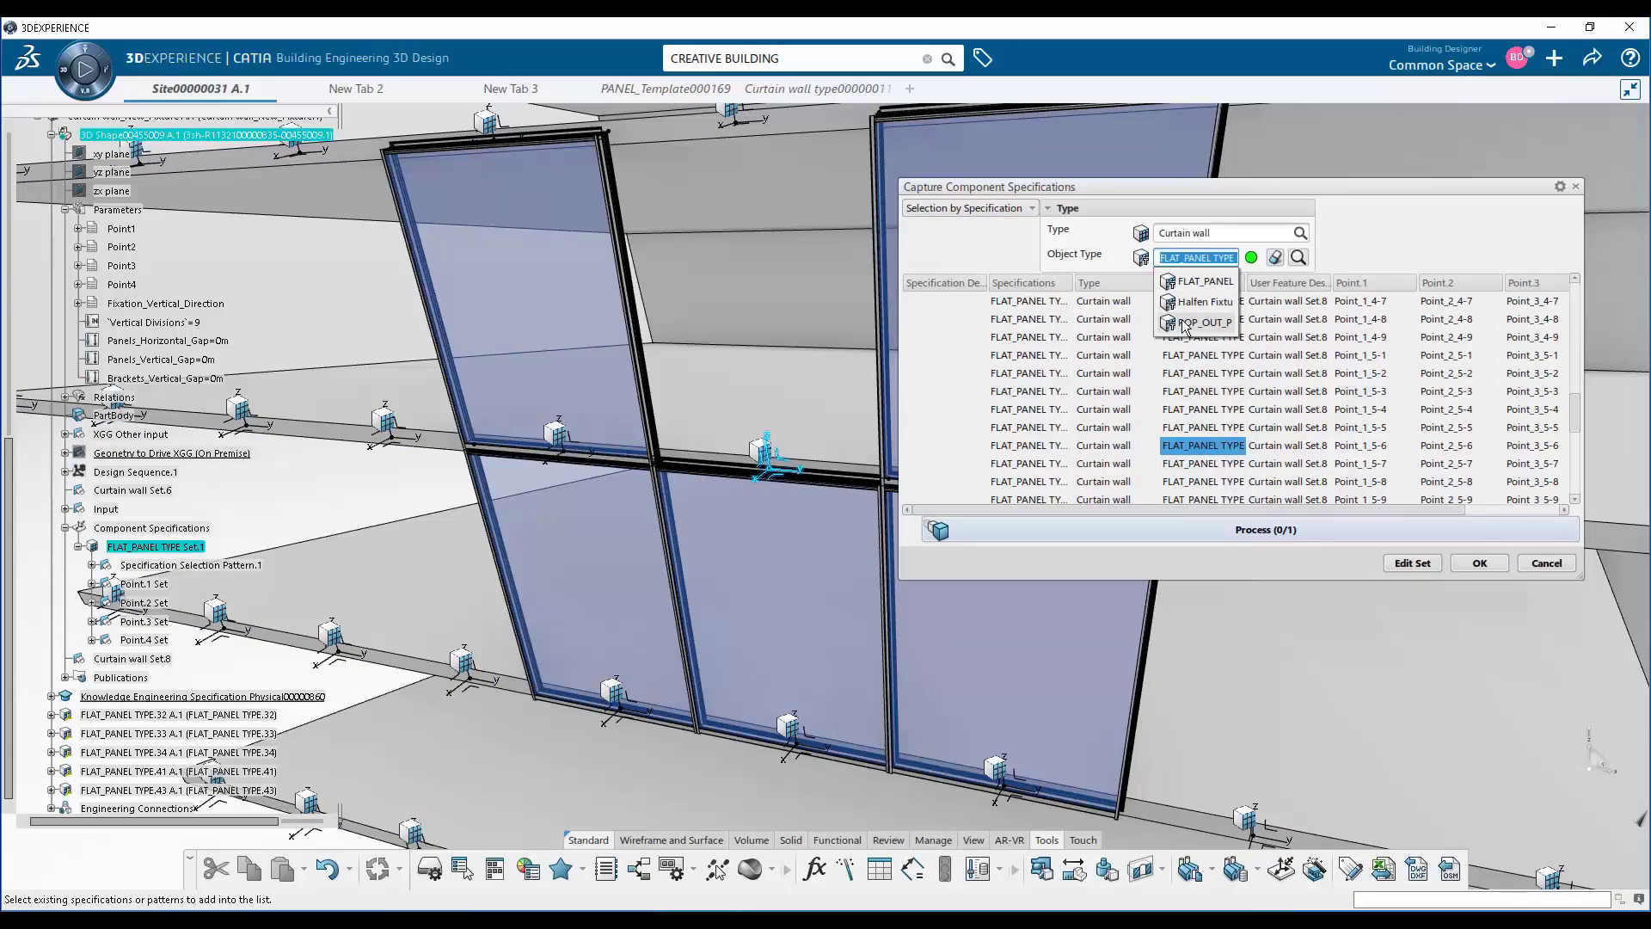
key(Down)
key(Down)
key(Return)
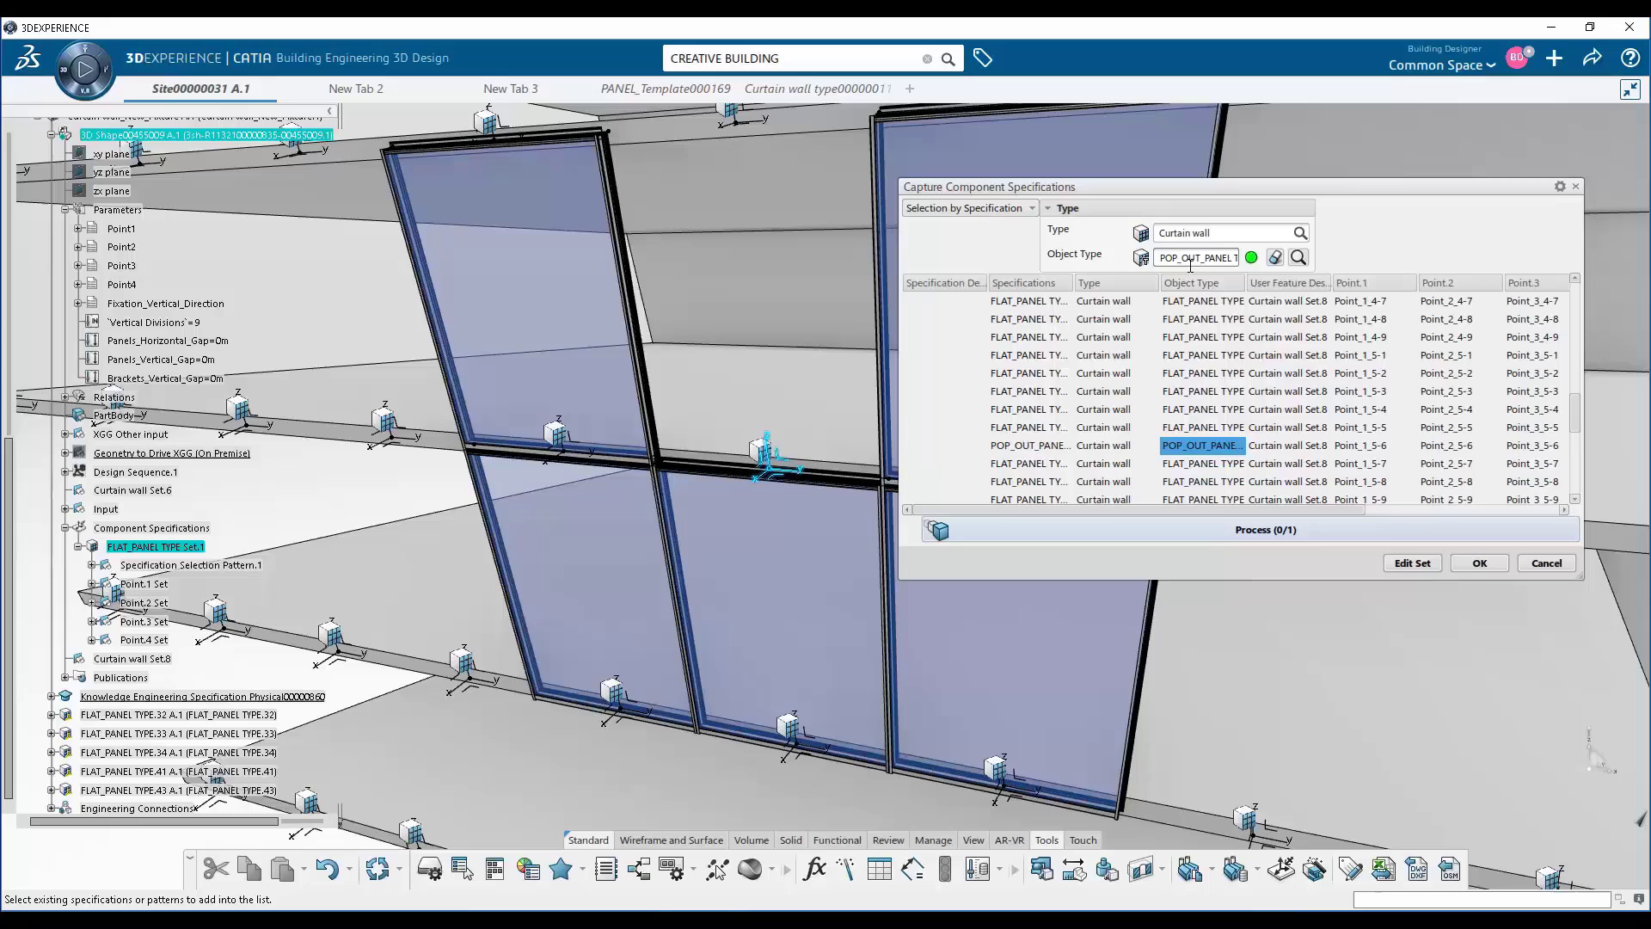
click(1412, 563)
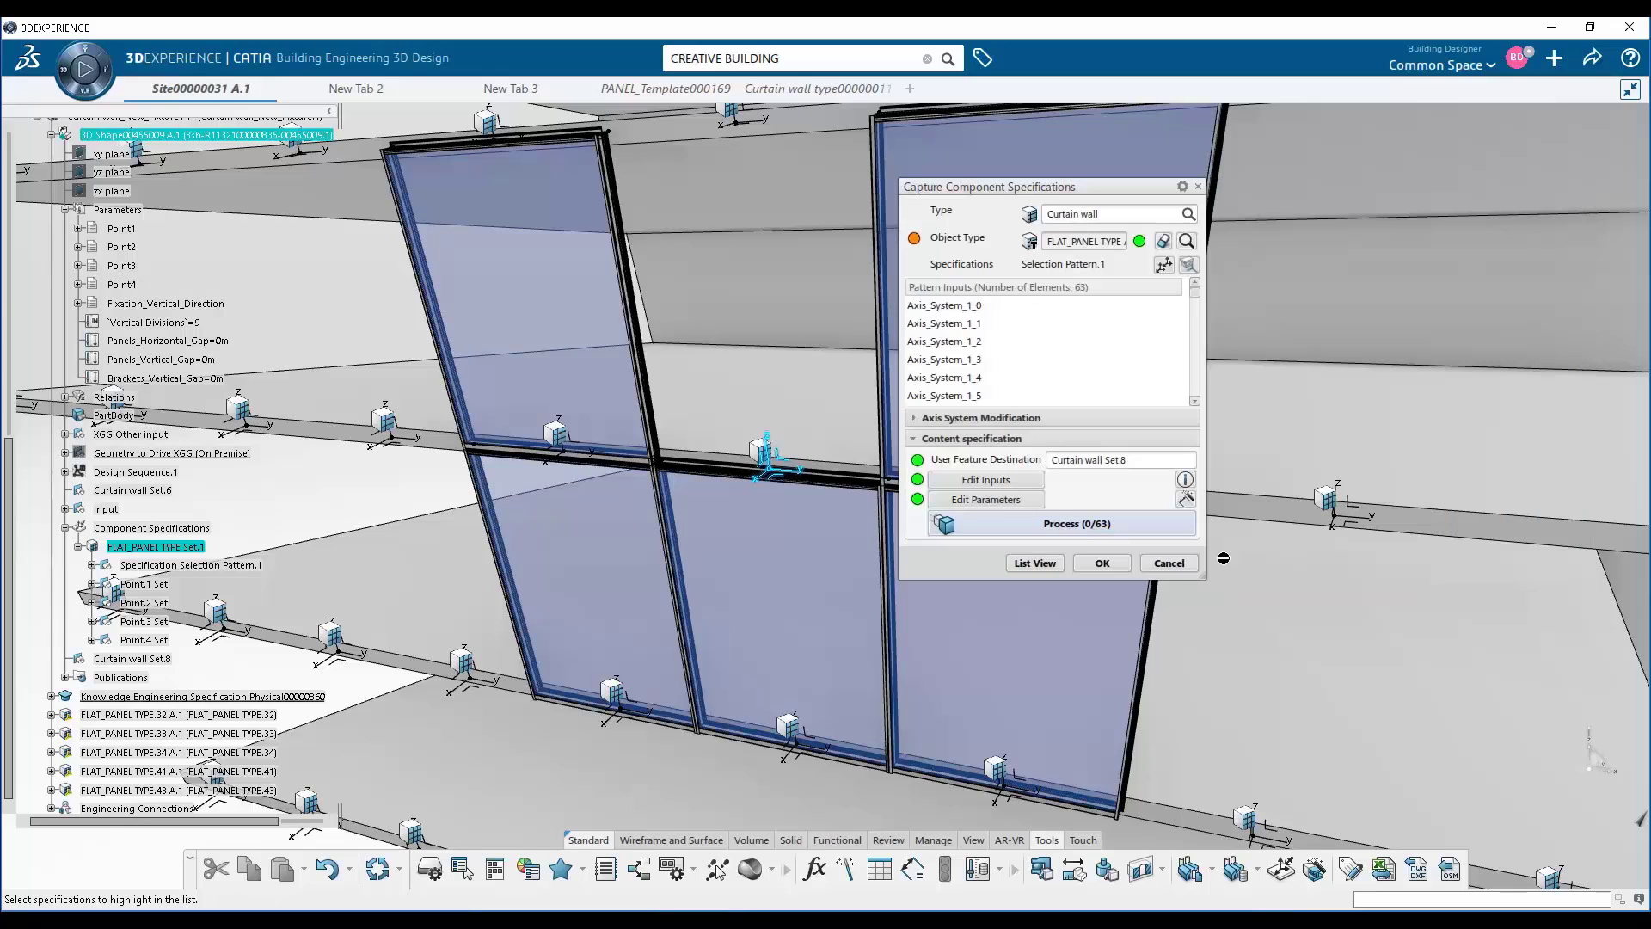
click(1276, 564)
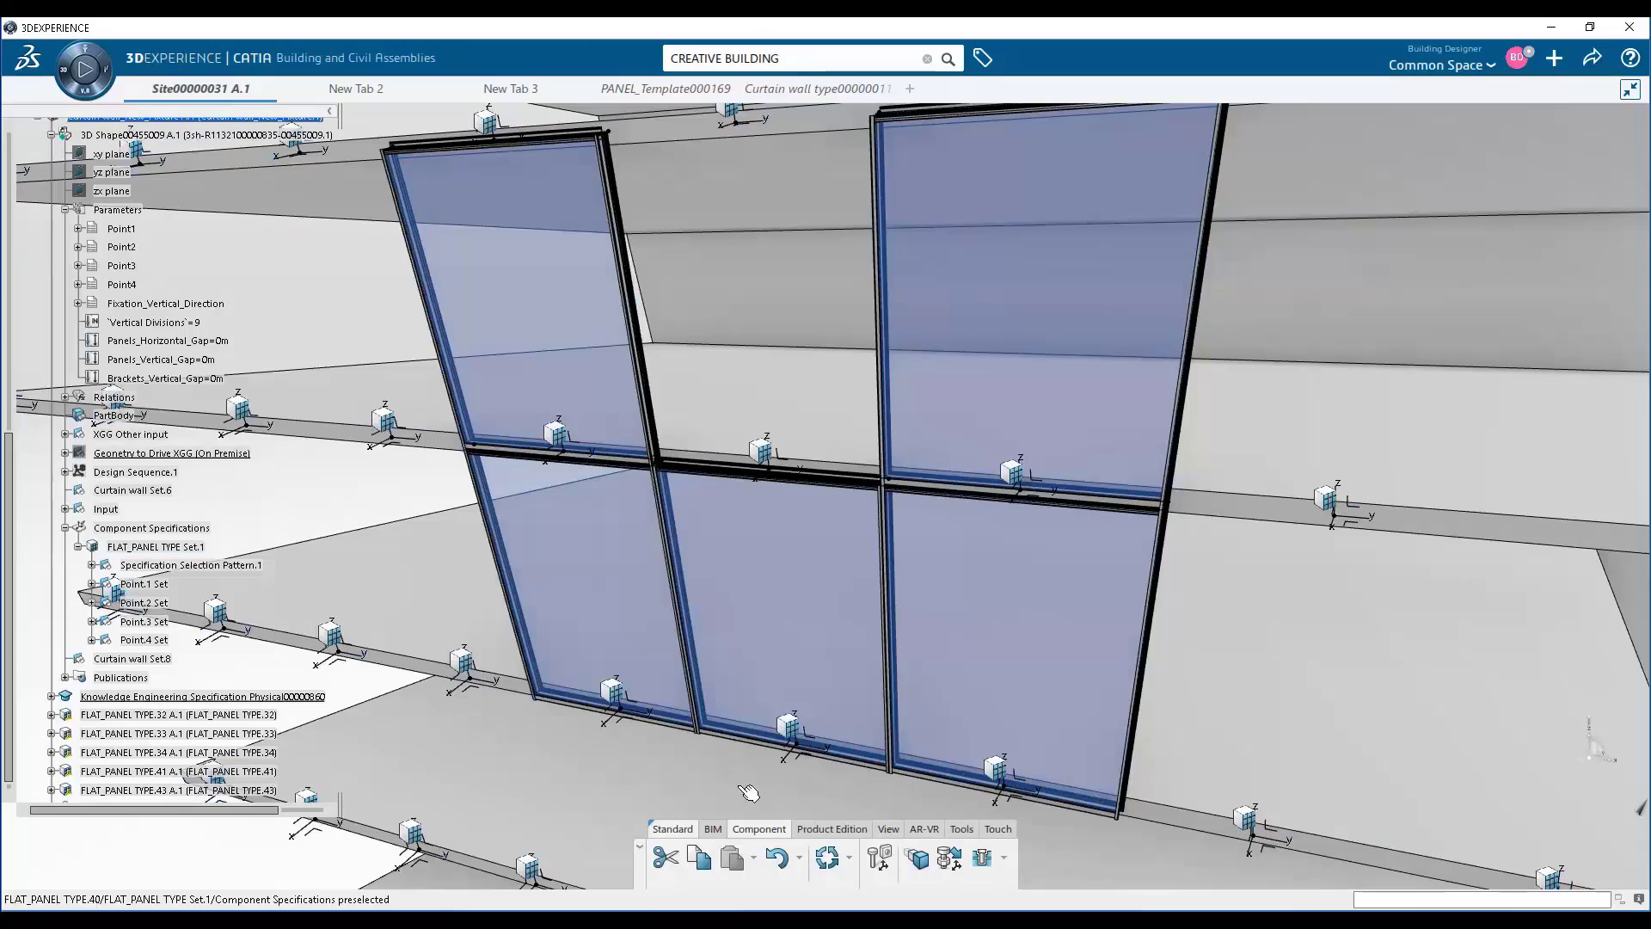
Use Change Level of Development to expose the new pop-out panel specification as a product
click(917, 857)
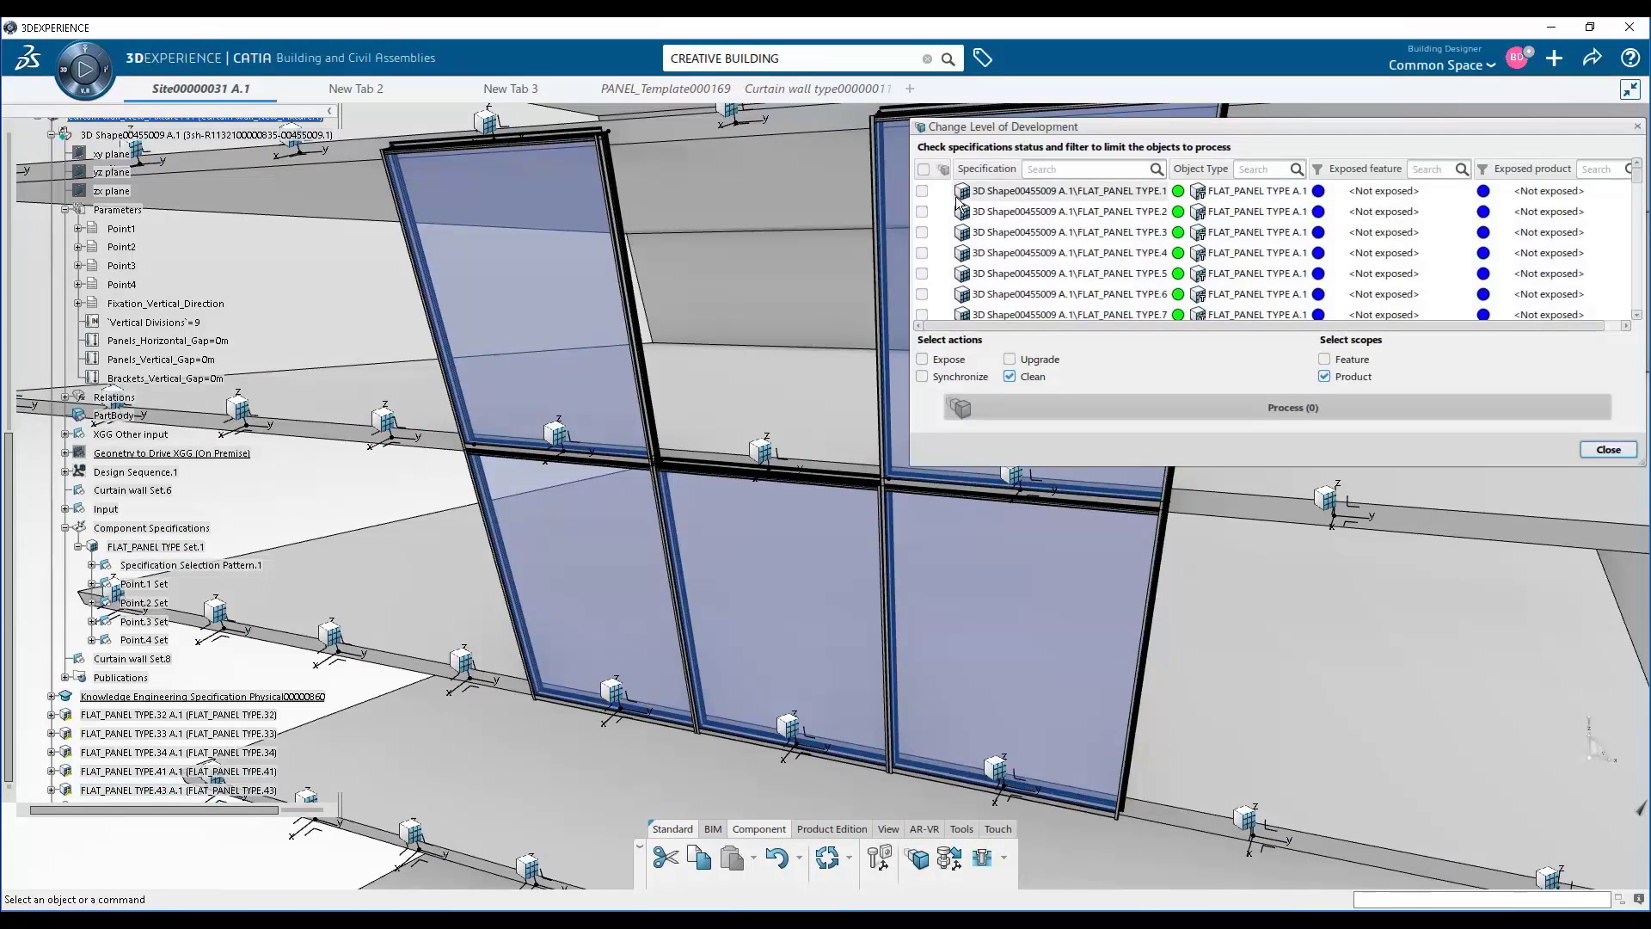
click(764, 448)
click(921, 311)
click(921, 360)
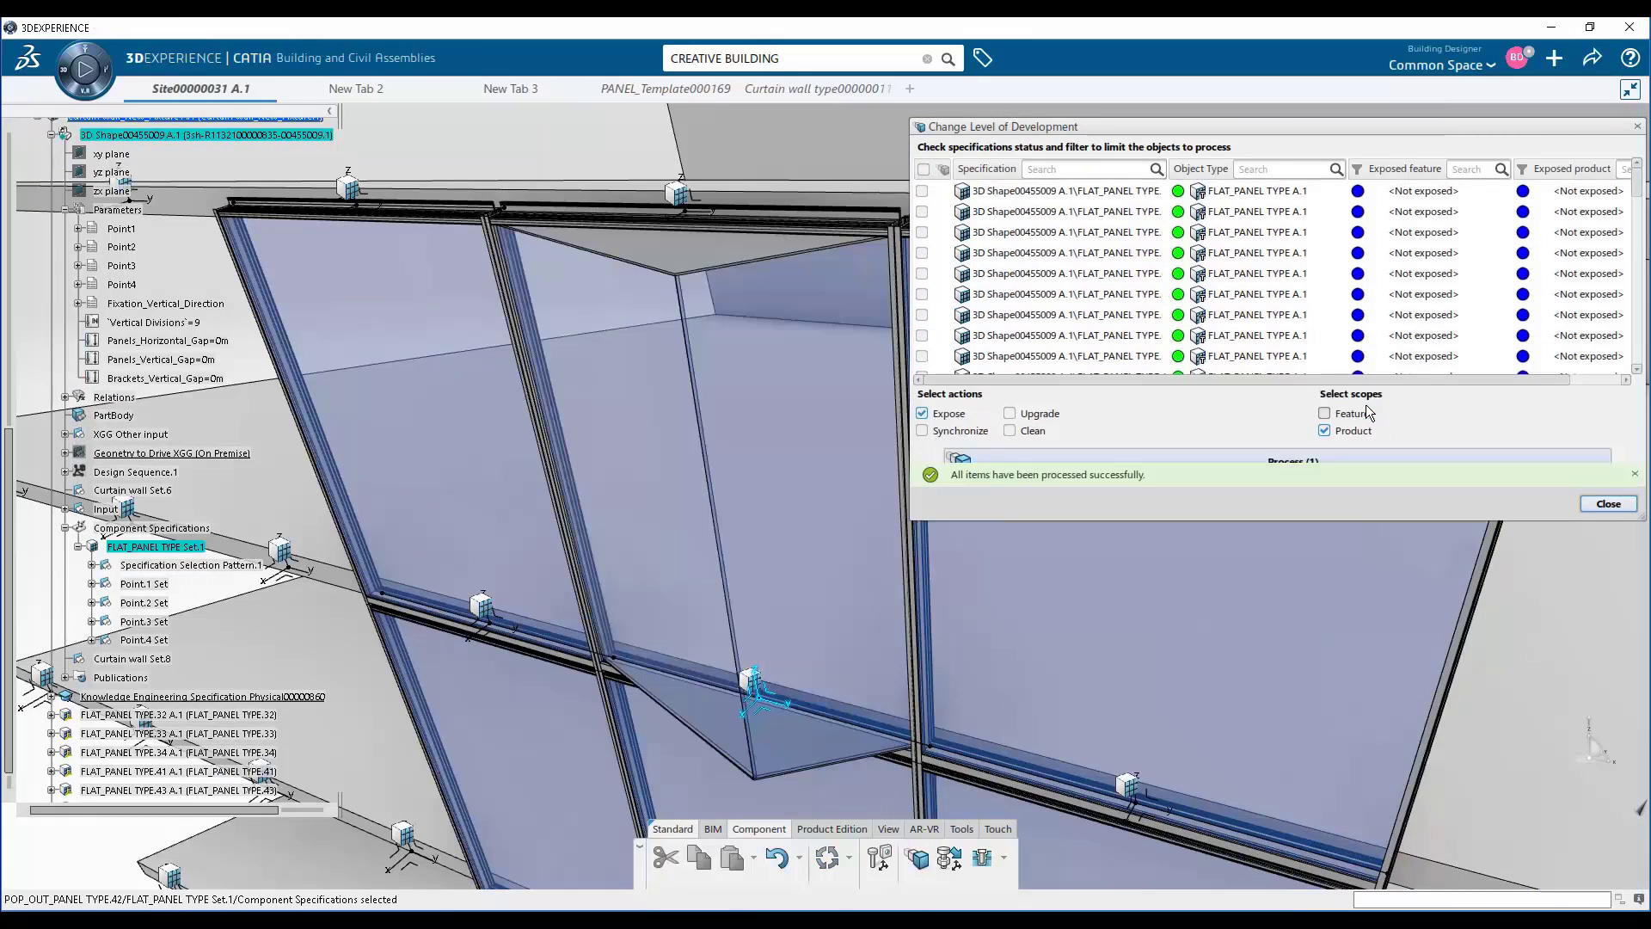
click(1628, 507)
middle_drag(757, 602, 701, 626)
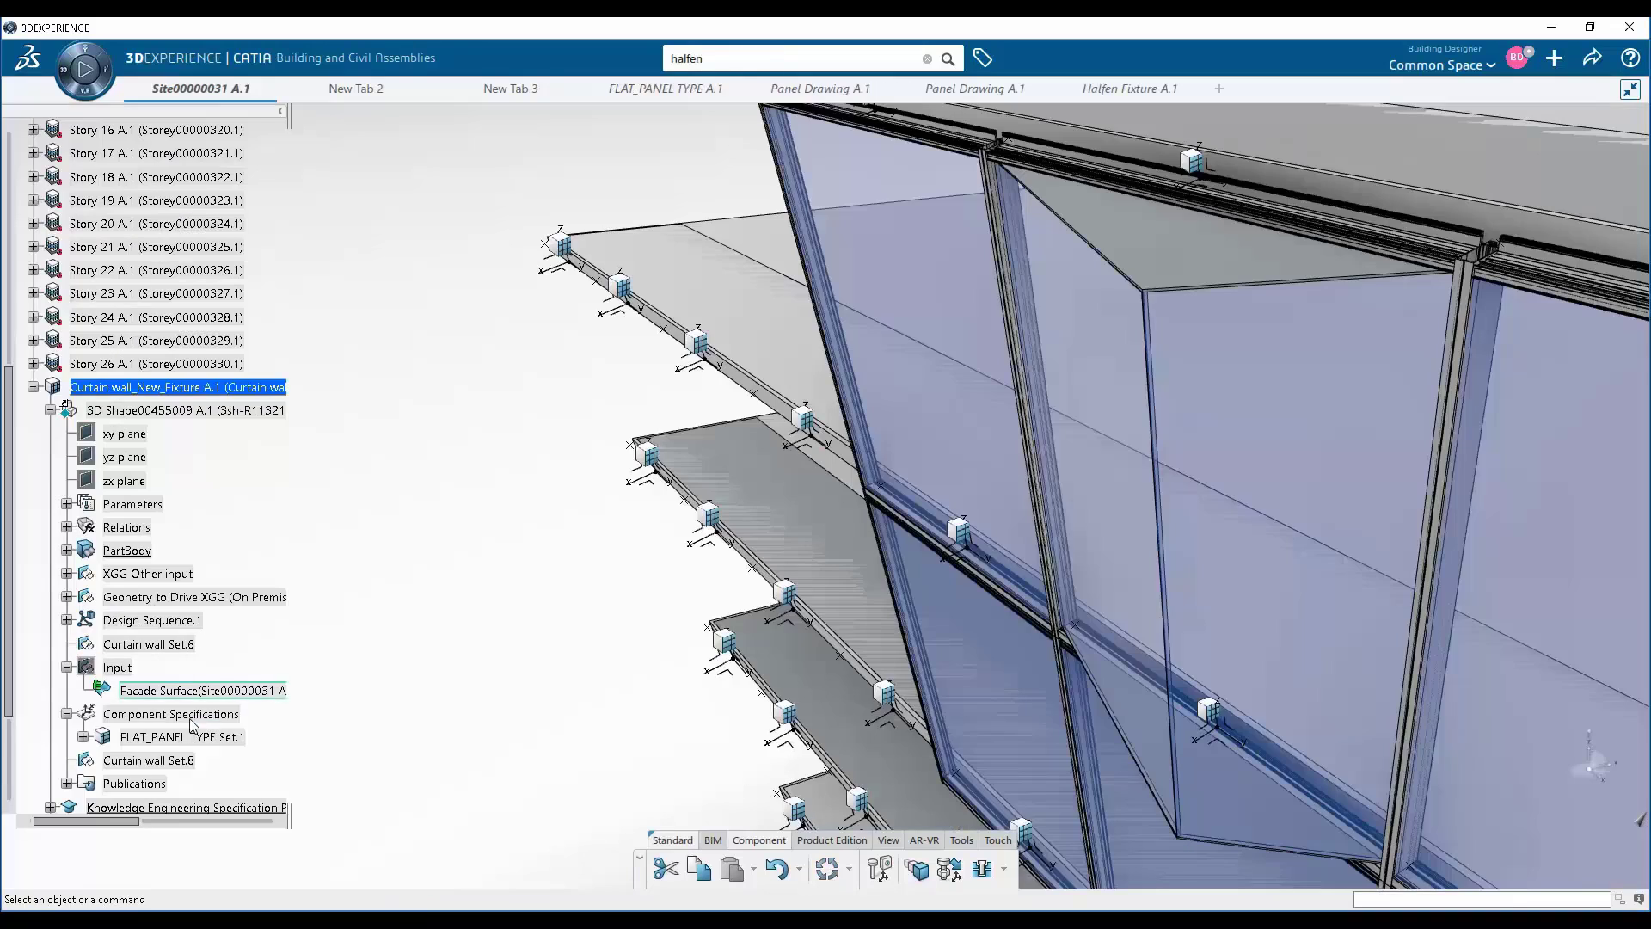
Set the pop-out panel specification's Ratio to 0.6 in FLAT_PANEL TYPE Set.1, and update the Pop Out Panel Drawing
double_click(234, 738)
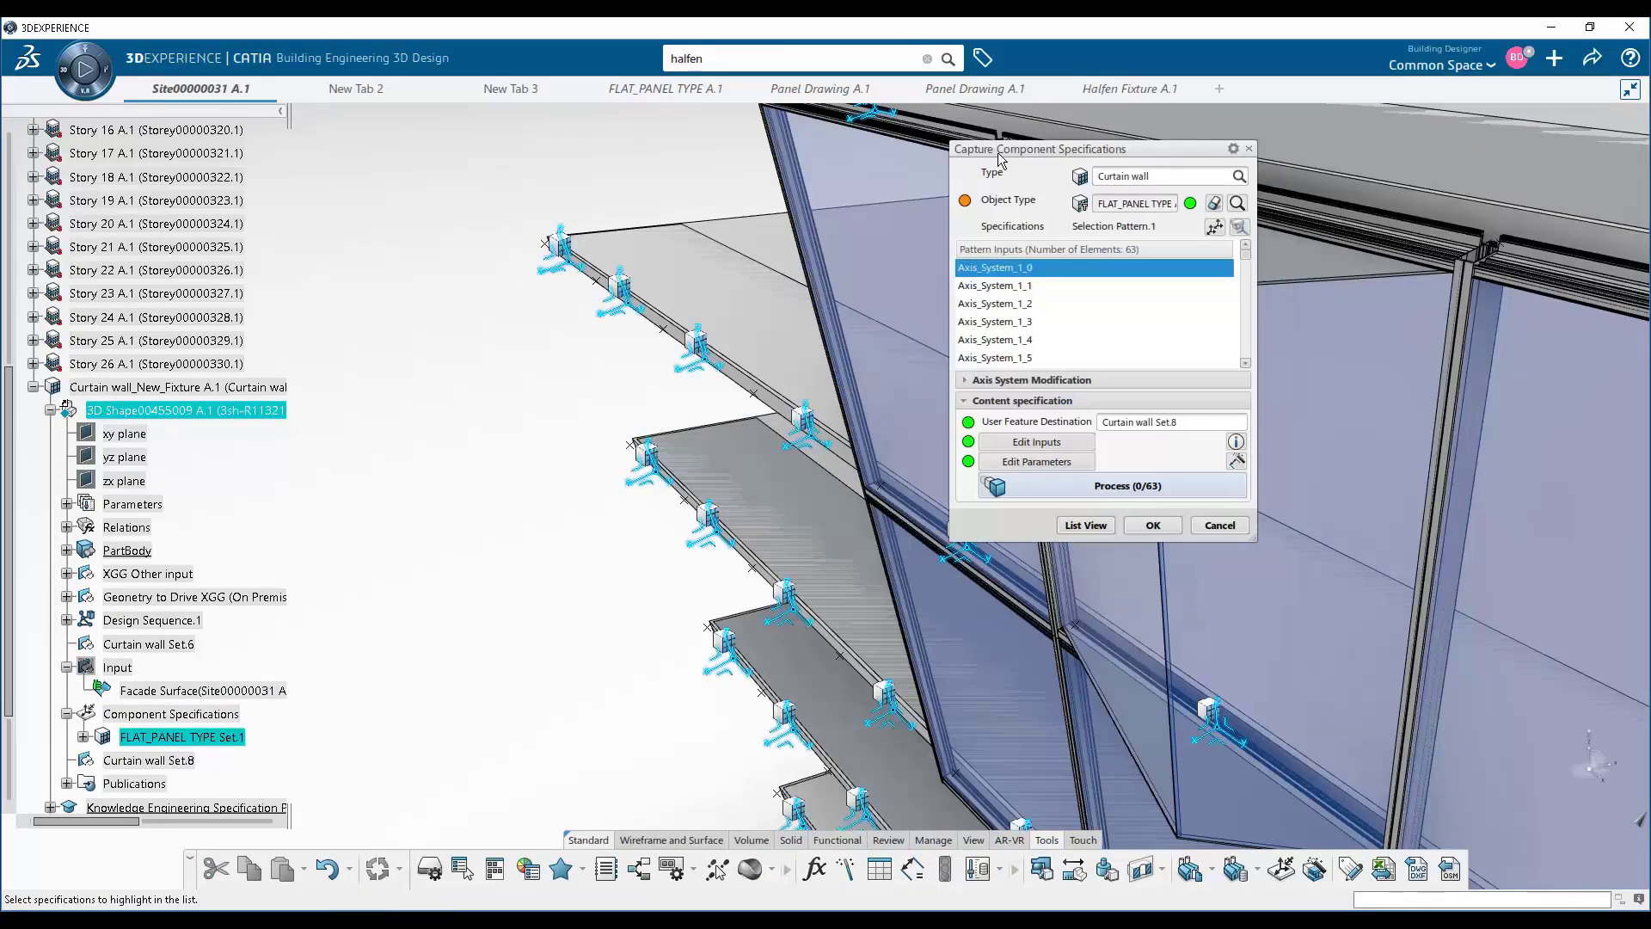
drag(998, 152, 249, 139)
drag(503, 222, 667, 361)
click(332, 345)
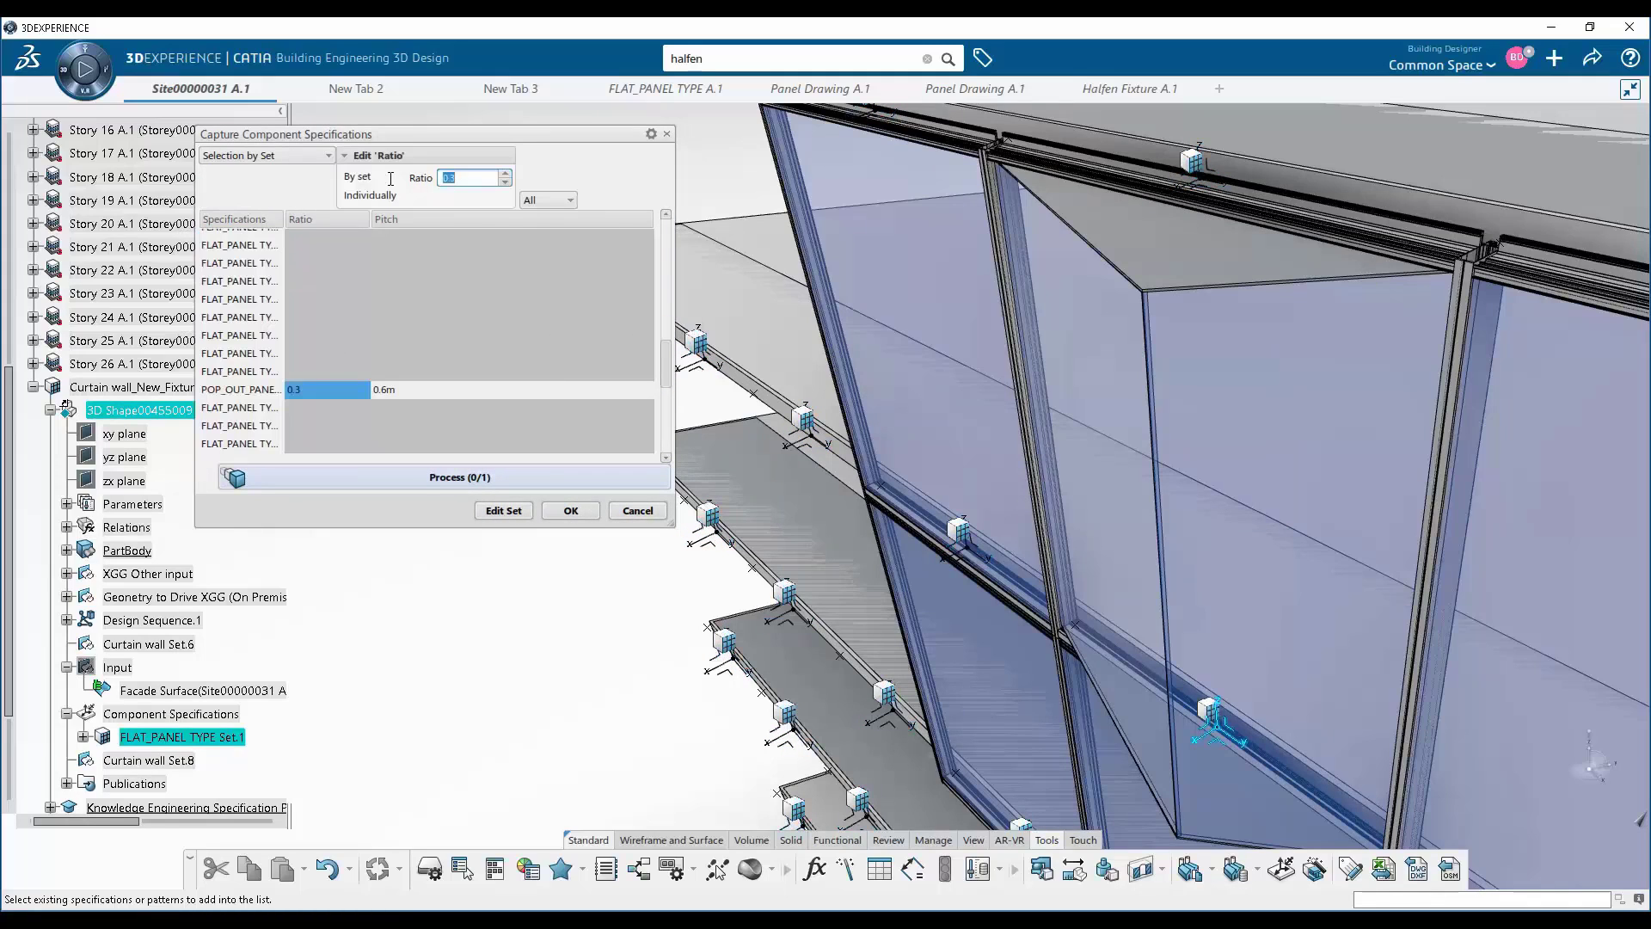
text(0.6)
click(404, 392)
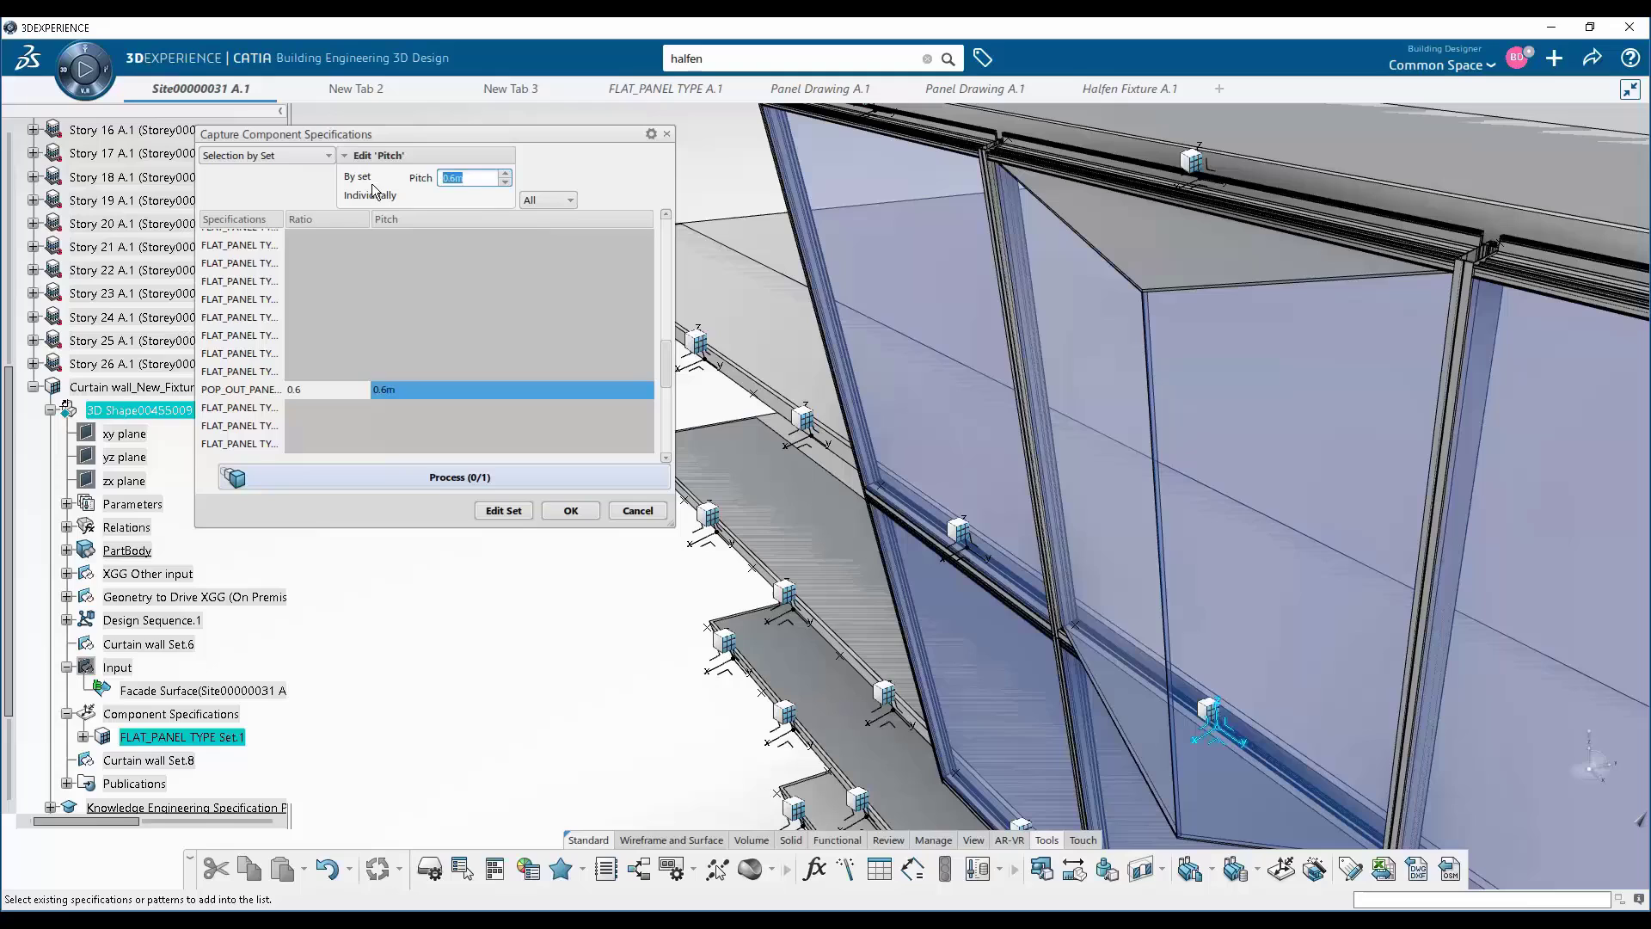
click(555, 508)
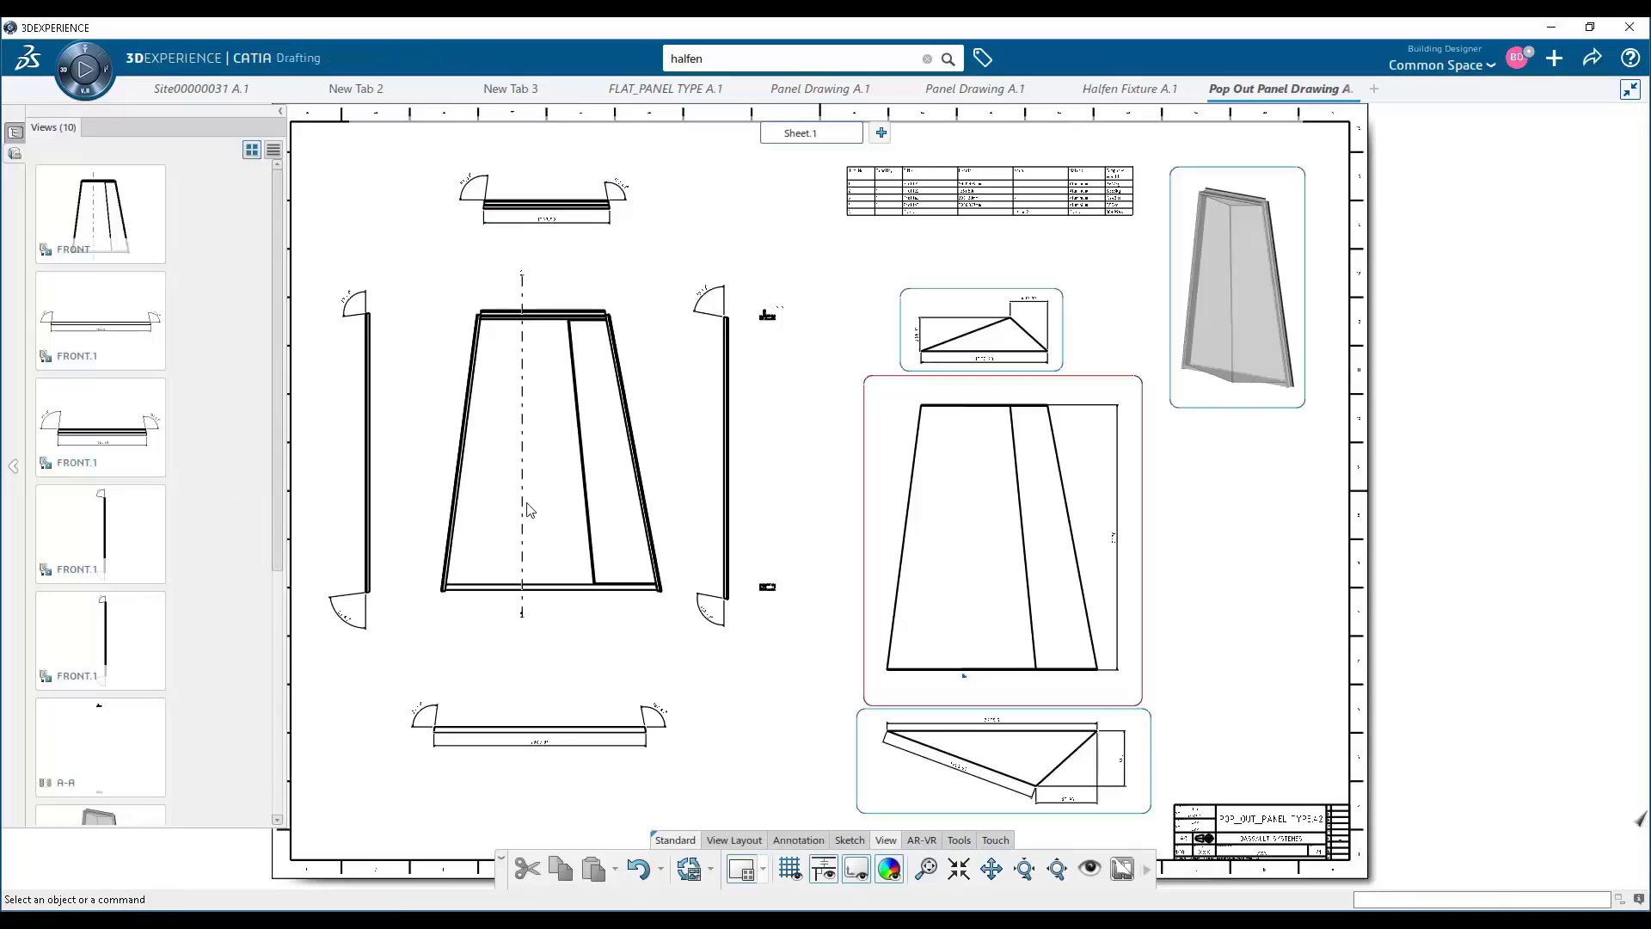
click(693, 874)
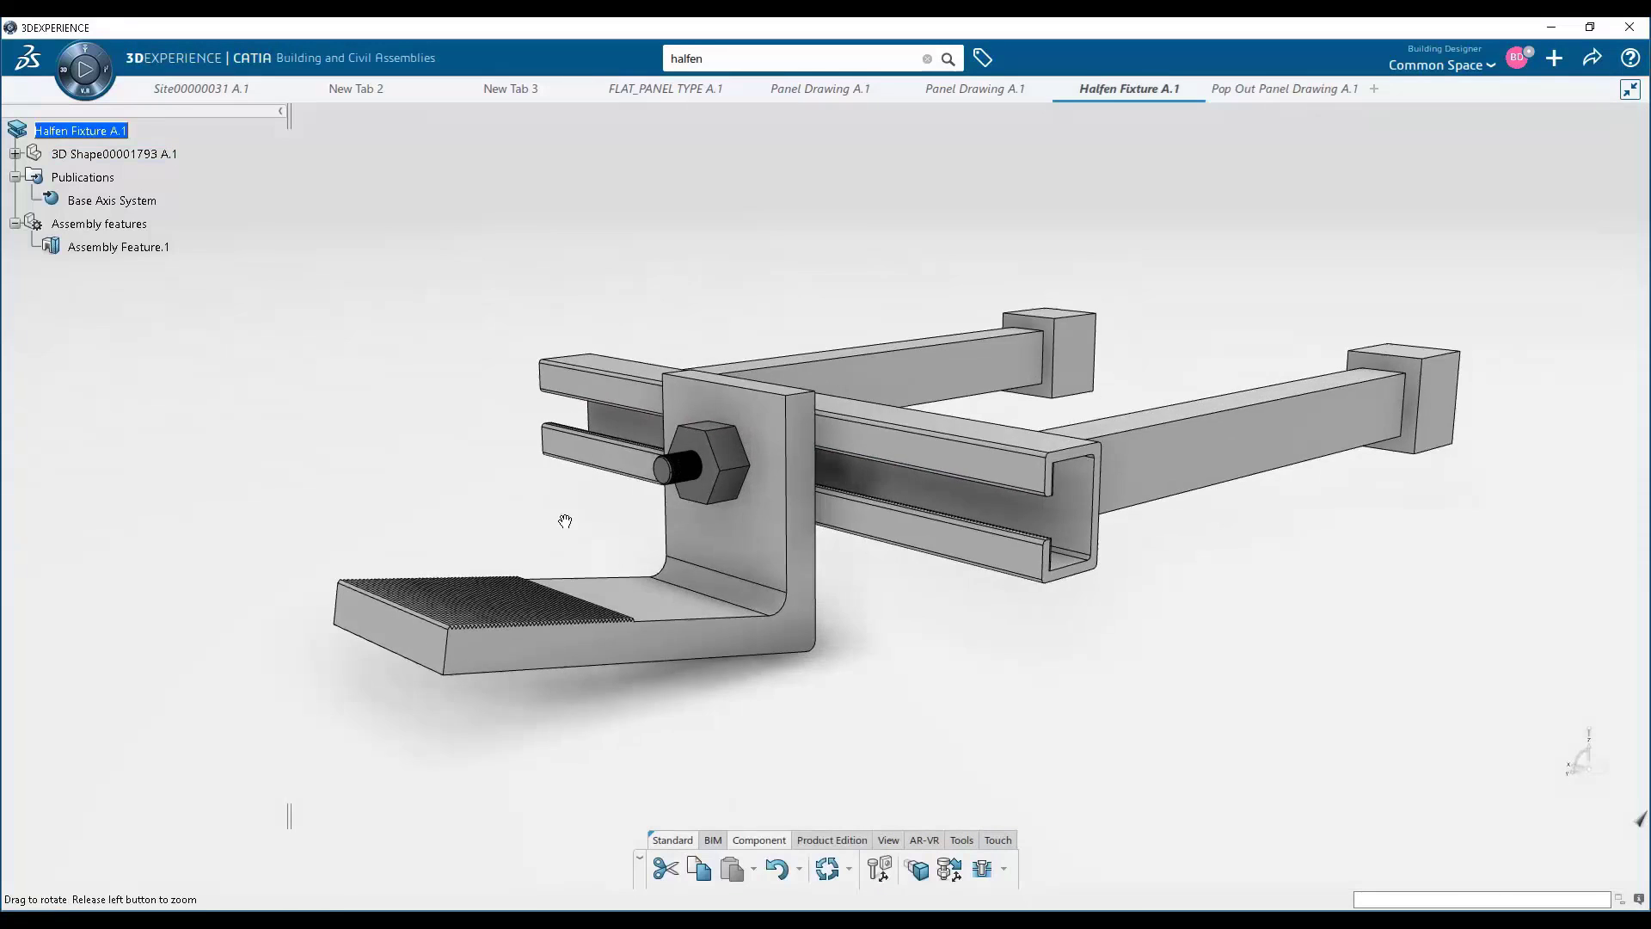
Examine the Halfen Fixture model's bracket, bolt and rail
mouse_move(560, 516)
middle_down()
mouse_move(553, 634)
mouse_move(513, 634)
mouse_move(1091, 642)
mouse_move(852, 663)
mouse_move(911, 594)
middle_up()
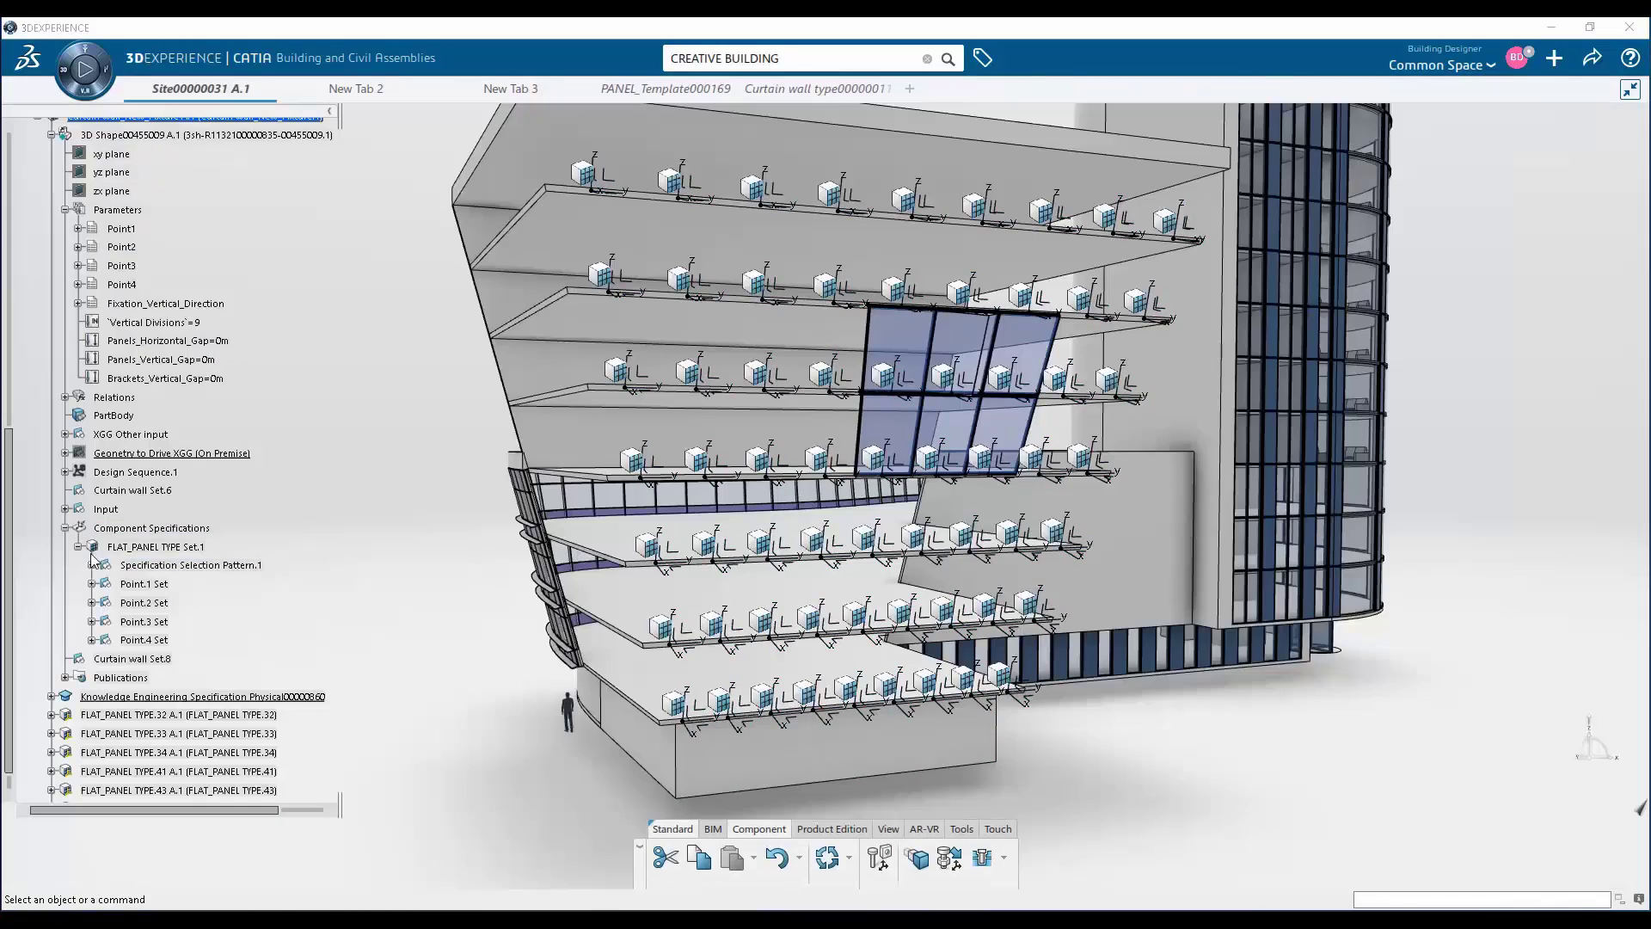
In the site model, hide the FLAT_PANEL TYPE Set.1 specifications and show Design Sequence.1
click(78, 547)
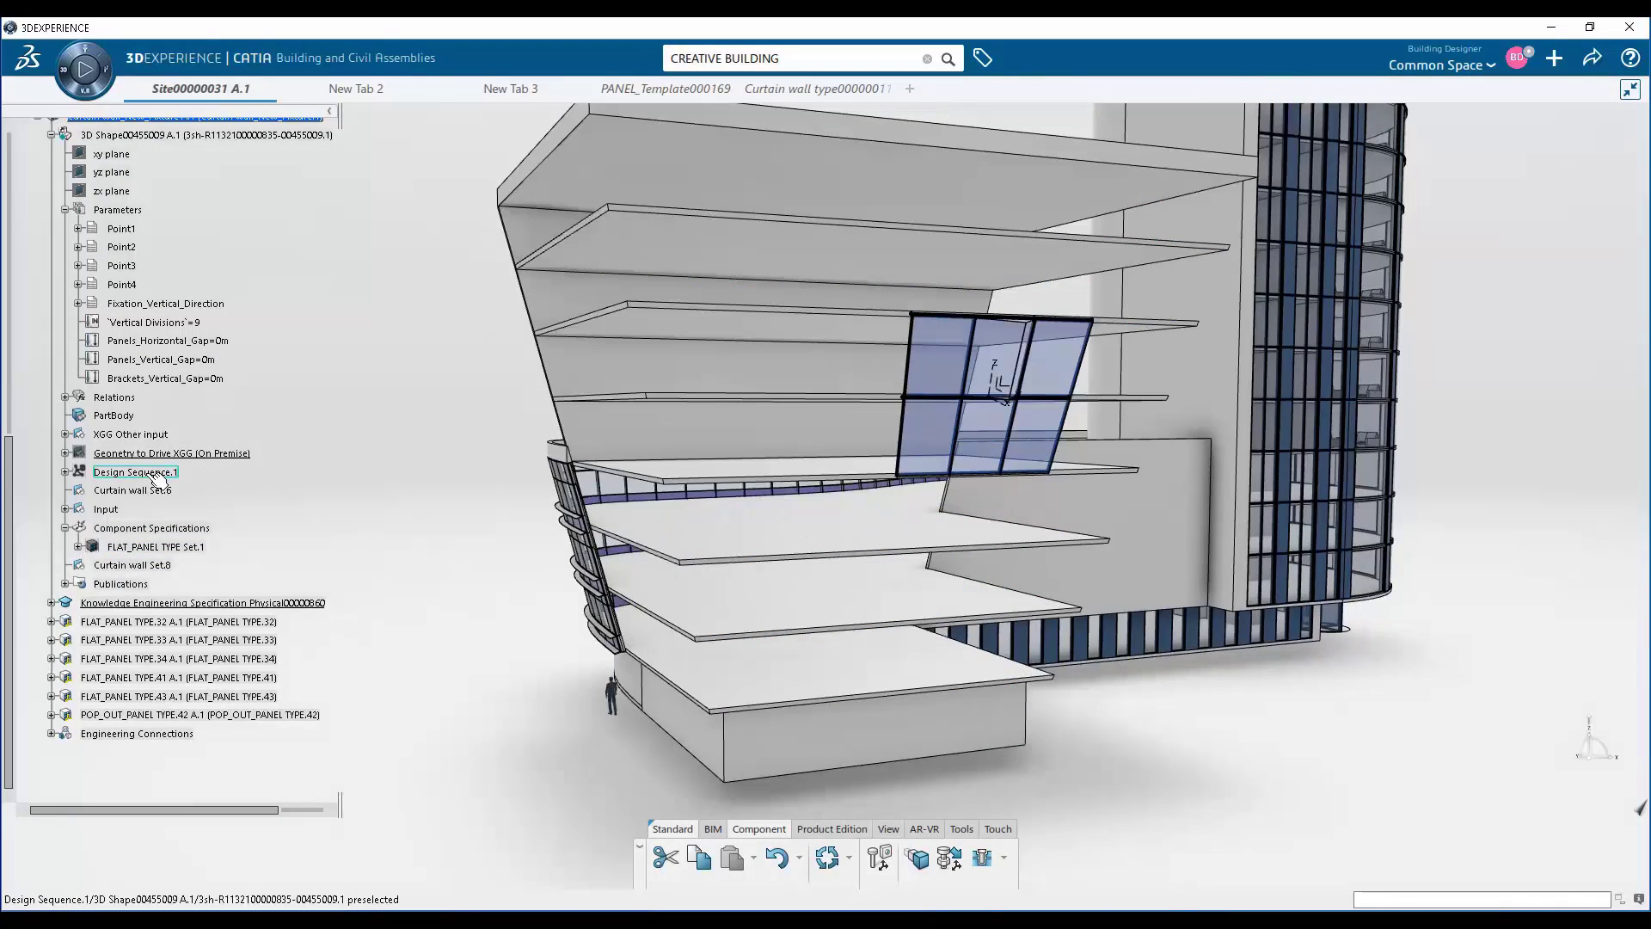
click(150, 474)
key(space)
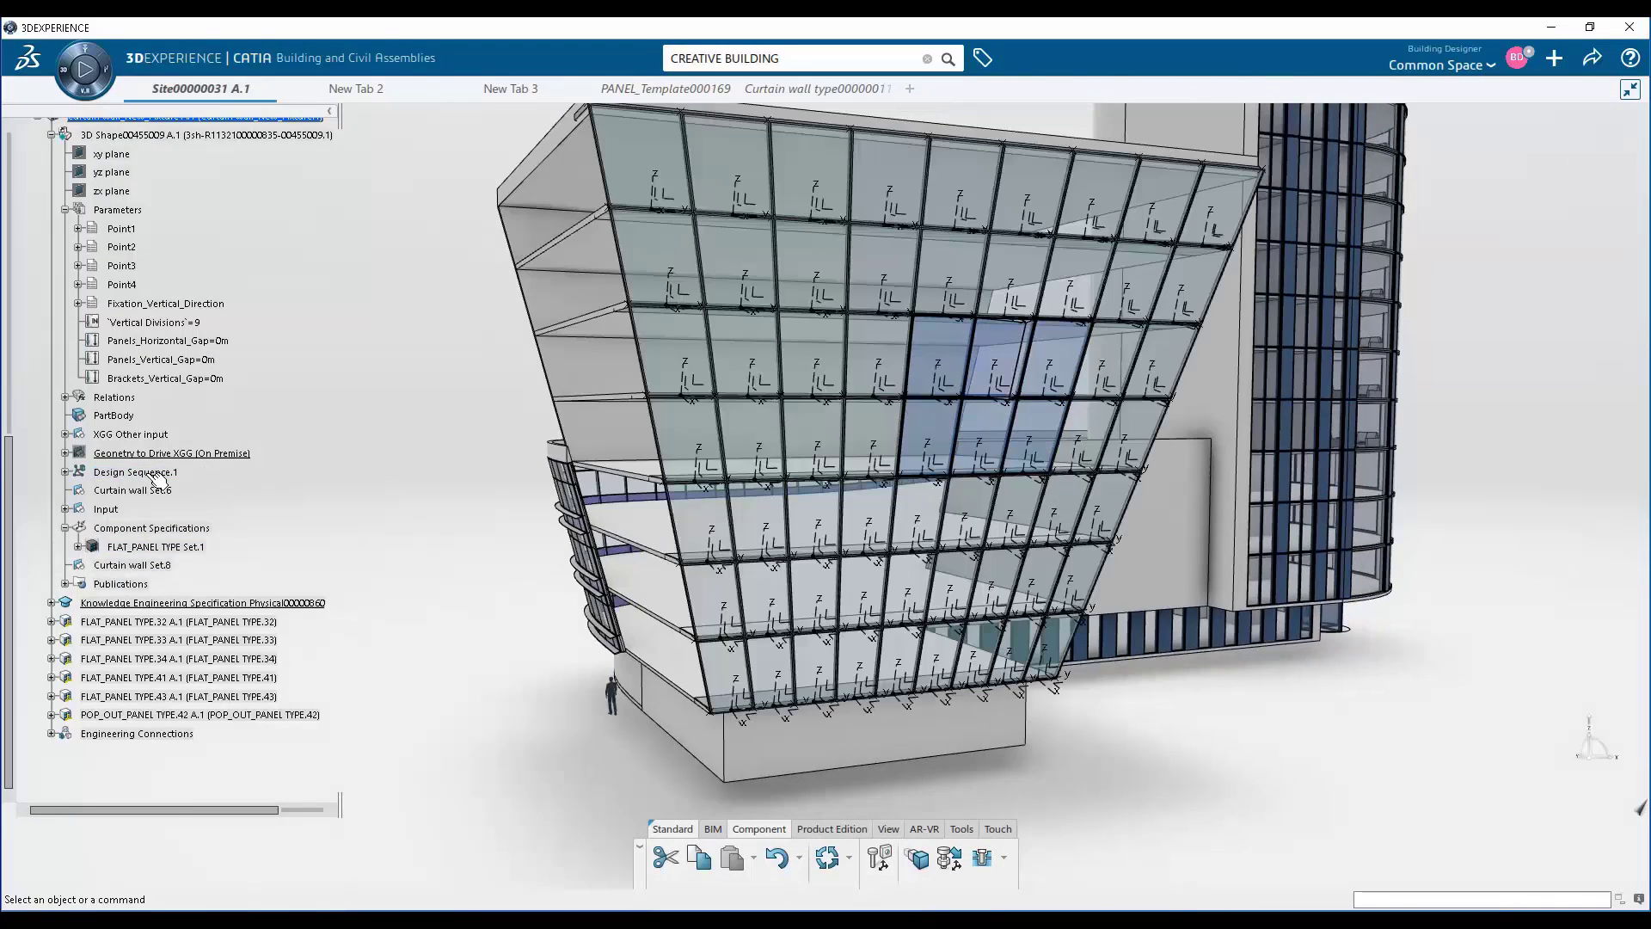
Expand Design Sequence.1's published geometries and hide Panels Origins, Panels Frame and Windows, keeping Brackets Positions shown
click(65, 472)
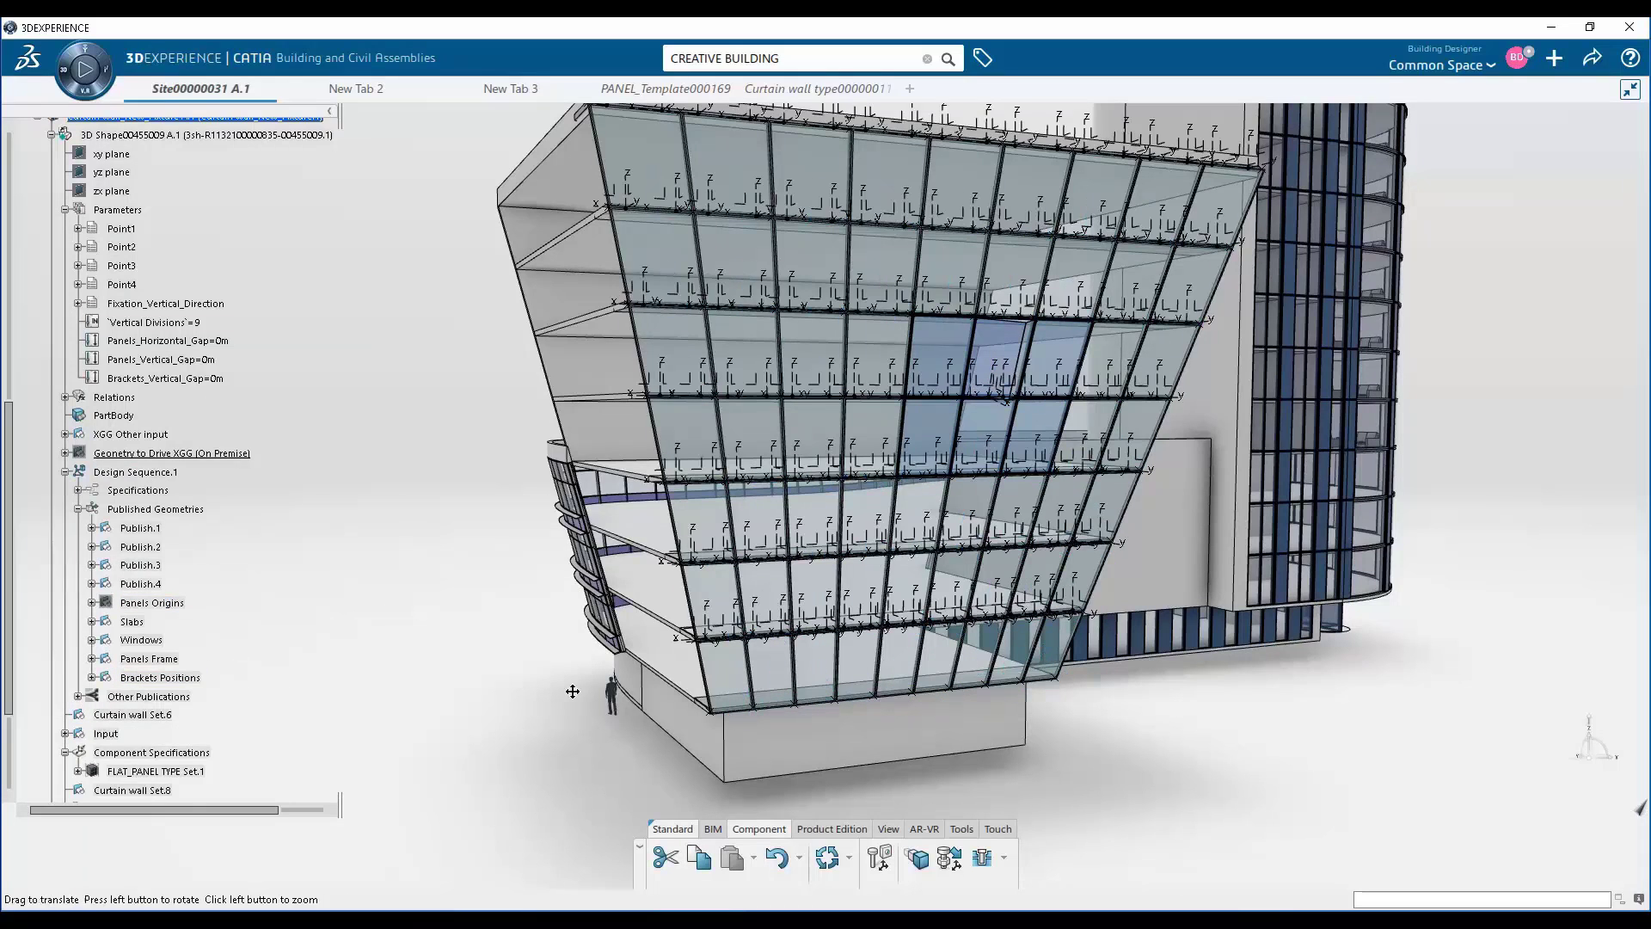
middle_drag(573, 692, 571, 695)
click(175, 661)
key(space)
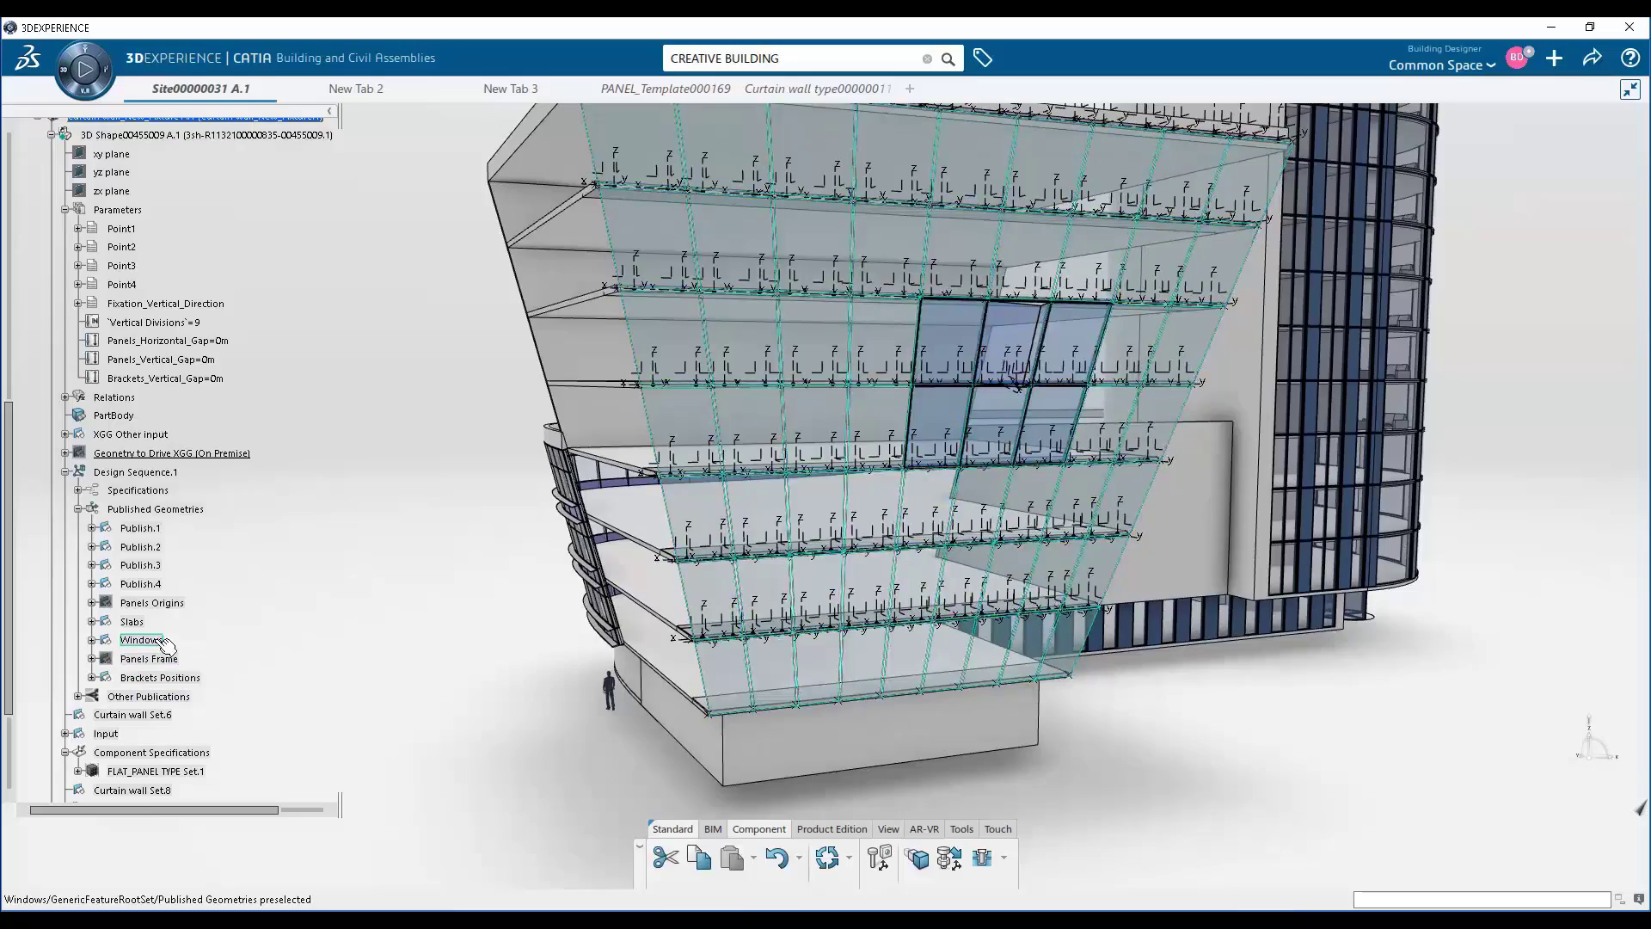
middle_drag(482, 667, 606, 647)
Start Capture Component Specifications in the curtain wall's 3D Shape with type Other AEC structural element and object type Halfen Fixture type A
double_click(212, 138)
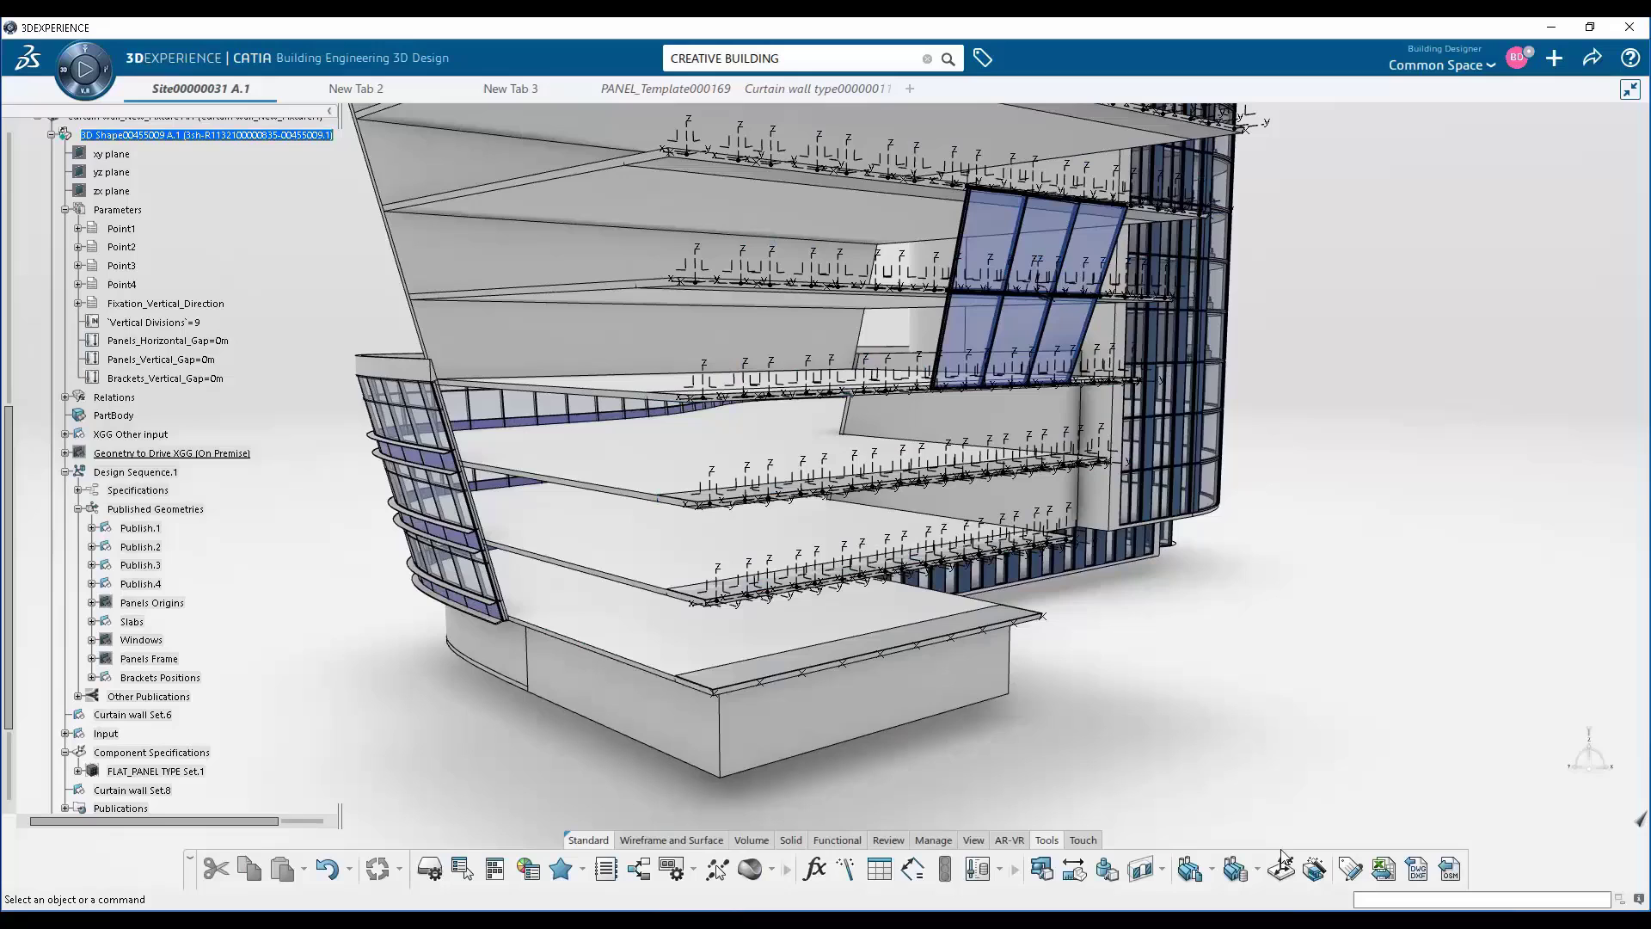
click(1281, 866)
click(1260, 214)
click(1275, 271)
click(1244, 241)
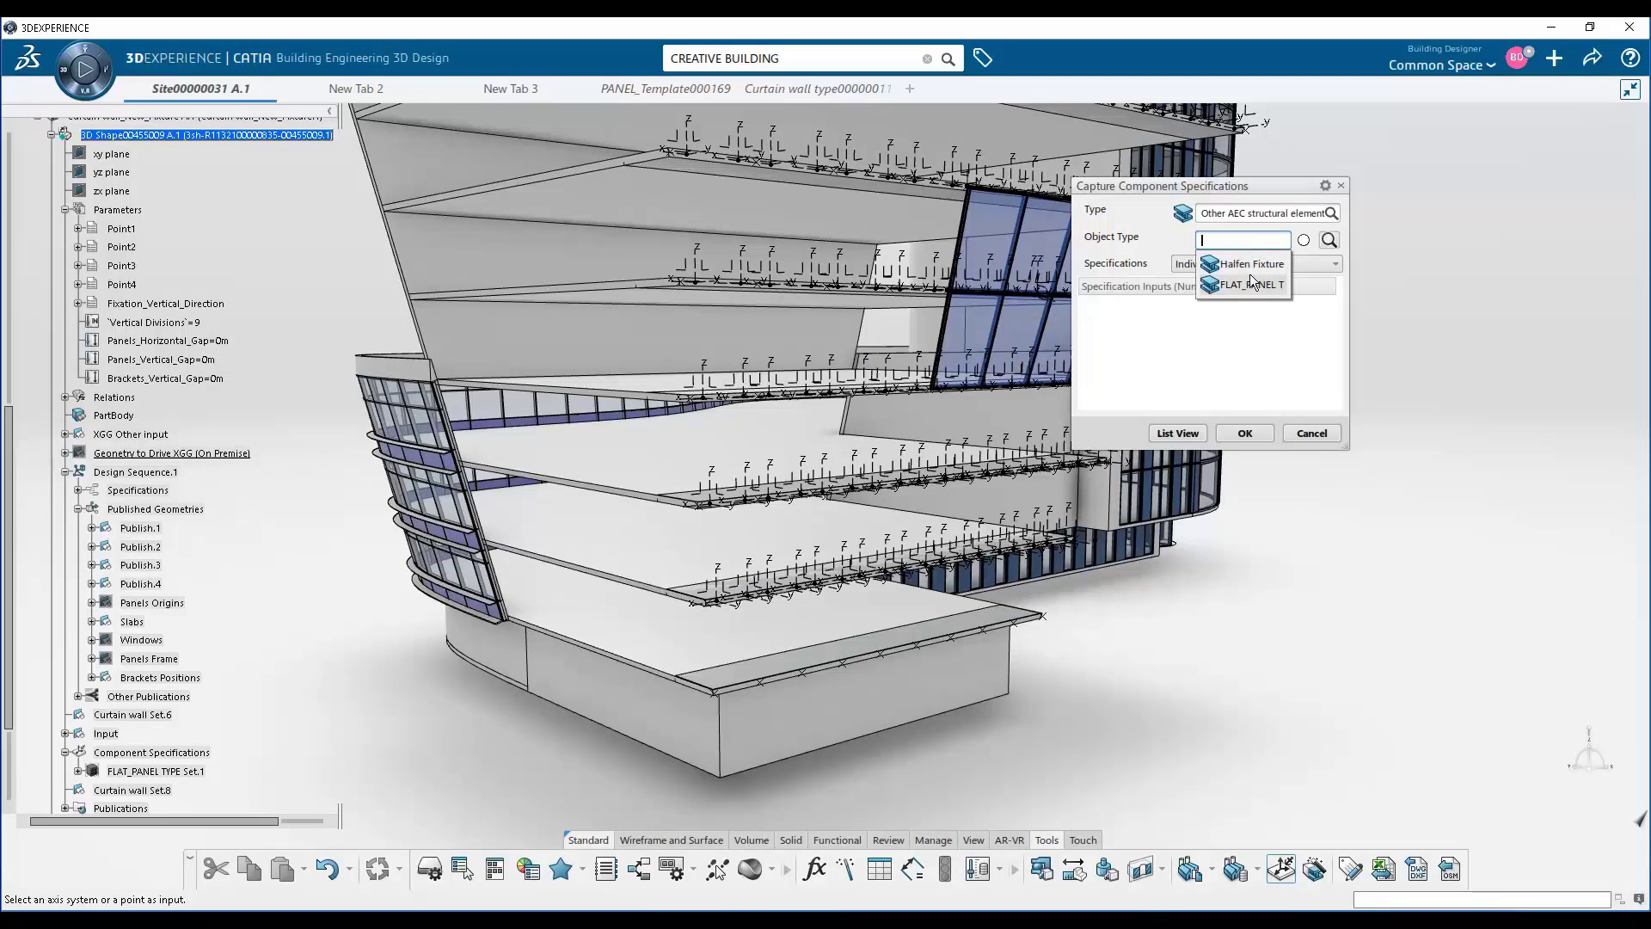
click(1251, 264)
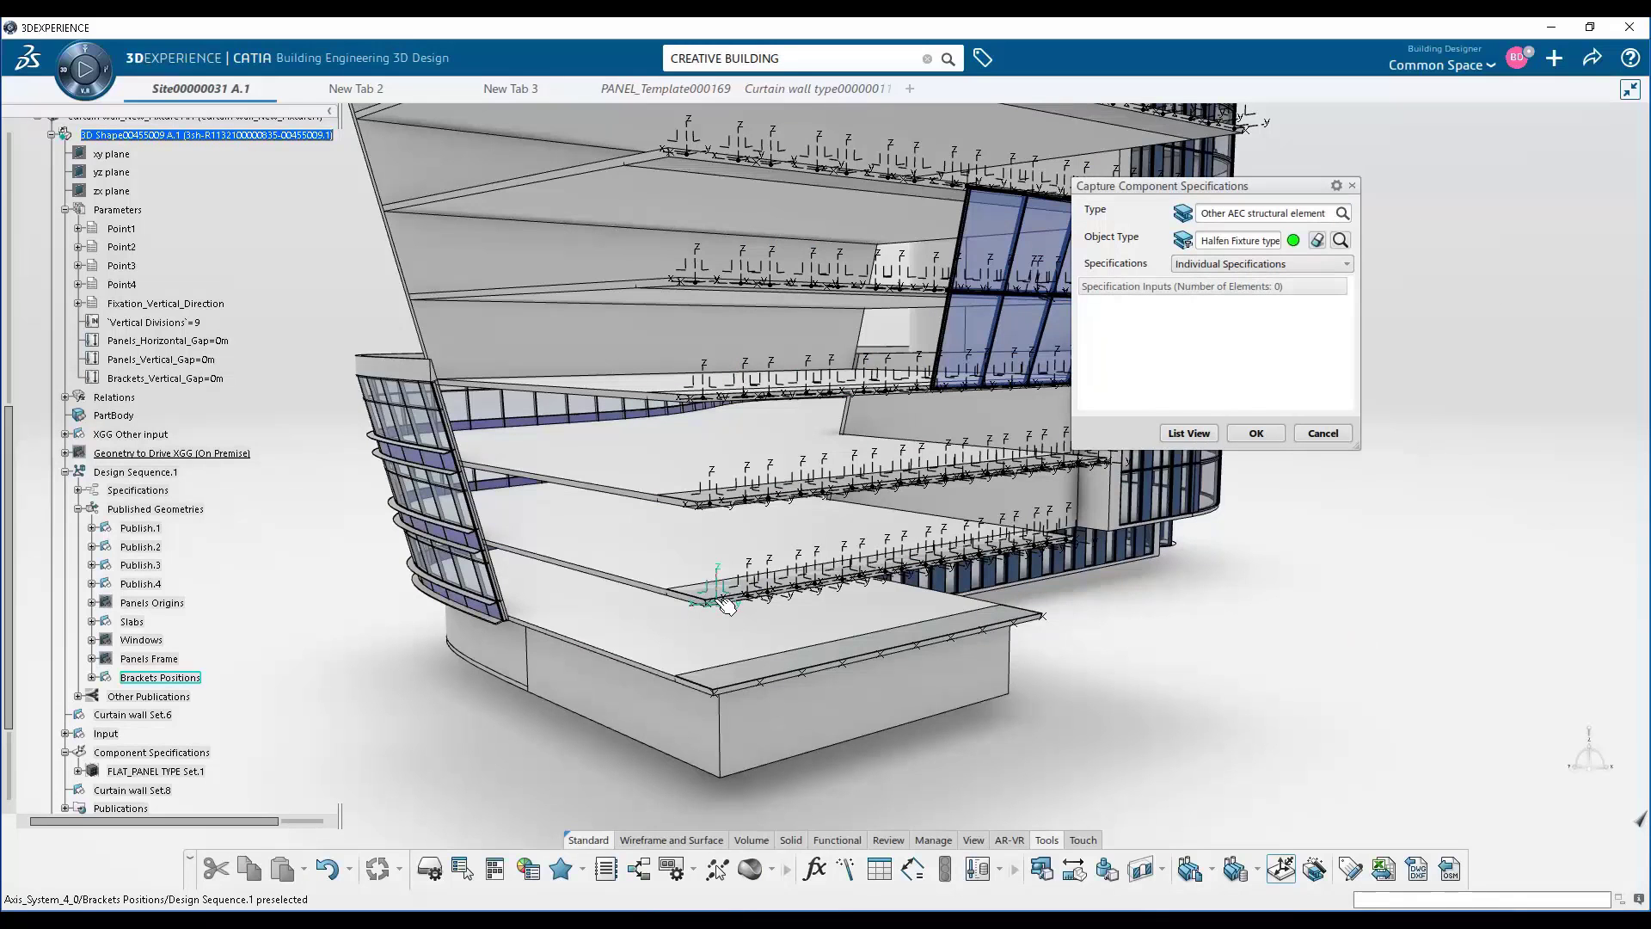
Hide Story 2 A.1 in the model structure while capturing the fixture specification
scroll(726, 623, up, 8)
scroll(103, 256, up, 10)
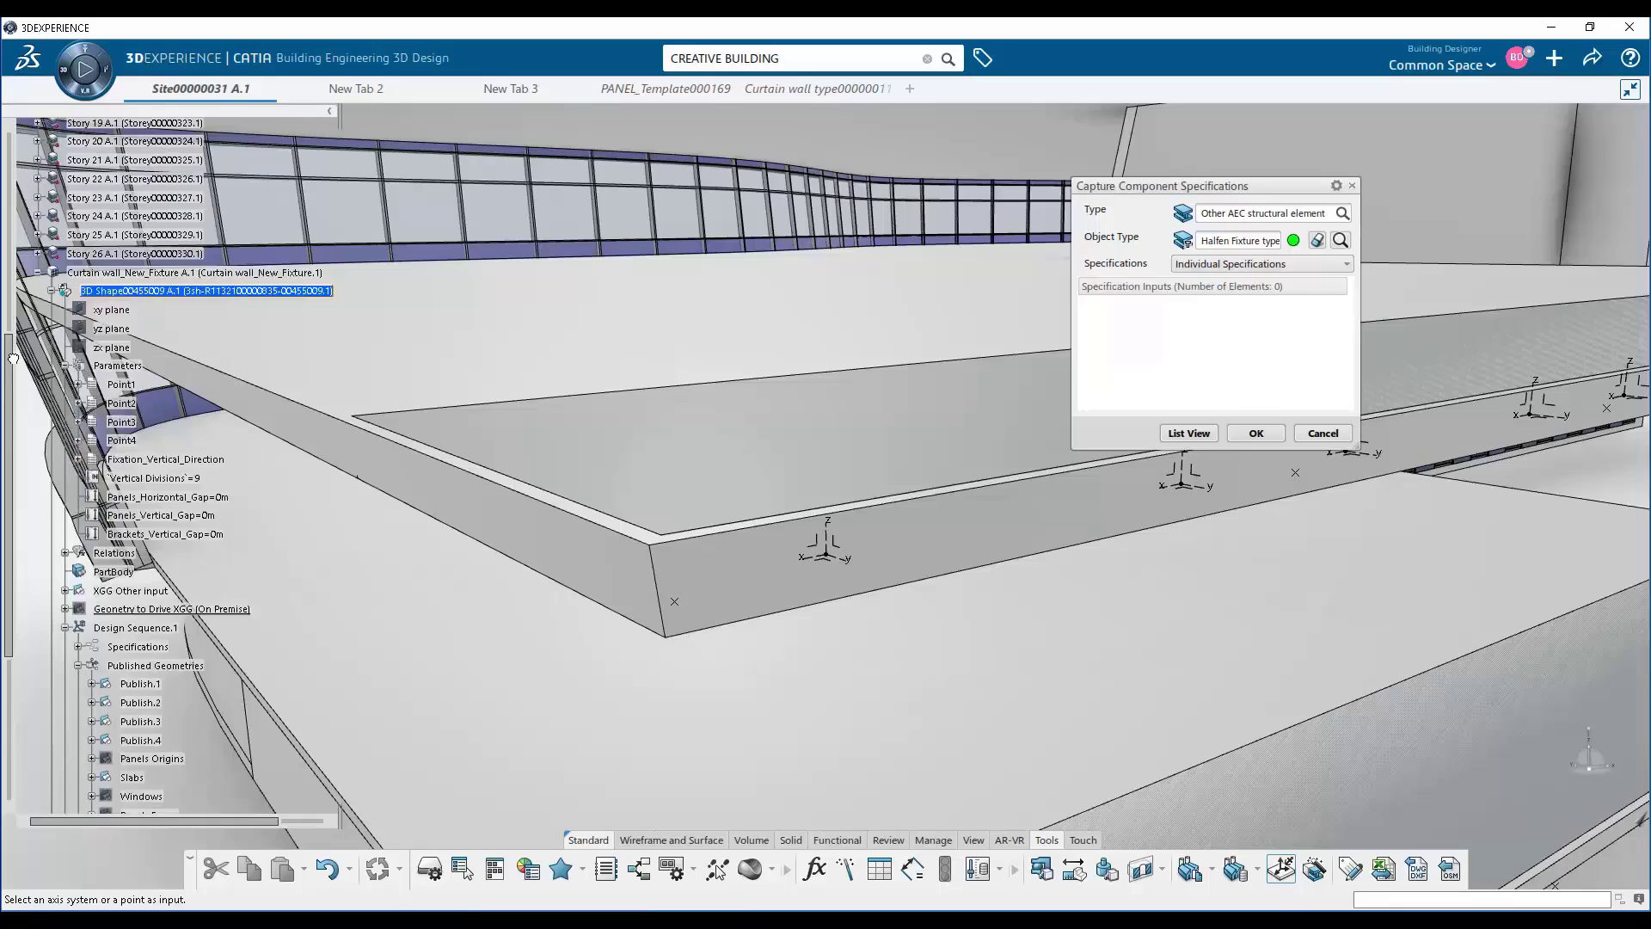
right_click(130, 242)
click(161, 298)
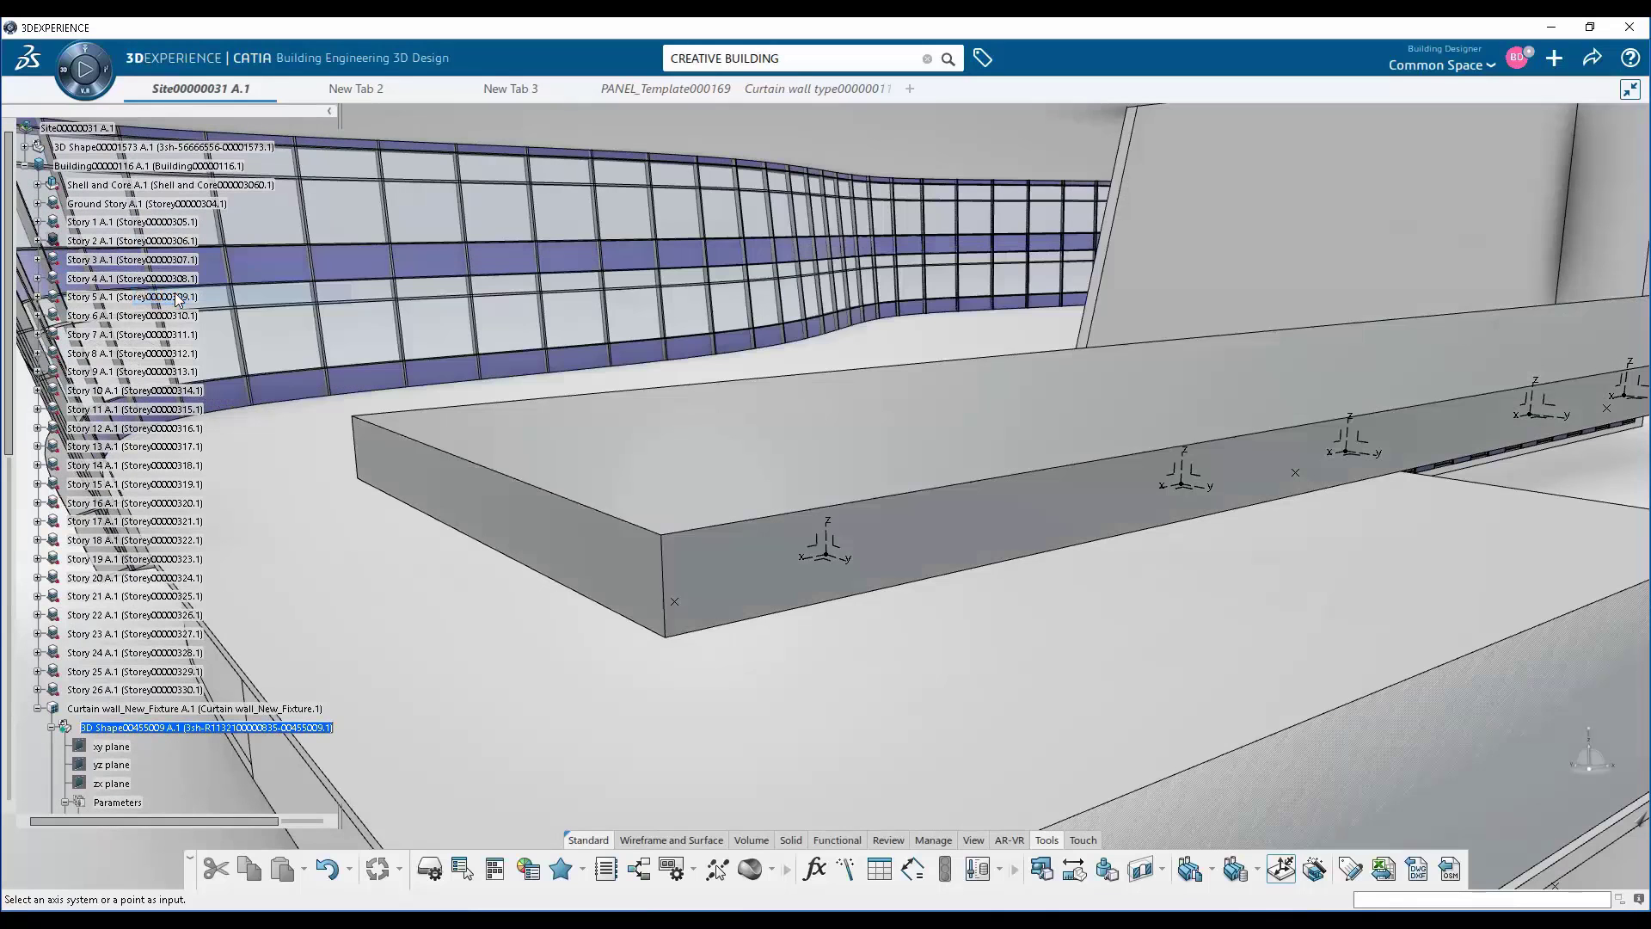
scroll(34, 316, down, 10)
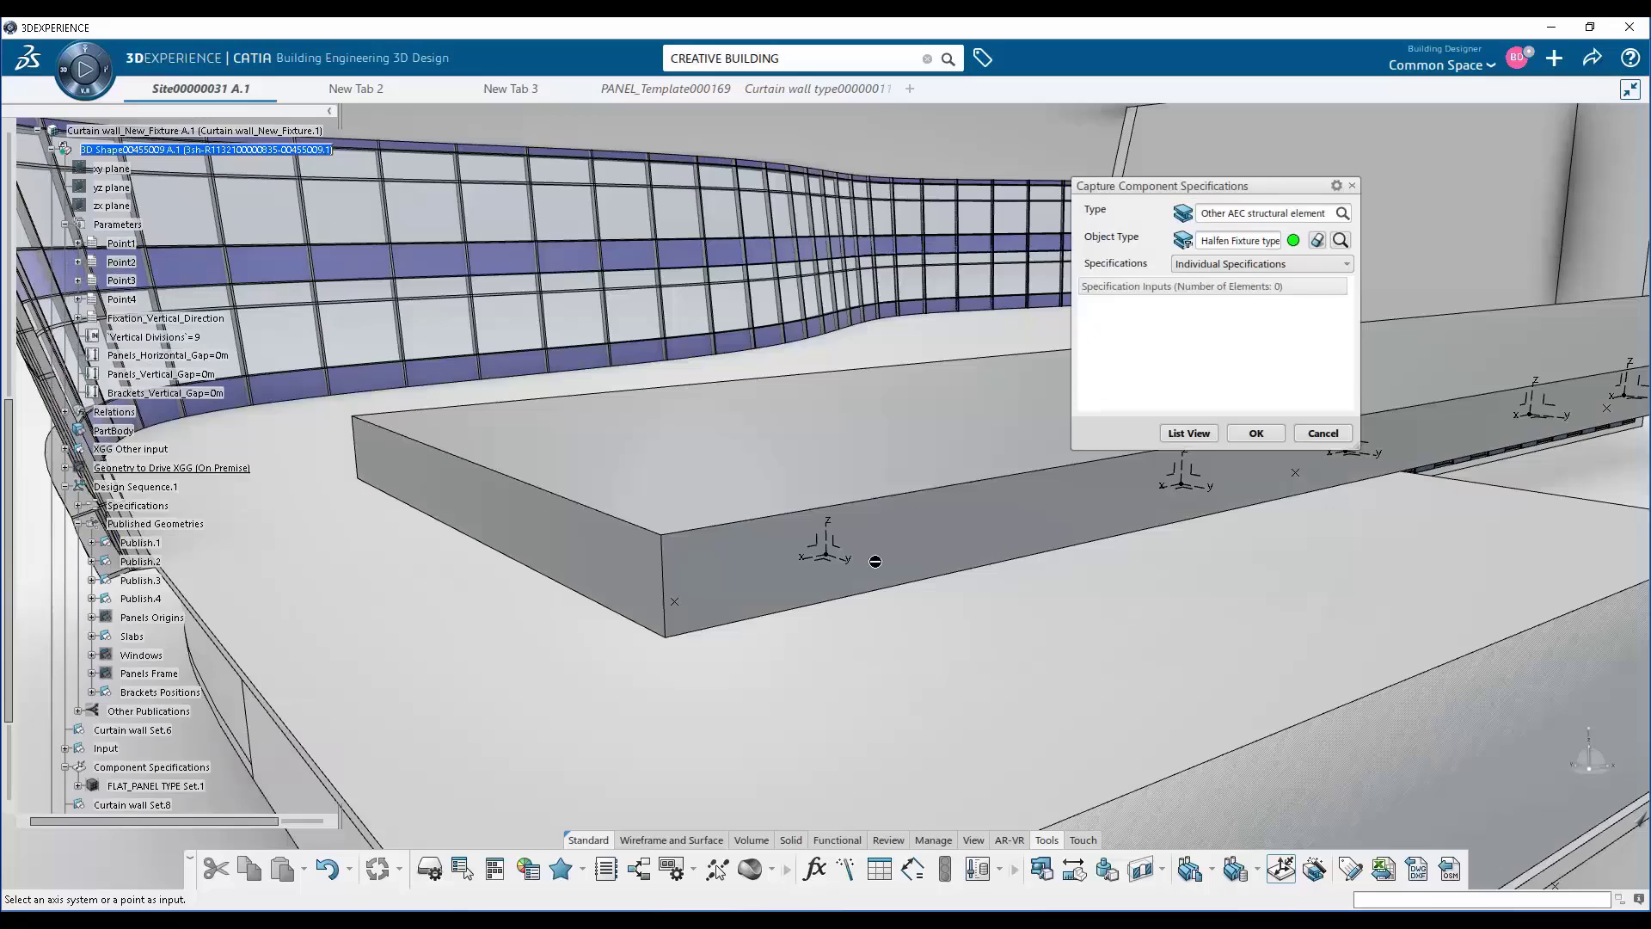
Capture a Halfen fixture specification on the slab edge's first bracket axis system, Axis_System_4_0, using Facade Offset Surface as its offset surface
click(827, 549)
middle_drag(827, 548, 862, 600)
click(1158, 479)
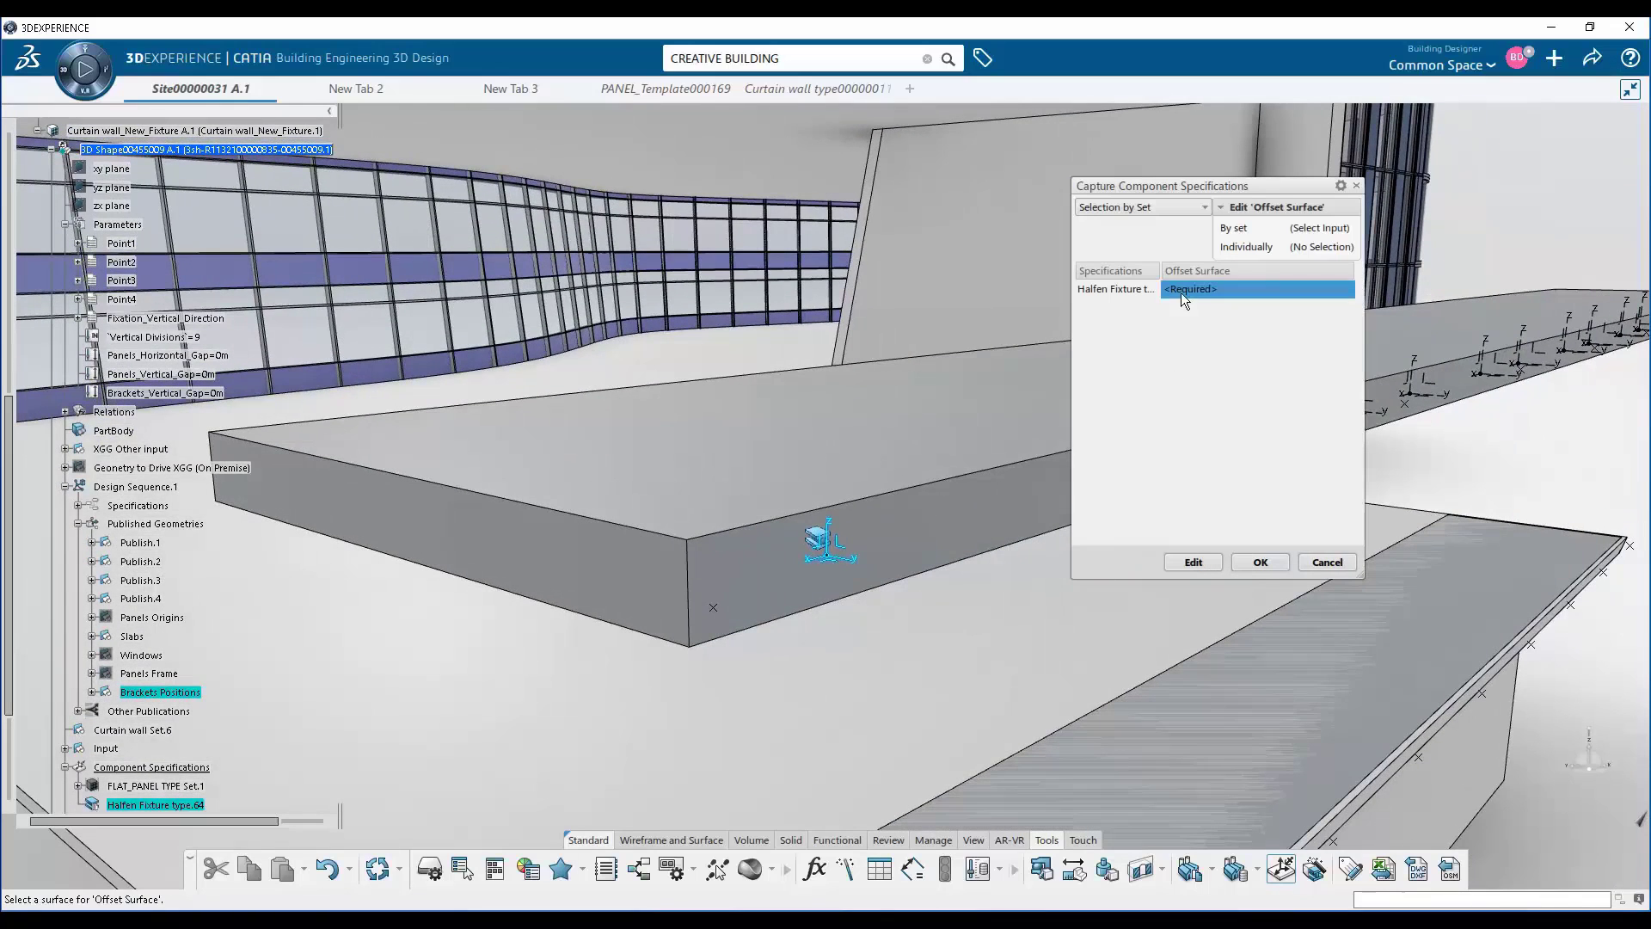
click(64, 449)
click(155, 566)
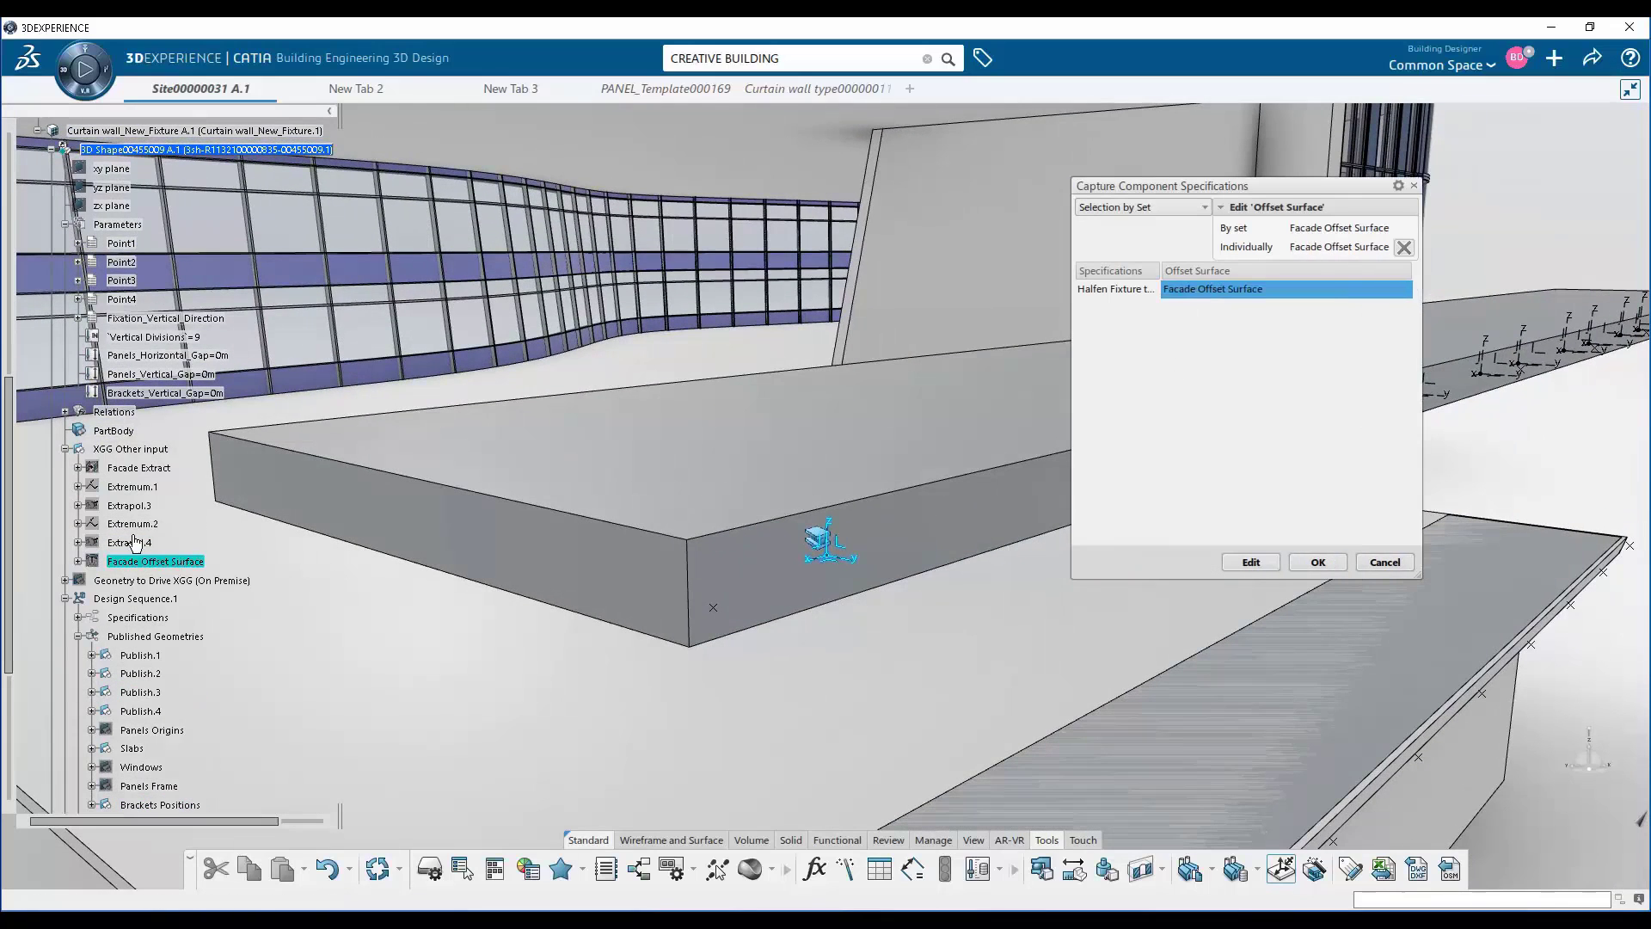
click(64, 449)
click(1235, 564)
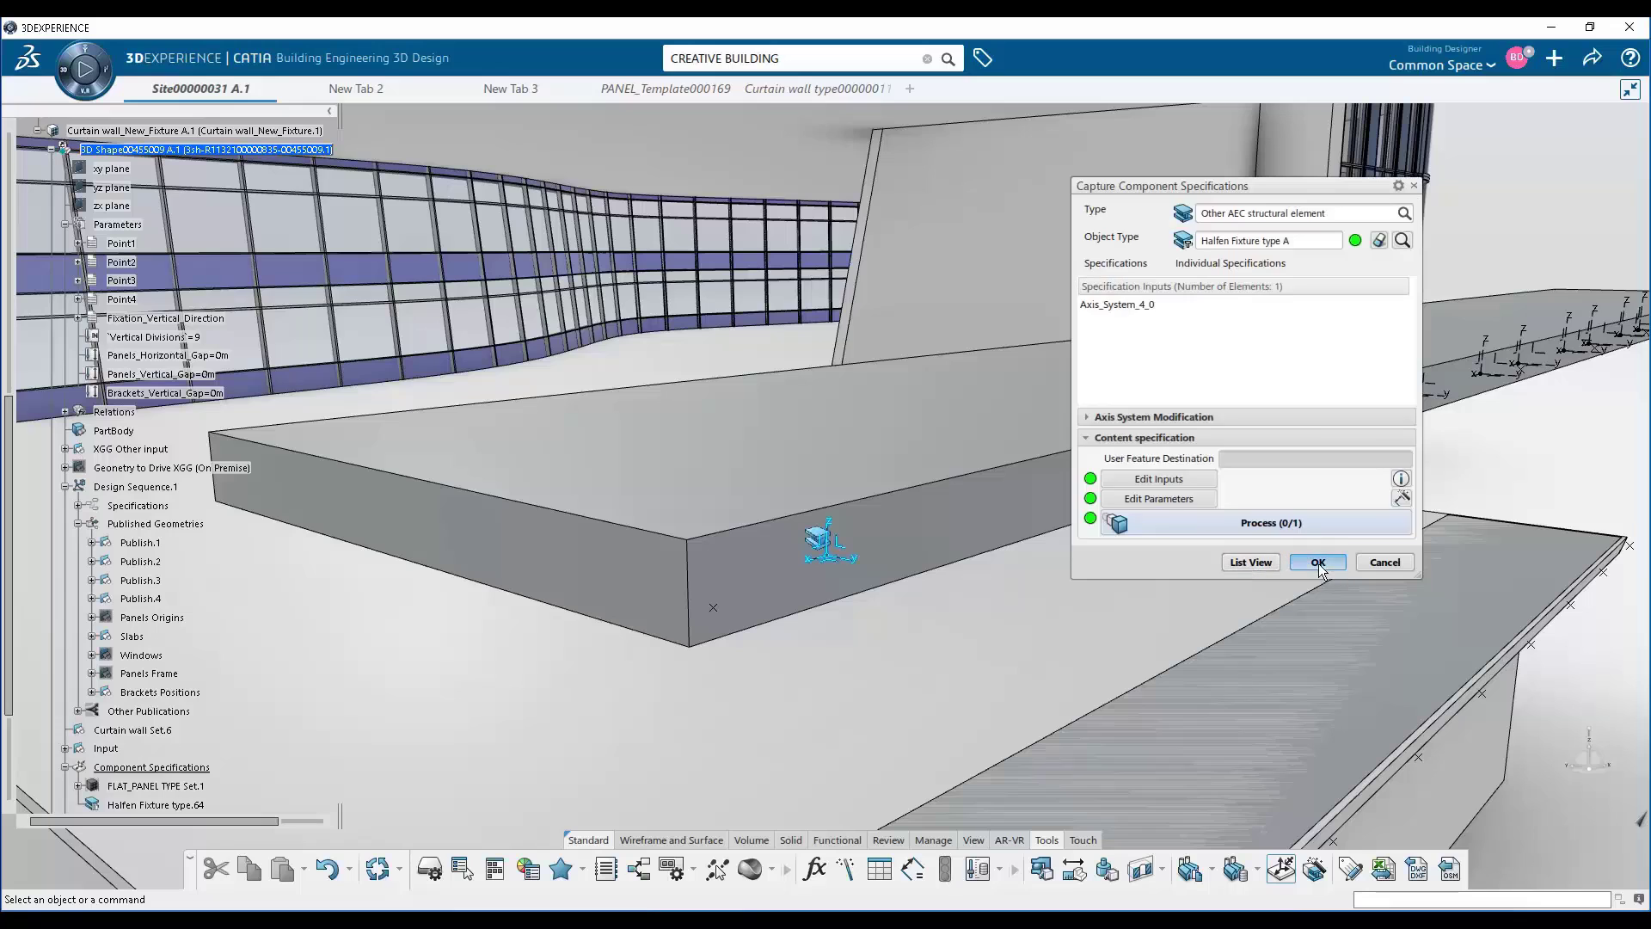
click(1318, 563)
Activate Curtain wall_New_Fixture A.1, filter Change Level of Development's object types by "ha", and expose the Halfen fixture specification as a product
double_click(263, 132)
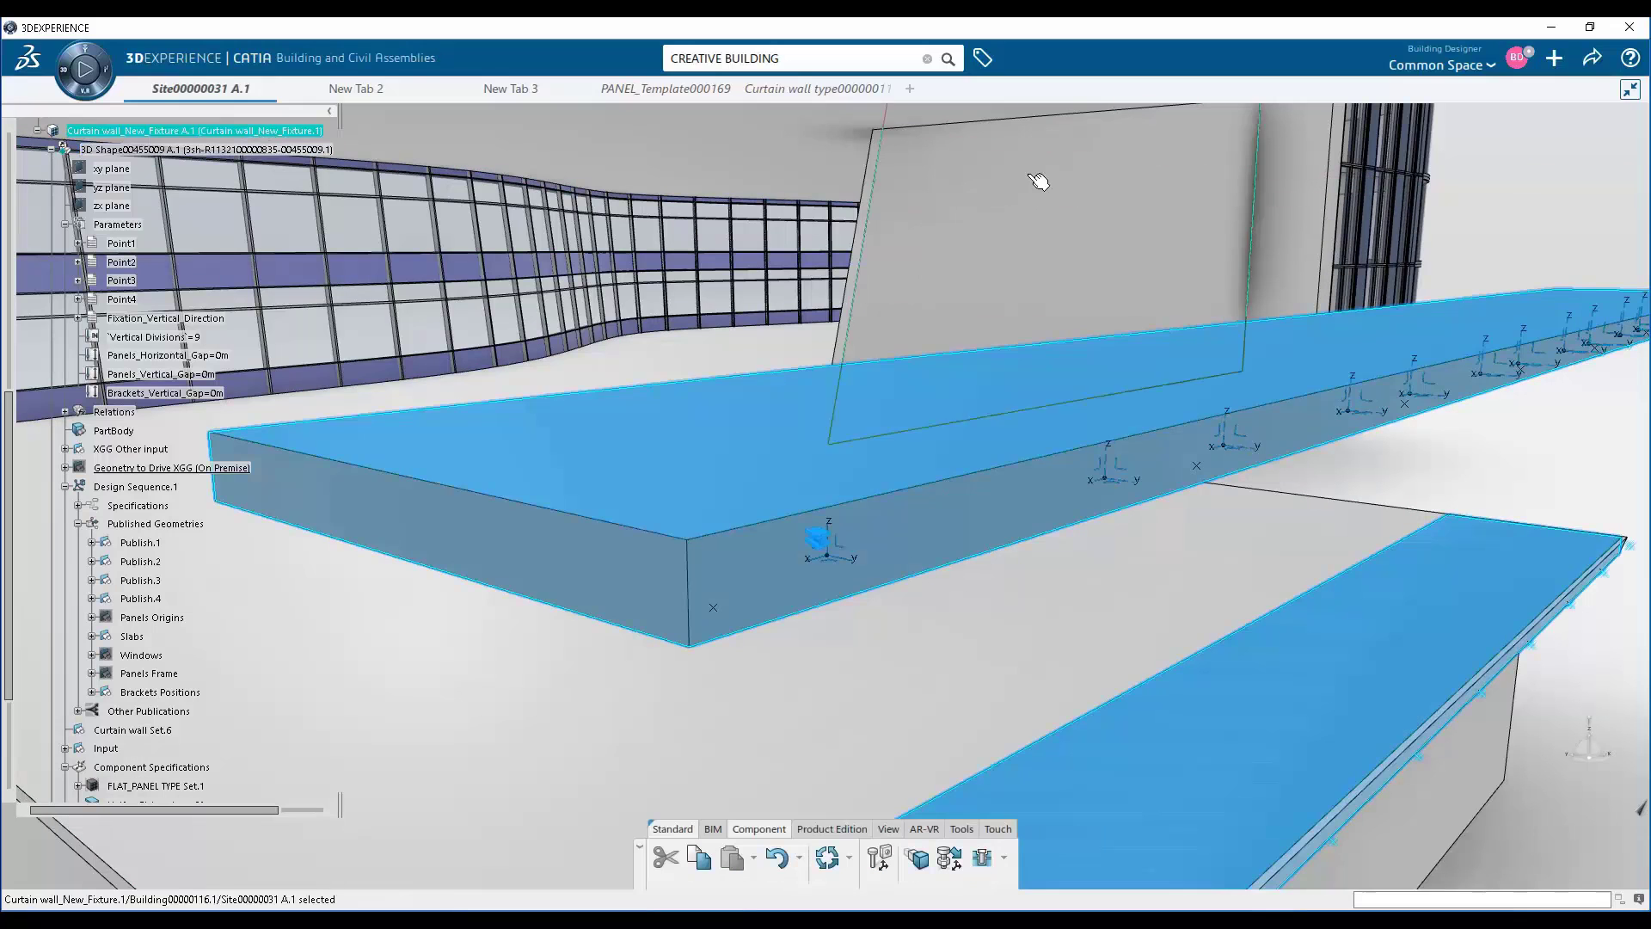
click(1524, 184)
click(918, 857)
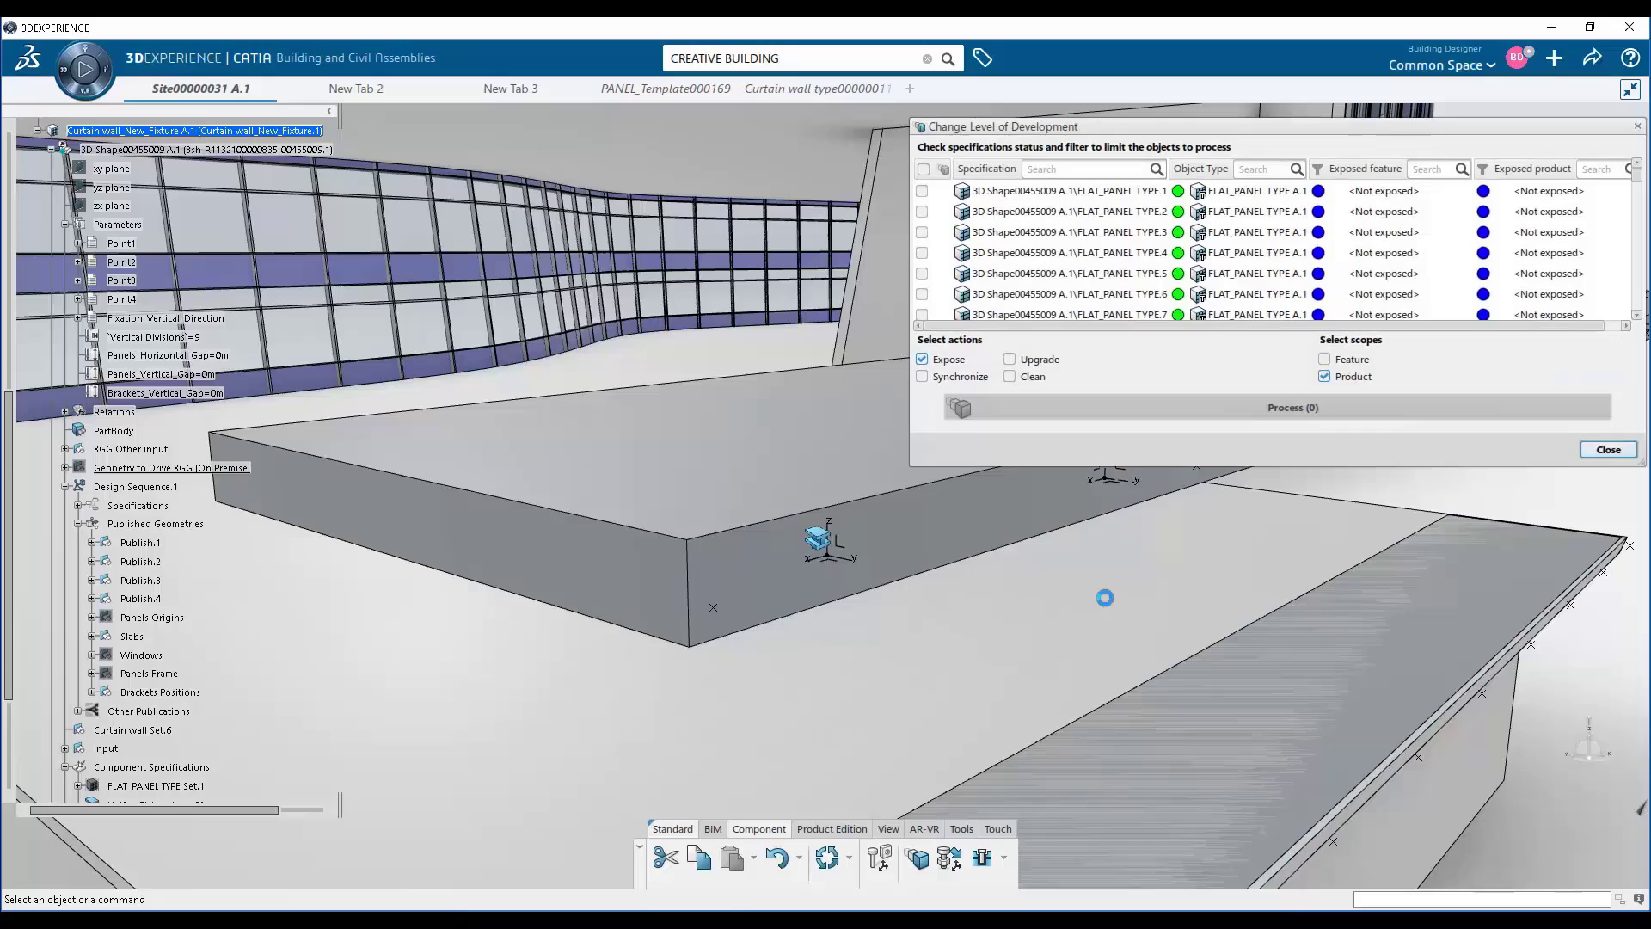
text(ha)
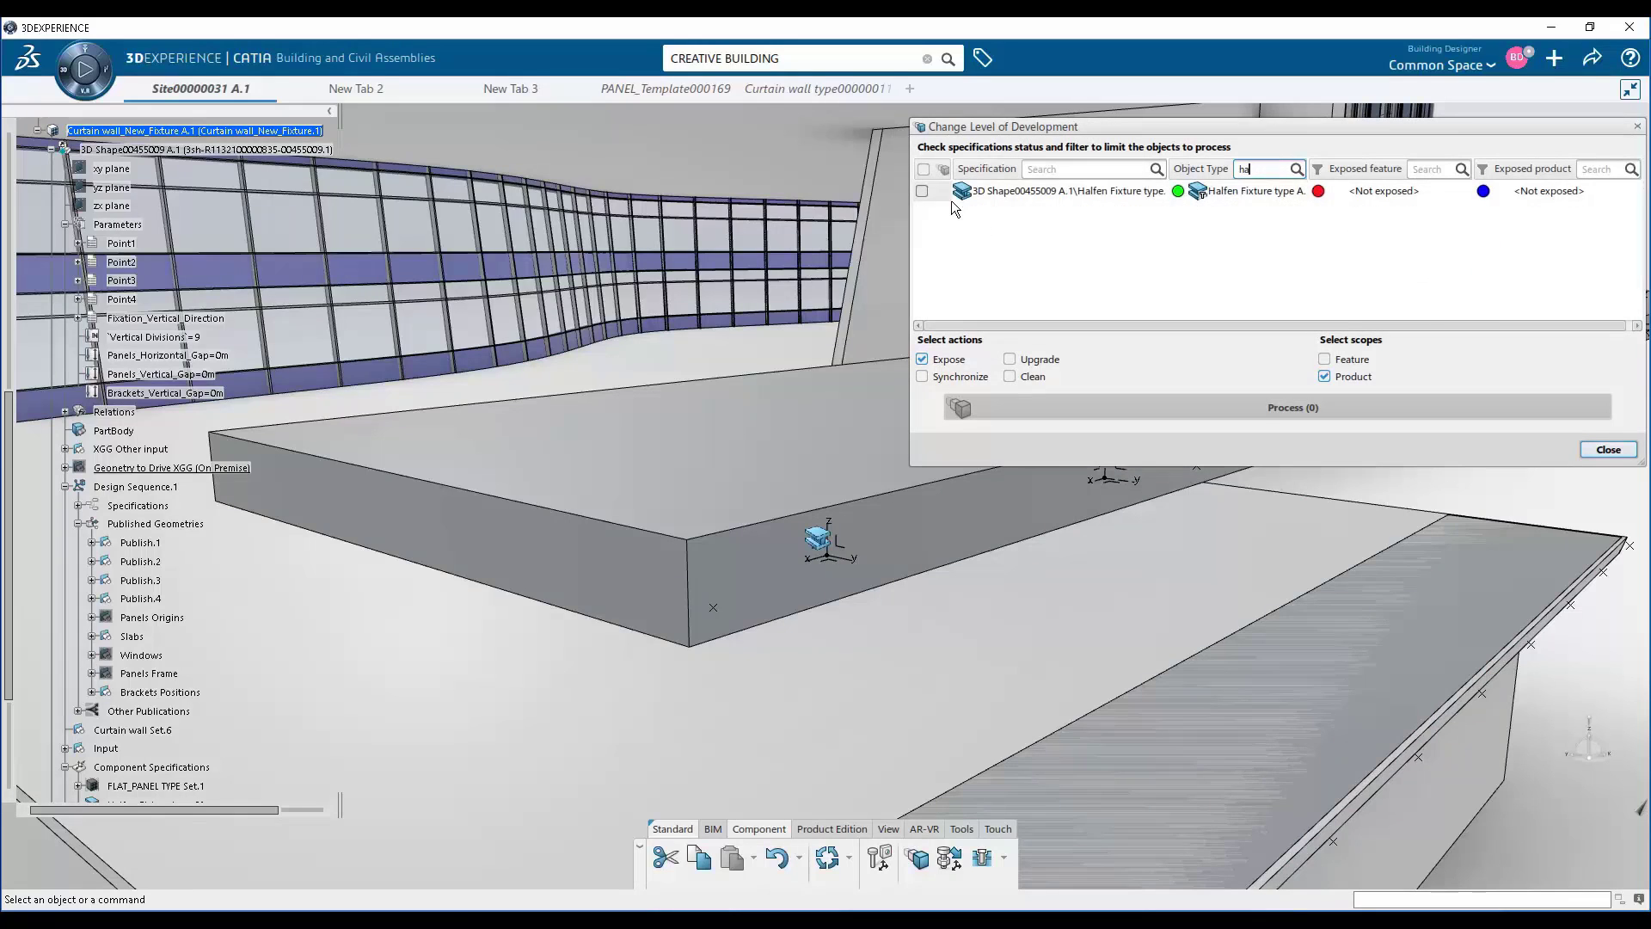
click(922, 191)
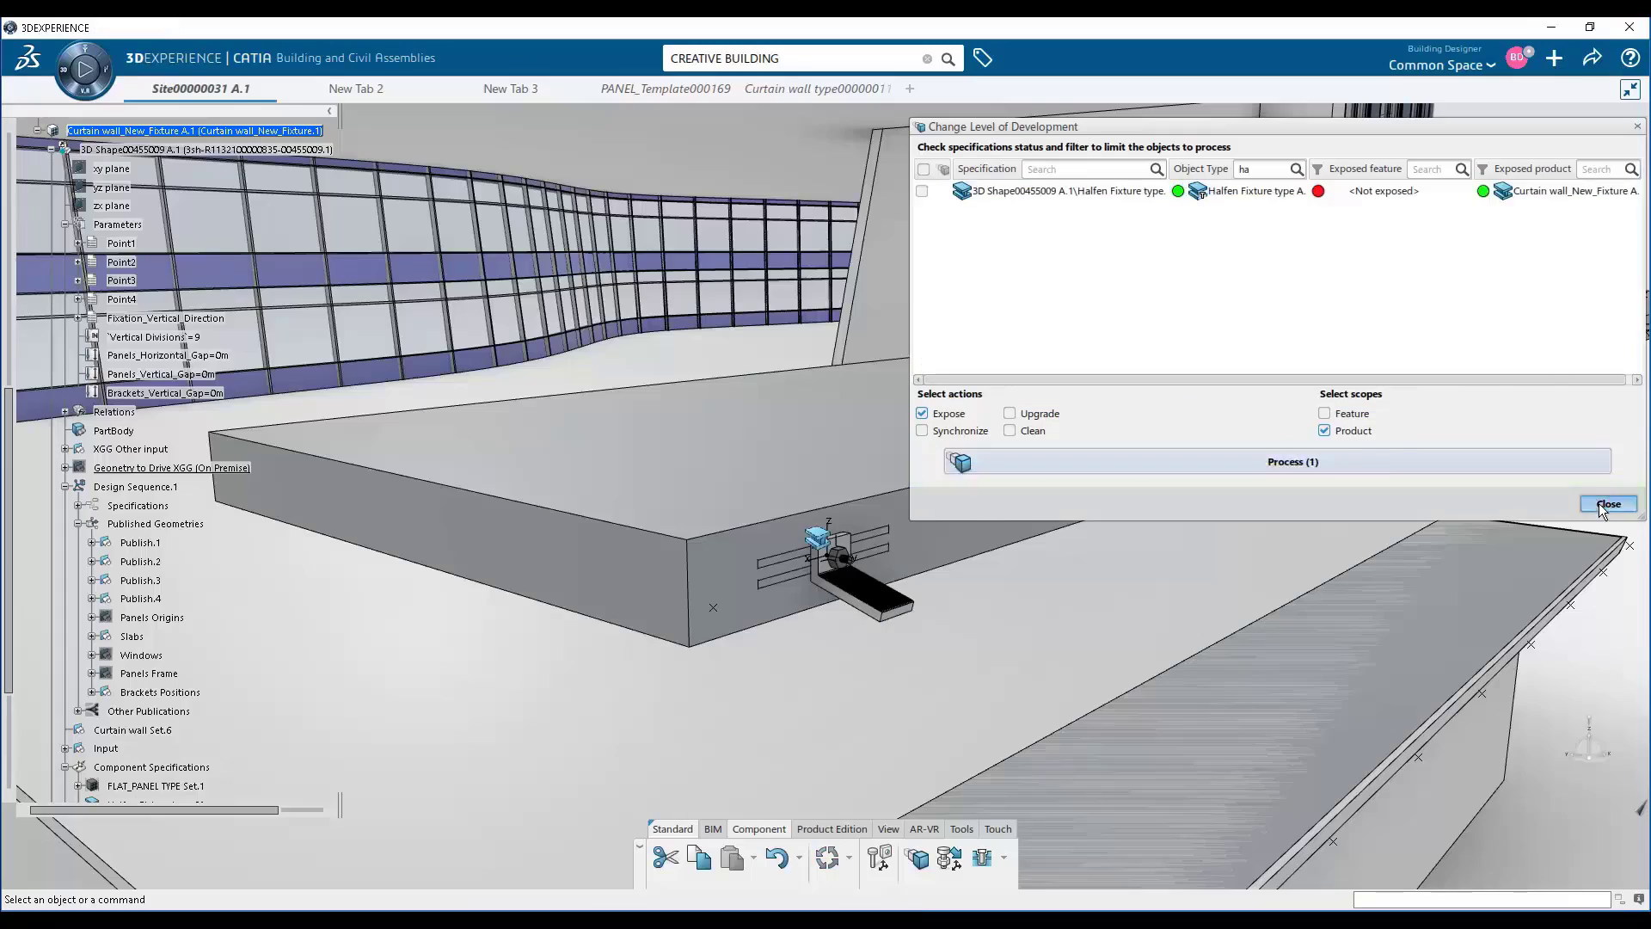
click(1609, 449)
Display the Action Pad while viewing the whole inclined block with its slab-edge bracket positions
middle_drag(1272, 484, 1251, 550)
middle_drag(705, 748, 1243, 687)
right_click(1258, 454)
mouse_move(1290, 459)
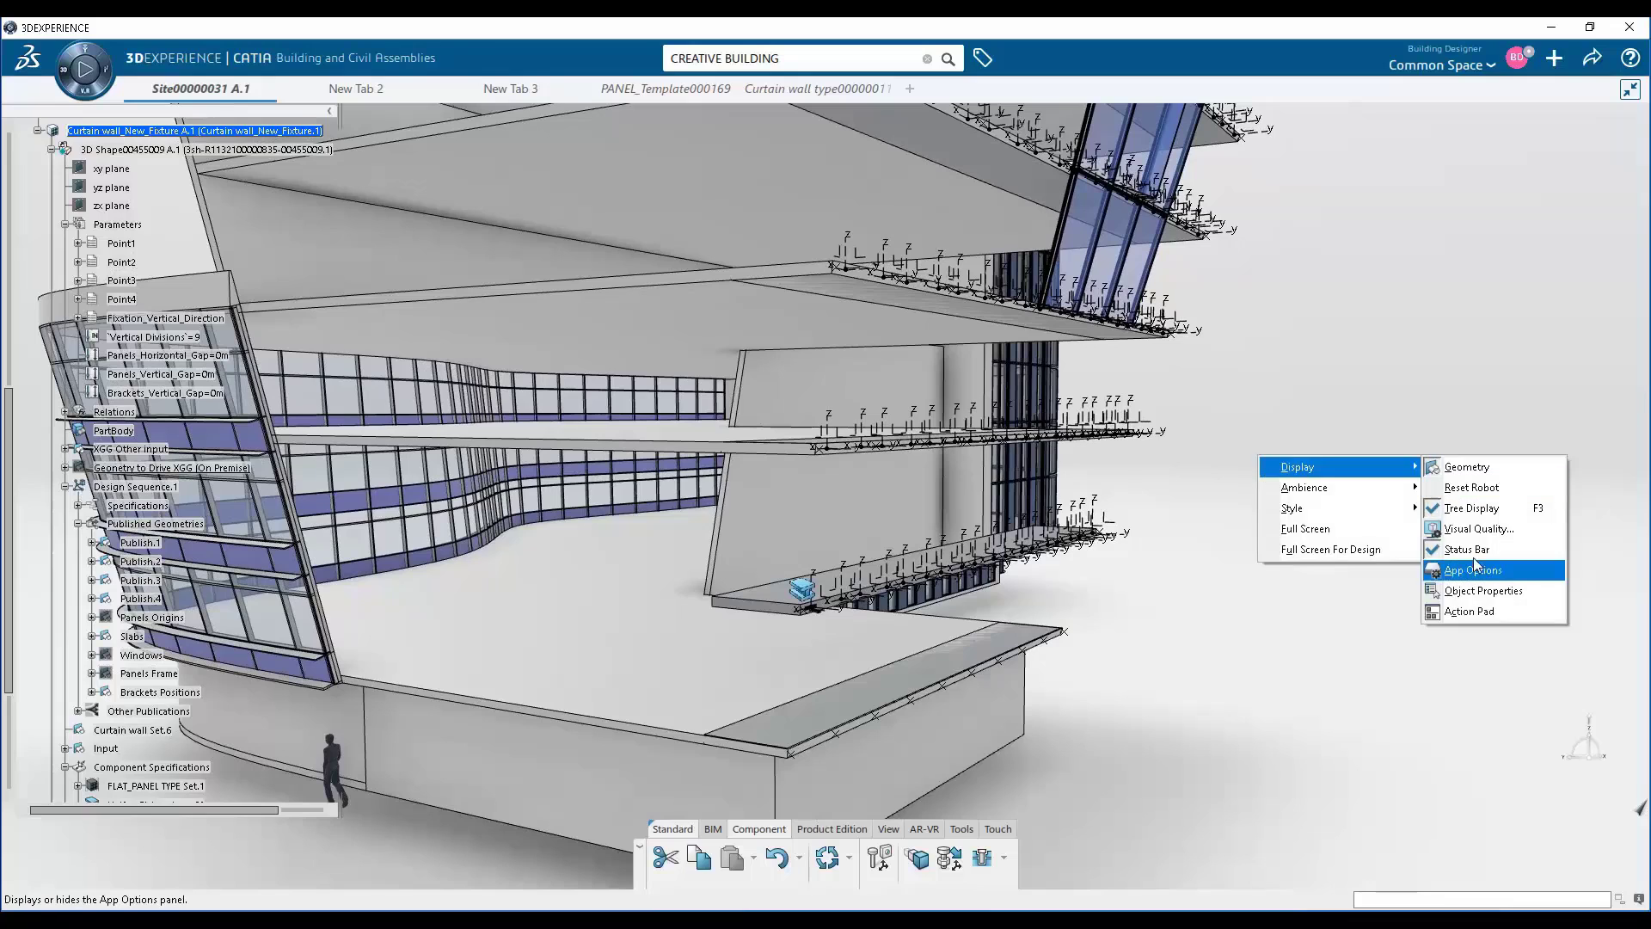
click(1488, 610)
Create an assembly pattern of the exposed Halfen fixture using the published Brackets Positions as pattern locations
click(1534, 155)
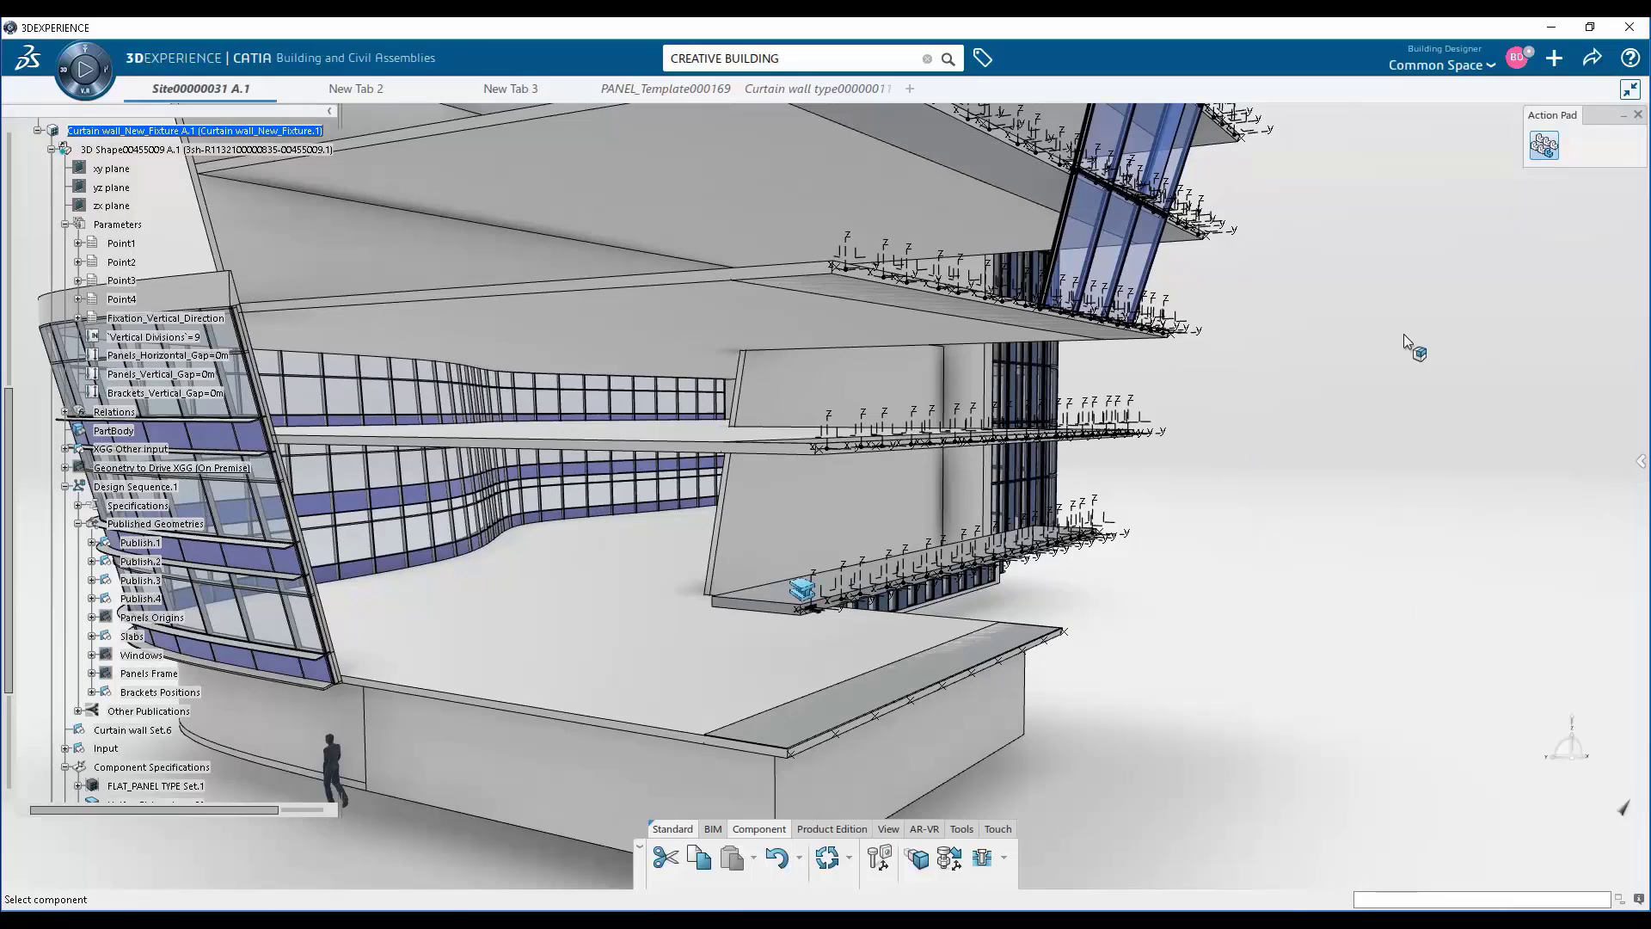
scroll(94, 651, down, 4)
scroll(306, 719, up, 1)
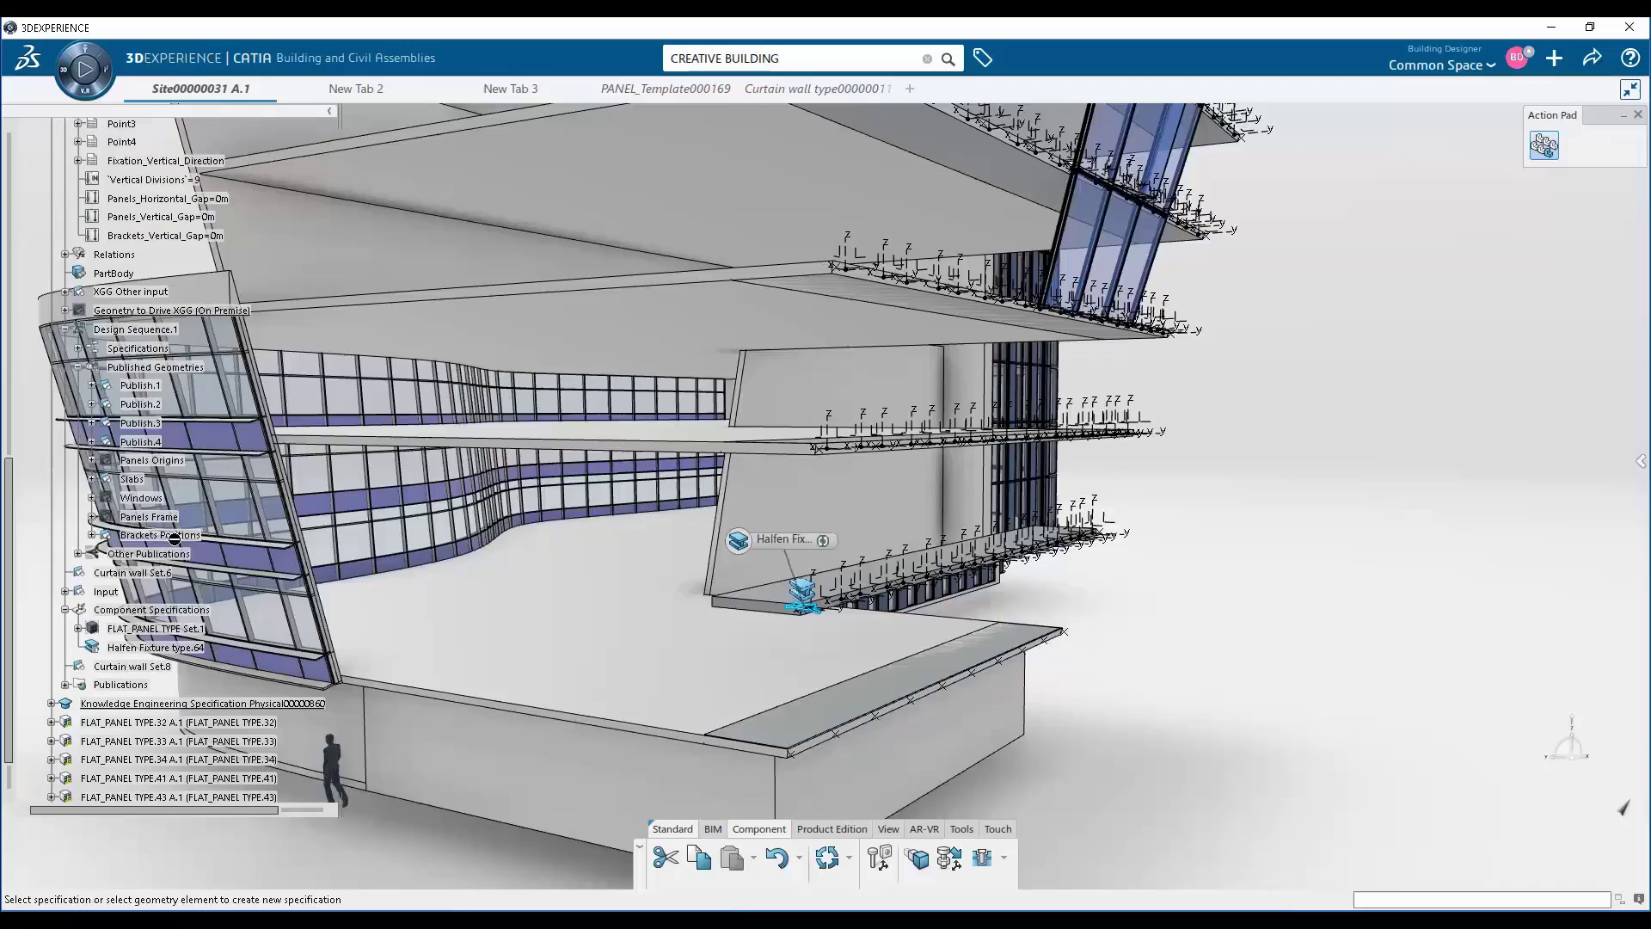
middle_drag(298, 549, 573, 557)
click(192, 537)
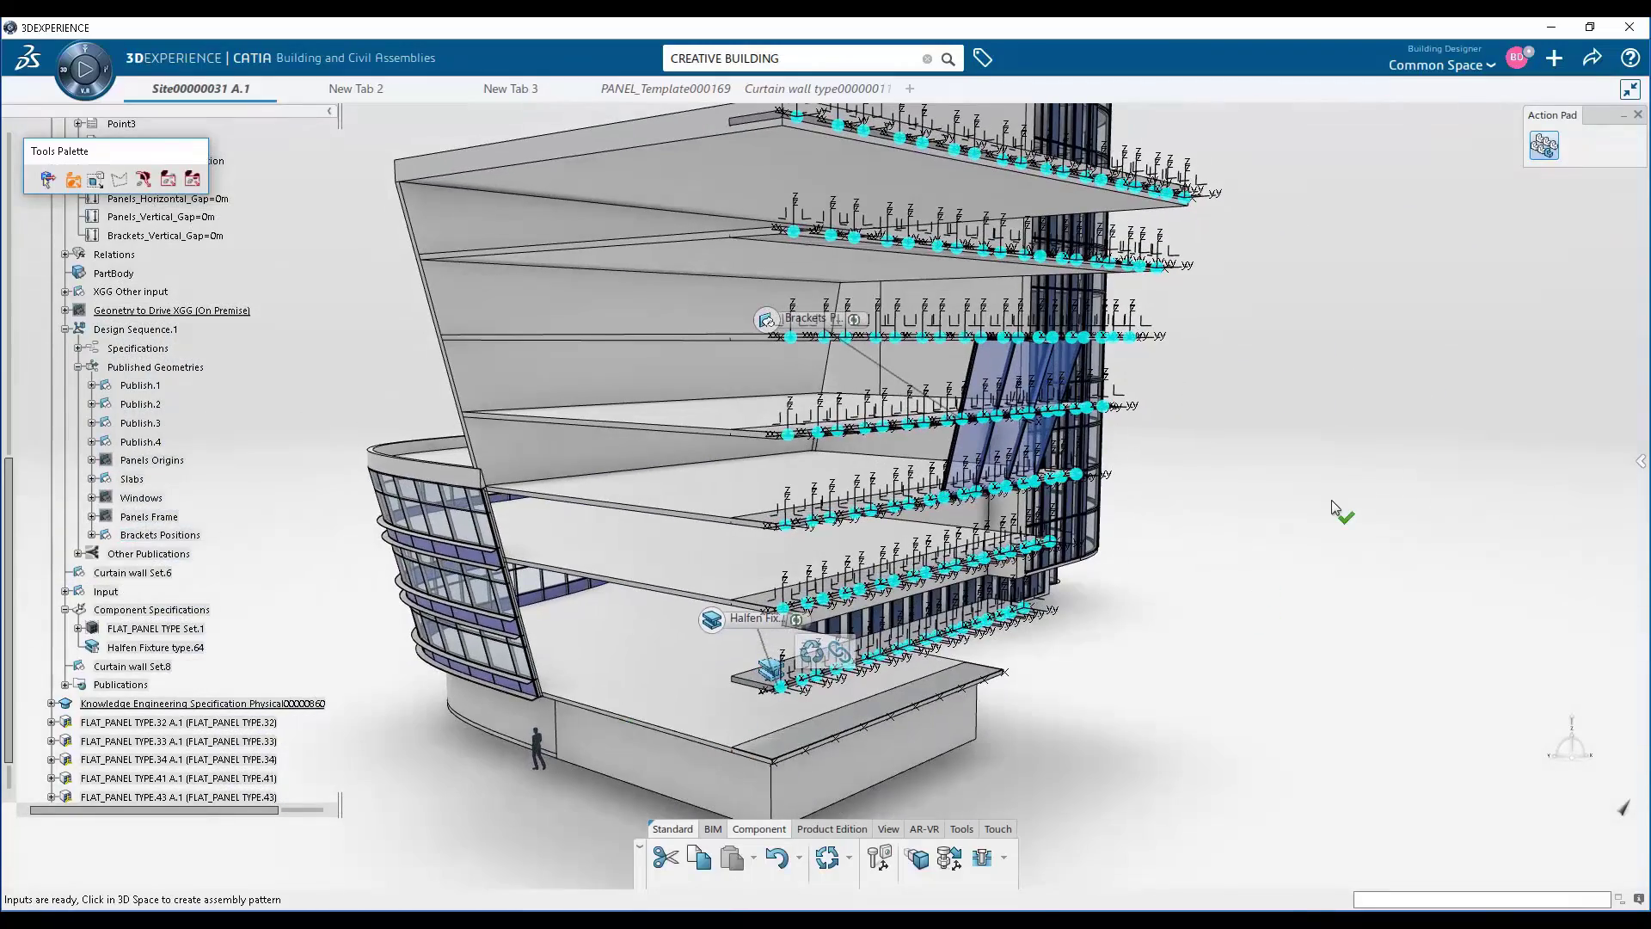
click(1332, 508)
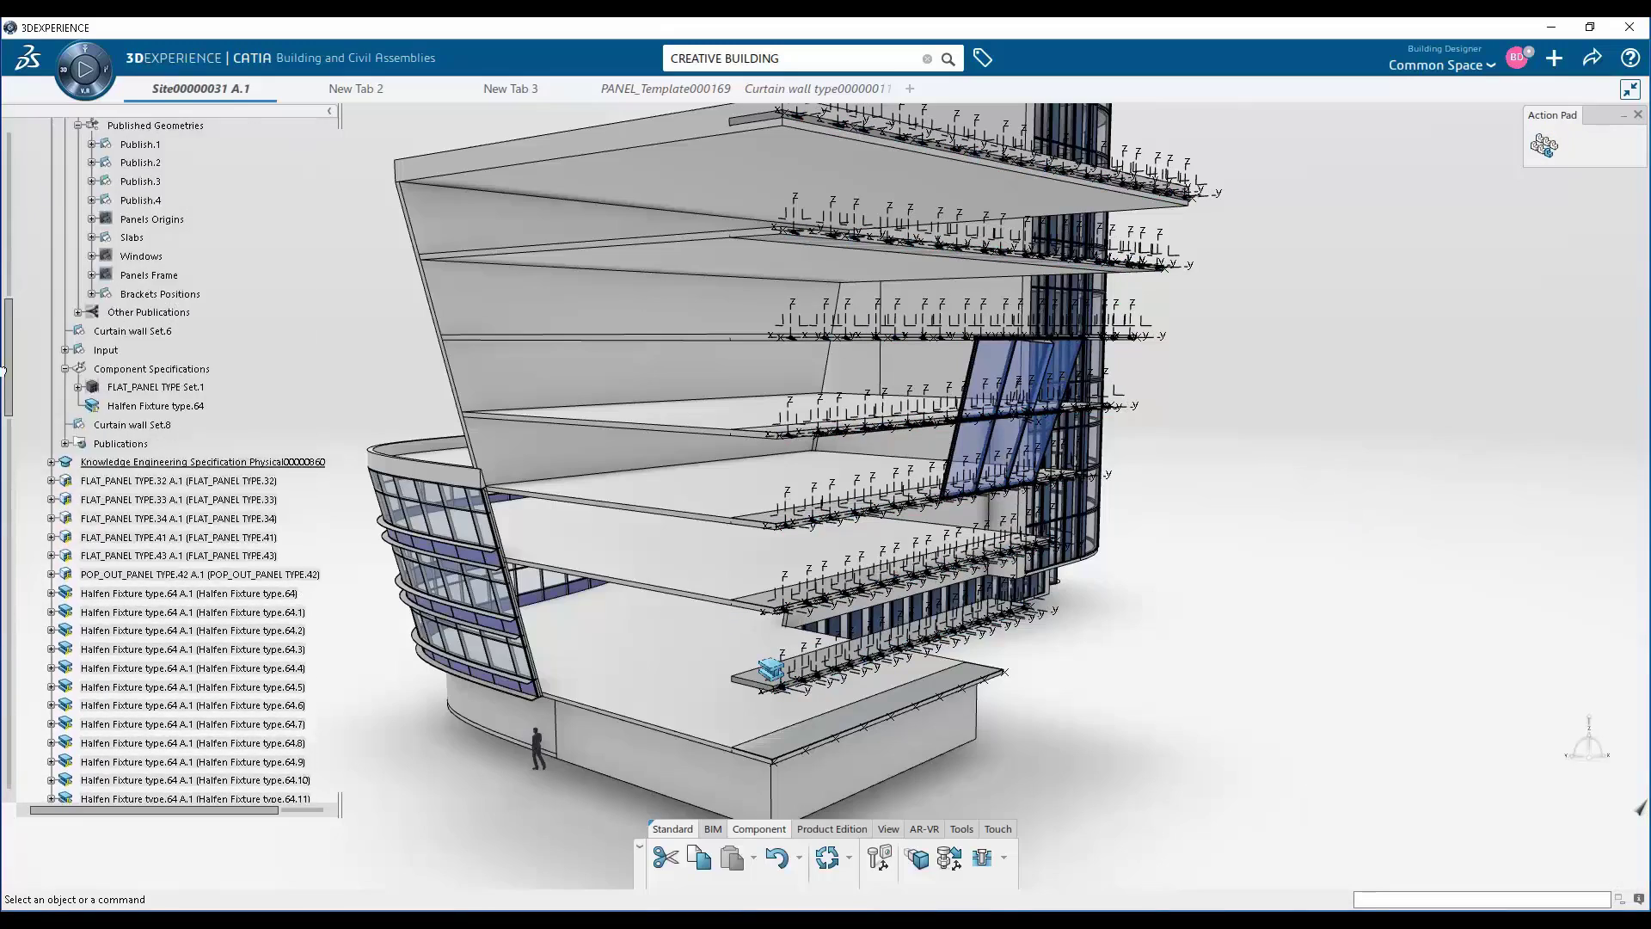
Check the patterned Halfen fixtures along the slab edges and hide the published Brackets Positions axis systems
shift+middle_drag(771, 675, 783, 727)
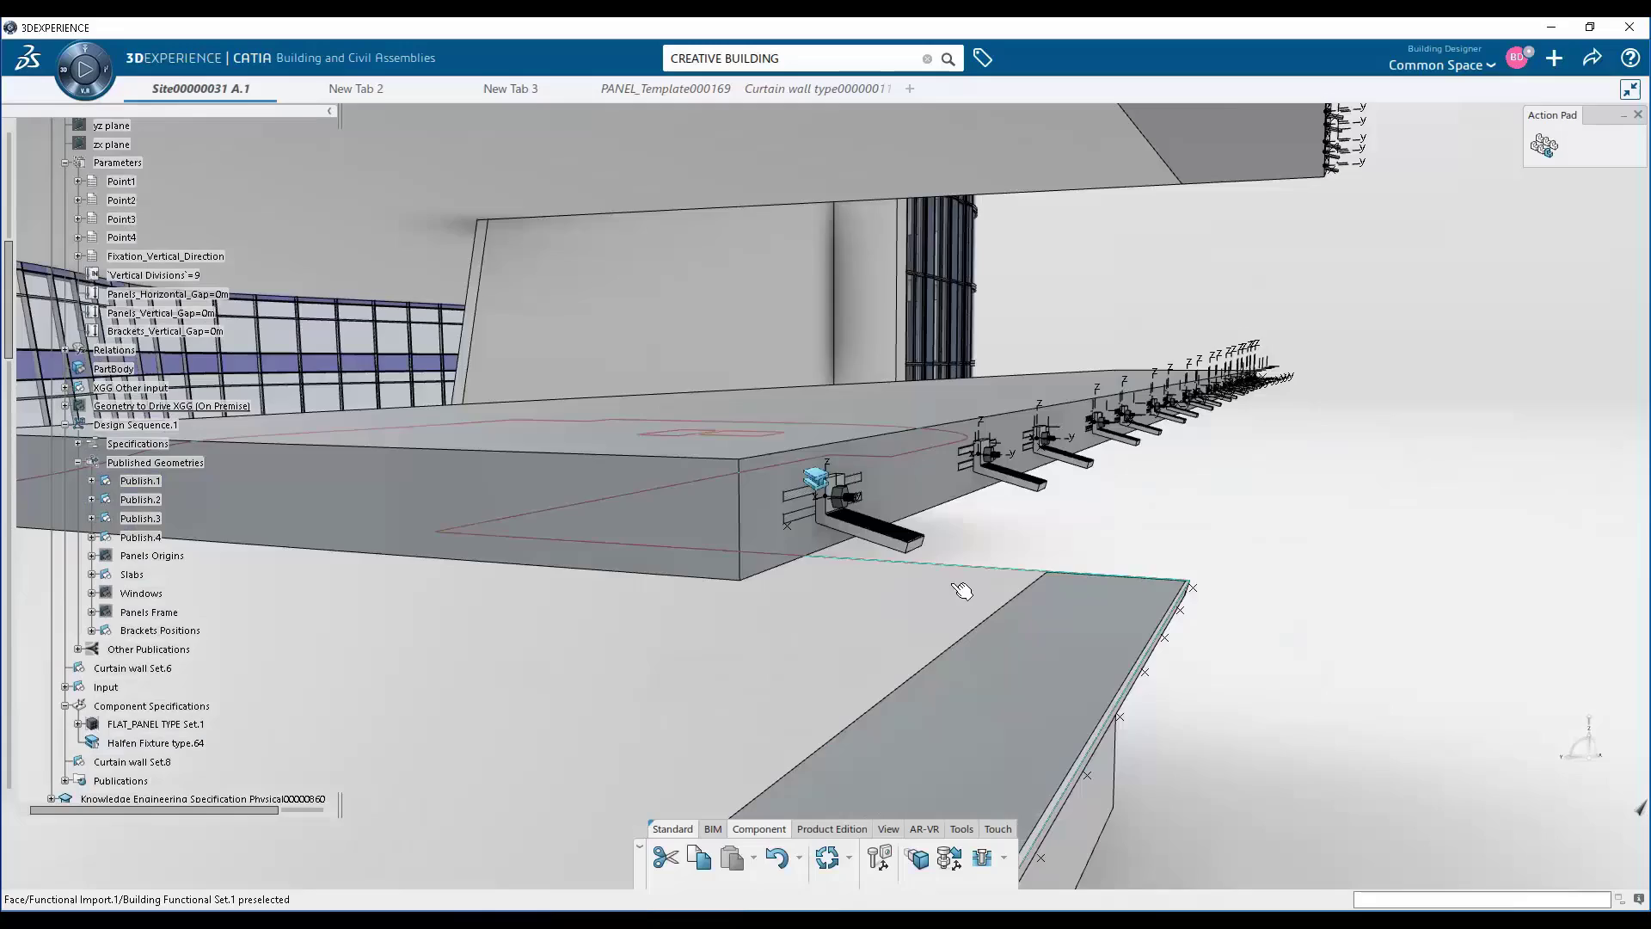
middle_drag(962, 590, 1023, 492)
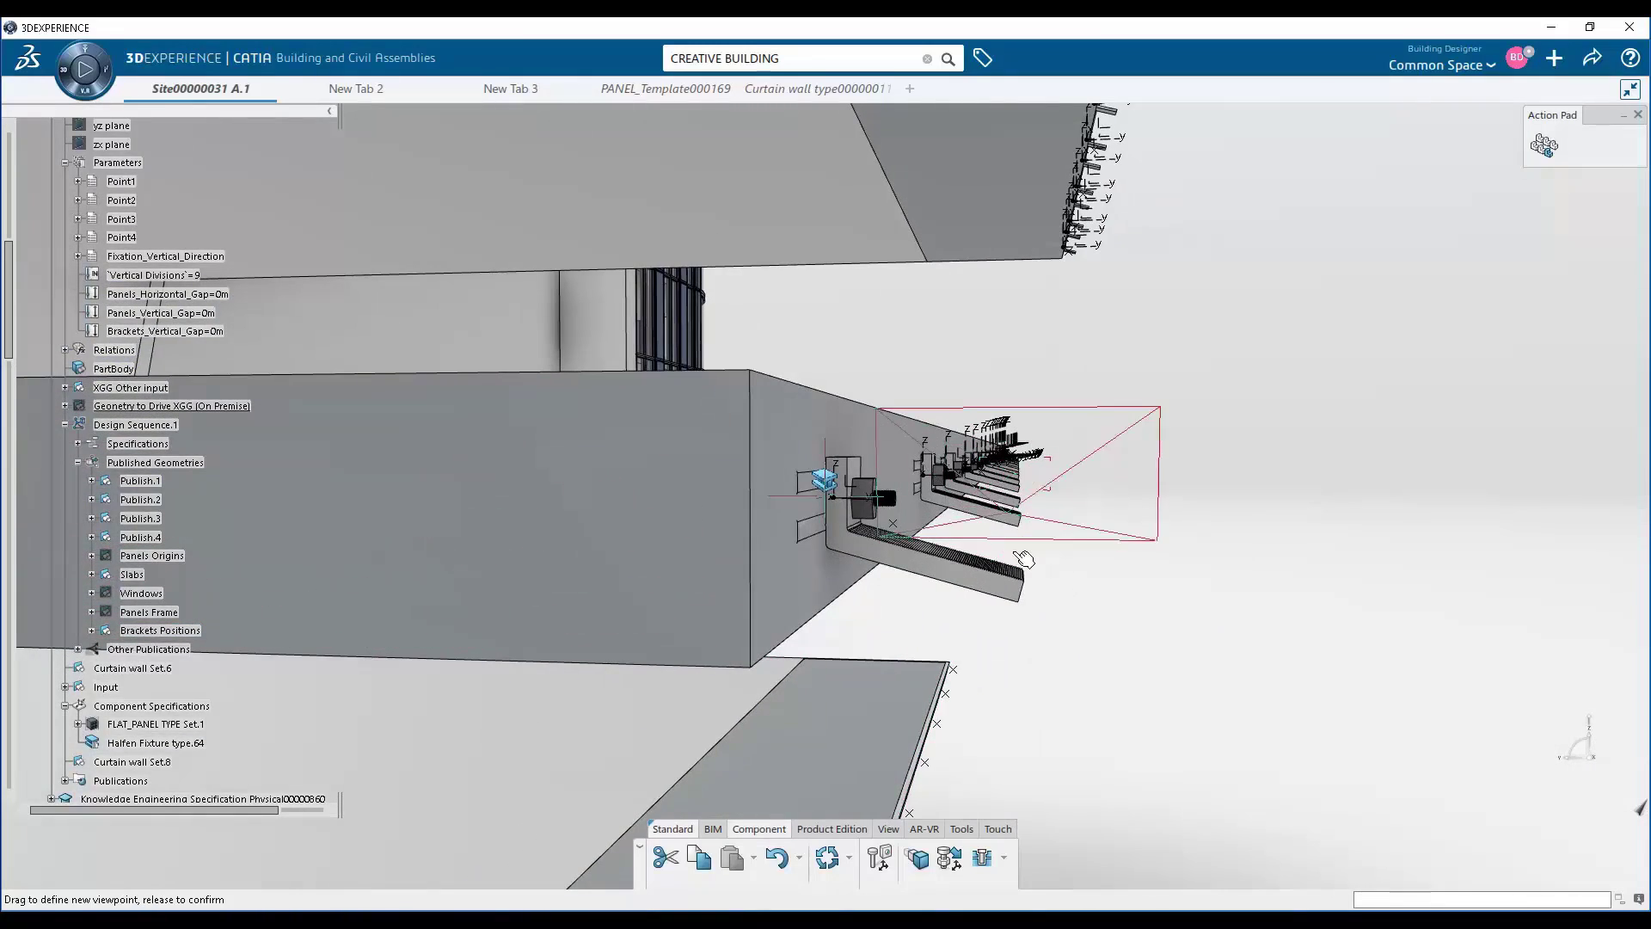
middle_drag(1023, 559, 873, 479)
middle_drag(718, 606, 803, 321)
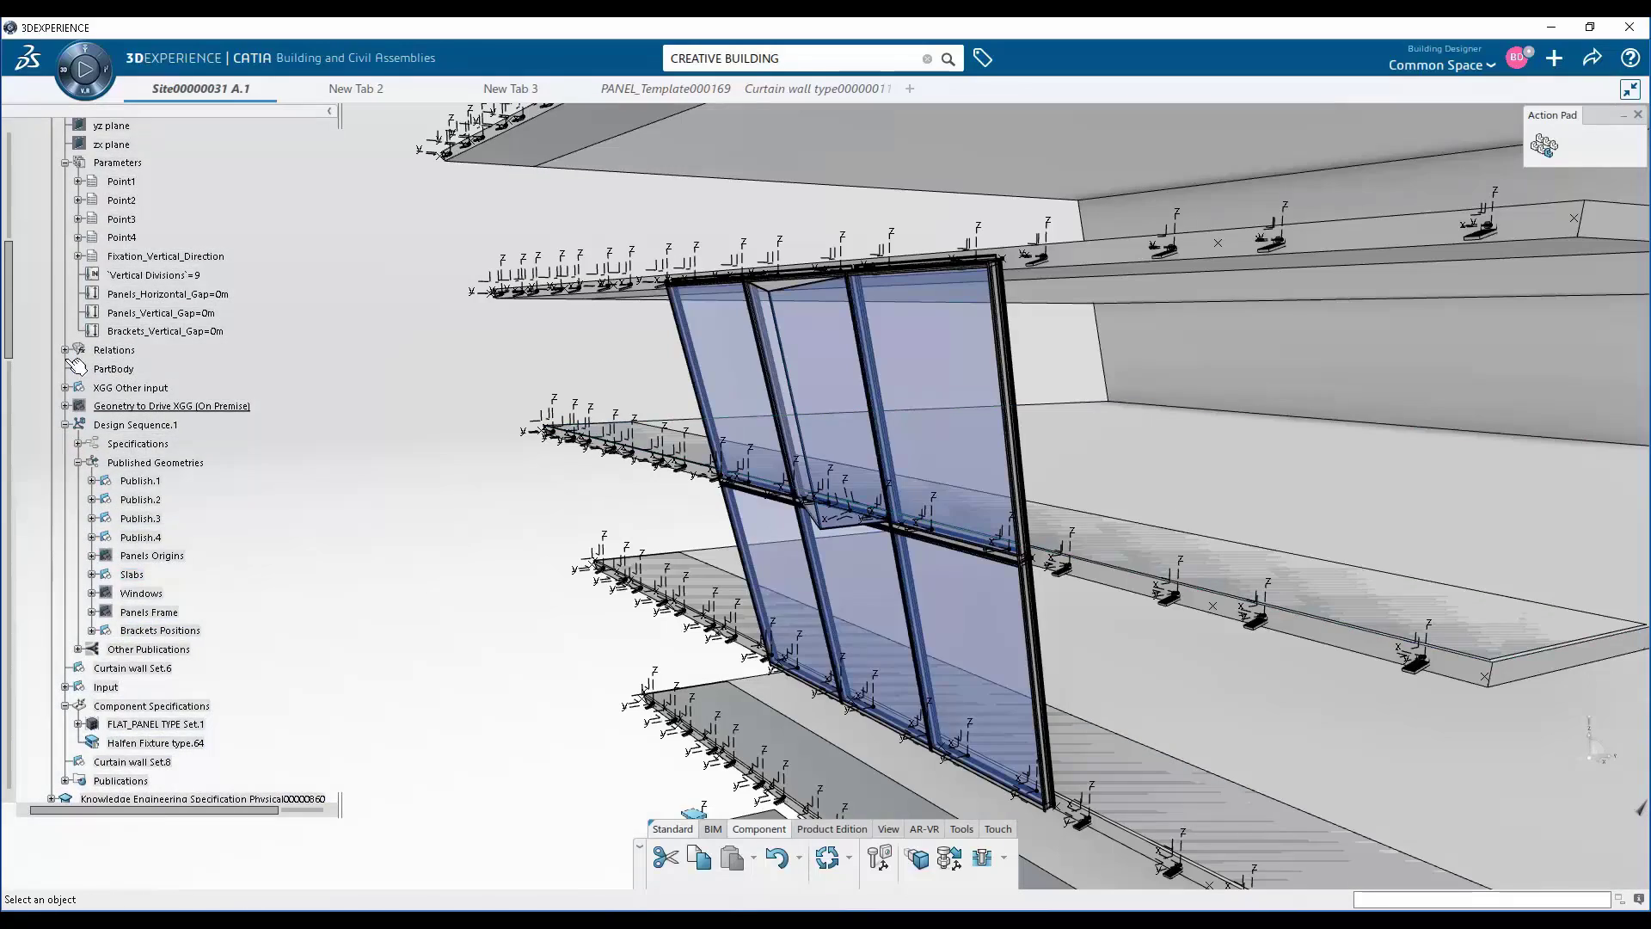
drag(12, 298, 13, 188)
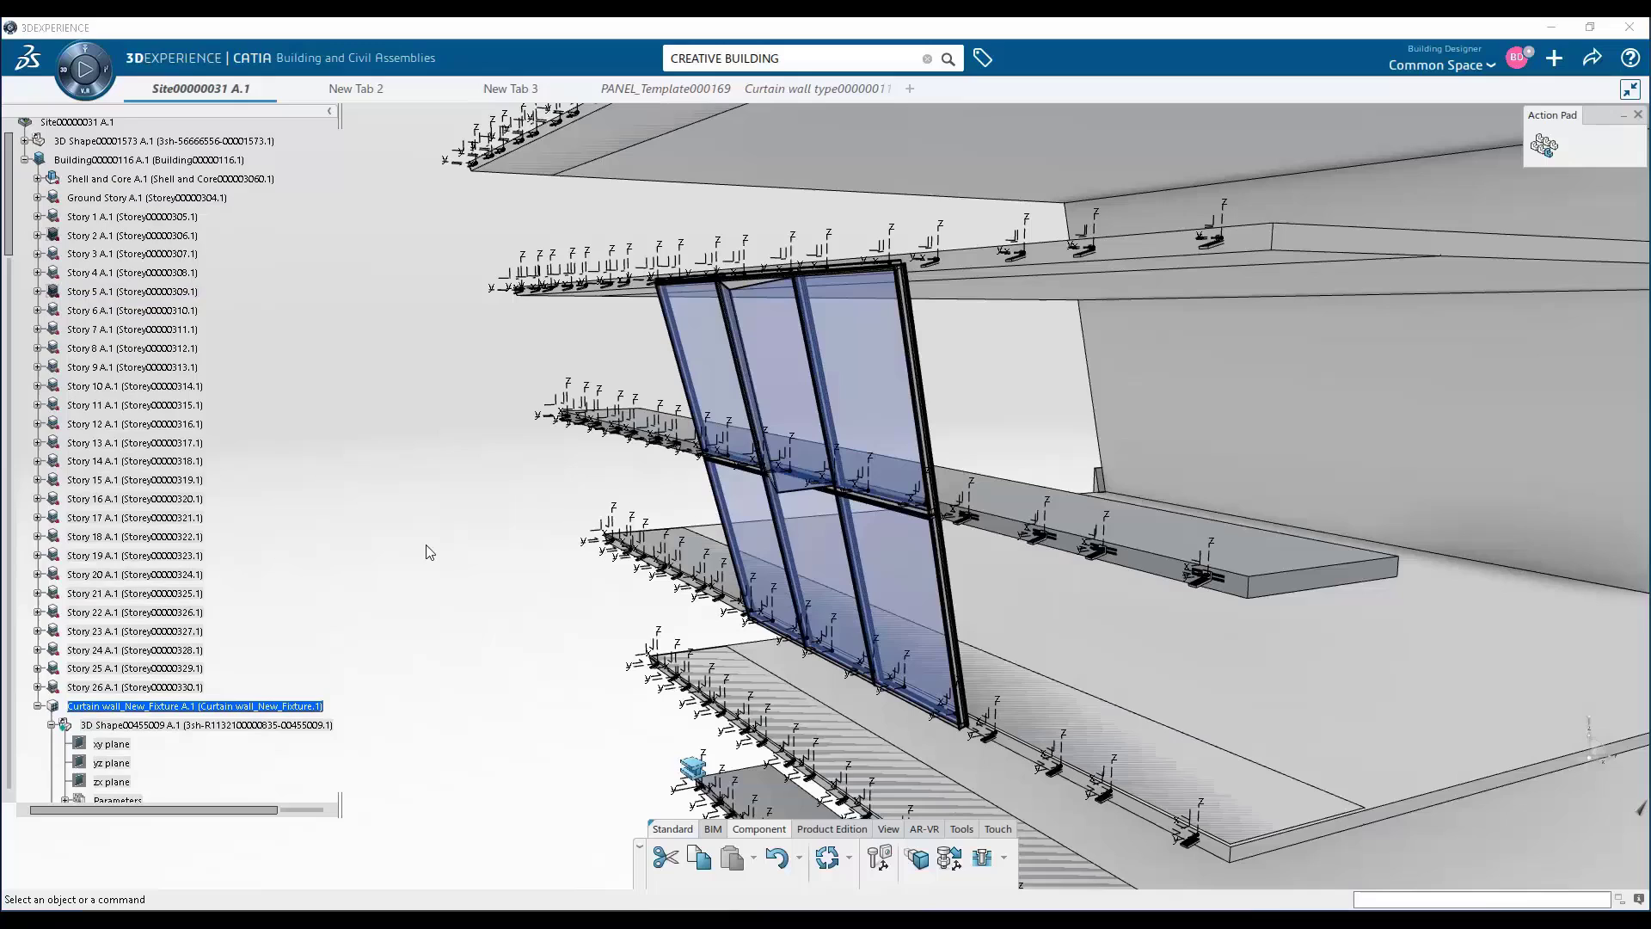
scroll(327, 464, down, 8)
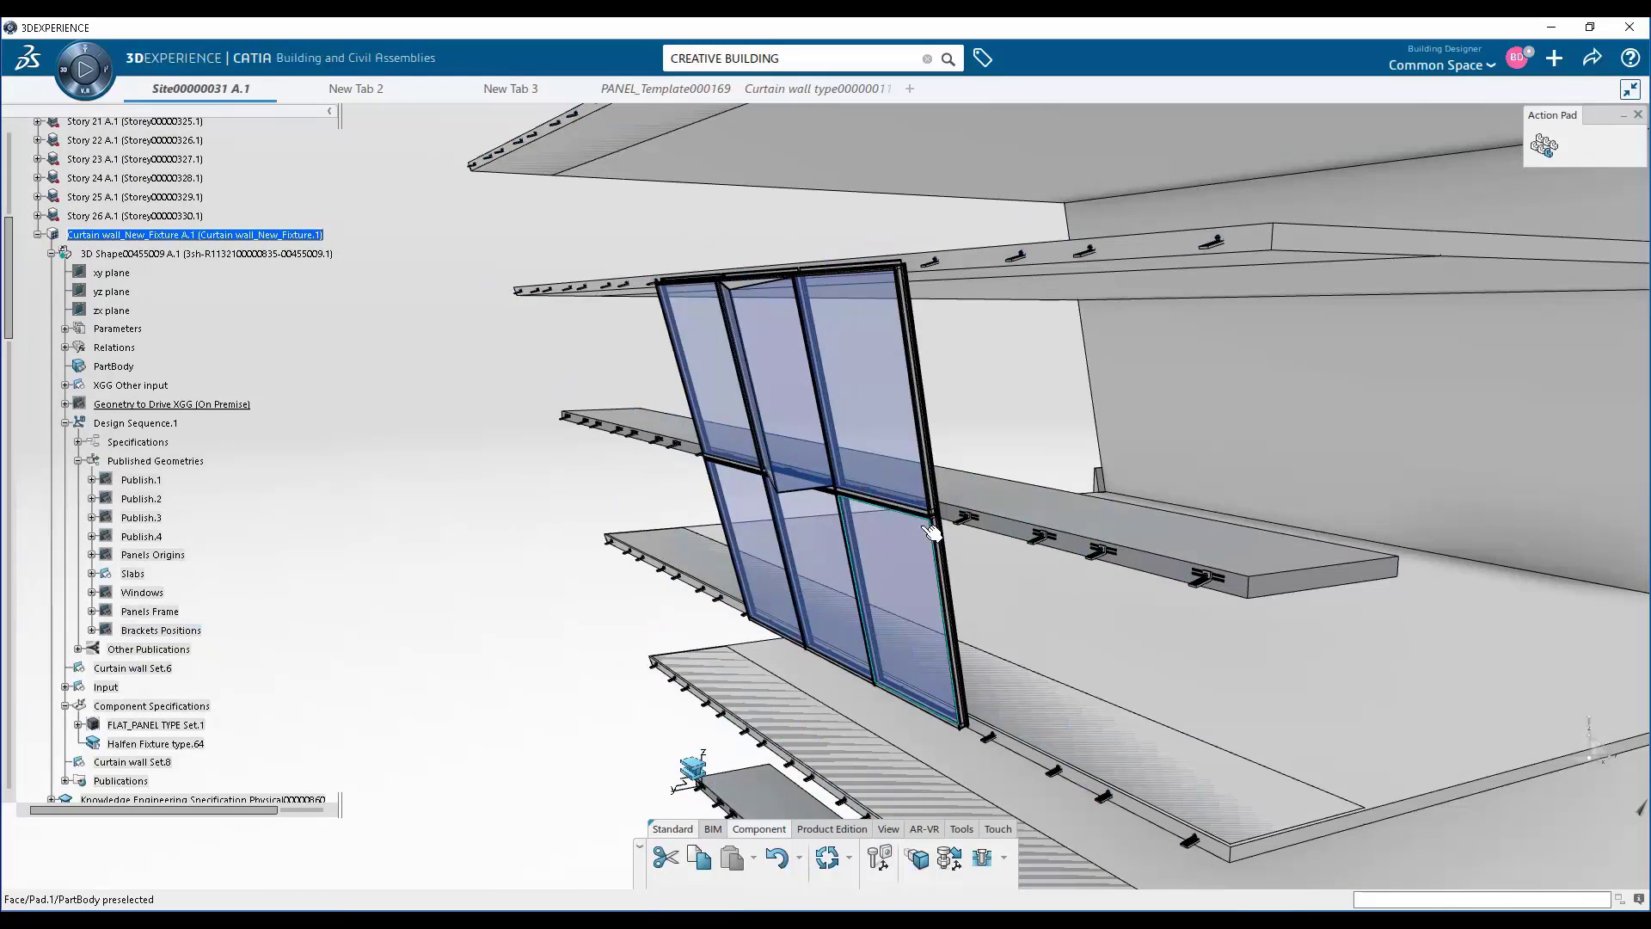
Hide the published Slabs and examine the fixture-to-panel-frame connection in a temporary section cut through the curtain wall
middle_drag(944, 538, 1117, 320)
middle_drag(619, 557, 1056, 725)
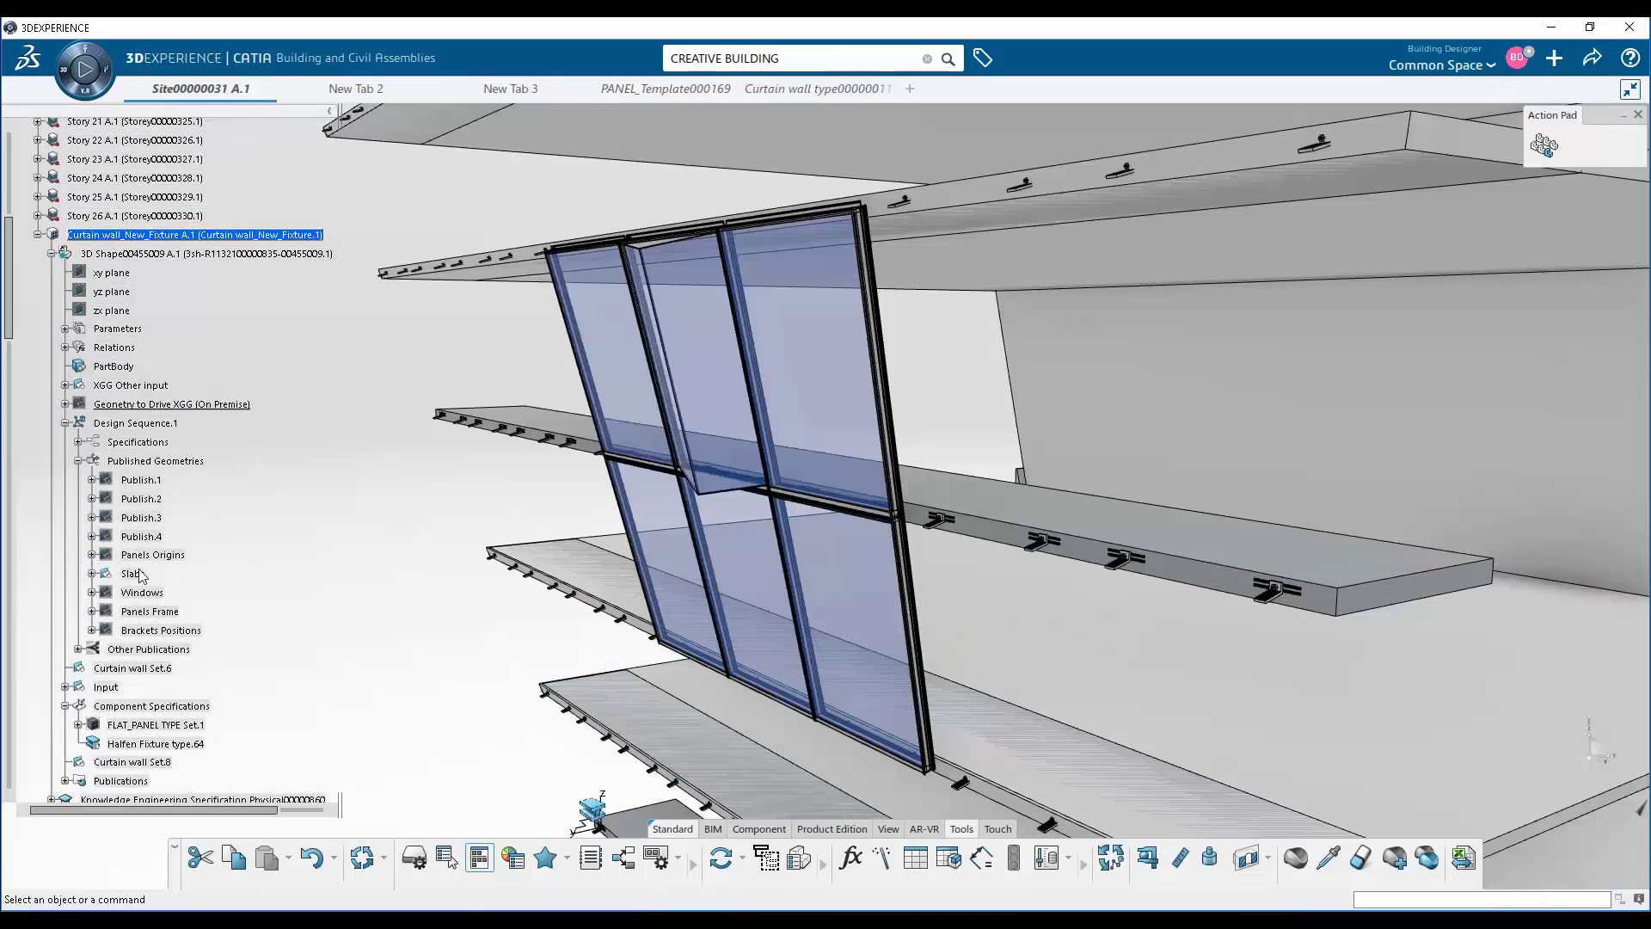
click(145, 574)
key(space)
click(1248, 869)
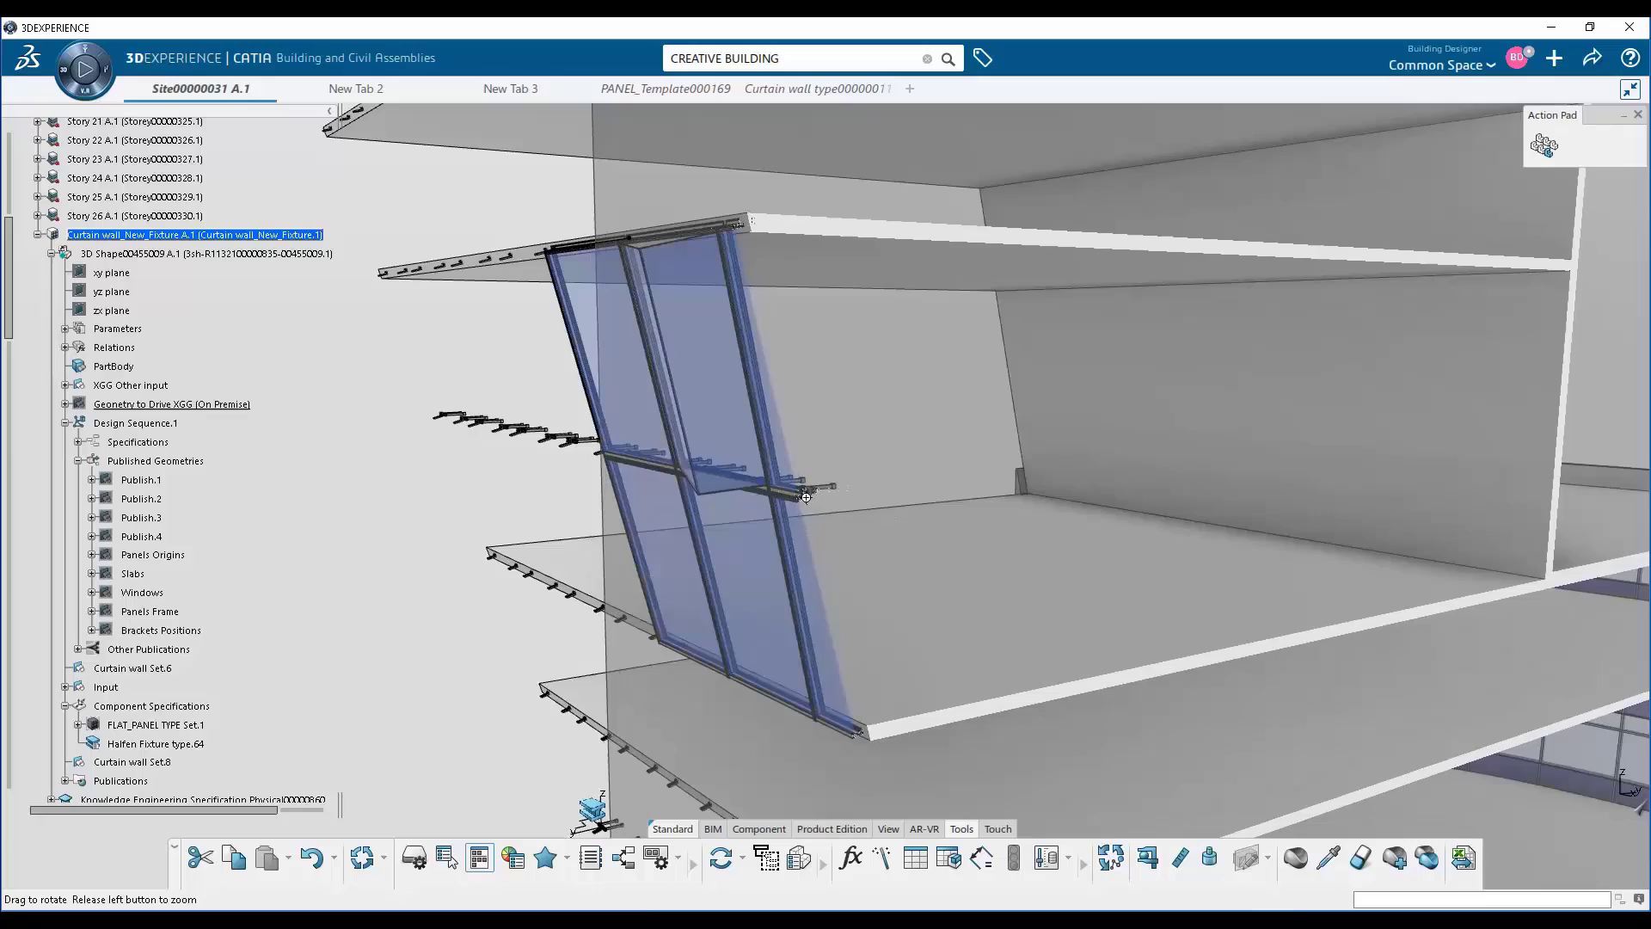
middle_drag(806, 497, 637, 194)
middle_drag(697, 505, 761, 507)
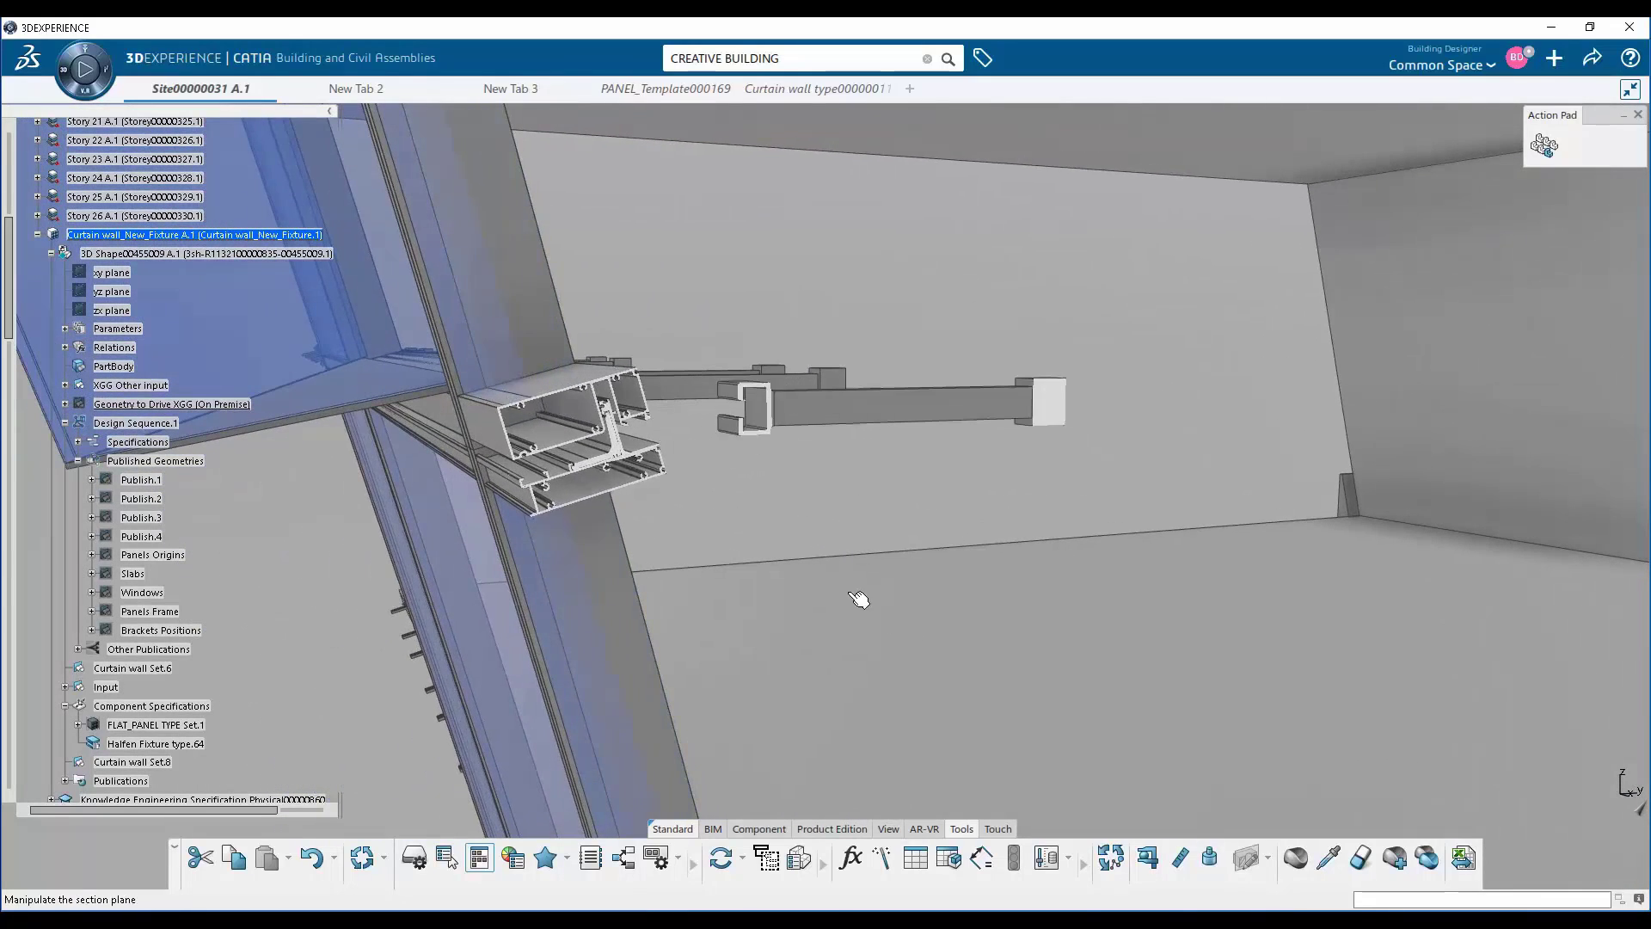
middle_drag(647, 457, 870, 284)
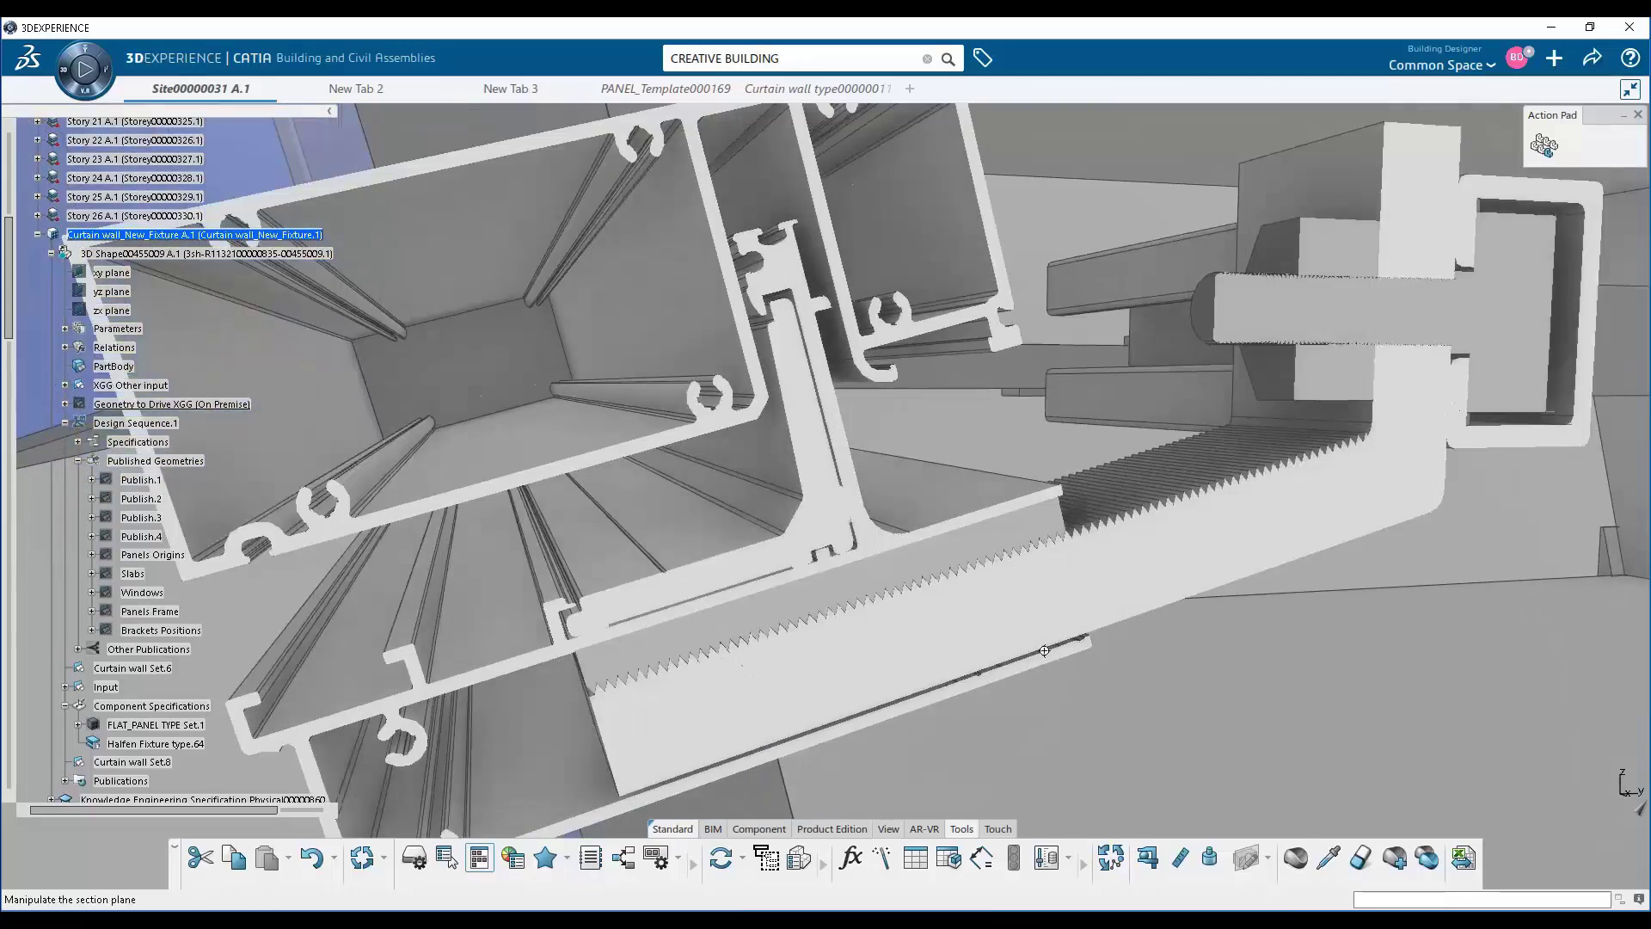
middle_drag(1039, 652, 895, 713)
middle_drag(1097, 668, 1143, 564)
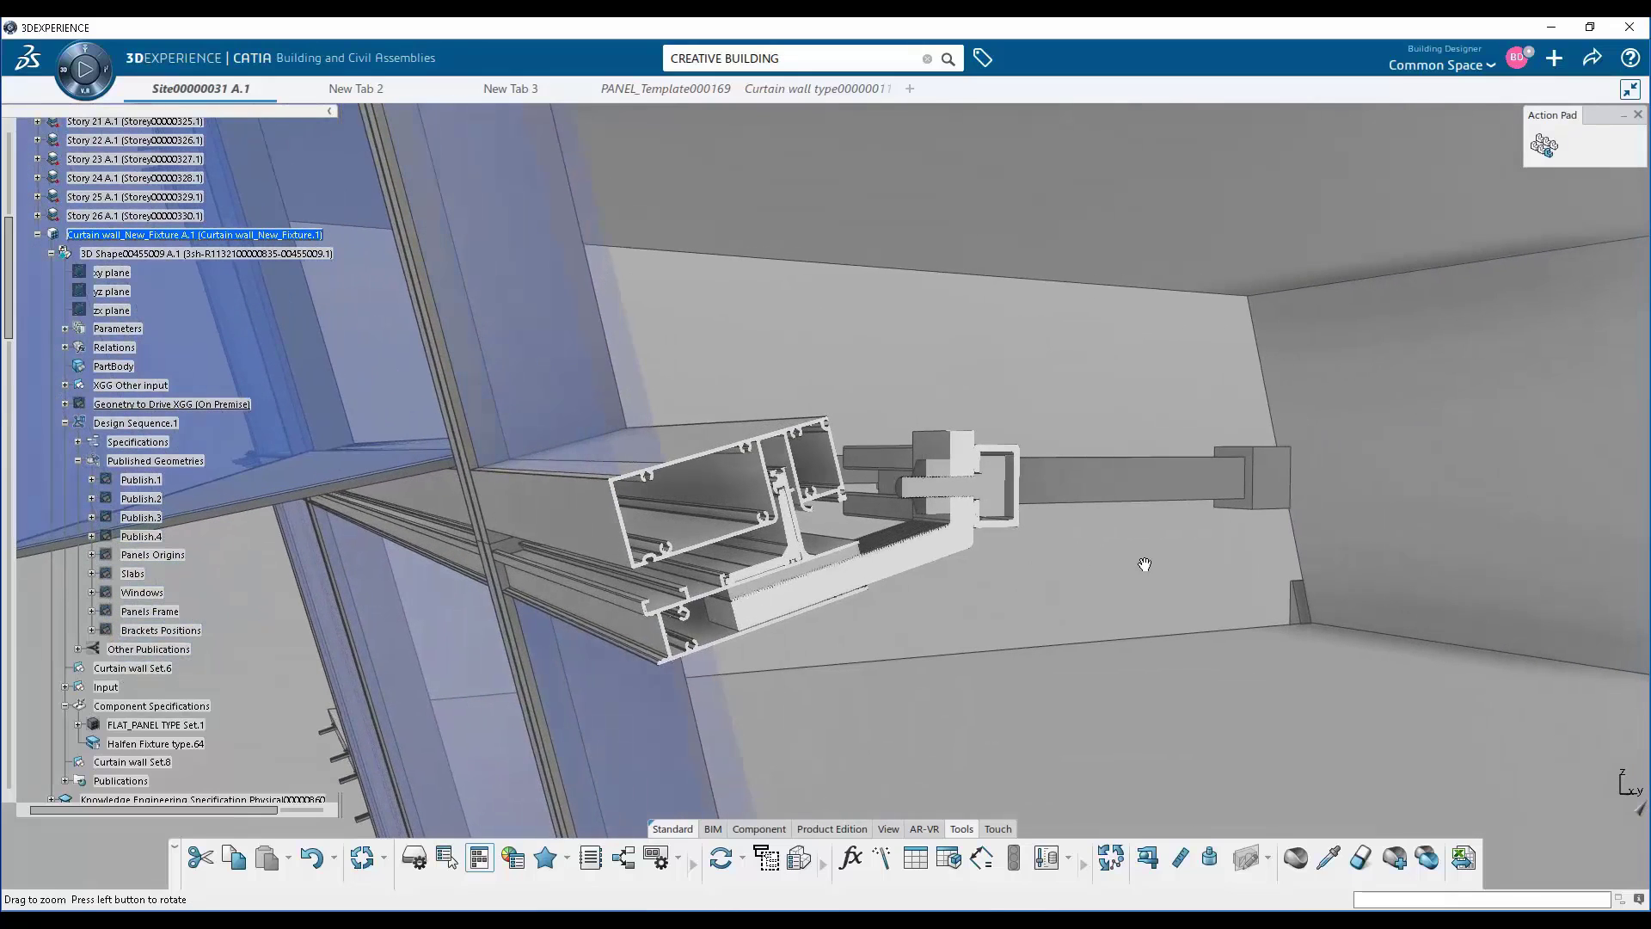
click(1270, 862)
click(1268, 793)
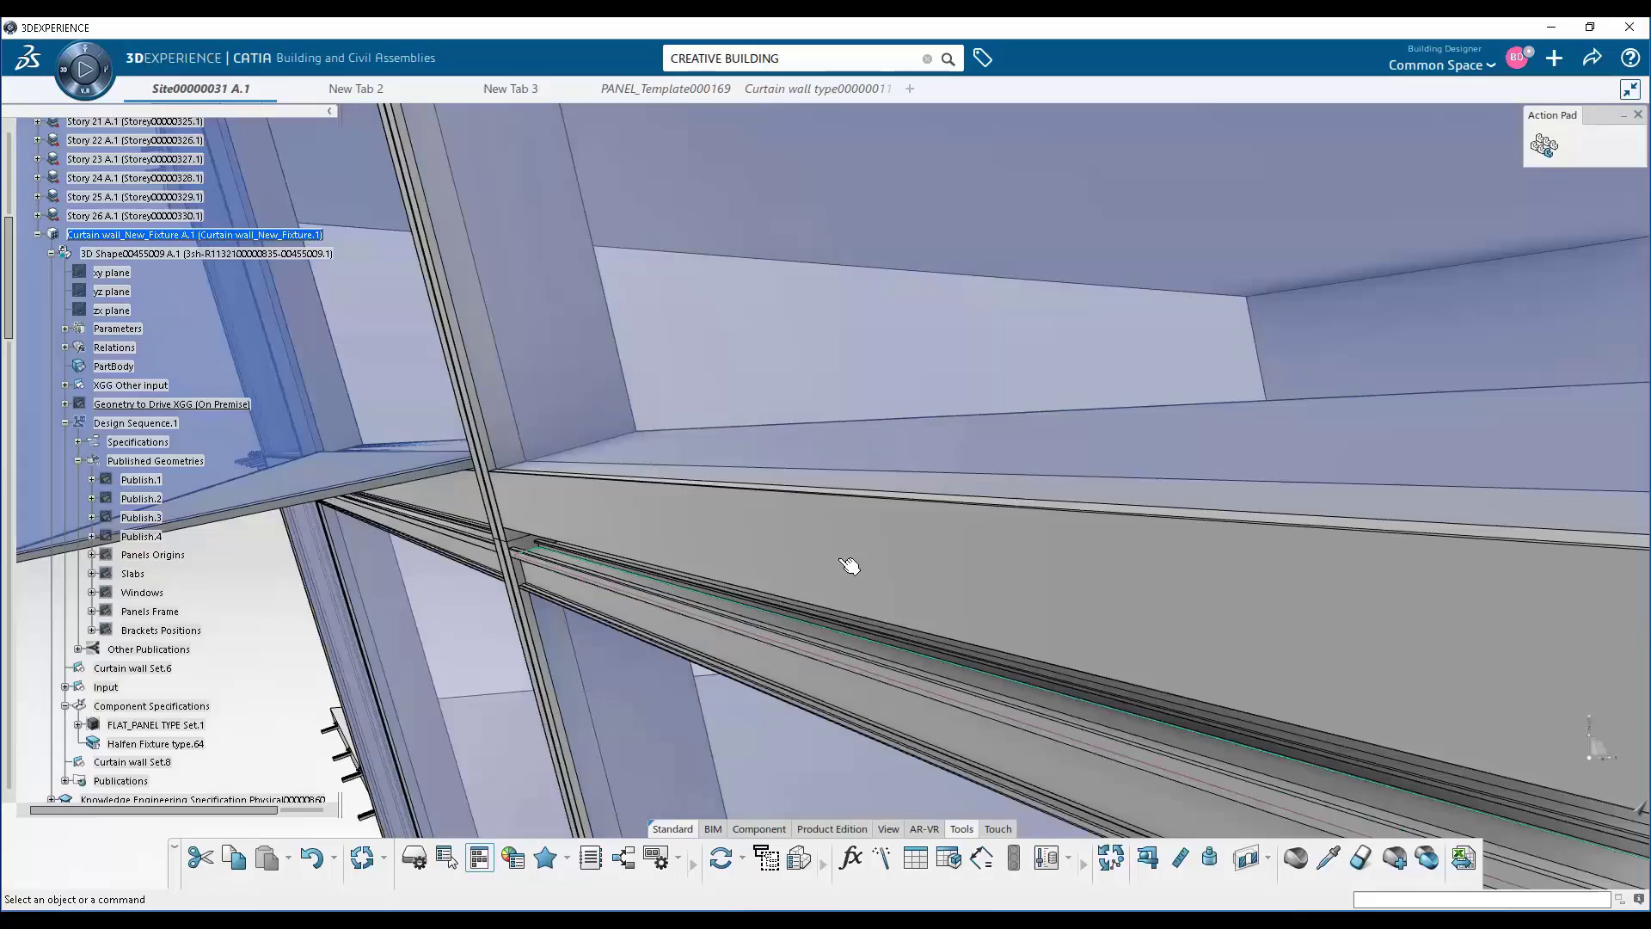
Set the curtain wall's visibility: show the published Slabs, Panels Frame and Windows, and hide the Halfen Fixture type.64 specification
middle_drag(737, 498, 729, 765)
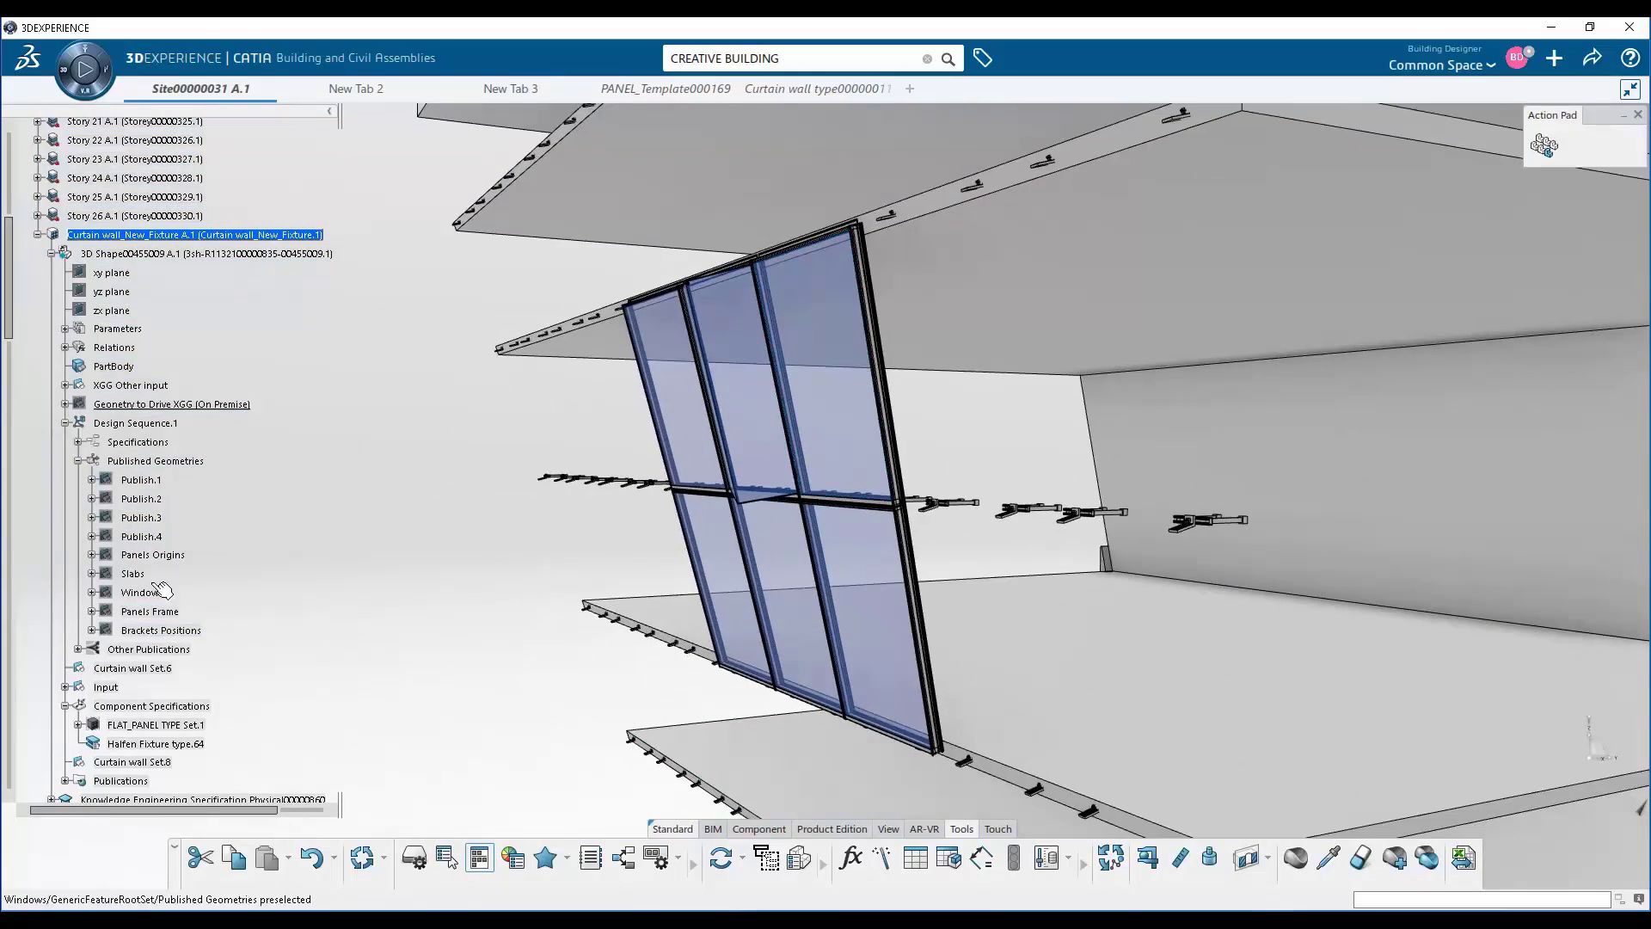
middle_drag(458, 532, 581, 654)
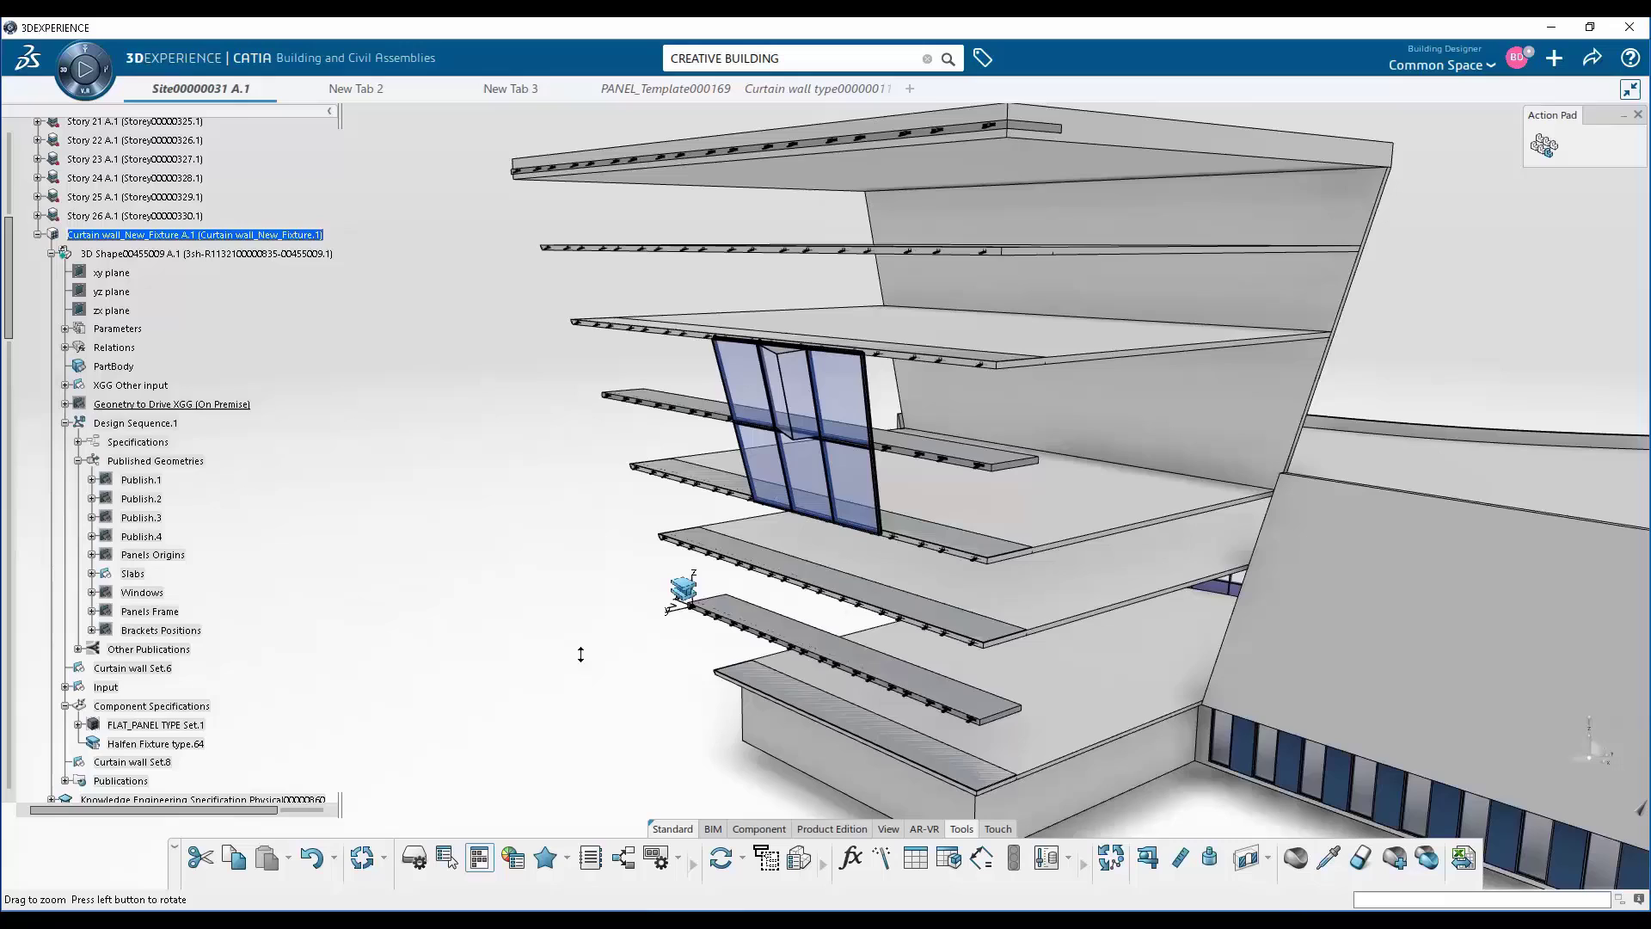
click(195, 745)
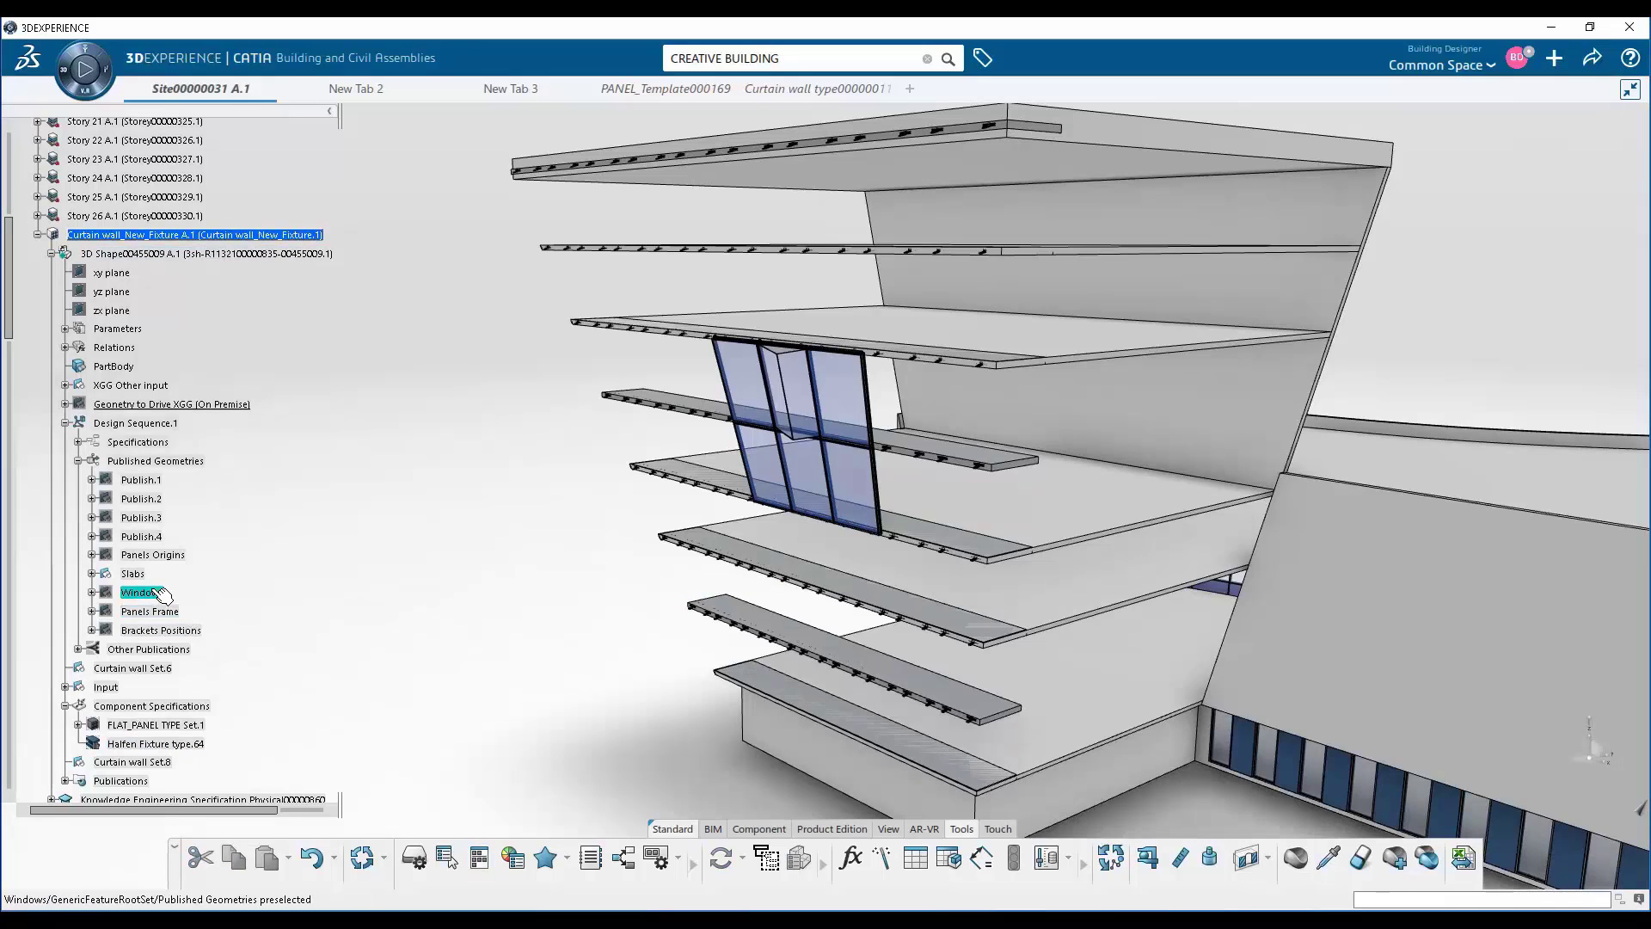
click(176, 612)
click(144, 593)
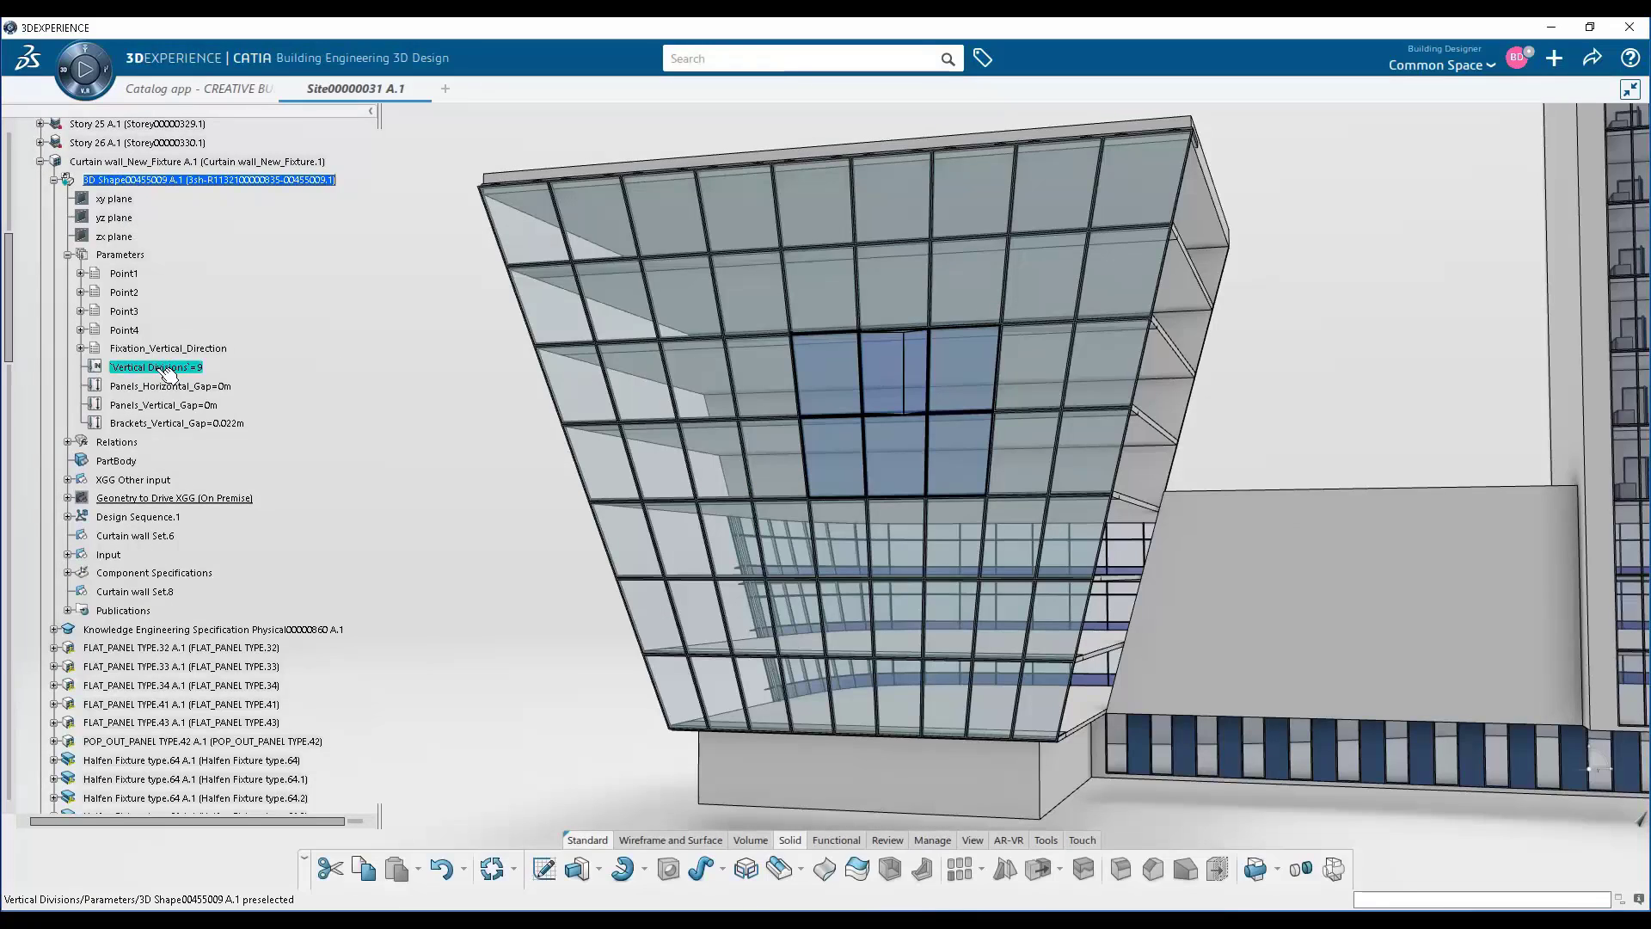
Set the curtain wall's Vertical Divisions parameter to 11 and activate the Curtain wall_New_Fixture A.1 product
double_click(155, 368)
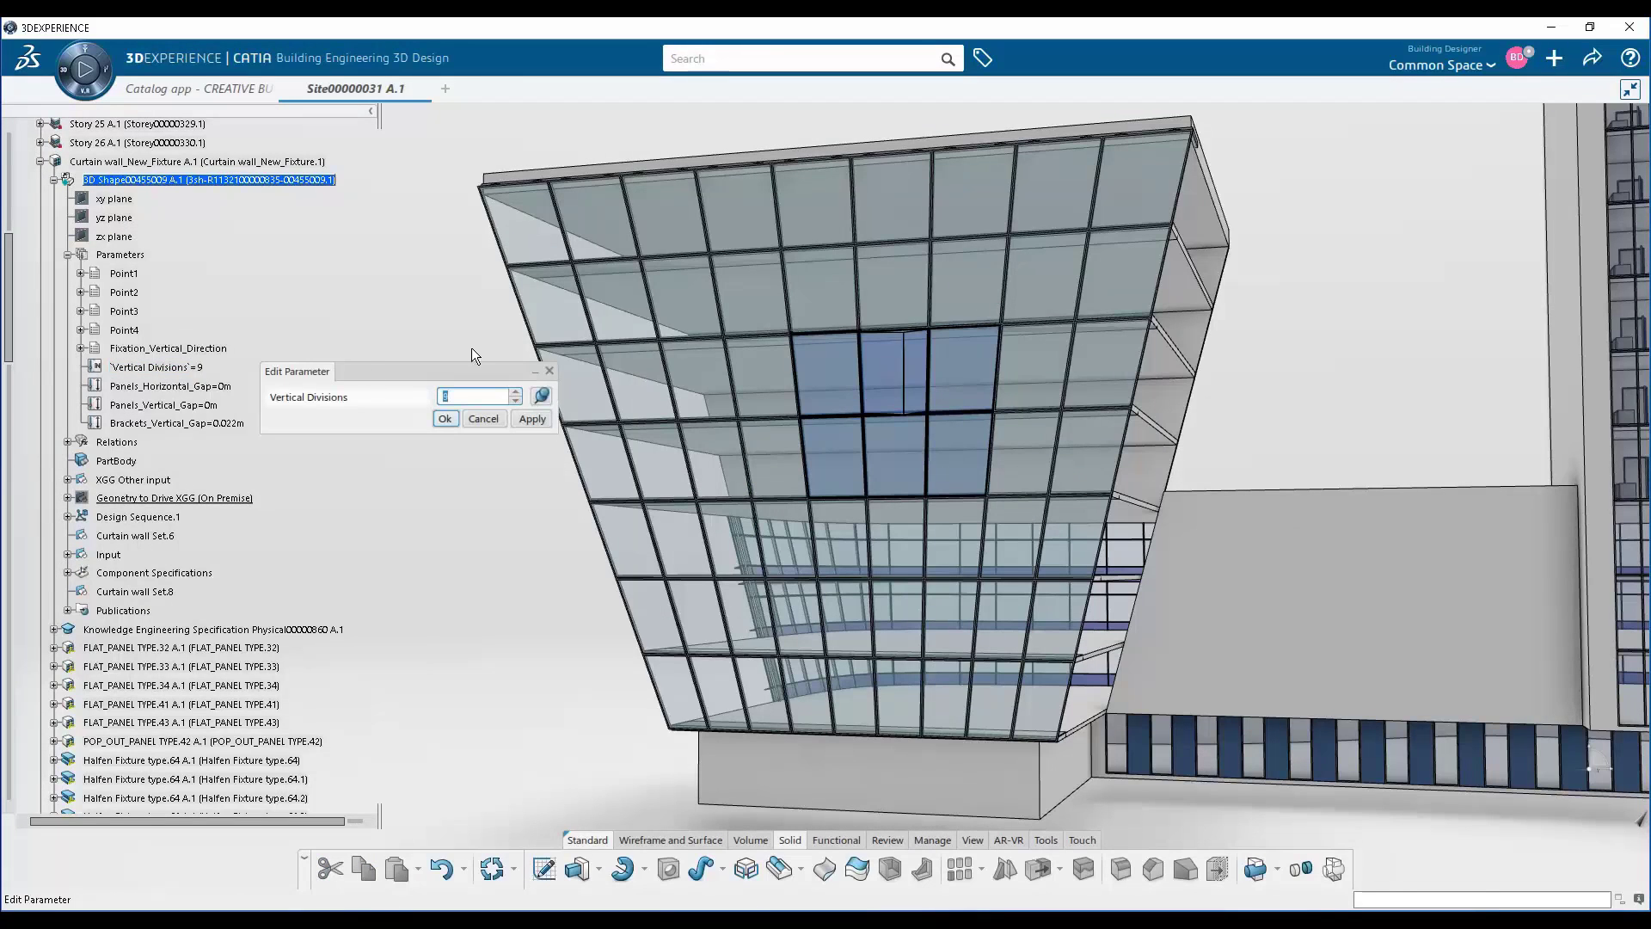
click(444, 419)
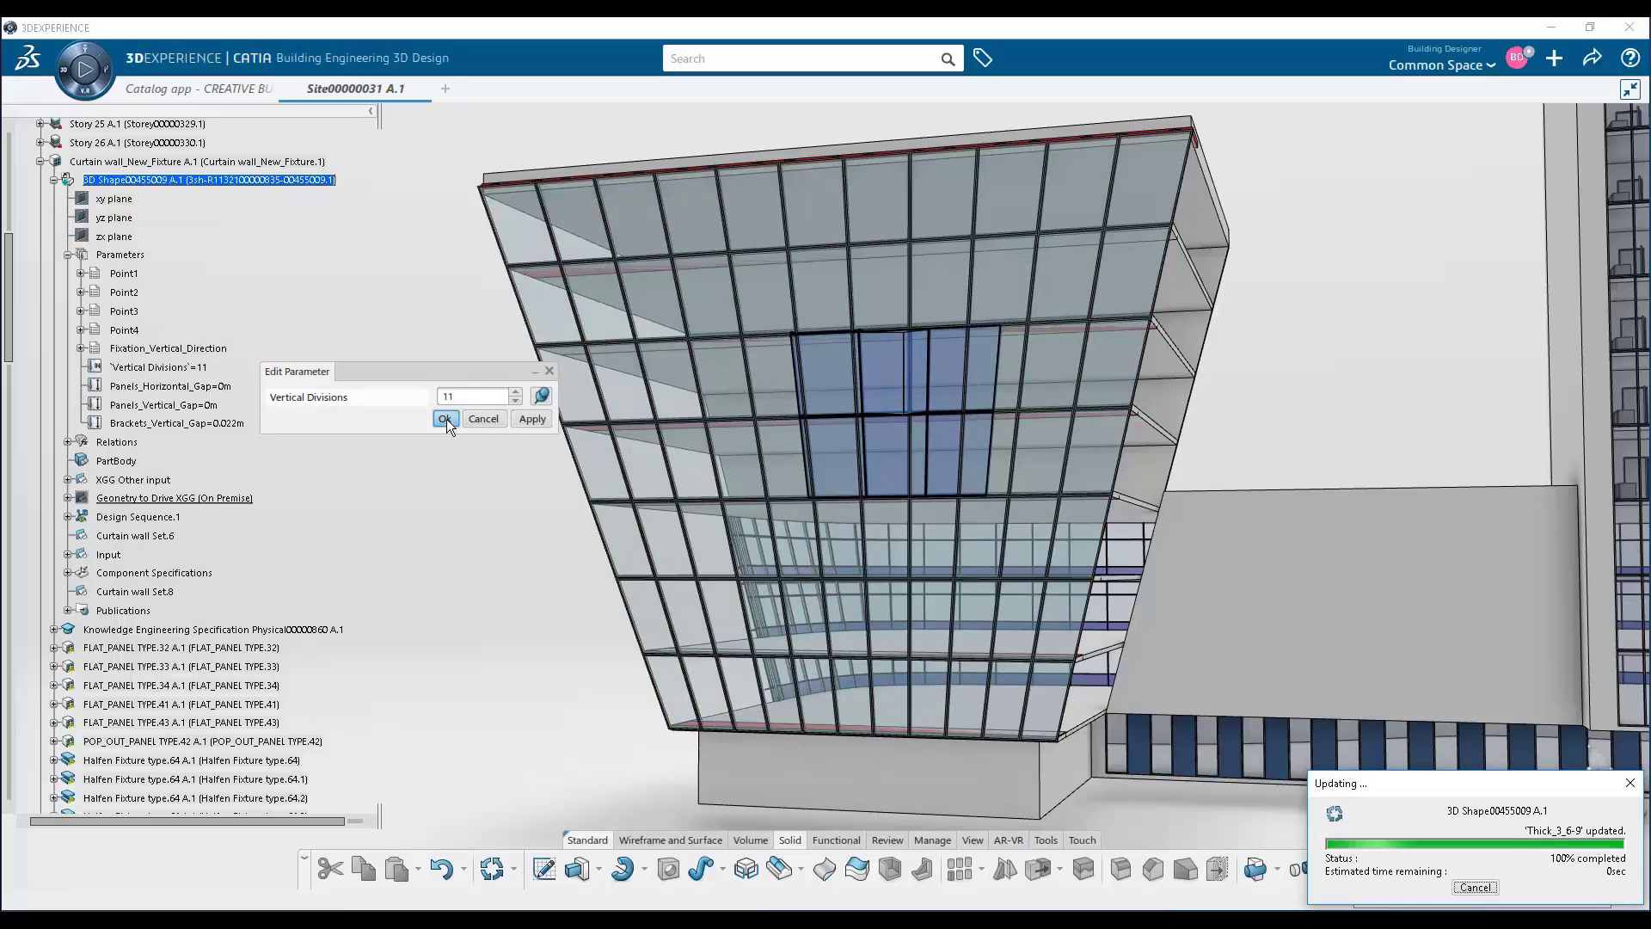
click(445, 418)
double_click(297, 162)
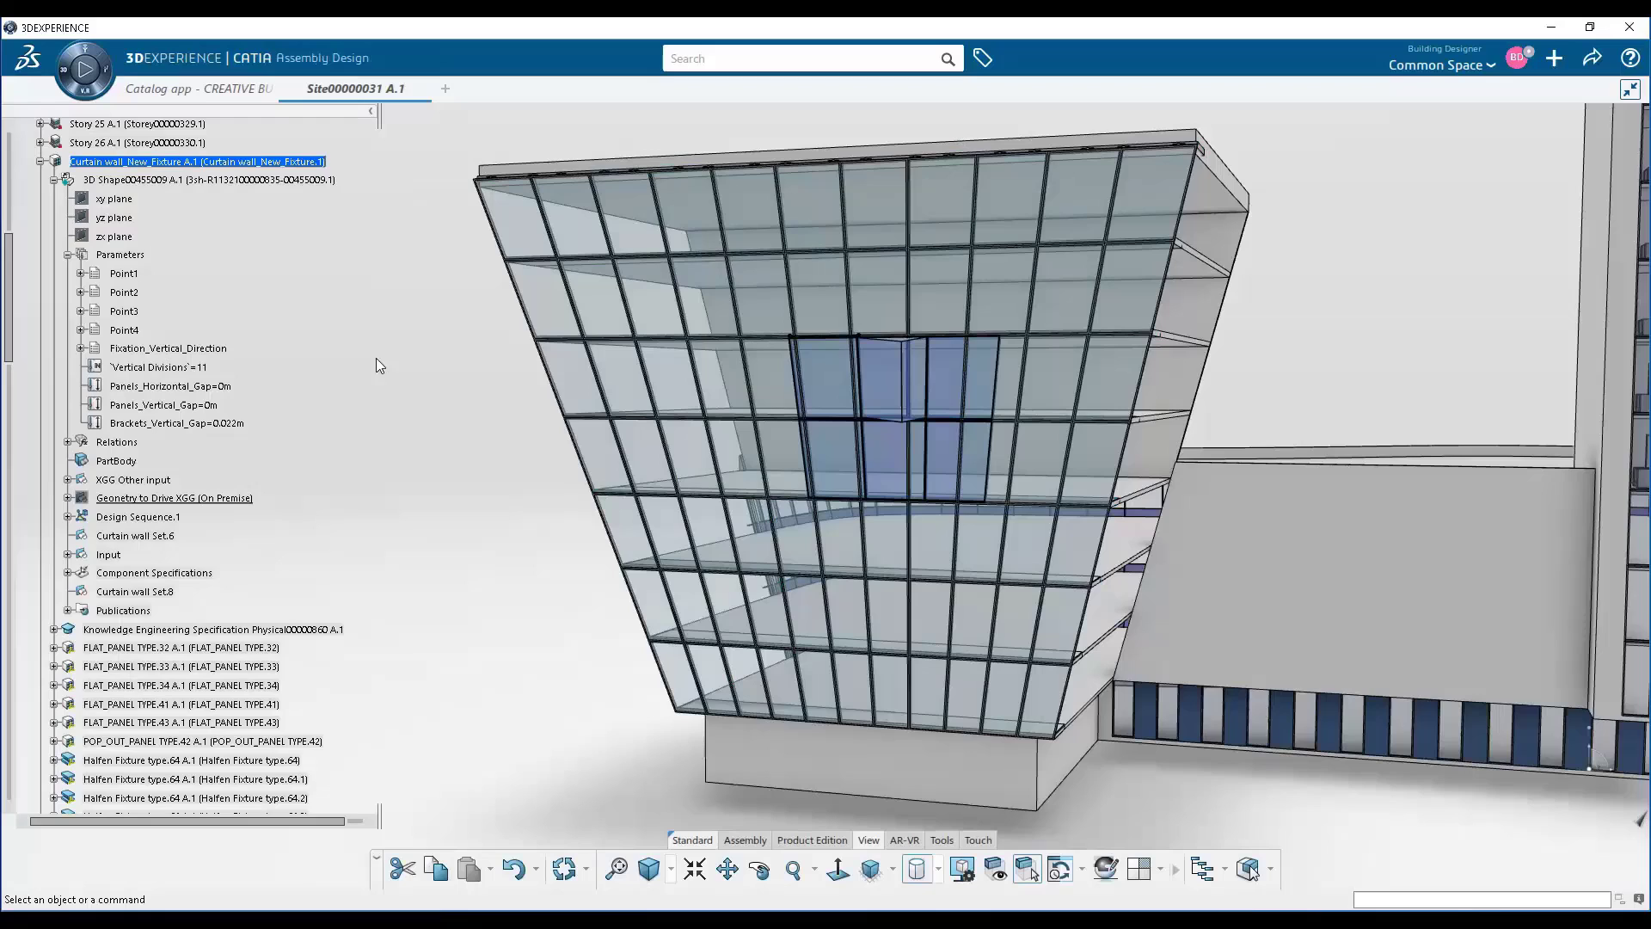
click(53, 179)
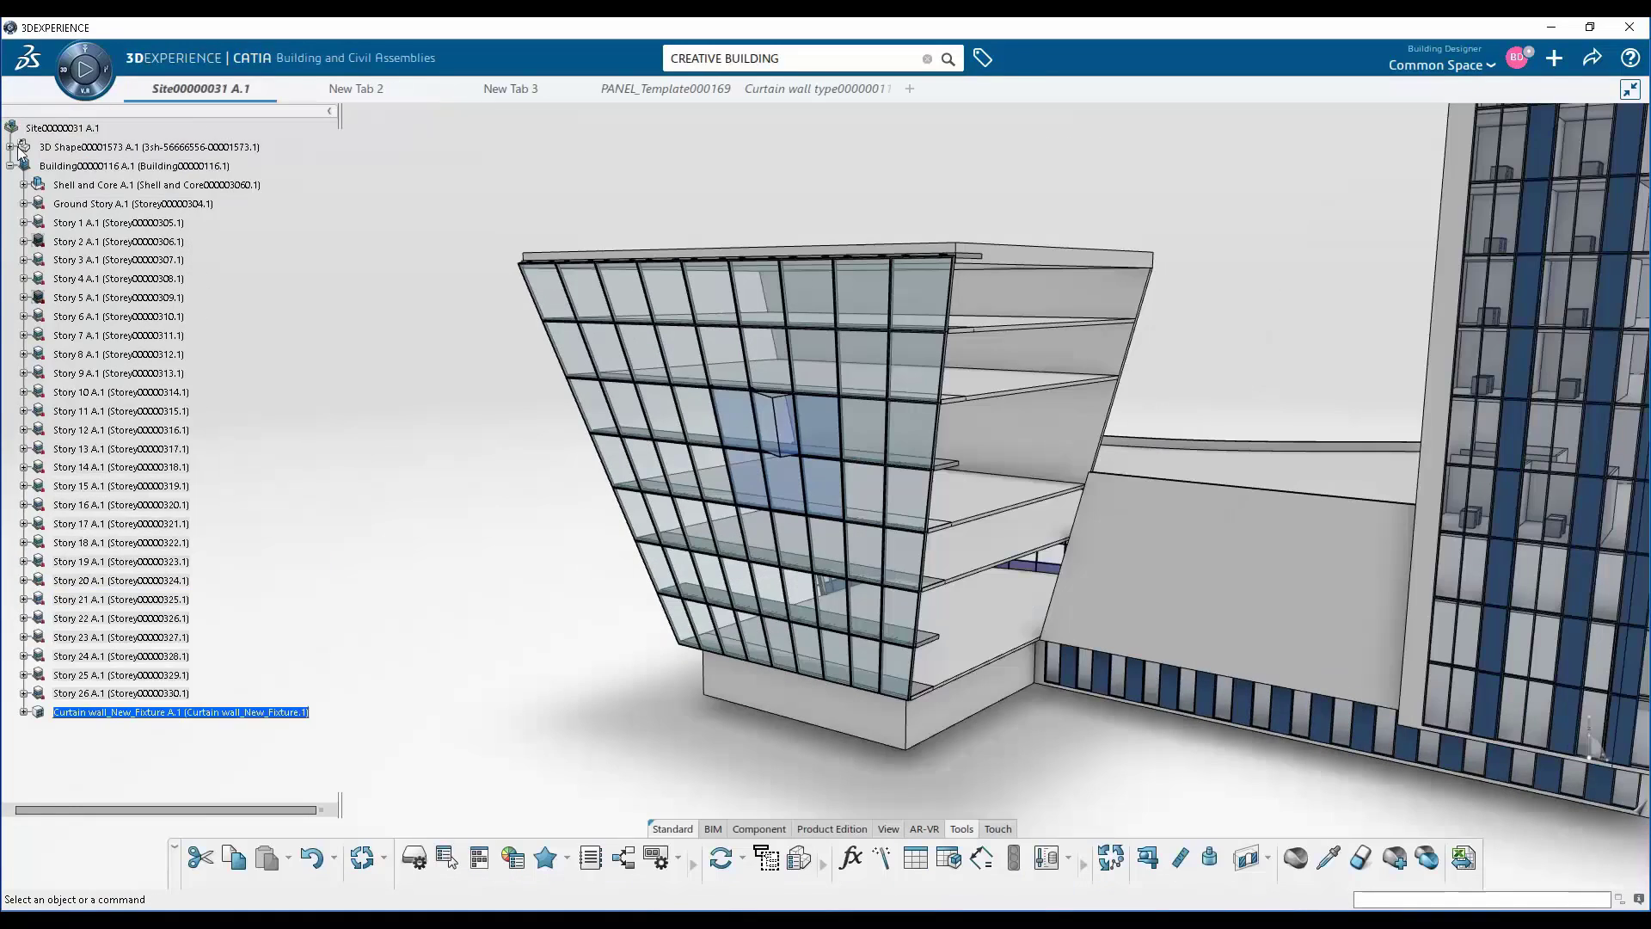
Show the Facade Surfaces set in the site's 3D Shape, with Blend.3 shown and Blend.1 hidden
click(12, 148)
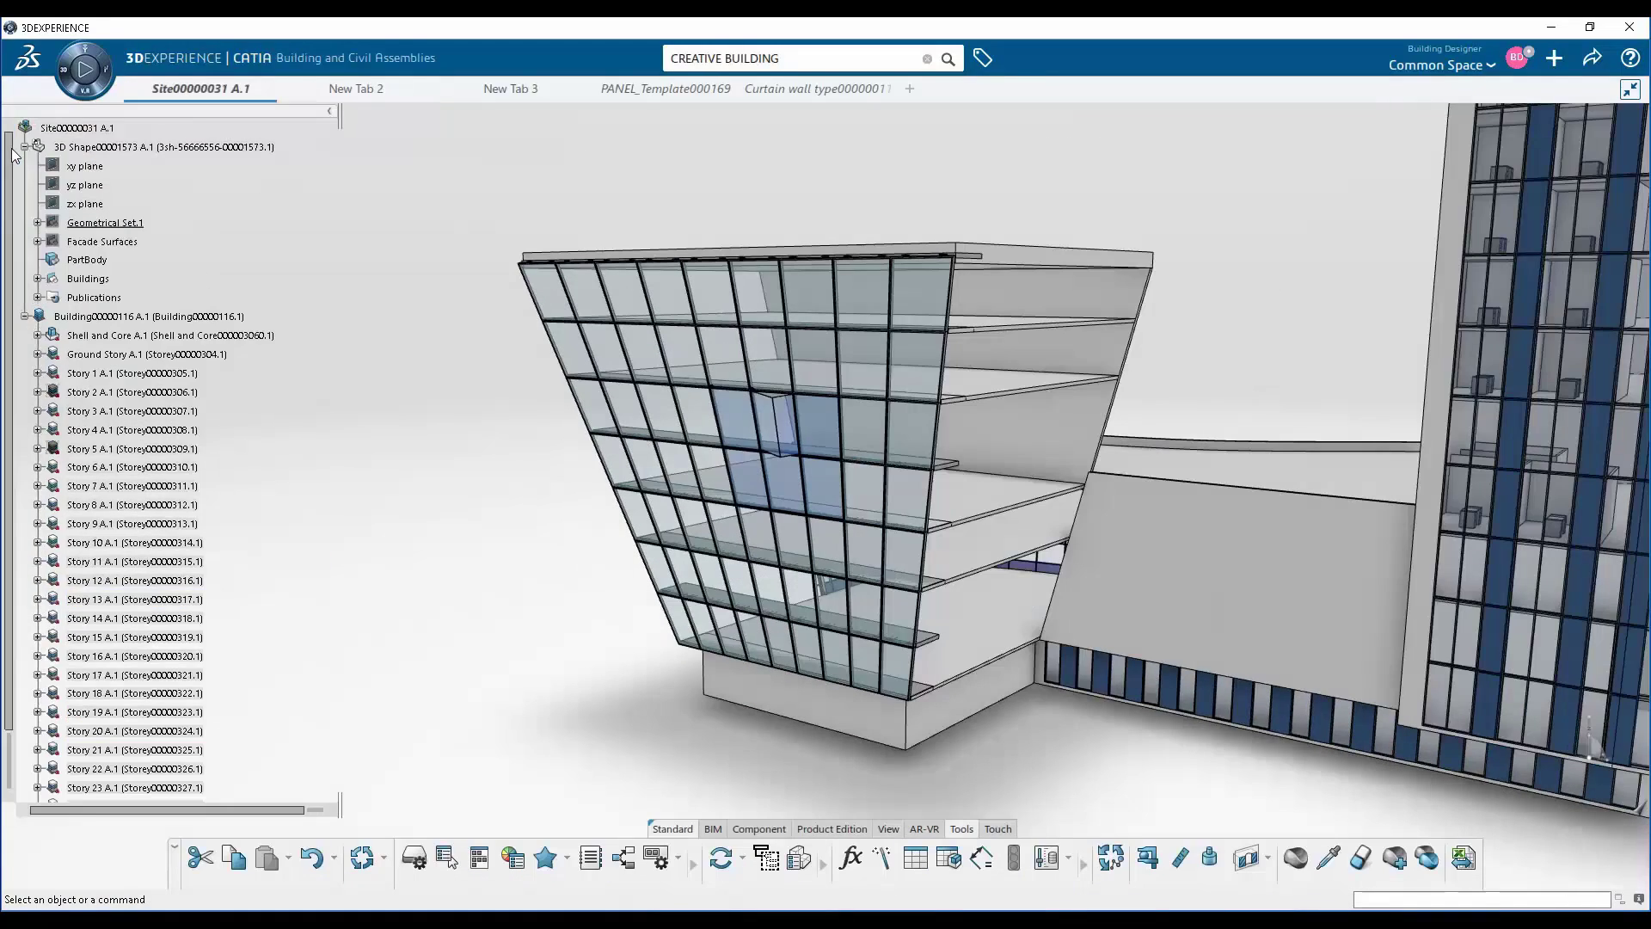
click(38, 241)
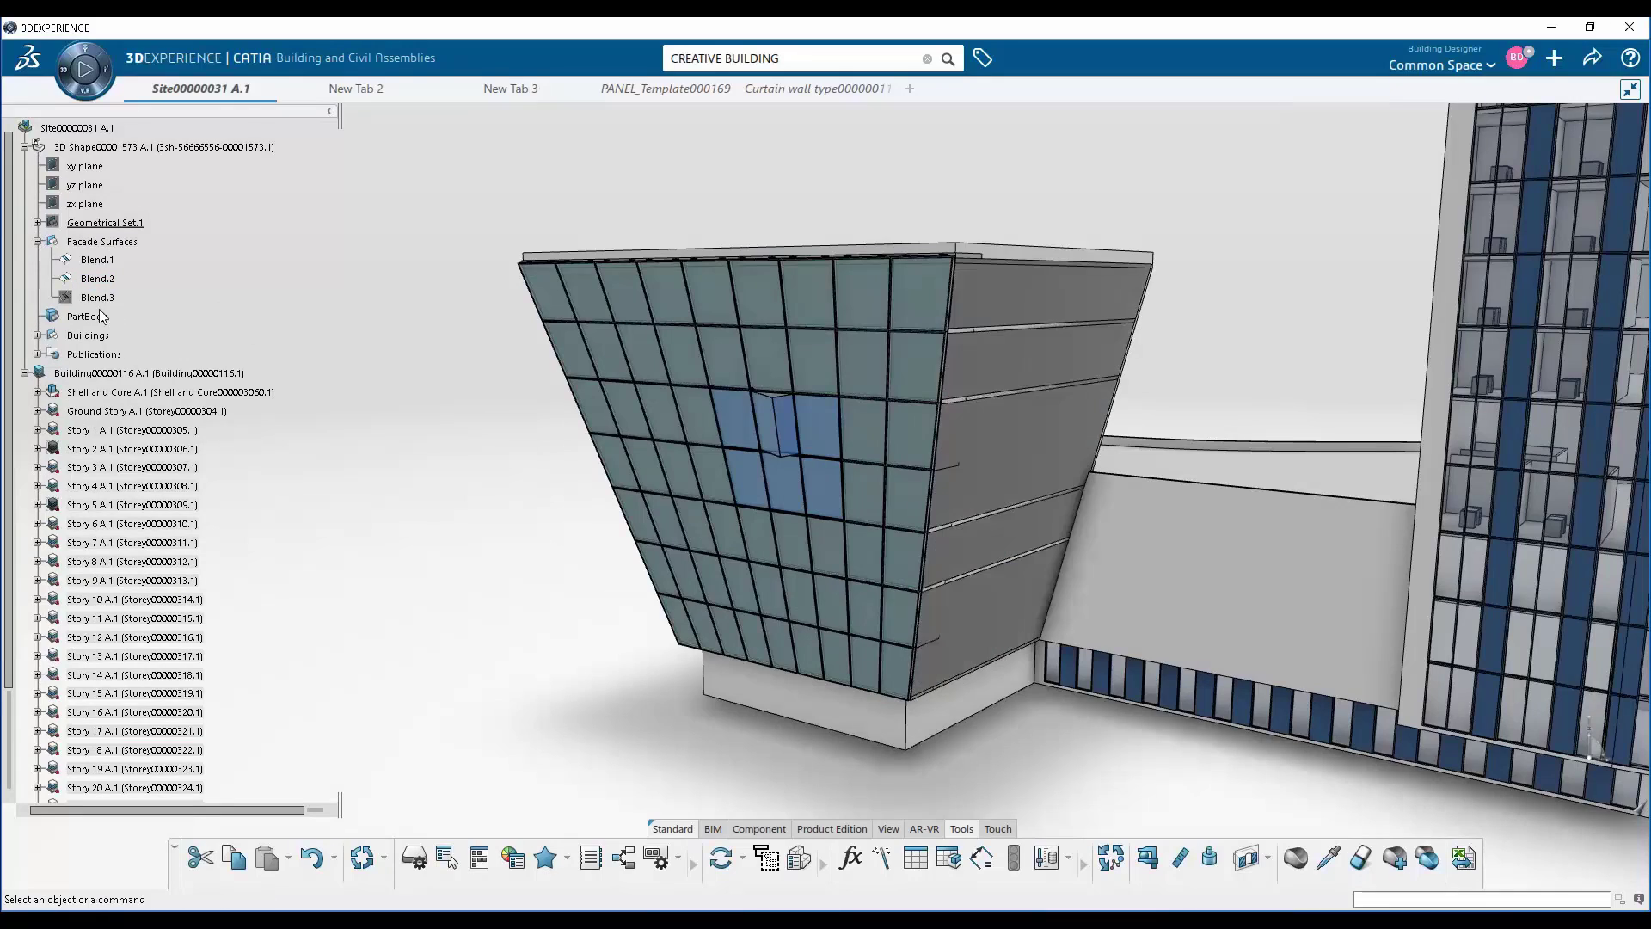
click(100, 299)
key(space)
click(110, 261)
key(space)
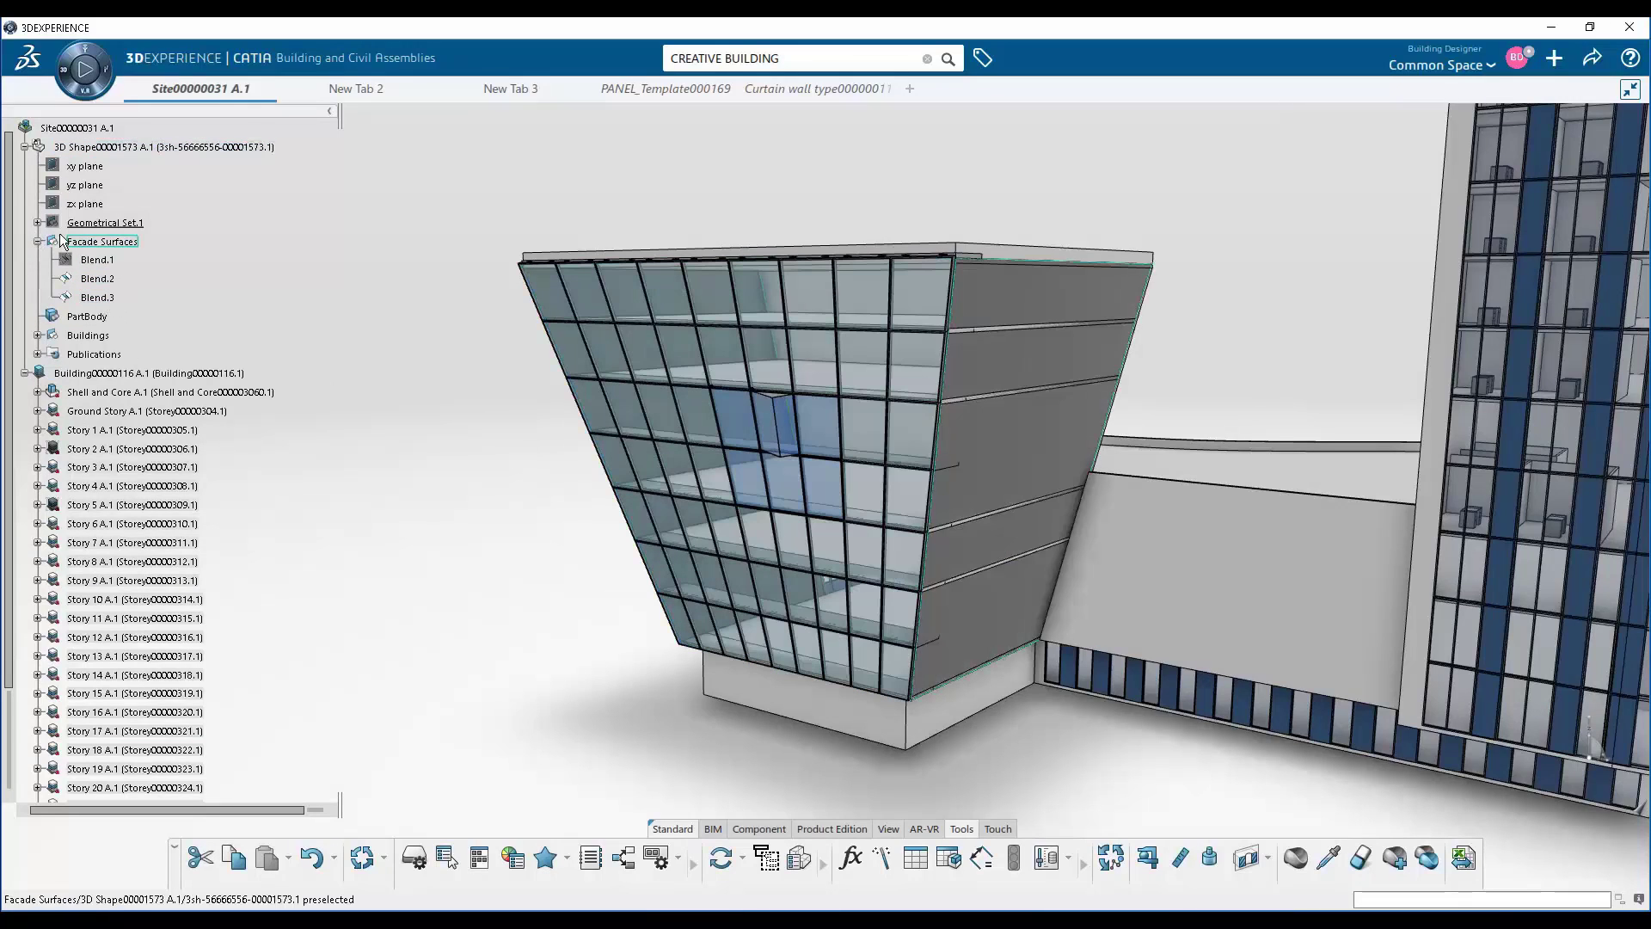
Insert XGG Curtain Wall Template to use A.1 on facade surface Blend.2 with Repeat enabled
click(1006, 380)
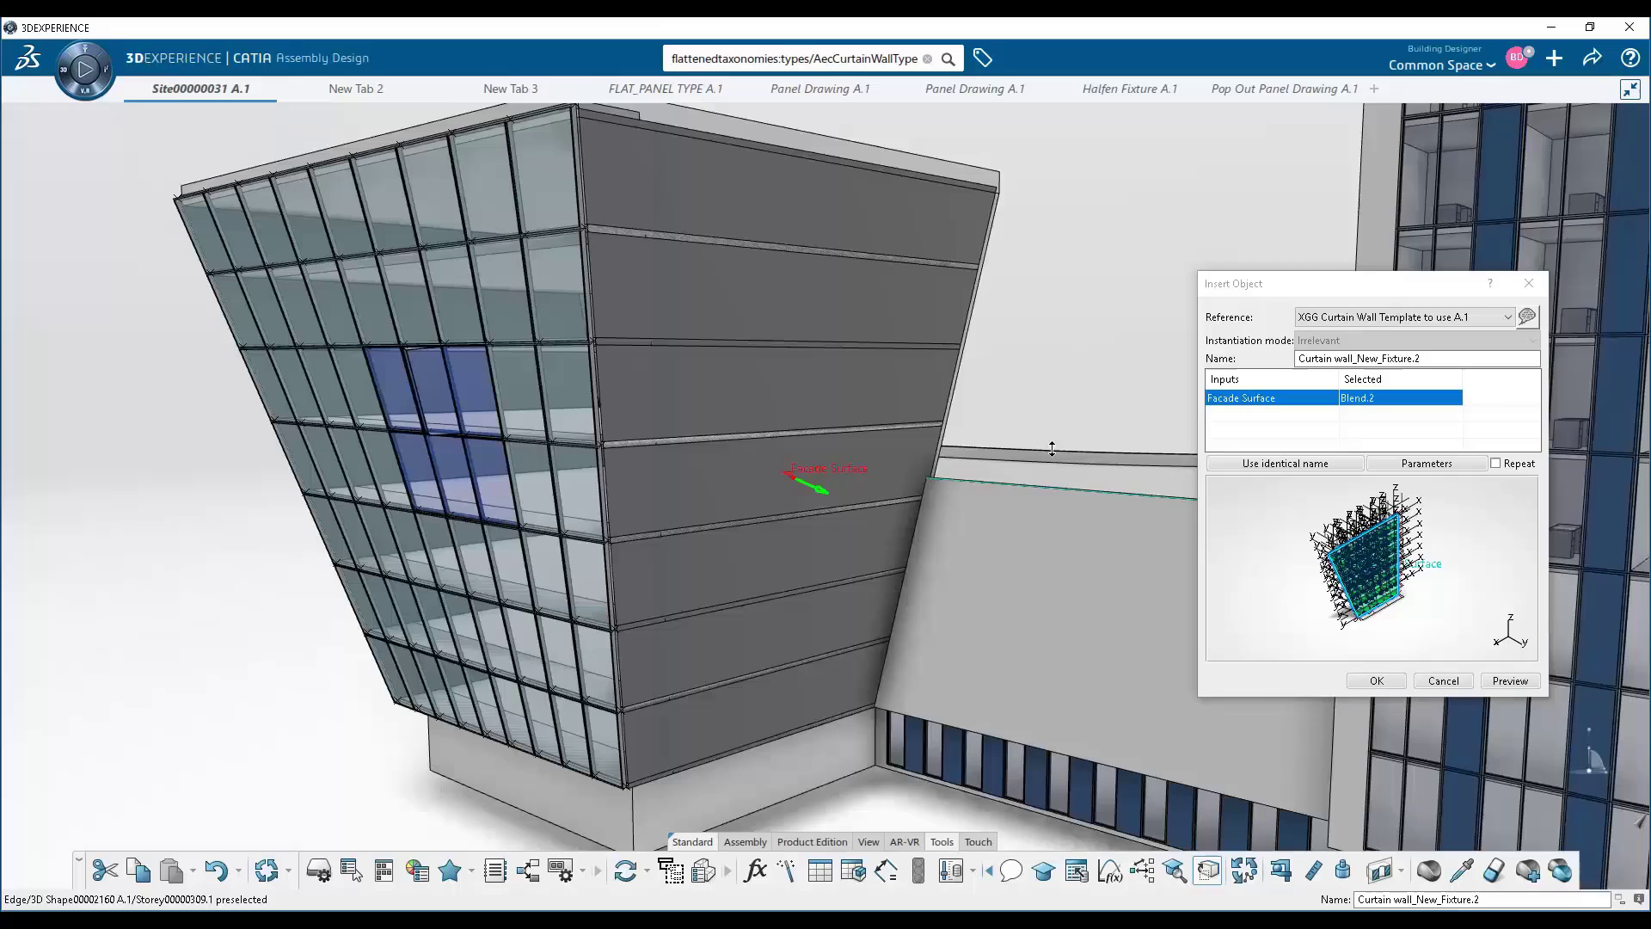
click(1466, 465)
click(1244, 531)
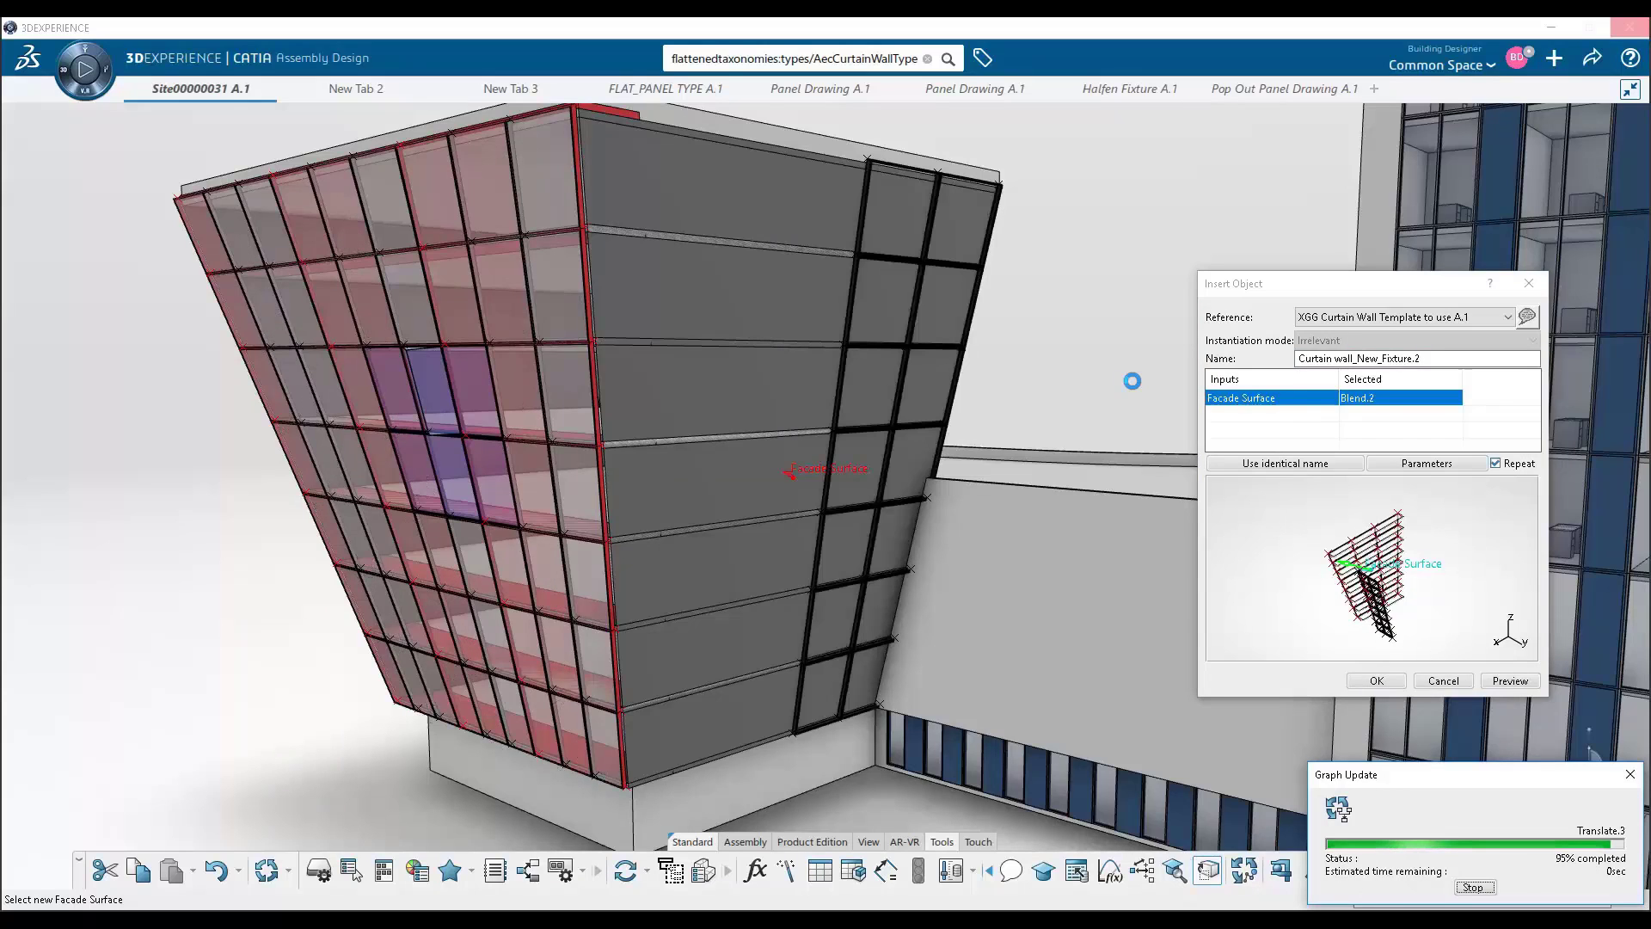
Insert the same curtain wall template on facade surface Blend.3 with Repeat turned off
middle_drag(533, 490, 1276, 519)
click(696, 477)
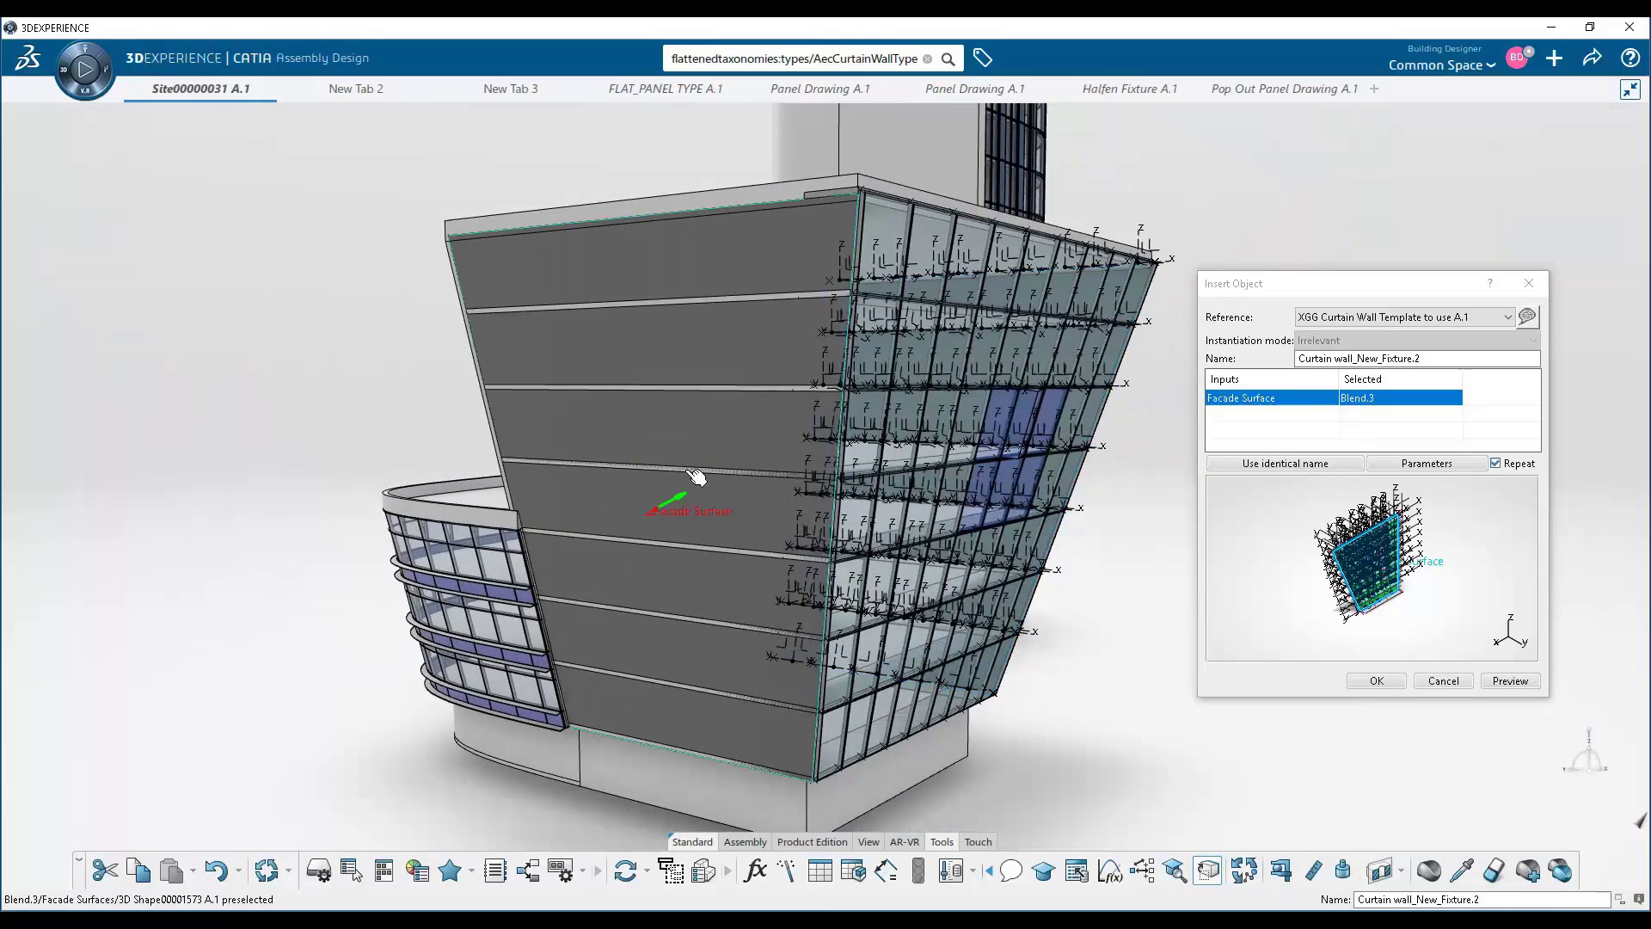
click(1495, 463)
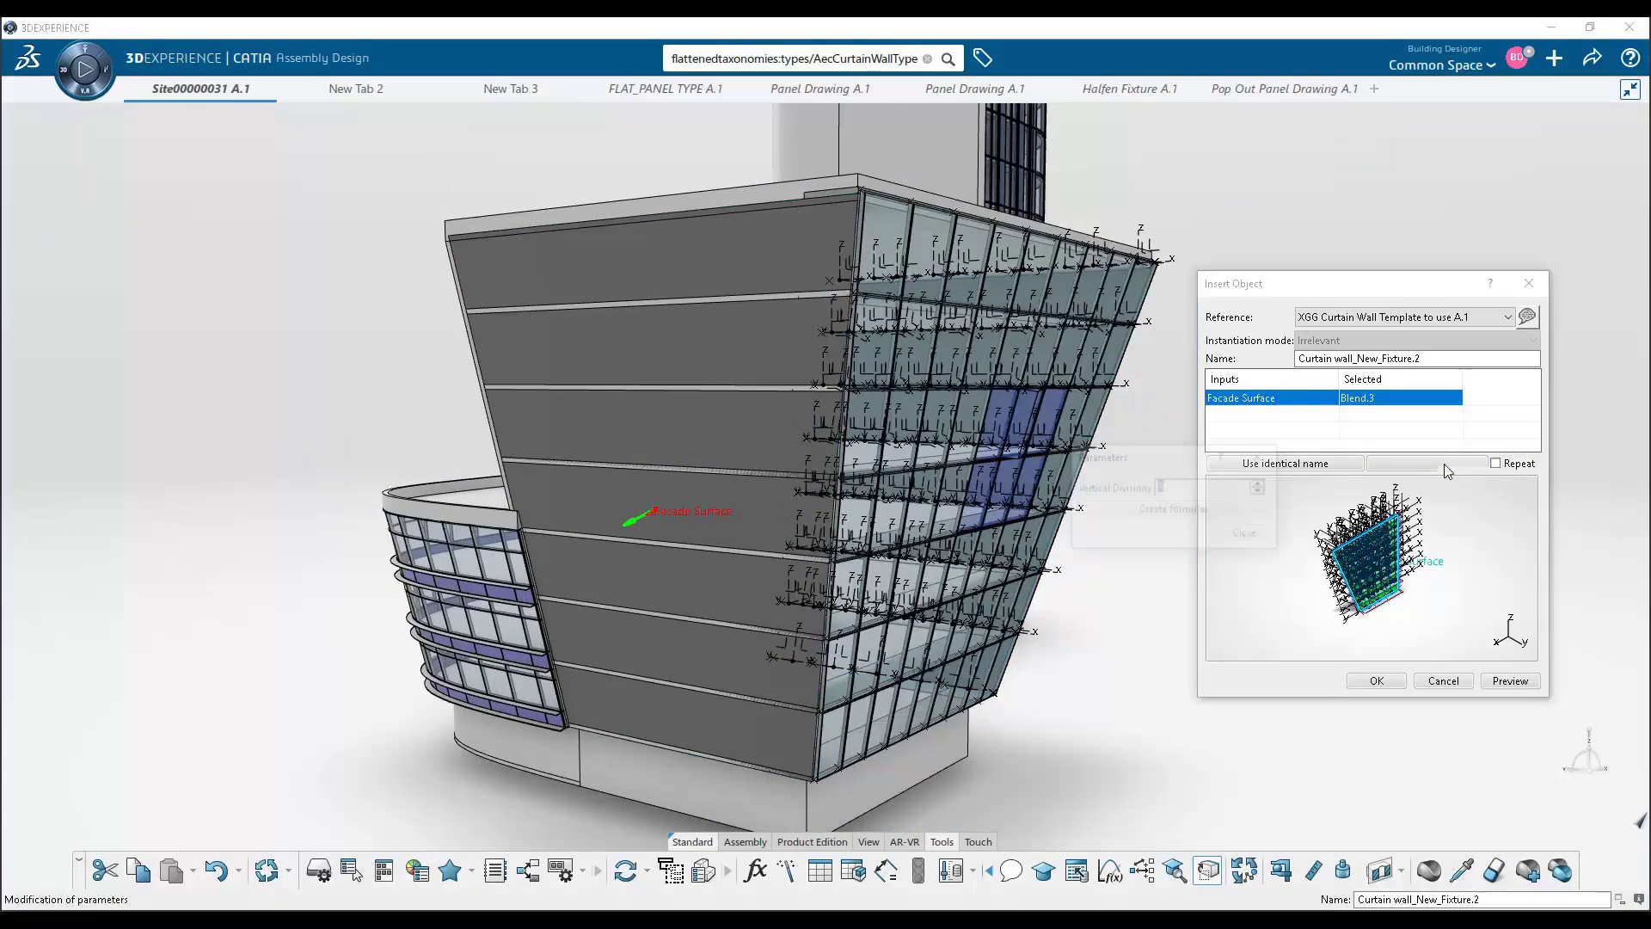
click(1244, 539)
click(1376, 680)
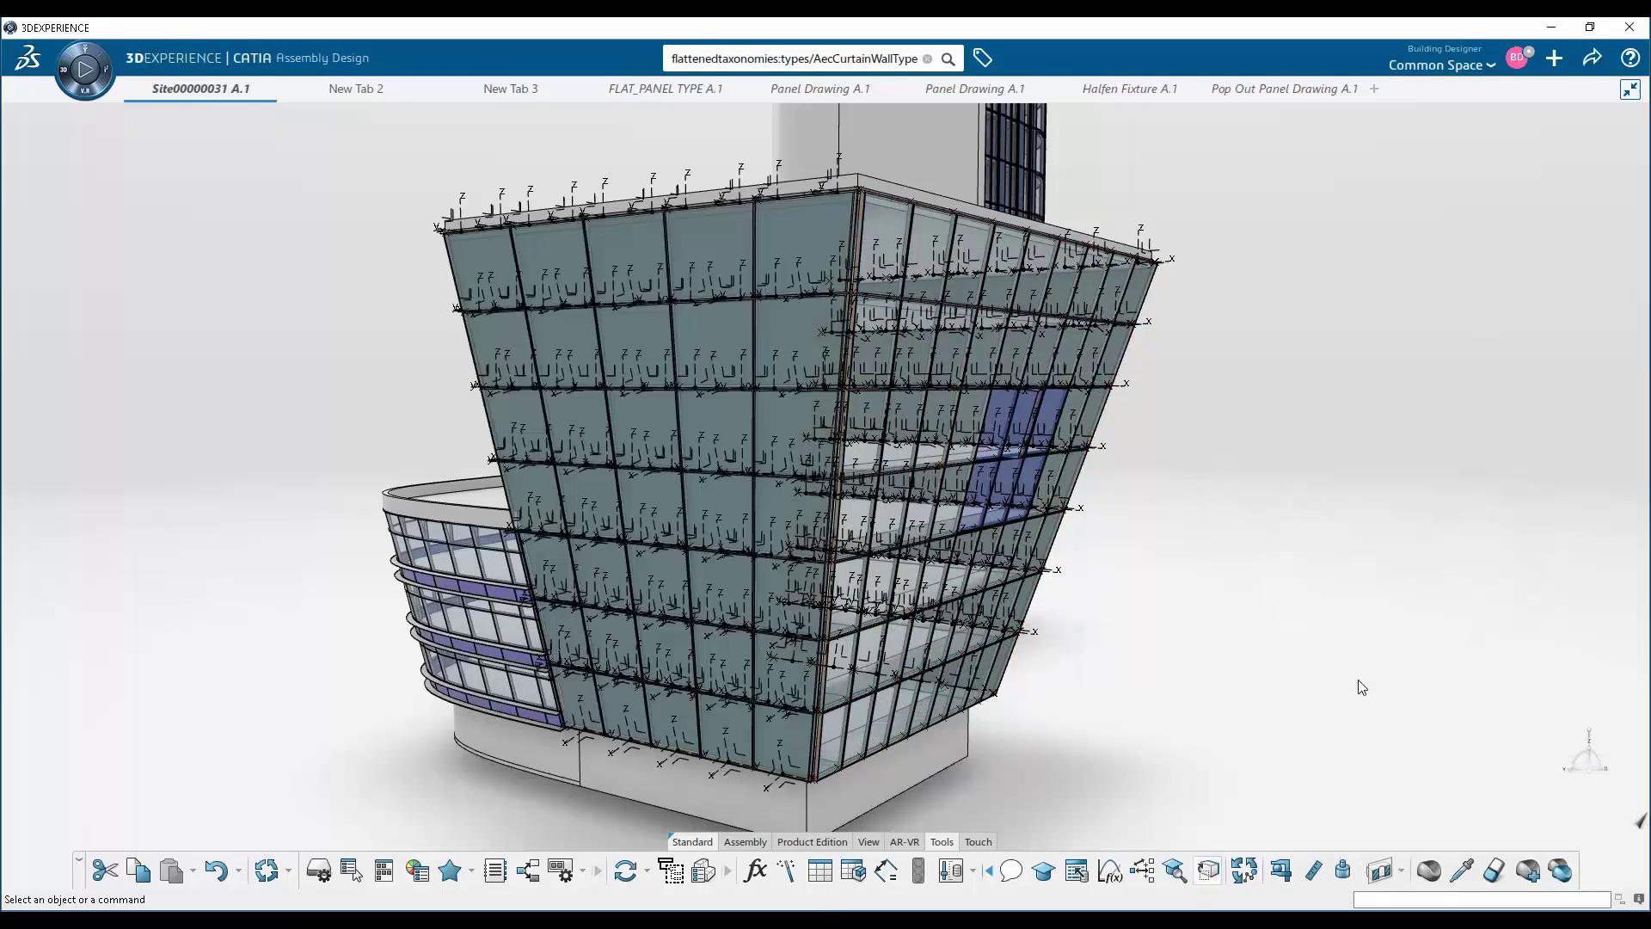
Hide the Facade Surfaces set and collapse the site's 3D Shape in the model structure
key(F3)
key(space)
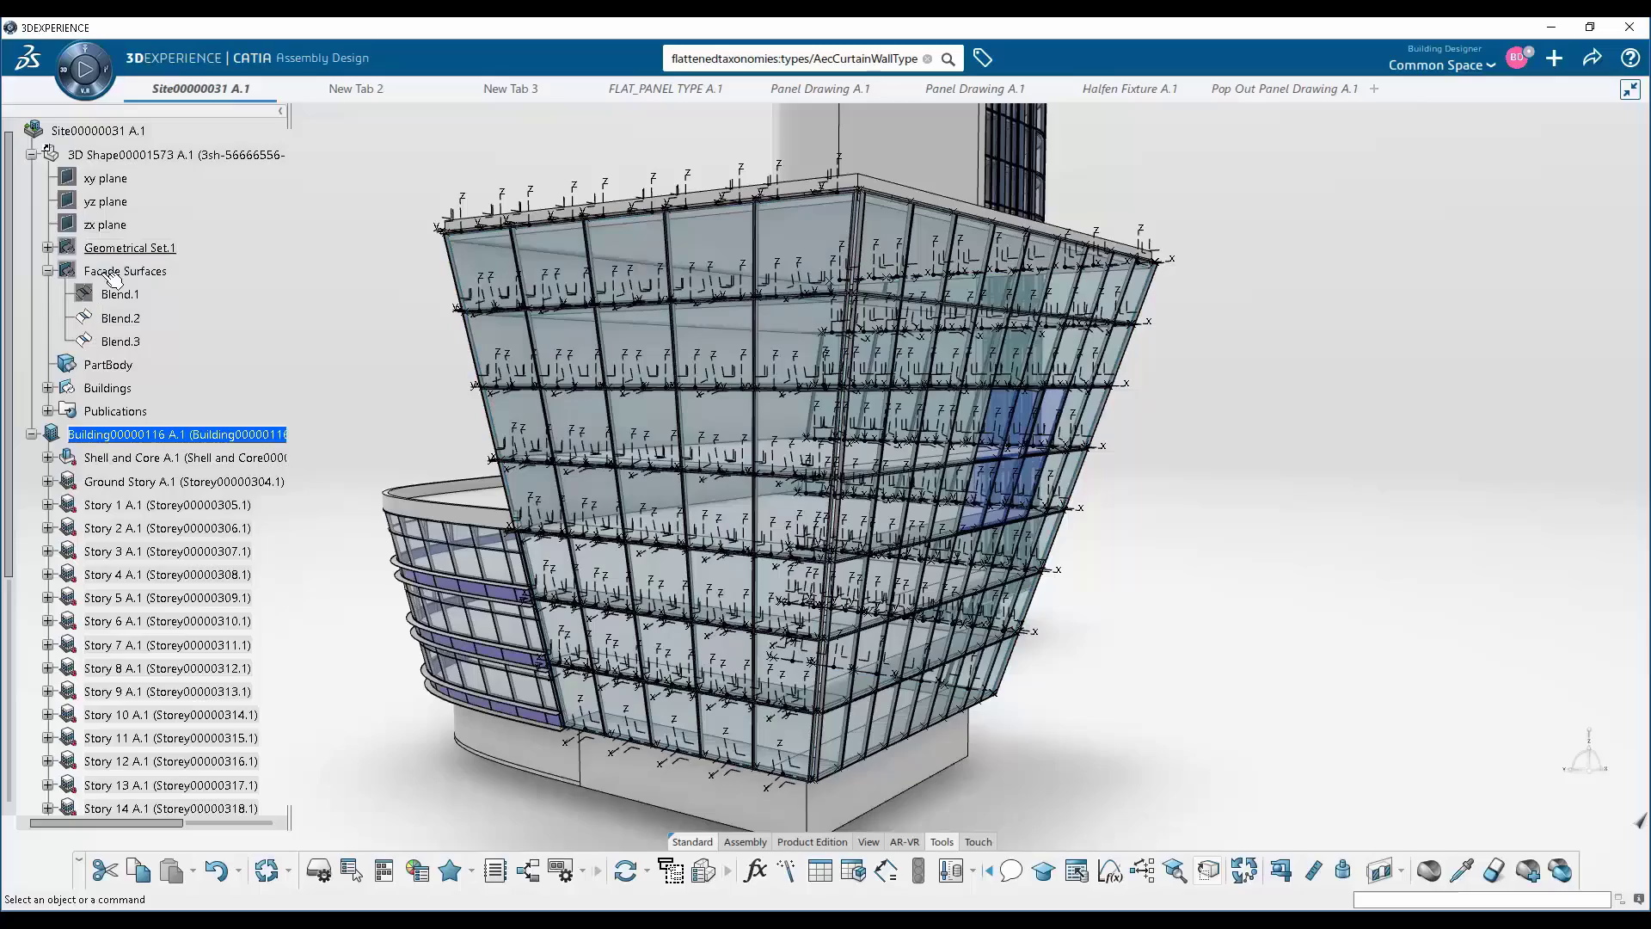
click(31, 155)
scroll(31, 178, down, 5)
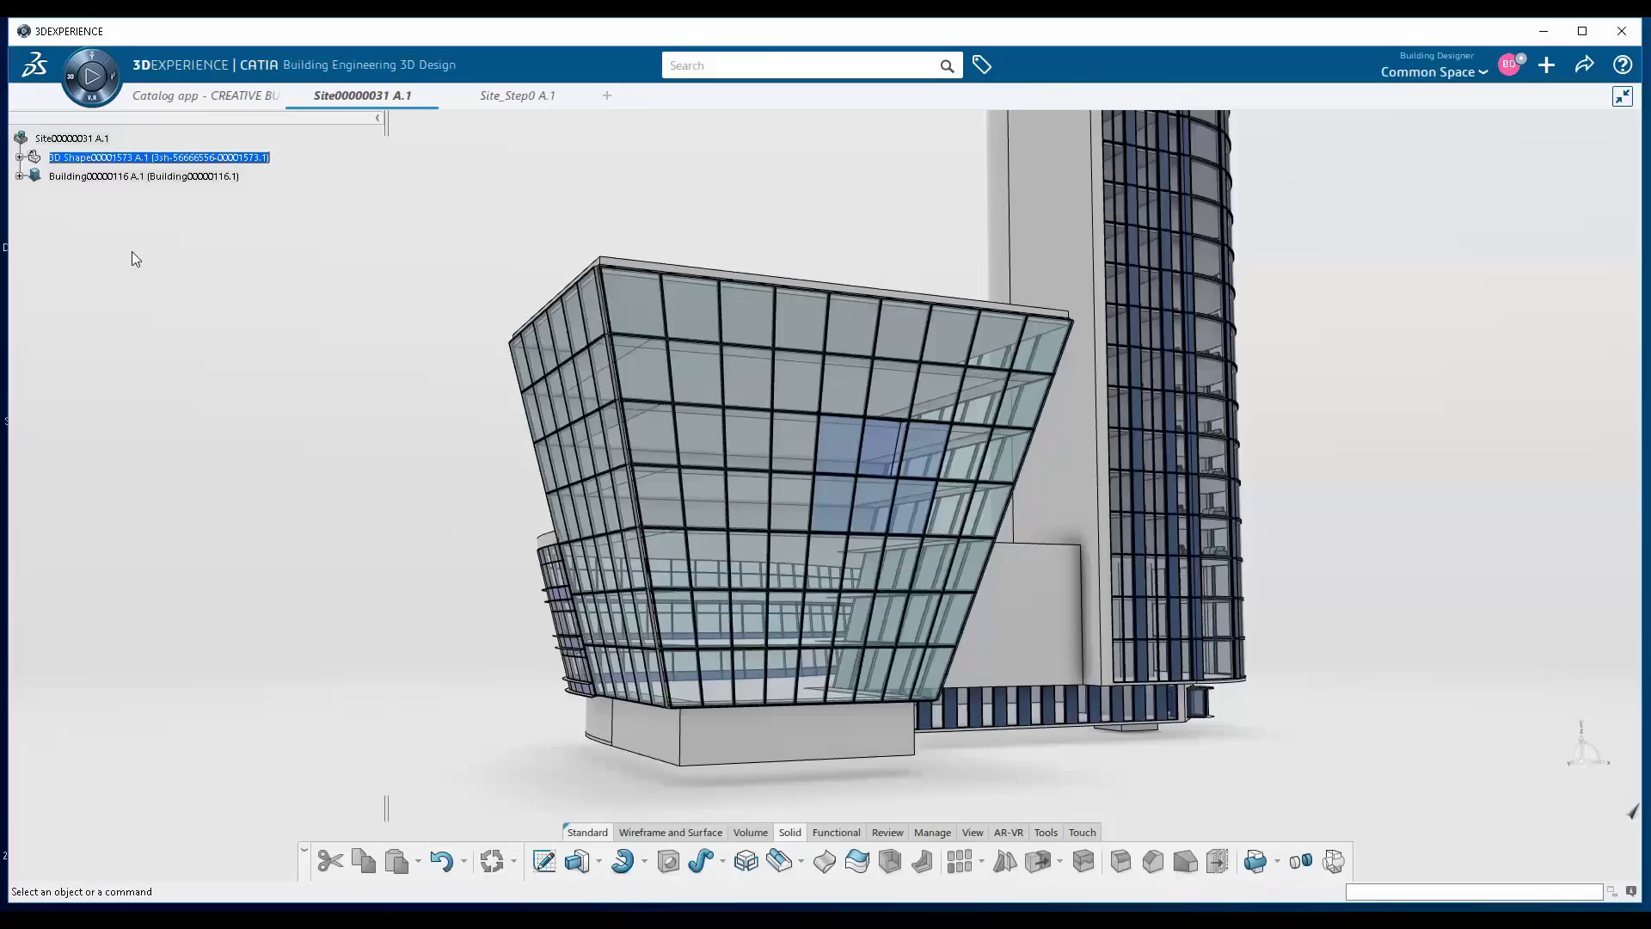
middle_drag(131, 259, 120, 331)
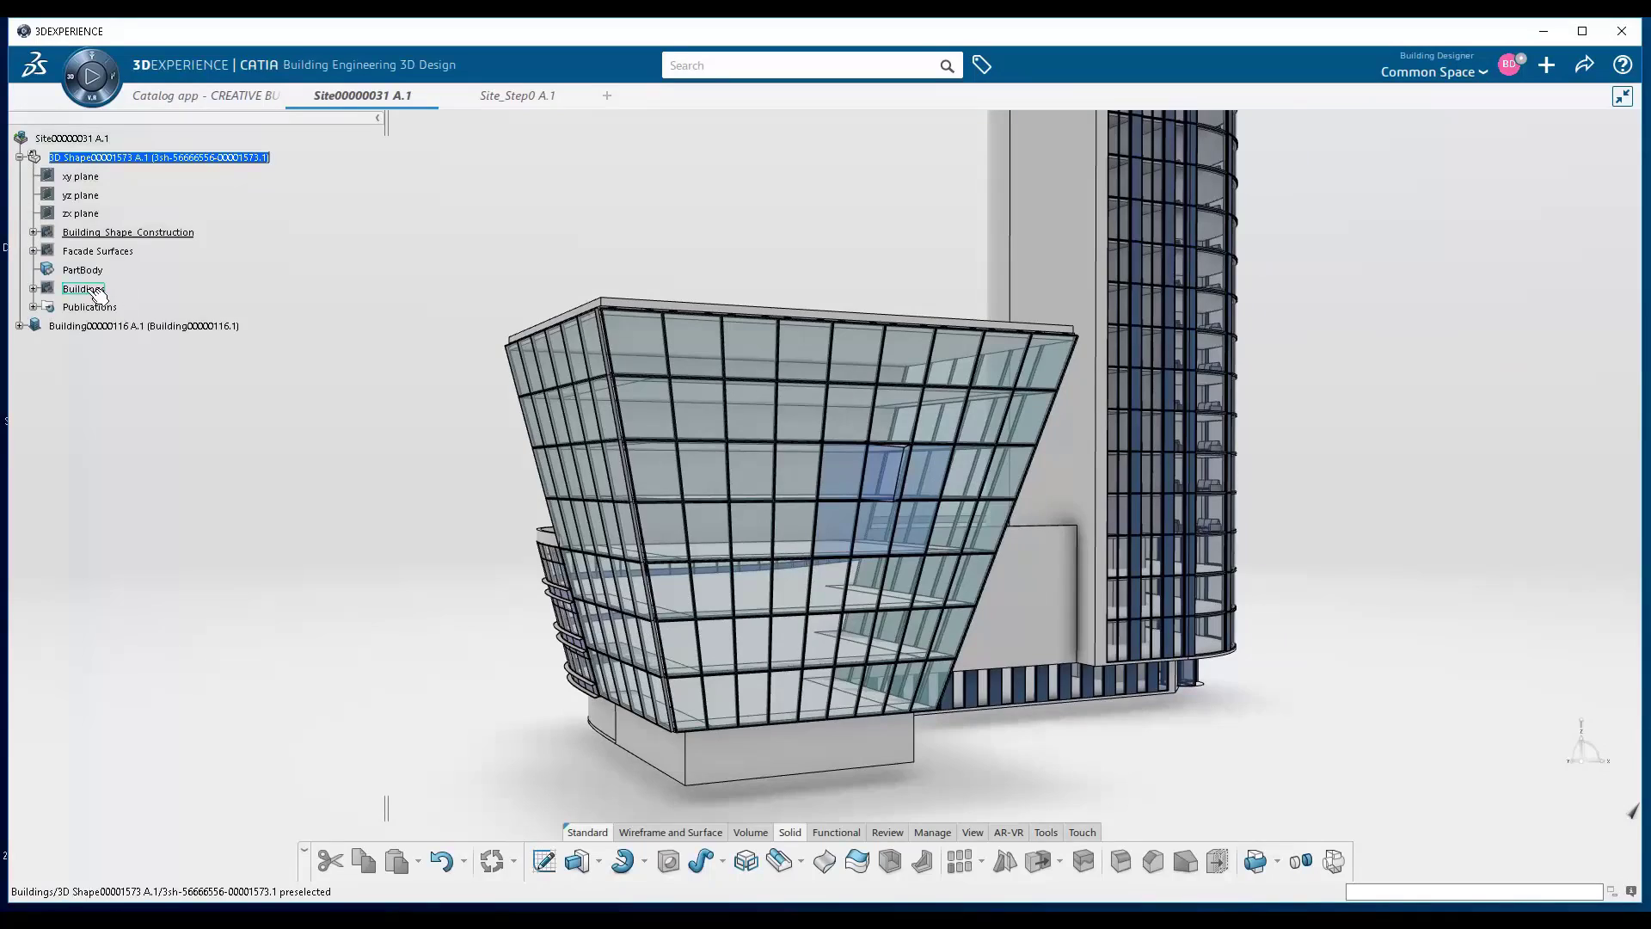
Change the angle of the construction line that inclines the block's facade to about 257 degrees, keeping its Up-to limit at 2nd_Roof_Plane
middle_drag(283, 404, 1013, 450)
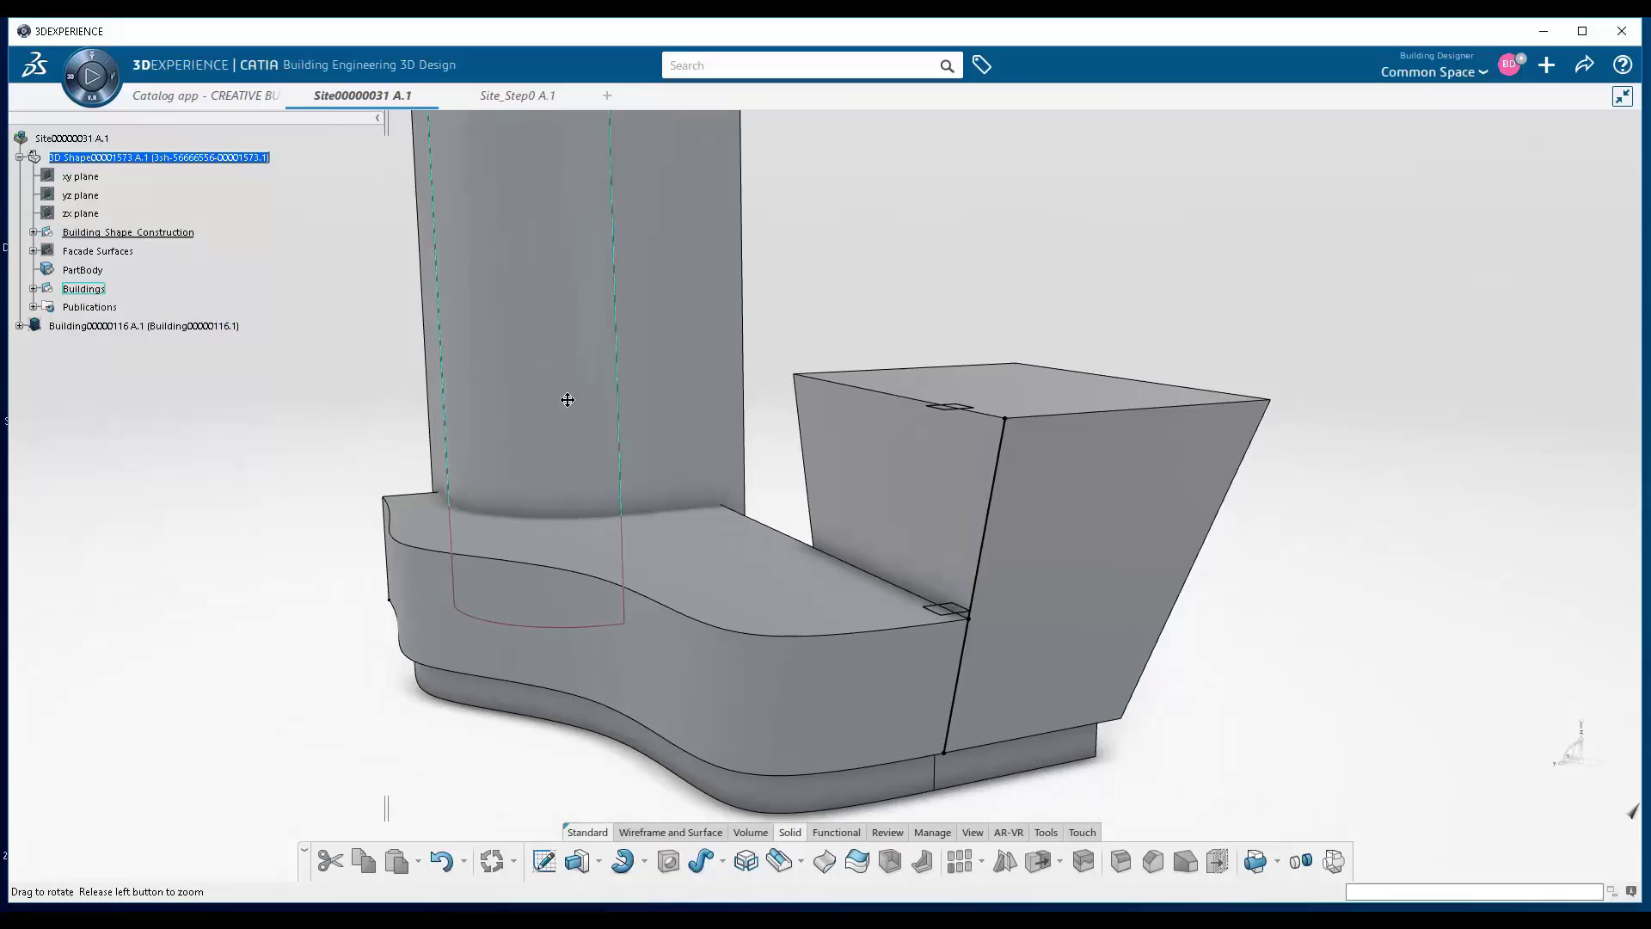
double_click(918, 602)
middle_drag(856, 650, 988, 516)
drag(1098, 524, 1075, 513)
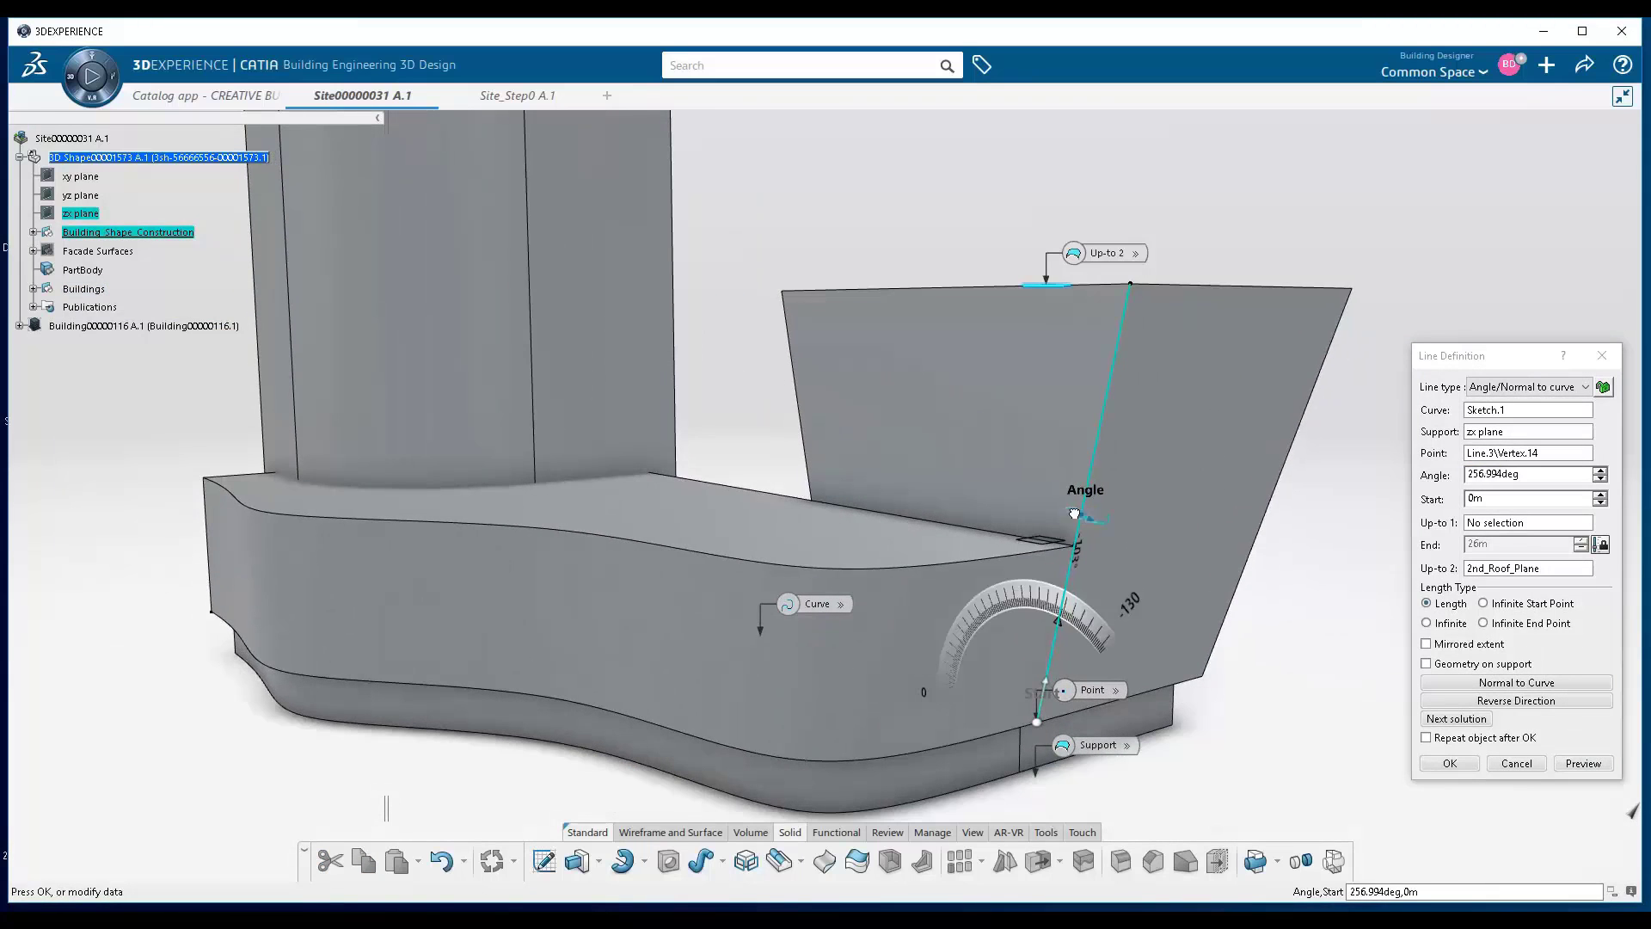
click(1450, 763)
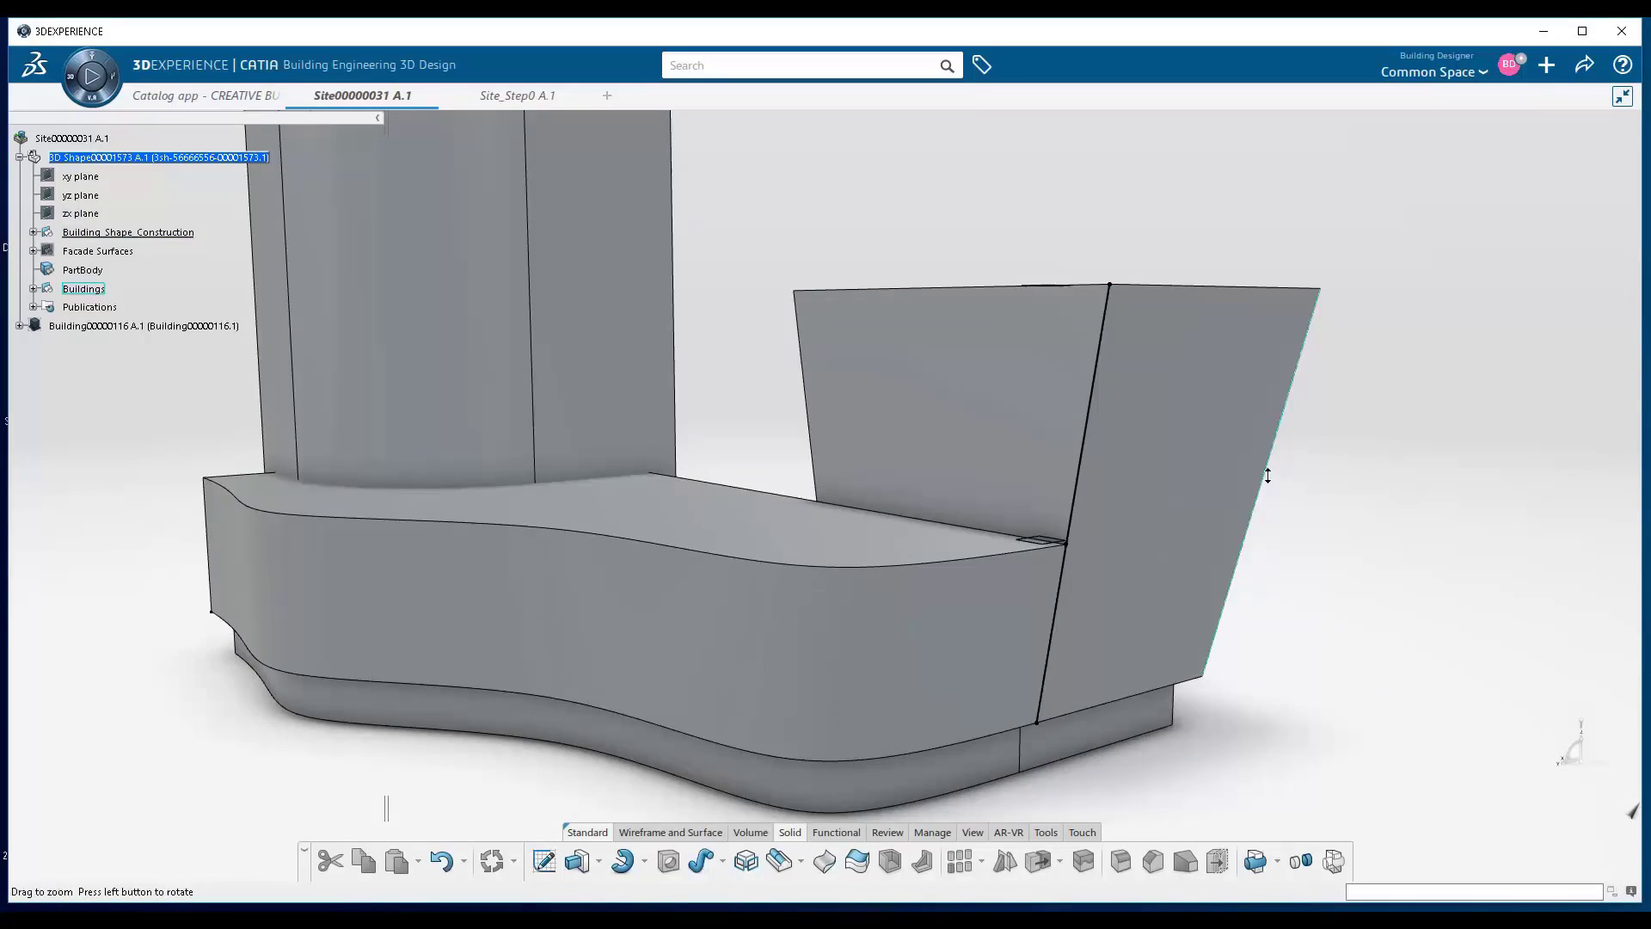
Show the building with its curtain walls again and hide the Building_Shape_Construction and Buildings sets
middle_drag(1032, 559, 585, 567)
click(191, 329)
key(space)
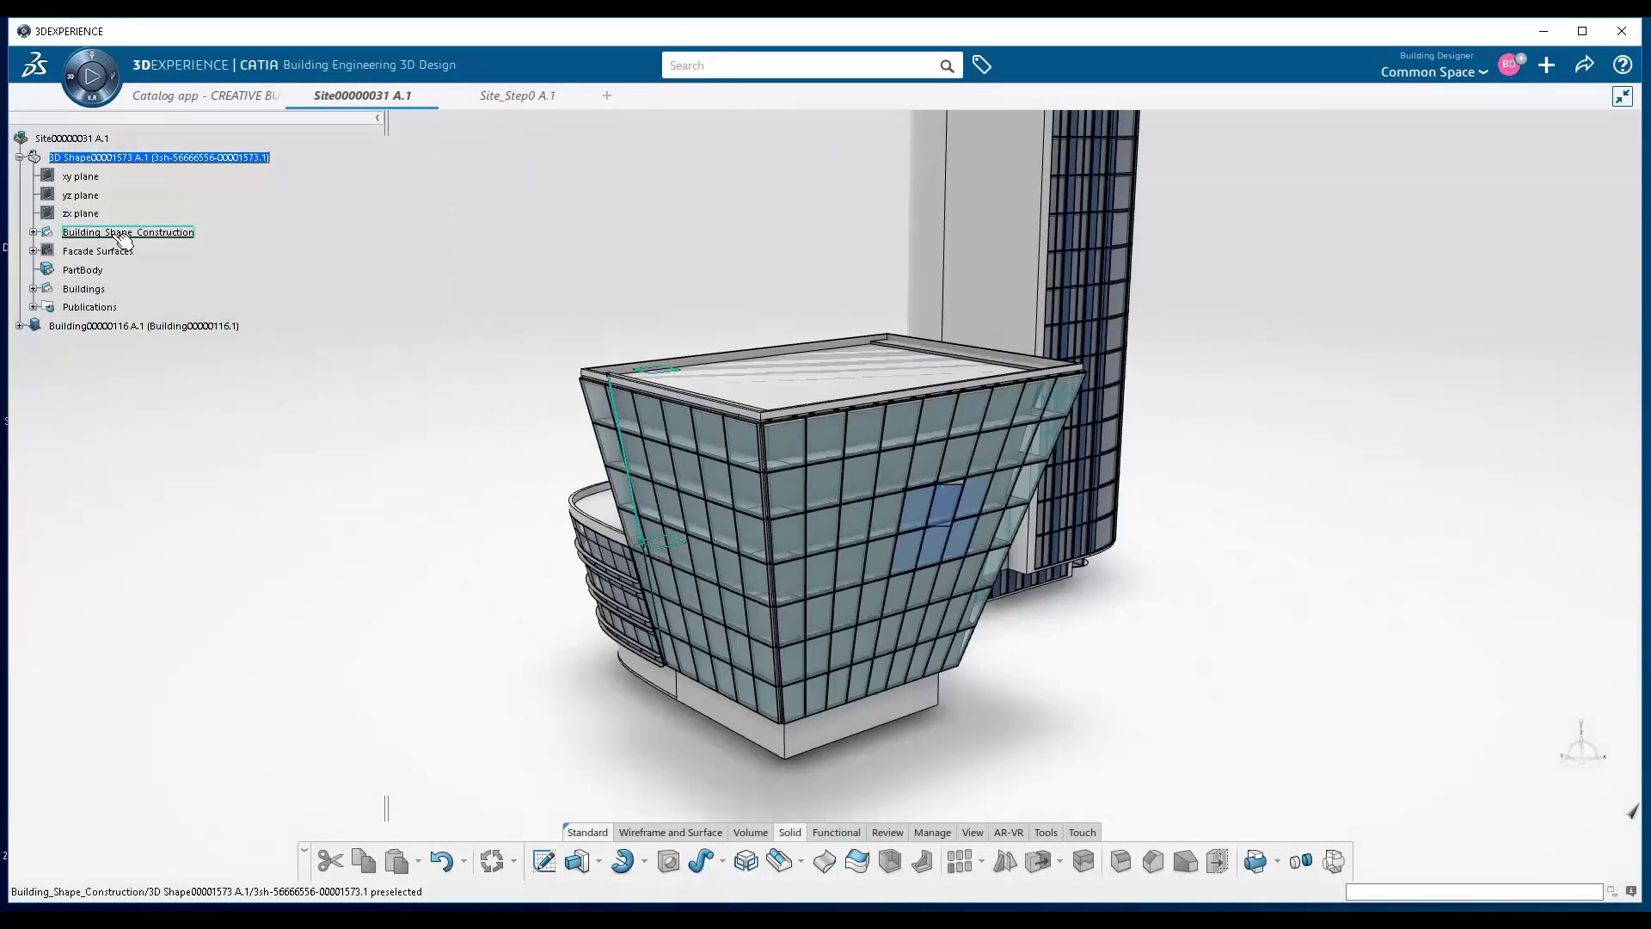
middle_drag(1118, 499, 688, 479)
click(366, 503)
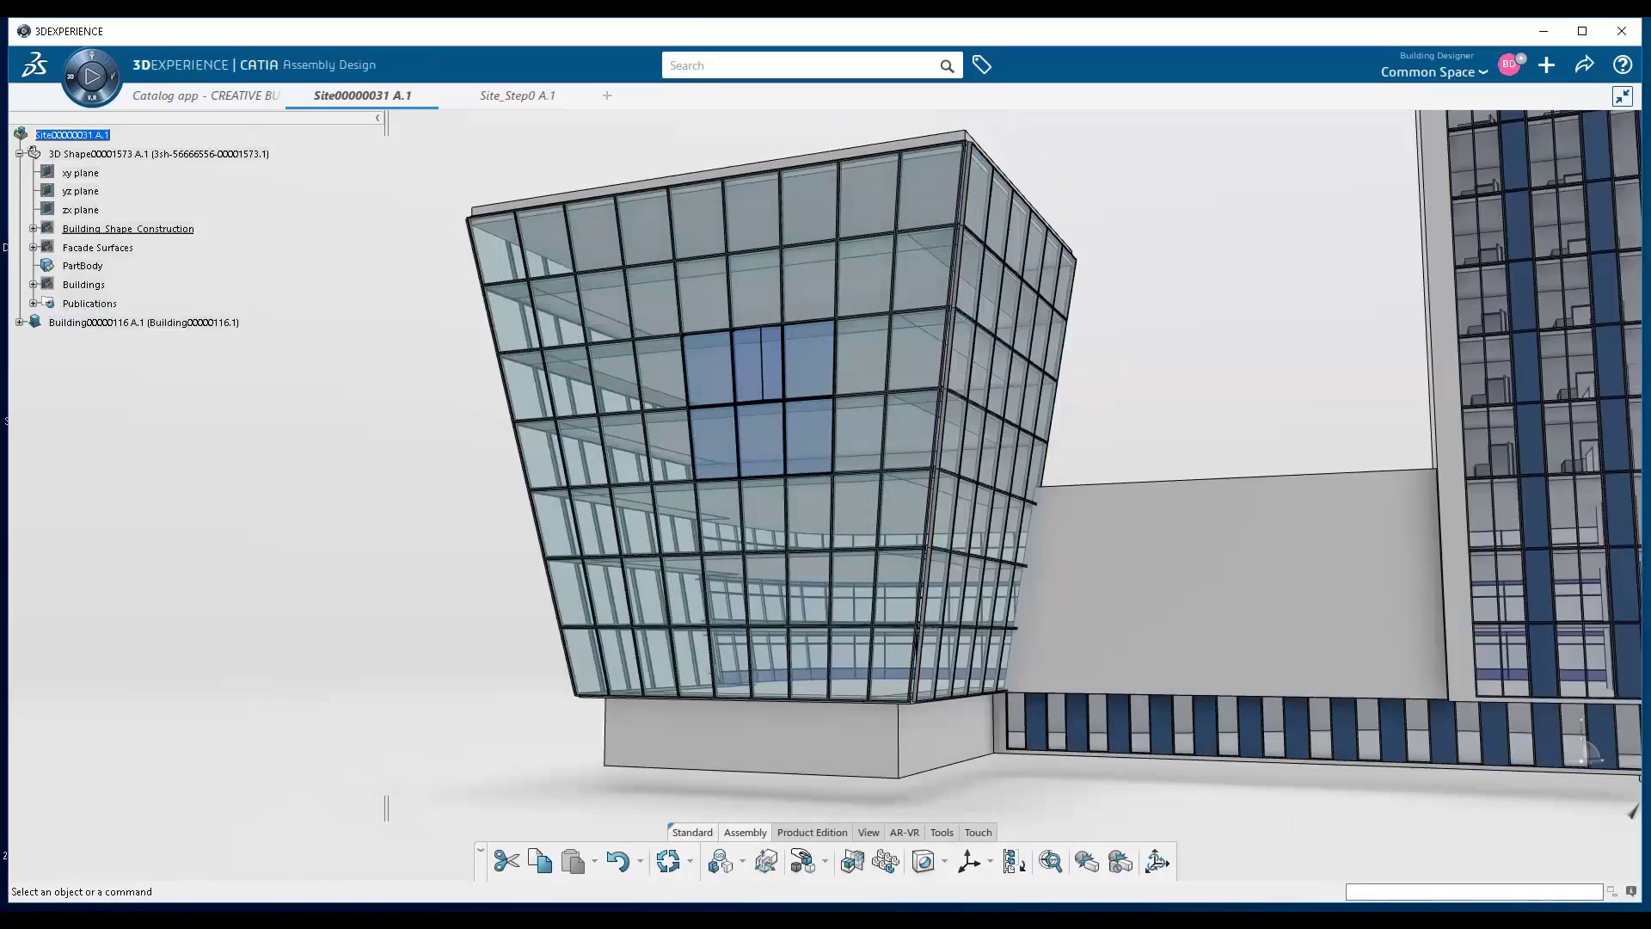
Open the Panel Drawing of FLAT_PANEL TYPE.34 in the building's first Curtain wall_New_Fixture, and collapse that curtain wall in the model structure
middle_drag(723, 633, 549, 593)
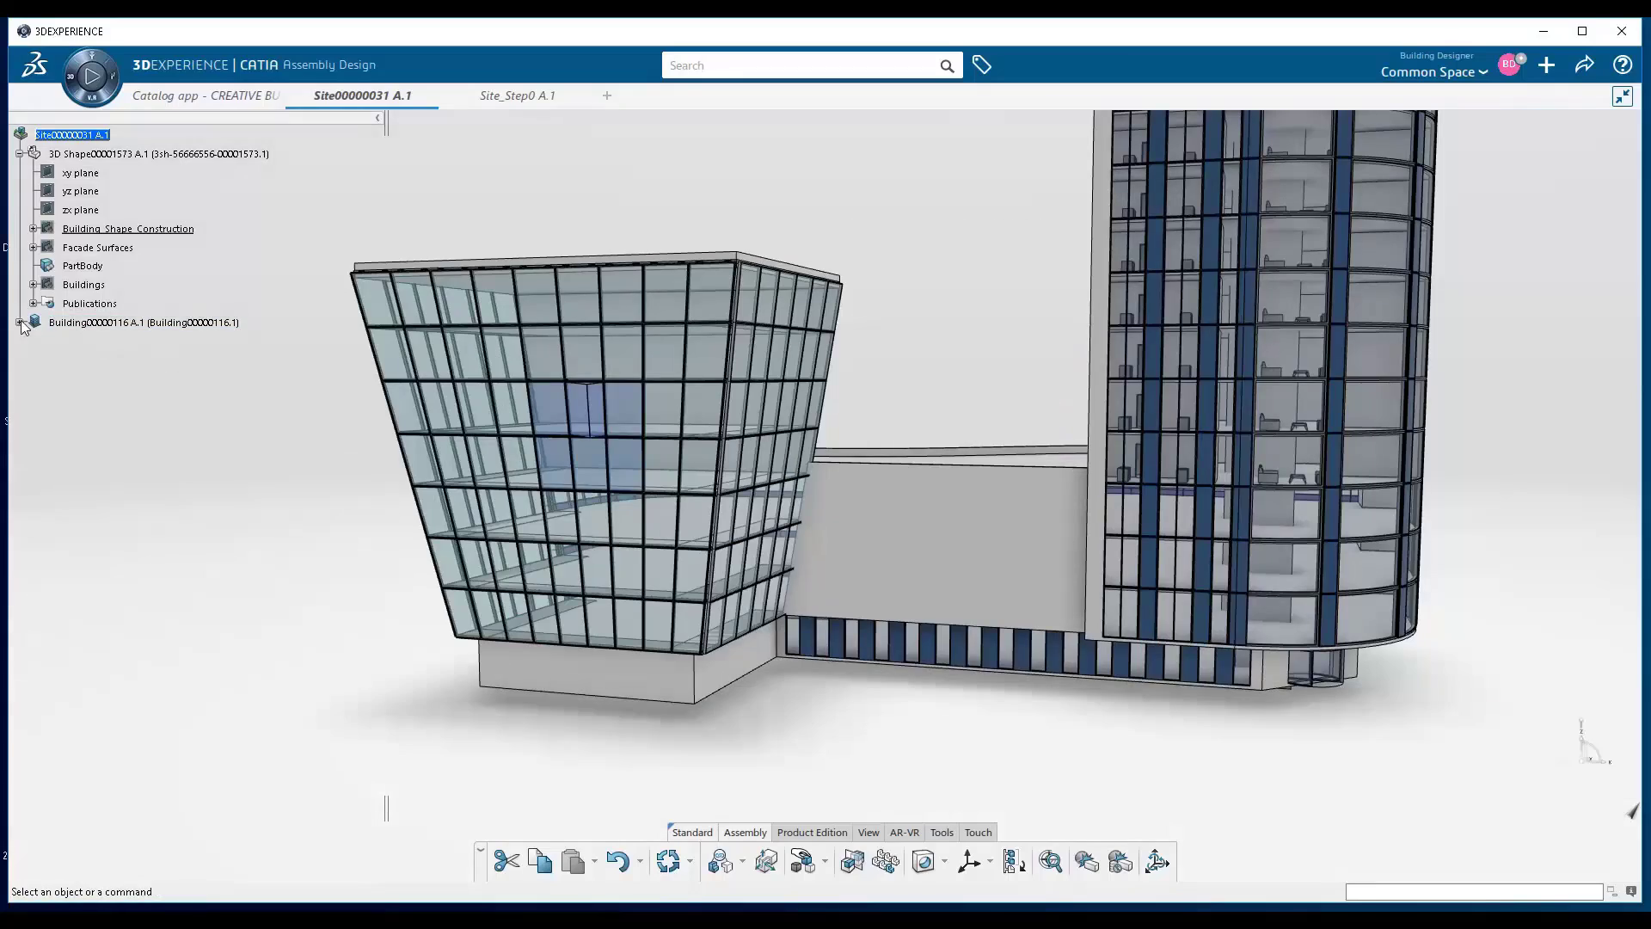
click(19, 322)
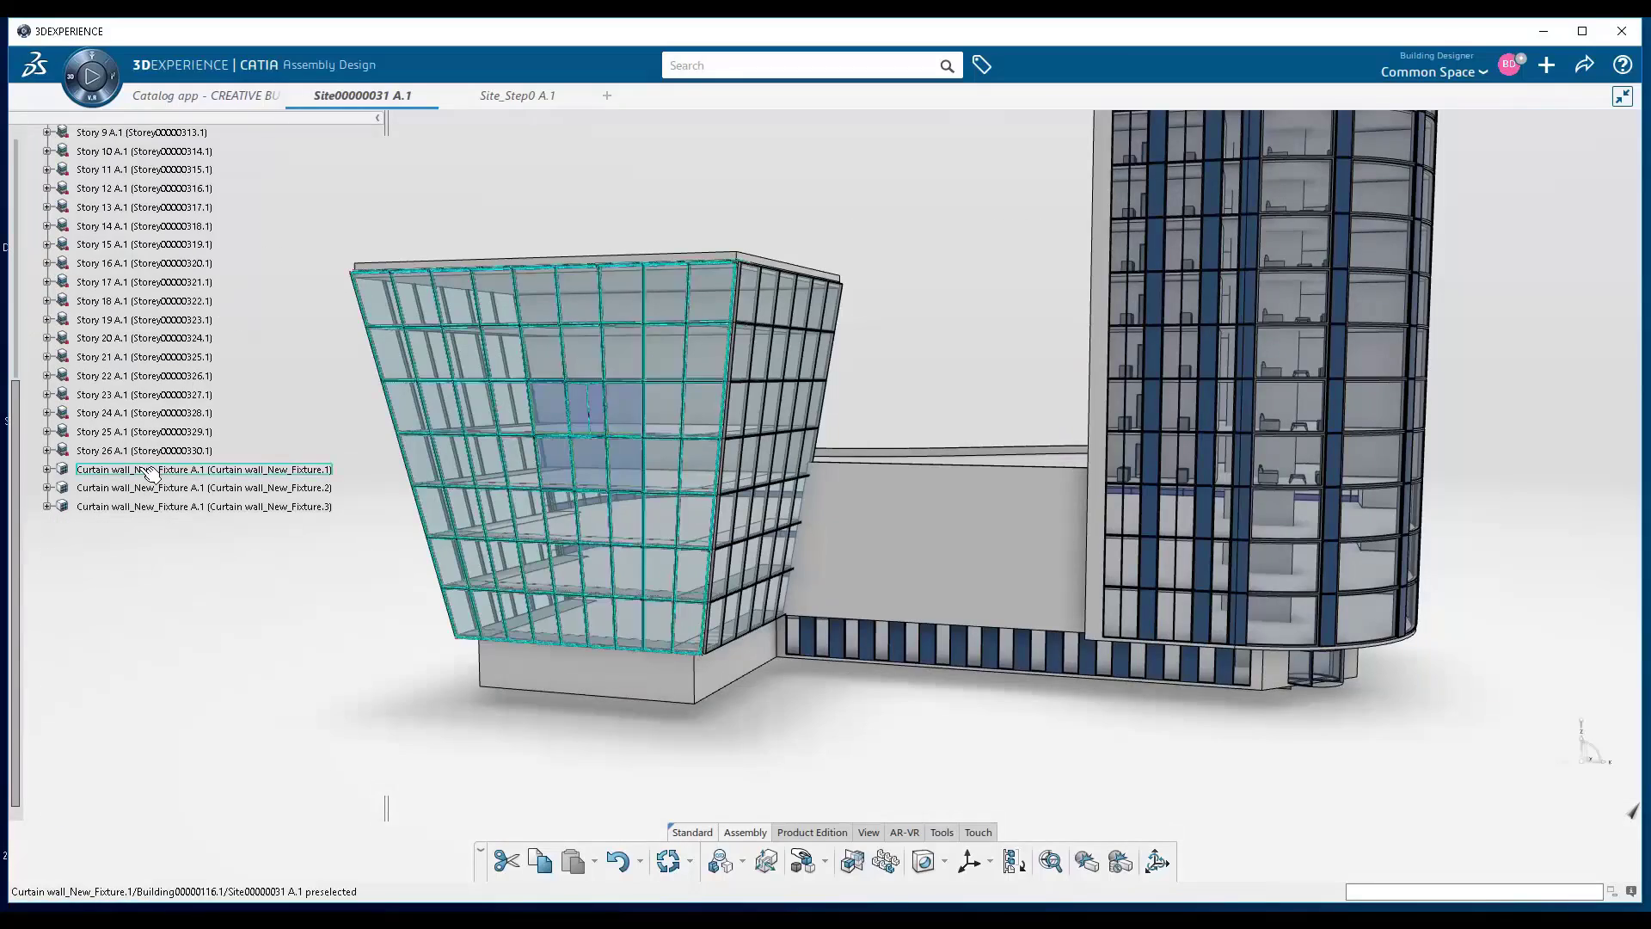
click(47, 472)
click(61, 442)
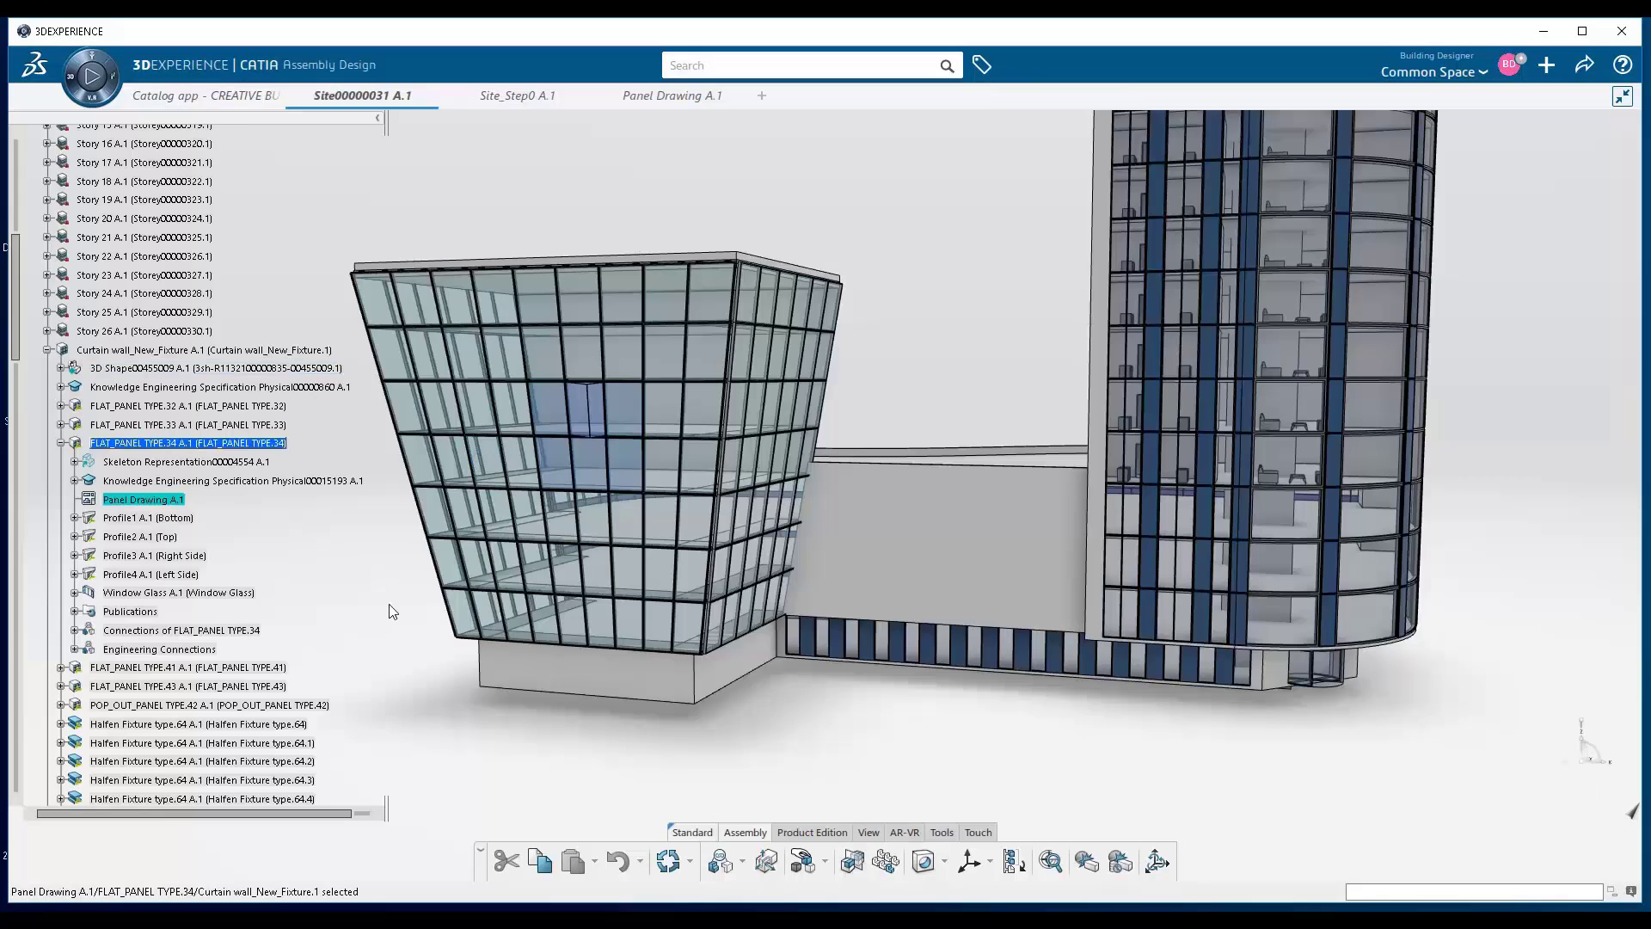
middle_drag(389, 604, 448, 550)
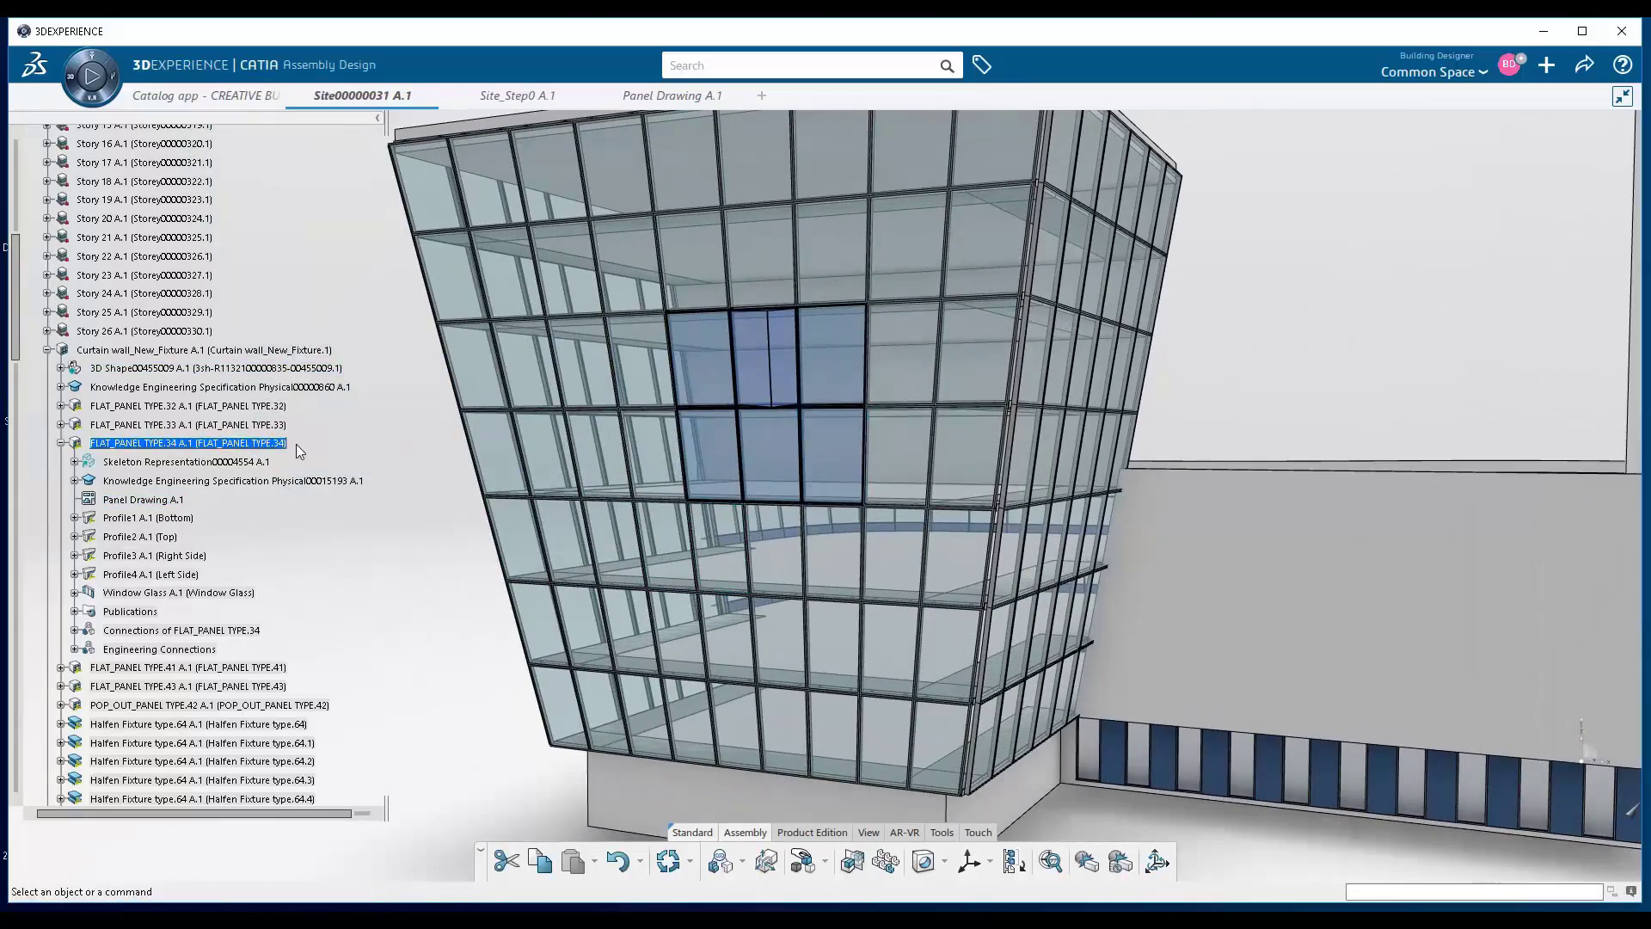
click(48, 350)
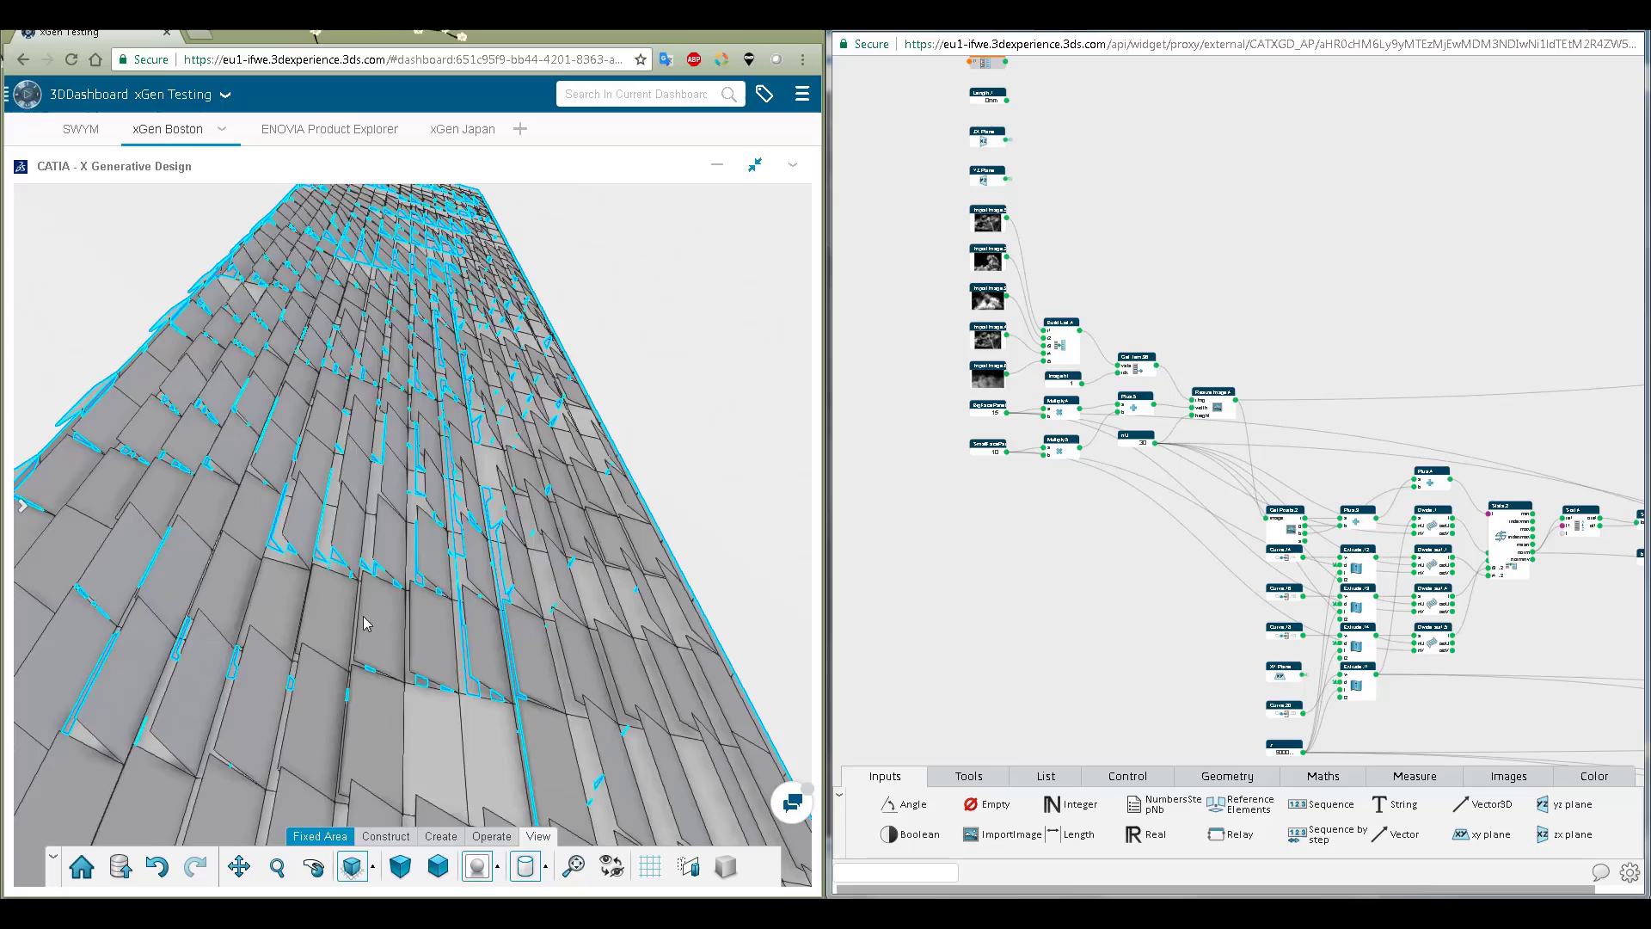
middle_drag(363, 624, 664, 714)
middle_drag(671, 424, 659, 476)
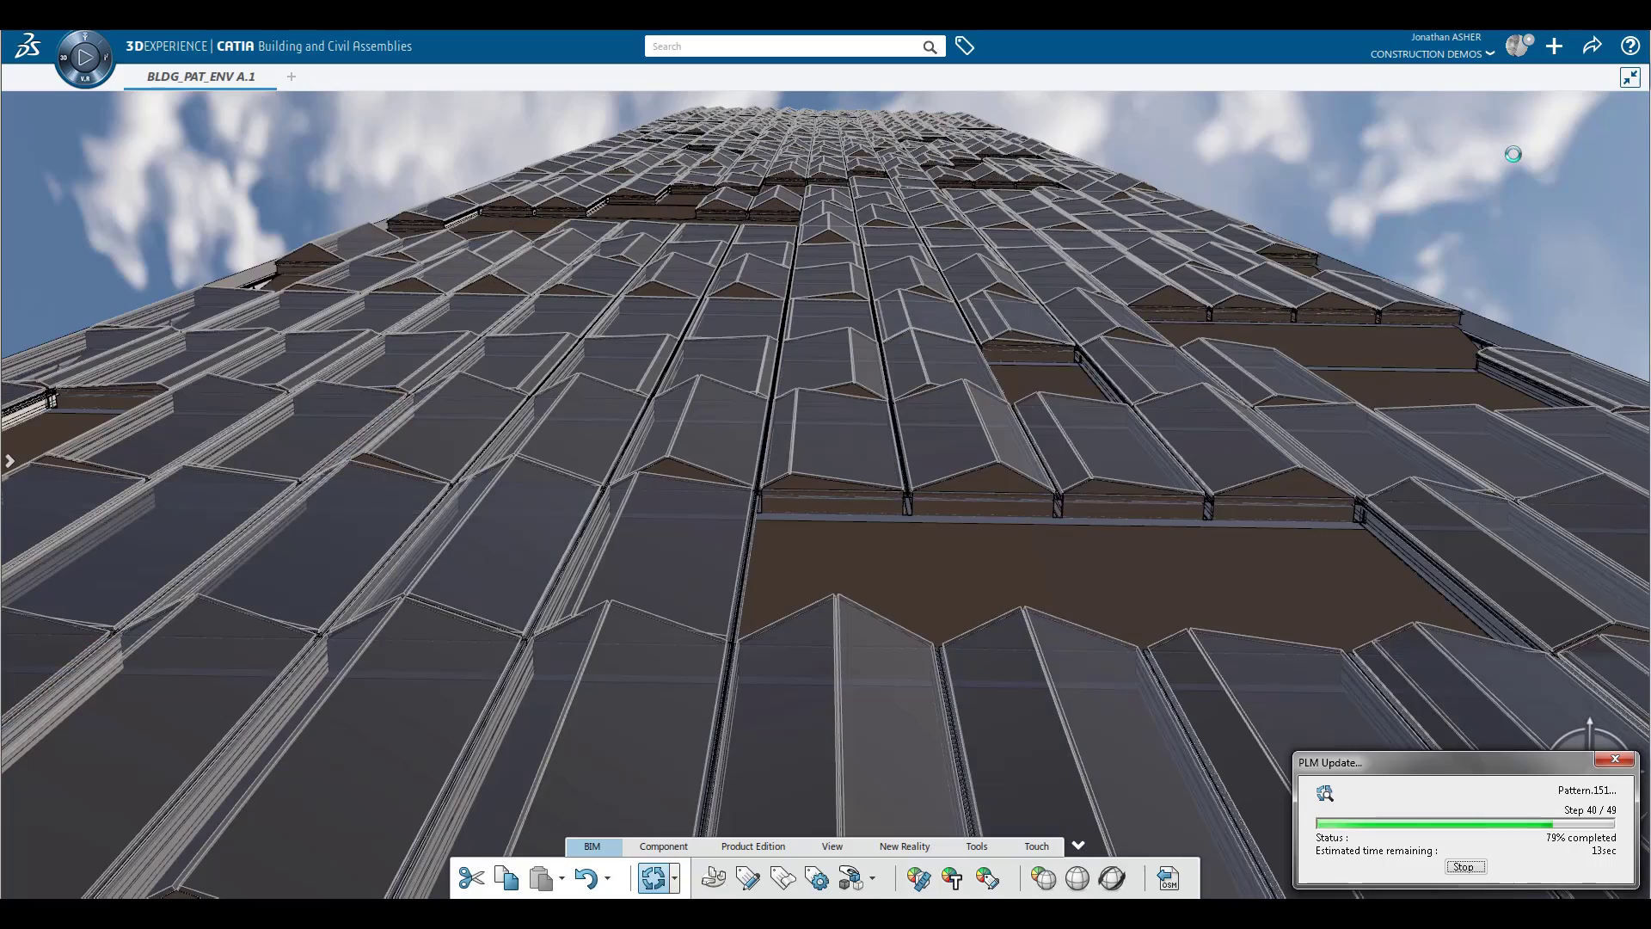
Set the BLDG_PAT_ENV tower view to perspective and examine the folded facade panels and their supporting profiles up close
middle_drag(1496, 166, 838, 851)
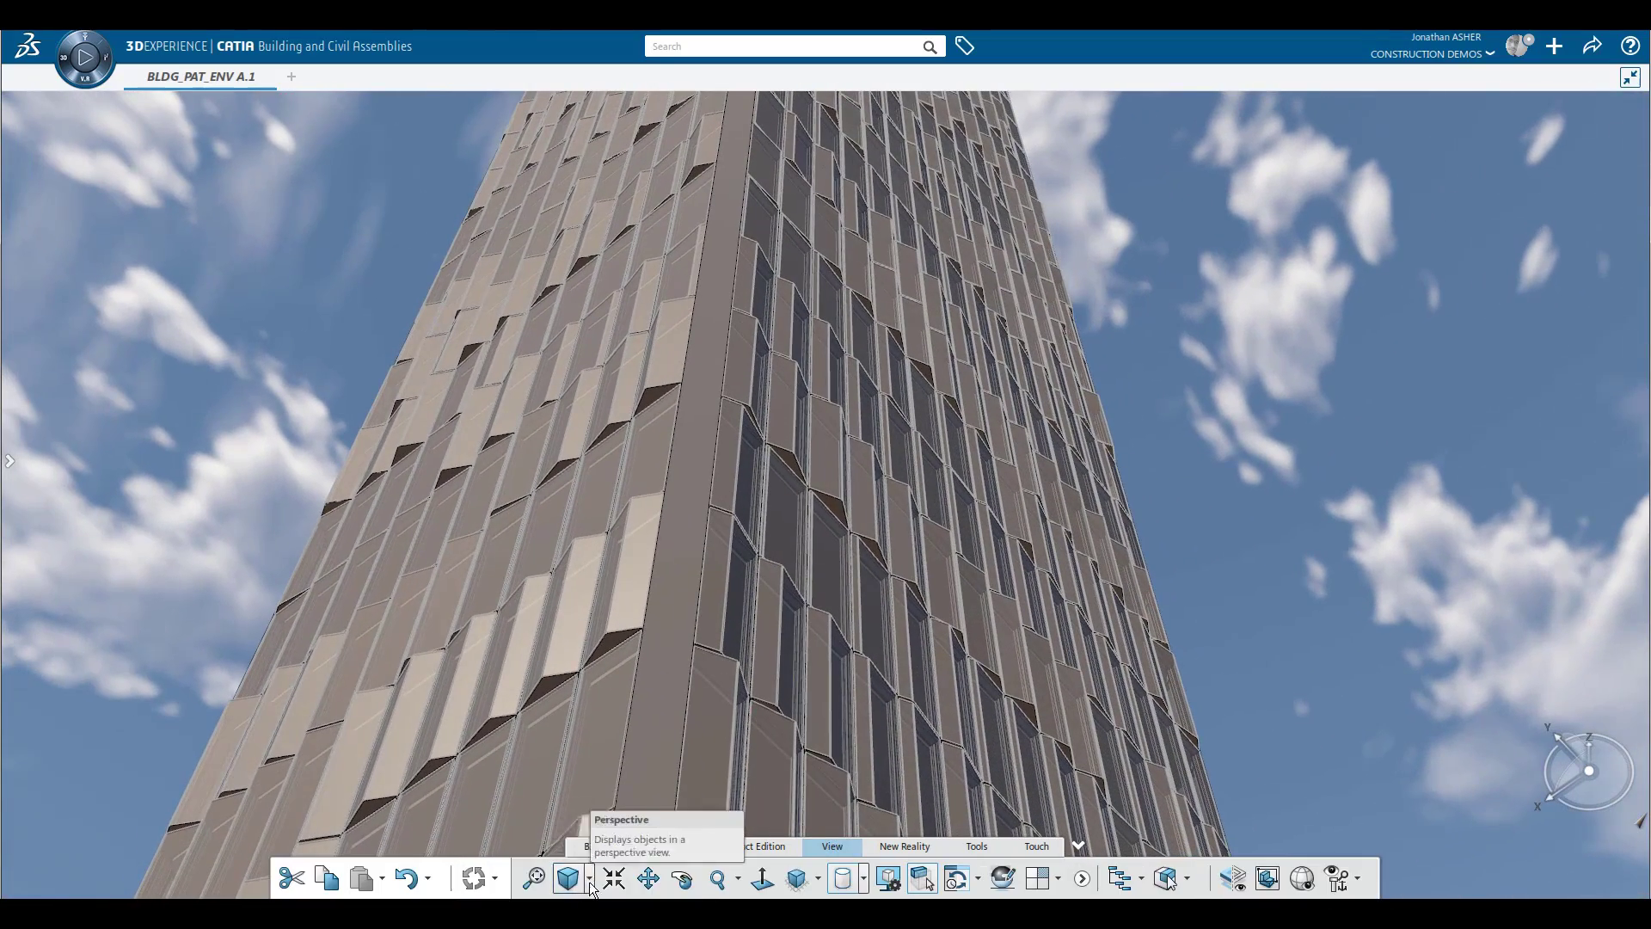
middle_drag(1098, 736, 1144, 662)
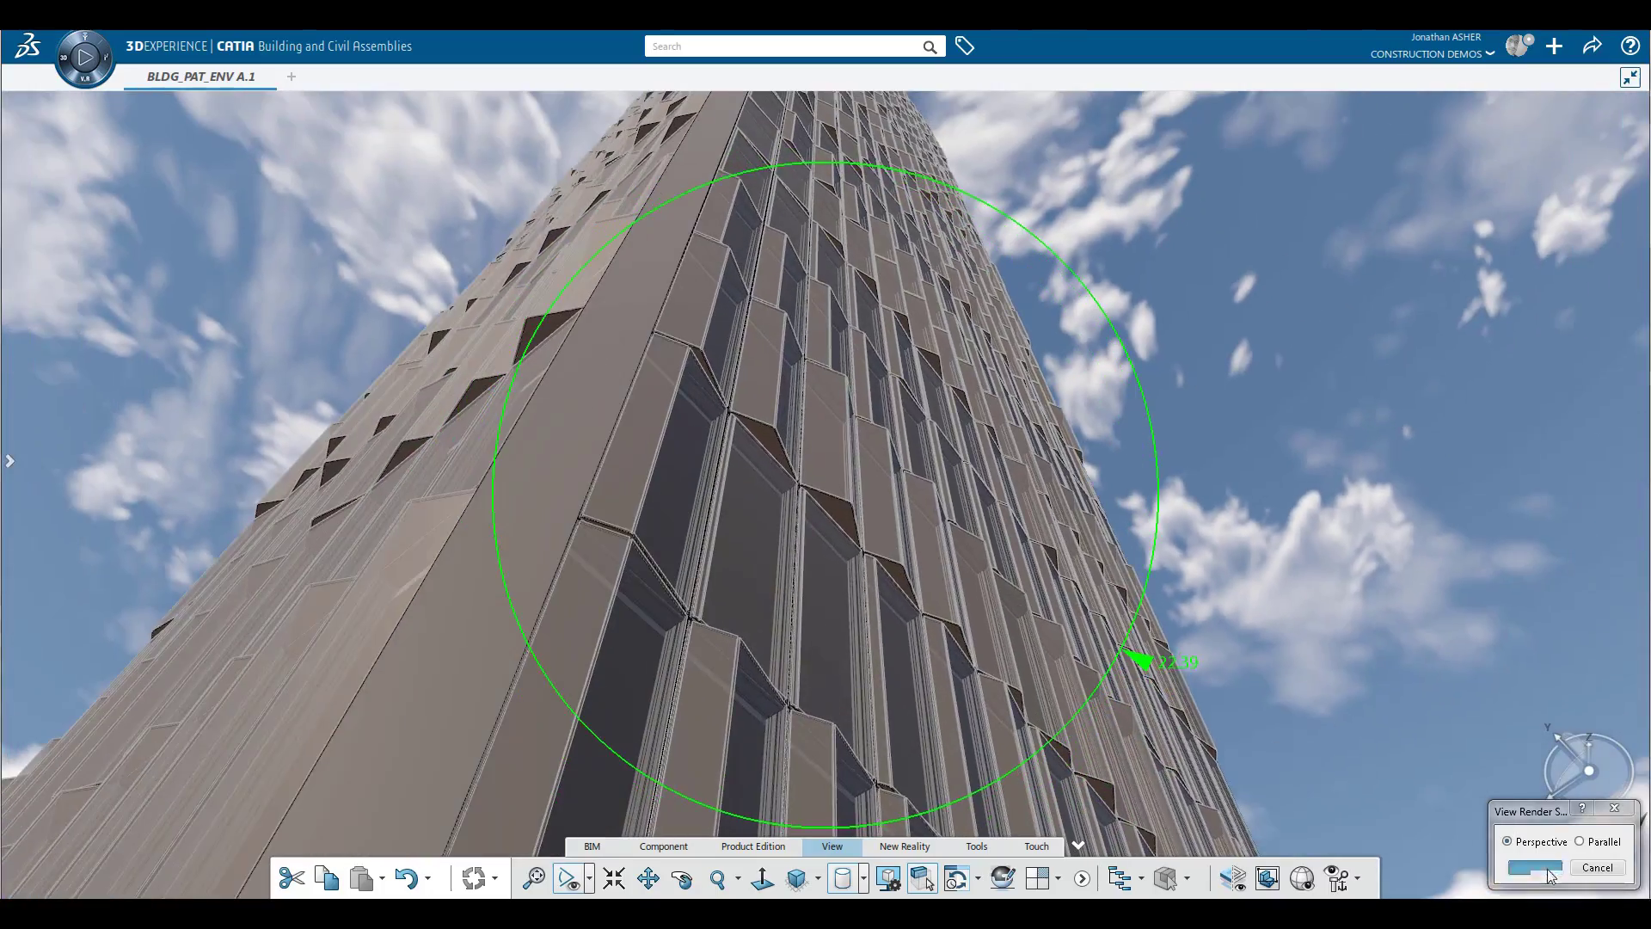
middle_drag(1296, 544, 964, 680)
middle_drag(1252, 670, 576, 808)
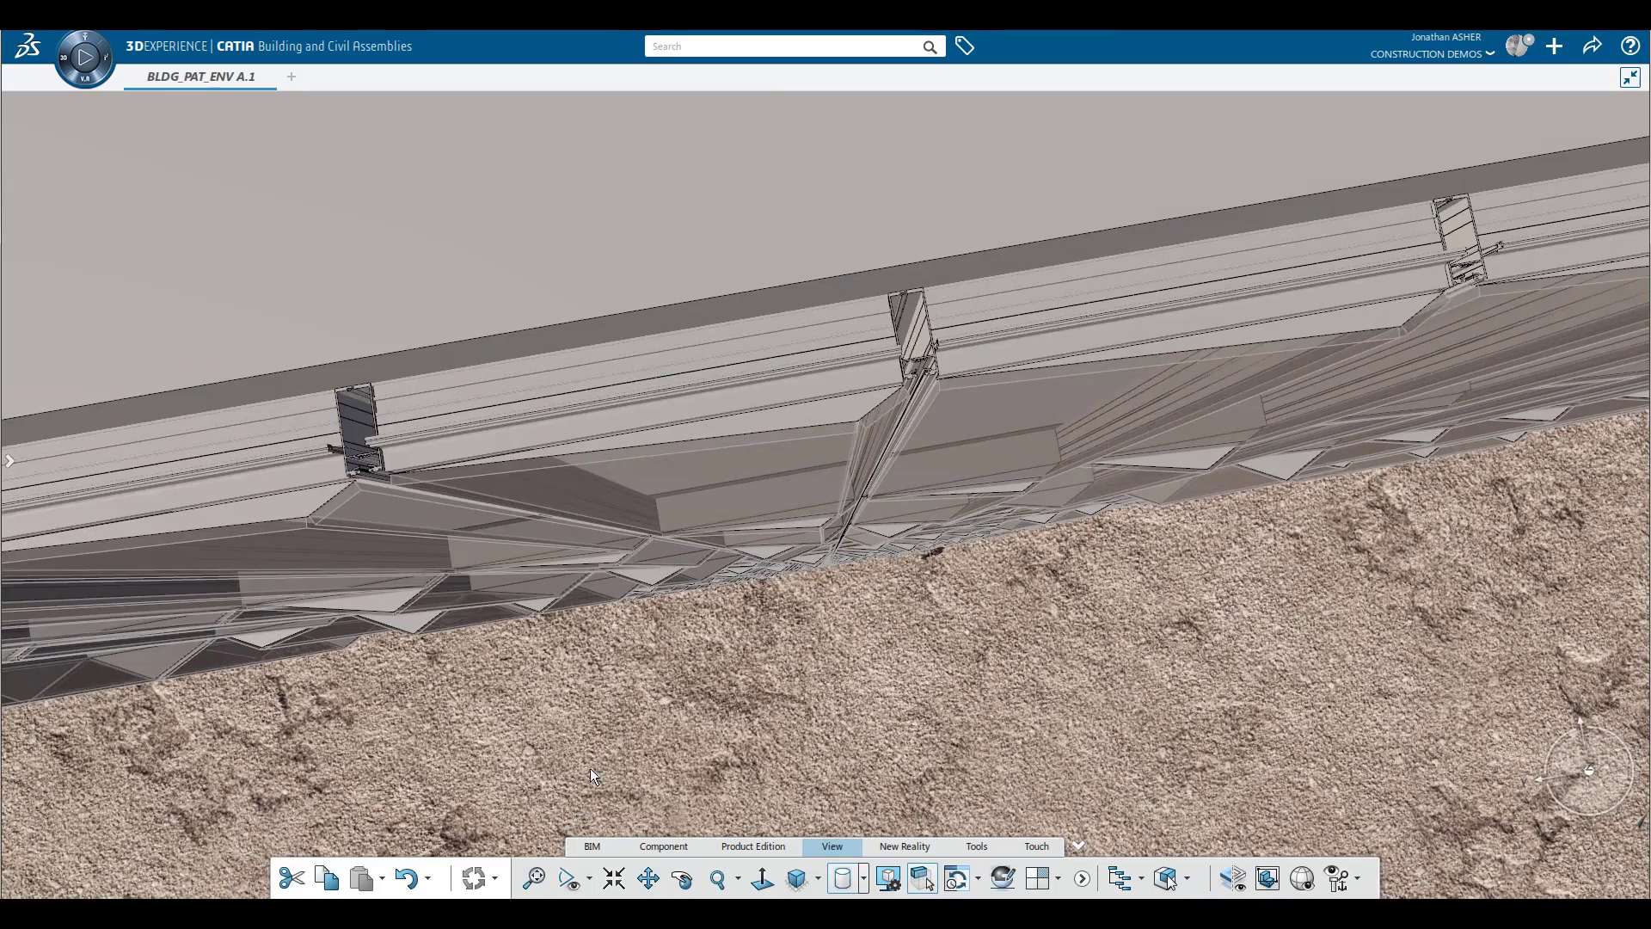